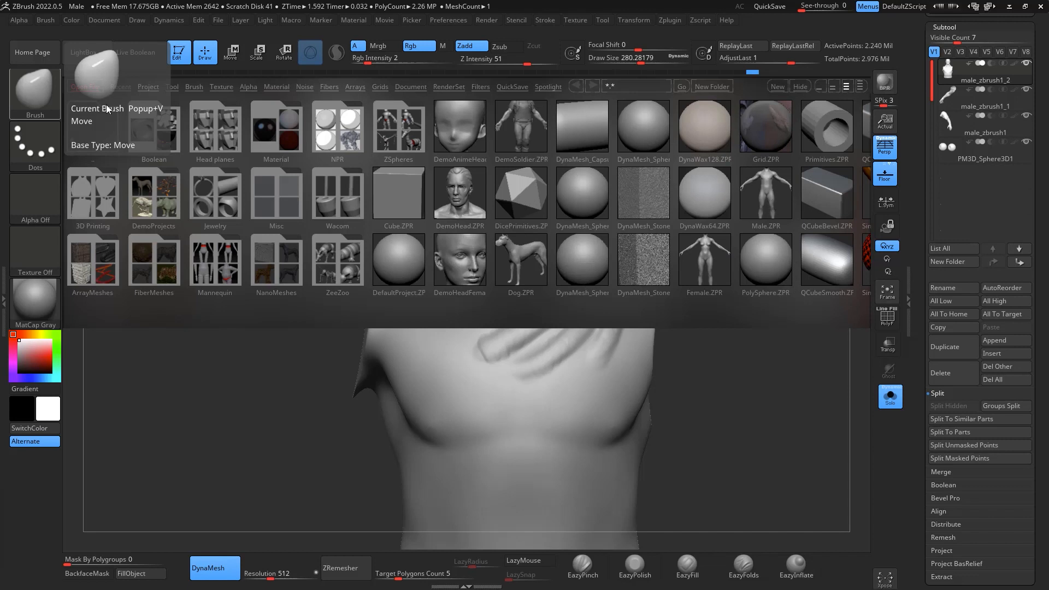
- Open the Male.ZPR project and discard the changes in the current project
{"action": "double_click", "coordinate": [772, 200]}
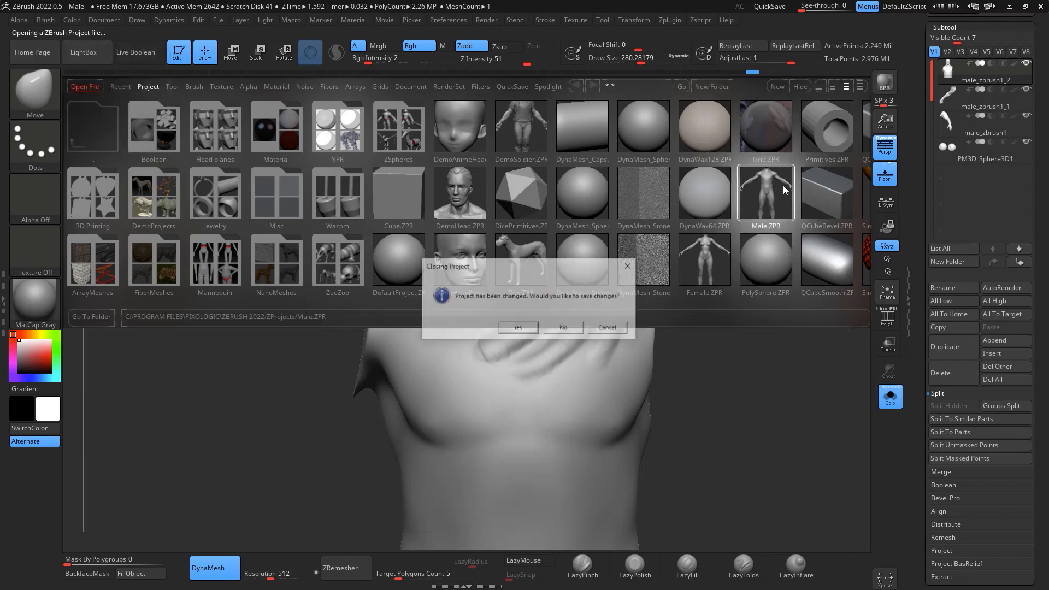
{"action": "left_click", "coordinate": [570, 333]}
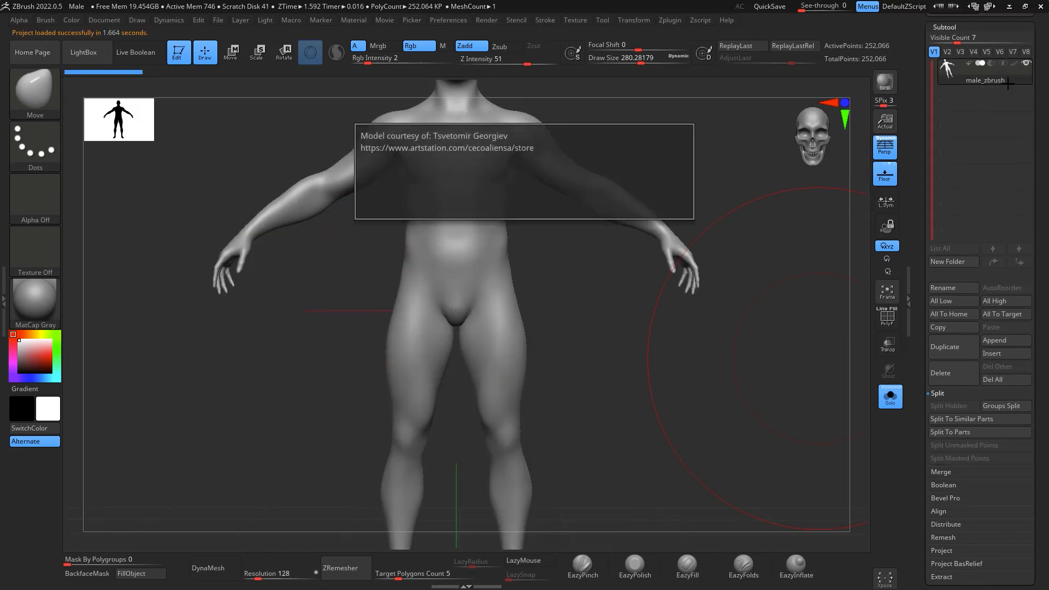
{"action": "right_click_drag", "start_coordinate": [741, 401], "coordinate": [732, 307], "text": "ctrl"}
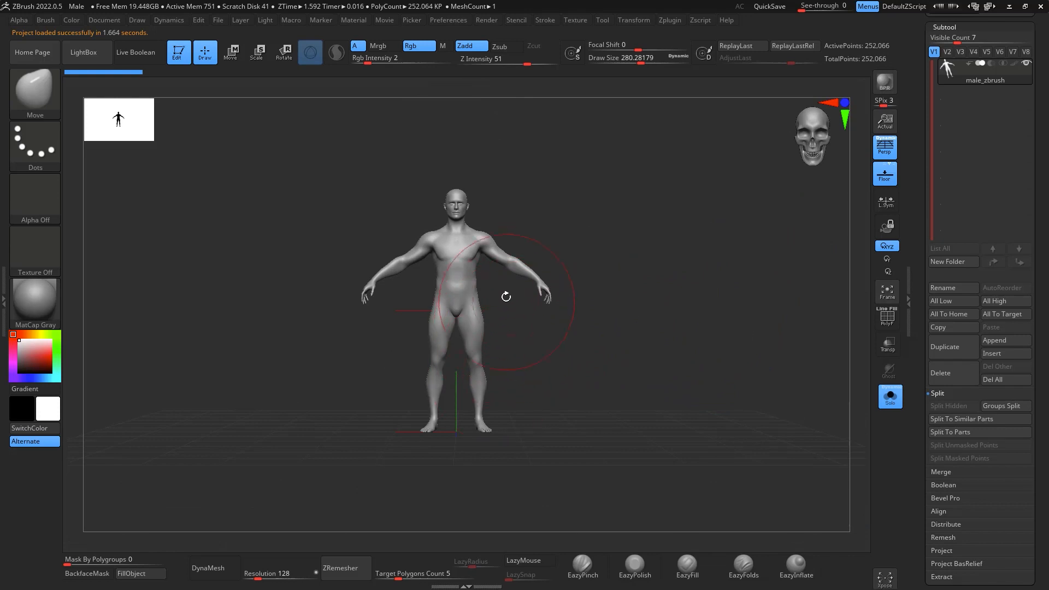
- Set the brush draw size to 1000, and undo a test stroke made with it on the male figure
{"action": "key", "text": "space"}
{"action": "left_click_drag", "start_coordinate": [510, 300], "coordinate": [544, 295]}
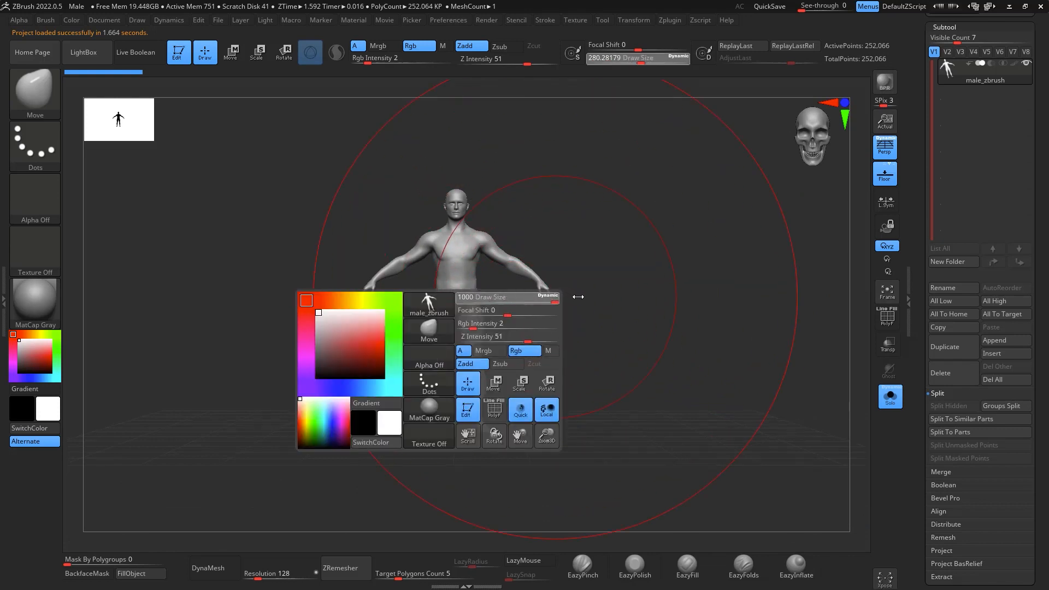
{"action": "mouse_move", "coordinate": [475, 280]}
{"action": "left_mouse_down"}
{"action": "mouse_move", "coordinate": [580, 268]}
{"action": "mouse_move", "coordinate": [627, 316]}
{"action": "left_mouse_up"}
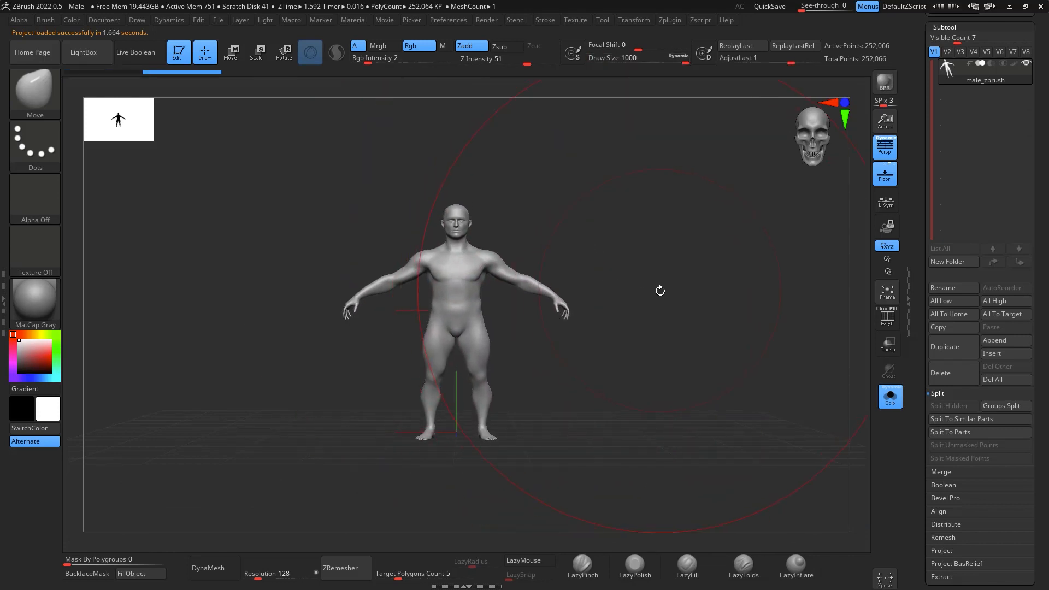
{"action": "key", "text": "ctrl+z"}
- Scale the male figure up uniformly with the transform gizmo and lower it along the Y axis
{"action": "mouse_move", "coordinate": [679, 392]}
{"action": "left_mouse_down", "text": "alt"}
{"action": "mouse_move", "coordinate": [666, 326]}
{"action": "mouse_move", "coordinate": [711, 304]}
{"action": "left_mouse_up", "text": "alt"}
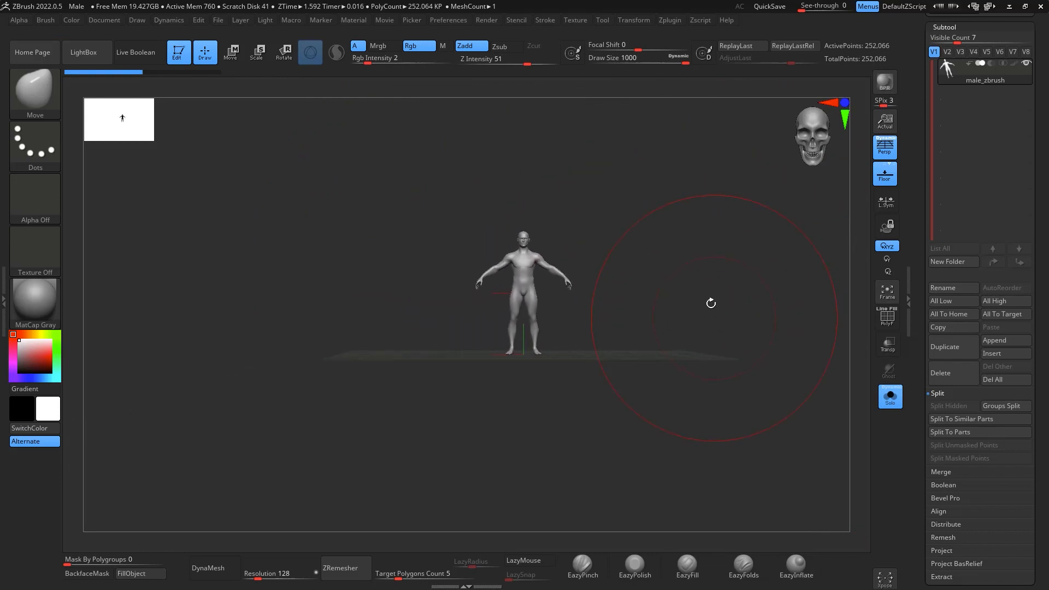
{"action": "key", "text": "r"}
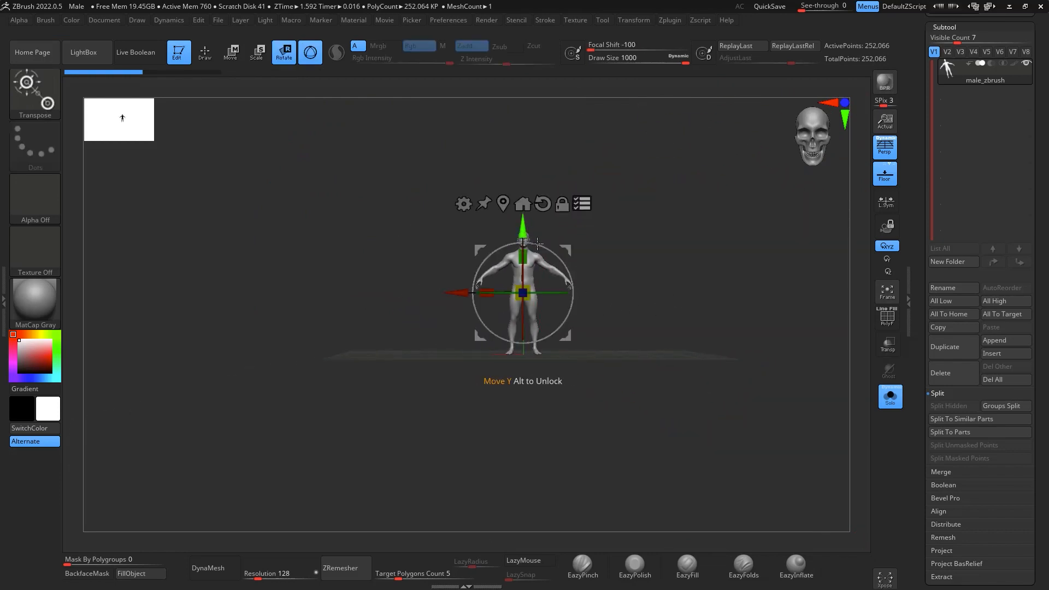
{"action": "left_click_drag", "start_coordinate": [523, 293], "coordinate": [634, 484]}
{"action": "left_click_drag", "start_coordinate": [529, 296], "coordinate": [537, 307]}
{"action": "left_click_drag", "start_coordinate": [523, 230], "coordinate": [524, 285]}
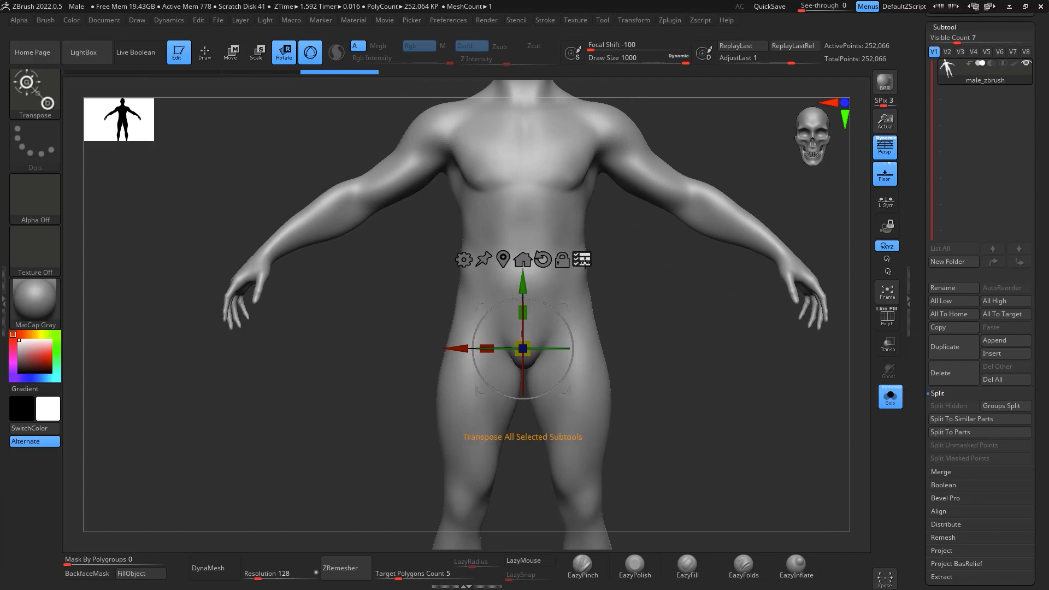
- Switch from the gizmo back to the Move brush with the whole figure in view
{"action": "key", "text": "b"}
{"action": "key", "text": "m"}
{"action": "key", "text": "v"}
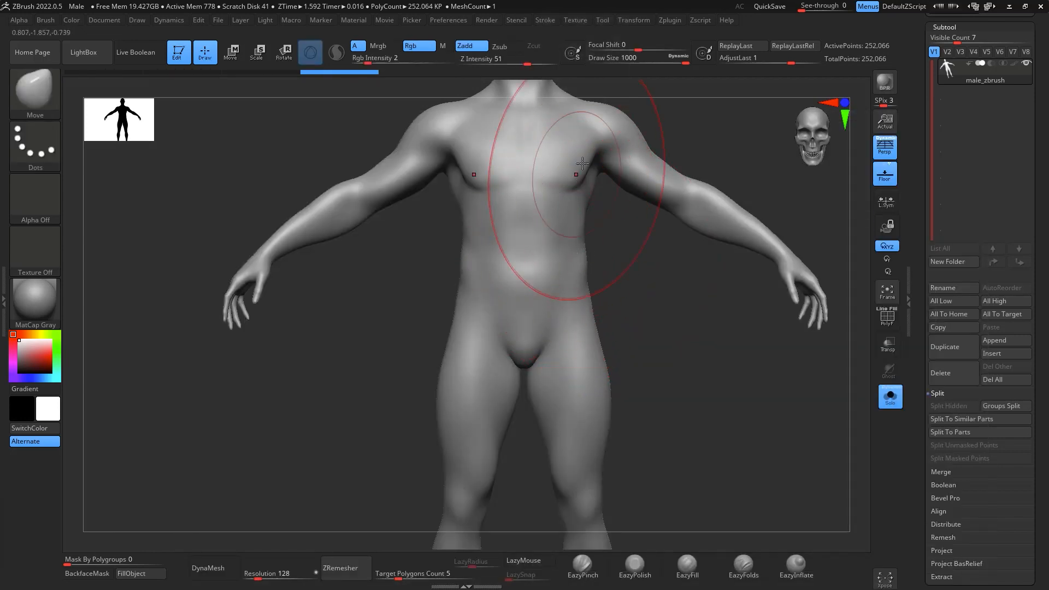
{"action": "key", "text": "space"}
{"action": "mouse_move", "coordinate": [716, 350]}
{"action": "left_mouse_down"}
{"action": "mouse_move", "coordinate": [661, 362]}
{"action": "mouse_move", "coordinate": [721, 312]}
{"action": "mouse_move", "coordinate": [759, 324]}
{"action": "mouse_move", "coordinate": [759, 293]}
{"action": "mouse_move", "coordinate": [752, 306]}
{"action": "left_mouse_up"}
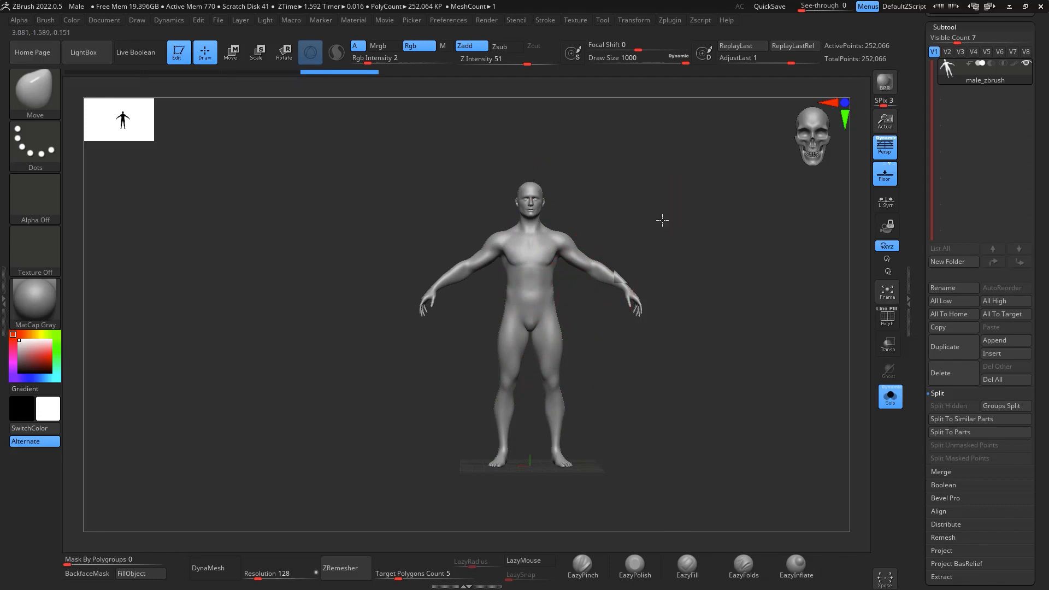
- Mask the lower body from the waist down, including both legs
{"action": "left_click_drag", "start_coordinate": [663, 220], "coordinate": [656, 249], "text": "alt"}
{"action": "mouse_move", "coordinate": [491, 285]}
{"action": "left_mouse_down", "text": "ctrl"}
{"action": "mouse_move", "coordinate": [578, 537]}
{"action": "mouse_move", "coordinate": [596, 323]}
{"action": "mouse_move", "coordinate": [578, 284]}
{"action": "left_mouse_up", "text": "ctrl"}
{"action": "mouse_move", "coordinate": [738, 358]}
{"action": "left_mouse_down", "text": "alt"}
{"action": "mouse_move", "coordinate": [742, 372]}
{"action": "mouse_move", "coordinate": [724, 383]}
{"action": "mouse_move", "coordinate": [665, 200]}
{"action": "left_mouse_up", "text": "alt"}
- Delete the figure's lower subdivision levels
{"action": "scroll", "coordinate": [995, 404], "scroll_direction": "down", "scroll_amount": 4}
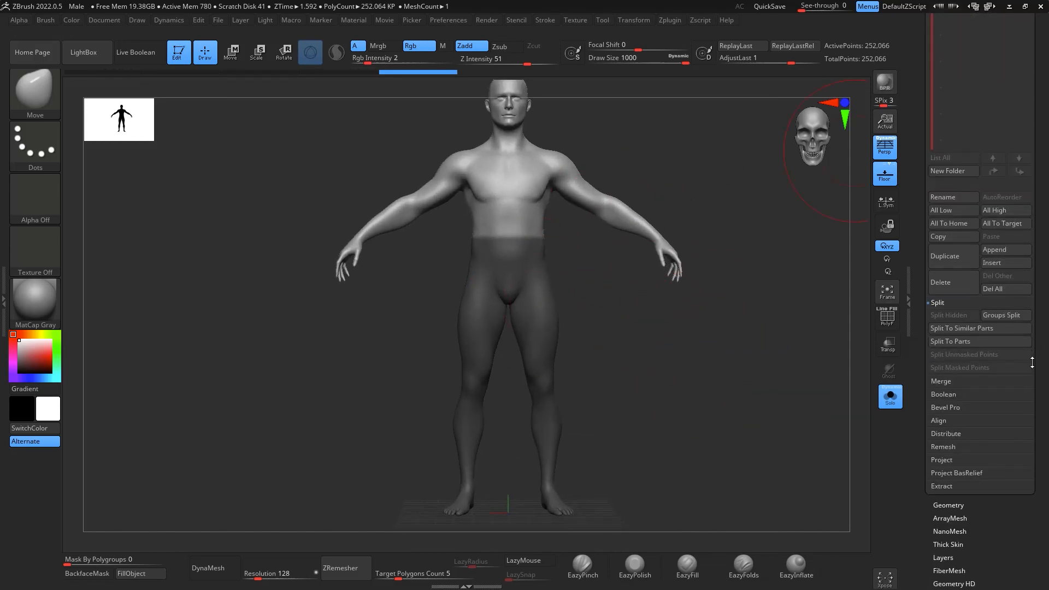
{"action": "left_click", "coordinate": [959, 505]}
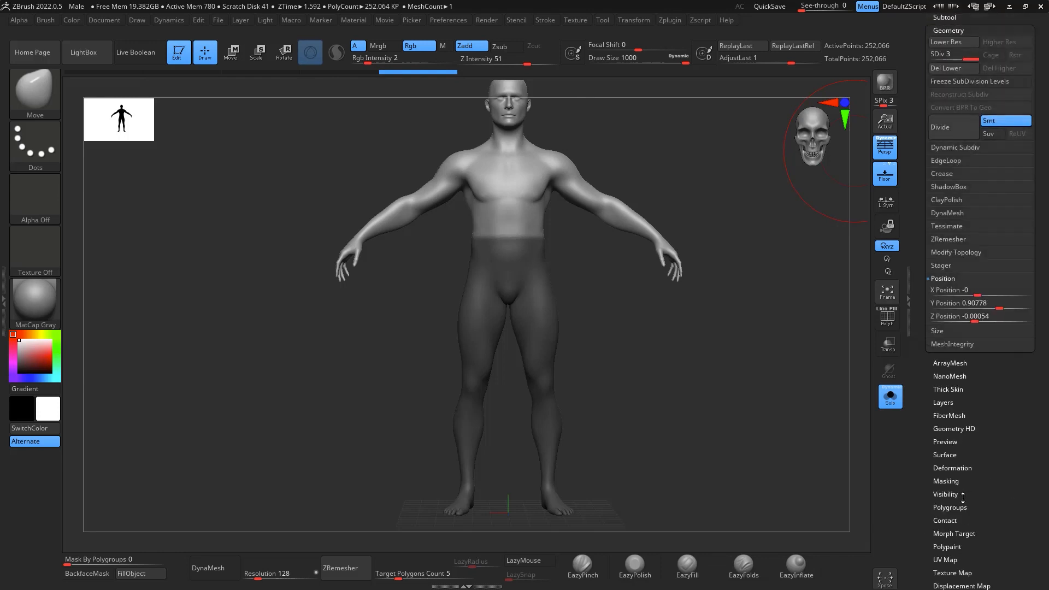
{"action": "left_click", "coordinate": [964, 68]}
- Split the unmasked upper body into its own subtool
{"action": "scroll", "coordinate": [975, 153], "scroll_direction": "up", "scroll_amount": 15}
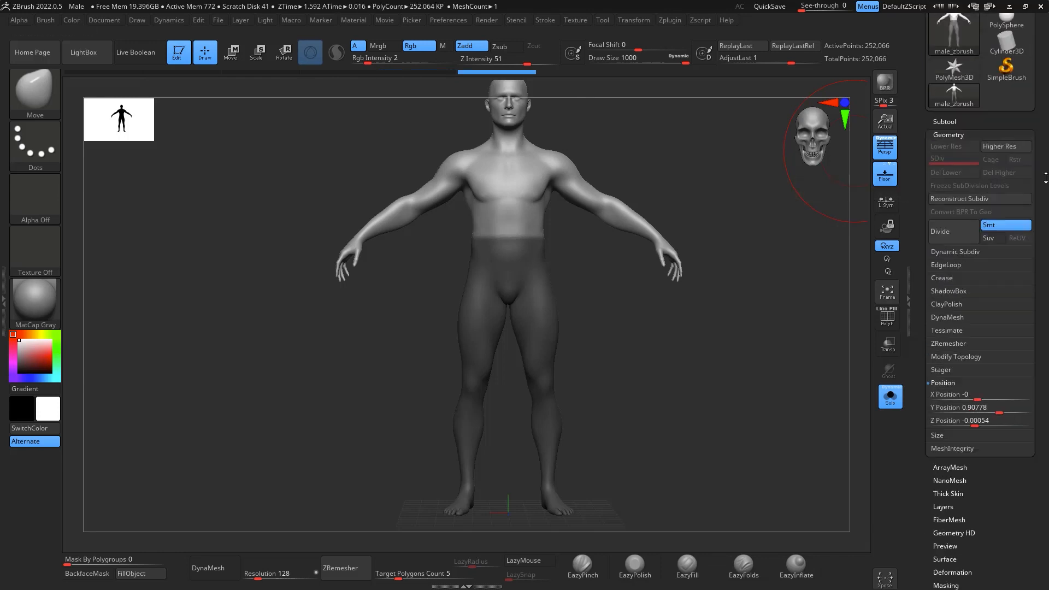
{"action": "scroll", "coordinate": [1037, 370], "scroll_direction": "down", "scroll_amount": 3}
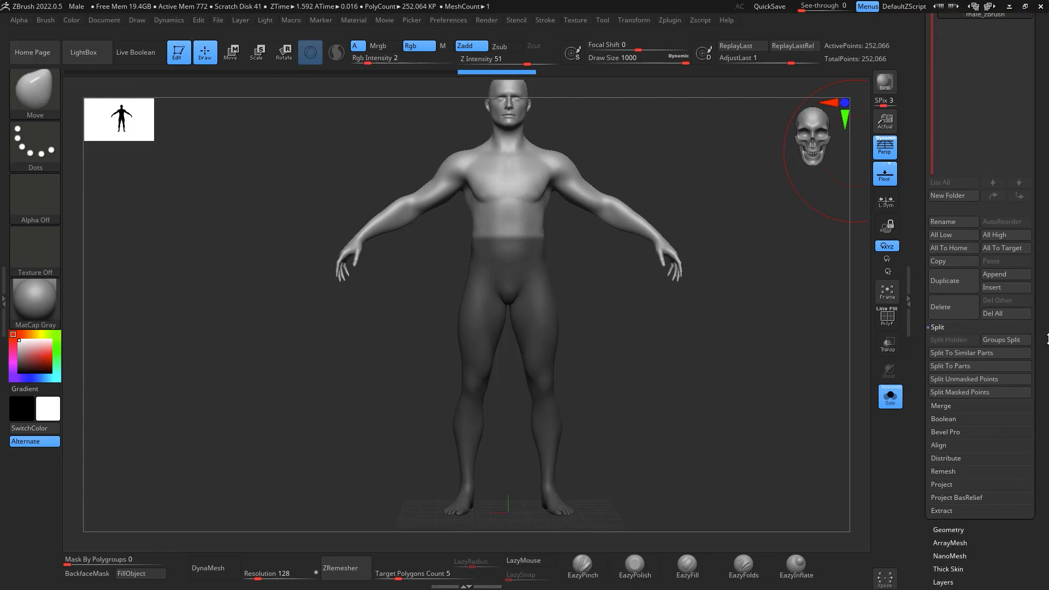
{"action": "left_click", "coordinate": [998, 377]}
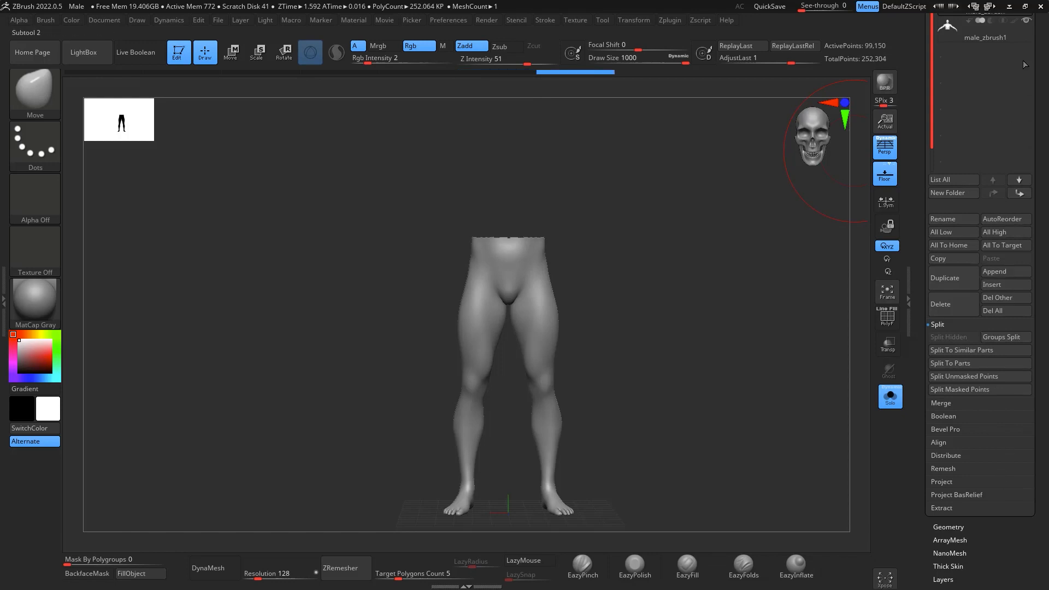
- Delete the legs subtool male_zbrush, keeping only the upper body male_zbrush1
{"action": "scroll", "coordinate": [984, 339], "scroll_direction": "up", "scroll_amount": 7}
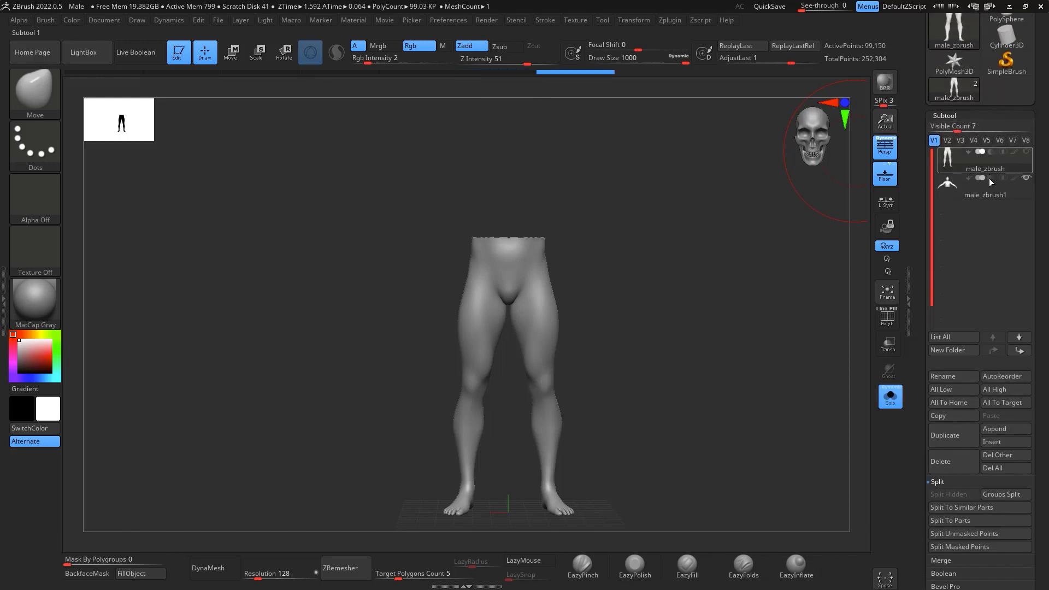
{"action": "left_click", "coordinate": [989, 197]}
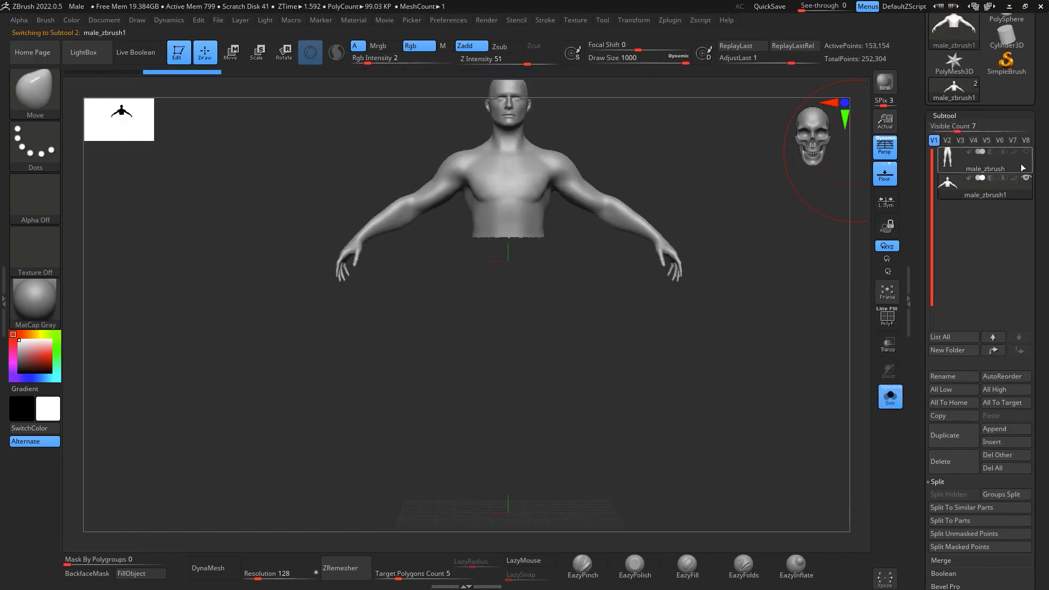
{"action": "left_click", "coordinate": [1023, 170]}
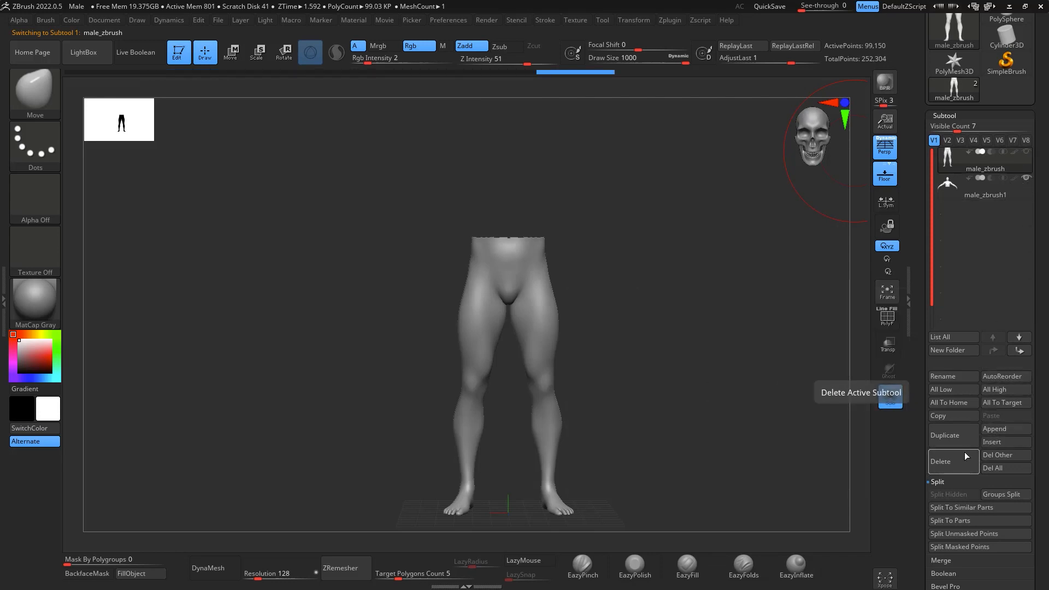
{"action": "left_click", "coordinate": [959, 462]}
{"action": "left_click", "coordinate": [853, 493]}
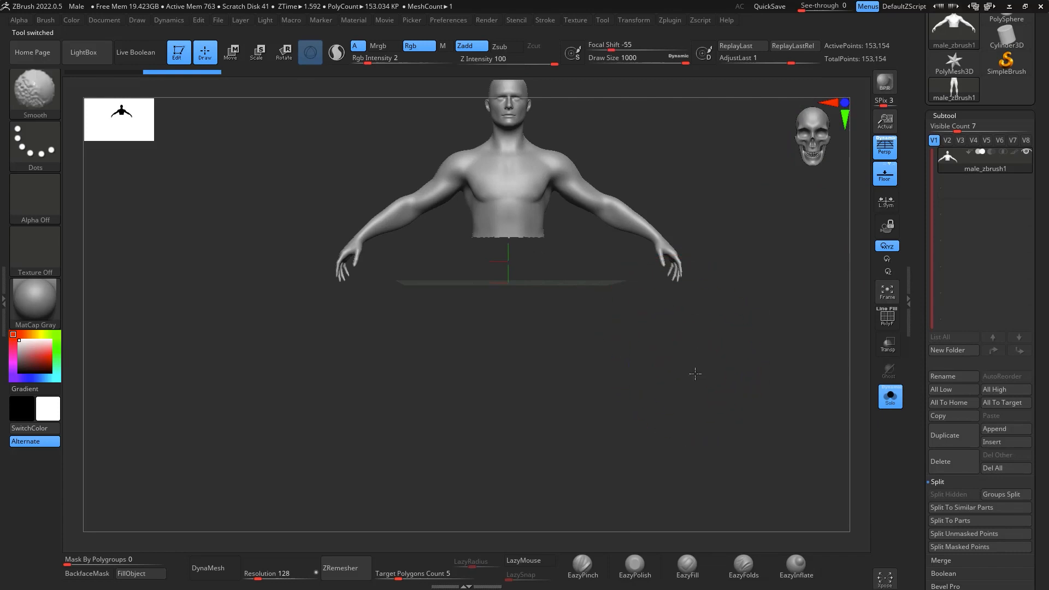
- Reposition the upper body with the Move gizmo, recentre the gizmo on the mesh and check it in side view
{"action": "key", "text": "w"}
{"action": "left_click_drag", "start_coordinate": [656, 343], "coordinate": [684, 420], "text": "alt"}
{"action": "left_click_drag", "start_coordinate": [539, 307], "coordinate": [539, 353]}
{"action": "left_click", "coordinate": [618, 306], "text": "alt"}
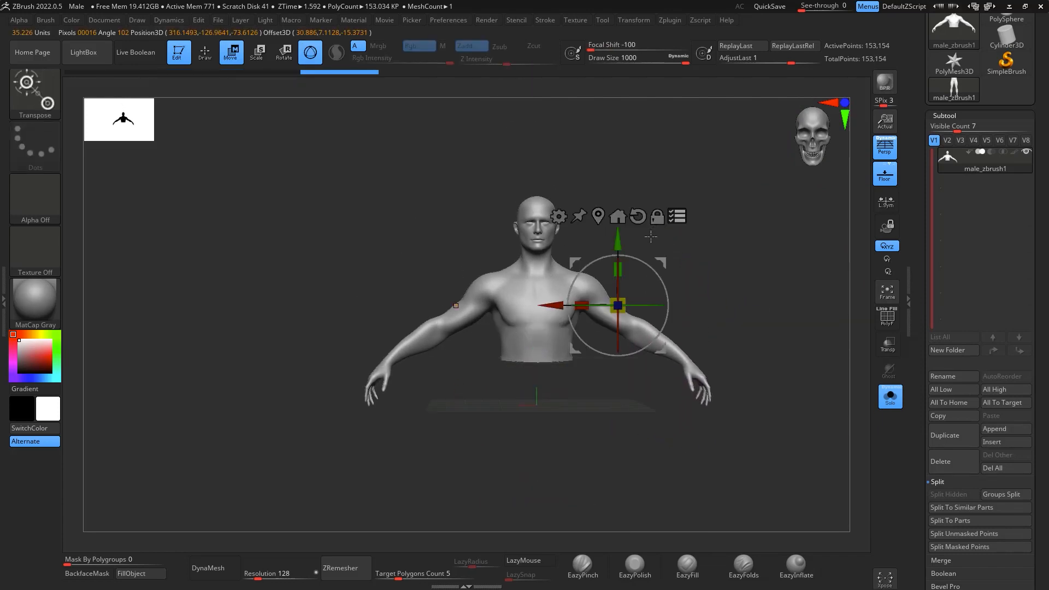
{"action": "left_click", "coordinate": [619, 216]}
{"action": "left_click_drag", "start_coordinate": [538, 328], "coordinate": [687, 269], "text": "alt"}
{"action": "scroll", "coordinate": [1047, 352], "scroll_direction": "down", "scroll_amount": 1}
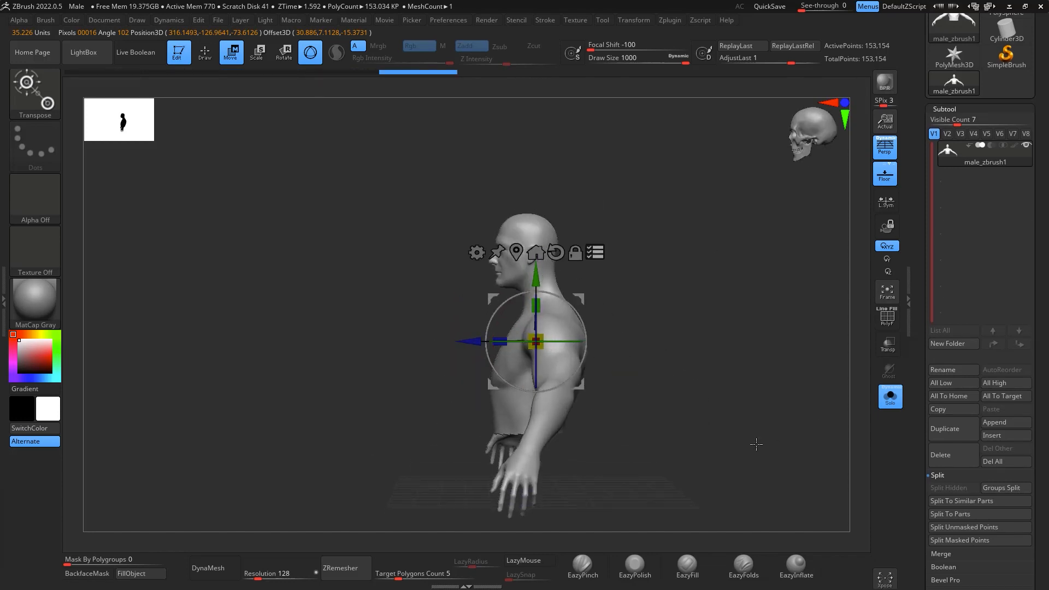
{"action": "left_click_drag", "start_coordinate": [756, 441], "coordinate": [794, 433]}
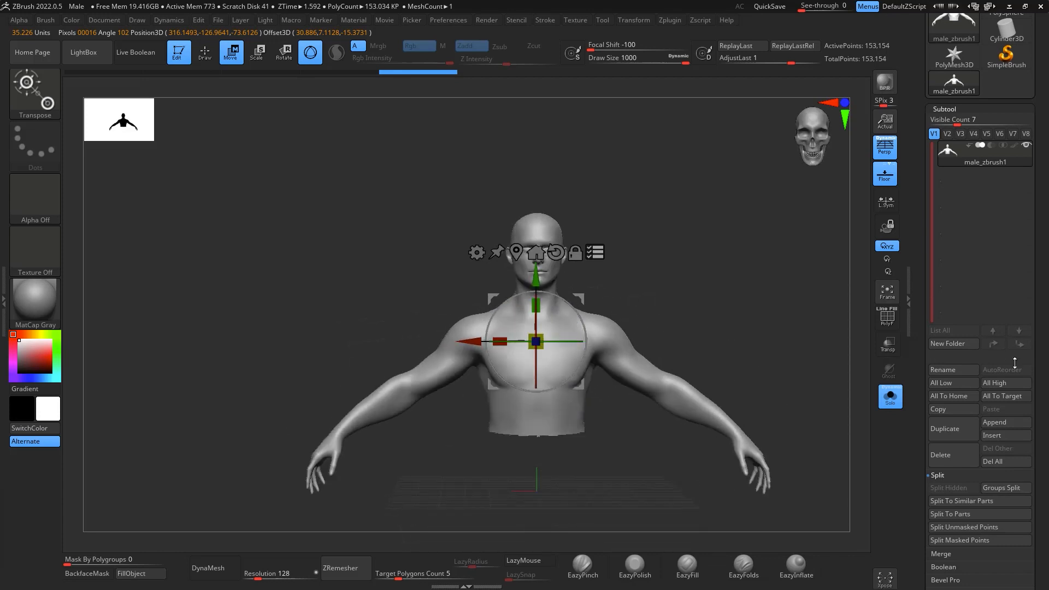
- Set the upper body's Y Position to 0 in the geometry settings
{"action": "scroll", "coordinate": [1042, 391], "scroll_direction": "down", "scroll_amount": 10}
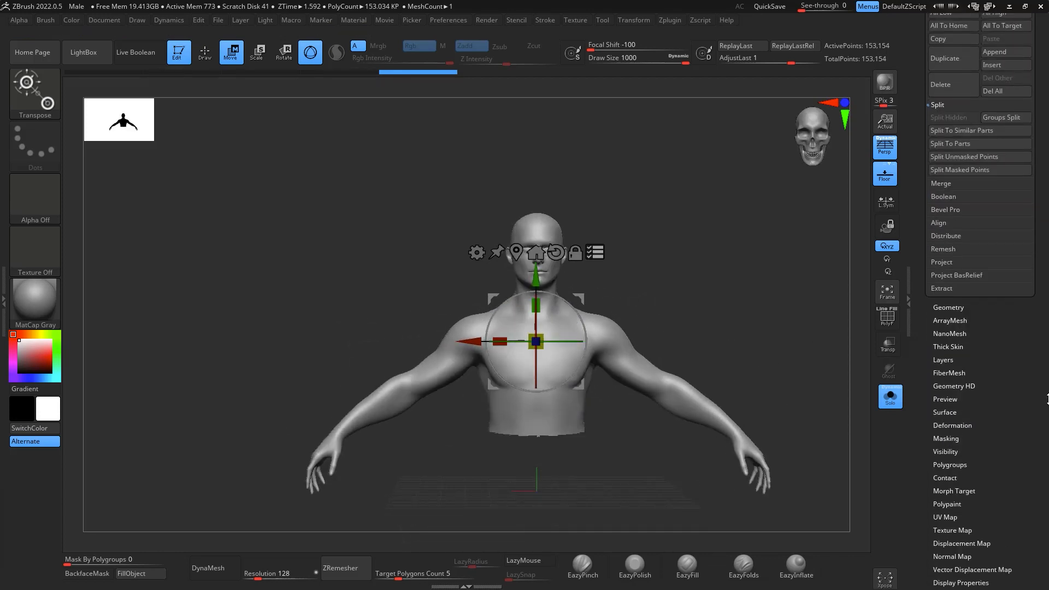
{"action": "scroll", "coordinate": [1023, 371], "scroll_direction": "down", "scroll_amount": 3}
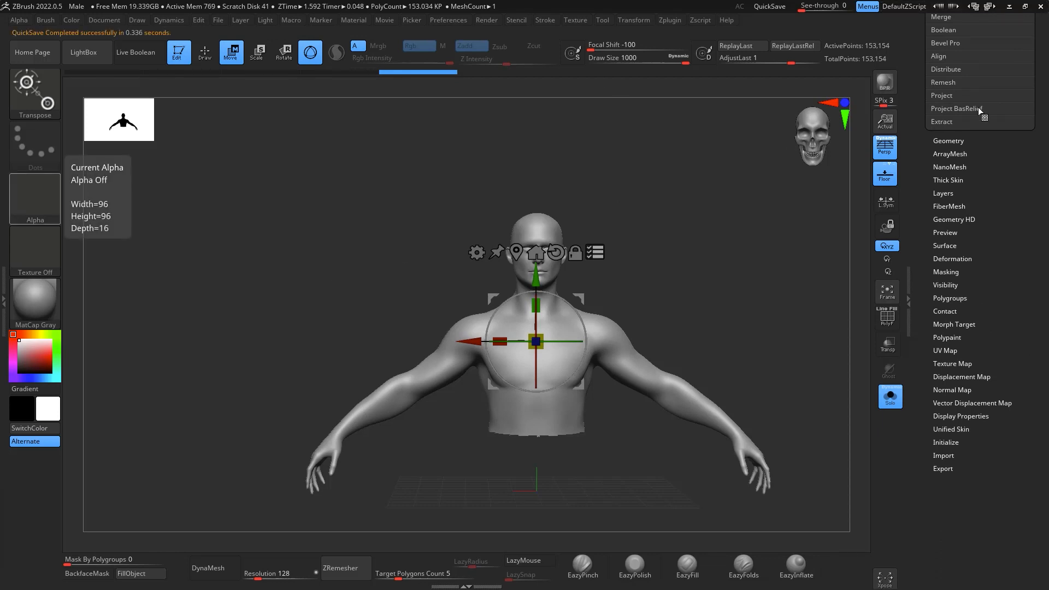
{"action": "scroll", "coordinate": [1043, 183], "scroll_direction": "up", "scroll_amount": 10}
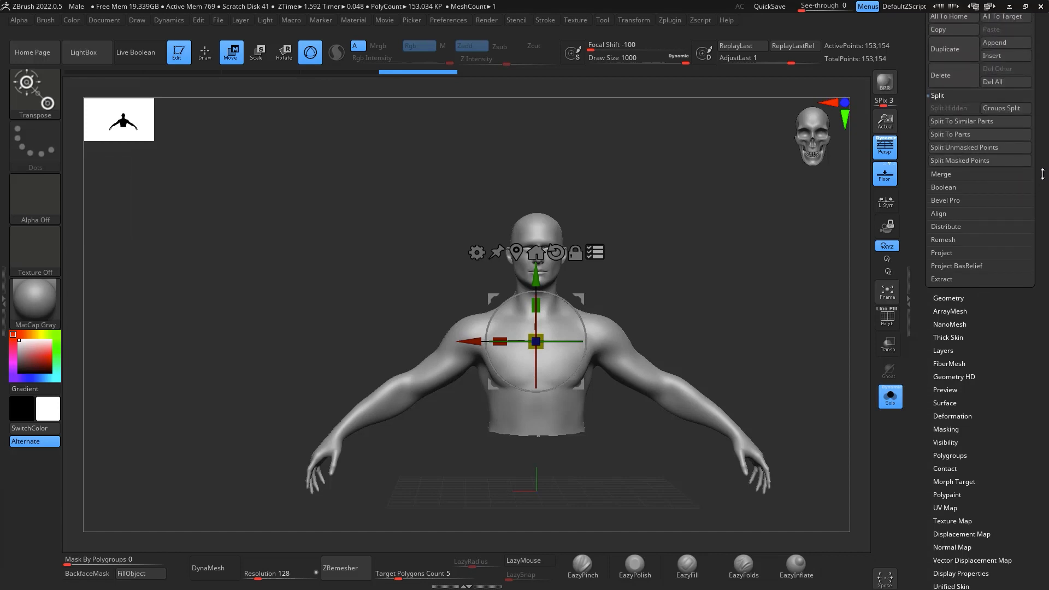
{"action": "scroll", "coordinate": [1043, 183], "scroll_direction": "up", "scroll_amount": 10}
{"action": "scroll", "coordinate": [1039, 200], "scroll_direction": "up", "scroll_amount": 9}
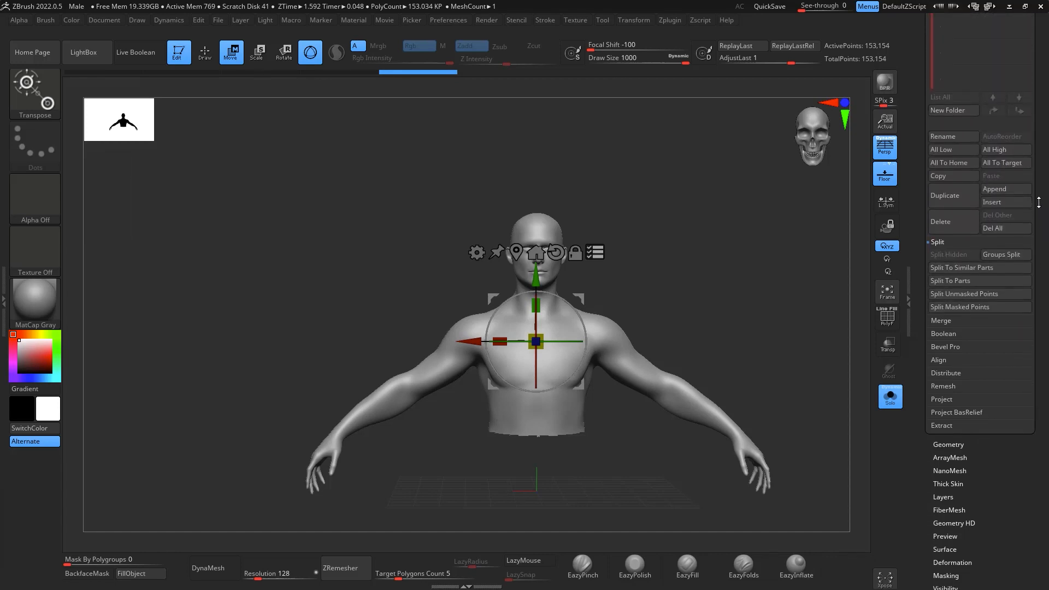
{"action": "scroll", "coordinate": [1037, 213], "scroll_direction": "down", "scroll_amount": 10}
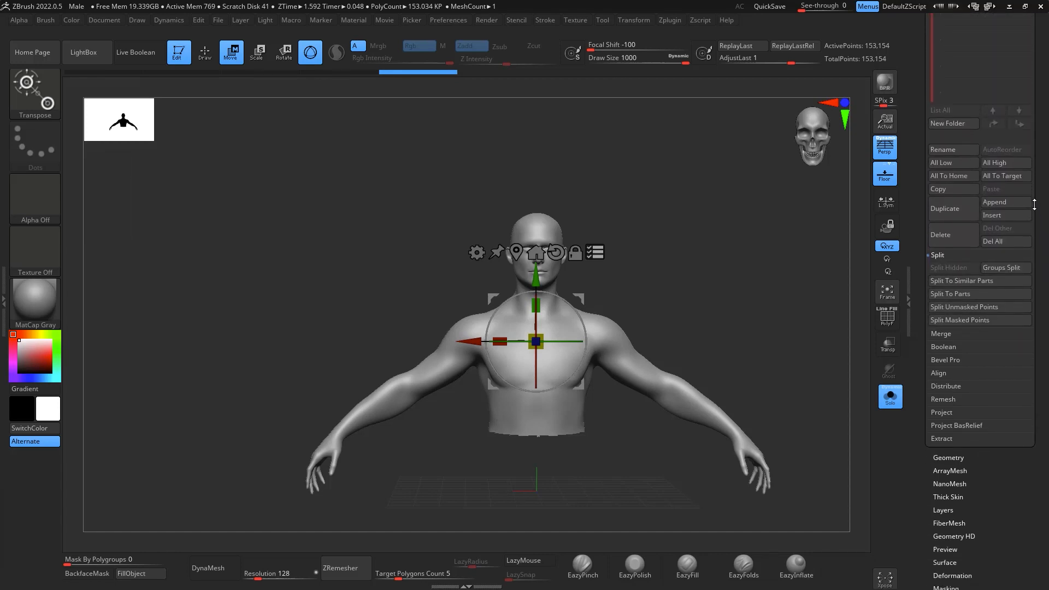
{"action": "left_click", "coordinate": [949, 423]}
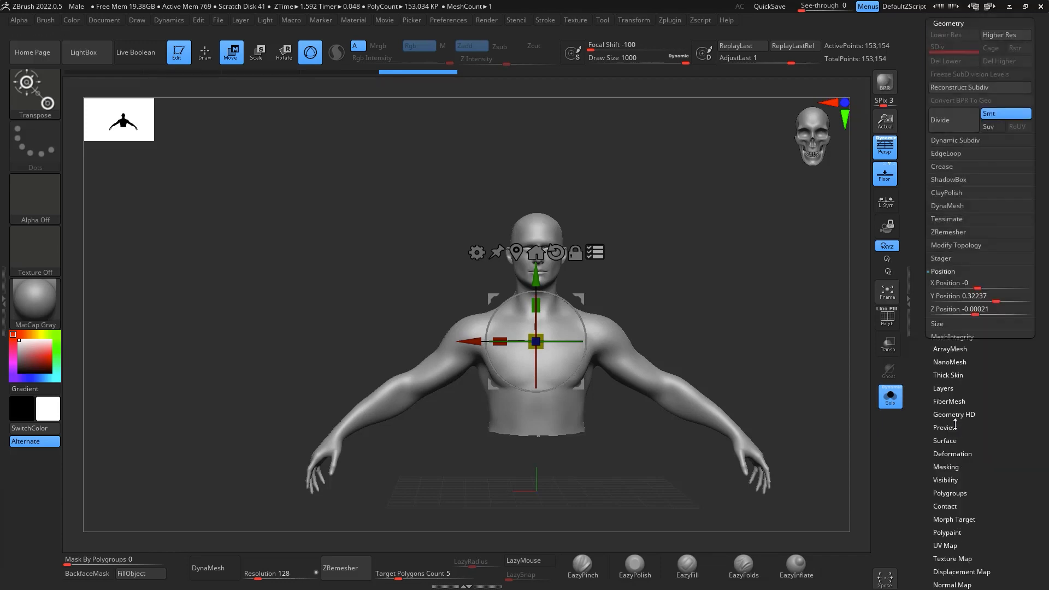
{"action": "left_click", "coordinate": [952, 295]}
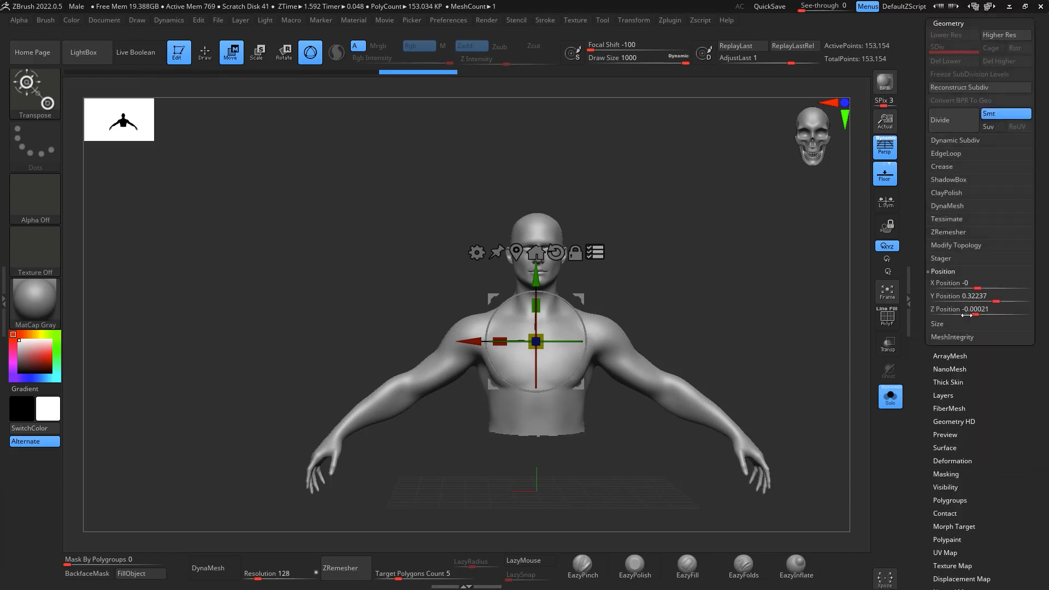
{"action": "left_click", "coordinate": [959, 303]}
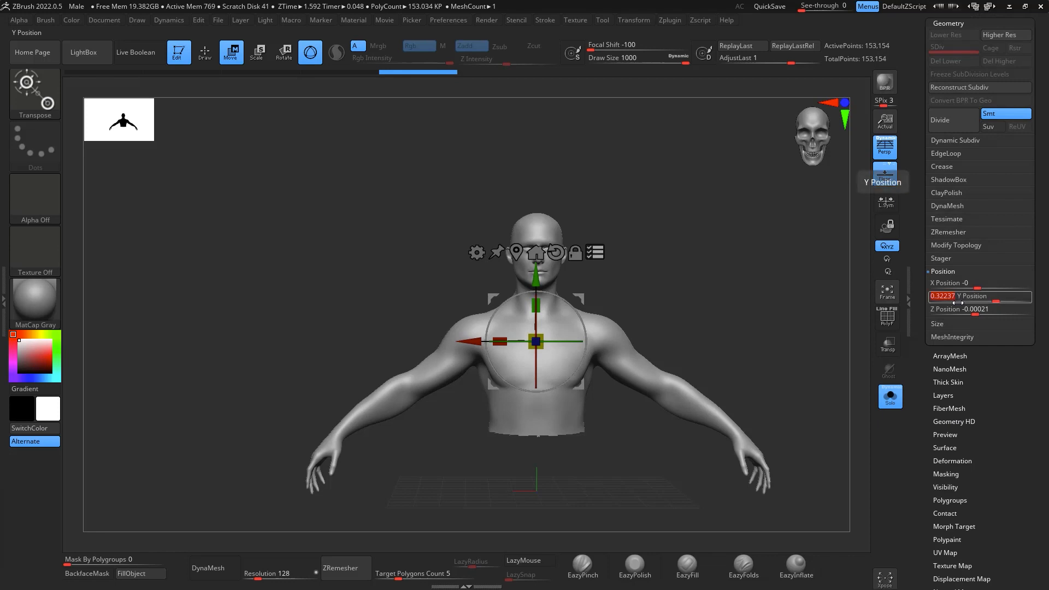
{"action": "type", "text": "0"}
{"action": "key", "text": "Return"}
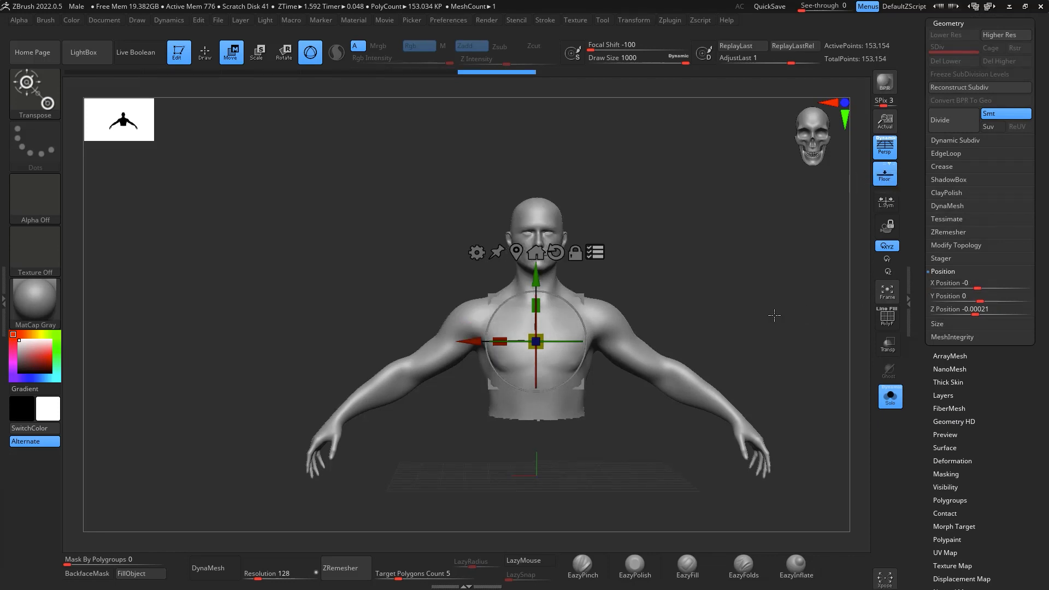
- Return to Draw mode with the Move brush and inspect the upper body at different zoom levels
{"action": "left_click_drag", "start_coordinate": [775, 316], "coordinate": [644, 297]}
{"action": "mouse_move", "coordinate": [740, 239]}
{"action": "left_mouse_down", "text": "shift"}
{"action": "mouse_move", "coordinate": [638, 274]}
{"action": "mouse_move", "coordinate": [673, 235]}
{"action": "mouse_move", "coordinate": [727, 244]}
{"action": "mouse_move", "coordinate": [720, 215]}
{"action": "mouse_move", "coordinate": [749, 158]}
{"action": "mouse_move", "coordinate": [715, 326]}
{"action": "mouse_move", "coordinate": [730, 224]}
{"action": "left_mouse_up", "text": "shift"}
{"action": "key", "text": "q"}
{"action": "mouse_move", "coordinate": [699, 300]}
{"action": "left_mouse_down", "text": "alt"}
{"action": "mouse_move", "coordinate": [703, 234]}
{"action": "mouse_move", "coordinate": [710, 318]}
{"action": "left_mouse_up", "text": "alt"}
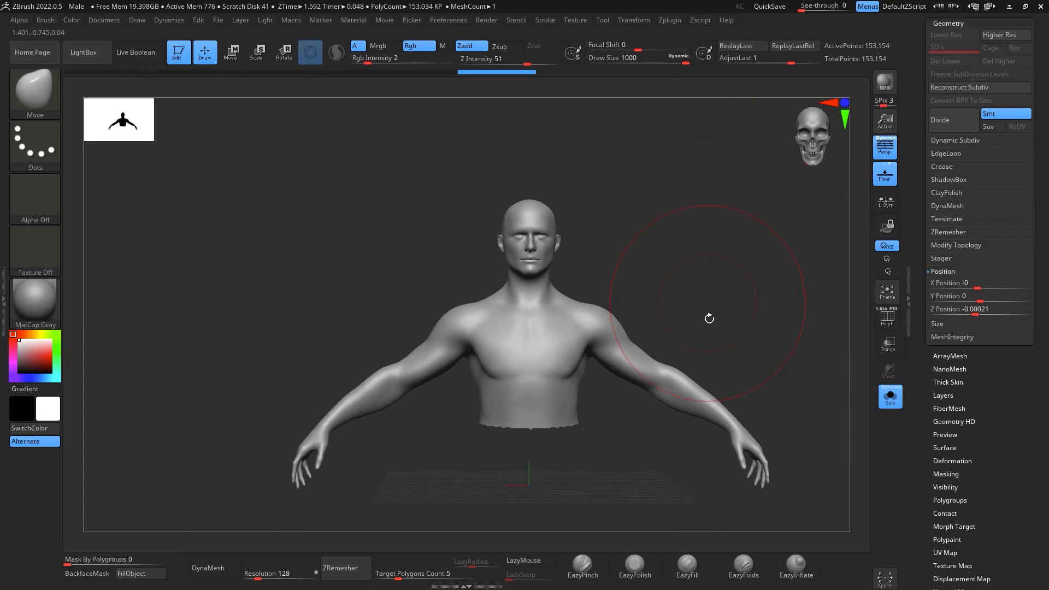
{"action": "mouse_move", "coordinate": [727, 268]}
{"action": "left_mouse_down", "text": "alt"}
{"action": "mouse_move", "coordinate": [731, 290]}
{"action": "mouse_move", "coordinate": [731, 244]}
{"action": "mouse_move", "coordinate": [740, 253]}
{"action": "mouse_move", "coordinate": [725, 266]}
{"action": "left_mouse_up", "text": "alt"}
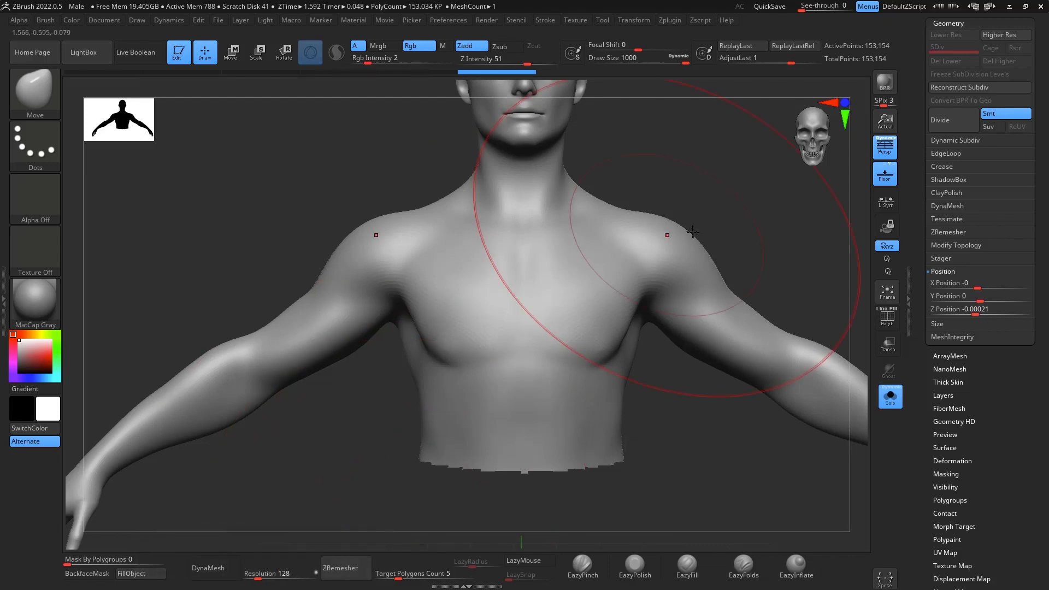
{"action": "left_click_drag", "start_coordinate": [748, 252], "coordinate": [728, 351], "text": "alt"}
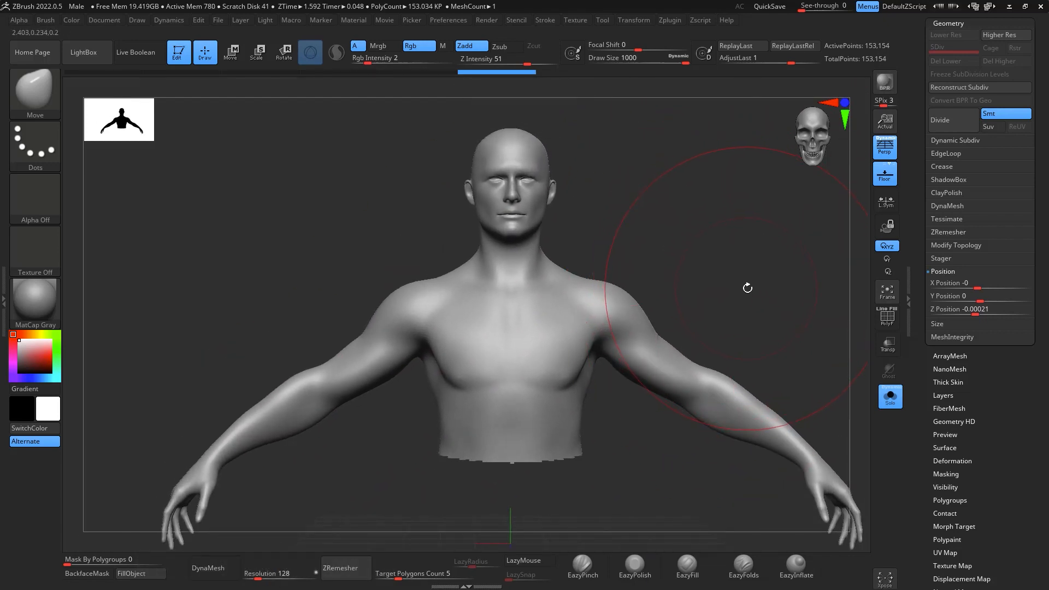
{"action": "left_click_drag", "start_coordinate": [748, 288], "coordinate": [725, 280], "text": "alt"}
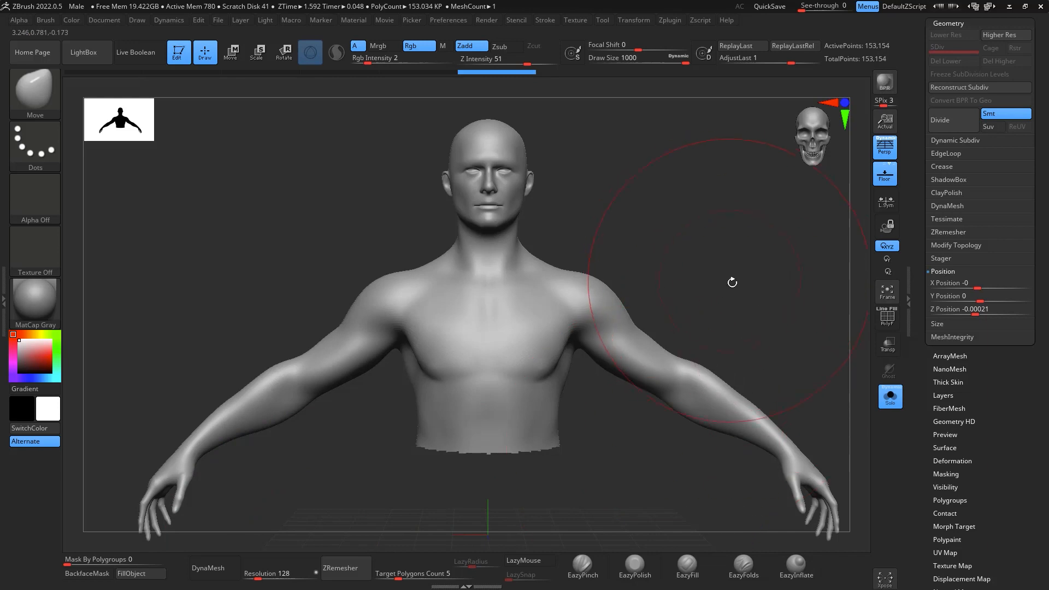
- Convert the upper body to a DynaMesh at resolution 128 and smooth the rough cut edge at the waist
{"action": "left_click_drag", "start_coordinate": [731, 281], "coordinate": [744, 322], "text": "alt"}
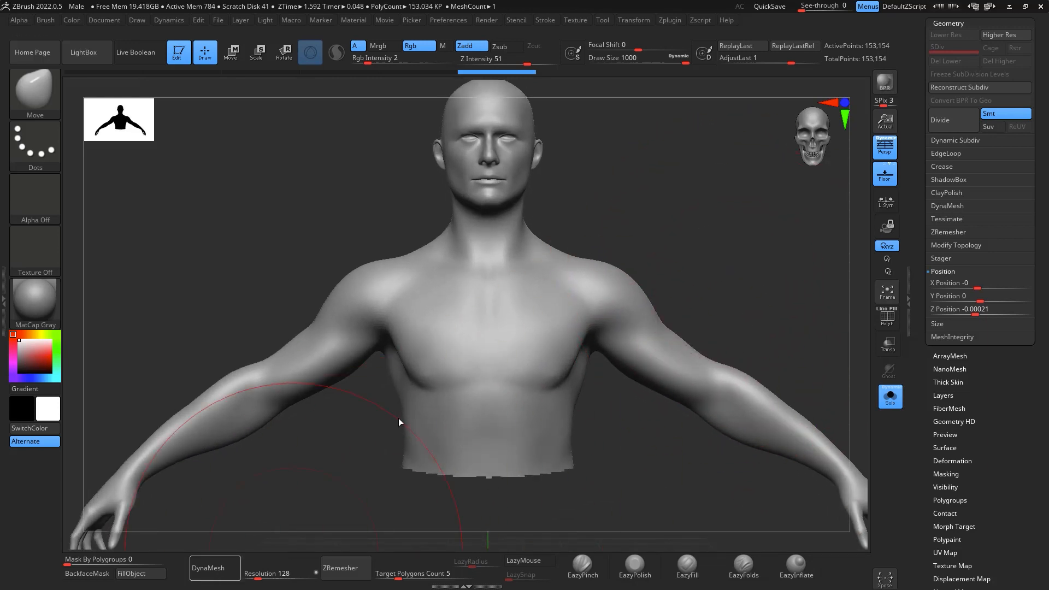
{"action": "left_click", "coordinate": [215, 568]}
{"action": "mouse_move", "coordinate": [707, 253]}
{"action": "left_mouse_down"}
{"action": "mouse_move", "coordinate": [618, 192]}
{"action": "mouse_move", "coordinate": [707, 215]}
{"action": "mouse_move", "coordinate": [720, 143]}
{"action": "left_mouse_up"}
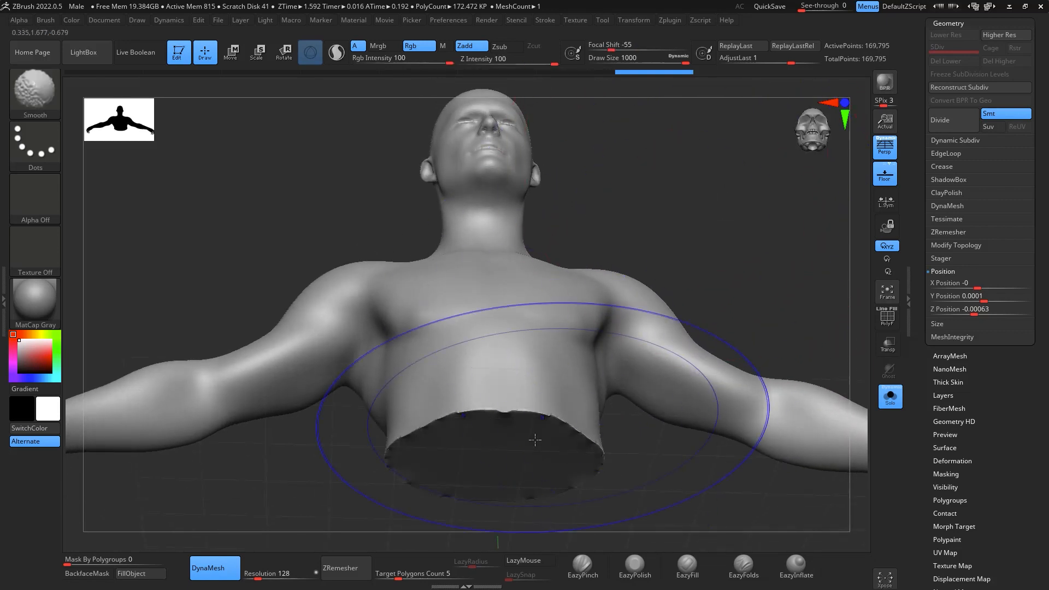
{"action": "left_click_drag", "start_coordinate": [536, 440], "coordinate": [445, 480], "text": "shift"}
{"action": "mouse_move", "coordinate": [743, 215]}
{"action": "left_mouse_down"}
{"action": "mouse_move", "coordinate": [777, 235]}
{"action": "mouse_move", "coordinate": [780, 218]}
{"action": "left_mouse_up"}
{"action": "left_click_drag", "start_coordinate": [735, 169], "coordinate": [720, 374], "text": "alt"}
- Reduce the draw size to about 140 and choose the ClayBuildup brush with the square Alpha 28
{"action": "key", "text": "space"}
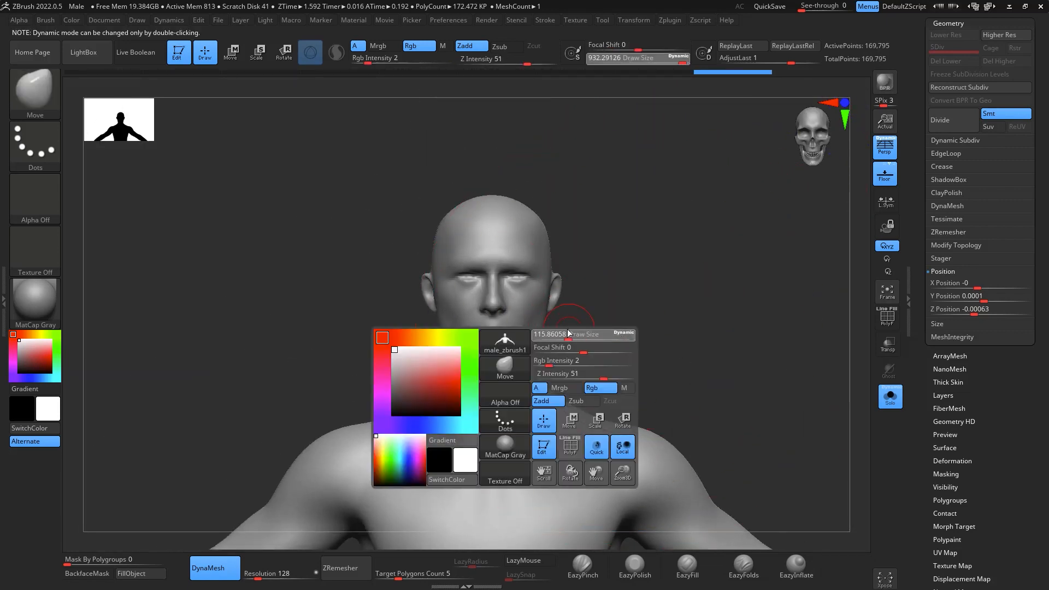
{"action": "left_click_drag", "start_coordinate": [571, 336], "coordinate": [570, 335]}
{"action": "left_click_drag", "start_coordinate": [708, 301], "coordinate": [753, 282], "text": "alt"}
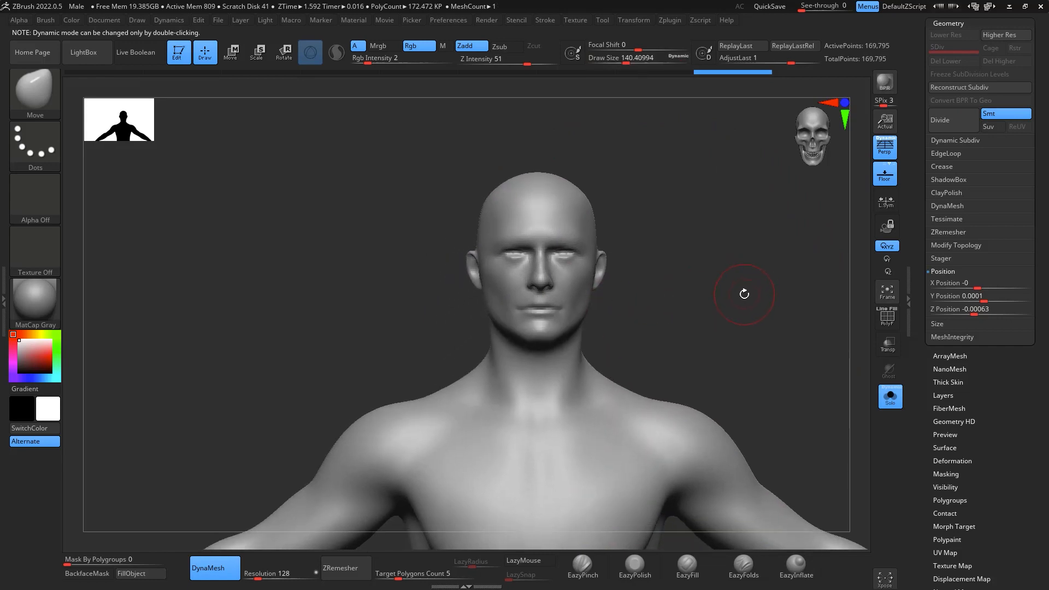
{"action": "key", "text": "b"}
{"action": "key", "text": "c"}
{"action": "key", "text": "b"}
{"action": "left_click", "coordinate": [35, 197]}
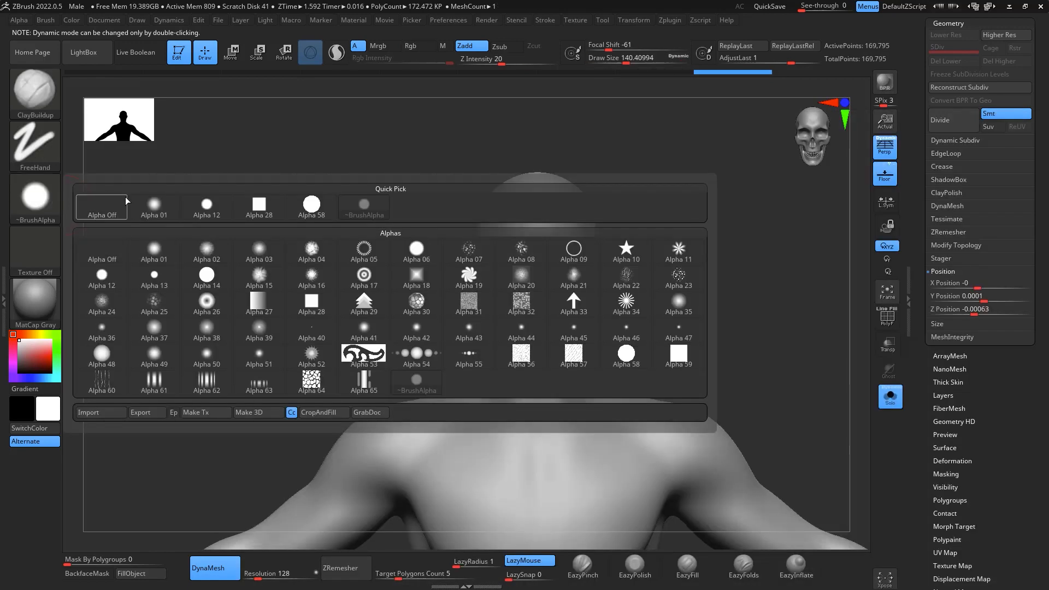
{"action": "left_click", "coordinate": [251, 205]}
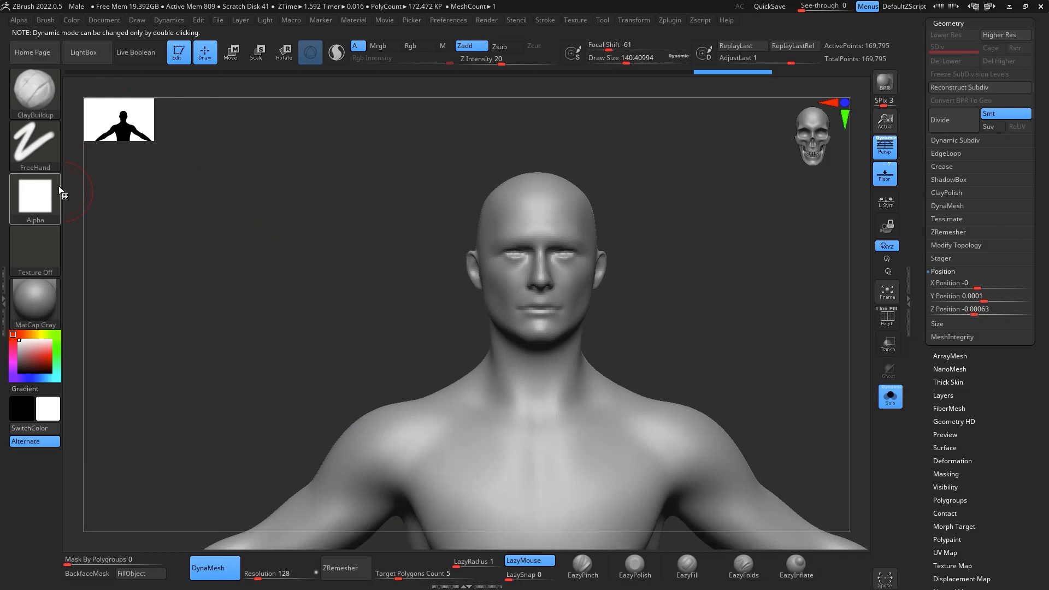
- Build up skull-like rims around both eye sockets and along the brow with ClayBuildup at draw size about 46
{"action": "mouse_move", "coordinate": [732, 304]}
{"action": "left_mouse_down", "text": "alt"}
{"action": "mouse_move", "coordinate": [715, 340]}
{"action": "mouse_move", "coordinate": [712, 291]}
{"action": "mouse_move", "coordinate": [719, 355]}
{"action": "left_mouse_up", "text": "alt"}
{"action": "mouse_move", "coordinate": [762, 207]}
{"action": "left_mouse_down", "text": "alt"}
{"action": "mouse_move", "coordinate": [732, 352]}
{"action": "mouse_move", "coordinate": [781, 349]}
{"action": "mouse_move", "coordinate": [674, 325]}
{"action": "mouse_move", "coordinate": [791, 332]}
{"action": "mouse_move", "coordinate": [740, 328]}
{"action": "mouse_move", "coordinate": [755, 336]}
{"action": "mouse_move", "coordinate": [759, 480]}
{"action": "left_mouse_up", "text": "alt"}
{"action": "key", "text": "space"}
{"action": "left_click_drag", "start_coordinate": [589, 314], "coordinate": [577, 314]}
{"action": "mouse_move", "coordinate": [503, 300]}
{"action": "left_mouse_down"}
{"action": "mouse_move", "coordinate": [525, 324]}
{"action": "mouse_move", "coordinate": [565, 299]}
{"action": "mouse_move", "coordinate": [555, 279]}
{"action": "mouse_move", "coordinate": [500, 243]}
{"action": "mouse_move", "coordinate": [535, 250]}
{"action": "left_mouse_up"}
{"action": "left_click_drag", "start_coordinate": [536, 325], "coordinate": [566, 272]}
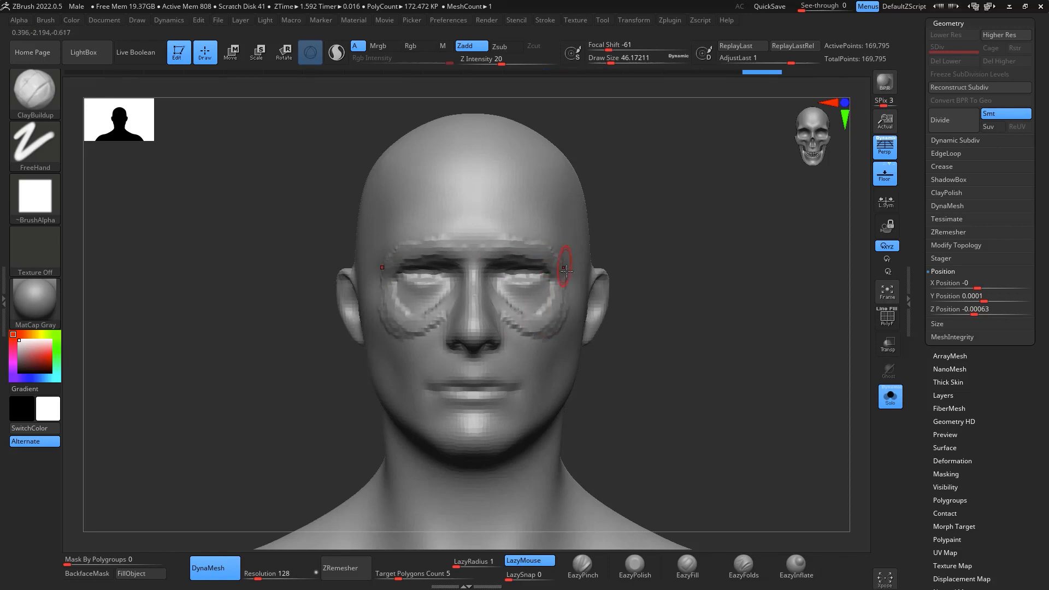
{"action": "left_click_drag", "start_coordinate": [495, 265], "coordinate": [493, 276]}
{"action": "left_click_drag", "start_coordinate": [669, 306], "coordinate": [793, 317]}
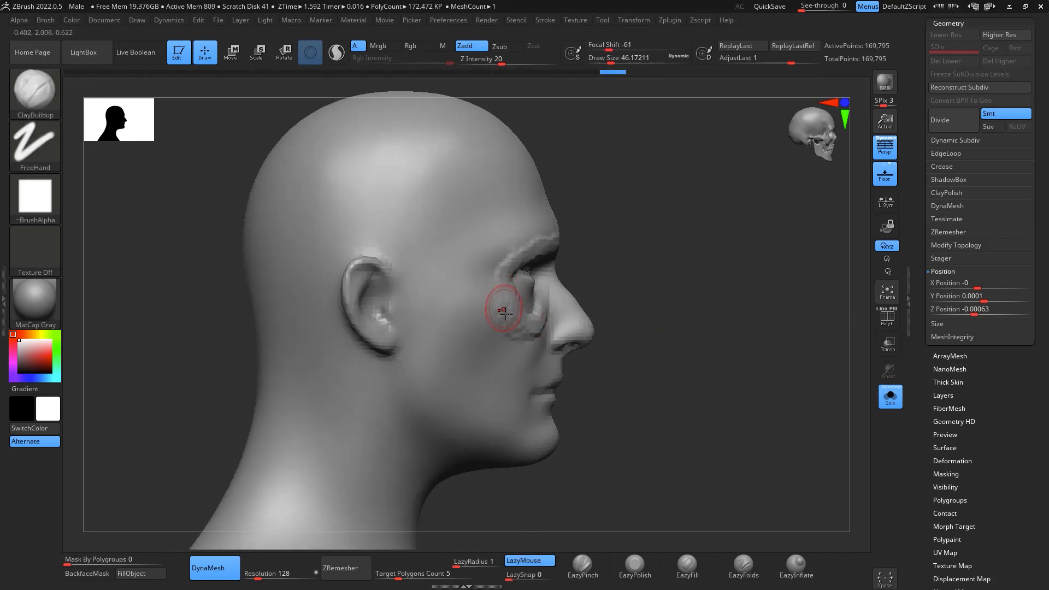
{"action": "left_click_drag", "start_coordinate": [504, 263], "coordinate": [555, 244]}
{"action": "mouse_move", "coordinate": [754, 305]}
{"action": "left_mouse_down"}
{"action": "mouse_move", "coordinate": [825, 304]}
{"action": "mouse_move", "coordinate": [719, 261]}
{"action": "left_mouse_up"}
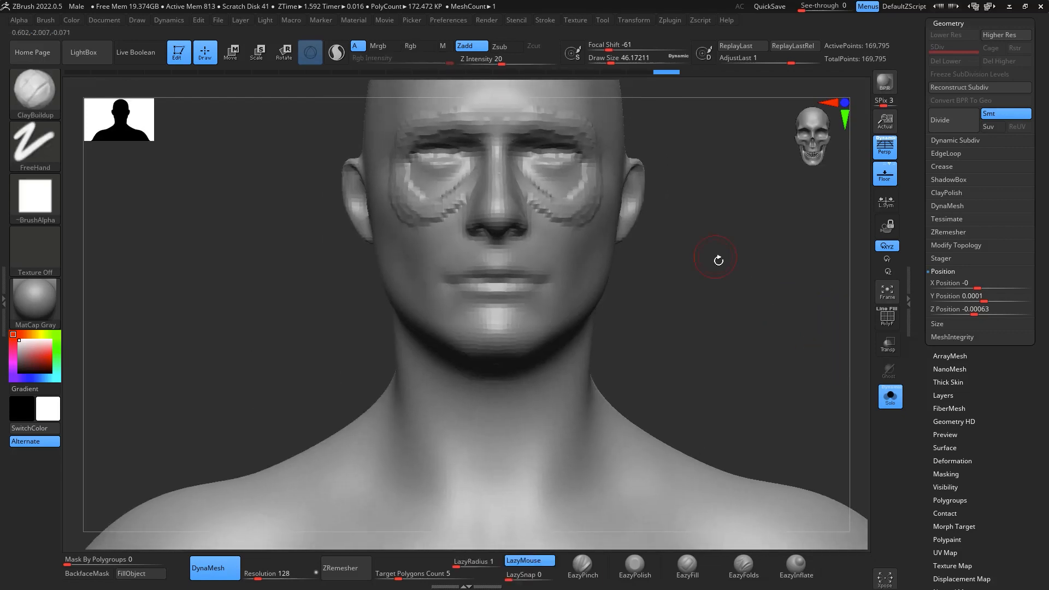
- Push the nose back with the Move brush at draw size about 116 and smooth its tip flat
{"action": "left_click_drag", "start_coordinate": [741, 301], "coordinate": [783, 272]}
{"action": "left_click_drag", "start_coordinate": [748, 261], "coordinate": [627, 301]}
{"action": "key", "text": "b"}
{"action": "key", "text": "m"}
{"action": "key", "text": "v"}
{"action": "key", "text": "space"}
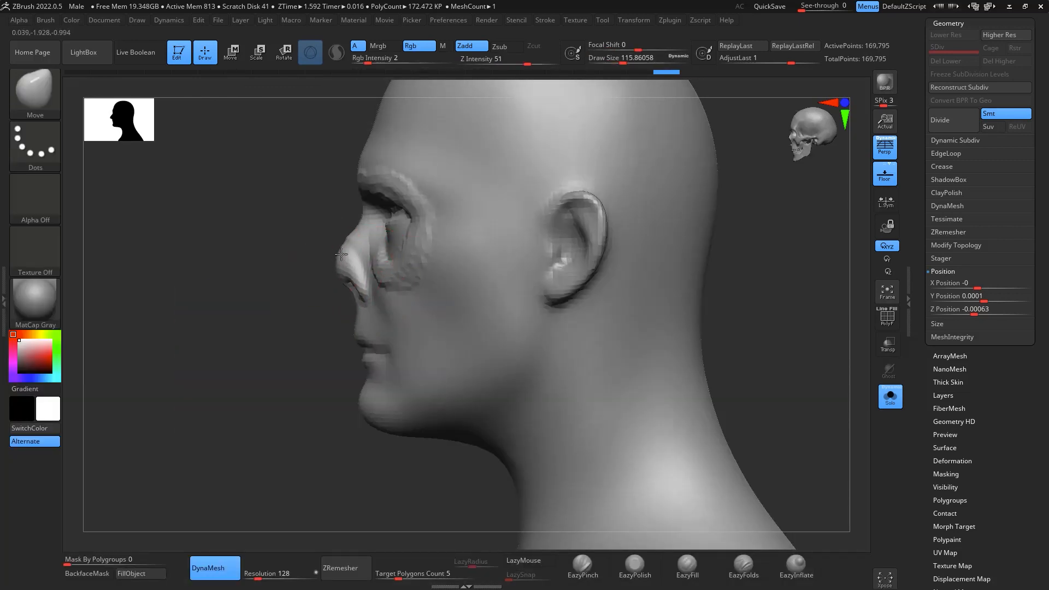
{"action": "left_click_drag", "start_coordinate": [323, 293], "coordinate": [705, 246]}
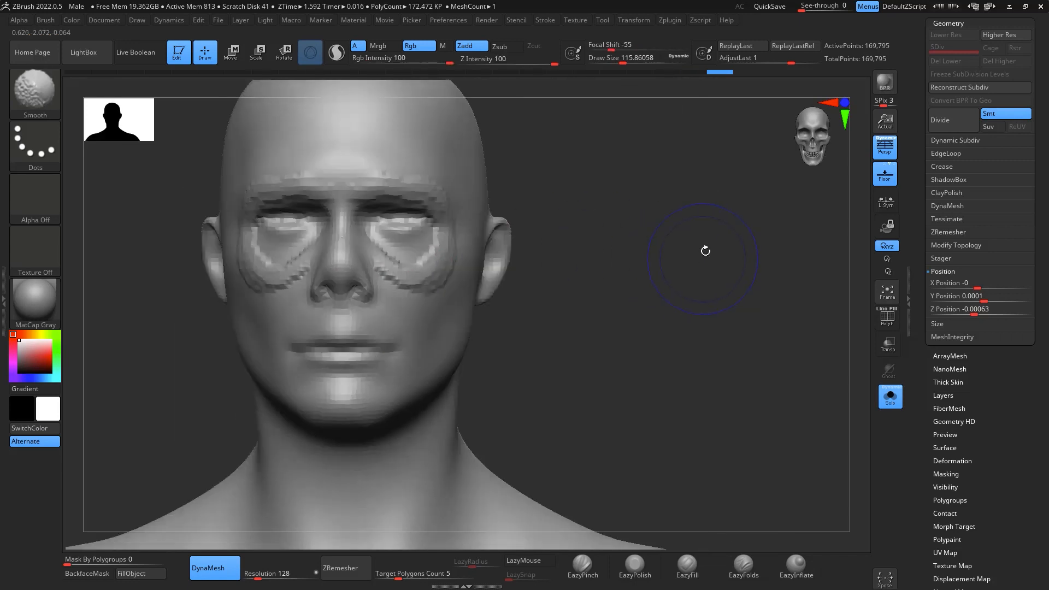
{"action": "key", "text": "shift"}
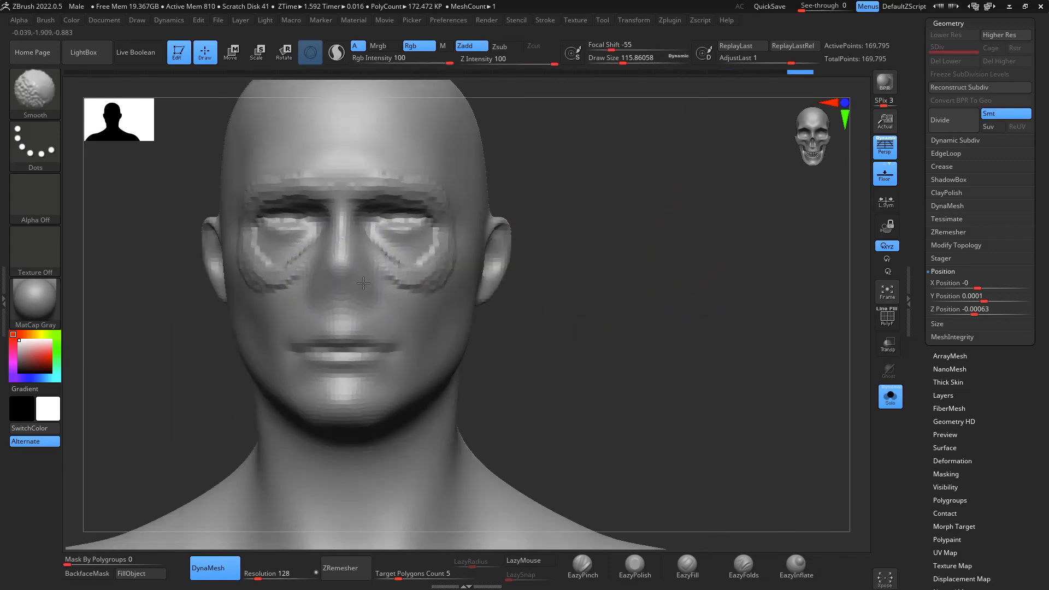
{"action": "left_click_drag", "start_coordinate": [363, 283], "coordinate": [365, 268], "text": "shift"}
{"action": "mouse_move", "coordinate": [645, 289]}
{"action": "left_mouse_down"}
{"action": "mouse_move", "coordinate": [756, 295]}
{"action": "mouse_move", "coordinate": [808, 284]}
{"action": "mouse_move", "coordinate": [742, 294]}
{"action": "mouse_move", "coordinate": [772, 272]}
{"action": "mouse_move", "coordinate": [792, 293]}
{"action": "mouse_move", "coordinate": [752, 281]}
{"action": "left_mouse_up"}
- Build up a pointed rim around the nasal cavity down to the upper lip with ClayBuildup at draw size about 35
{"action": "key", "text": "b"}
{"action": "key", "text": "c"}
{"action": "key", "text": "b"}
{"action": "key", "text": "space"}
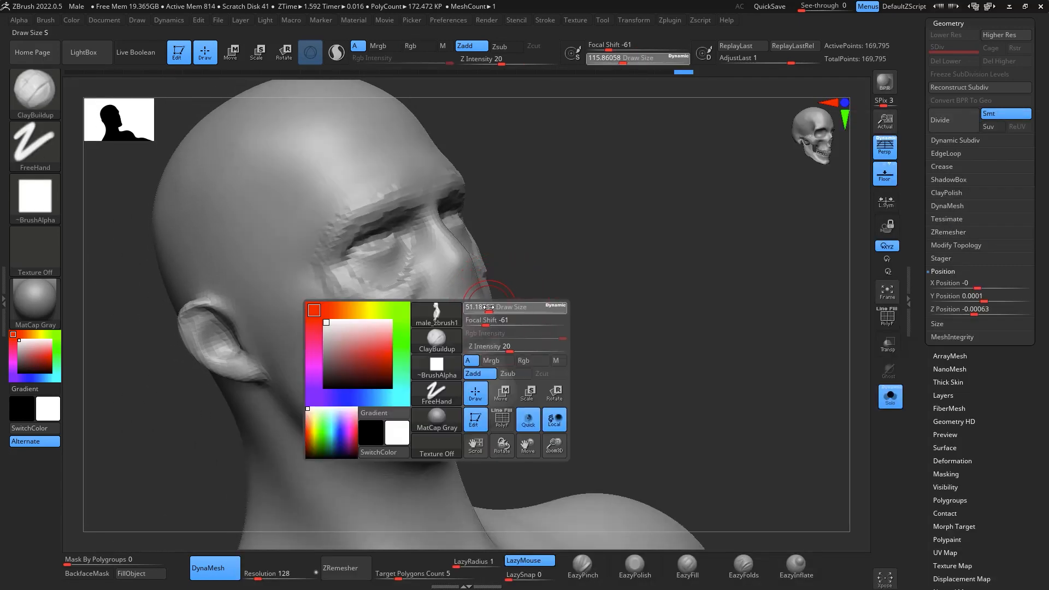
{"action": "left_click_drag", "start_coordinate": [489, 307], "coordinate": [483, 307]}
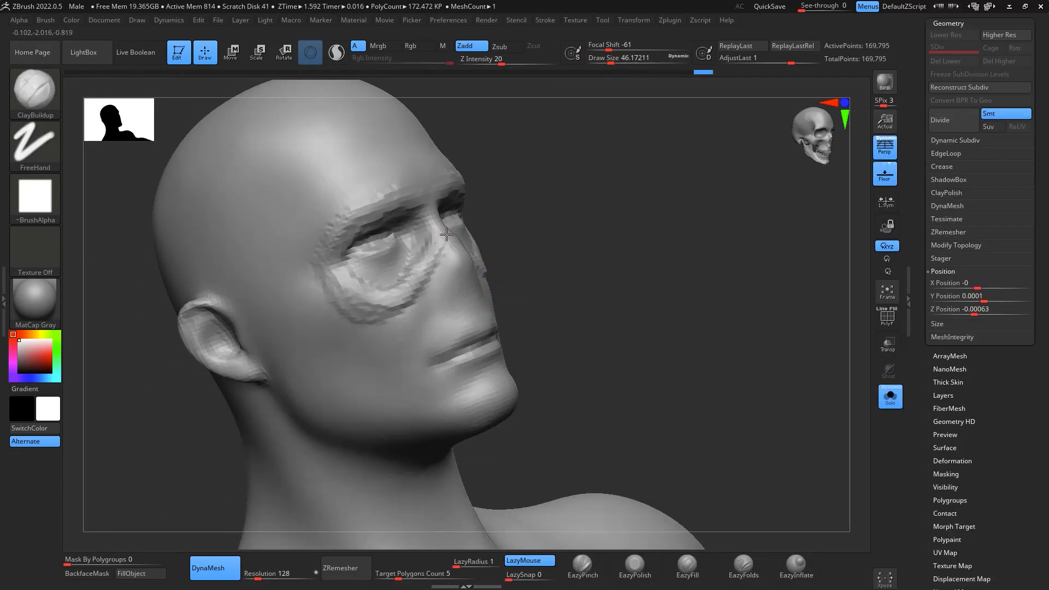
{"action": "left_click_drag", "start_coordinate": [648, 210], "coordinate": [607, 204]}
{"action": "left_click_drag", "start_coordinate": [751, 247], "coordinate": [747, 264], "text": "shift"}
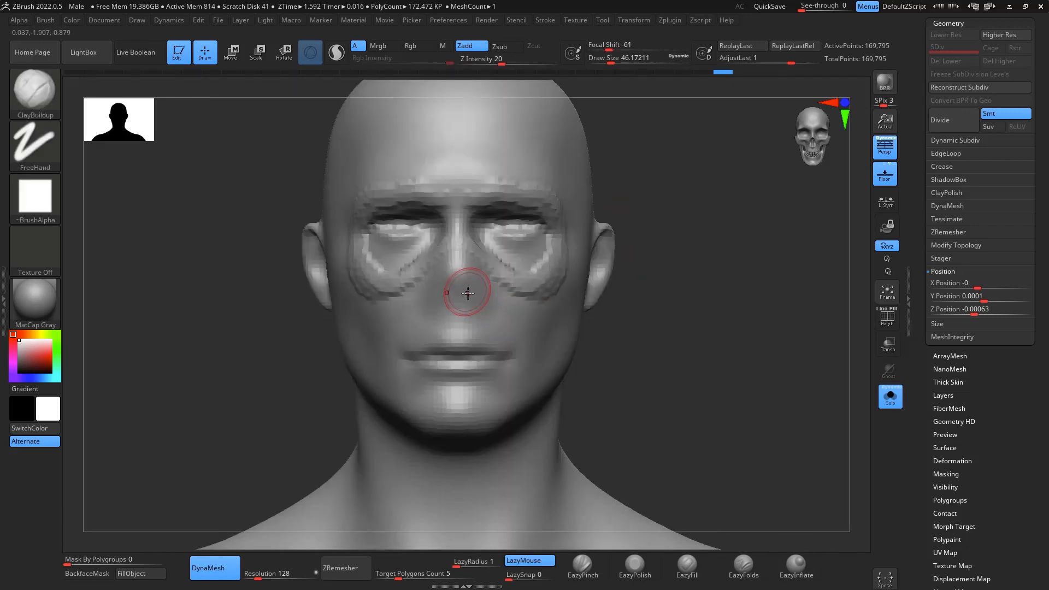
{"action": "key", "text": "space"}
{"action": "left_click_drag", "start_coordinate": [468, 294], "coordinate": [462, 294]}
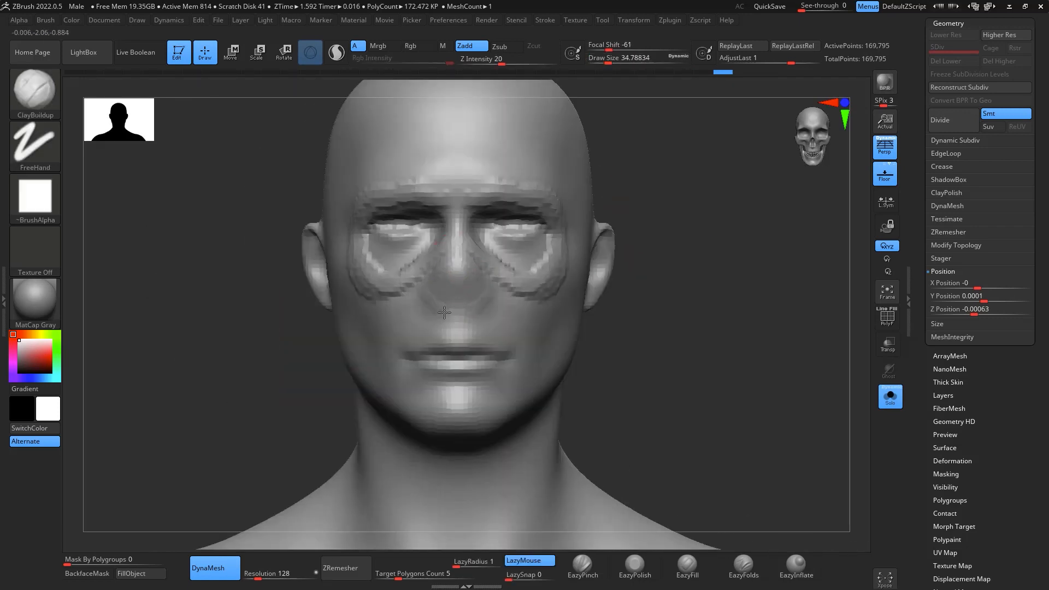
{"action": "mouse_move", "coordinate": [404, 273]}
{"action": "left_mouse_down"}
{"action": "mouse_move", "coordinate": [439, 258]}
{"action": "mouse_move", "coordinate": [504, 285]}
{"action": "left_mouse_up"}
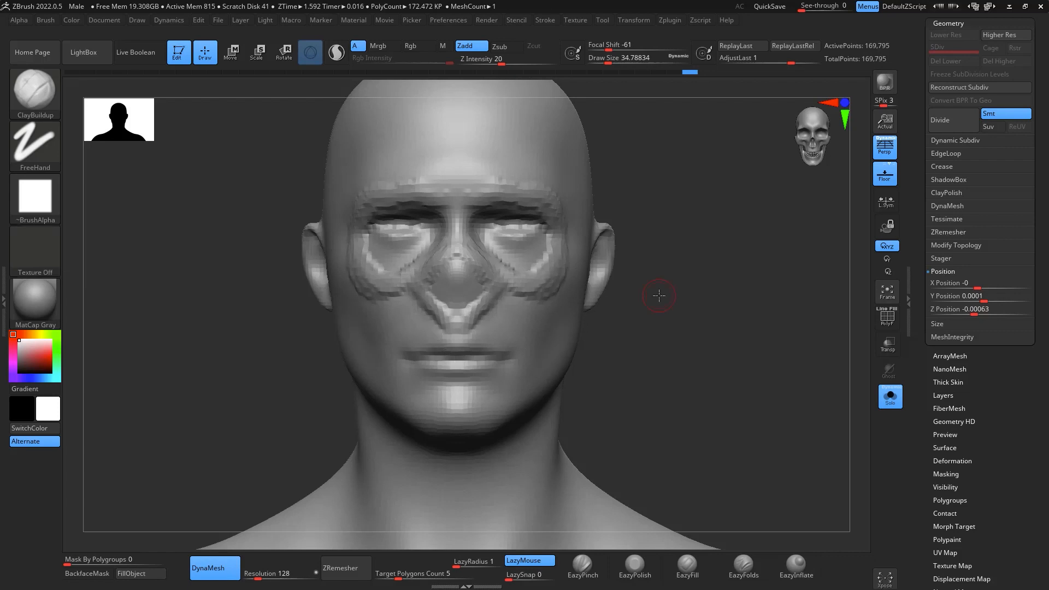
{"action": "left_click_drag", "start_coordinate": [713, 343], "coordinate": [706, 367]}
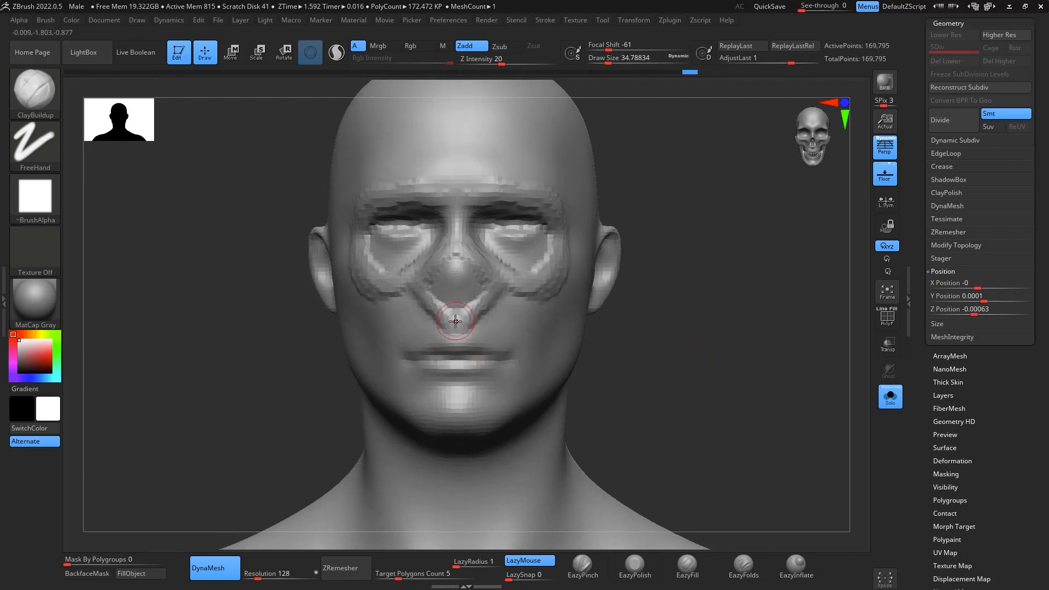
- Build up the cheekbones and a bony arch toward the ears, raising the ClayBuildup draw size to about 54
{"action": "left_click_drag", "start_coordinate": [775, 380], "coordinate": [735, 368]}
{"action": "left_click_drag", "start_coordinate": [555, 311], "coordinate": [524, 247]}
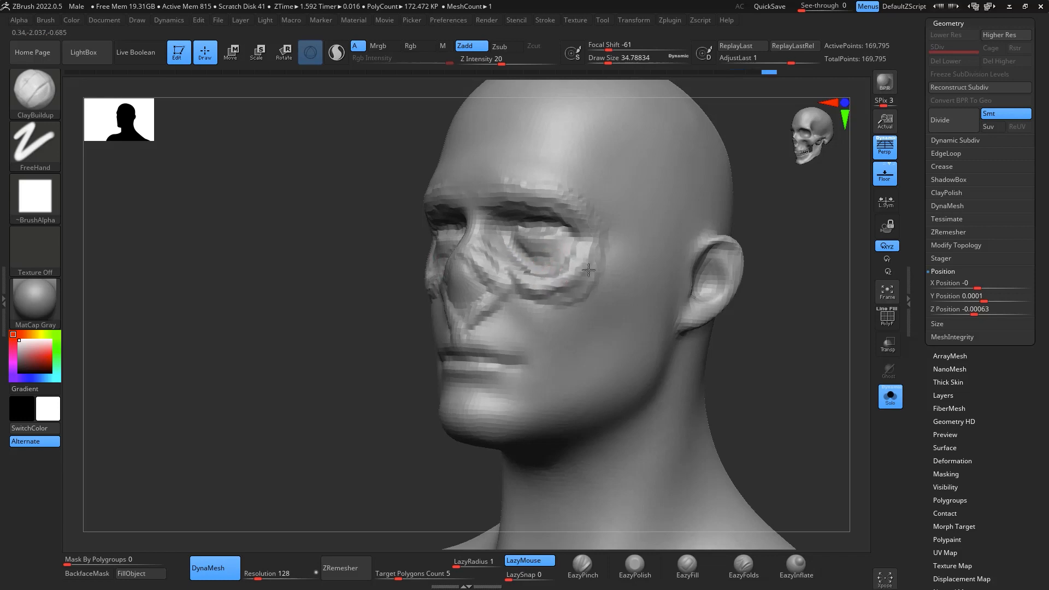
{"action": "left_click_drag", "start_coordinate": [815, 293], "coordinate": [584, 283]}
{"action": "left_click_drag", "start_coordinate": [607, 222], "coordinate": [556, 309]}
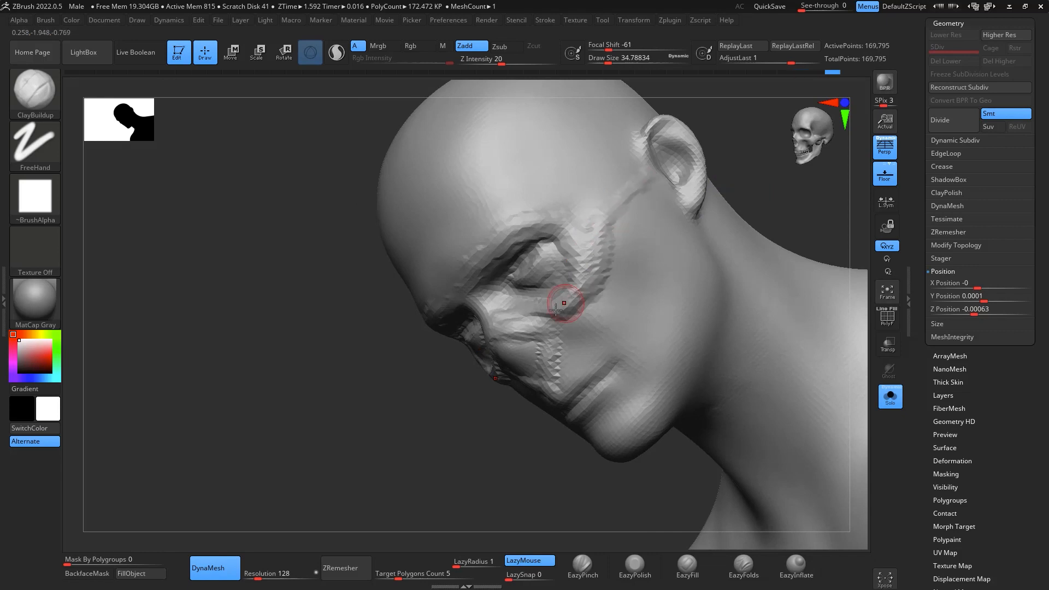
{"action": "key", "text": "space"}
{"action": "left_click_drag", "start_coordinate": [600, 252], "coordinate": [604, 253]}
{"action": "left_click_drag", "start_coordinate": [603, 227], "coordinate": [576, 288]}
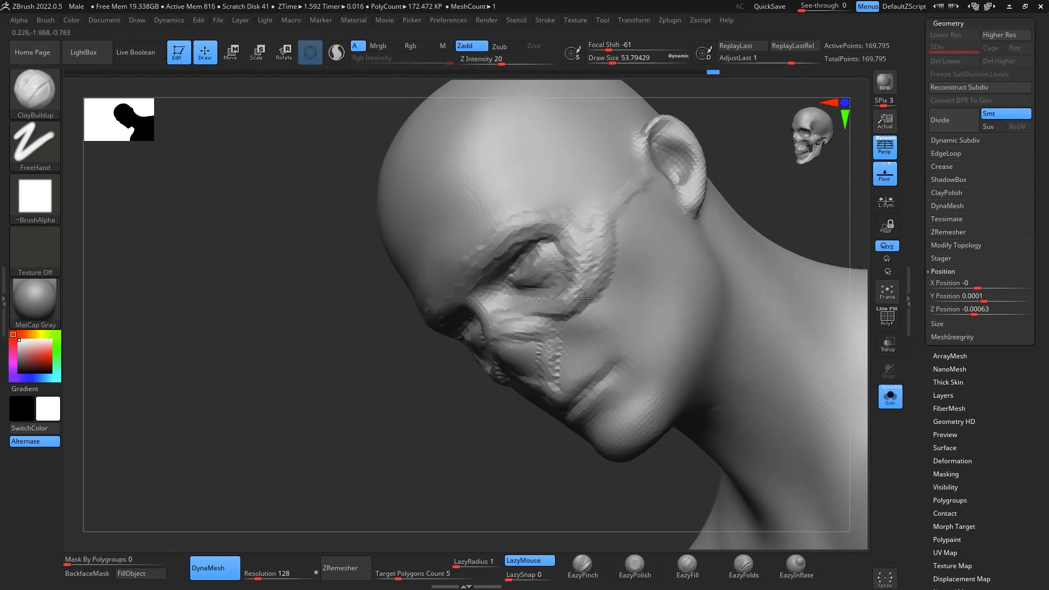
{"action": "left_click_drag", "start_coordinate": [662, 160], "coordinate": [590, 234]}
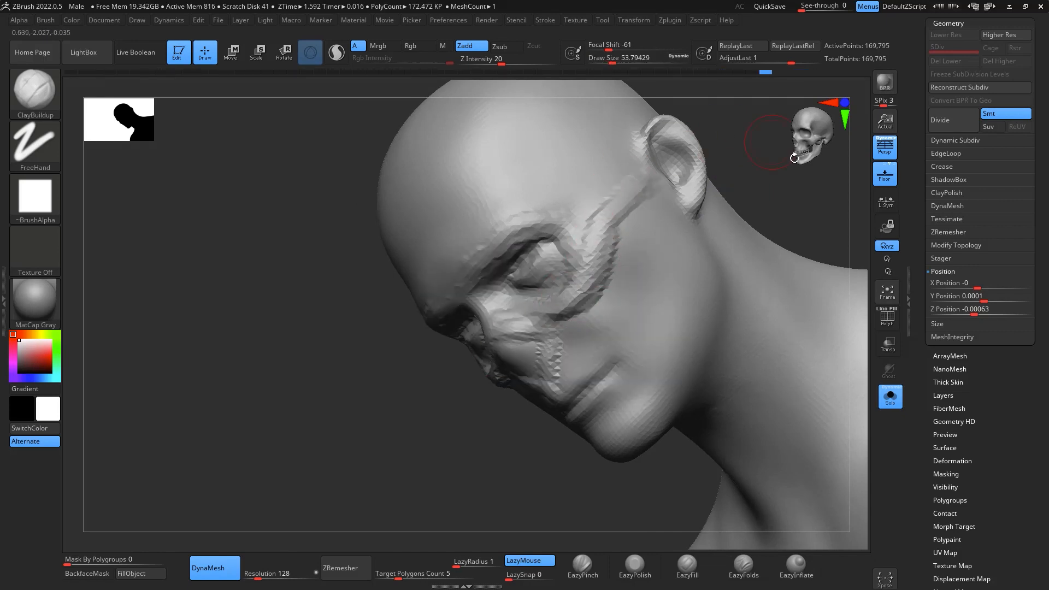
- Smooth the ends of the cheekbone arches in front of the ears and sculpt ridges along the temples
{"action": "left_click_drag", "start_coordinate": [796, 158], "coordinate": [773, 211]}
{"action": "mouse_move", "coordinate": [677, 346]}
{"action": "left_mouse_down"}
{"action": "mouse_move", "coordinate": [733, 307]}
{"action": "mouse_move", "coordinate": [815, 298]}
{"action": "mouse_move", "coordinate": [702, 210]}
{"action": "mouse_move", "coordinate": [666, 274]}
{"action": "left_mouse_up"}
{"action": "key", "text": "shift"}
{"action": "key", "text": "shift"}
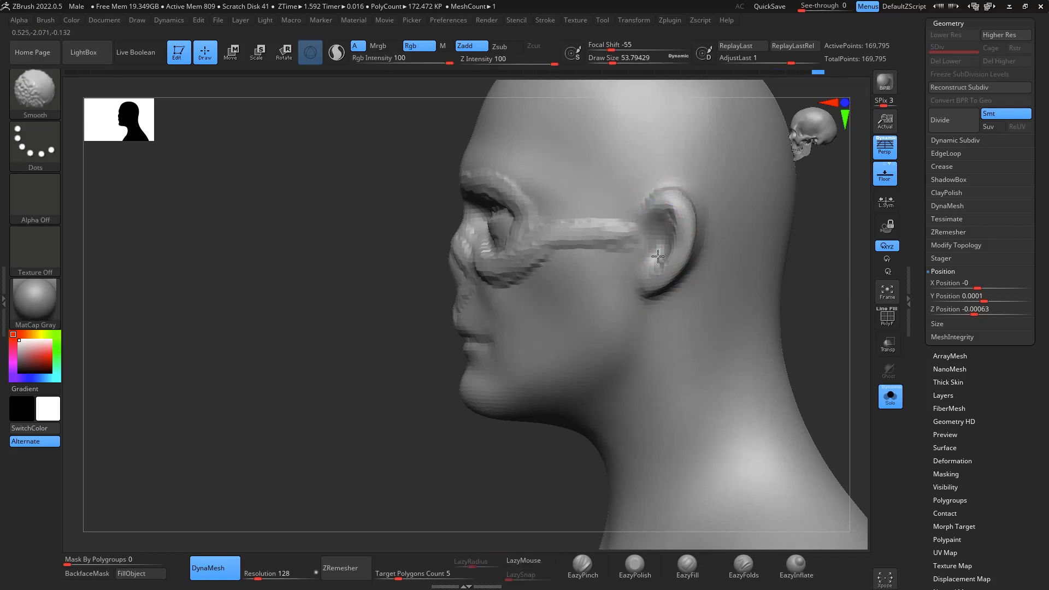
{"action": "left_click_drag", "start_coordinate": [642, 210], "coordinate": [621, 235], "text": "shift"}
{"action": "mouse_move", "coordinate": [808, 293]}
{"action": "left_mouse_down"}
{"action": "mouse_move", "coordinate": [864, 293]}
{"action": "mouse_move", "coordinate": [800, 262]}
{"action": "mouse_move", "coordinate": [801, 282]}
{"action": "mouse_move", "coordinate": [753, 276]}
{"action": "mouse_move", "coordinate": [778, 255]}
{"action": "mouse_move", "coordinate": [795, 358]}
{"action": "mouse_move", "coordinate": [782, 295]}
{"action": "left_mouse_up"}
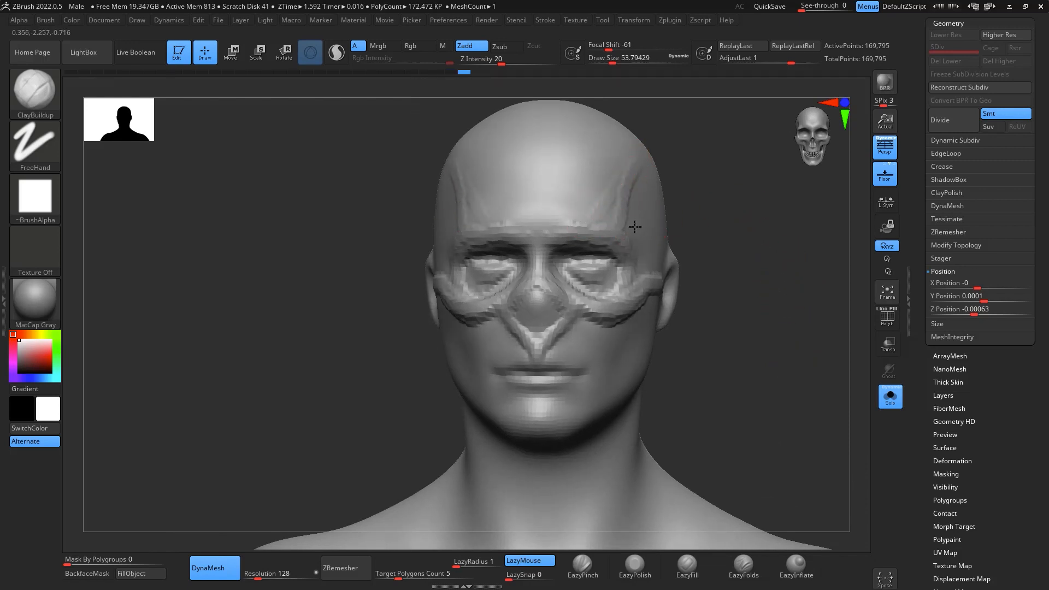
- Work the inner edge of the eye sockets with ClayBuildup at draw size about 23, undoing the last change
{"action": "mouse_move", "coordinate": [692, 144]}
{"action": "left_mouse_down"}
{"action": "mouse_move", "coordinate": [721, 164]}
{"action": "mouse_move", "coordinate": [735, 153]}
{"action": "mouse_move", "coordinate": [765, 295]}
{"action": "left_mouse_up"}
{"action": "key", "text": "space"}
{"action": "left_click_drag", "start_coordinate": [674, 254], "coordinate": [638, 272]}
{"action": "key", "text": "ctrl"}
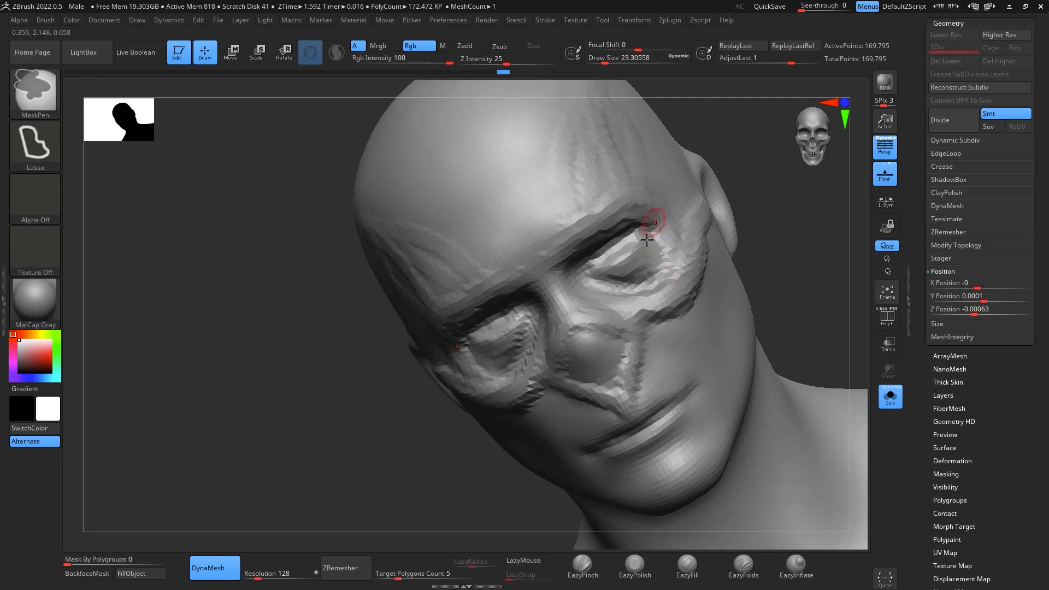
{"action": "key", "text": "ctrl+z"}
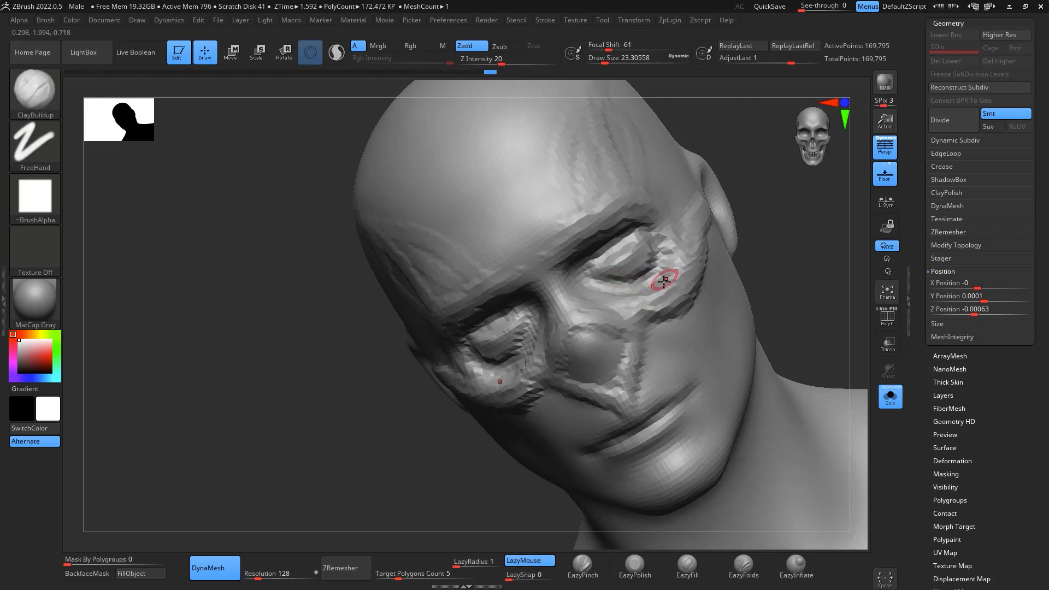
- Thicken the lower and outer eye socket rims with ClayBuildup at draw size about 41 and update the DynaMesh
{"action": "key", "text": "space"}
{"action": "left_click_drag", "start_coordinate": [666, 282], "coordinate": [673, 228]}
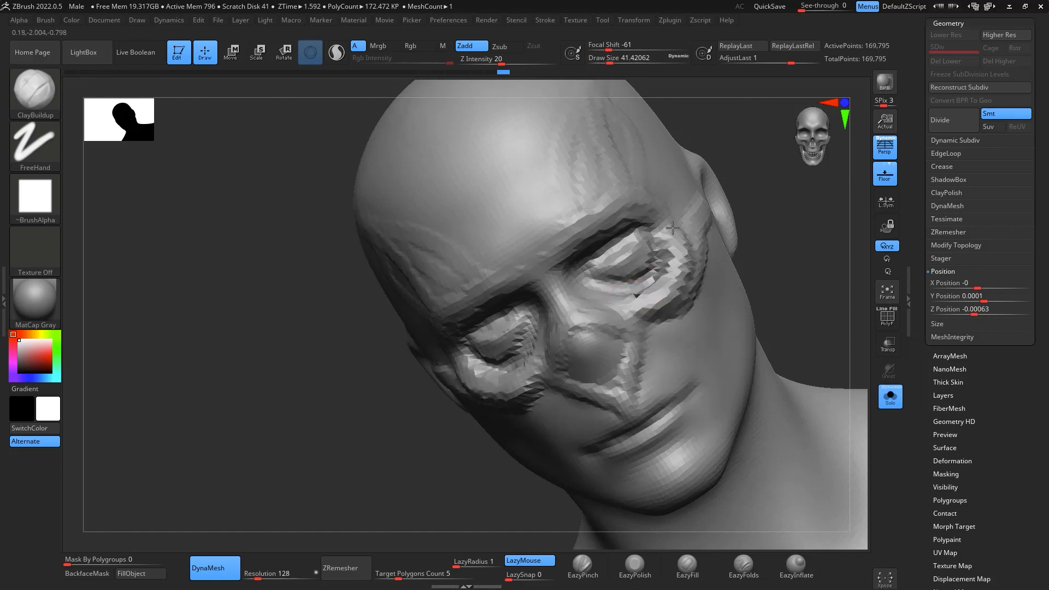
{"action": "left_click_drag", "start_coordinate": [798, 204], "coordinate": [809, 210], "text": "ctrl"}
{"action": "left_click_drag", "start_coordinate": [651, 246], "coordinate": [676, 280], "text": "shift"}
{"action": "mouse_move", "coordinate": [765, 234]}
{"action": "left_mouse_down"}
{"action": "mouse_move", "coordinate": [835, 232]}
{"action": "mouse_move", "coordinate": [828, 273]}
{"action": "mouse_move", "coordinate": [657, 279]}
{"action": "left_mouse_up"}
{"action": "left_click_drag", "start_coordinate": [699, 314], "coordinate": [785, 250], "text": "alt"}
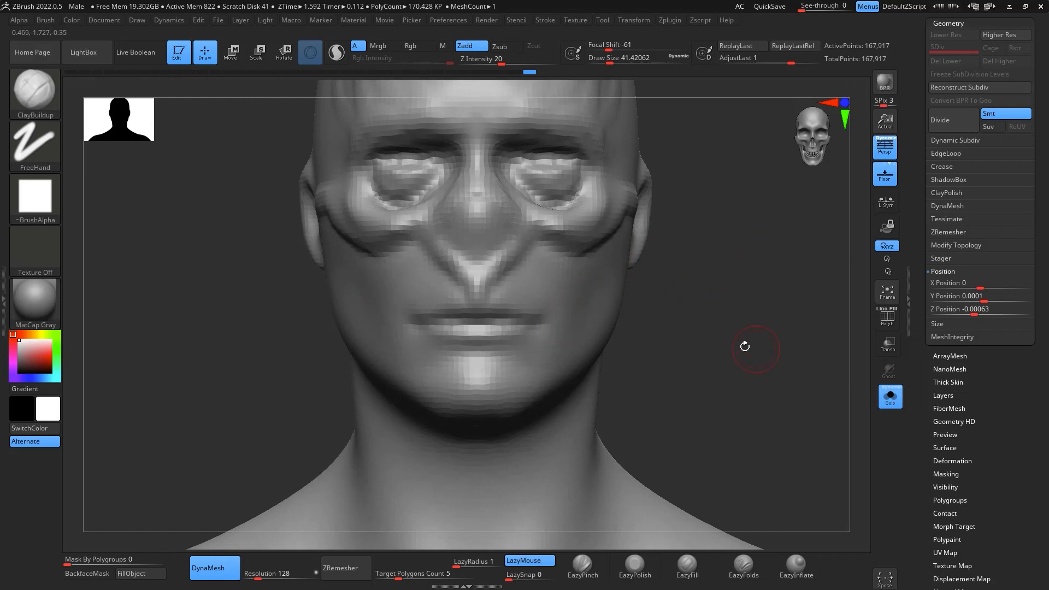
- Turn off perspective in side view, lasso-mask the midface from eyes to upper lip and invert the mask
{"action": "left_click_drag", "start_coordinate": [745, 347], "coordinate": [548, 450]}
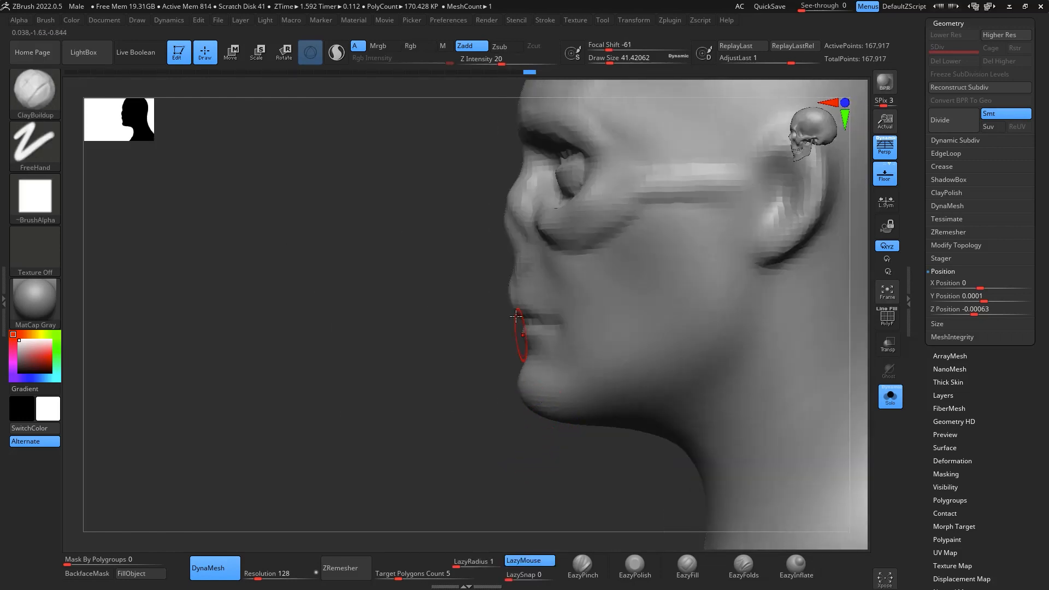
{"action": "left_click", "coordinate": [877, 158]}
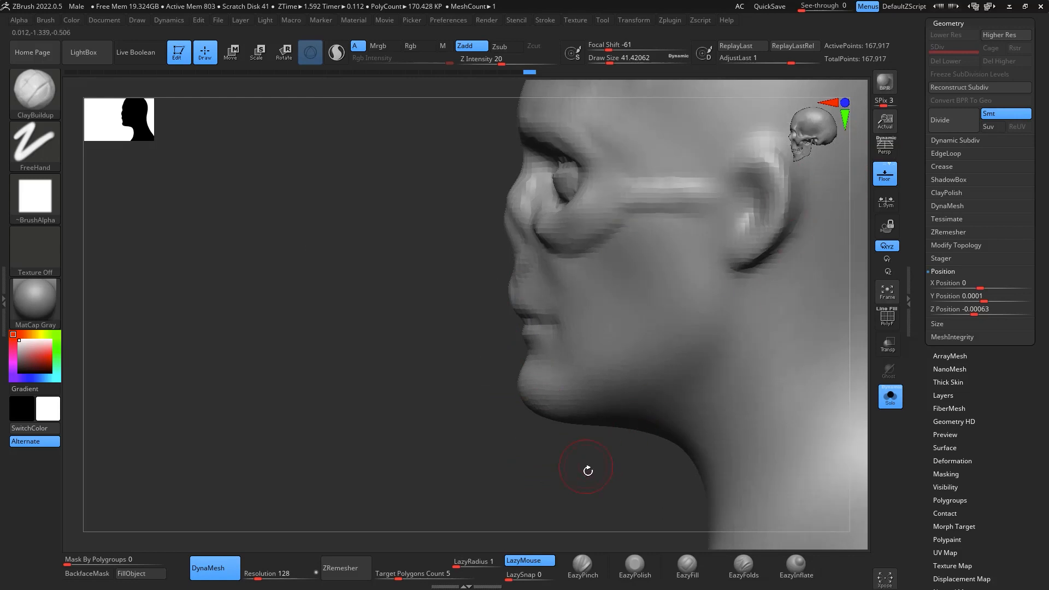
{"action": "mouse_move", "coordinate": [430, 164]}
{"action": "left_mouse_down", "text": "ctrl"}
{"action": "mouse_move", "coordinate": [419, 298]}
{"action": "mouse_move", "coordinate": [476, 311]}
{"action": "mouse_move", "coordinate": [673, 166]}
{"action": "mouse_move", "coordinate": [432, 131]}
{"action": "left_mouse_up", "text": "ctrl"}
{"action": "key", "text": "ctrl+i"}
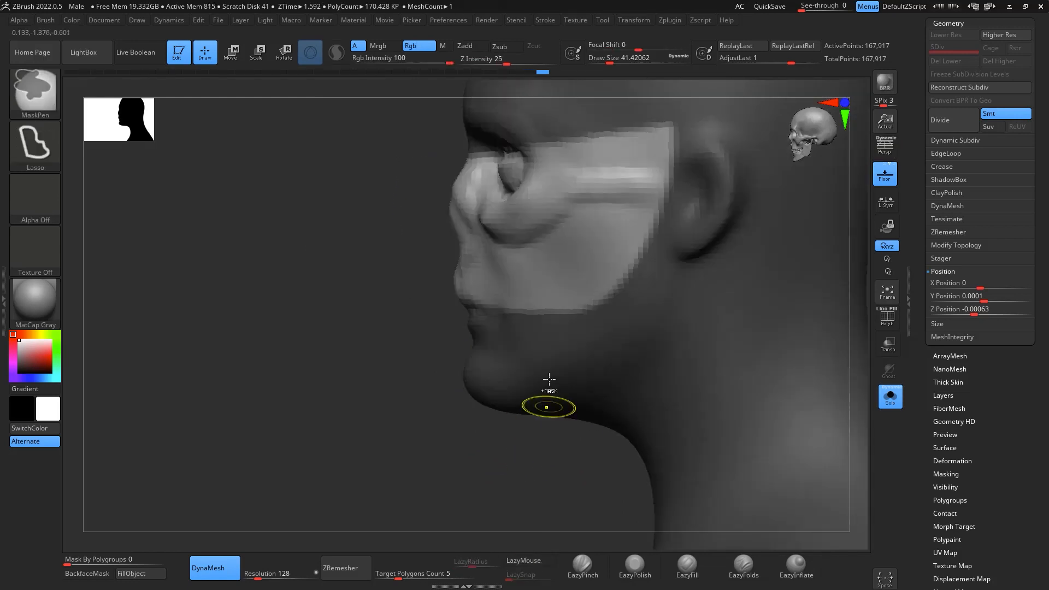
- Push the unmasked midface and upper lip back in profile with the Move brush at draw size about 132
{"action": "key", "text": "b"}
{"action": "key", "text": "m"}
{"action": "key", "text": "v"}
{"action": "key", "text": "space"}
{"action": "left_click_drag", "start_coordinate": [507, 307], "coordinate": [514, 308]}
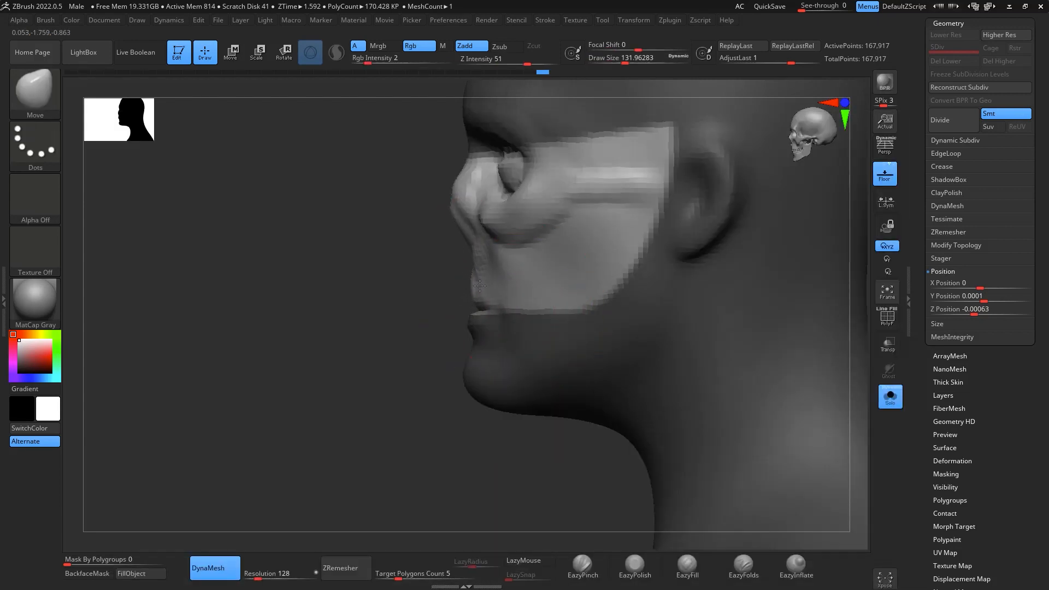
{"action": "left_click_drag", "start_coordinate": [465, 201], "coordinate": [524, 240]}
{"action": "left_click_drag", "start_coordinate": [399, 430], "coordinate": [535, 421]}
- Clear the mask, refine the midface transition with Move and Smooth strokes, and check the head from several angles
{"action": "left_click_drag", "start_coordinate": [773, 307], "coordinate": [741, 331]}
{"action": "left_click_drag", "start_coordinate": [514, 237], "coordinate": [523, 233]}
{"action": "mouse_move", "coordinate": [728, 290]}
{"action": "left_mouse_down"}
{"action": "mouse_move", "coordinate": [731, 241]}
{"action": "mouse_move", "coordinate": [740, 283]}
{"action": "mouse_move", "coordinate": [678, 285]}
{"action": "left_mouse_up"}
{"action": "left_click_drag", "start_coordinate": [551, 329], "coordinate": [538, 295]}
{"action": "mouse_move", "coordinate": [661, 288]}
{"action": "left_mouse_down"}
{"action": "mouse_move", "coordinate": [765, 279]}
{"action": "mouse_move", "coordinate": [771, 305]}
{"action": "mouse_move", "coordinate": [759, 267]}
{"action": "mouse_move", "coordinate": [710, 265]}
{"action": "left_mouse_up"}
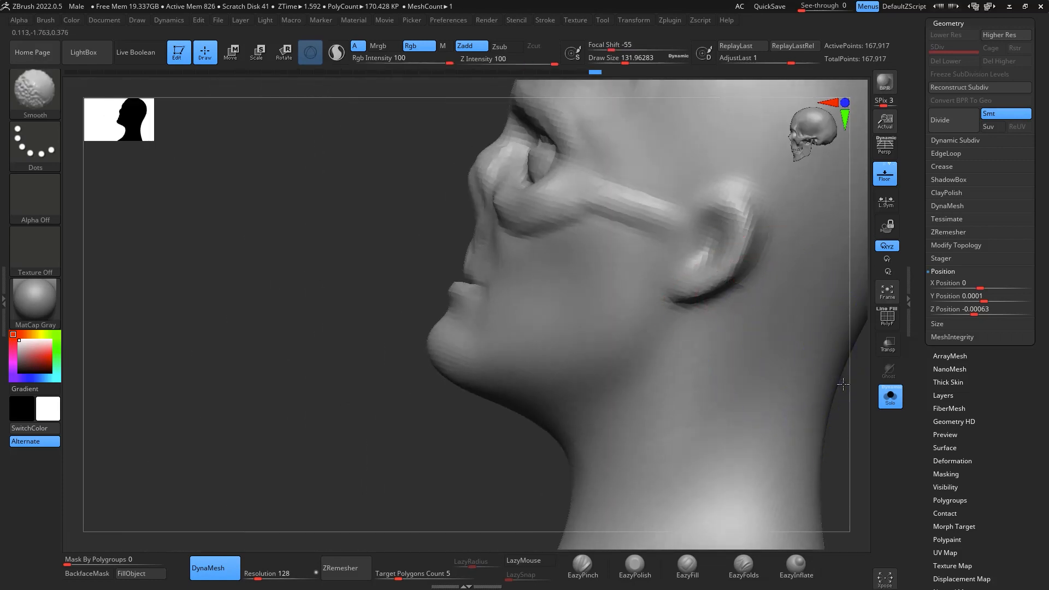
{"action": "left_click_drag", "start_coordinate": [844, 385], "coordinate": [855, 289], "text": "shift"}
{"action": "left_click_drag", "start_coordinate": [631, 507], "coordinate": [705, 492], "text": "shift"}
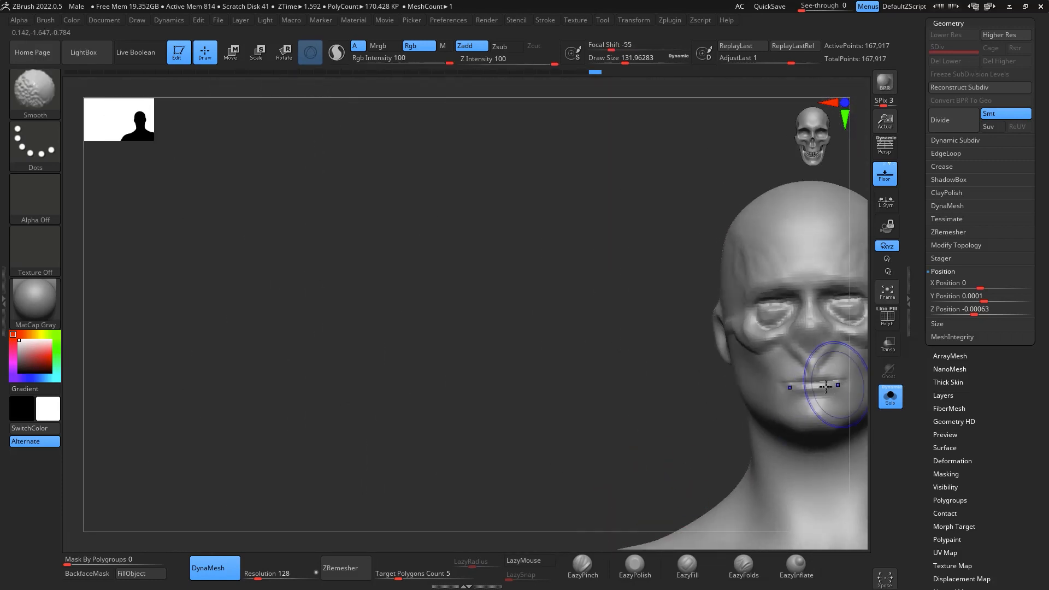
{"action": "mouse_move", "coordinate": [623, 389]}
{"action": "left_mouse_down"}
{"action": "mouse_move", "coordinate": [590, 386]}
{"action": "mouse_move", "coordinate": [612, 253]}
{"action": "left_mouse_up"}
{"action": "mouse_move", "coordinate": [631, 205]}
{"action": "left_mouse_down", "text": "alt"}
{"action": "mouse_move", "coordinate": [520, 189]}
{"action": "mouse_move", "coordinate": [352, 132]}
{"action": "left_mouse_up", "text": "alt"}
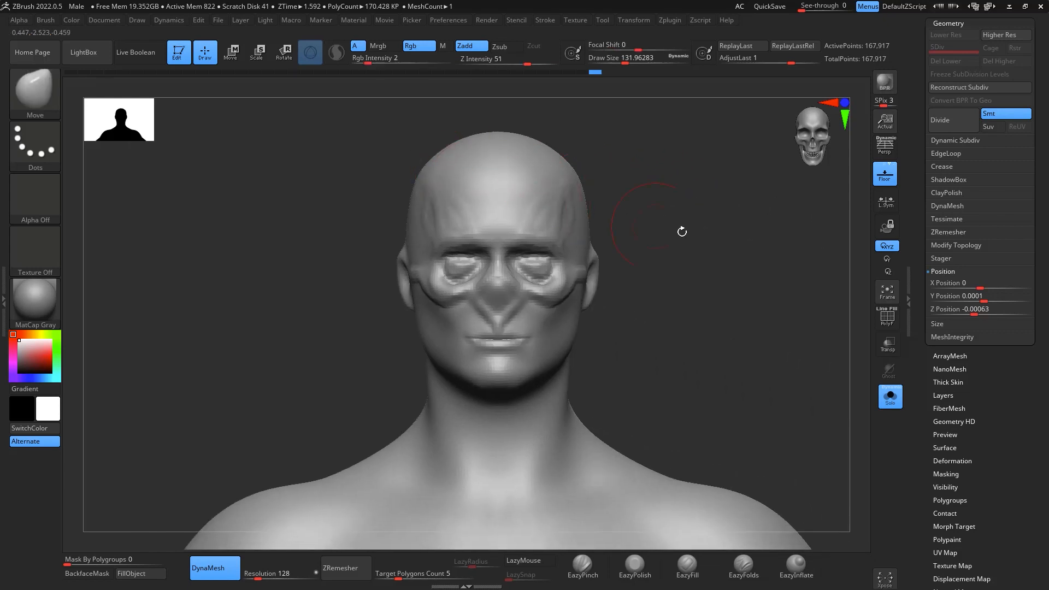
- Push the cheekbones below the eye sockets inward with the Move brush at draw size 112
{"action": "left_click_drag", "start_coordinate": [748, 243], "coordinate": [744, 295], "text": "alt"}
{"action": "left_click_drag", "start_coordinate": [772, 272], "coordinate": [794, 325], "text": "alt"}
{"action": "key", "text": "space"}
{"action": "left_click_drag", "start_coordinate": [557, 370], "coordinate": [552, 392]}
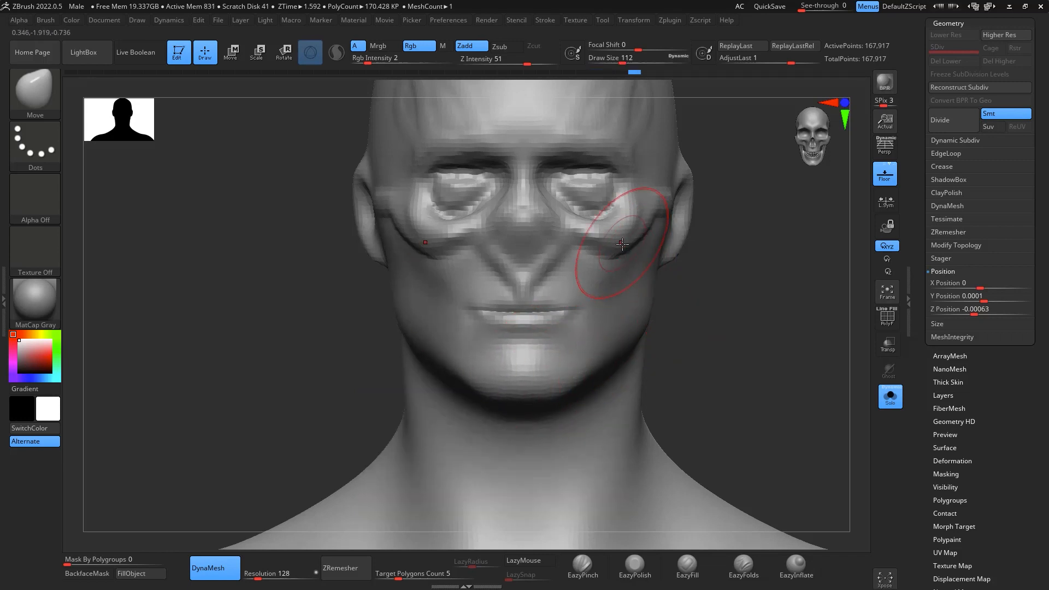
{"action": "mouse_move", "coordinate": [622, 244]}
{"action": "left_mouse_down"}
{"action": "mouse_move", "coordinate": [631, 253]}
{"action": "mouse_move", "coordinate": [585, 244]}
{"action": "left_mouse_up"}
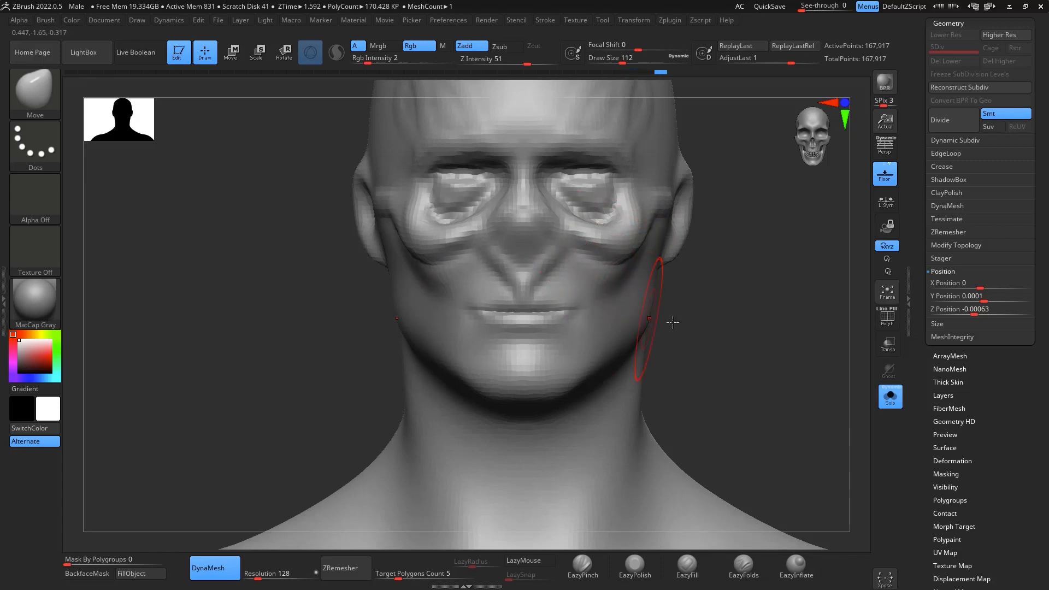
- Build up ridges on the upper jaw between the cheekbones and mouth with ClayBuildup at draw size about 22 to 23
{"action": "left_click_drag", "start_coordinate": [808, 331], "coordinate": [804, 380], "text": "alt"}
{"action": "key", "text": "b"}
{"action": "key", "text": "c"}
{"action": "key", "text": "b"}
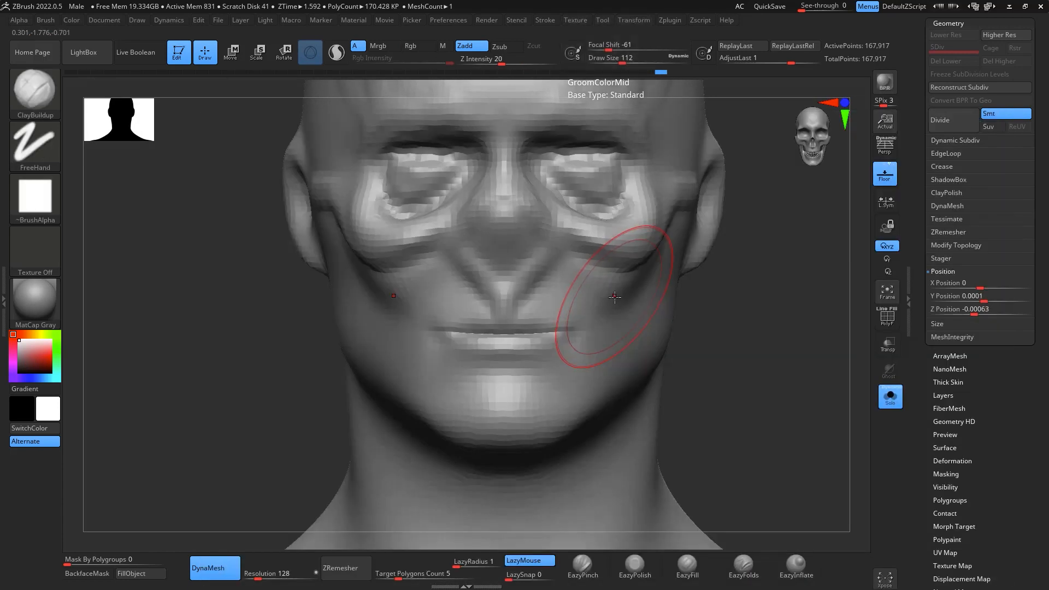
{"action": "key", "text": "space"}
{"action": "left_click_drag", "start_coordinate": [613, 295], "coordinate": [601, 296]}
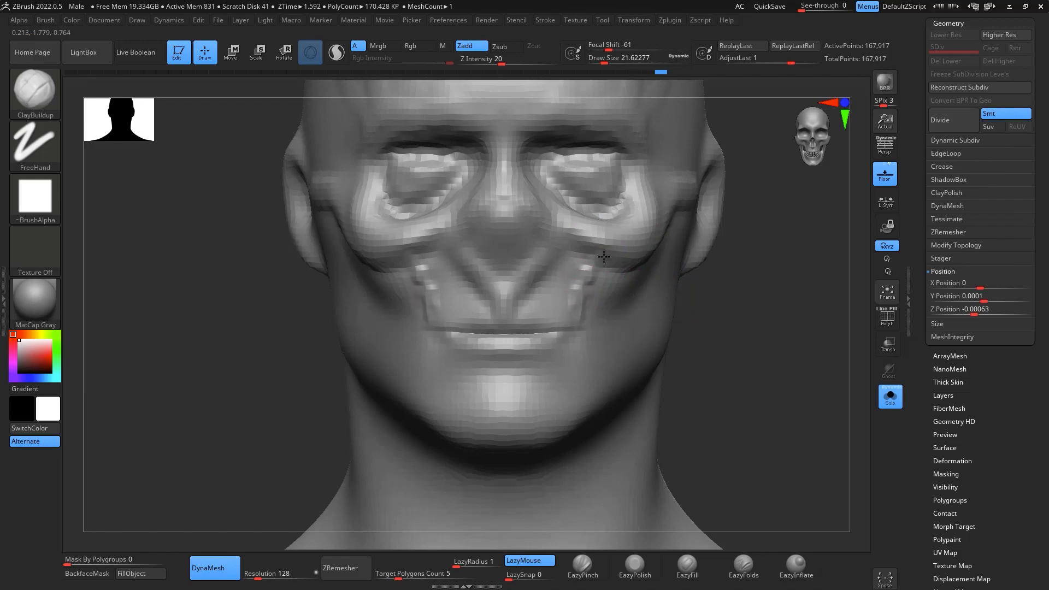
{"action": "key", "text": "space"}
{"action": "mouse_move", "coordinate": [604, 257]}
{"action": "left_mouse_down"}
{"action": "mouse_move", "coordinate": [589, 289]}
{"action": "mouse_move", "coordinate": [609, 279]}
{"action": "left_mouse_up"}
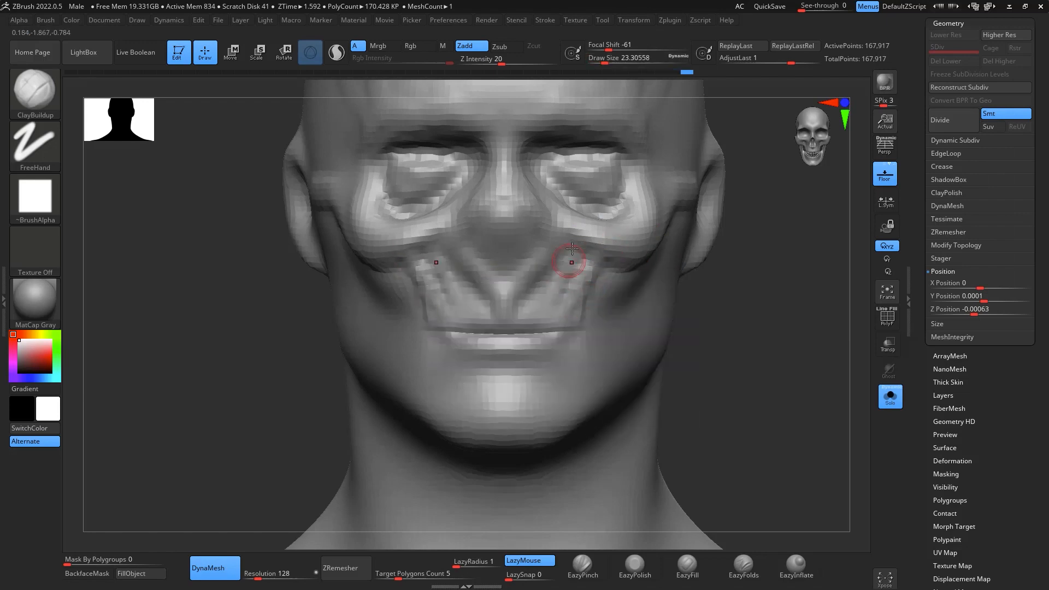
{"action": "left_click_drag", "start_coordinate": [572, 249], "coordinate": [545, 327]}
- Reshape the upper jaw and cheek area from side and tilted views with the Move brush at draw size about 116
{"action": "mouse_move", "coordinate": [798, 232]}
{"action": "left_mouse_down"}
{"action": "mouse_move", "coordinate": [836, 306]}
{"action": "mouse_move", "coordinate": [842, 366]}
{"action": "mouse_move", "coordinate": [755, 373]}
{"action": "mouse_move", "coordinate": [541, 471]}
{"action": "left_mouse_up"}
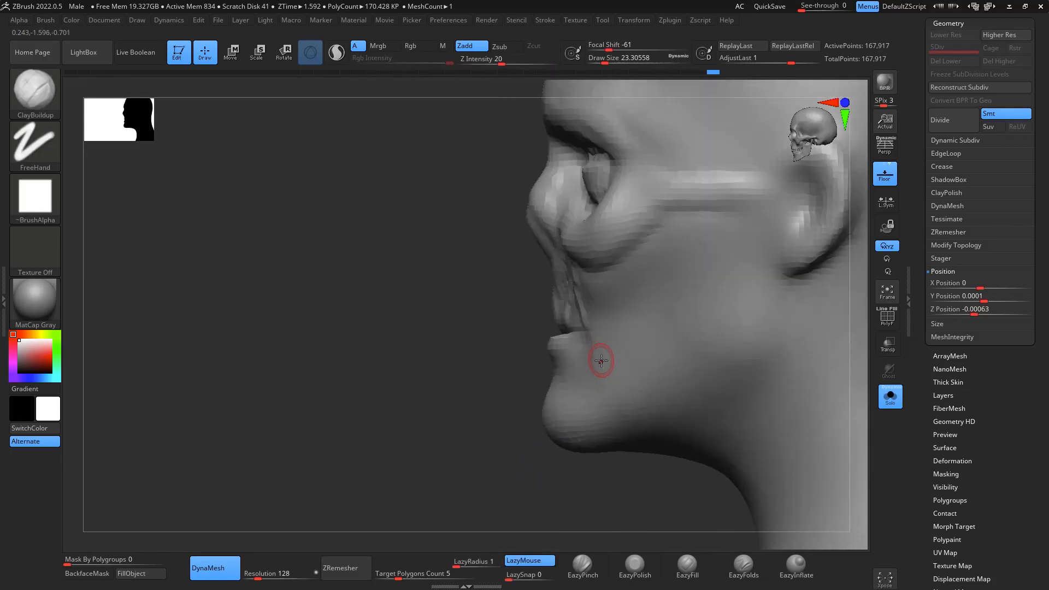
{"action": "key", "text": "b"}
{"action": "key", "text": "m"}
{"action": "key", "text": "v"}
{"action": "key", "text": "space"}
{"action": "left_click_drag", "start_coordinate": [615, 346], "coordinate": [618, 346]}
{"action": "mouse_move", "coordinate": [569, 498]}
{"action": "left_mouse_down"}
{"action": "mouse_move", "coordinate": [645, 253]}
{"action": "mouse_move", "coordinate": [728, 211]}
{"action": "mouse_move", "coordinate": [744, 216]}
{"action": "left_mouse_up"}
{"action": "key", "text": "space"}
{"action": "left_click_drag", "start_coordinate": [620, 267], "coordinate": [600, 278]}
{"action": "left_click_drag", "start_coordinate": [577, 316], "coordinate": [576, 298]}
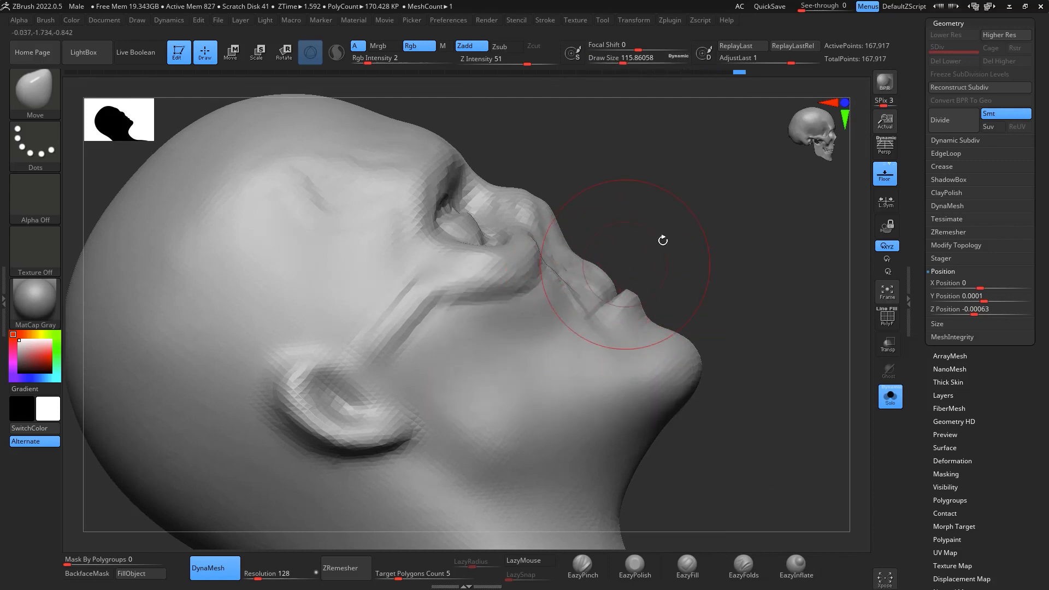
- Adjust the cheek beside the upper jaw in profile with a Move stroke and check the face from the front
{"action": "left_click_drag", "start_coordinate": [663, 239], "coordinate": [596, 236]}
{"action": "mouse_move", "coordinate": [844, 267]}
{"action": "left_mouse_down"}
{"action": "mouse_move", "coordinate": [846, 252]}
{"action": "mouse_move", "coordinate": [848, 297]}
{"action": "left_mouse_up"}
{"action": "left_click_drag", "start_coordinate": [820, 358], "coordinate": [761, 388], "text": "alt"}
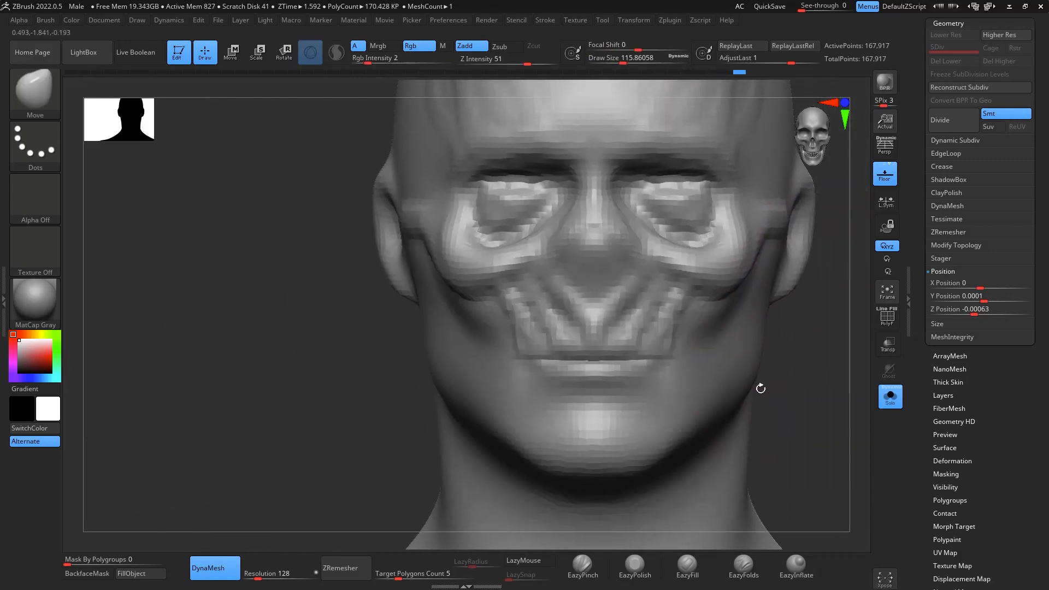
{"action": "left_click_drag", "start_coordinate": [831, 390], "coordinate": [765, 400]}
{"action": "left_click_drag", "start_coordinate": [540, 511], "coordinate": [514, 481]}
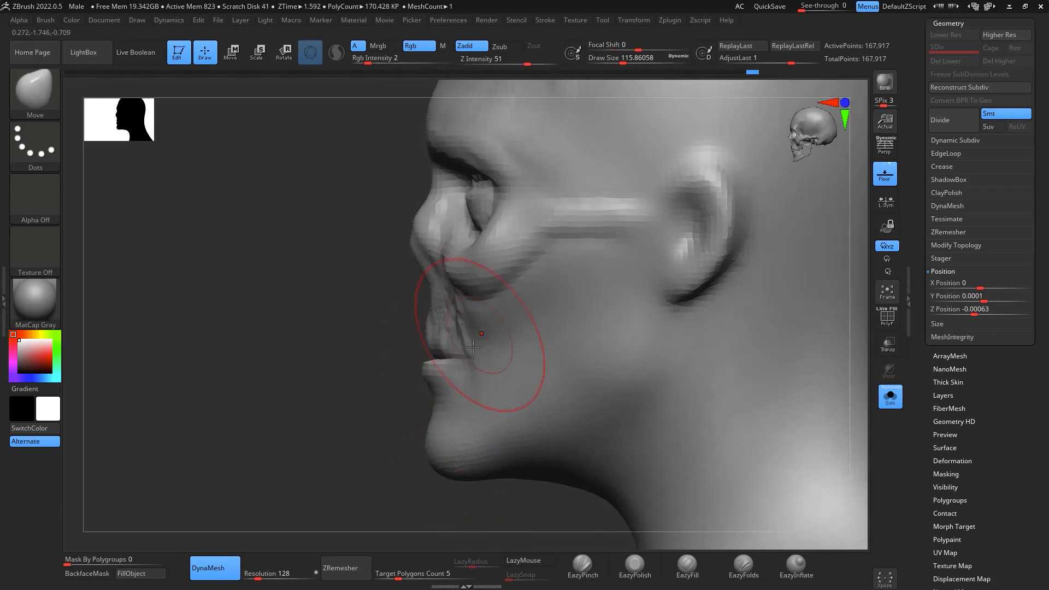
{"action": "left_click_drag", "start_coordinate": [481, 332], "coordinate": [475, 346]}
{"action": "left_click_drag", "start_coordinate": [494, 511], "coordinate": [634, 470]}
{"action": "mouse_move", "coordinate": [778, 437]}
{"action": "left_mouse_down", "text": "alt"}
{"action": "mouse_move", "coordinate": [733, 287]}
{"action": "mouse_move", "coordinate": [737, 239]}
{"action": "left_mouse_up", "text": "alt"}
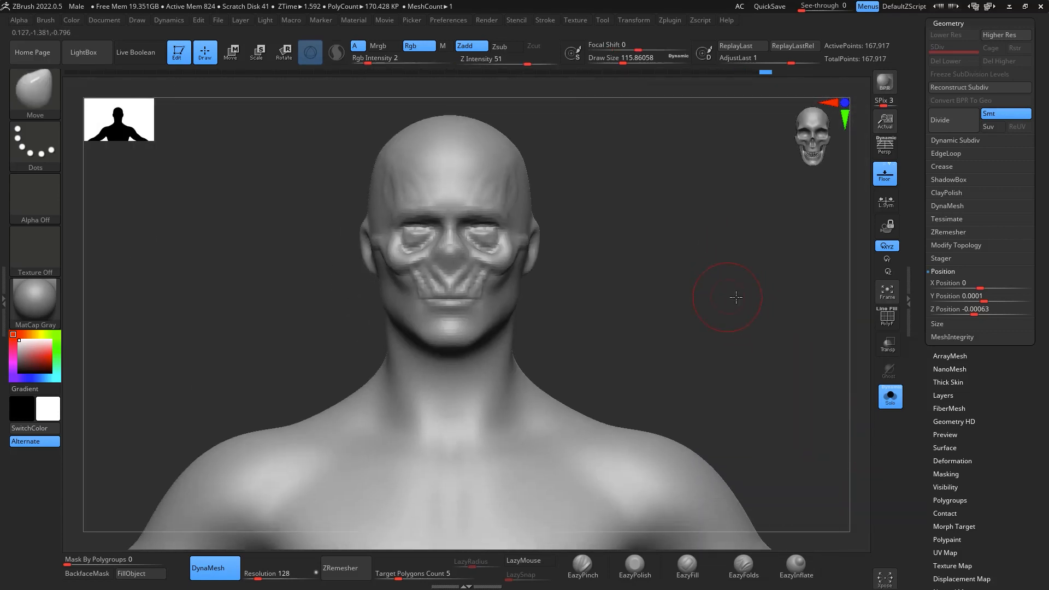
{"action": "mouse_move", "coordinate": [736, 297]}
{"action": "left_mouse_down"}
{"action": "mouse_move", "coordinate": [776, 268]}
{"action": "mouse_move", "coordinate": [735, 255]}
{"action": "mouse_move", "coordinate": [763, 311]}
{"action": "mouse_move", "coordinate": [749, 229]}
{"action": "left_mouse_up"}
- Append a sphere to the model as a new subtool
{"action": "left_click_drag", "start_coordinate": [1038, 81], "coordinate": [1025, 137]}
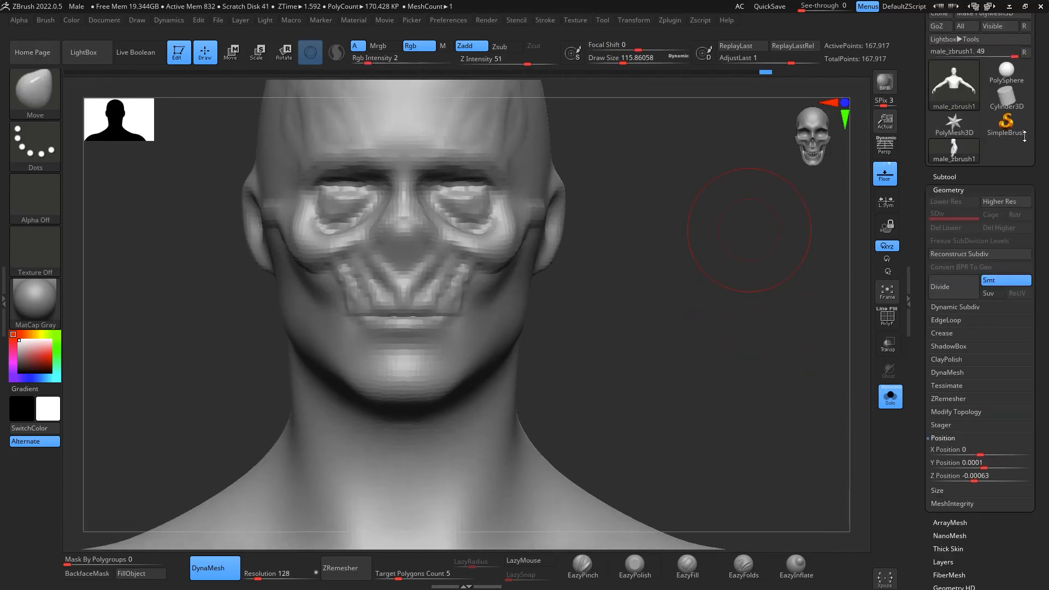
{"action": "left_click", "coordinate": [961, 177]}
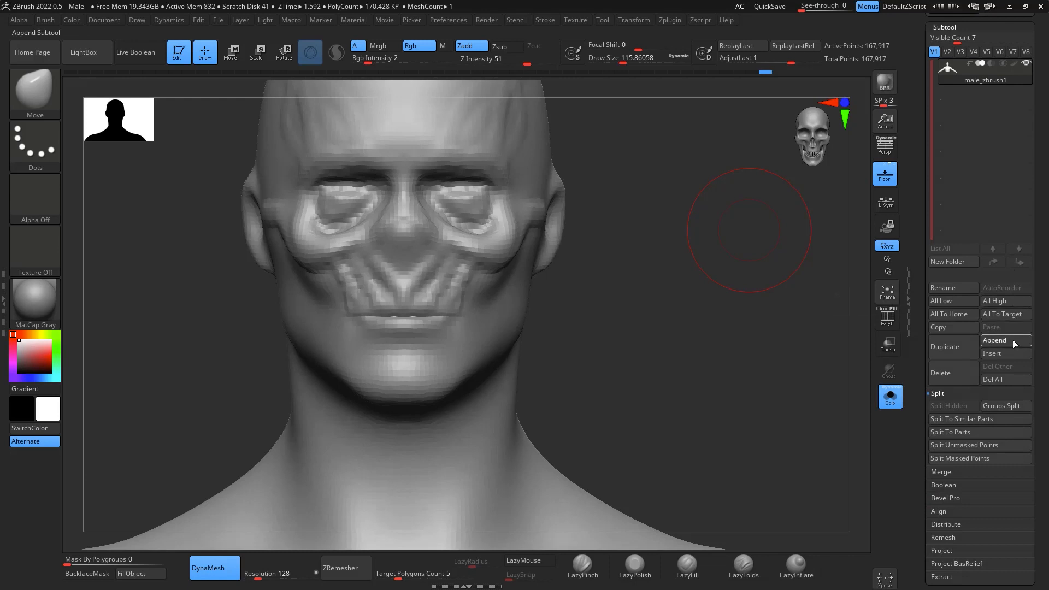
{"action": "left_click", "coordinate": [1014, 340]}
{"action": "left_click", "coordinate": [676, 395]}
- Activate the transform gizmo in side view, select the PM3D_Sphere3D1 subtool and turn off Solo
{"action": "left_click_drag", "start_coordinate": [743, 339], "coordinate": [711, 335], "text": "shift"}
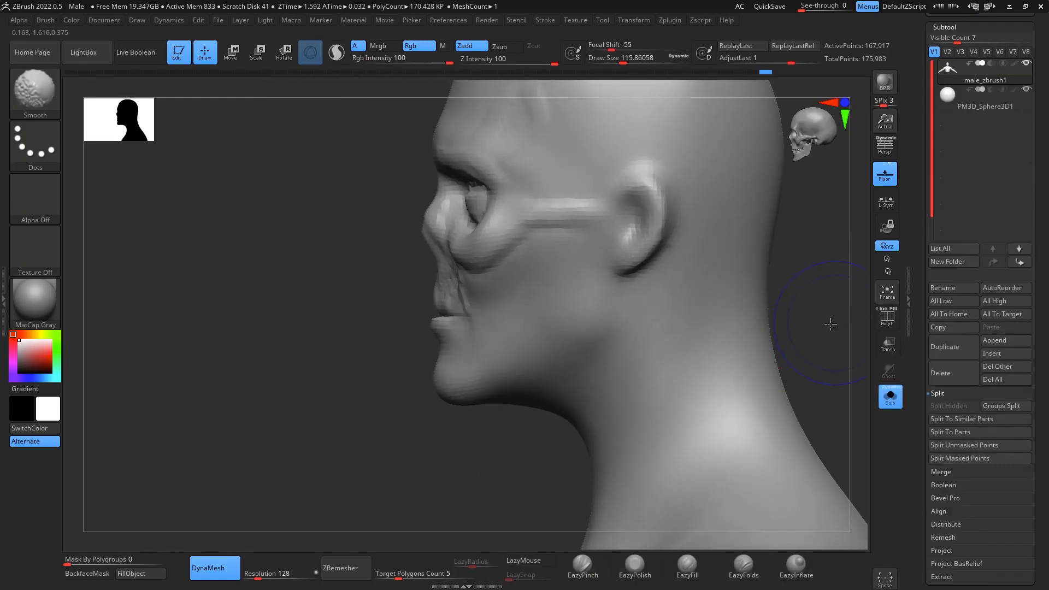
{"action": "left_click_drag", "start_coordinate": [832, 333], "coordinate": [835, 165], "text": "alt"}
{"action": "key", "text": "w"}
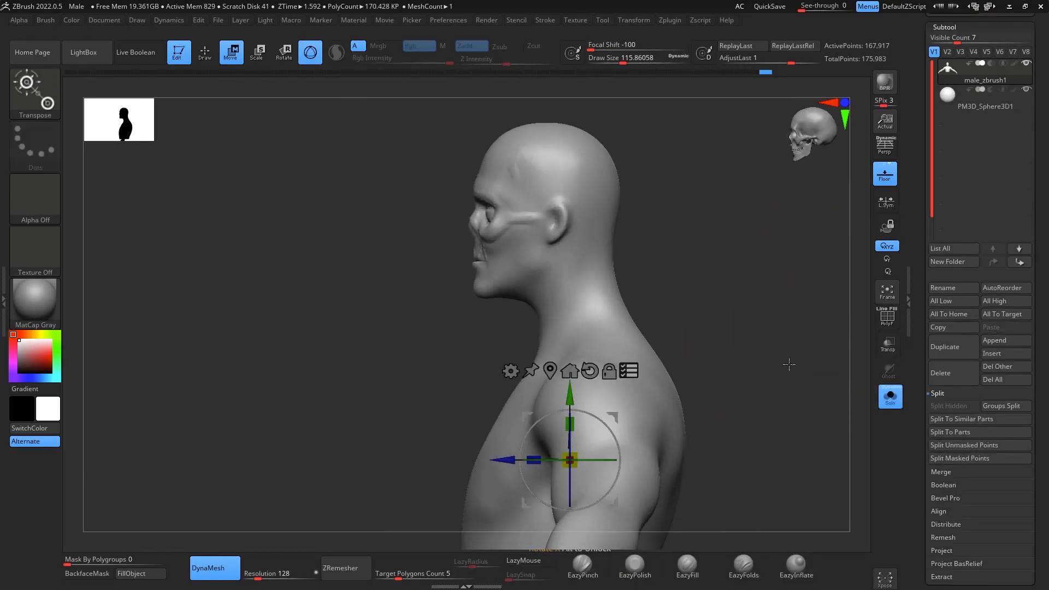
{"action": "left_click_drag", "start_coordinate": [789, 363], "coordinate": [776, 285], "text": "alt"}
{"action": "left_click_drag", "start_coordinate": [741, 336], "coordinate": [762, 306], "text": "alt"}
{"action": "left_click_drag", "start_coordinate": [643, 307], "coordinate": [549, 108], "text": "alt"}
{"action": "left_click_drag", "start_coordinate": [732, 181], "coordinate": [781, 382], "text": "alt"}
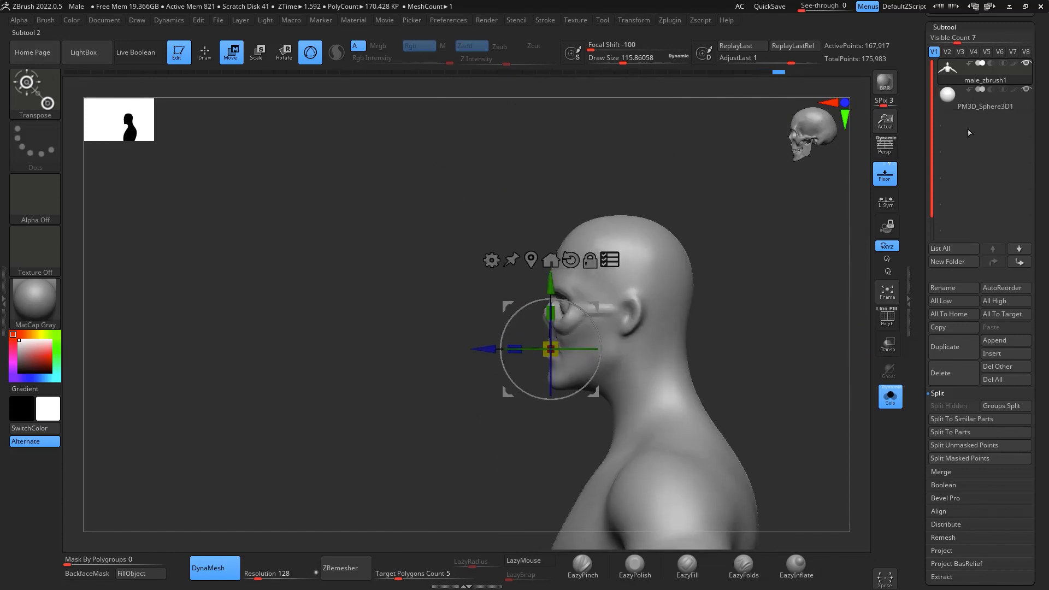
{"action": "left_click", "coordinate": [982, 105]}
{"action": "left_click", "coordinate": [890, 396]}
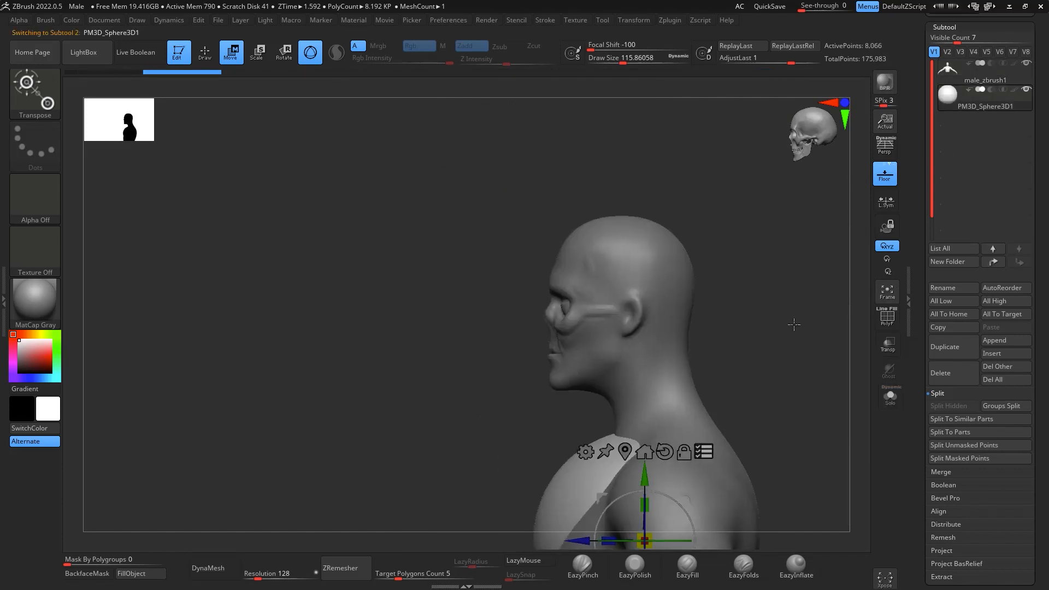
- Move the sphere out of the chest to a place in front of the face
{"action": "right_click_drag", "start_coordinate": [794, 324], "coordinate": [795, 225], "text": "ctrl"}
{"action": "right_click_drag", "start_coordinate": [679, 398], "coordinate": [693, 302], "text": "alt"}
{"action": "right_click_drag", "start_coordinate": [699, 349], "coordinate": [670, 304], "text": "alt"}
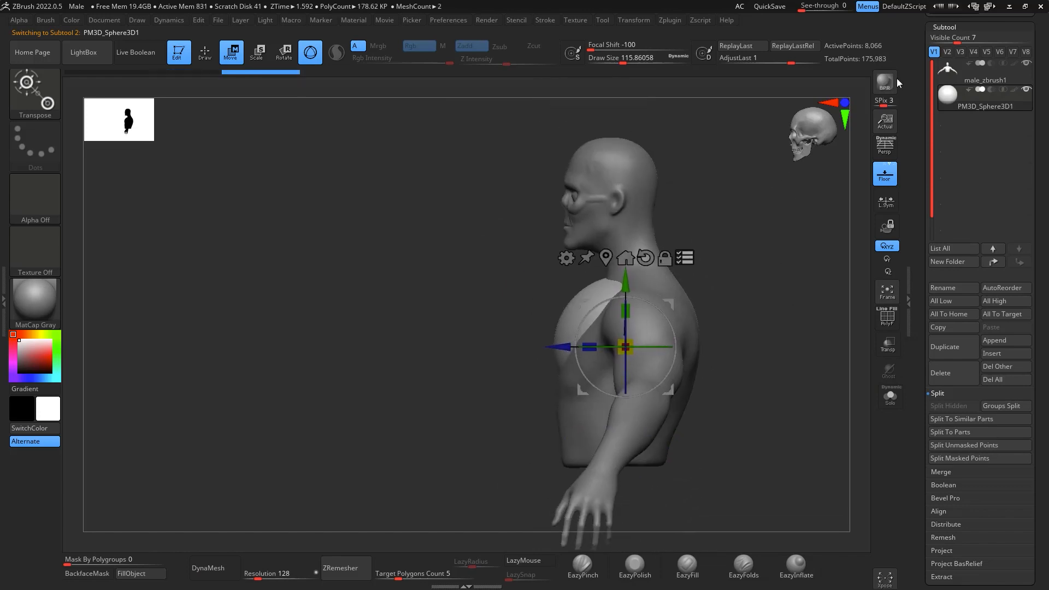
{"action": "right_click_drag", "start_coordinate": [769, 278], "coordinate": [772, 339], "text": "ctrl"}
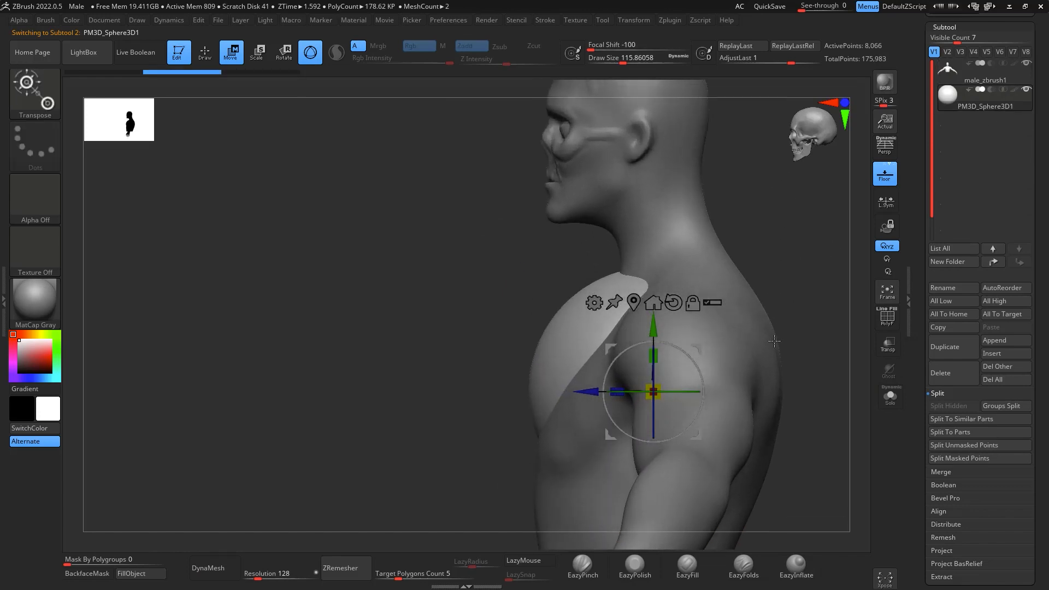
{"action": "right_click_drag", "start_coordinate": [786, 252], "coordinate": [765, 299], "text": "alt"}
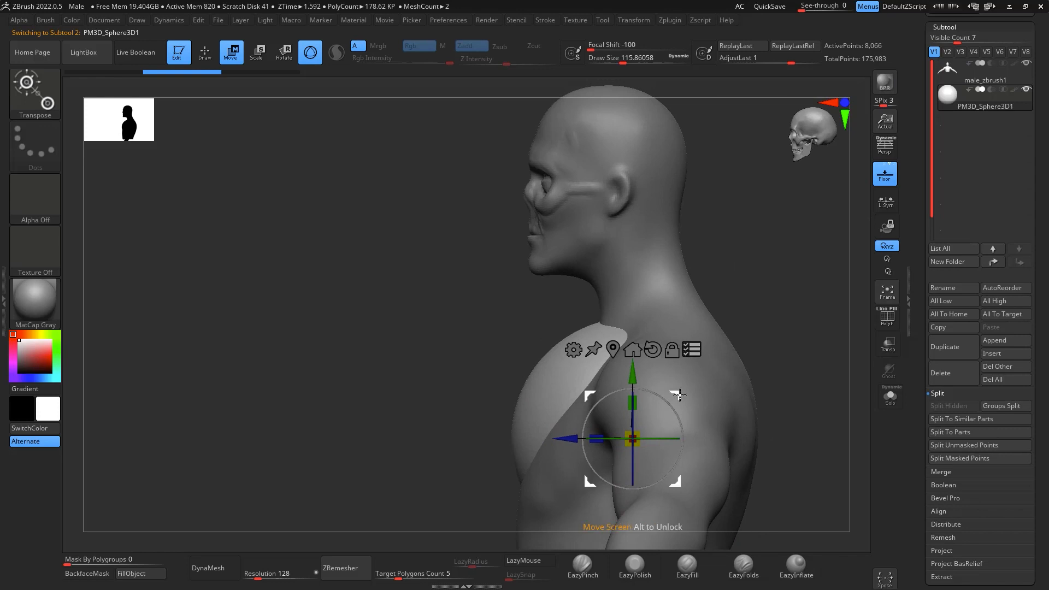
{"action": "left_click_drag", "start_coordinate": [680, 395], "coordinate": [646, 375]}
{"action": "key", "text": "ctrl+z"}
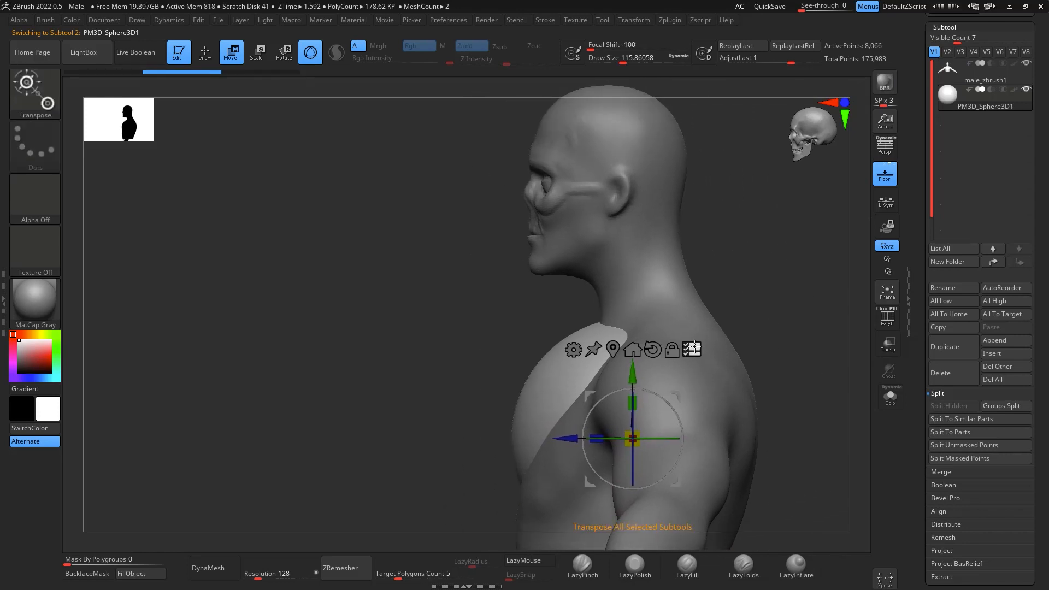
{"action": "left_click_drag", "start_coordinate": [675, 396], "coordinate": [527, 240]}
{"action": "left_click_drag", "start_coordinate": [751, 323], "coordinate": [753, 430], "text": "alt"}
{"action": "left_click_drag", "start_coordinate": [764, 372], "coordinate": [762, 384], "text": "alt"}
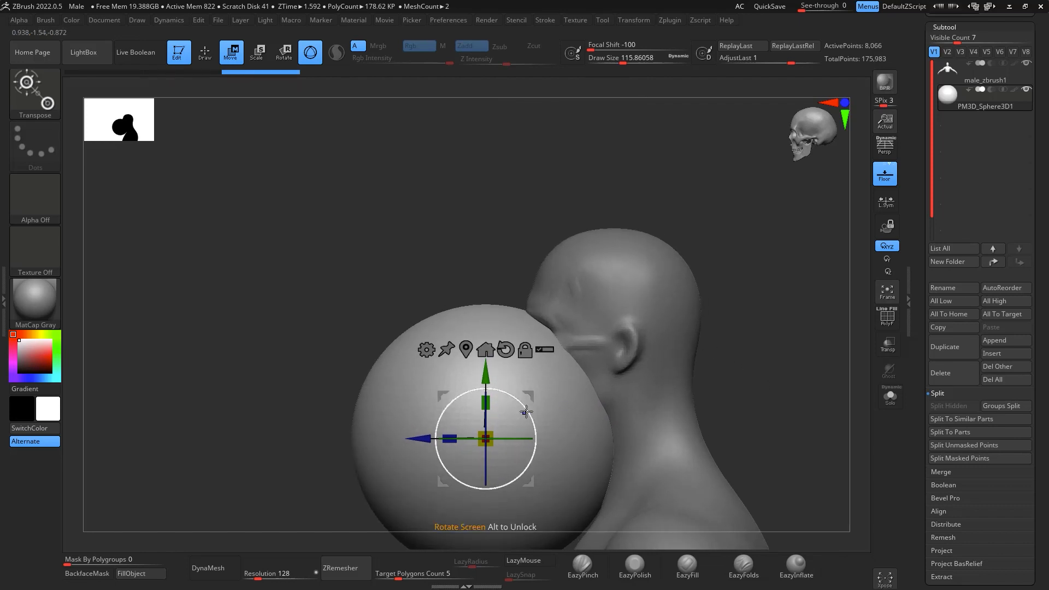
- Rotate the sphere a quarter turn and scale it down to eyeball size at the face
{"action": "left_click_drag", "start_coordinate": [530, 417], "coordinate": [456, 374], "text": "shift"}
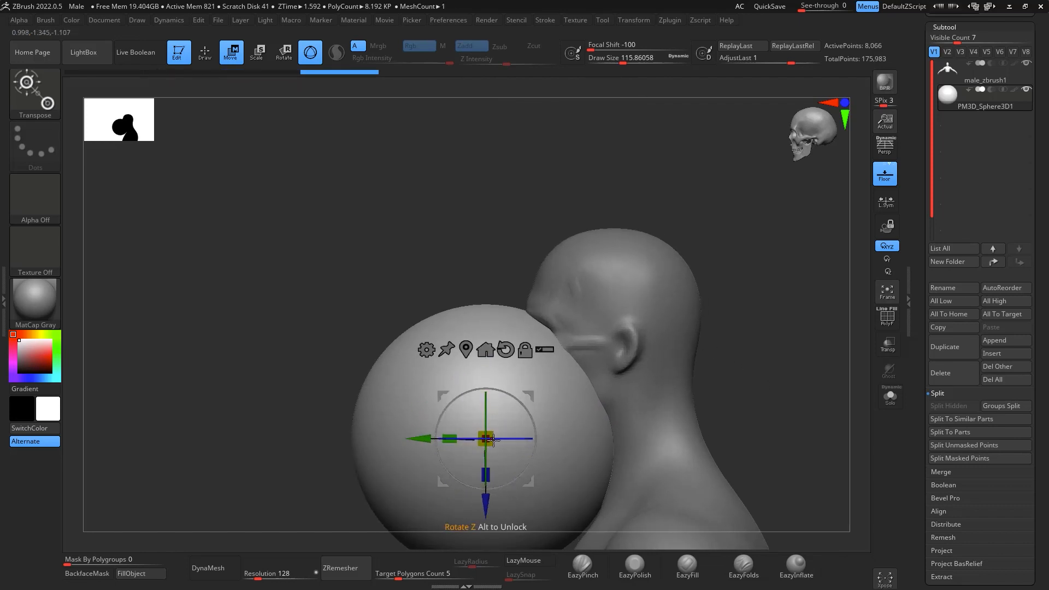
{"action": "left_click_drag", "start_coordinate": [488, 438], "coordinate": [486, 303], "text": "shift"}
{"action": "key", "text": "ctrl+z"}
{"action": "left_click_drag", "start_coordinate": [530, 396], "coordinate": [553, 338]}
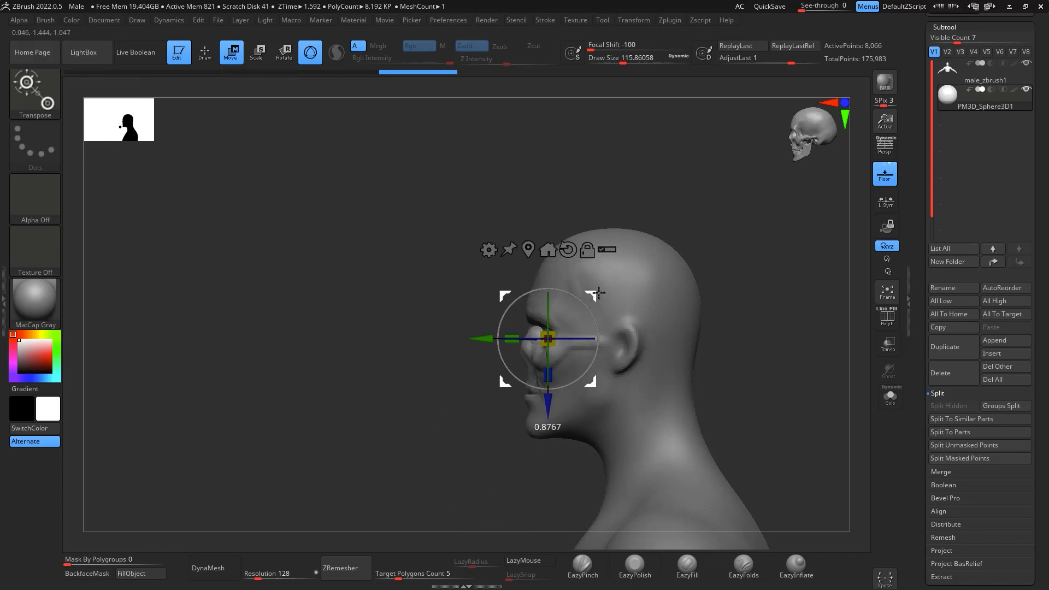
- Fit the small sphere into one eye socket, adjusting its scale and depth in front and side views
{"action": "right_click_drag", "start_coordinate": [575, 314], "coordinate": [768, 471], "text": "shift"}
{"action": "left_click_drag", "start_coordinate": [591, 291], "coordinate": [660, 283]}
{"action": "left_click_drag", "start_coordinate": [621, 325], "coordinate": [621, 315]}
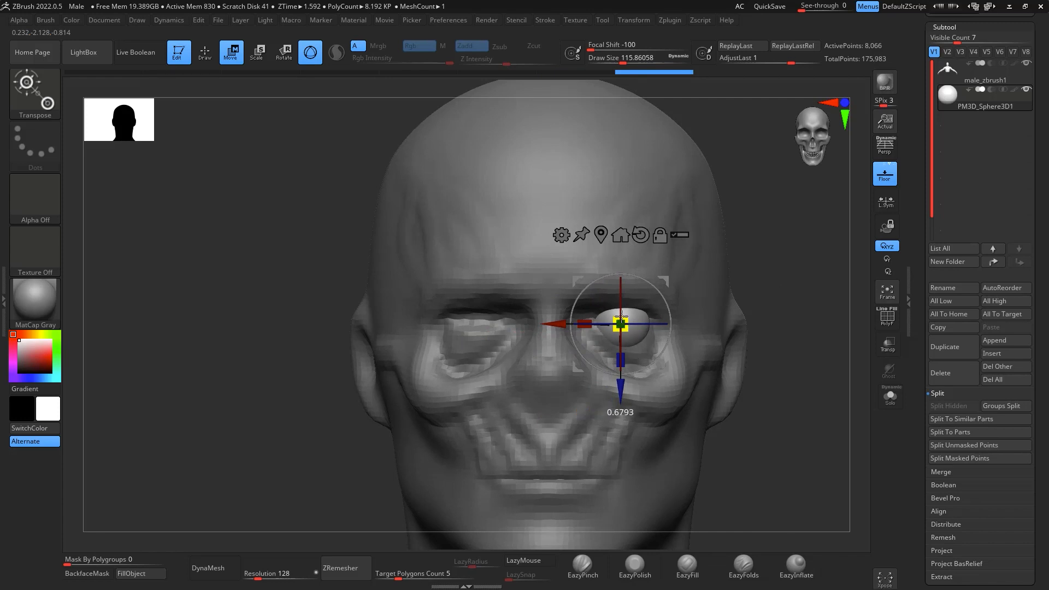
{"action": "right_click_drag", "start_coordinate": [622, 315], "coordinate": [860, 363], "text": "shift"}
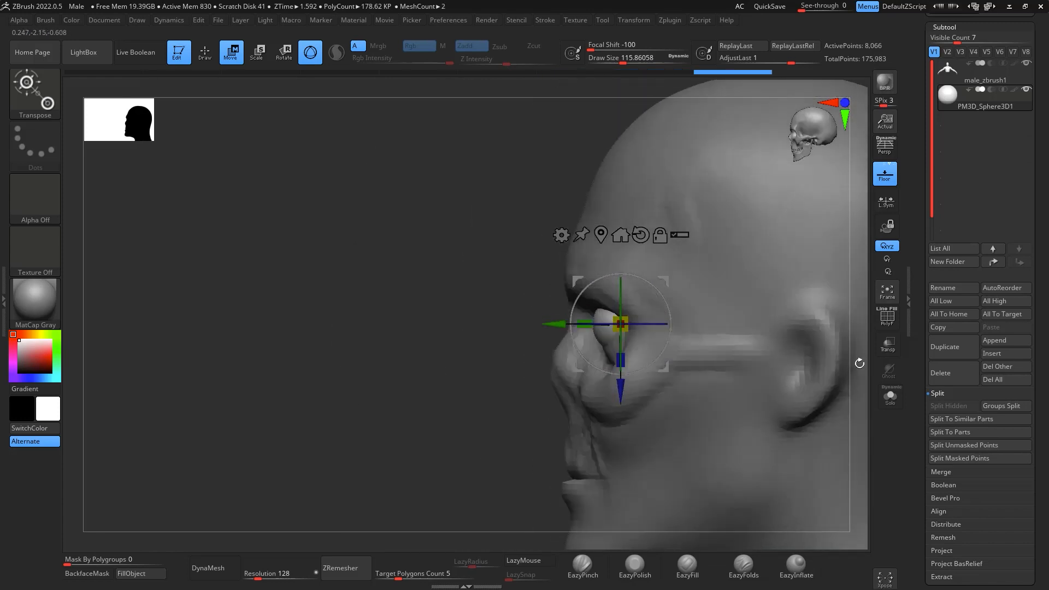
{"action": "left_click_drag", "start_coordinate": [668, 279], "coordinate": [679, 282]}
{"action": "right_click_drag", "start_coordinate": [679, 282], "coordinate": [827, 370]}
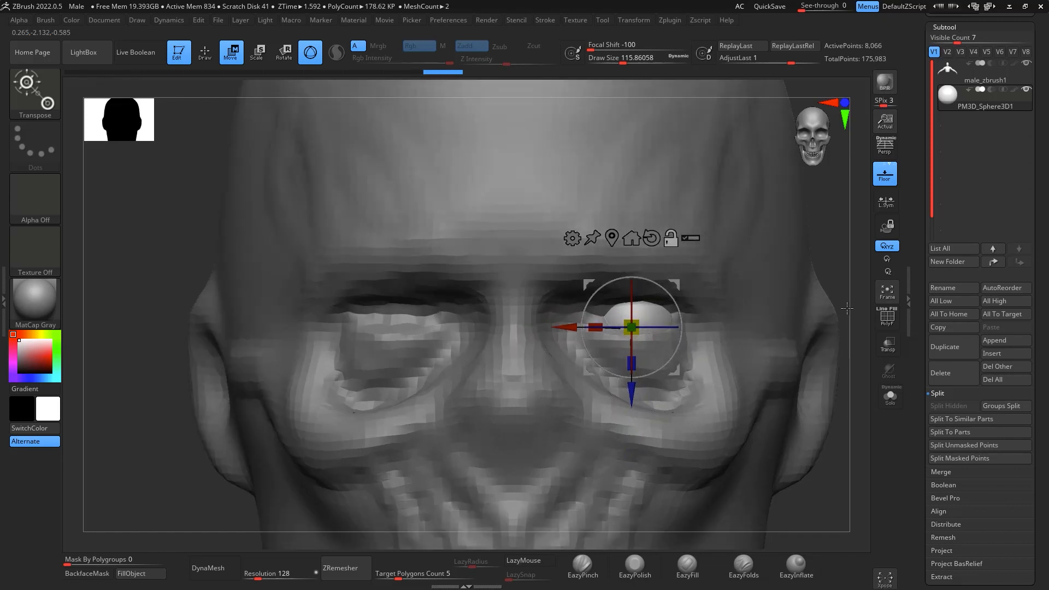
{"action": "right_click_drag", "start_coordinate": [847, 308], "coordinate": [845, 317], "text": "alt"}
- Mirror the eyeball across the X axis with SubTool Master, merging both into one subtool
{"action": "left_click", "coordinate": [668, 21]}
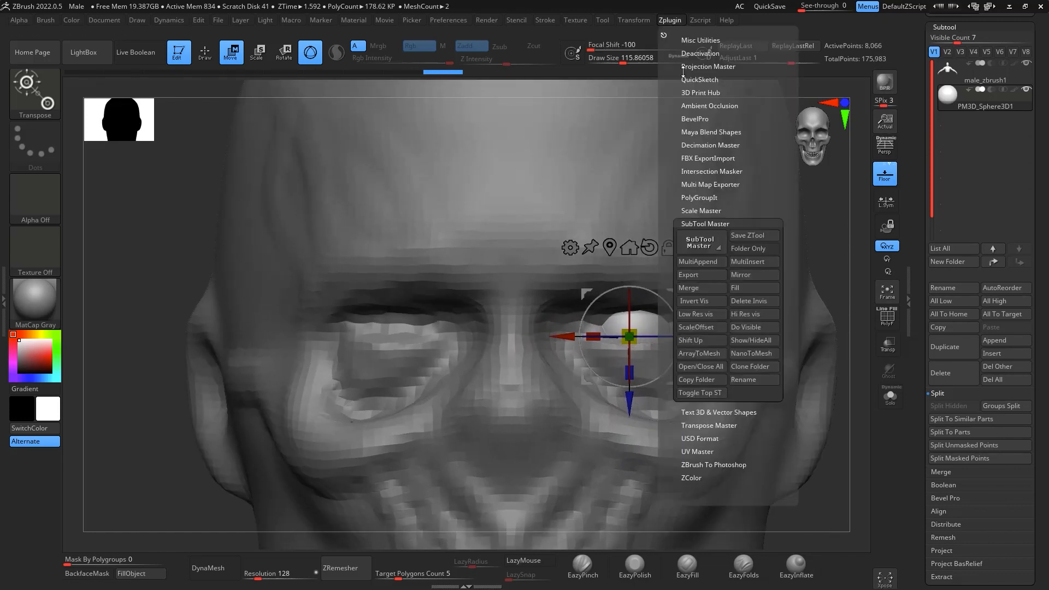
{"action": "left_click", "coordinate": [753, 275]}
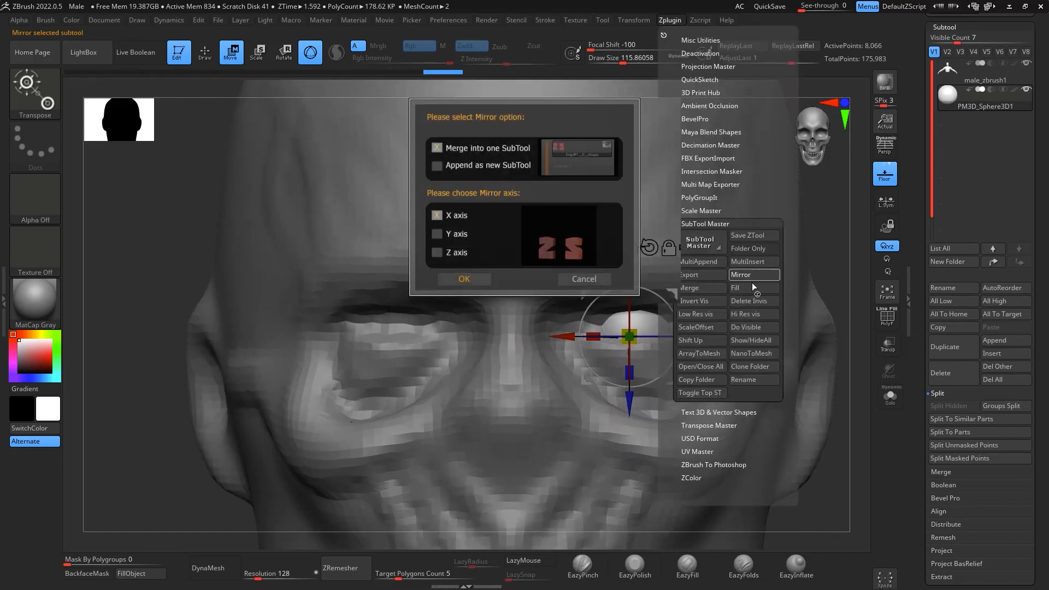
{"action": "left_click", "coordinate": [473, 282]}
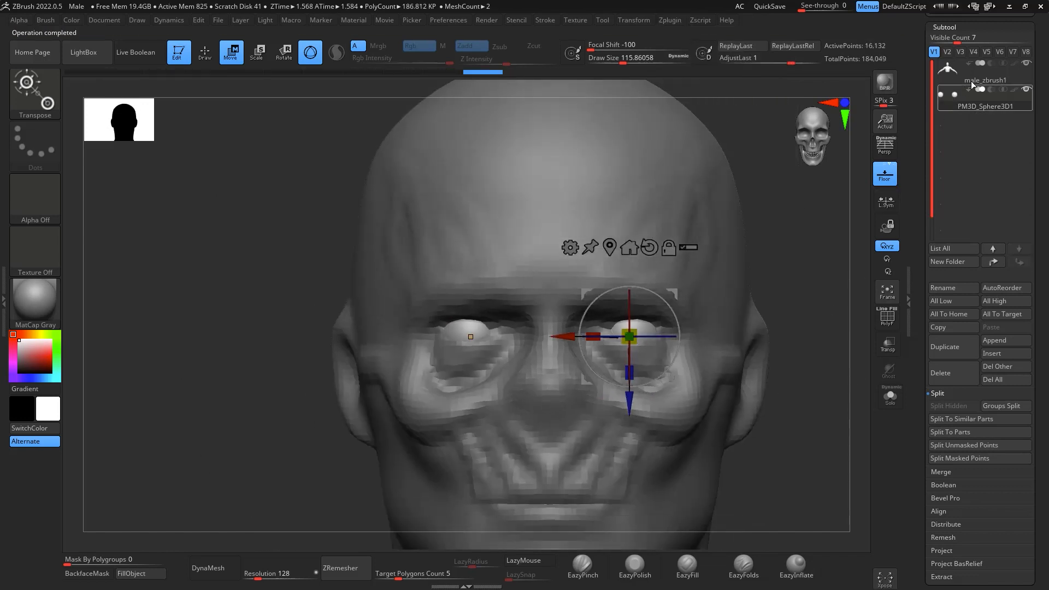
- Select the male_zbrush1 subtool and carve around the eyeballs with DamStandard at draw size about 16
{"action": "left_click", "coordinate": [972, 81]}
{"action": "left_click_drag", "start_coordinate": [774, 302], "coordinate": [786, 268]}
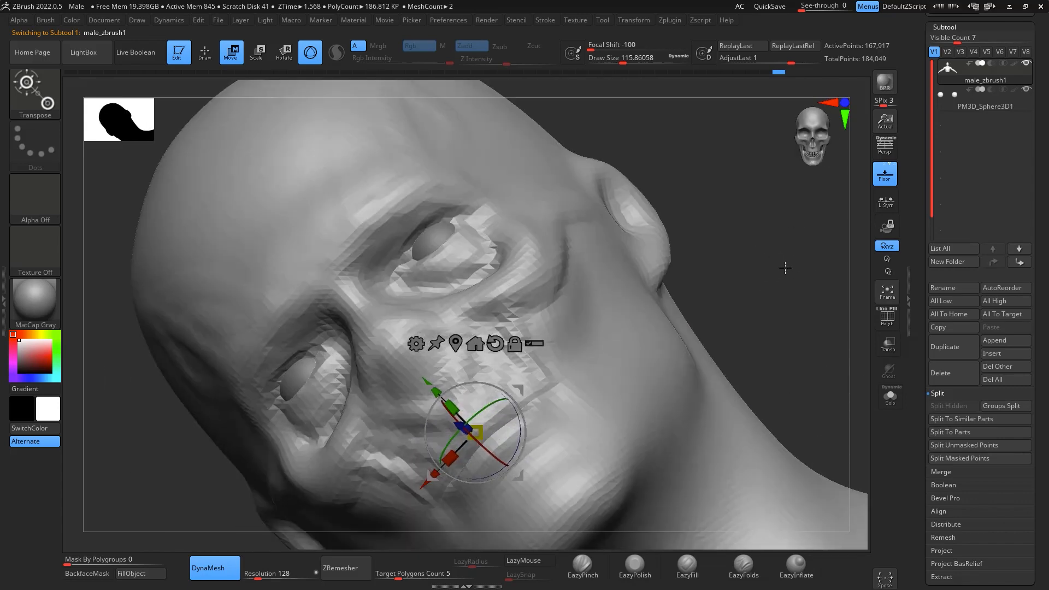
{"action": "key", "text": "b"}
{"action": "key", "text": "d"}
{"action": "key", "text": "s"}
{"action": "key", "text": "space"}
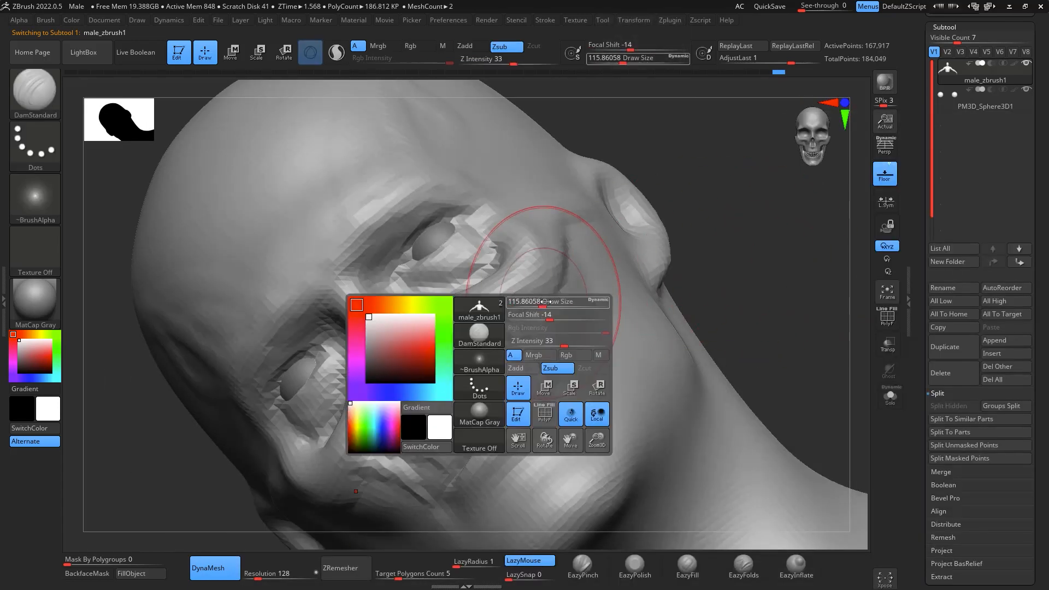
{"action": "left_click_drag", "start_coordinate": [542, 301], "coordinate": [522, 301]}
{"action": "mouse_move", "coordinate": [771, 227]}
{"action": "left_mouse_down"}
{"action": "mouse_move", "coordinate": [785, 236]}
{"action": "mouse_move", "coordinate": [746, 205]}
{"action": "left_mouse_up"}
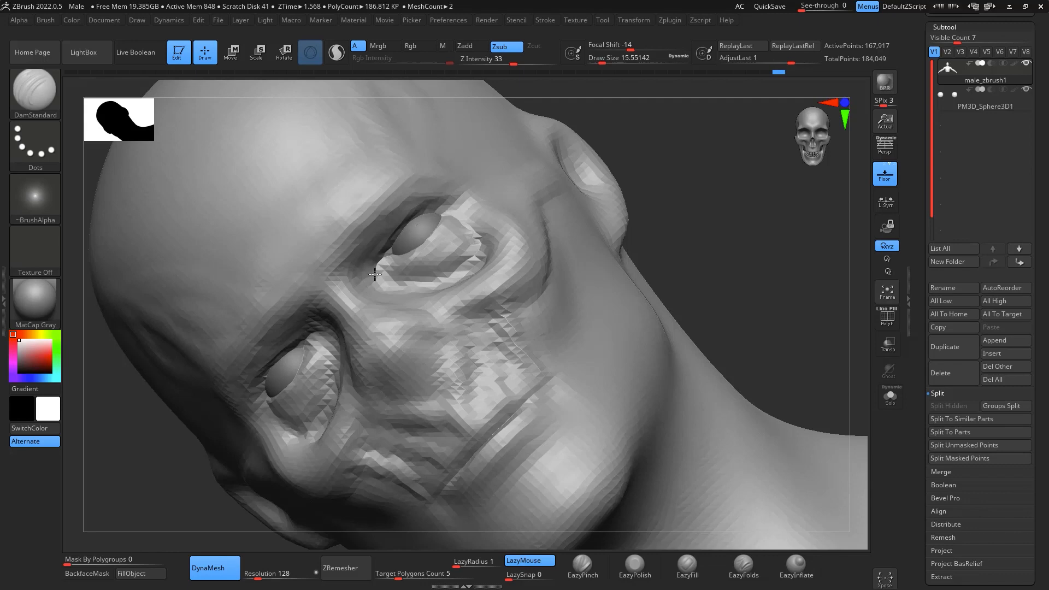
- Build up the brow ridge above the eyes with ClayBuildup at draw size about 41
{"action": "mouse_move", "coordinate": [787, 219]}
{"action": "left_mouse_down"}
{"action": "mouse_move", "coordinate": [807, 234]}
{"action": "mouse_move", "coordinate": [796, 251]}
{"action": "mouse_move", "coordinate": [804, 315]}
{"action": "mouse_move", "coordinate": [782, 268]}
{"action": "mouse_move", "coordinate": [813, 255]}
{"action": "left_mouse_up"}
{"action": "key", "text": "b"}
{"action": "key", "text": "c"}
{"action": "key", "text": "b"}
{"action": "key", "text": "space"}
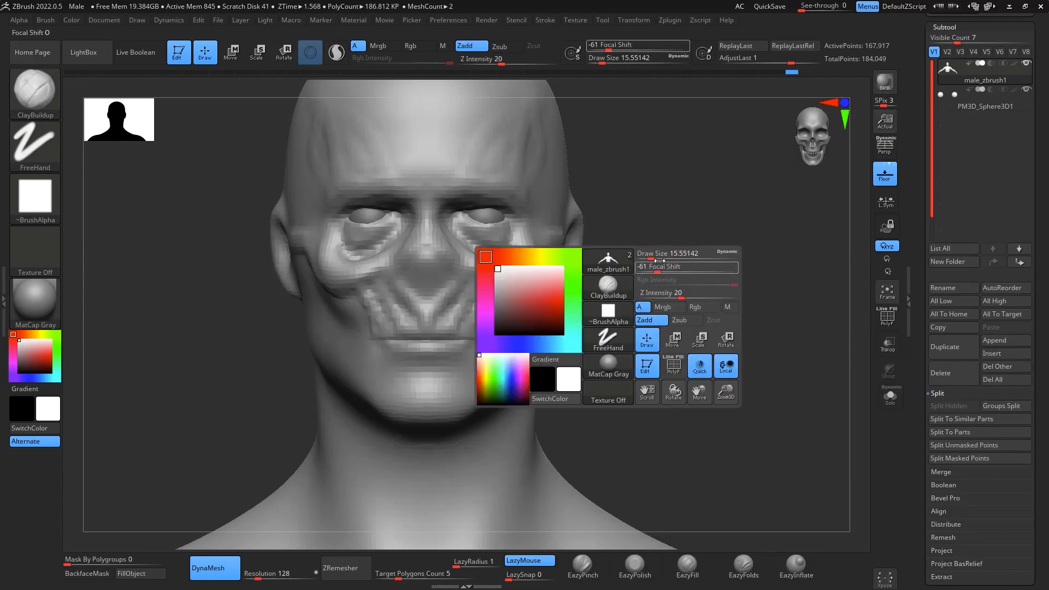
{"action": "left_click", "coordinate": [659, 253]}
{"action": "mouse_move", "coordinate": [657, 255]}
{"action": "left_mouse_down"}
{"action": "mouse_move", "coordinate": [715, 241]}
{"action": "mouse_move", "coordinate": [710, 288]}
{"action": "left_mouse_up"}
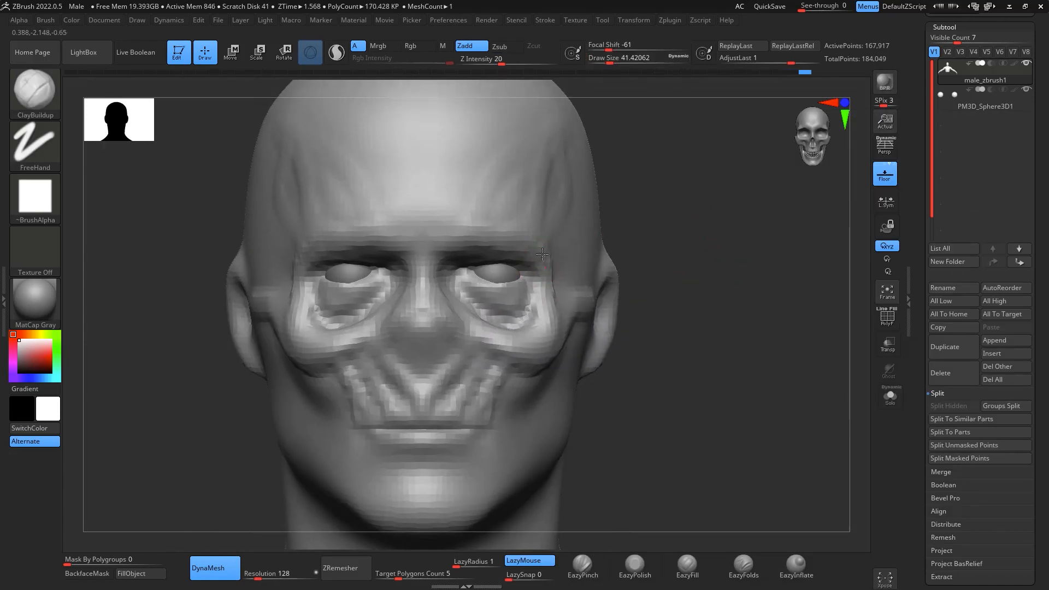
{"action": "left_click_drag", "start_coordinate": [447, 239], "coordinate": [509, 242]}
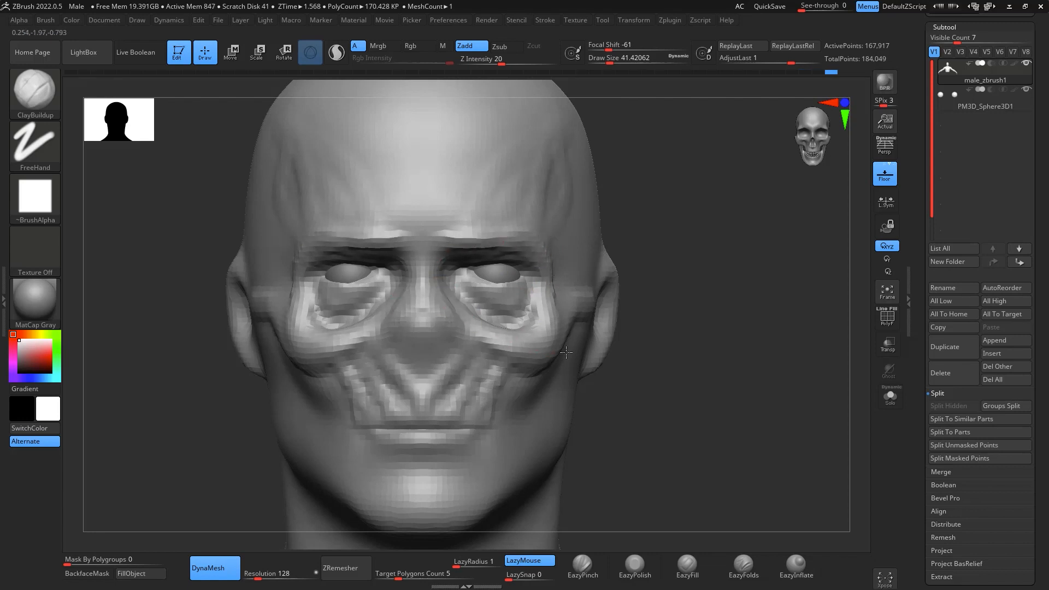
- Smooth the surface between the nasal cavity and the upper jaw ridges
{"action": "left_click_drag", "start_coordinate": [761, 400], "coordinate": [770, 447], "text": "alt"}
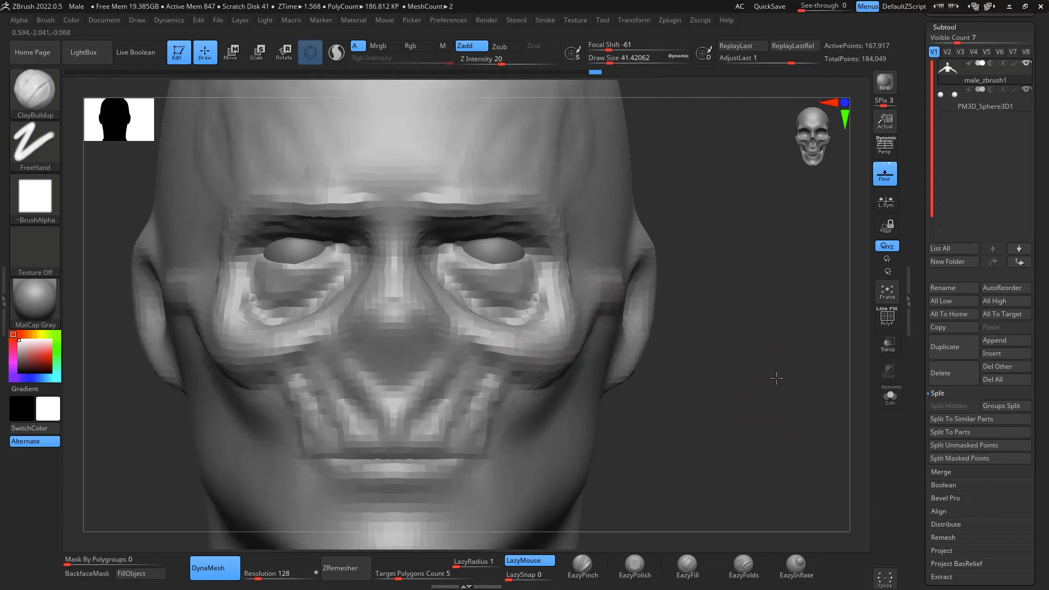
{"action": "mouse_move", "coordinate": [777, 378]}
{"action": "left_mouse_down", "text": "alt"}
{"action": "mouse_move", "coordinate": [776, 339]}
{"action": "mouse_move", "coordinate": [839, 297]}
{"action": "left_mouse_up", "text": "alt"}
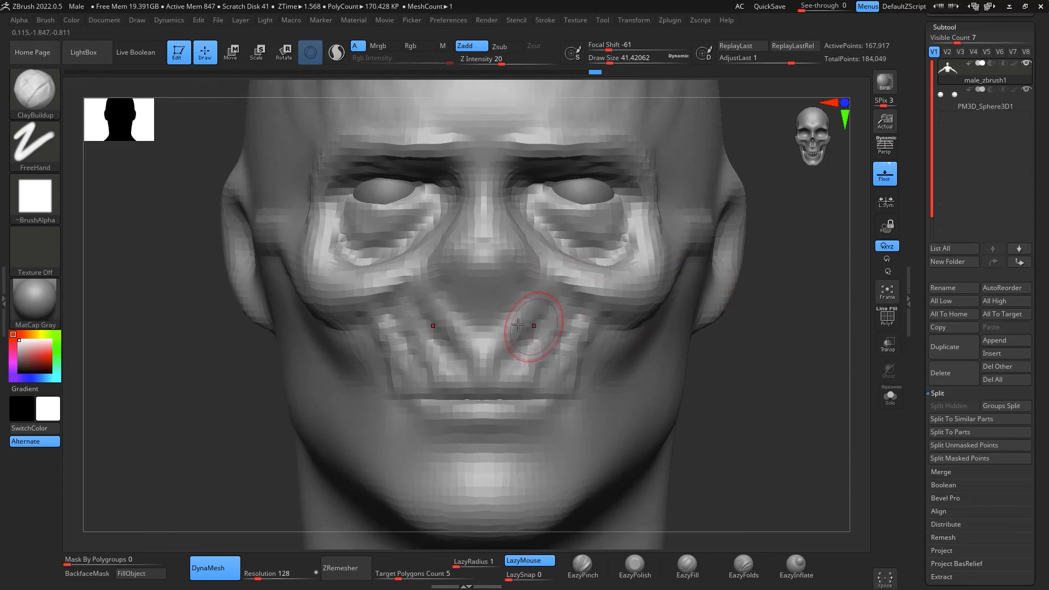
{"action": "key", "text": "shift"}
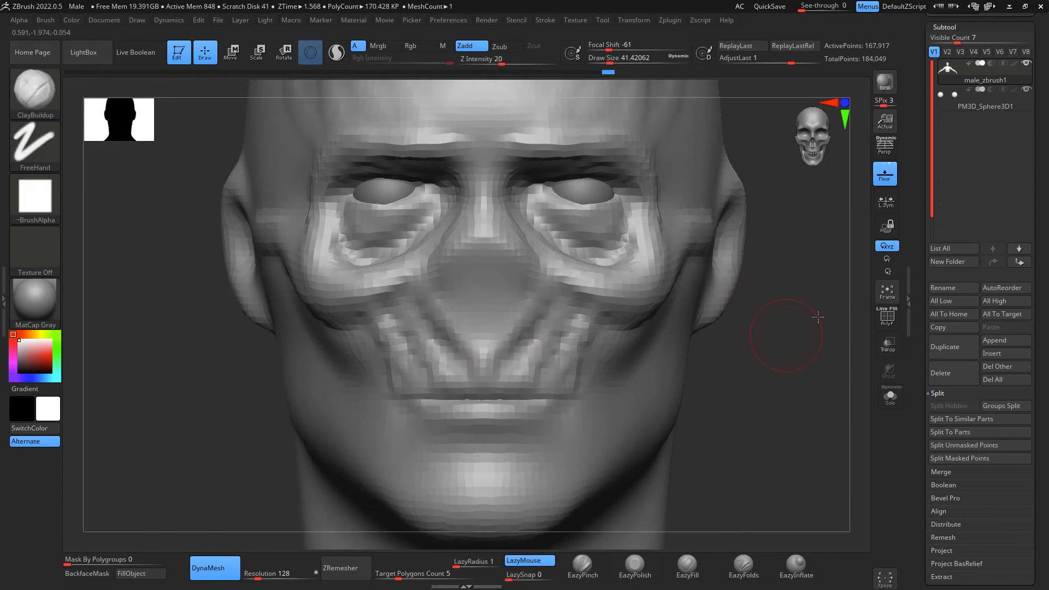
{"action": "mouse_move", "coordinate": [760, 327]}
{"action": "left_mouse_down"}
{"action": "mouse_move", "coordinate": [782, 326]}
{"action": "mouse_move", "coordinate": [751, 330]}
{"action": "left_mouse_up"}
- Carve vertical grooves into the nasal cavity with DamStandard at draw size about 23
{"action": "key", "text": "b"}
{"action": "key", "text": "d"}
{"action": "key", "text": "s"}
{"action": "key", "text": "space"}
{"action": "left_click_drag", "start_coordinate": [816, 350], "coordinate": [793, 343]}
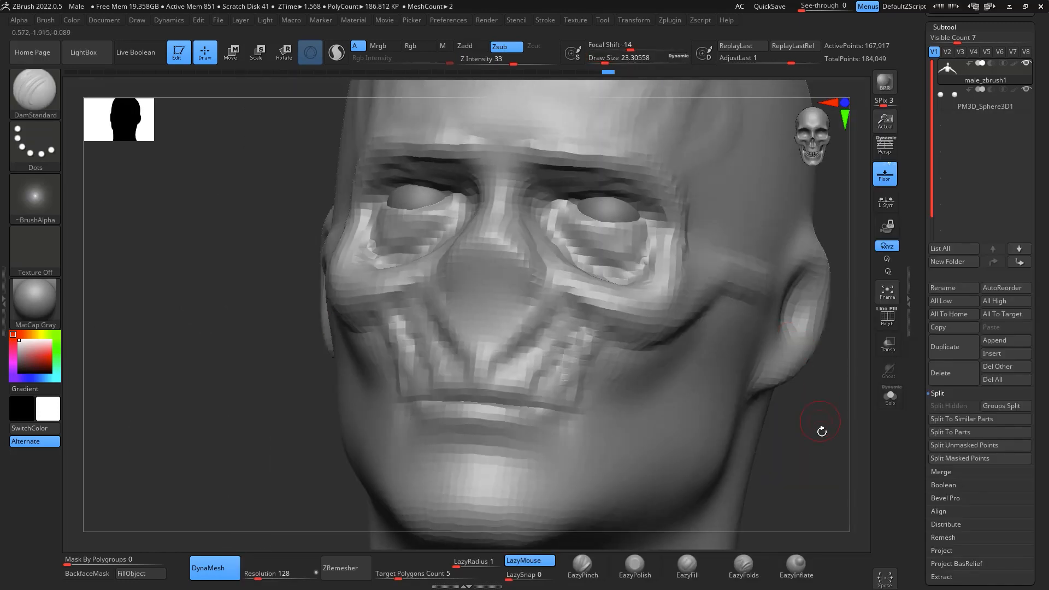
{"action": "left_click_drag", "start_coordinate": [822, 431], "coordinate": [825, 408], "text": "shift"}
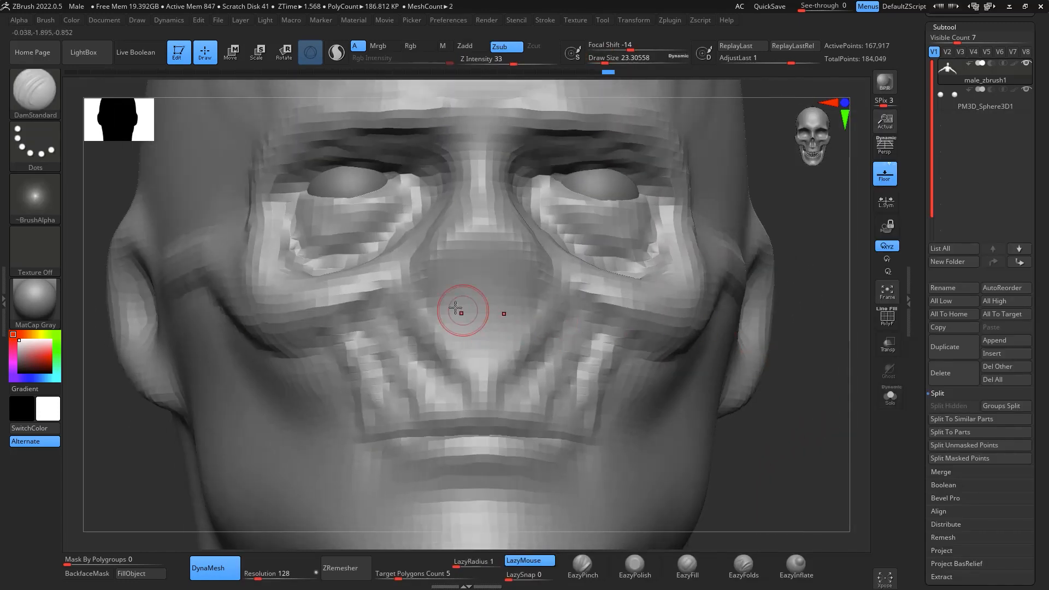
{"action": "mouse_move", "coordinate": [438, 290]}
{"action": "left_mouse_down"}
{"action": "mouse_move", "coordinate": [434, 312]}
{"action": "mouse_move", "coordinate": [457, 262]}
{"action": "mouse_move", "coordinate": [472, 278]}
{"action": "mouse_move", "coordinate": [471, 334]}
{"action": "mouse_move", "coordinate": [468, 250]}
{"action": "left_mouse_up"}
{"action": "left_click_drag", "start_coordinate": [836, 416], "coordinate": [835, 319], "text": "shift"}
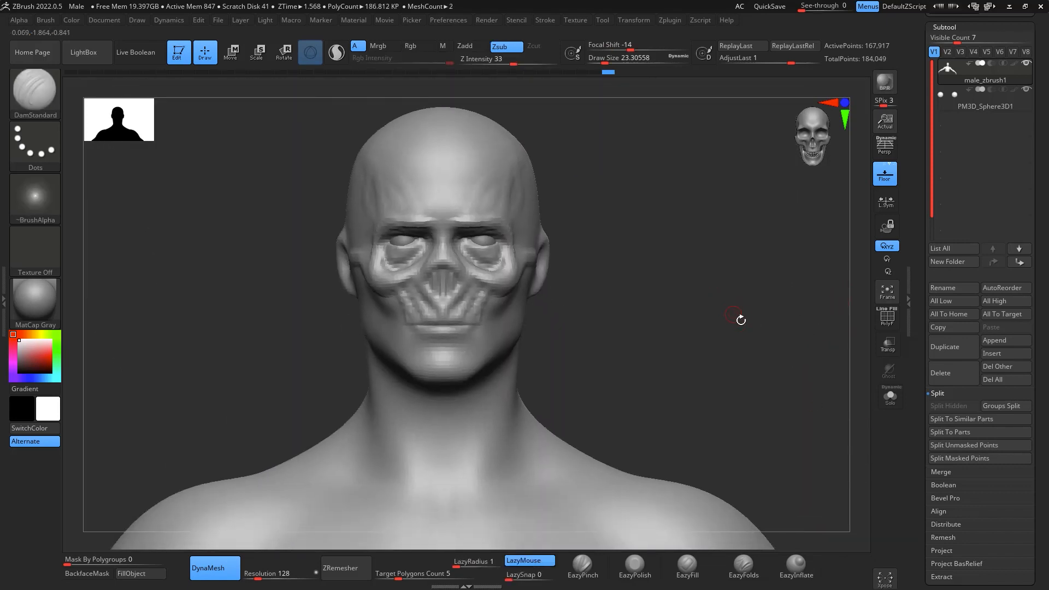
{"action": "mouse_move", "coordinate": [741, 320]}
{"action": "left_mouse_down"}
{"action": "mouse_move", "coordinate": [752, 349]}
{"action": "mouse_move", "coordinate": [736, 315]}
{"action": "left_mouse_up"}
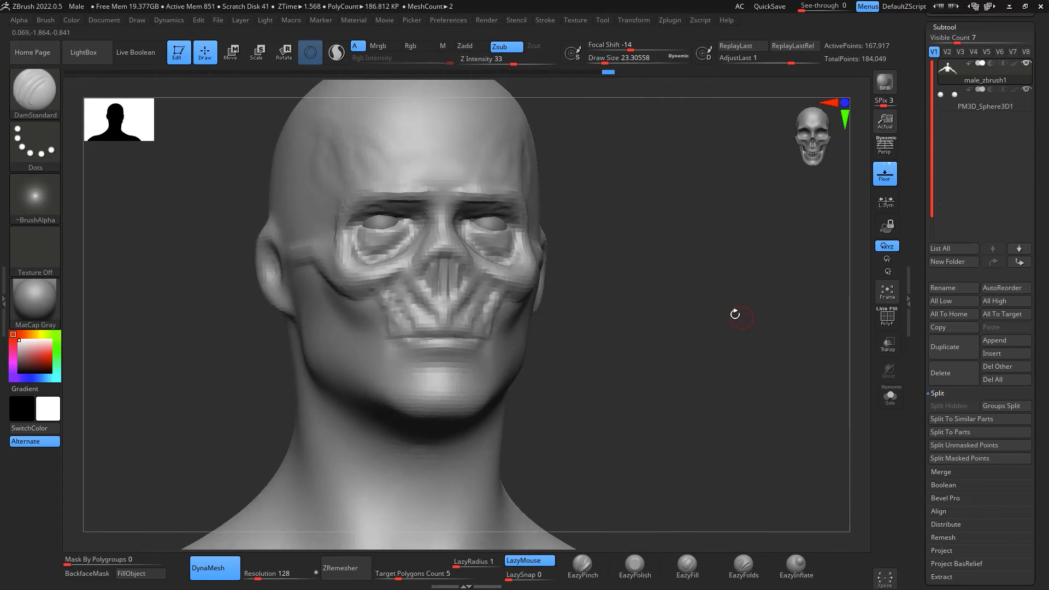
- Build up the lower lip area of the mouth with ClayBuildup at draw size about 23
{"action": "key", "text": "b"}
{"action": "key", "text": "c"}
{"action": "key", "text": "b"}
{"action": "left_click_drag", "start_coordinate": [645, 328], "coordinate": [777, 319]}
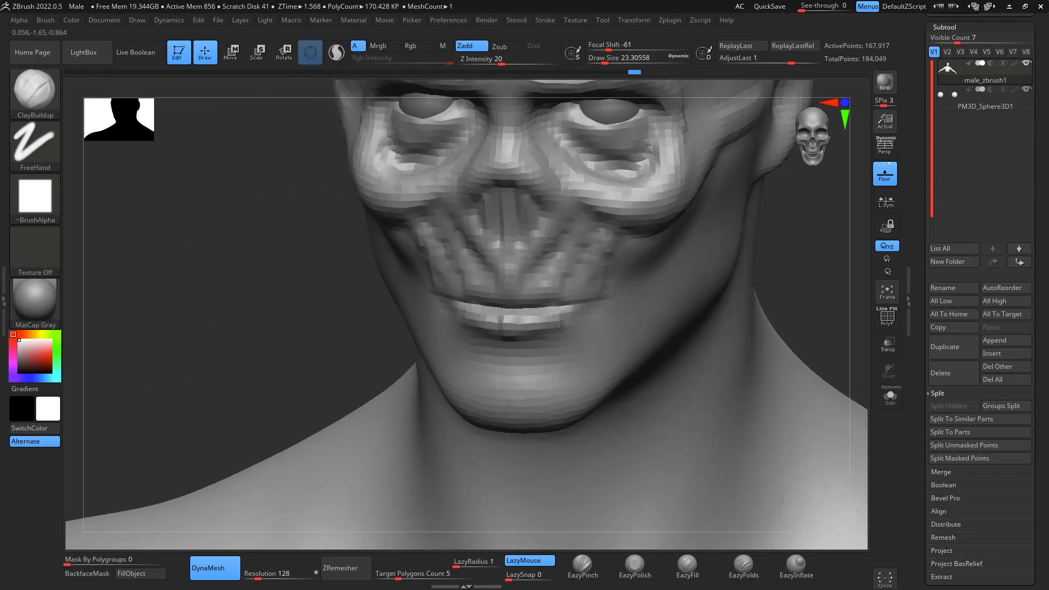
{"action": "mouse_move", "coordinate": [779, 275]}
{"action": "left_mouse_down"}
{"action": "mouse_move", "coordinate": [848, 274]}
{"action": "mouse_move", "coordinate": [832, 323]}
{"action": "mouse_move", "coordinate": [776, 285]}
{"action": "left_mouse_up"}
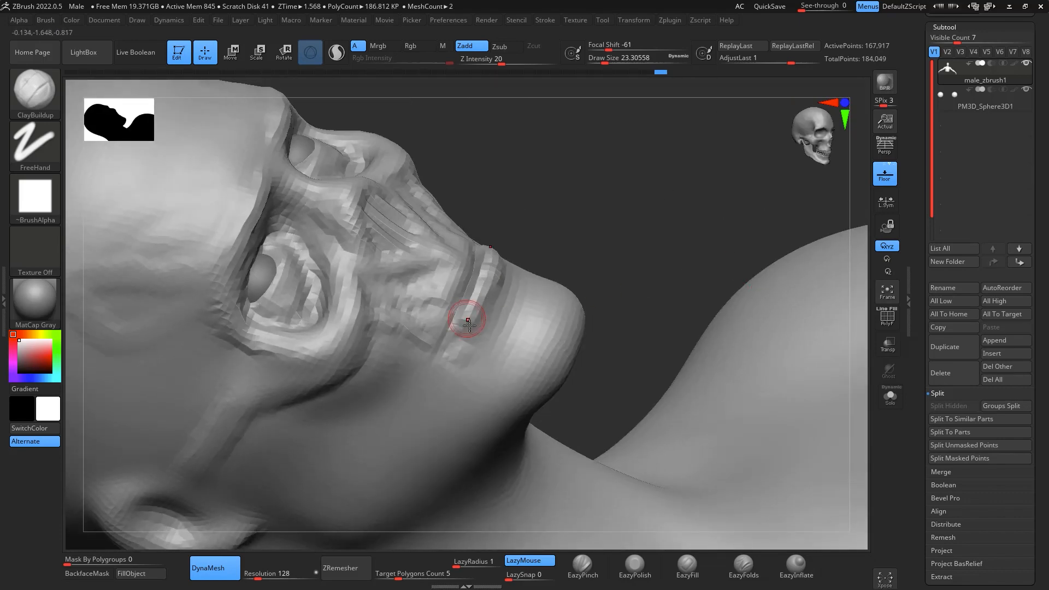
{"action": "left_click_drag", "start_coordinate": [498, 280], "coordinate": [479, 312]}
{"action": "left_click_drag", "start_coordinate": [589, 218], "coordinate": [725, 182]}
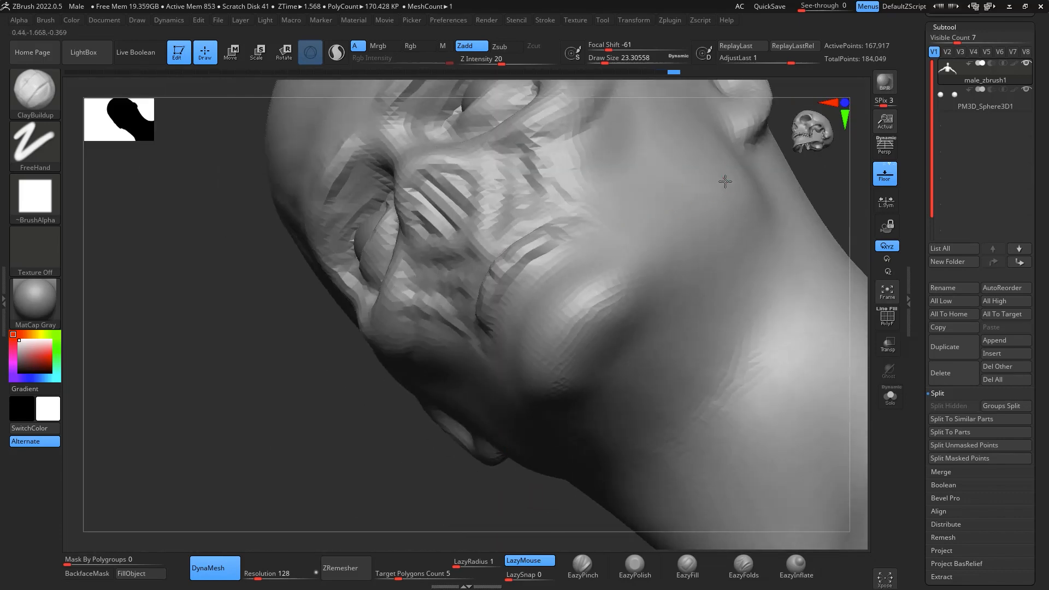
- Carve creases around the edges of the mouth with DamStandard at draw size about 23
{"action": "left_click_drag", "start_coordinate": [855, 205], "coordinate": [859, 223]}
{"action": "key", "text": "b"}
{"action": "key", "text": "d"}
{"action": "key", "text": "s"}
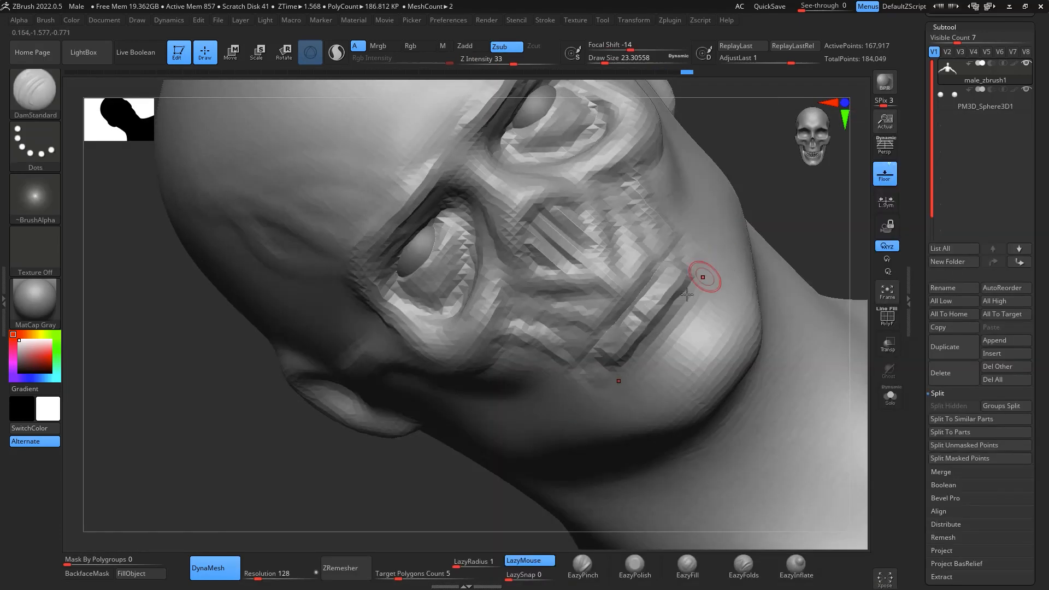
{"action": "left_click_drag", "start_coordinate": [806, 190], "coordinate": [864, 260], "text": "shift"}
{"action": "left_click_drag", "start_coordinate": [705, 404], "coordinate": [810, 350]}
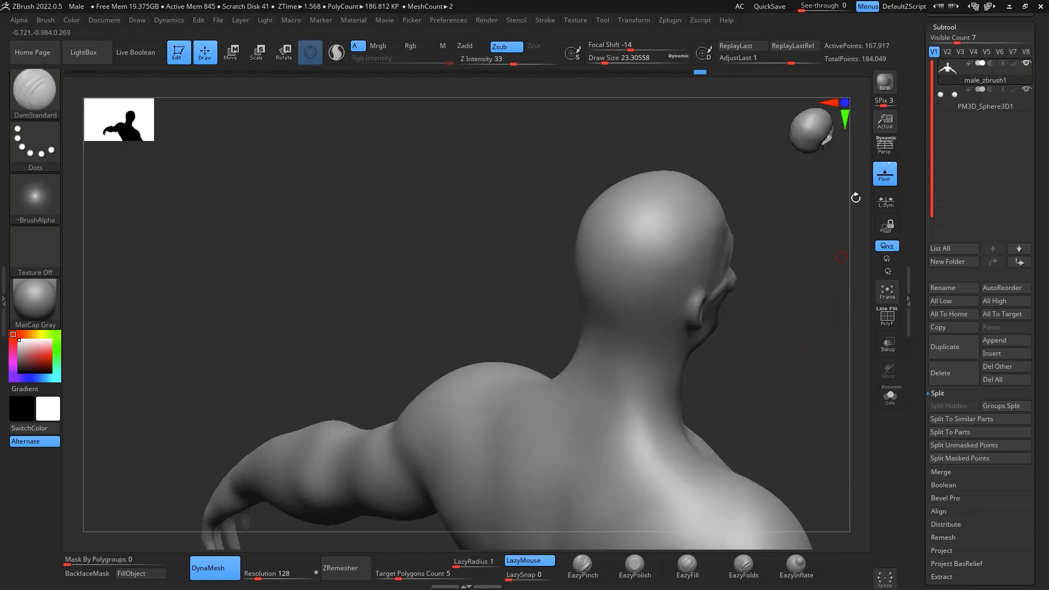
- Turn on the perspective view and frame the neck and upper chest from the front
{"action": "left_click", "coordinate": [884, 151]}
{"action": "left_click_drag", "start_coordinate": [841, 241], "coordinate": [736, 308]}
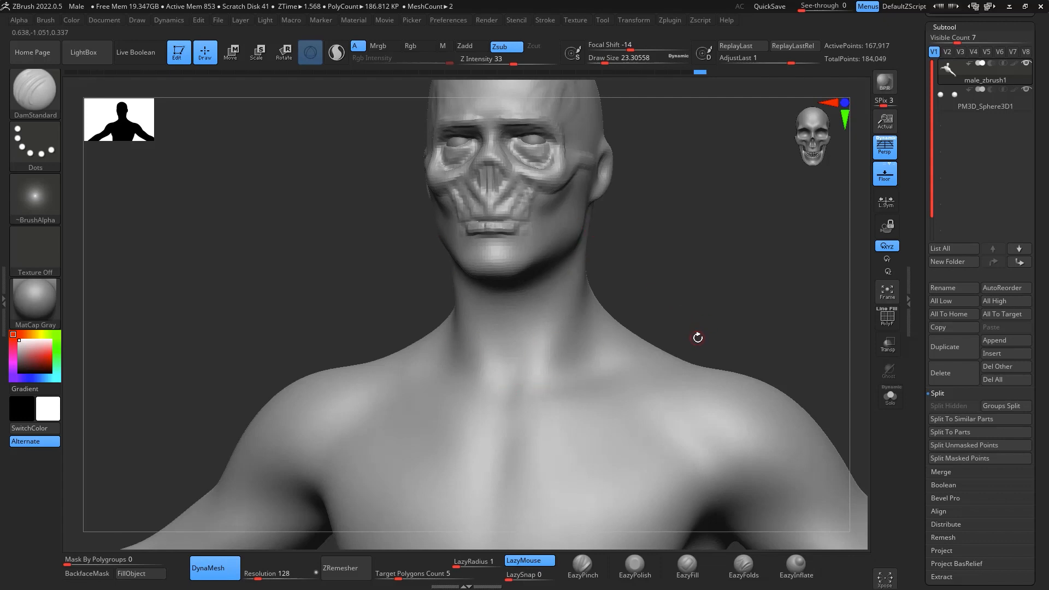
{"action": "left_click_drag", "start_coordinate": [650, 227], "coordinate": [683, 236]}
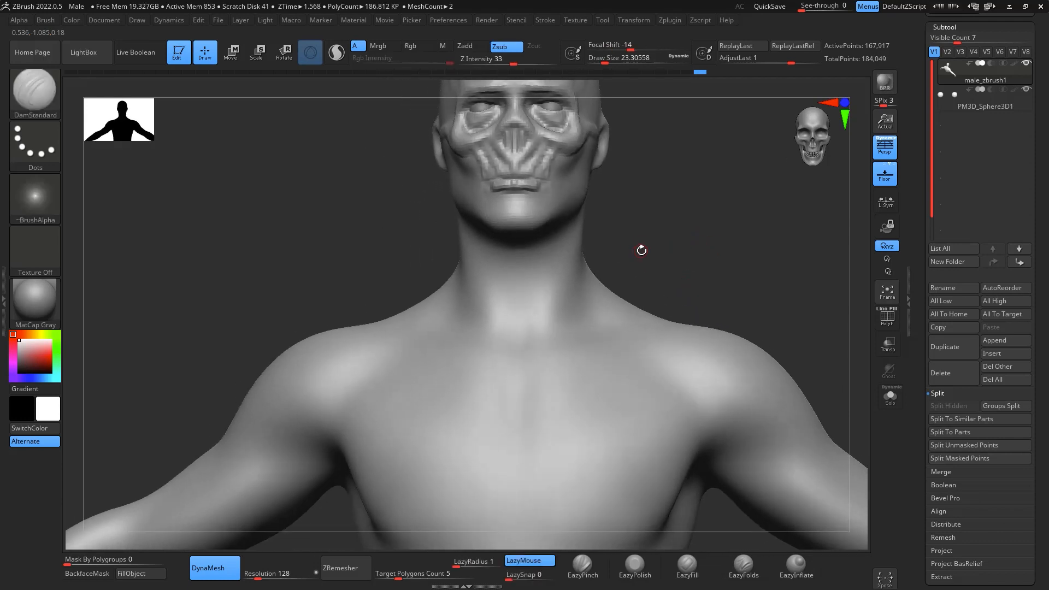
- Switch to the ClayBuildup brush with a draw size of about 80
{"action": "key", "text": "b"}
{"action": "key", "text": "c"}
{"action": "key", "text": "b"}
{"action": "key", "text": "space"}
{"action": "left_click_drag", "start_coordinate": [661, 282], "coordinate": [659, 281]}
{"action": "left_click_drag", "start_coordinate": [702, 261], "coordinate": [654, 256]}
{"action": "left_click_drag", "start_coordinate": [614, 211], "coordinate": [570, 327]}
{"action": "key", "text": "ctrl+z"}
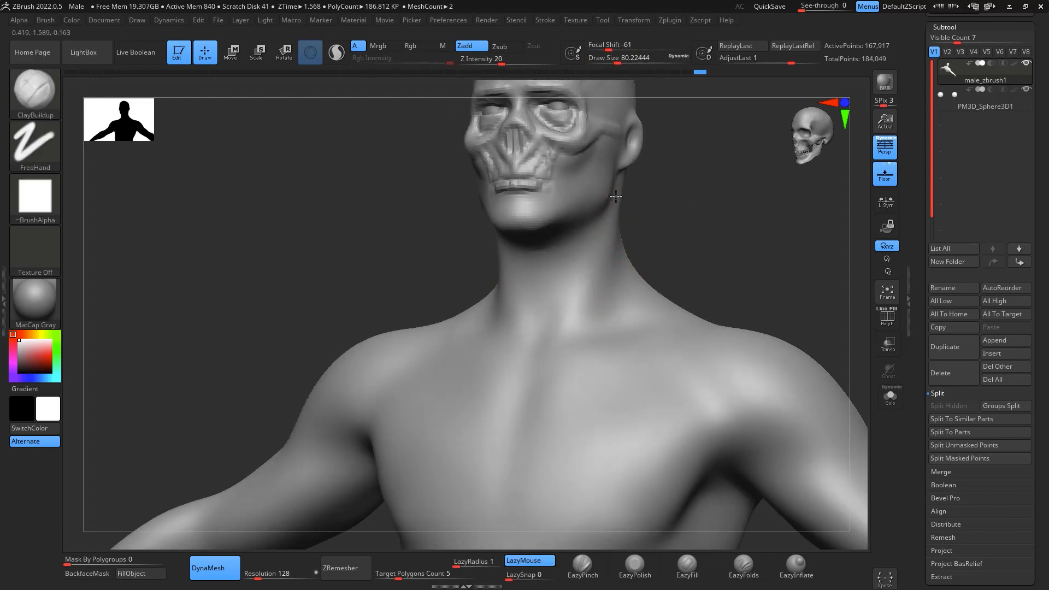
{"action": "left_click_drag", "start_coordinate": [616, 196], "coordinate": [549, 356]}
{"action": "mouse_move", "coordinate": [632, 234]}
{"action": "left_mouse_down"}
{"action": "mouse_move", "coordinate": [726, 230]}
{"action": "mouse_move", "coordinate": [686, 237]}
{"action": "left_mouse_up"}
{"action": "key", "text": "ctrl+z"}
- Sculpt a long tendon-like strand on one side only, from behind the ear across the neck to the upper chest
{"action": "mouse_move", "coordinate": [549, 377]}
{"action": "left_mouse_down"}
{"action": "mouse_move", "coordinate": [541, 393]}
{"action": "mouse_move", "coordinate": [587, 295]}
{"action": "left_mouse_up"}
{"action": "left_click_drag", "start_coordinate": [724, 191], "coordinate": [675, 189]}
{"action": "mouse_move", "coordinate": [606, 287]}
{"action": "left_mouse_down"}
{"action": "mouse_move", "coordinate": [622, 170]}
{"action": "mouse_move", "coordinate": [621, 181]}
{"action": "left_mouse_up"}
{"action": "left_click_drag", "start_coordinate": [606, 278], "coordinate": [611, 222]}
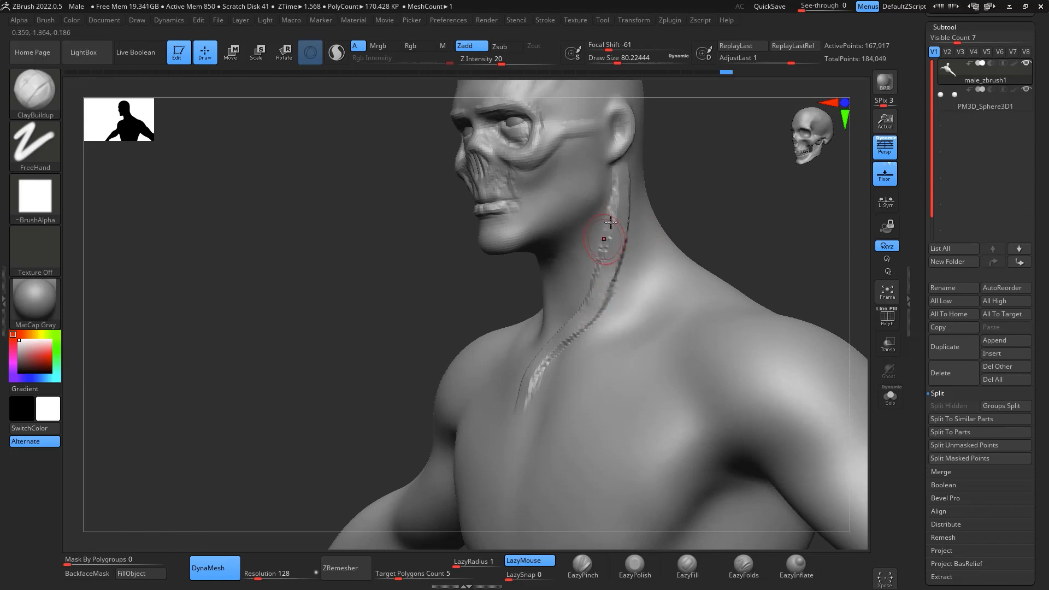
{"action": "left_click_drag", "start_coordinate": [622, 188], "coordinate": [517, 413]}
- Thicken the neck strand with ClayBuildup, remesh with DynaMesh and smooth it
{"action": "left_click_drag", "start_coordinate": [782, 197], "coordinate": [704, 200]}
{"action": "left_click_drag", "start_coordinate": [527, 404], "coordinate": [610, 254]}
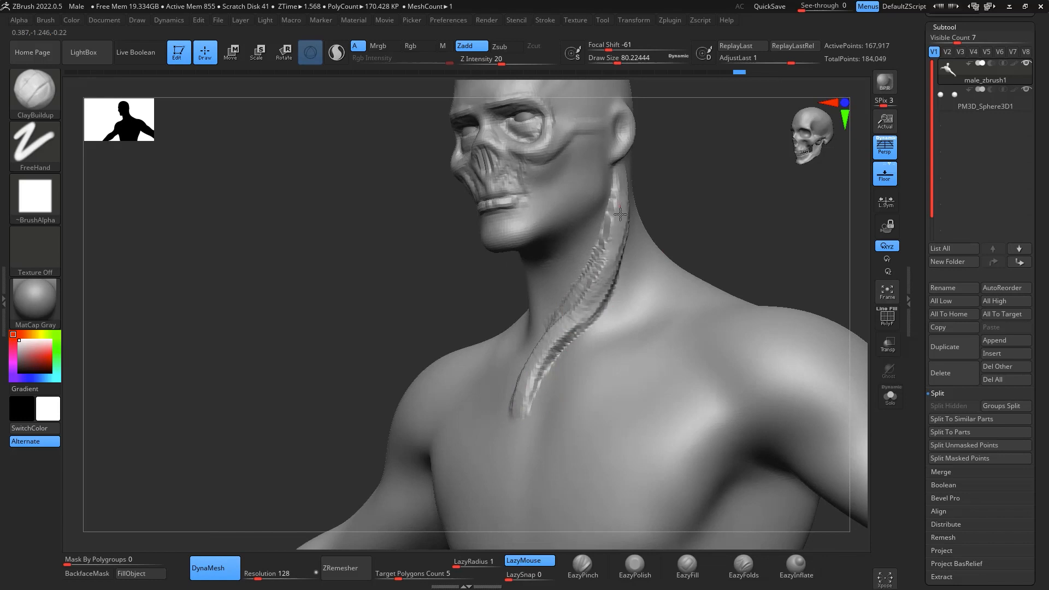
{"action": "left_click_drag", "start_coordinate": [620, 215], "coordinate": [555, 331]}
{"action": "mouse_move", "coordinate": [525, 382]}
{"action": "left_mouse_down"}
{"action": "mouse_move", "coordinate": [517, 410]}
{"action": "mouse_move", "coordinate": [608, 249]}
{"action": "mouse_move", "coordinate": [617, 205]}
{"action": "left_mouse_up"}
{"action": "mouse_move", "coordinate": [686, 178]}
{"action": "left_mouse_down"}
{"action": "mouse_move", "coordinate": [731, 171]}
{"action": "mouse_move", "coordinate": [724, 189]}
{"action": "left_mouse_up"}
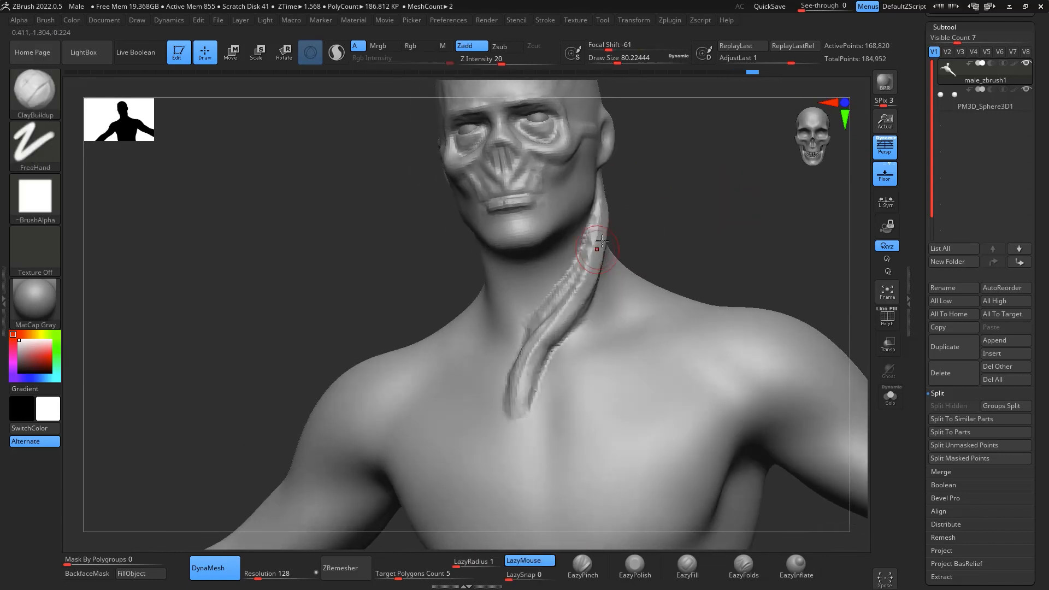
{"action": "mouse_move", "coordinate": [607, 219]}
{"action": "left_mouse_down", "text": "shift"}
{"action": "mouse_move", "coordinate": [535, 348]}
{"action": "mouse_move", "coordinate": [586, 257]}
{"action": "left_mouse_up", "text": "shift"}
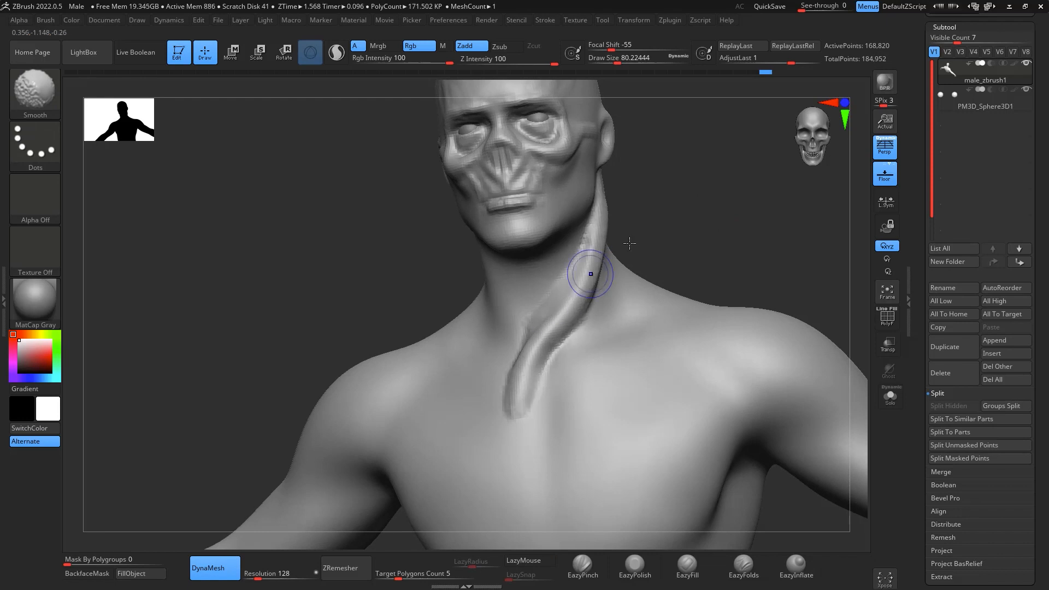
- Add further strands fanning out from the base of the neck strand onto the upper chest, undoing the stray stroke
{"action": "left_click_drag", "start_coordinate": [683, 247], "coordinate": [633, 290]}
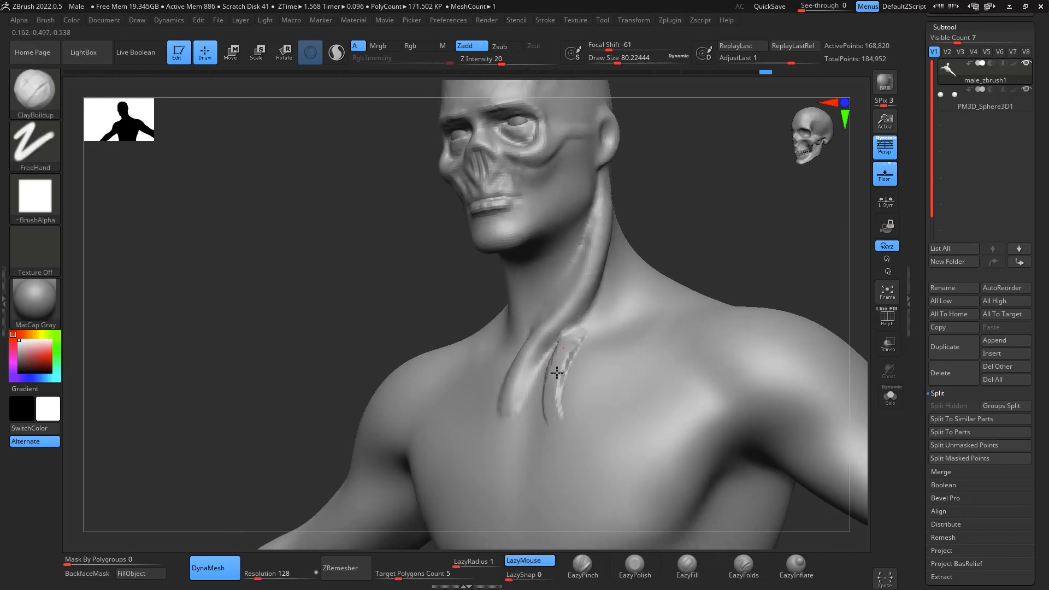
{"action": "left_click_drag", "start_coordinate": [514, 447], "coordinate": [562, 369]}
{"action": "left_click_drag", "start_coordinate": [681, 223], "coordinate": [733, 225]}
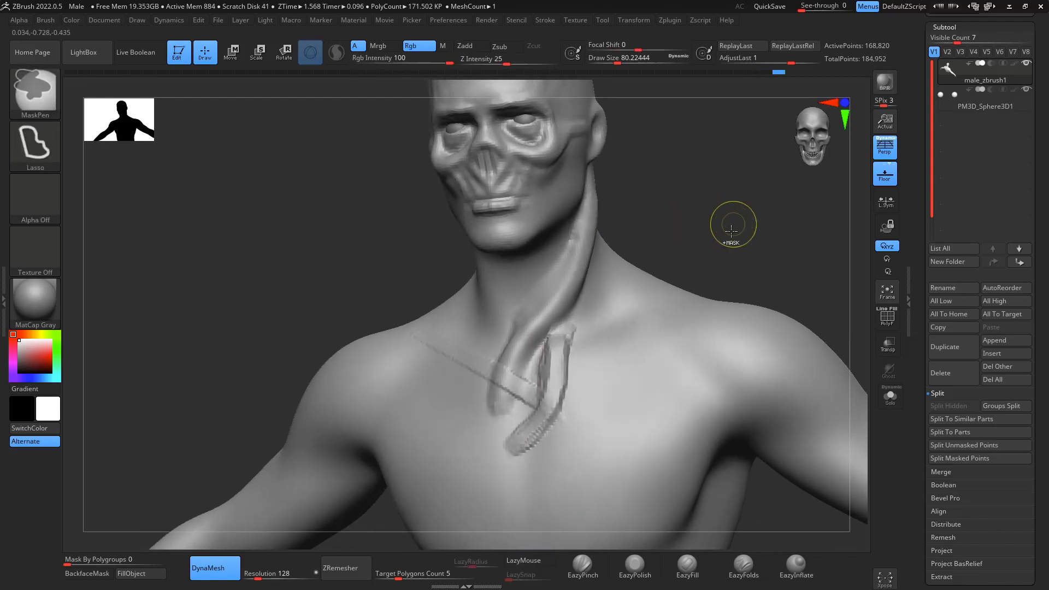
{"action": "key", "text": "ctrl+z"}
{"action": "mouse_move", "coordinate": [560, 347]}
{"action": "left_mouse_down"}
{"action": "mouse_move", "coordinate": [525, 431]}
{"action": "mouse_move", "coordinate": [554, 335]}
{"action": "mouse_move", "coordinate": [567, 330]}
{"action": "left_mouse_up"}
{"action": "left_click_drag", "start_coordinate": [567, 333], "coordinate": [529, 437], "text": "shift"}
{"action": "left_click_drag", "start_coordinate": [763, 203], "coordinate": [693, 197]}
{"action": "mouse_move", "coordinate": [538, 314]}
{"action": "left_mouse_down"}
{"action": "mouse_move", "coordinate": [534, 377]}
{"action": "mouse_move", "coordinate": [541, 287]}
{"action": "left_mouse_up"}
- Sculpt and smooth a curved strand from the back of the neck over the top of the shoulder
{"action": "mouse_move", "coordinate": [703, 164]}
{"action": "left_mouse_down"}
{"action": "mouse_move", "coordinate": [655, 208]}
{"action": "mouse_move", "coordinate": [612, 224]}
{"action": "mouse_move", "coordinate": [564, 185]}
{"action": "mouse_move", "coordinate": [648, 240]}
{"action": "mouse_move", "coordinate": [602, 409]}
{"action": "left_mouse_up"}
{"action": "mouse_move", "coordinate": [775, 252]}
{"action": "left_mouse_down"}
{"action": "mouse_move", "coordinate": [679, 352]}
{"action": "mouse_move", "coordinate": [687, 333]}
{"action": "mouse_move", "coordinate": [640, 414]}
{"action": "left_mouse_up"}
{"action": "key", "text": "shift"}
{"action": "mouse_move", "coordinate": [717, 311]}
{"action": "left_mouse_down"}
{"action": "mouse_move", "coordinate": [644, 413]}
{"action": "mouse_move", "coordinate": [673, 351]}
{"action": "left_mouse_up"}
{"action": "key", "text": "space"}
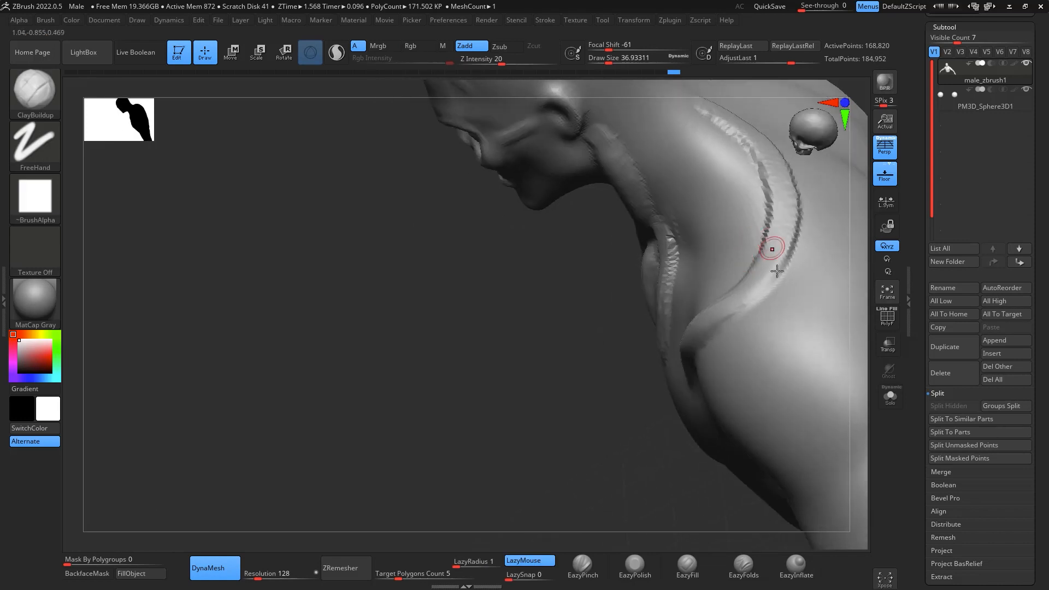
{"action": "key", "text": "space"}
{"action": "mouse_move", "coordinate": [720, 105]}
{"action": "left_mouse_down"}
{"action": "mouse_move", "coordinate": [756, 285]}
{"action": "mouse_move", "coordinate": [720, 113]}
{"action": "mouse_move", "coordinate": [749, 279]}
{"action": "mouse_move", "coordinate": [747, 117]}
{"action": "left_mouse_up"}
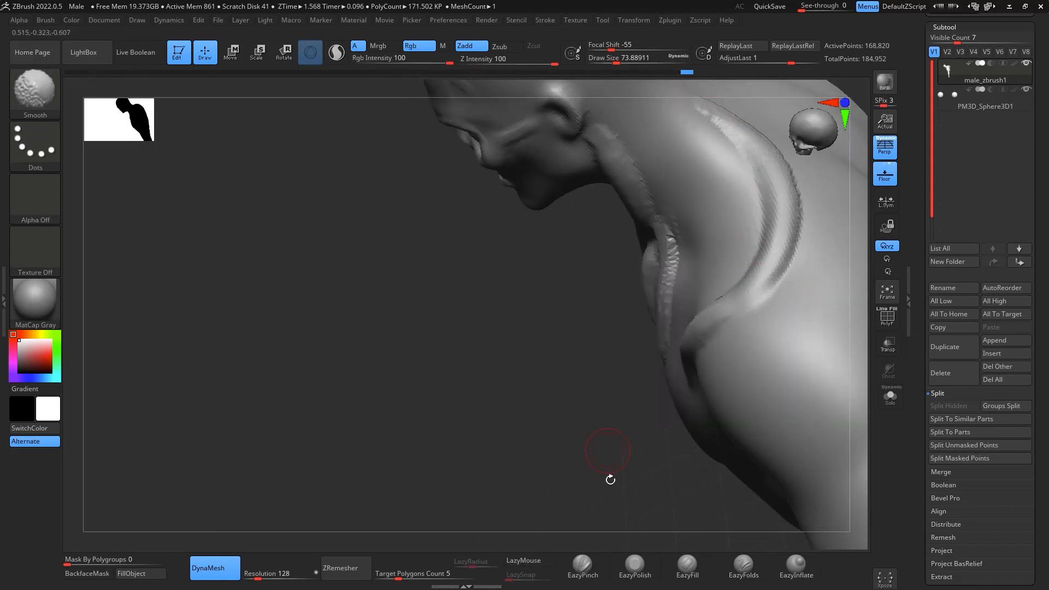
- Smooth the strands on the upper chest at draw size about 74
{"action": "left_click_drag", "start_coordinate": [609, 478], "coordinate": [859, 223]}
{"action": "left_click_drag", "start_coordinate": [824, 185], "coordinate": [808, 188]}
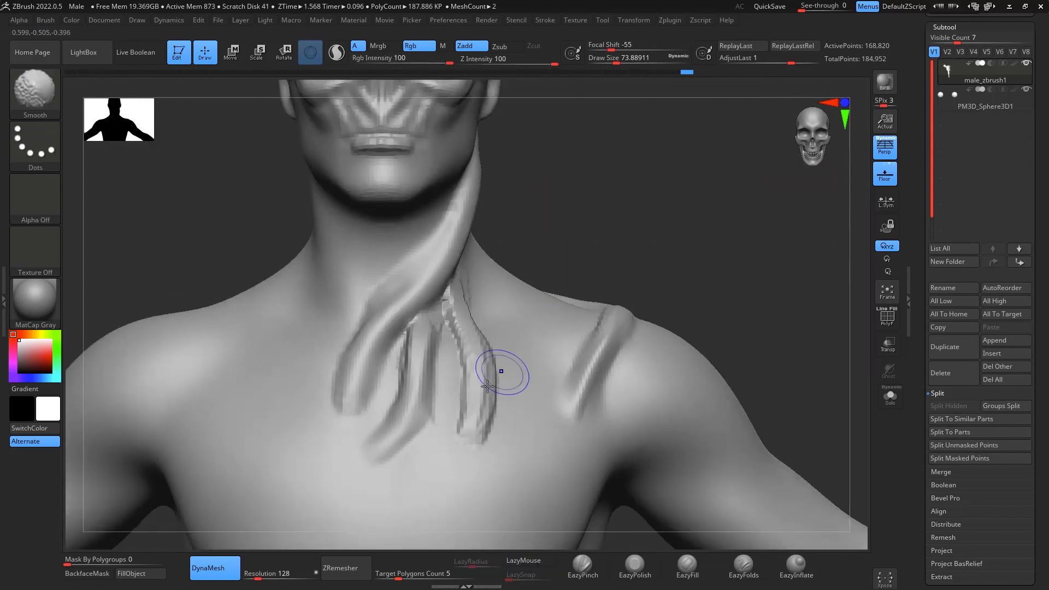
{"action": "left_click_drag", "start_coordinate": [499, 368], "coordinate": [474, 420], "text": "shift"}
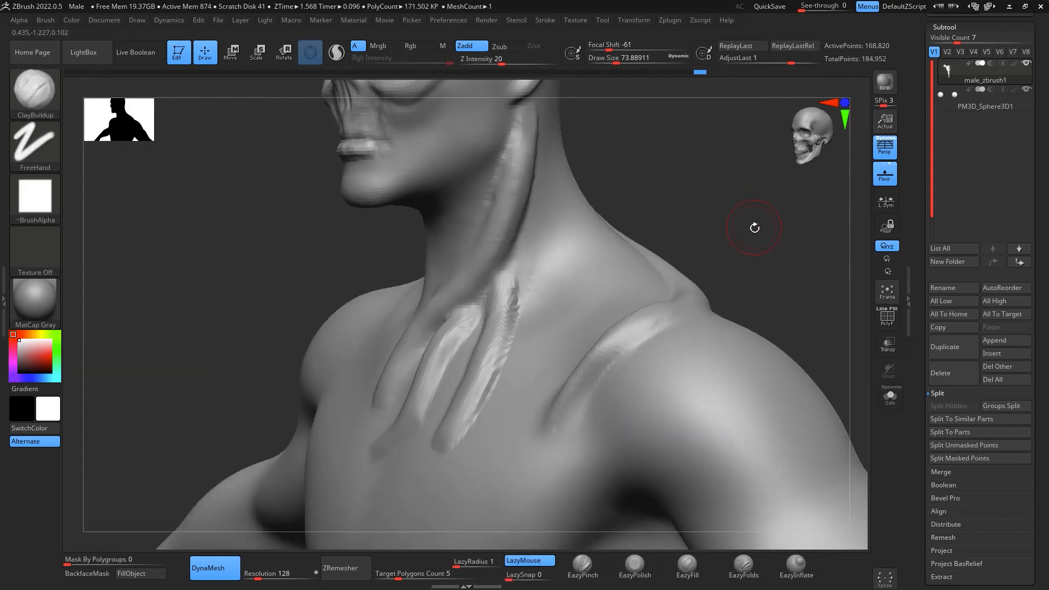
{"action": "left_click_drag", "start_coordinate": [754, 227], "coordinate": [674, 242]}
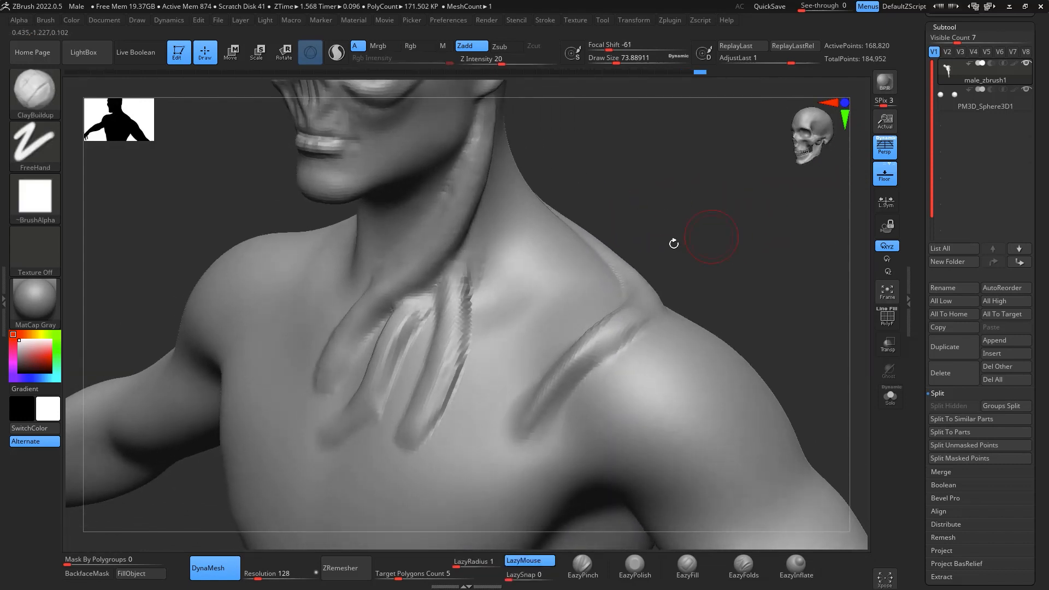
- Fill the gap between the neck and shoulder strands with more ClayBuildup strands at draw size about 74
{"action": "mouse_move", "coordinate": [499, 178]}
{"action": "left_mouse_down"}
{"action": "mouse_move", "coordinate": [499, 335]}
{"action": "mouse_move", "coordinate": [458, 422]}
{"action": "mouse_move", "coordinate": [501, 250]}
{"action": "left_mouse_up"}
{"action": "left_click_drag", "start_coordinate": [724, 213], "coordinate": [716, 242]}
{"action": "mouse_move", "coordinate": [670, 153]}
{"action": "left_mouse_down"}
{"action": "mouse_move", "coordinate": [754, 169]}
{"action": "mouse_move", "coordinate": [604, 250]}
{"action": "left_mouse_up"}
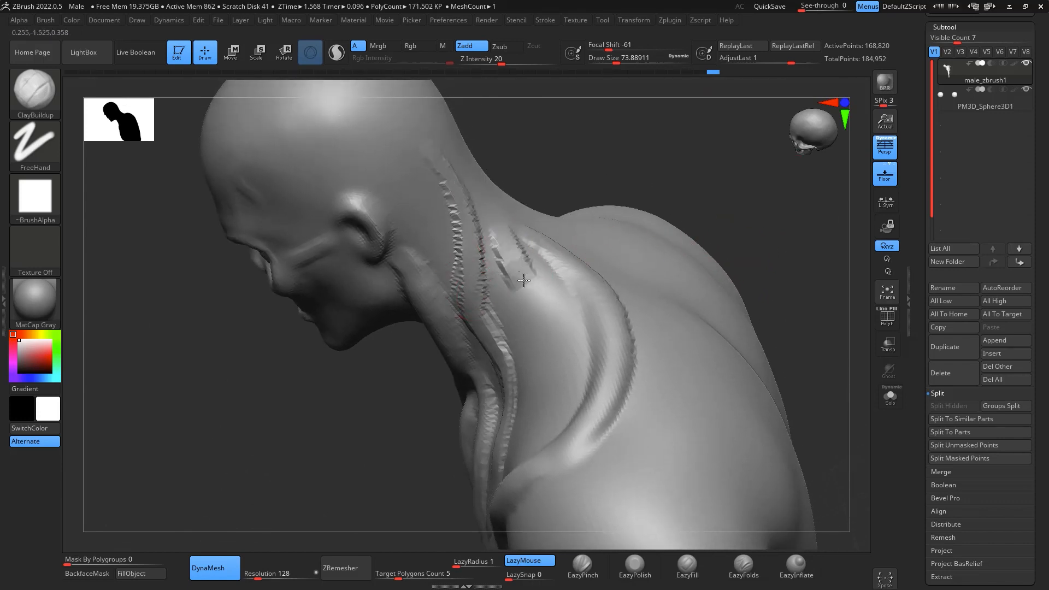
{"action": "mouse_move", "coordinate": [780, 241]}
{"action": "left_mouse_down", "text": "shift"}
{"action": "mouse_move", "coordinate": [790, 297]}
{"action": "mouse_move", "coordinate": [775, 246]}
{"action": "mouse_move", "coordinate": [711, 246]}
{"action": "left_mouse_up", "text": "shift"}
{"action": "mouse_move", "coordinate": [590, 291]}
{"action": "left_mouse_down"}
{"action": "mouse_move", "coordinate": [594, 318]}
{"action": "mouse_move", "coordinate": [561, 402]}
{"action": "left_mouse_up"}
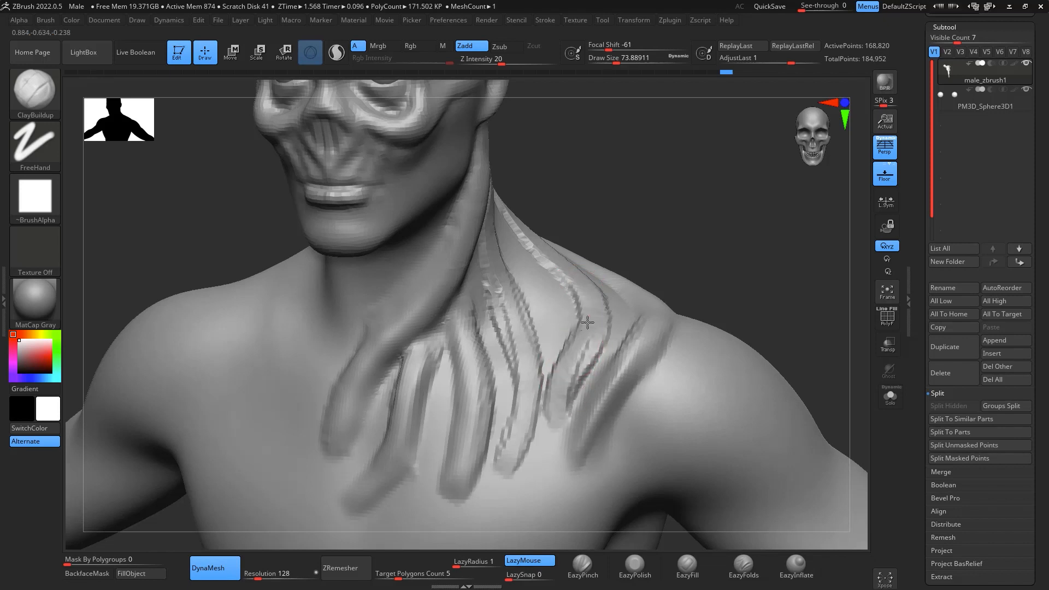
{"action": "left_click_drag", "start_coordinate": [589, 321], "coordinate": [553, 444]}
- Extend the strand ends on the chest into thin tapered tips with ClayBuildup at draw size about 31
{"action": "key", "text": "space"}
{"action": "left_click_drag", "start_coordinate": [565, 366], "coordinate": [556, 473]}
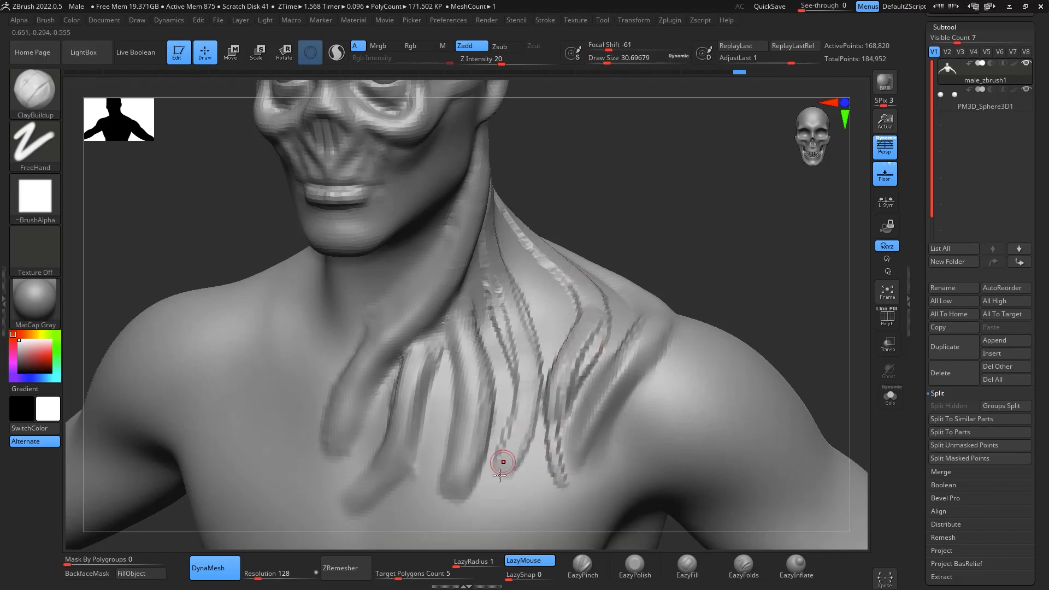
{"action": "left_click_drag", "start_coordinate": [512, 444], "coordinate": [491, 505]}
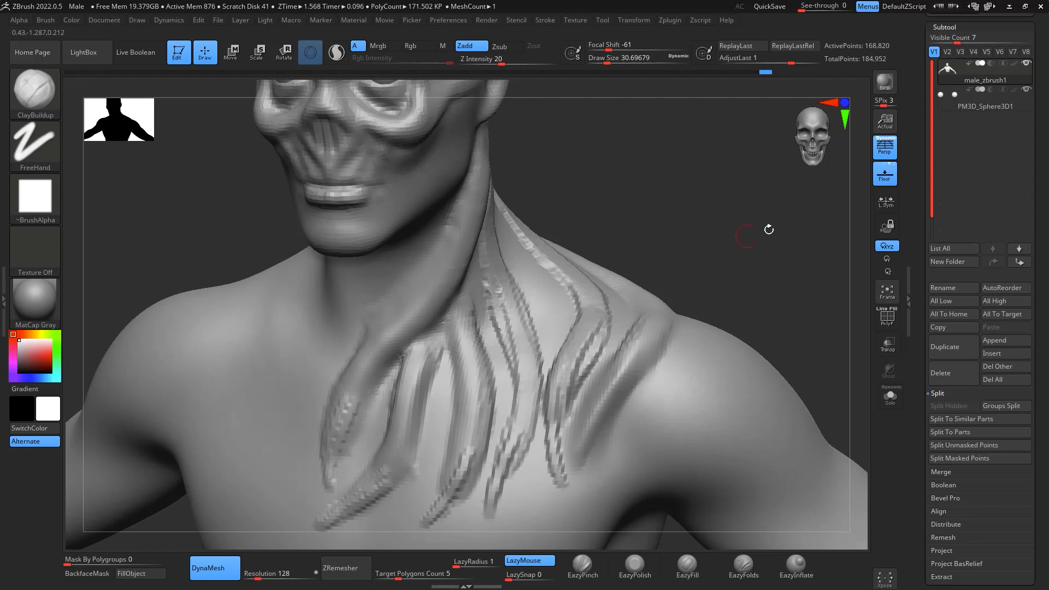
- Build up raised ridges along the chest and shoulder strands with ClayBuildup at draw size about 46
{"action": "left_click_drag", "start_coordinate": [770, 230], "coordinate": [690, 250]}
{"action": "key", "text": "space"}
{"action": "left_click_drag", "start_coordinate": [607, 319], "coordinate": [611, 318]}
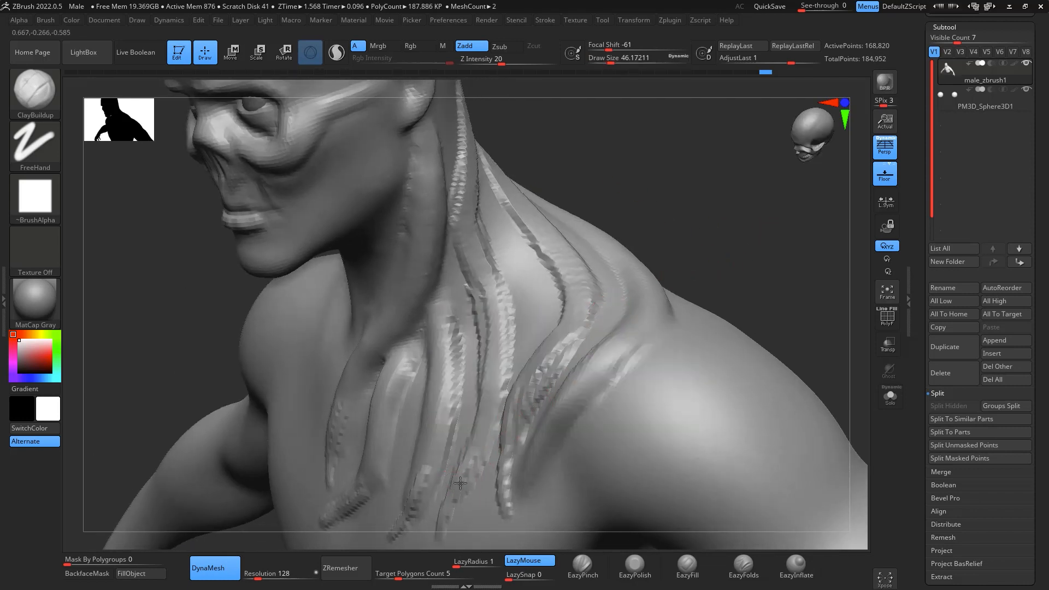
{"action": "mouse_move", "coordinate": [460, 483]}
{"action": "left_mouse_down"}
{"action": "mouse_move", "coordinate": [488, 381]}
{"action": "mouse_move", "coordinate": [458, 192]}
{"action": "mouse_move", "coordinate": [490, 407]}
{"action": "left_mouse_up"}
{"action": "left_click_drag", "start_coordinate": [507, 444], "coordinate": [592, 302]}
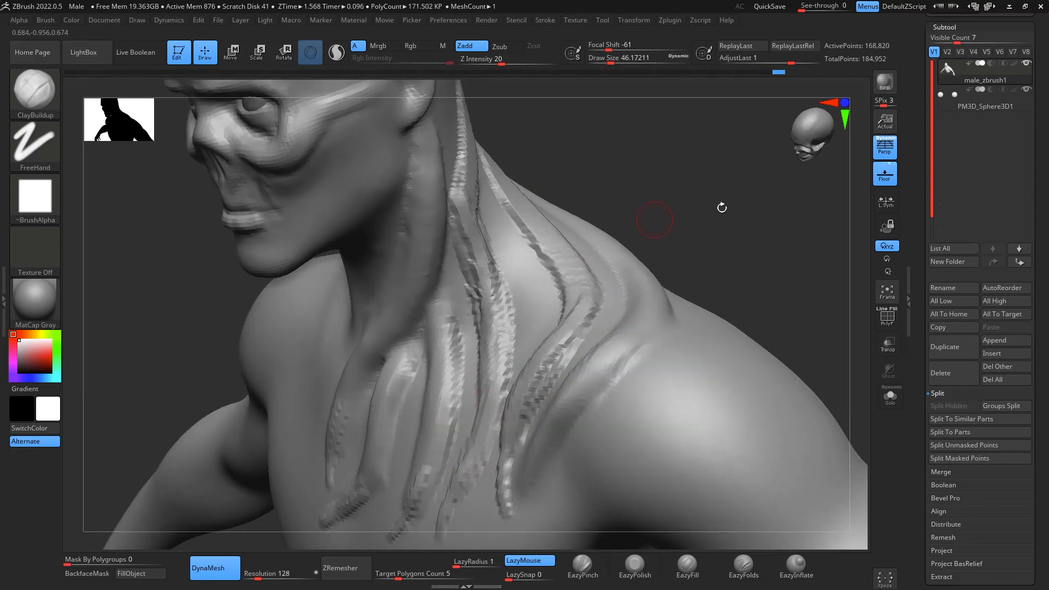
- Continue the ridges up the neck behind the ear and reinforce the strands along the side of the neck
{"action": "mouse_move", "coordinate": [723, 208]}
{"action": "left_mouse_down"}
{"action": "mouse_move", "coordinate": [785, 223]}
{"action": "mouse_move", "coordinate": [744, 274]}
{"action": "left_mouse_up"}
{"action": "left_click_drag", "start_coordinate": [437, 300], "coordinate": [422, 129]}
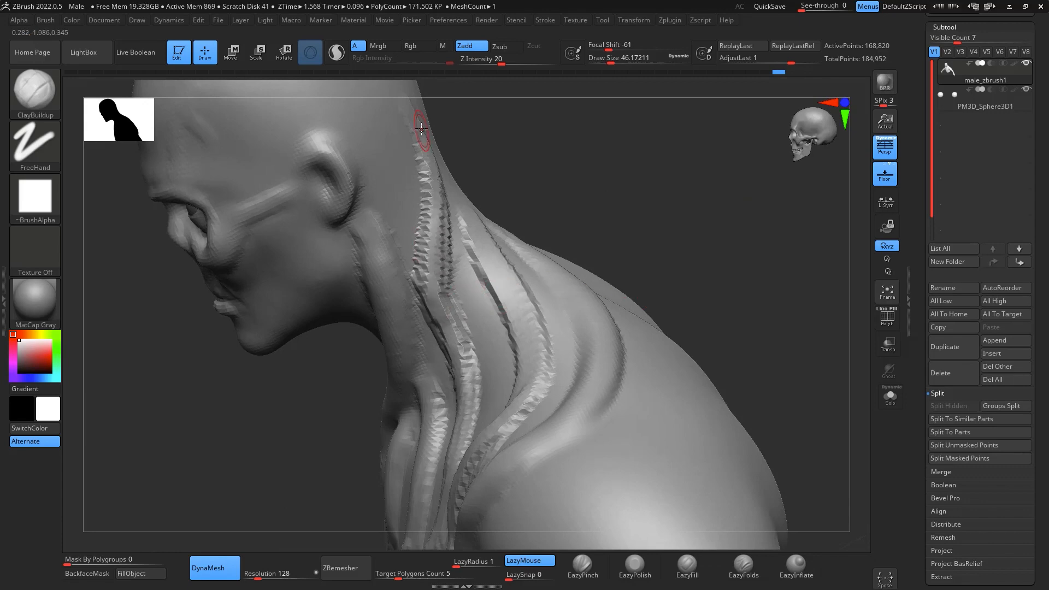
{"action": "left_click_drag", "start_coordinate": [469, 215], "coordinate": [519, 396]}
{"action": "mouse_move", "coordinate": [665, 243]}
{"action": "left_mouse_down"}
{"action": "mouse_move", "coordinate": [731, 248]}
{"action": "mouse_move", "coordinate": [756, 306]}
{"action": "mouse_move", "coordinate": [757, 239]}
{"action": "mouse_move", "coordinate": [761, 258]}
{"action": "mouse_move", "coordinate": [733, 286]}
{"action": "mouse_move", "coordinate": [705, 282]}
{"action": "left_mouse_up"}
{"action": "left_click_drag", "start_coordinate": [588, 196], "coordinate": [552, 203]}
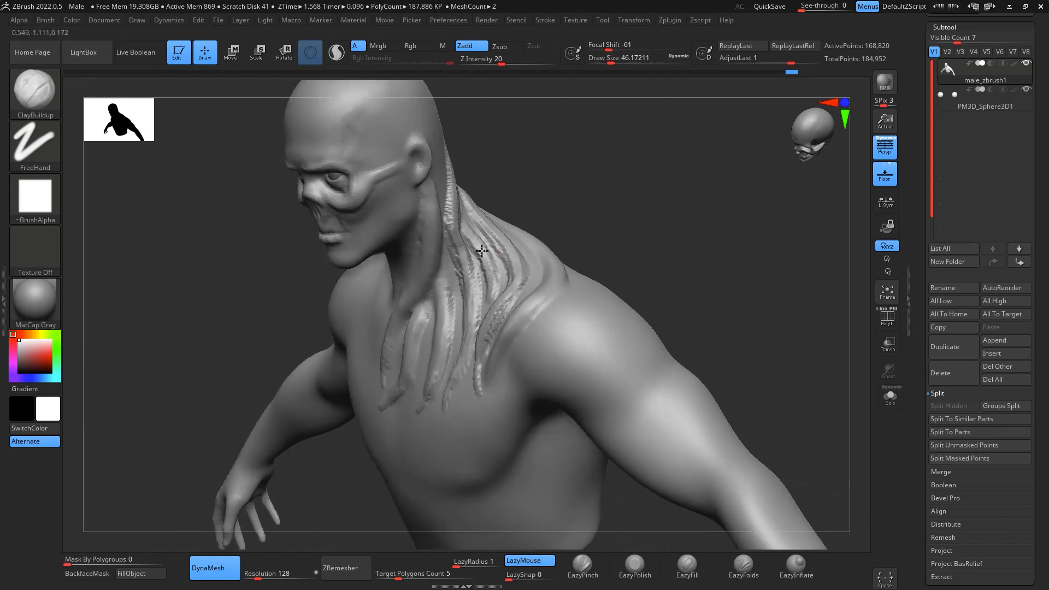
{"action": "mouse_move", "coordinate": [477, 229]}
{"action": "left_mouse_down"}
{"action": "mouse_move", "coordinate": [484, 300]}
{"action": "mouse_move", "coordinate": [495, 295]}
{"action": "left_mouse_up"}
- Remesh the model with DynaMesh and smooth the neck and chest strands at draw size about 80
{"action": "mouse_move", "coordinate": [555, 223]}
{"action": "left_mouse_down", "text": "shift"}
{"action": "mouse_move", "coordinate": [733, 239]}
{"action": "mouse_move", "coordinate": [758, 284]}
{"action": "left_mouse_up", "text": "shift"}
{"action": "mouse_move", "coordinate": [784, 236]}
{"action": "left_mouse_down"}
{"action": "mouse_move", "coordinate": [759, 263]}
{"action": "mouse_move", "coordinate": [721, 272]}
{"action": "left_mouse_up"}
{"action": "key", "text": "space"}
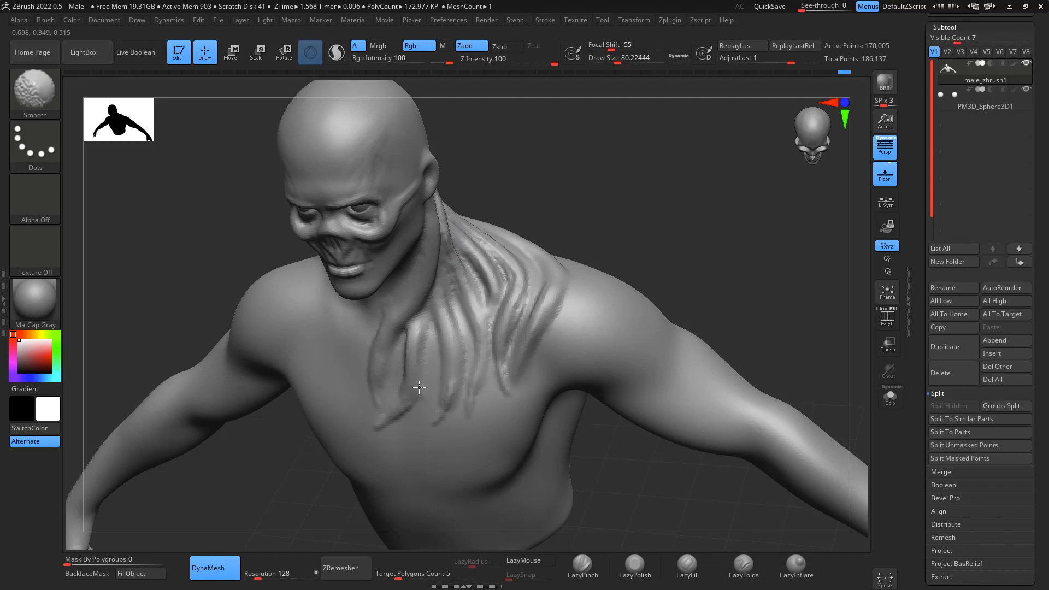
- Undo the last stroke and smooth the strands in the middle of the chest
{"action": "key", "text": "ctrl+z"}
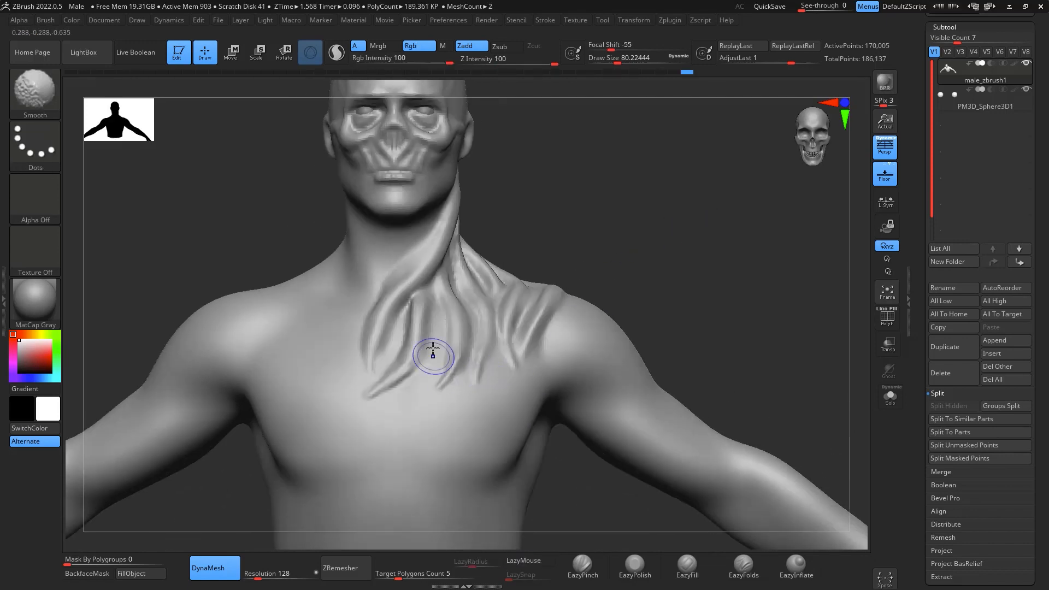
{"action": "left_click_drag", "start_coordinate": [413, 286], "coordinate": [405, 360], "text": "shift"}
{"action": "mouse_move", "coordinate": [758, 281]}
{"action": "left_mouse_down", "text": "alt"}
{"action": "mouse_move", "coordinate": [773, 205]}
{"action": "mouse_move", "coordinate": [790, 271]}
{"action": "mouse_move", "coordinate": [766, 310]}
{"action": "mouse_move", "coordinate": [794, 220]}
{"action": "left_mouse_up", "text": "alt"}
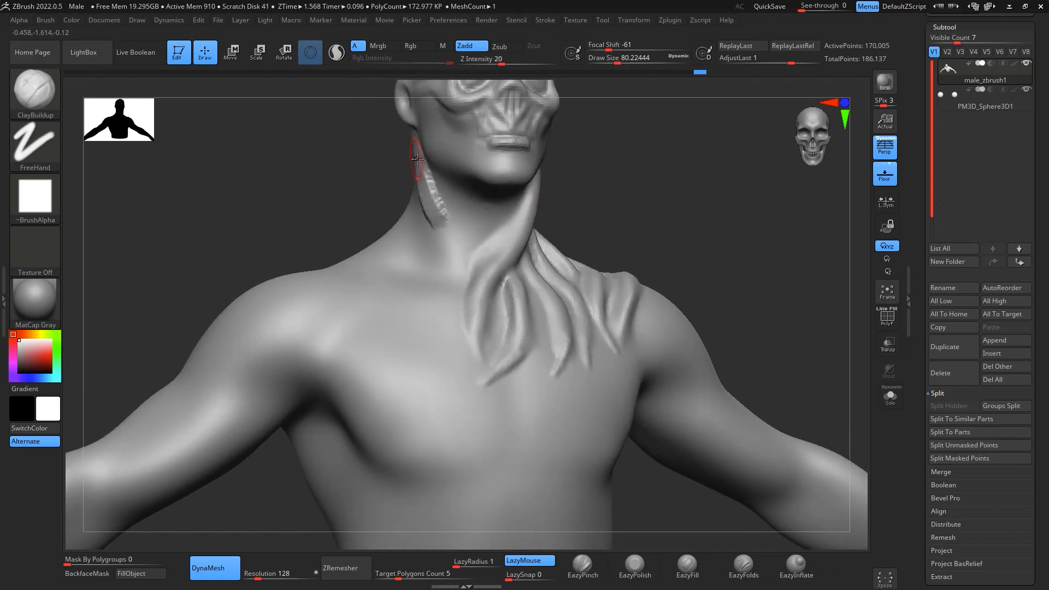
- Build up a strand from below the character's right ear down the neck to the centre of the chest with ClayBuildup at draw size about 80
{"action": "left_click_drag", "start_coordinate": [417, 158], "coordinate": [445, 241]}
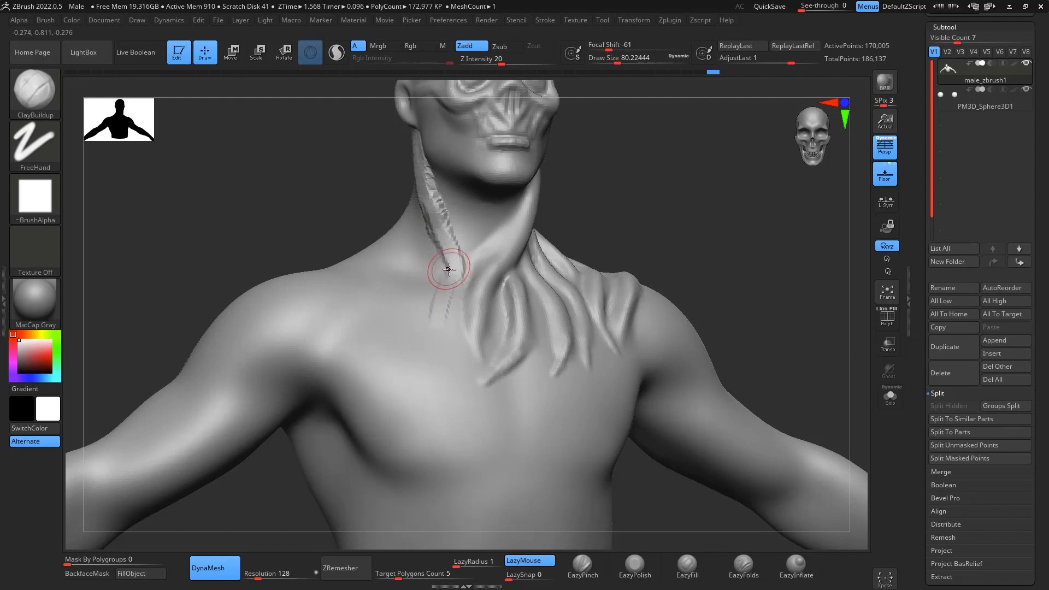
{"action": "left_click_drag", "start_coordinate": [443, 293], "coordinate": [451, 321]}
{"action": "left_click_drag", "start_coordinate": [465, 363], "coordinate": [441, 332]}
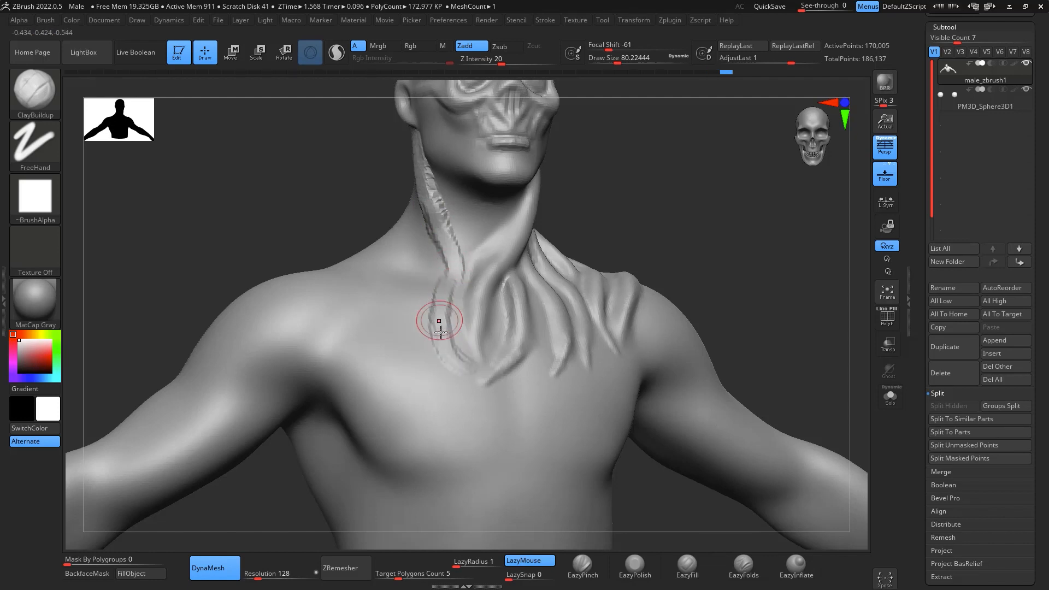
{"action": "mouse_move", "coordinate": [432, 202]}
{"action": "left_mouse_down"}
{"action": "mouse_move", "coordinate": [452, 363]}
{"action": "mouse_move", "coordinate": [473, 377]}
{"action": "left_mouse_up"}
- Add further ClayBuildup strands down the right side and rear of the neck, running onto the chest and shoulder
{"action": "left_click_drag", "start_coordinate": [719, 230], "coordinate": [778, 231]}
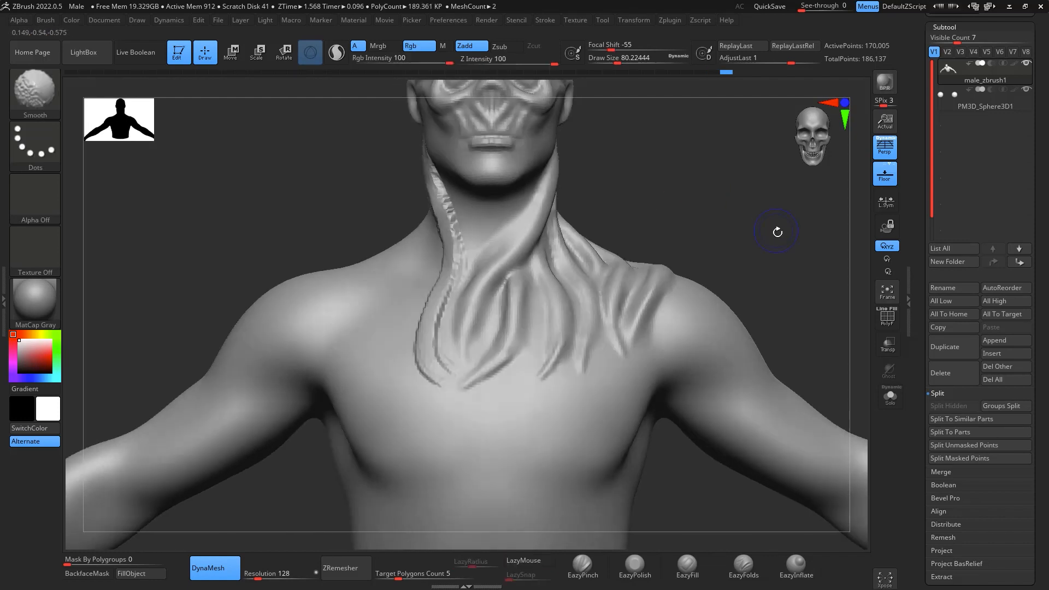
{"action": "mouse_move", "coordinate": [761, 170]}
{"action": "left_mouse_down", "text": "alt"}
{"action": "mouse_move", "coordinate": [777, 239]}
{"action": "mouse_move", "coordinate": [645, 246]}
{"action": "mouse_move", "coordinate": [557, 285]}
{"action": "left_mouse_up", "text": "alt"}
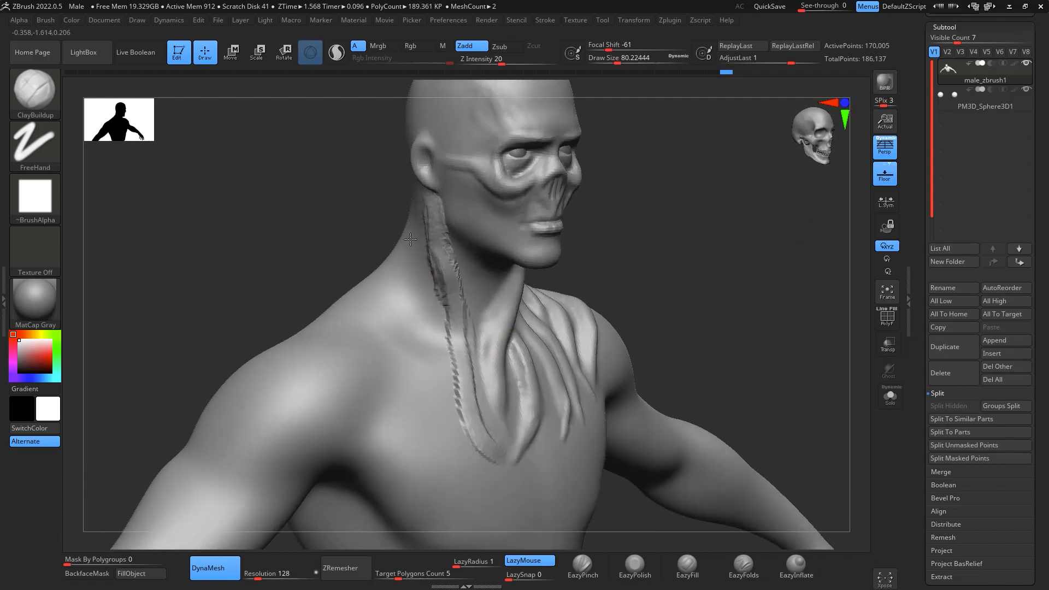
{"action": "left_click_drag", "start_coordinate": [410, 239], "coordinate": [434, 383]}
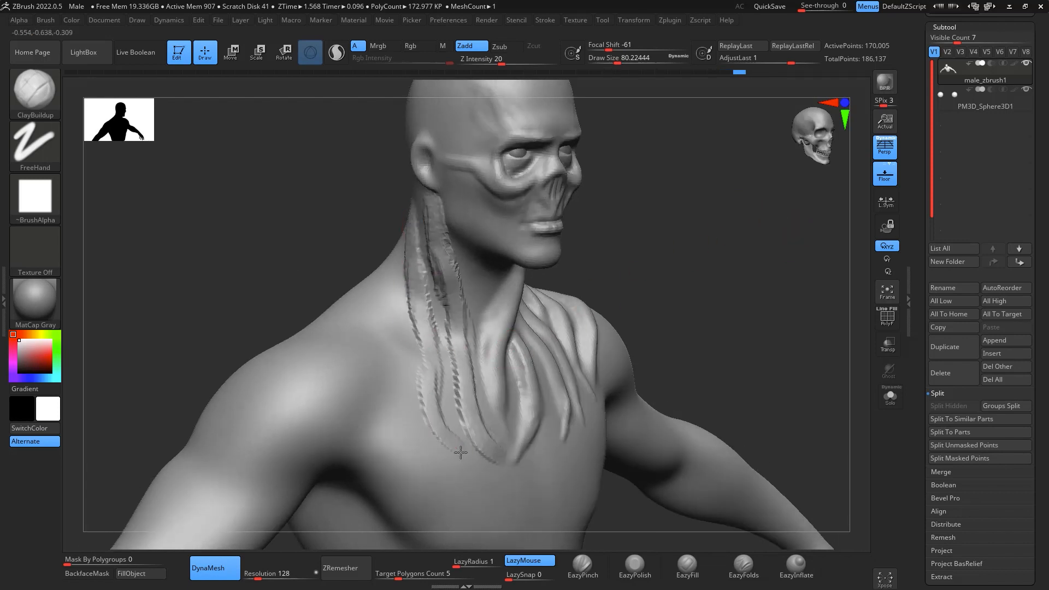
{"action": "left_click_drag", "start_coordinate": [745, 244], "coordinate": [624, 264]}
{"action": "left_click_drag", "start_coordinate": [369, 193], "coordinate": [361, 286]}
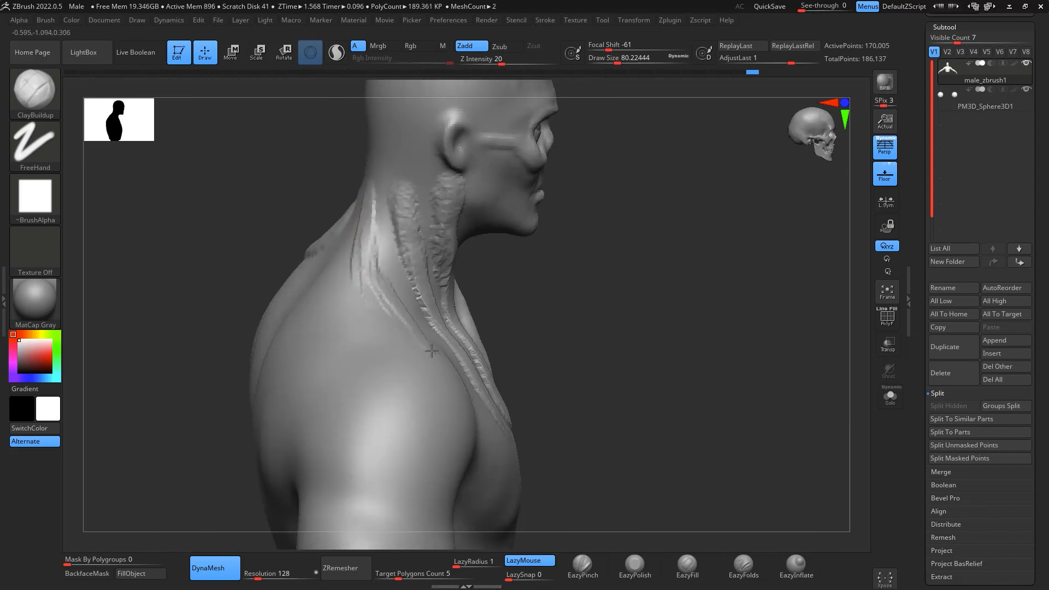
{"action": "mouse_move", "coordinate": [432, 351]}
{"action": "left_mouse_down"}
{"action": "mouse_move", "coordinate": [376, 284]}
{"action": "mouse_move", "coordinate": [455, 398]}
{"action": "left_mouse_up"}
- Sculpt raised strands over the front of the right shoulder and from the neck base toward the chest
{"action": "left_click_drag", "start_coordinate": [617, 268], "coordinate": [724, 278]}
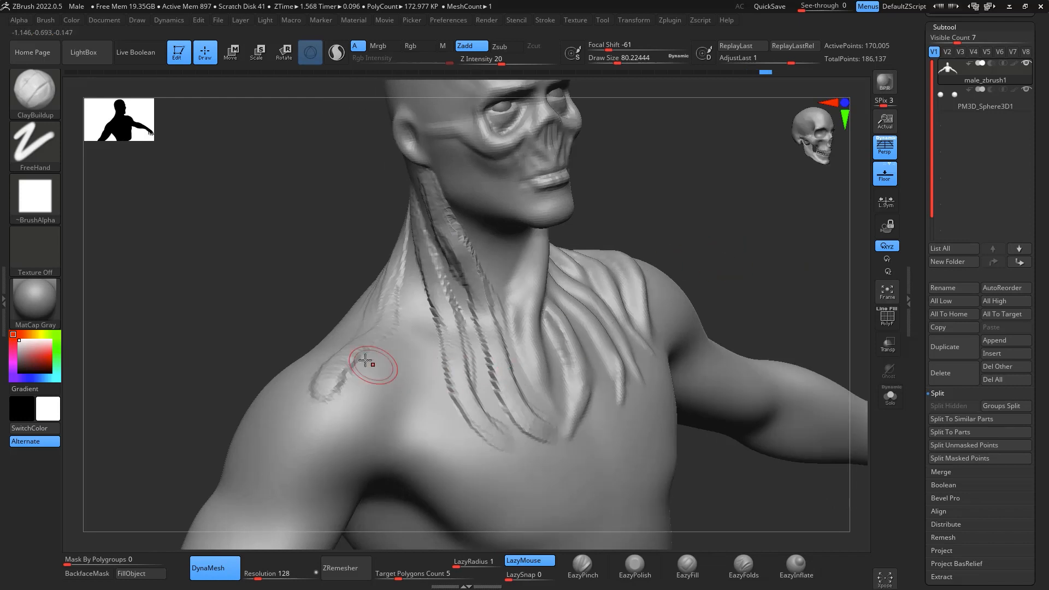
{"action": "left_click_drag", "start_coordinate": [320, 393], "coordinate": [317, 443]}
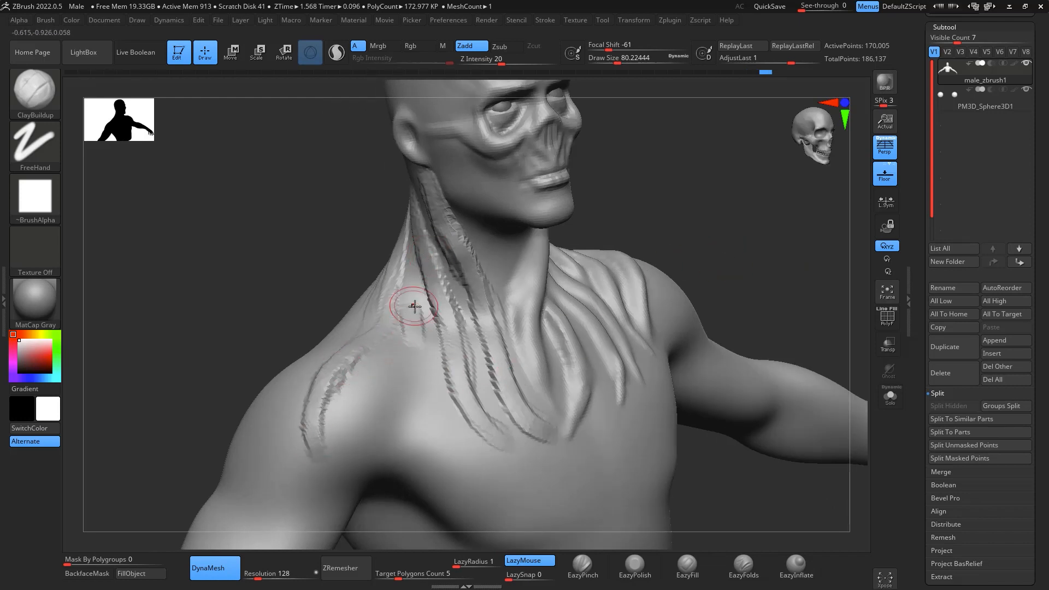
{"action": "mouse_move", "coordinate": [413, 309]}
{"action": "left_mouse_down"}
{"action": "mouse_move", "coordinate": [408, 390]}
{"action": "mouse_move", "coordinate": [455, 460]}
{"action": "mouse_move", "coordinate": [406, 298]}
{"action": "left_mouse_up"}
{"action": "left_click_drag", "start_coordinate": [349, 369], "coordinate": [322, 418], "text": "shift"}
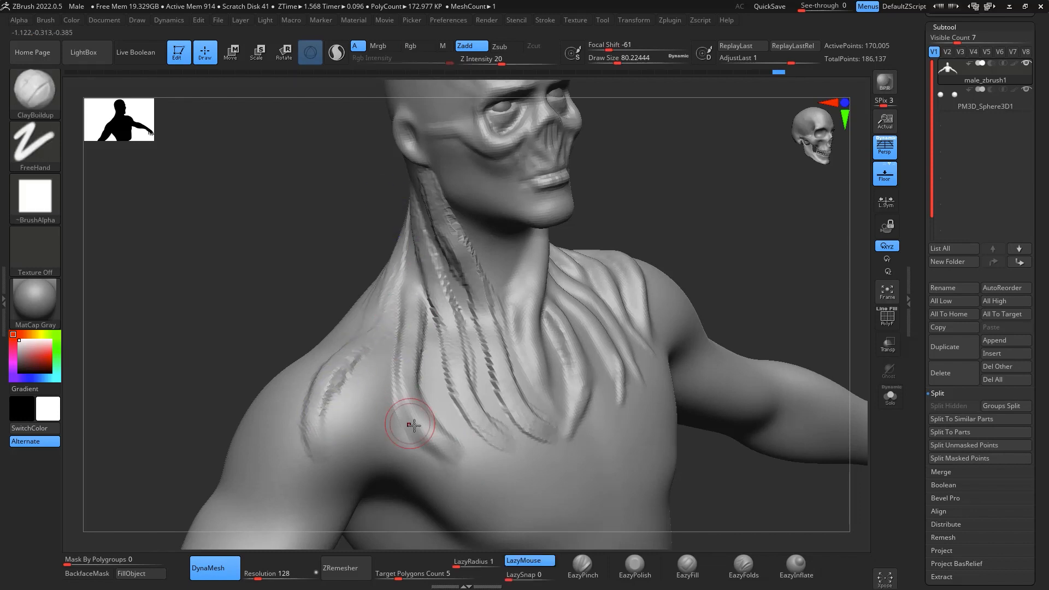
- Deepen the right-side chest strands, smooth them up to the neck and remesh the model with DynaMesh
{"action": "mouse_move", "coordinate": [459, 337]}
{"action": "left_mouse_down"}
{"action": "mouse_move", "coordinate": [489, 416]}
{"action": "mouse_move", "coordinate": [532, 467]}
{"action": "left_mouse_up"}
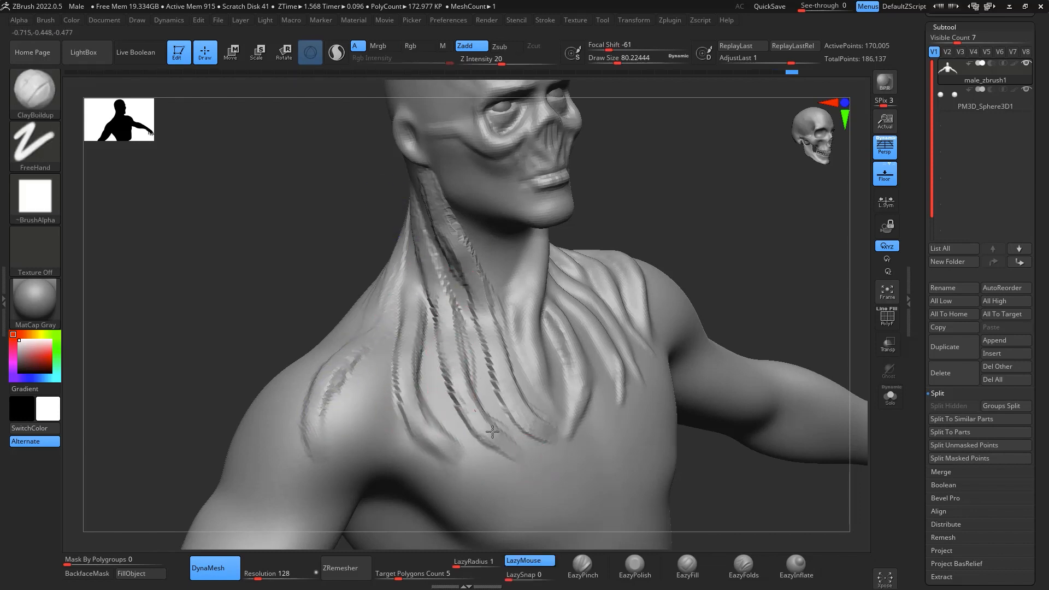
{"action": "mouse_move", "coordinate": [490, 429]}
{"action": "left_mouse_down"}
{"action": "mouse_move", "coordinate": [454, 361]}
{"action": "mouse_move", "coordinate": [437, 265]}
{"action": "left_mouse_up"}
{"action": "left_click_drag", "start_coordinate": [820, 219], "coordinate": [765, 226], "text": "shift"}
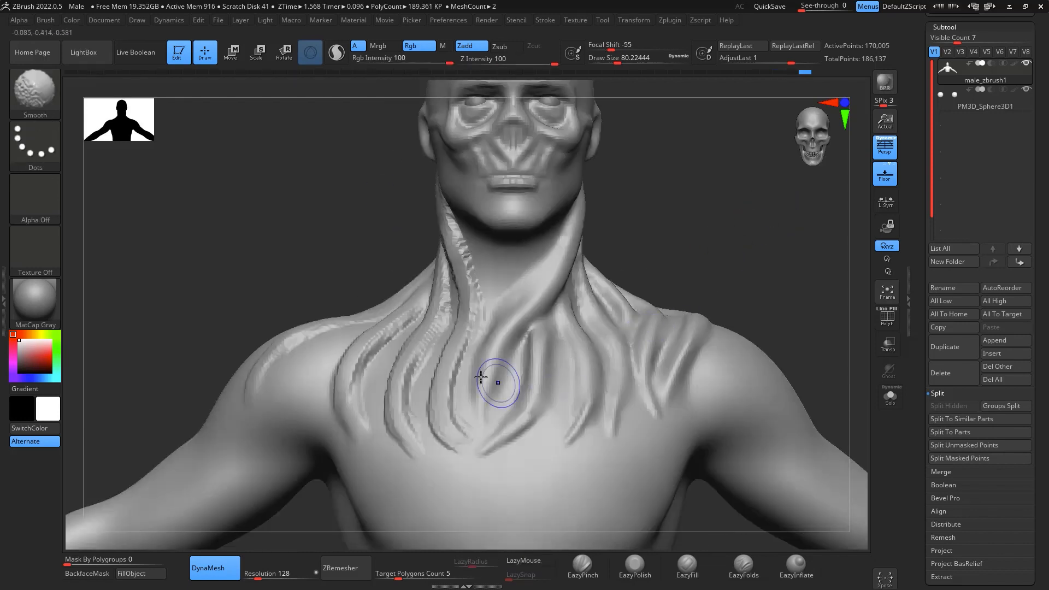
{"action": "left_click_drag", "start_coordinate": [481, 377], "coordinate": [446, 204], "text": "shift"}
{"action": "mouse_move", "coordinate": [765, 204]}
{"action": "left_mouse_down", "text": "ctrl"}
{"action": "mouse_move", "coordinate": [755, 305]}
{"action": "mouse_move", "coordinate": [702, 304]}
{"action": "left_mouse_up", "text": "ctrl"}
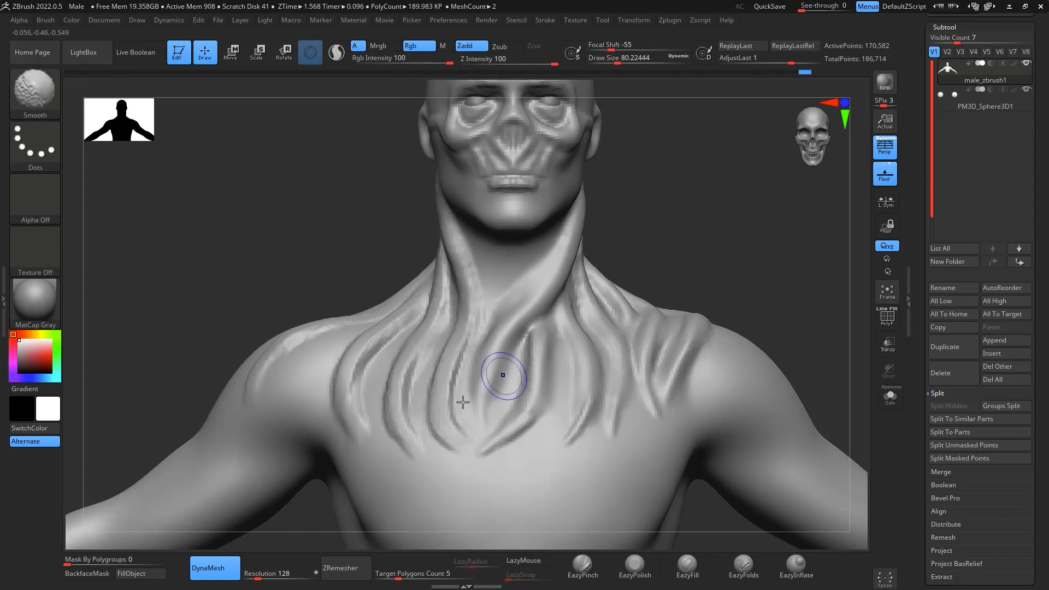
- Build up two strands from the back of the neck down across the right shoulder blade with ClayBuildup
{"action": "left_click_drag", "start_coordinate": [763, 247], "coordinate": [765, 295]}
{"action": "left_click_drag", "start_coordinate": [593, 257], "coordinate": [680, 268]}
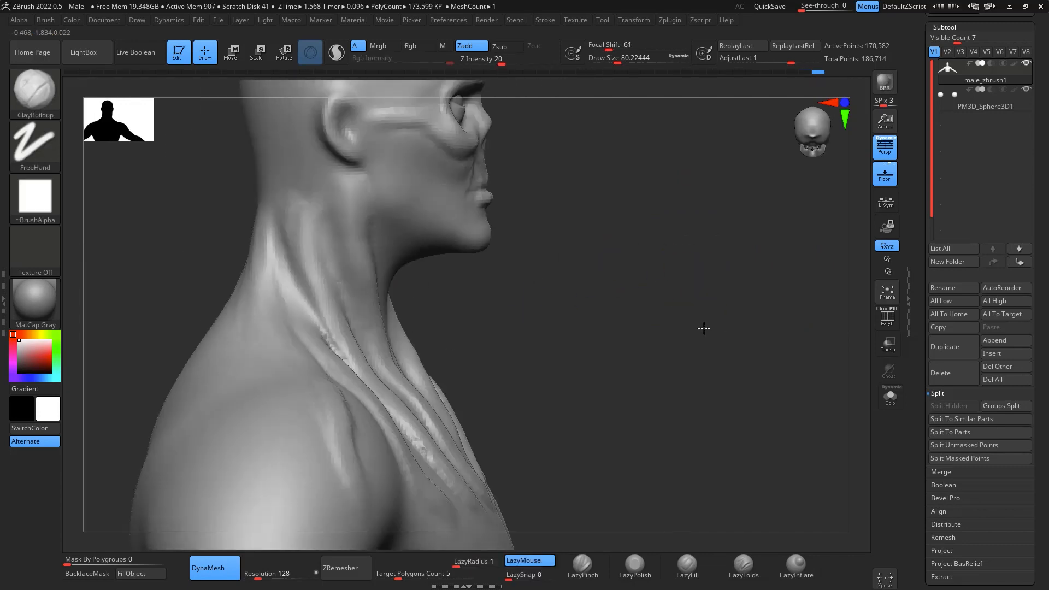
{"action": "mouse_move", "coordinate": [781, 363]}
{"action": "left_mouse_down"}
{"action": "mouse_move", "coordinate": [770, 297]}
{"action": "mouse_move", "coordinate": [733, 270]}
{"action": "left_mouse_up"}
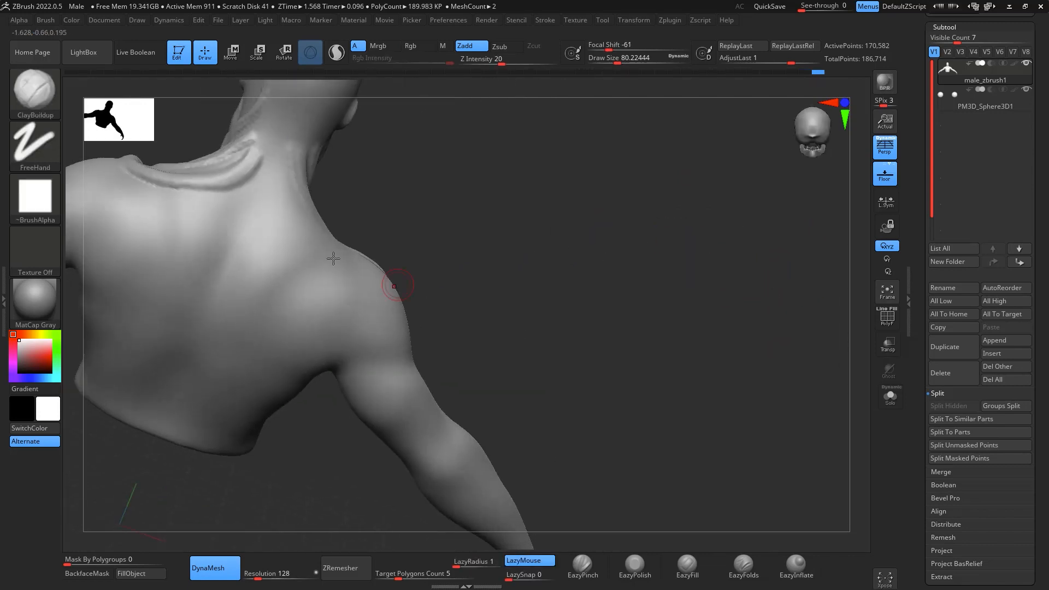
{"action": "mouse_move", "coordinate": [280, 159]}
{"action": "left_mouse_down"}
{"action": "mouse_move", "coordinate": [287, 301]}
{"action": "mouse_move", "coordinate": [274, 262]}
{"action": "mouse_move", "coordinate": [269, 332]}
{"action": "left_mouse_up"}
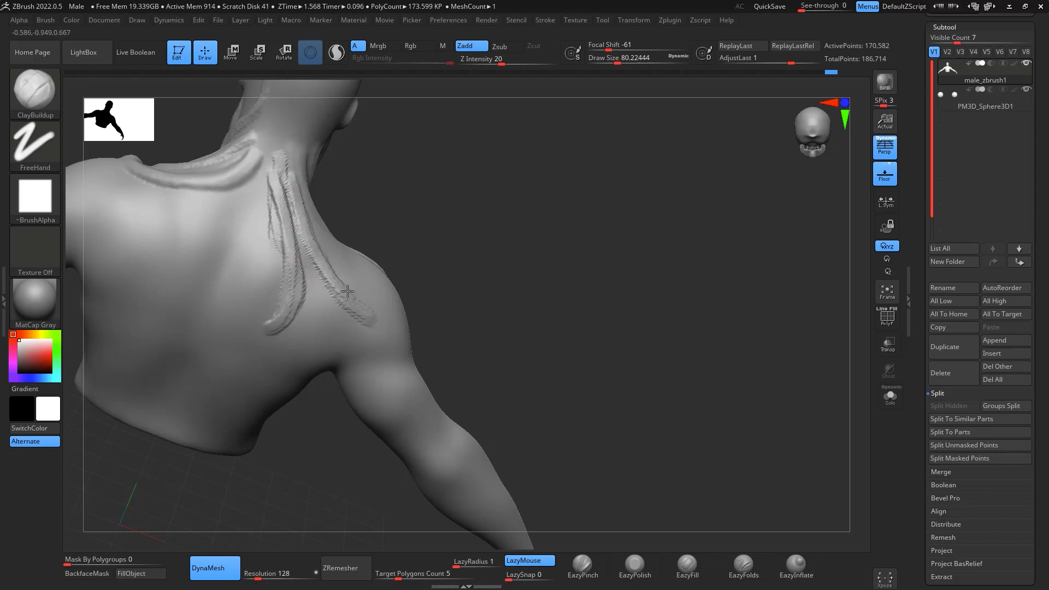
{"action": "left_click_drag", "start_coordinate": [334, 287], "coordinate": [368, 325]}
- Add long strands over the rear of the right shoulder and extend them down onto the upper arm
{"action": "left_click_drag", "start_coordinate": [547, 189], "coordinate": [475, 195]}
{"action": "left_click_drag", "start_coordinate": [358, 237], "coordinate": [432, 363]}
{"action": "left_click_drag", "start_coordinate": [393, 284], "coordinate": [461, 396]}
{"action": "left_click_drag", "start_coordinate": [633, 262], "coordinate": [500, 284]}
{"action": "mouse_move", "coordinate": [712, 307]}
{"action": "left_mouse_down"}
{"action": "mouse_move", "coordinate": [773, 459]}
{"action": "mouse_move", "coordinate": [757, 444]}
{"action": "left_mouse_up"}
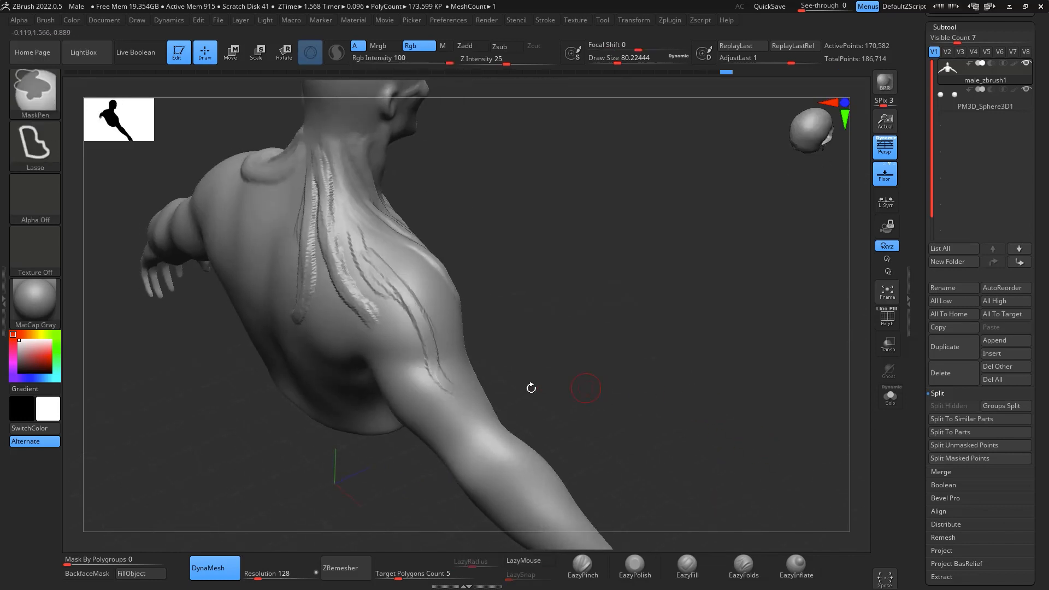
{"action": "left_click_drag", "start_coordinate": [432, 347], "coordinate": [468, 403]}
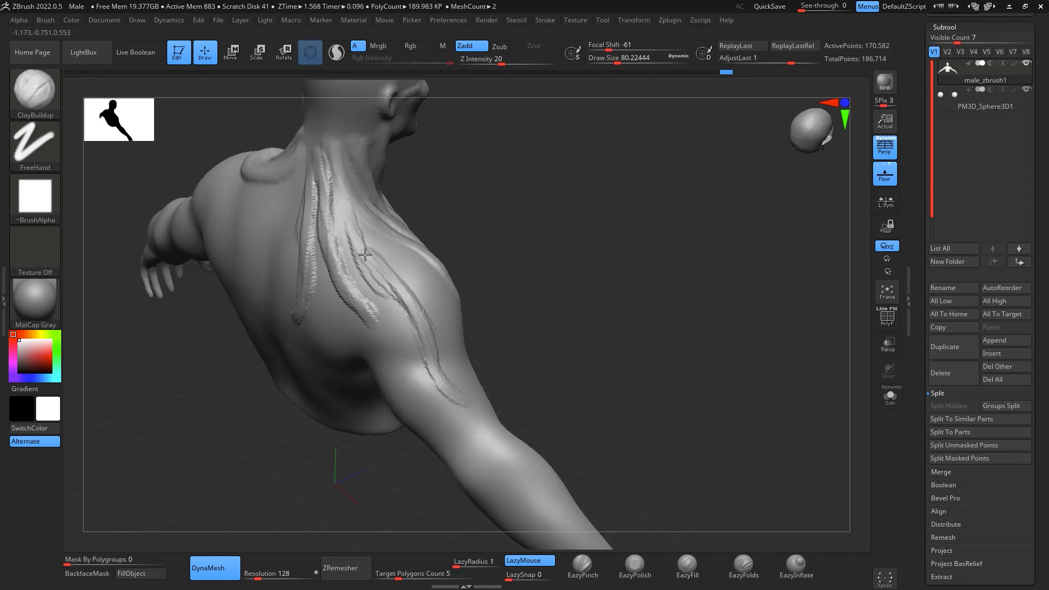
{"action": "left_click_drag", "start_coordinate": [365, 254], "coordinate": [450, 386]}
- Sculpt overlapping strands over the outer and front sides of the right shoulder down to the upper arm
{"action": "left_click_drag", "start_coordinate": [659, 295], "coordinate": [517, 290]}
{"action": "left_click_drag", "start_coordinate": [447, 228], "coordinate": [474, 331]}
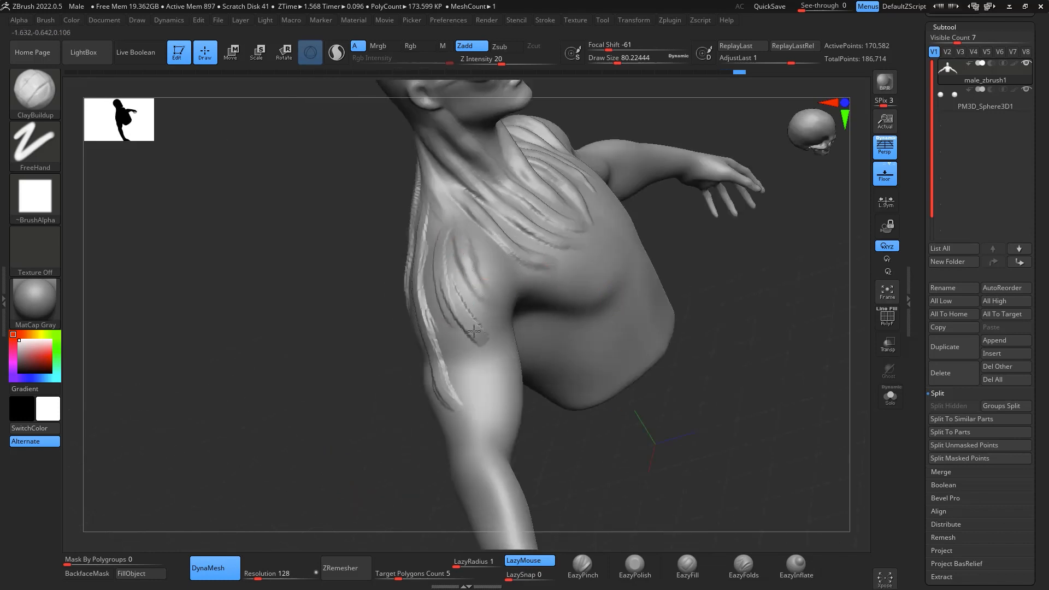
{"action": "mouse_move", "coordinate": [450, 288]}
{"action": "left_mouse_down"}
{"action": "mouse_move", "coordinate": [494, 357]}
{"action": "mouse_move", "coordinate": [476, 330]}
{"action": "mouse_move", "coordinate": [488, 382]}
{"action": "left_mouse_up"}
{"action": "left_click_drag", "start_coordinate": [845, 344], "coordinate": [787, 344]}
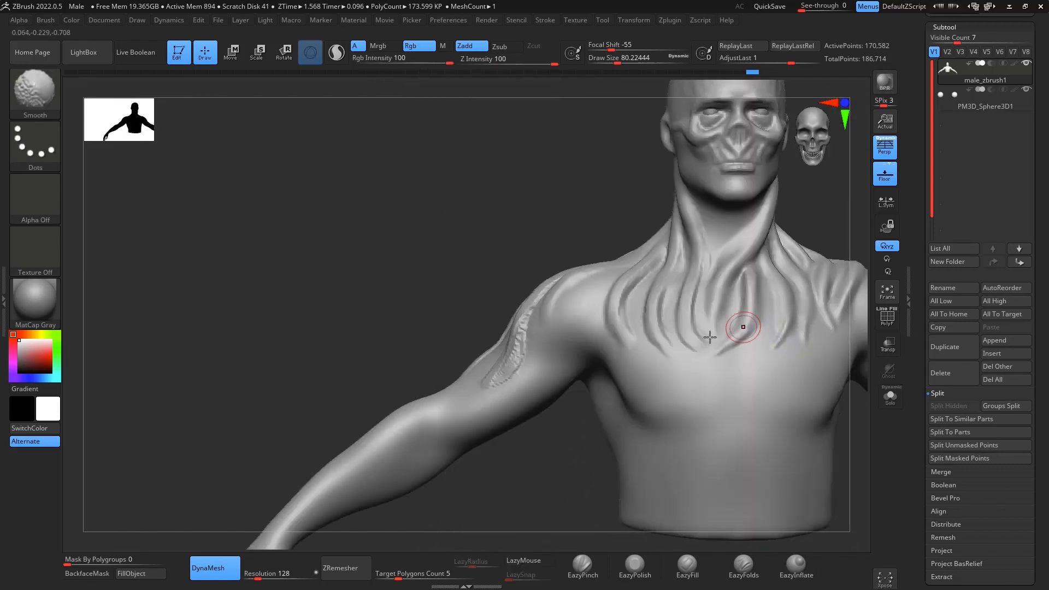
{"action": "left_click_drag", "start_coordinate": [480, 471], "coordinate": [528, 467]}
{"action": "left_click_drag", "start_coordinate": [537, 343], "coordinate": [561, 329]}
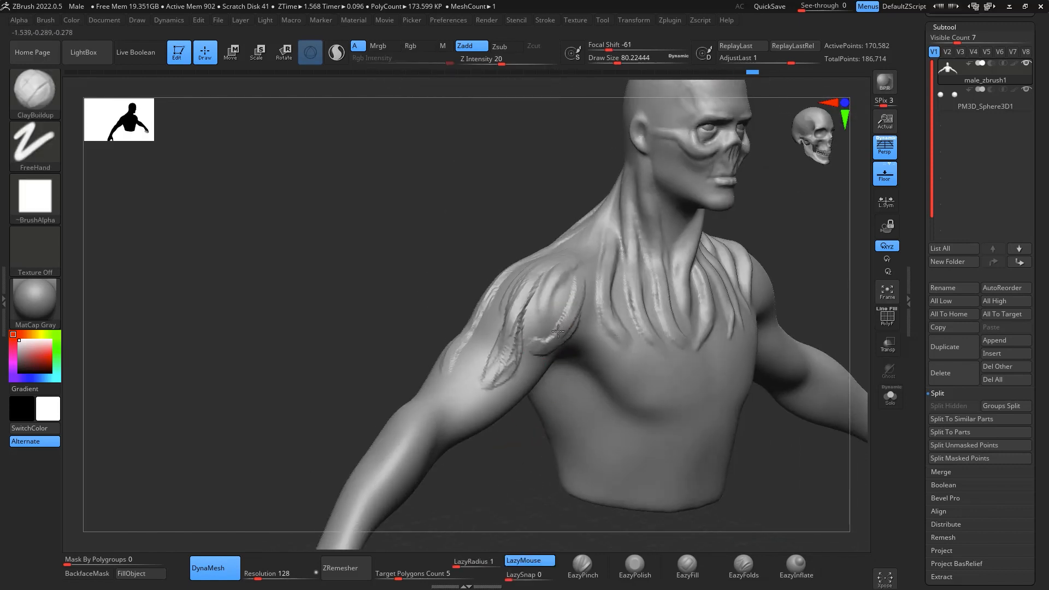
{"action": "left_click_drag", "start_coordinate": [554, 285], "coordinate": [553, 284]}
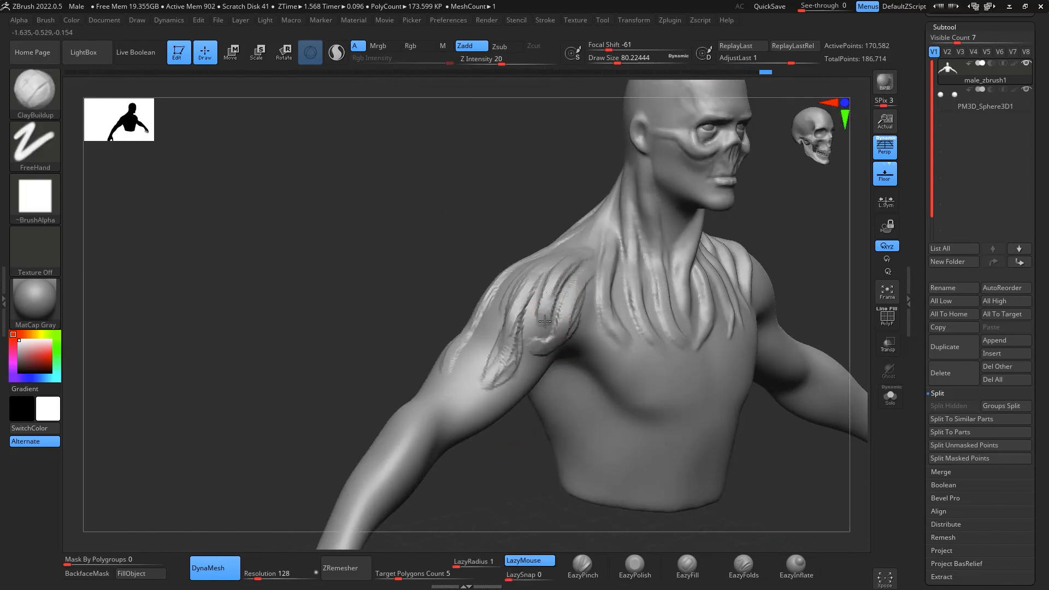
- Smooth the new strands across the right shoulder, upper arm and upper back
{"action": "left_click_drag", "start_coordinate": [836, 462], "coordinate": [795, 457], "text": "shift"}
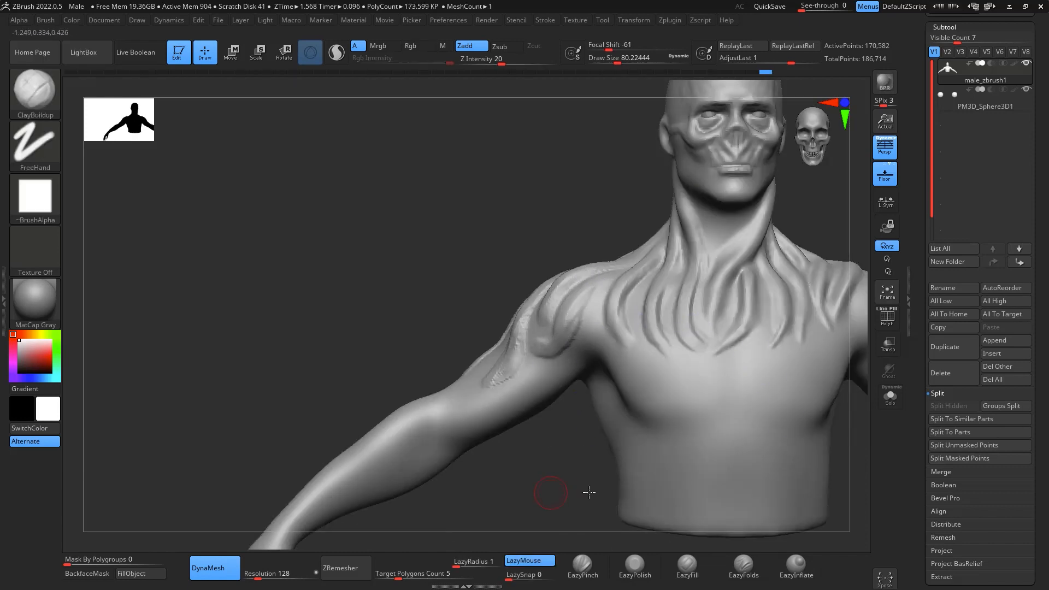
{"action": "left_click_drag", "start_coordinate": [544, 492], "coordinate": [511, 351]}
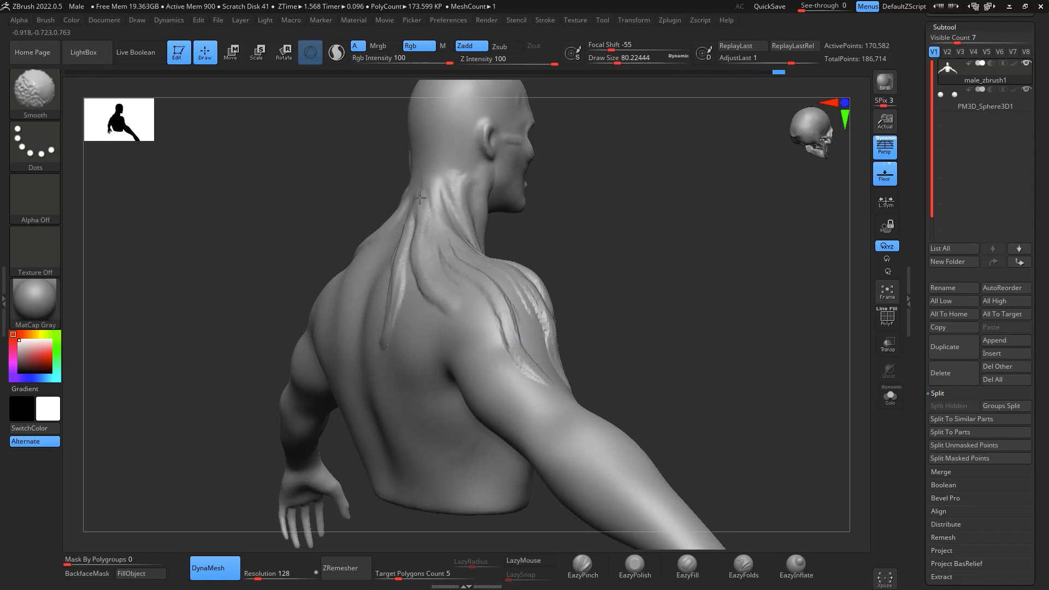
{"action": "left_click_drag", "start_coordinate": [776, 289], "coordinate": [661, 305]}
{"action": "mouse_move", "coordinate": [820, 418]}
{"action": "left_mouse_down", "text": "shift"}
{"action": "mouse_move", "coordinate": [815, 459]}
{"action": "mouse_move", "coordinate": [721, 515]}
{"action": "mouse_move", "coordinate": [713, 369]}
{"action": "mouse_move", "coordinate": [827, 326]}
{"action": "mouse_move", "coordinate": [785, 267]}
{"action": "mouse_move", "coordinate": [794, 293]}
{"action": "mouse_move", "coordinate": [802, 243]}
{"action": "mouse_move", "coordinate": [826, 246]}
{"action": "left_mouse_up", "text": "shift"}
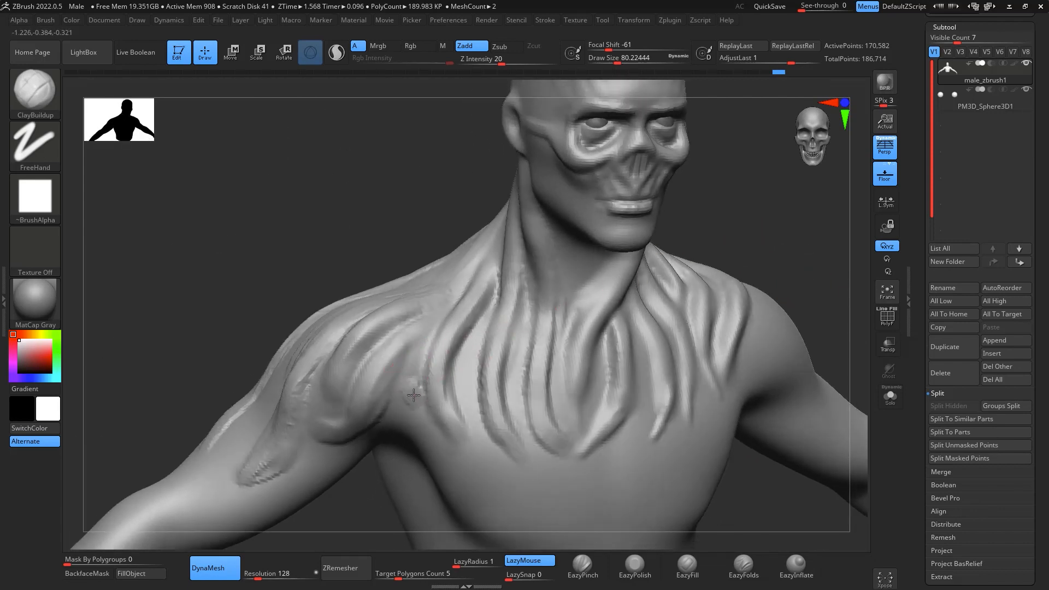
- Add short ClayBuildup strokes in the gaps between the strands on the chest and beside the right armpit
{"action": "left_click_drag", "start_coordinate": [414, 394], "coordinate": [409, 400]}
{"action": "left_click_drag", "start_coordinate": [465, 361], "coordinate": [481, 332]}
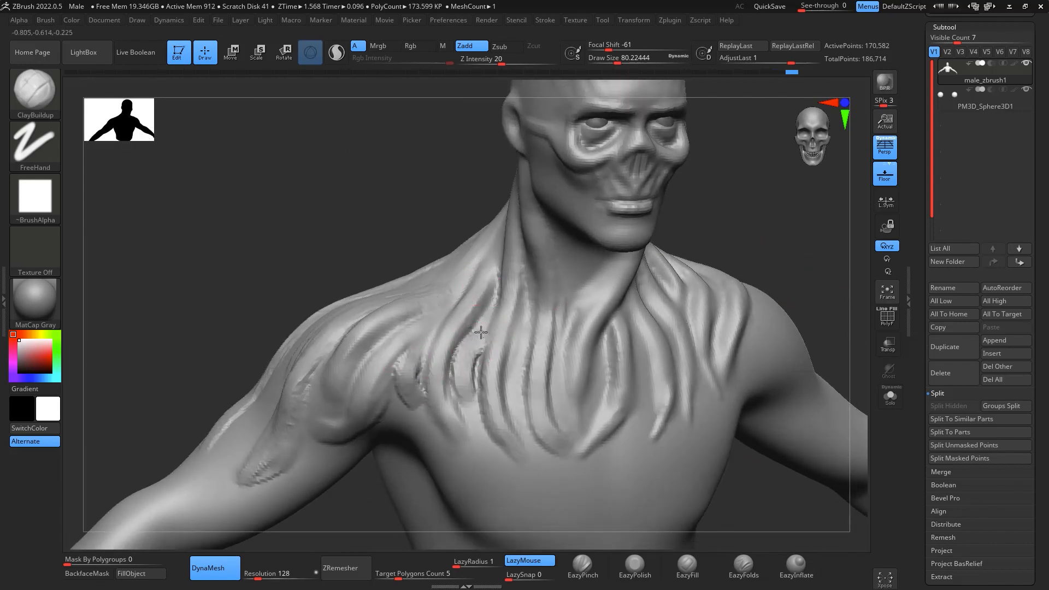
{"action": "left_click_drag", "start_coordinate": [830, 239], "coordinate": [791, 237]}
{"action": "left_click_drag", "start_coordinate": [652, 417], "coordinate": [655, 378]}
{"action": "left_click_drag", "start_coordinate": [655, 378], "coordinate": [649, 402]}
{"action": "left_click_drag", "start_coordinate": [634, 450], "coordinate": [648, 360]}
- Build up and soften strands fanning from the nape down both sides of the upper back and over the left shoulder blade
{"action": "mouse_move", "coordinate": [805, 230]}
{"action": "left_mouse_down"}
{"action": "mouse_move", "coordinate": [812, 206]}
{"action": "mouse_move", "coordinate": [743, 241]}
{"action": "mouse_move", "coordinate": [801, 269]}
{"action": "mouse_move", "coordinate": [766, 277]}
{"action": "mouse_move", "coordinate": [785, 285]}
{"action": "mouse_move", "coordinate": [771, 244]}
{"action": "mouse_move", "coordinate": [698, 193]}
{"action": "left_mouse_up"}
{"action": "left_click_drag", "start_coordinate": [586, 213], "coordinate": [496, 348]}
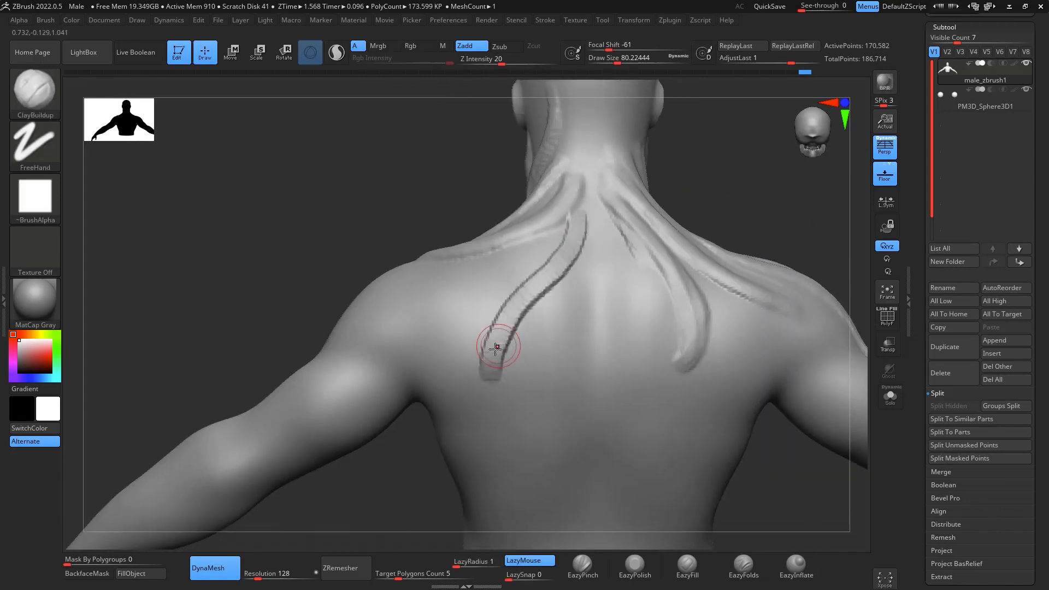
{"action": "mouse_move", "coordinate": [586, 164]}
{"action": "left_mouse_down"}
{"action": "mouse_move", "coordinate": [637, 379]}
{"action": "mouse_move", "coordinate": [637, 344]}
{"action": "left_mouse_up"}
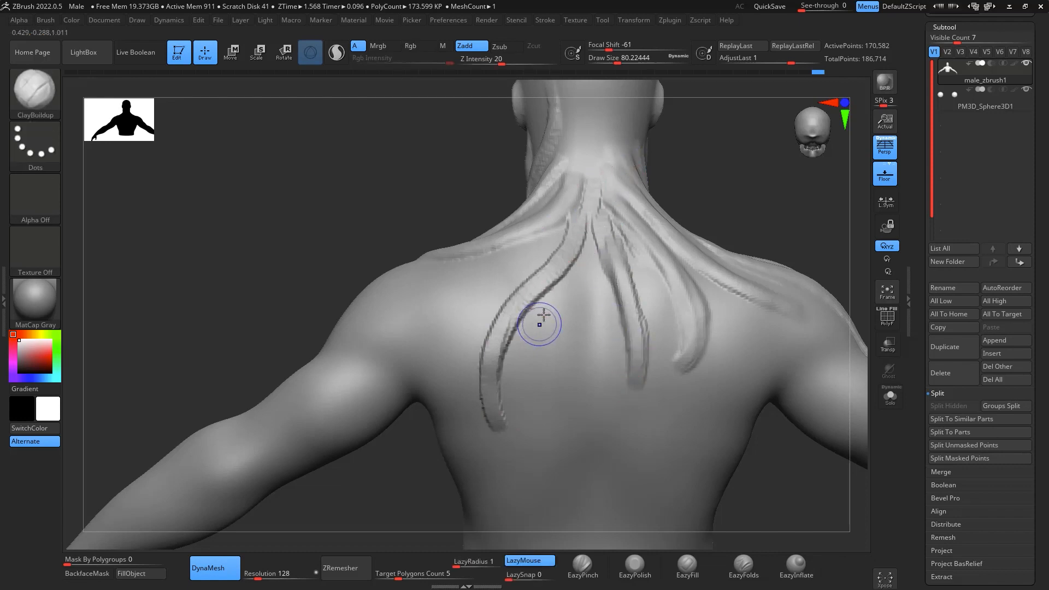
{"action": "left_click_drag", "start_coordinate": [553, 285], "coordinate": [513, 312], "text": "shift"}
{"action": "left_click_drag", "start_coordinate": [533, 247], "coordinate": [416, 355]}
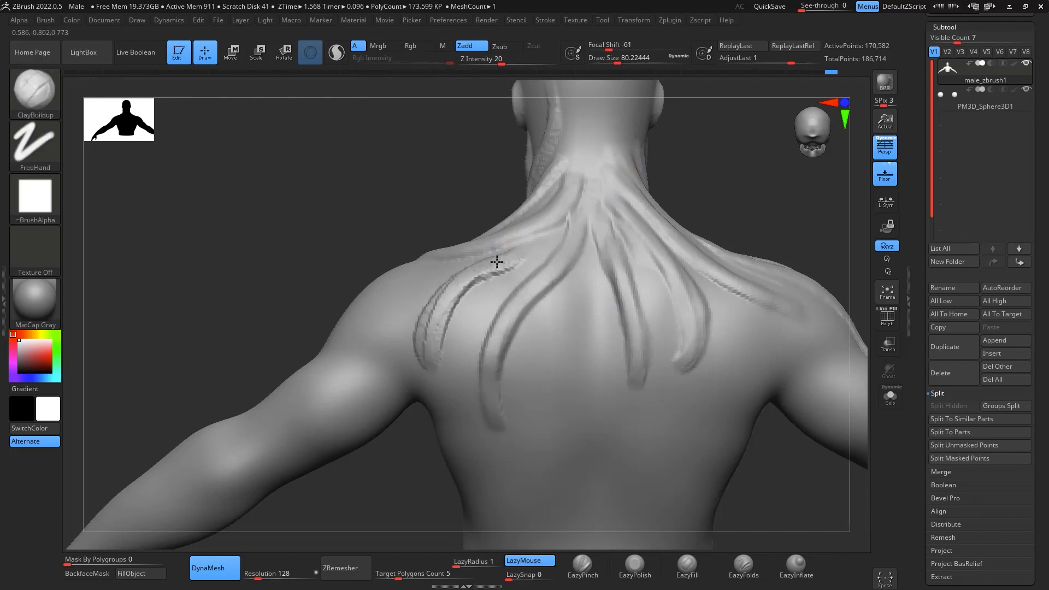
{"action": "left_click_drag", "start_coordinate": [536, 248], "coordinate": [442, 298], "text": "shift"}
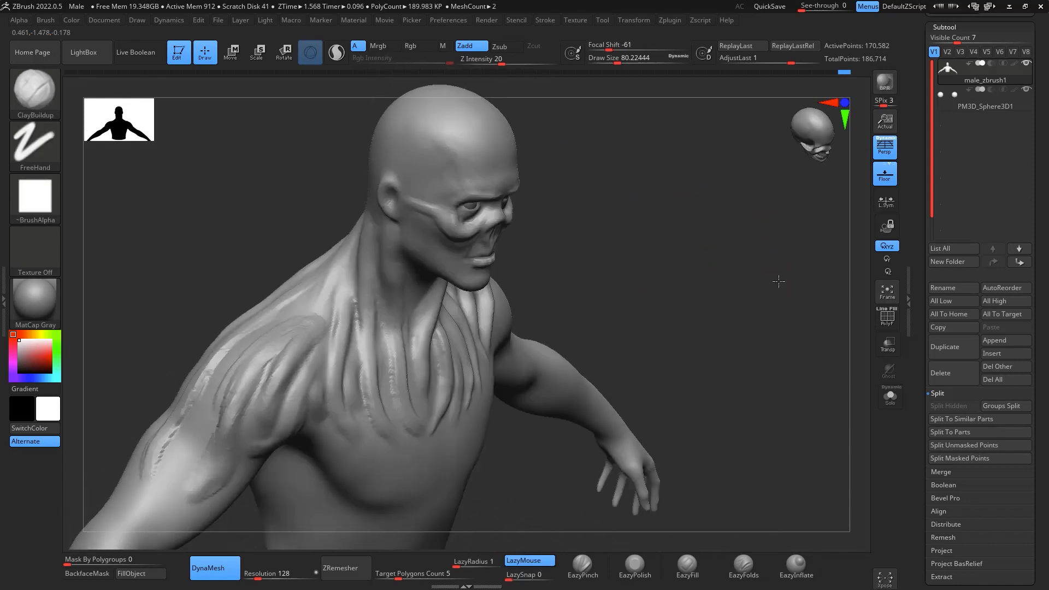
- Set the MaskPen brush's stroke type to FreeHand for masking on the right shoulder
{"action": "left_click_drag", "start_coordinate": [686, 227], "coordinate": [730, 287]}
{"action": "left_click_drag", "start_coordinate": [279, 285], "coordinate": [287, 277], "text": "ctrl"}
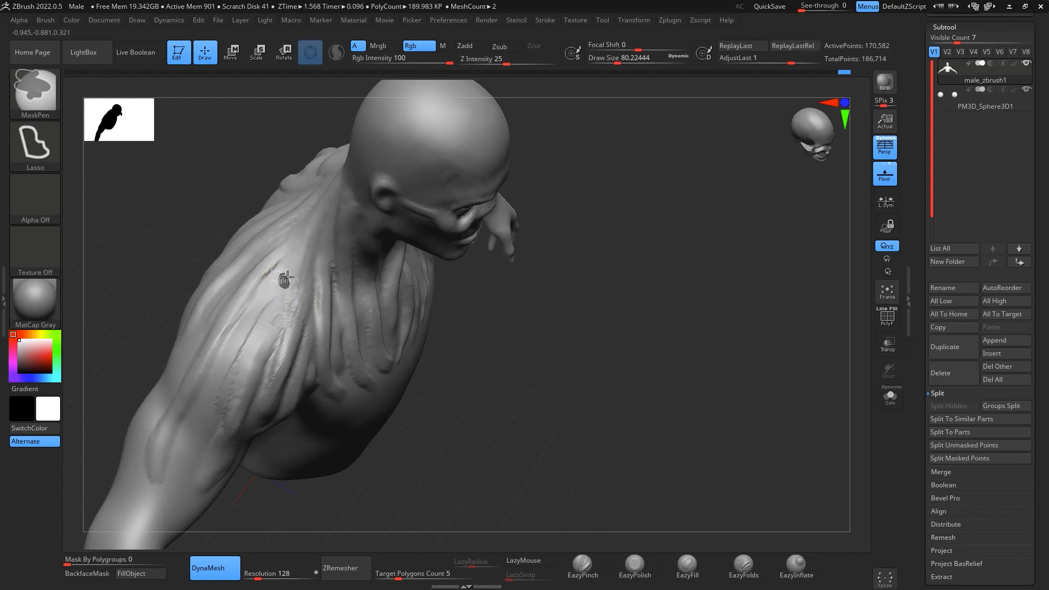
{"action": "left_click", "coordinate": [35, 145]}
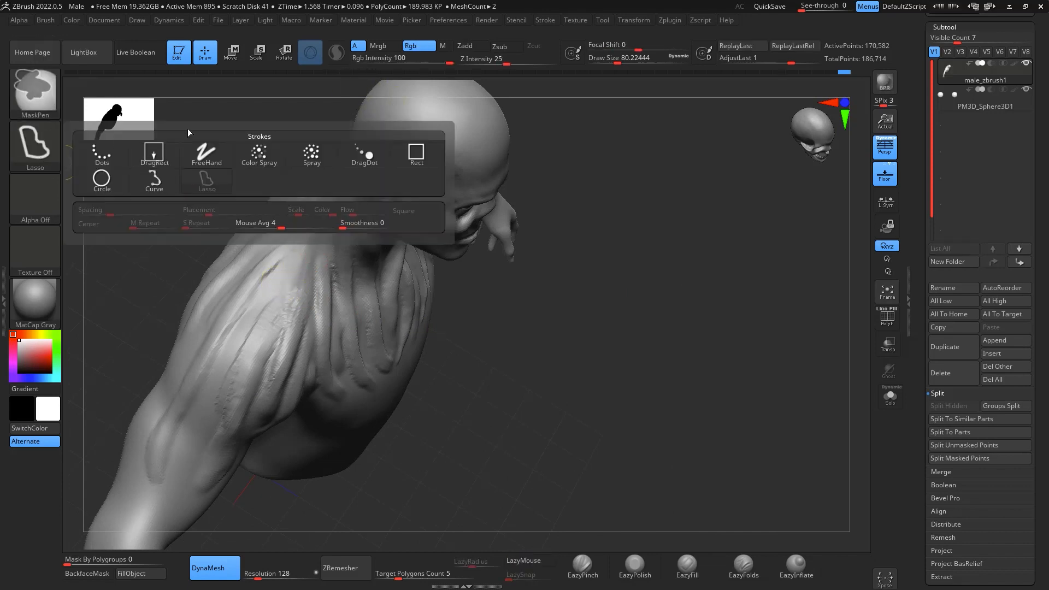
{"action": "left_click", "coordinate": [207, 154]}
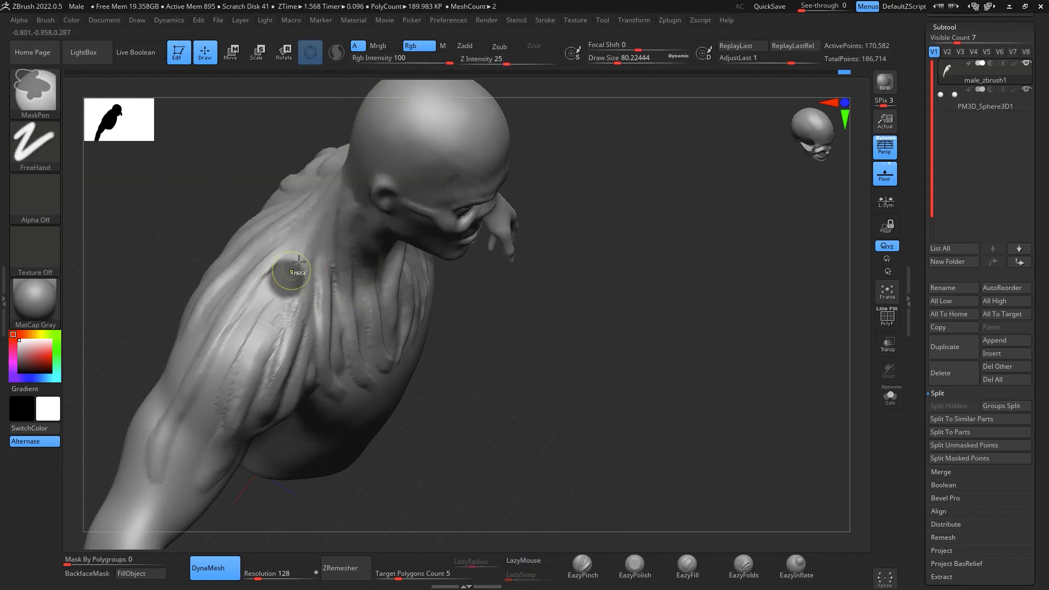
- Clear the trial mask, mask a small round patch on top of the right shoulder and invert the mask
{"action": "left_click_drag", "start_coordinate": [713, 298], "coordinate": [758, 353], "text": "ctrl"}
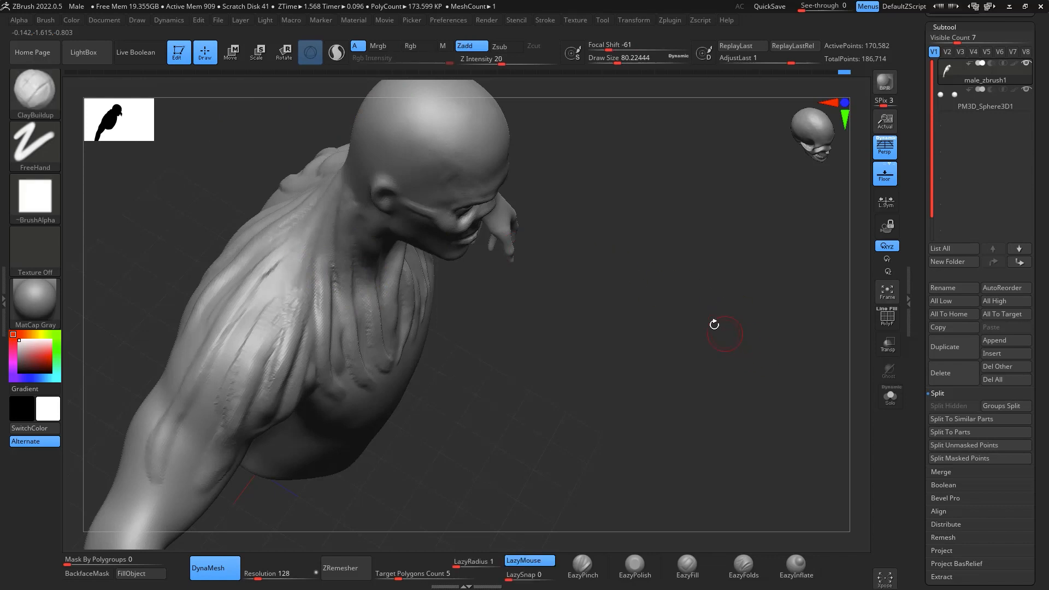
{"action": "left_click", "coordinate": [291, 282], "text": "ctrl"}
{"action": "left_click", "coordinate": [621, 328], "text": "ctrl"}
{"action": "left_click_drag", "start_coordinate": [620, 328], "coordinate": [651, 300]}
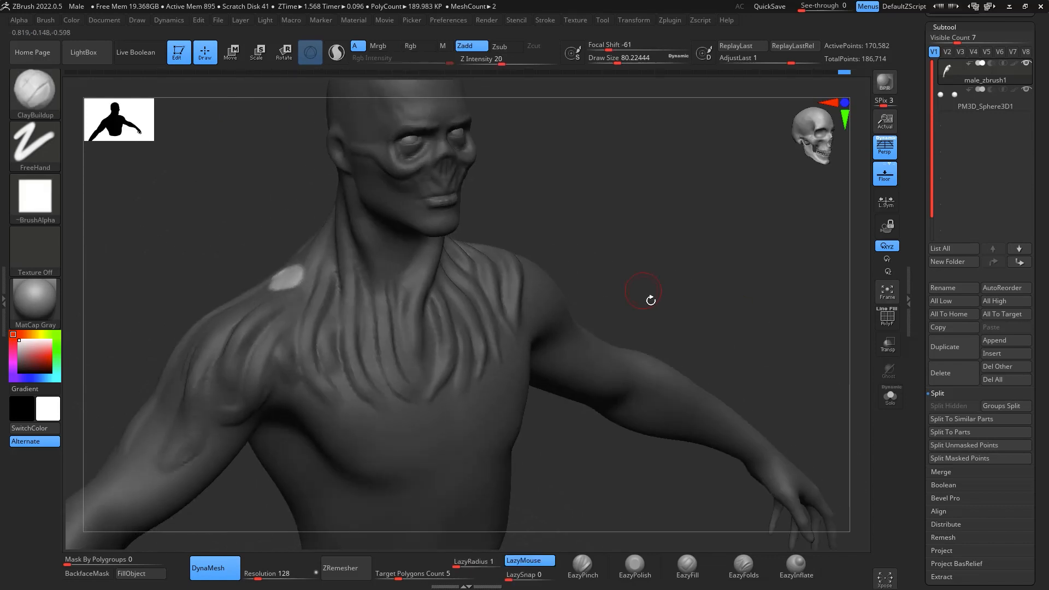
- With the Move brush at Draw Size about 286, pull the unmasked patch on the right shoulder up toward the head as a strand
{"action": "key", "text": "b"}
{"action": "key", "text": "m"}
{"action": "key", "text": "v"}
{"action": "key", "text": "space"}
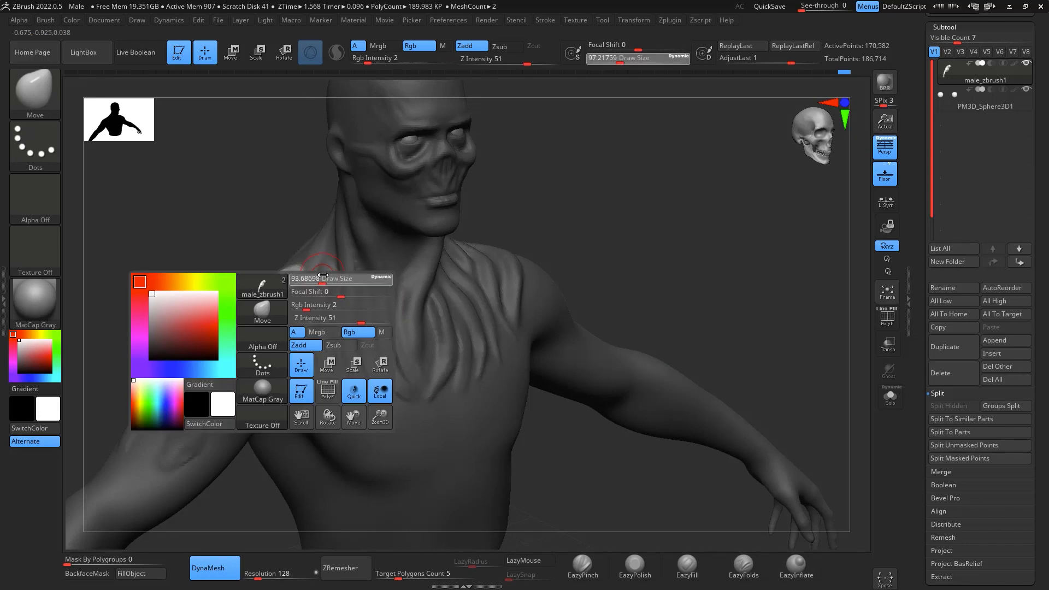
{"action": "left_click_drag", "start_coordinate": [344, 279], "coordinate": [343, 279]}
{"action": "left_click_drag", "start_coordinate": [327, 163], "coordinate": [366, 97]}
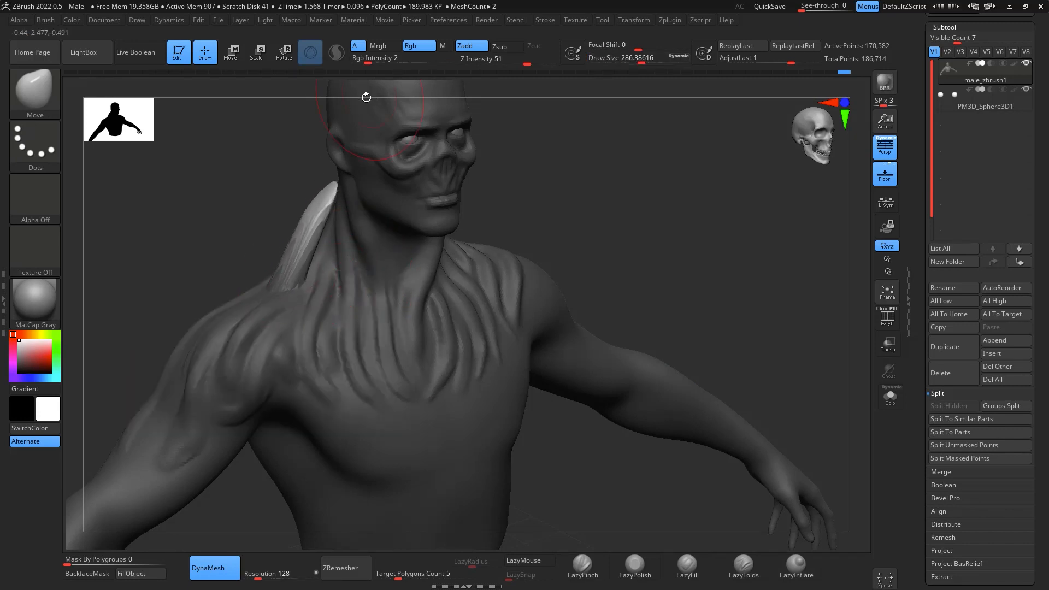
- Seat the strand's tip against the back of the head, clear the mask and remesh the body with DynaMesh at resolution 128
{"action": "left_click_drag", "start_coordinate": [514, 204], "coordinate": [442, 230]}
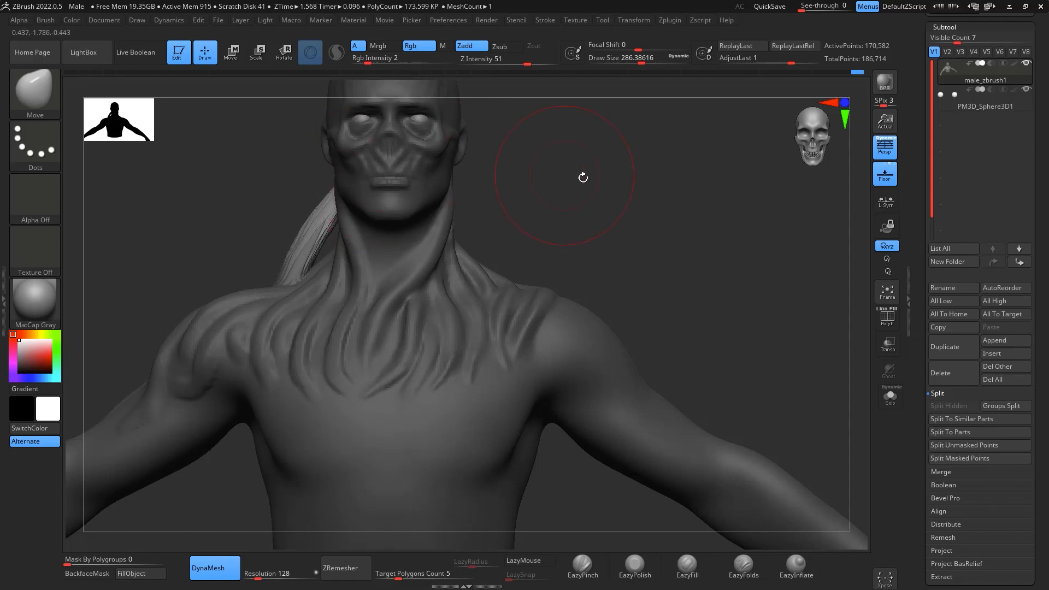
{"action": "left_click_drag", "start_coordinate": [583, 178], "coordinate": [368, 236]}
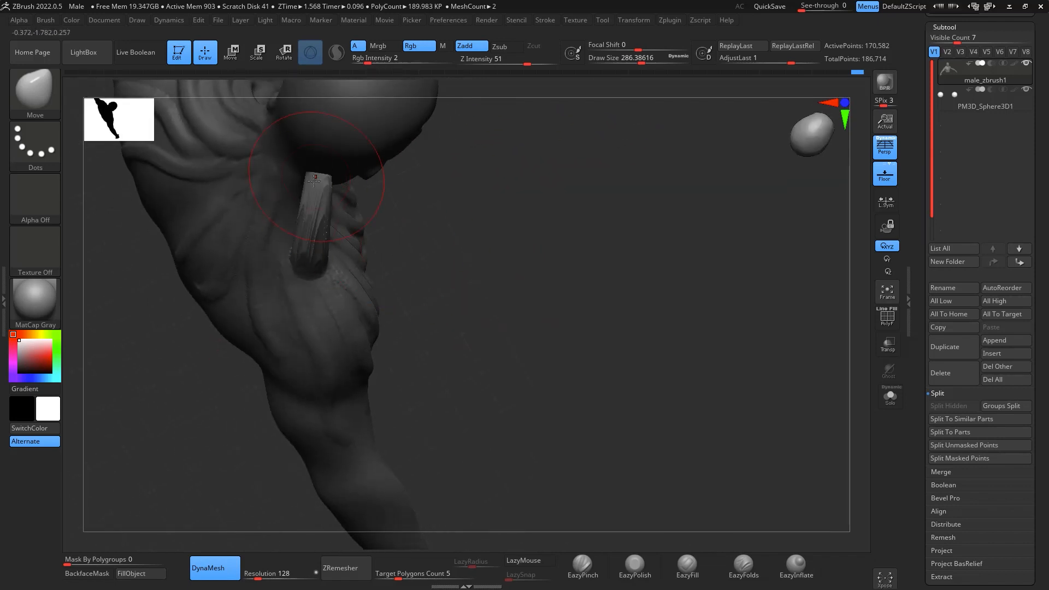
{"action": "mouse_move", "coordinate": [641, 276]}
{"action": "left_mouse_down"}
{"action": "mouse_move", "coordinate": [691, 235]}
{"action": "mouse_move", "coordinate": [750, 272]}
{"action": "mouse_move", "coordinate": [740, 243]}
{"action": "mouse_move", "coordinate": [673, 208]}
{"action": "left_mouse_up"}
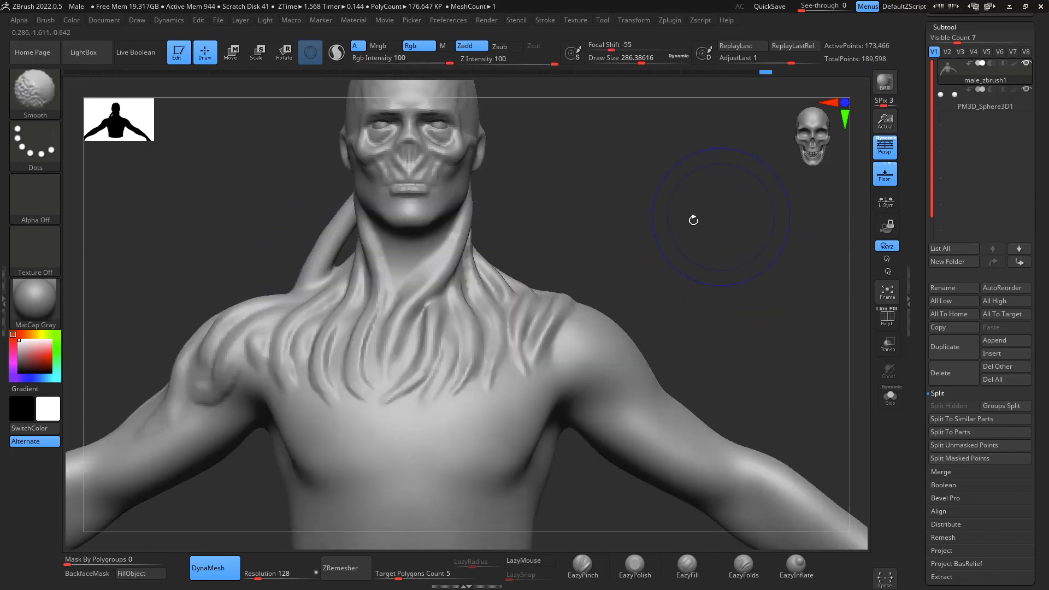
{"action": "mouse_move", "coordinate": [704, 269]}
{"action": "left_mouse_down"}
{"action": "mouse_move", "coordinate": [822, 255]}
{"action": "mouse_move", "coordinate": [773, 195]}
{"action": "mouse_move", "coordinate": [772, 205]}
{"action": "left_mouse_up"}
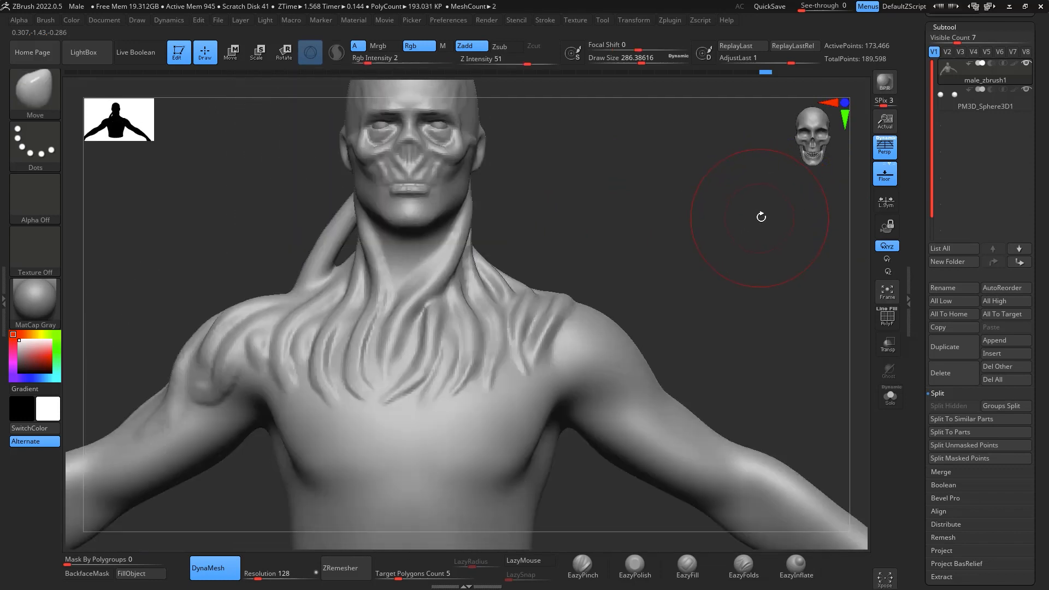
- Adjust the curve of the free strand between the right shoulder and the head with the Move brush
{"action": "left_click_drag", "start_coordinate": [312, 278], "coordinate": [330, 238]}
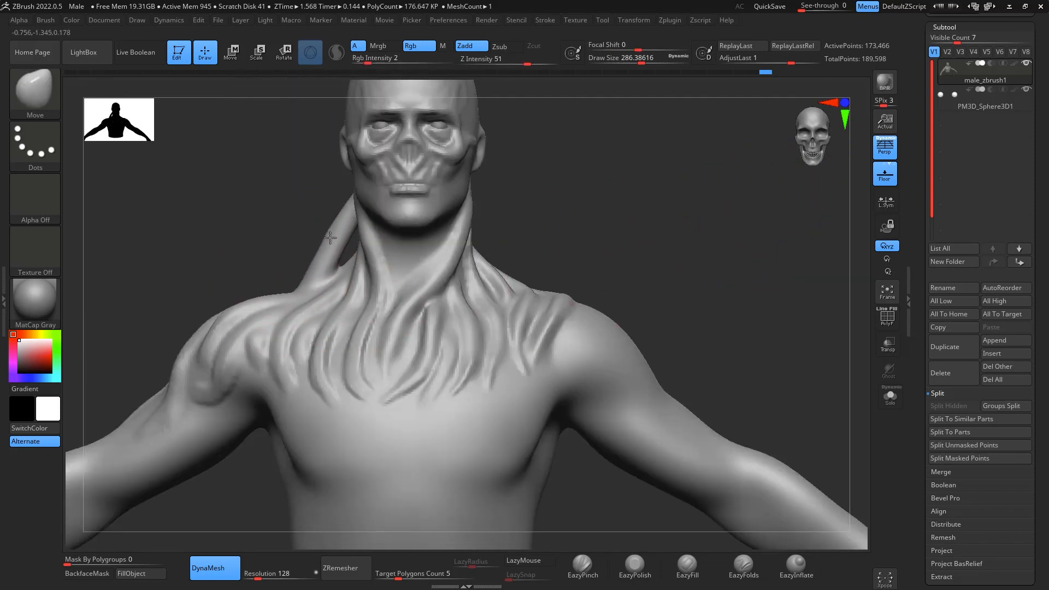
{"action": "left_click_drag", "start_coordinate": [676, 215], "coordinate": [750, 232]}
{"action": "left_click_drag", "start_coordinate": [330, 248], "coordinate": [339, 252]}
{"action": "left_click_drag", "start_coordinate": [653, 204], "coordinate": [602, 219], "text": "shift"}
- Reduce the Draw Size to about 140 and touch up the middle of the strand on the right side of the neck
{"action": "key", "text": "space"}
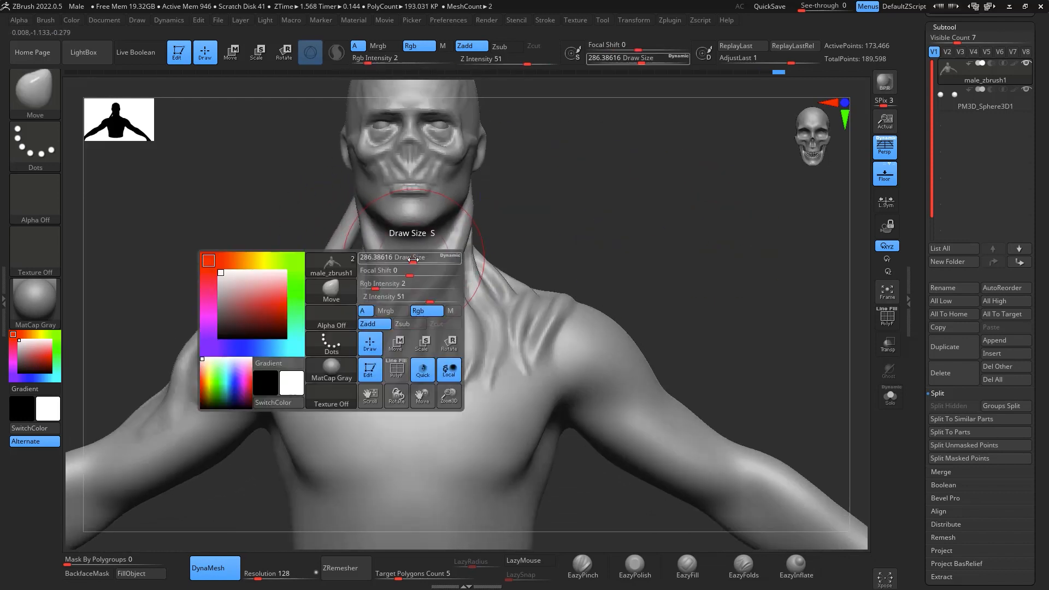
{"action": "left_click_drag", "start_coordinate": [412, 257], "coordinate": [392, 256]}
{"action": "key", "text": "shift"}
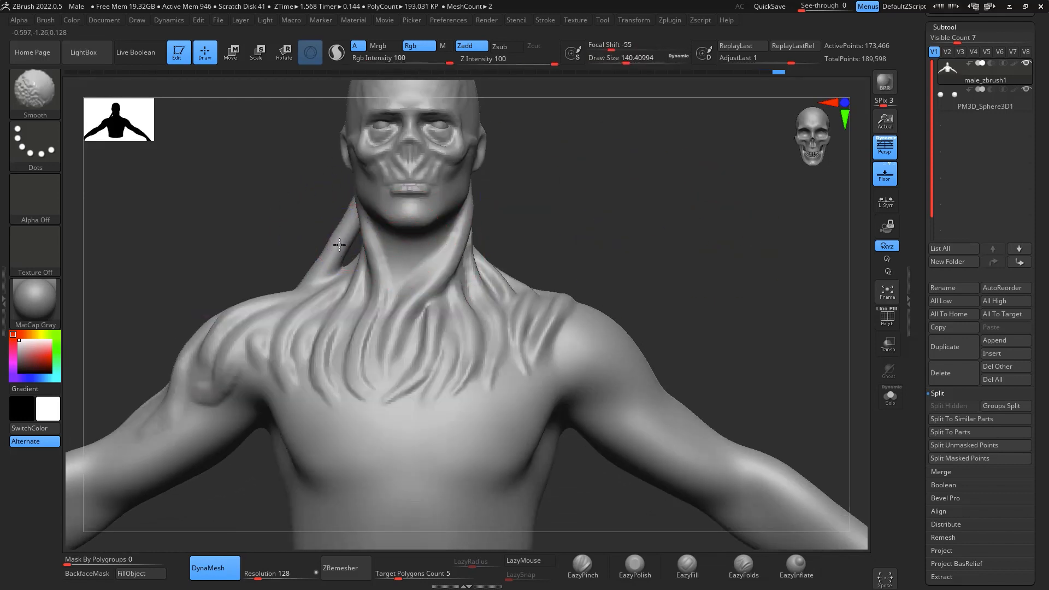
{"action": "left_click_drag", "start_coordinate": [322, 256], "coordinate": [343, 258], "text": "shift"}
{"action": "left_click_drag", "start_coordinate": [779, 261], "coordinate": [771, 202], "text": "alt"}
{"action": "mouse_move", "coordinate": [771, 219]}
{"action": "left_mouse_down"}
{"action": "mouse_move", "coordinate": [838, 251]}
{"action": "mouse_move", "coordinate": [764, 276]}
{"action": "mouse_move", "coordinate": [764, 263]}
{"action": "mouse_move", "coordinate": [697, 268]}
{"action": "left_mouse_up"}
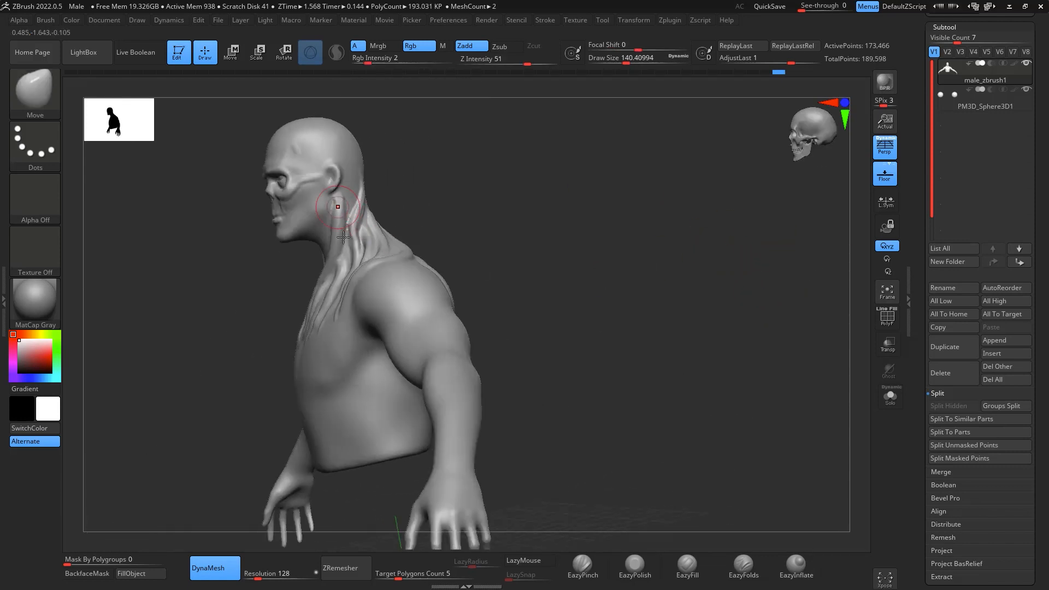
{"action": "left_click_drag", "start_coordinate": [345, 224], "coordinate": [336, 221]}
{"action": "mouse_move", "coordinate": [615, 243]}
{"action": "left_mouse_down"}
{"action": "mouse_move", "coordinate": [689, 267]}
{"action": "mouse_move", "coordinate": [683, 242]}
{"action": "mouse_move", "coordinate": [686, 270]}
{"action": "mouse_move", "coordinate": [712, 251]}
{"action": "mouse_move", "coordinate": [629, 257]}
{"action": "mouse_move", "coordinate": [717, 281]}
{"action": "mouse_move", "coordinate": [731, 275]}
{"action": "left_mouse_up"}
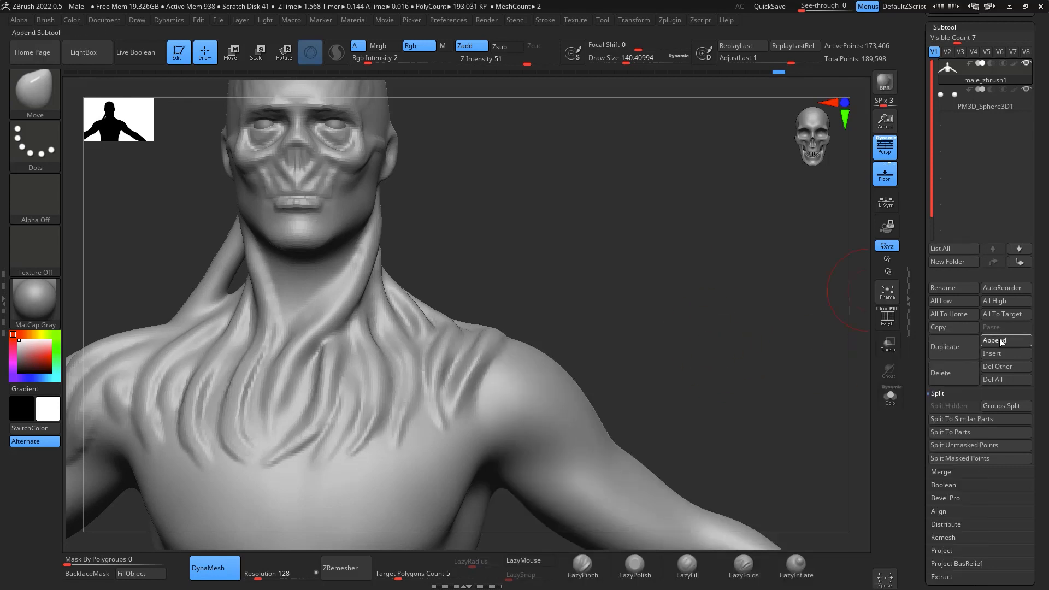
- Append a sphere as a new subtool and make it the active subtool
{"action": "left_click", "coordinate": [999, 340]}
{"action": "left_click", "coordinate": [524, 407]}
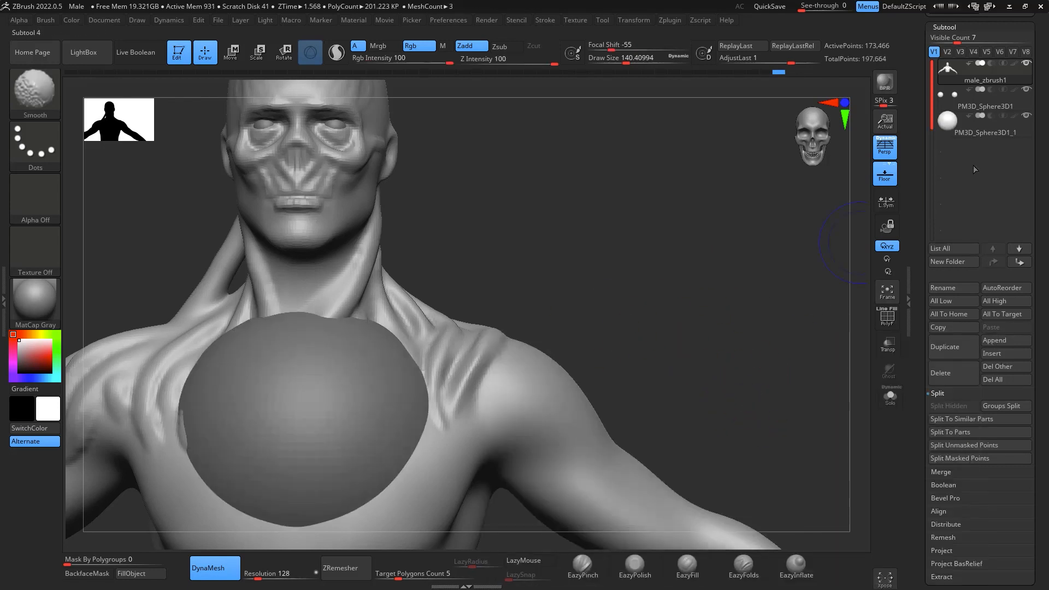
{"action": "left_click_drag", "start_coordinate": [830, 240], "coordinate": [783, 311], "text": "alt"}
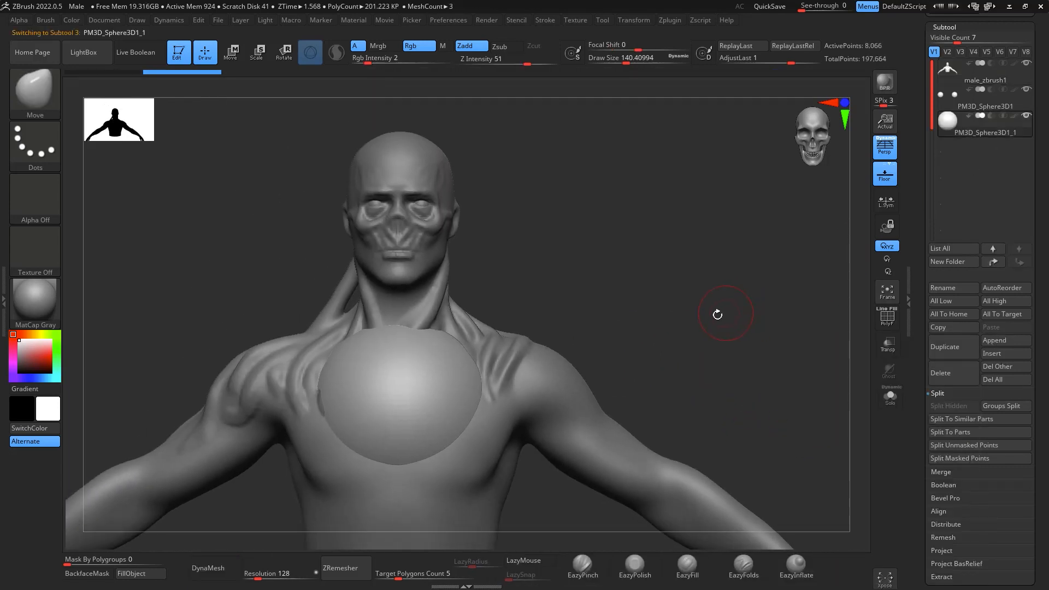
- Shrink the sphere, stretch it vertically into a thin spindle and place it beside the left side of the neck above the shoulder
{"action": "key", "text": "w"}
{"action": "left_click_drag", "start_coordinate": [443, 375], "coordinate": [646, 240]}
{"action": "left_click_drag", "start_coordinate": [605, 282], "coordinate": [583, 169]}
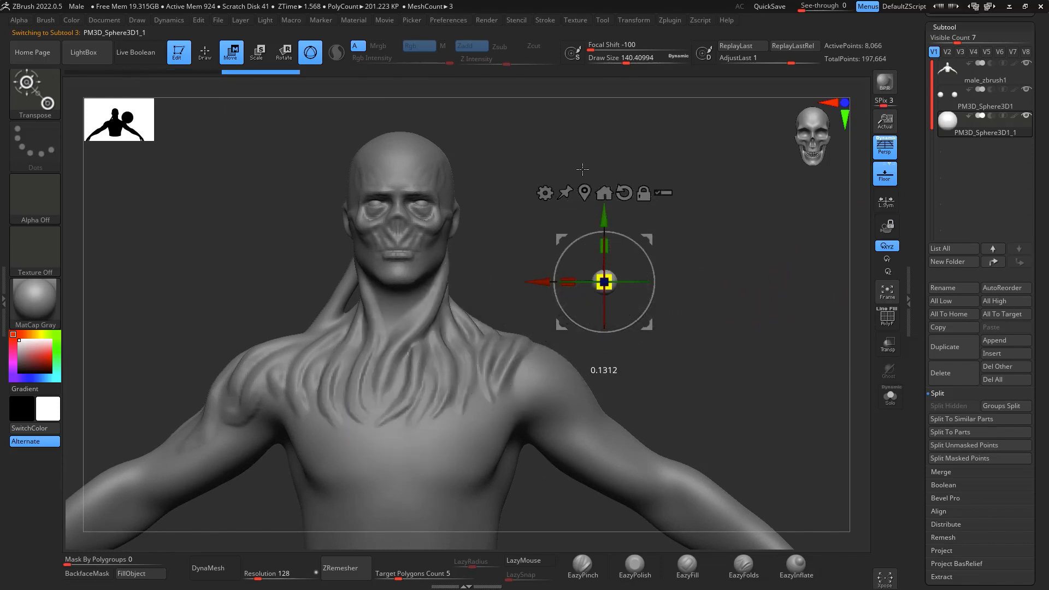
{"action": "left_click_drag", "start_coordinate": [606, 245], "coordinate": [614, 169]}
{"action": "left_click_drag", "start_coordinate": [642, 237], "coordinate": [518, 237]}
{"action": "left_click_drag", "start_coordinate": [678, 235], "coordinate": [601, 228]}
{"action": "left_click_drag", "start_coordinate": [485, 284], "coordinate": [486, 271]}
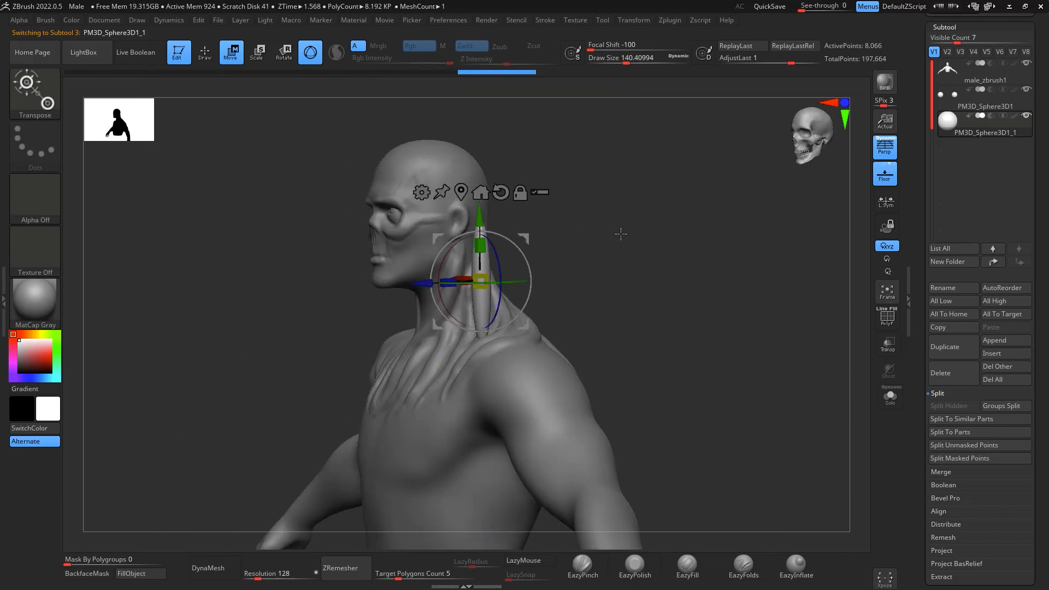
{"action": "left_click_drag", "start_coordinate": [621, 231], "coordinate": [736, 242], "text": "shift"}
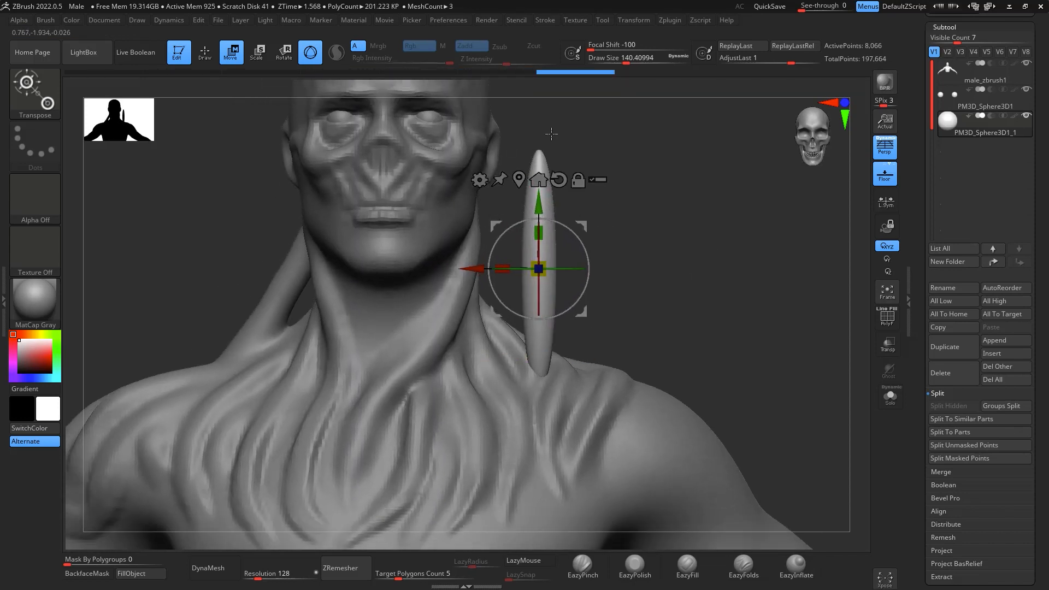
{"action": "left_click", "coordinate": [480, 180]}
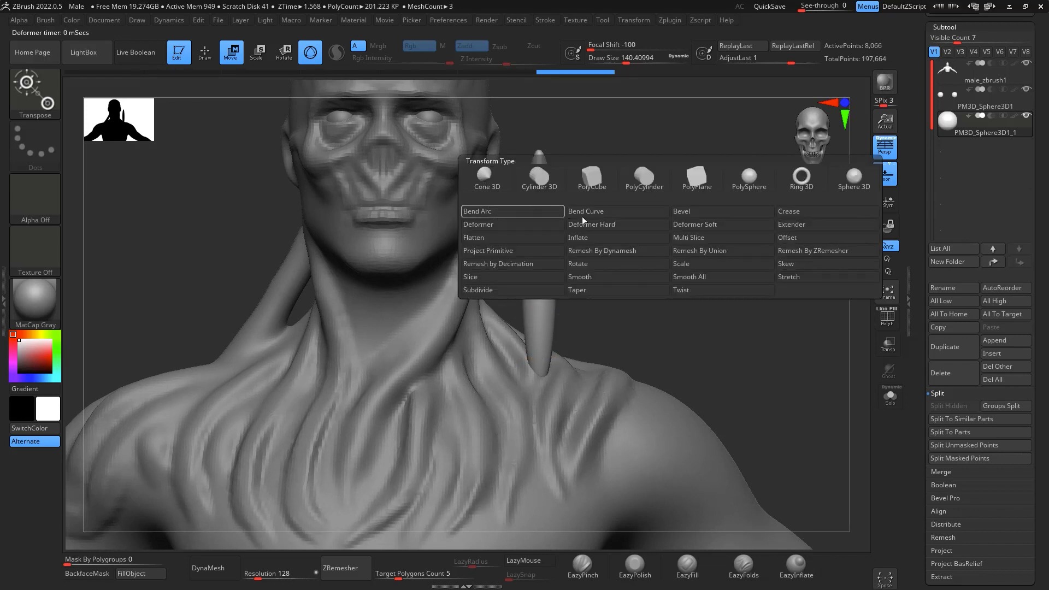
{"action": "left_click", "coordinate": [602, 212]}
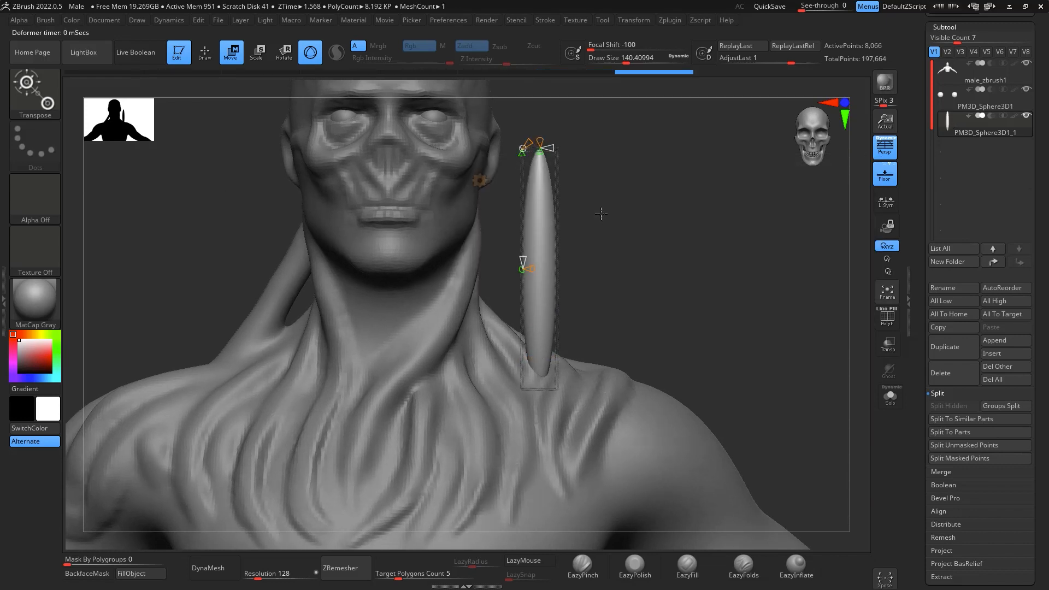
{"action": "key", "text": "q"}
{"action": "key", "text": "w"}
- Apply the Bend Curve deformer to the spindle, add control points along it and bend its upper end in behind the jaw
{"action": "left_click", "coordinate": [480, 180]}
{"action": "left_click", "coordinate": [600, 211]}
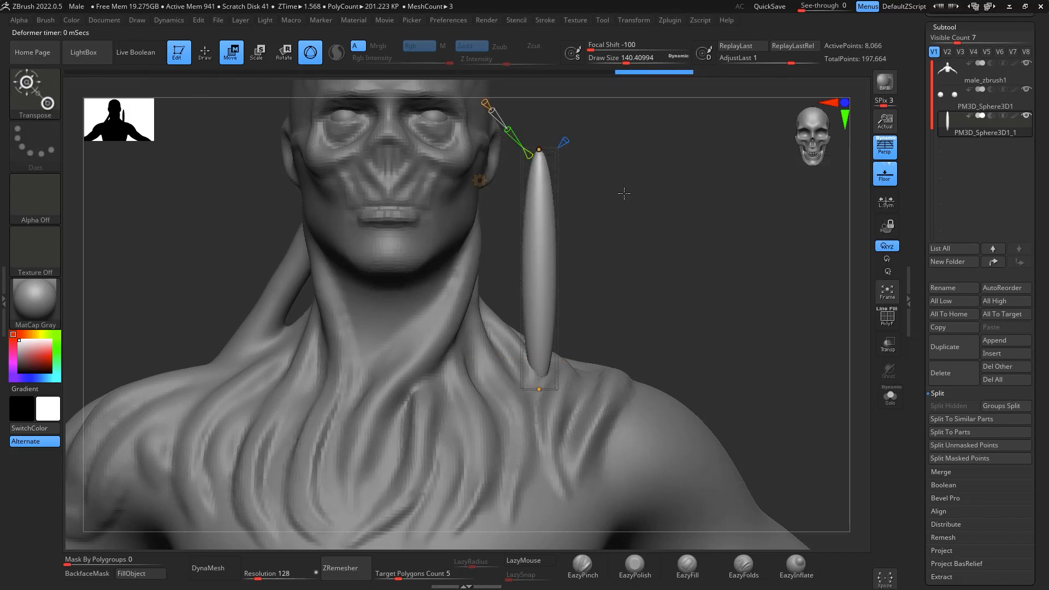
{"action": "left_click_drag", "start_coordinate": [595, 157], "coordinate": [531, 285], "text": "alt"}
{"action": "left_click_drag", "start_coordinate": [600, 263], "coordinate": [516, 346]}
{"action": "left_click_drag", "start_coordinate": [685, 302], "coordinate": [725, 210]}
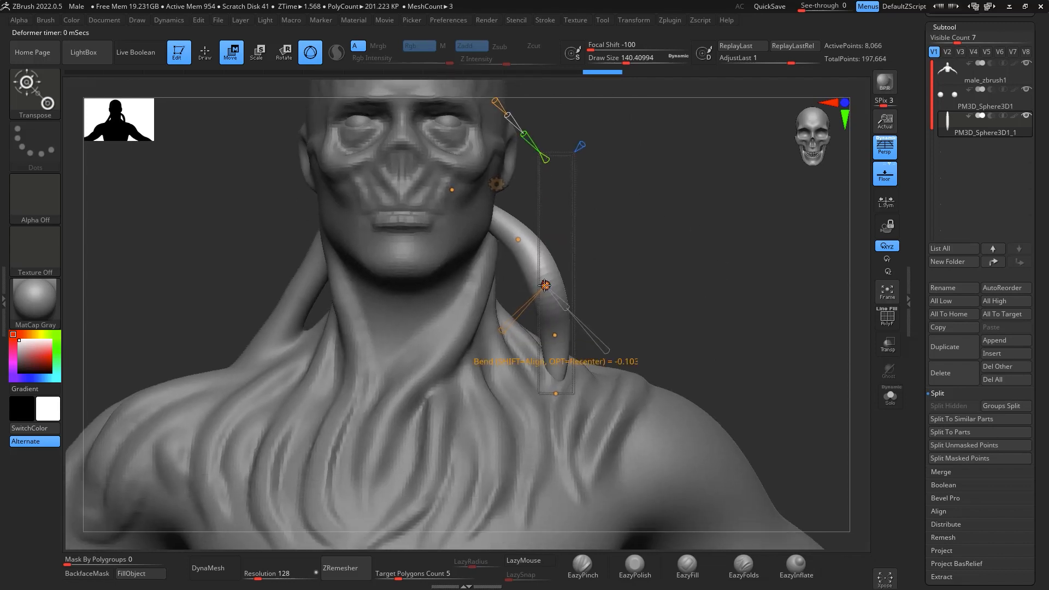
- Pull the spindle's middle and lower curve points in toward the neck and extend its bottom end into the left shoulder
{"action": "left_click_drag", "start_coordinate": [545, 286], "coordinate": [509, 325]}
{"action": "left_click_drag", "start_coordinate": [513, 243], "coordinate": [509, 242]}
{"action": "left_click_drag", "start_coordinate": [551, 339], "coordinate": [525, 360]}
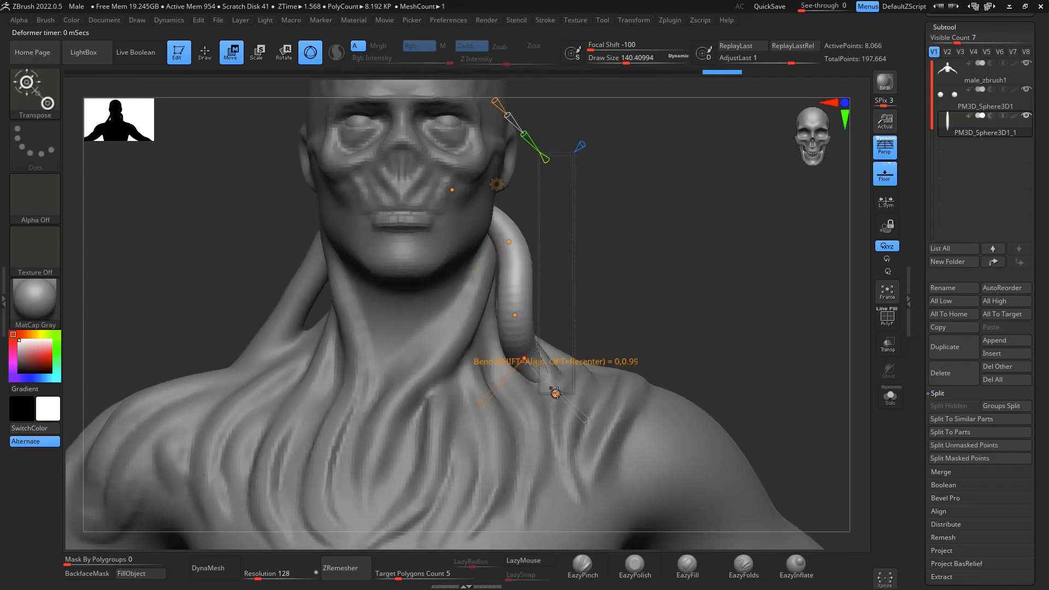
{"action": "left_click_drag", "start_coordinate": [556, 394], "coordinate": [557, 411]}
- From a three-quarter view, thin the bent spindle along its length and shift its upper end back behind the jaw
{"action": "left_click_drag", "start_coordinate": [581, 357], "coordinate": [596, 309]}
{"action": "left_click_drag", "start_coordinate": [533, 360], "coordinate": [555, 379]}
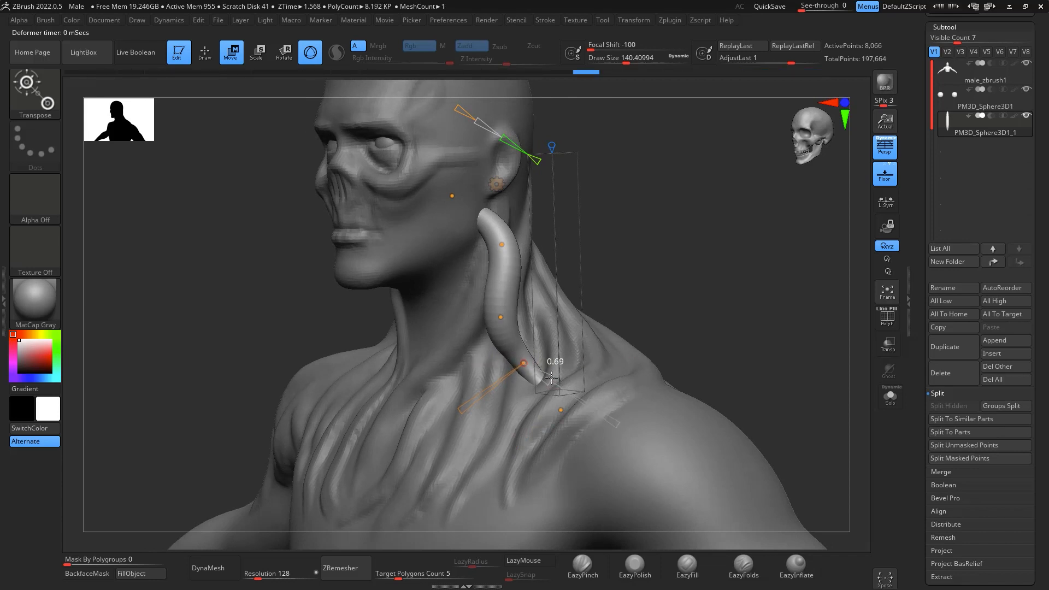
{"action": "left_click_drag", "start_coordinate": [535, 338], "coordinate": [515, 327]}
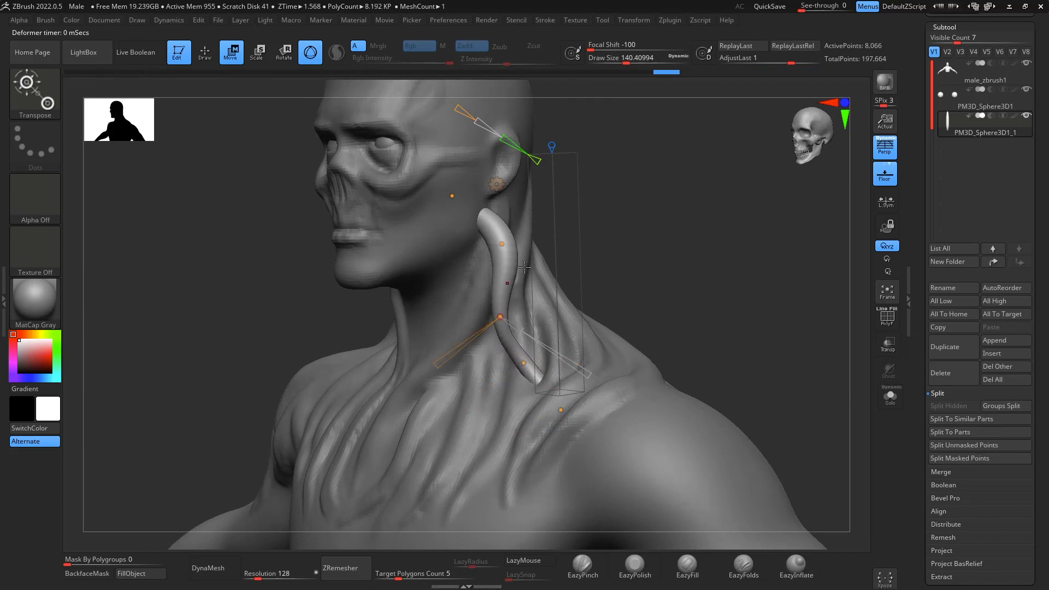
{"action": "left_click_drag", "start_coordinate": [527, 262], "coordinate": [506, 244]}
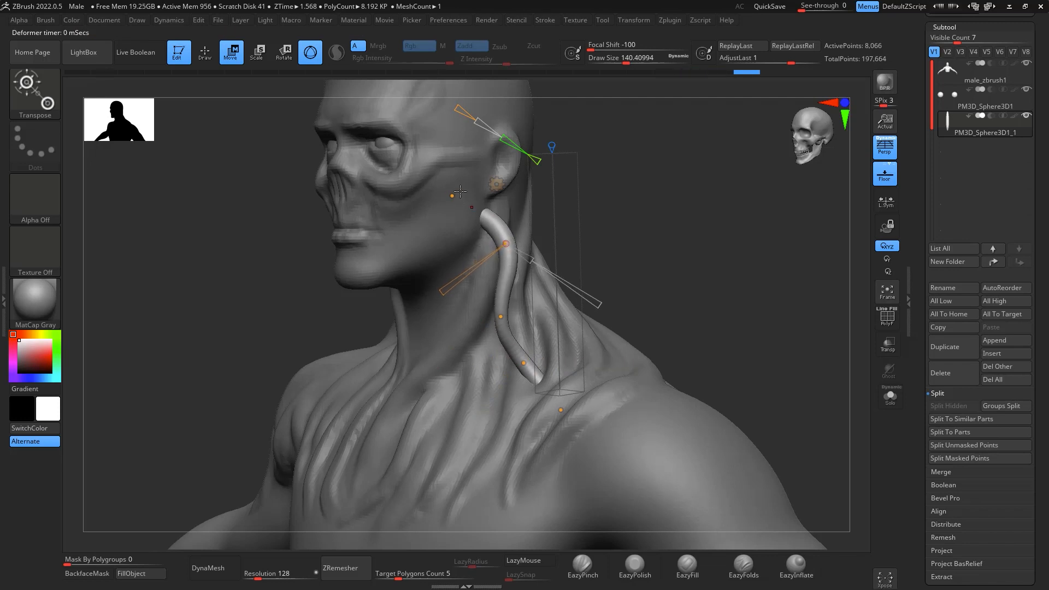
{"action": "left_click_drag", "start_coordinate": [454, 194], "coordinate": [475, 192]}
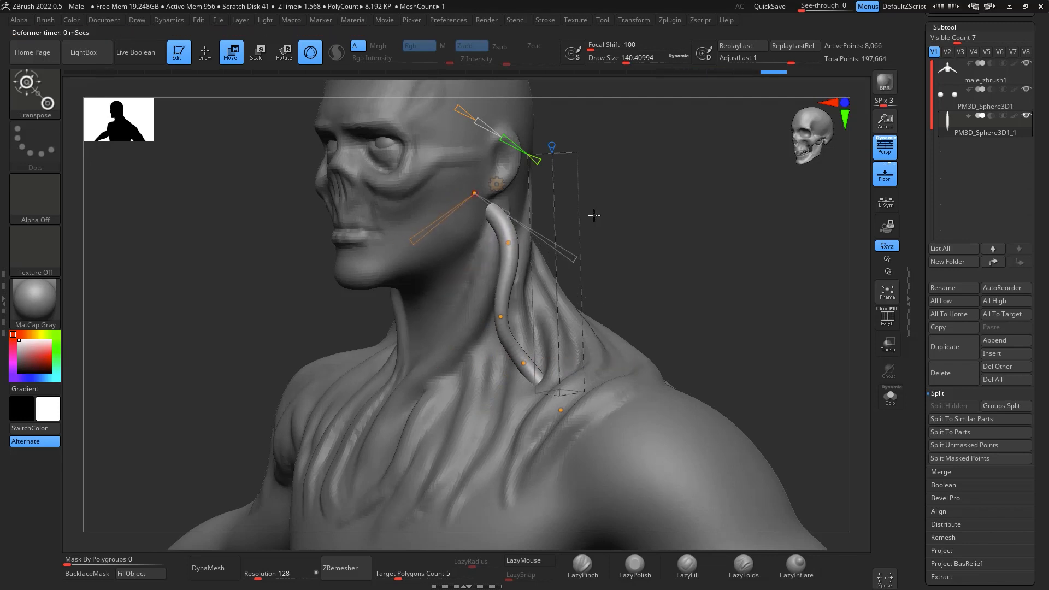
- Fine-tune the middle, lower and upper curve points from the front and accept the Bend Curve deformation
{"action": "left_click_drag", "start_coordinate": [592, 216], "coordinate": [649, 216]}
{"action": "left_click_drag", "start_coordinate": [515, 317], "coordinate": [520, 316]}
{"action": "left_click_drag", "start_coordinate": [519, 366], "coordinate": [525, 362]}
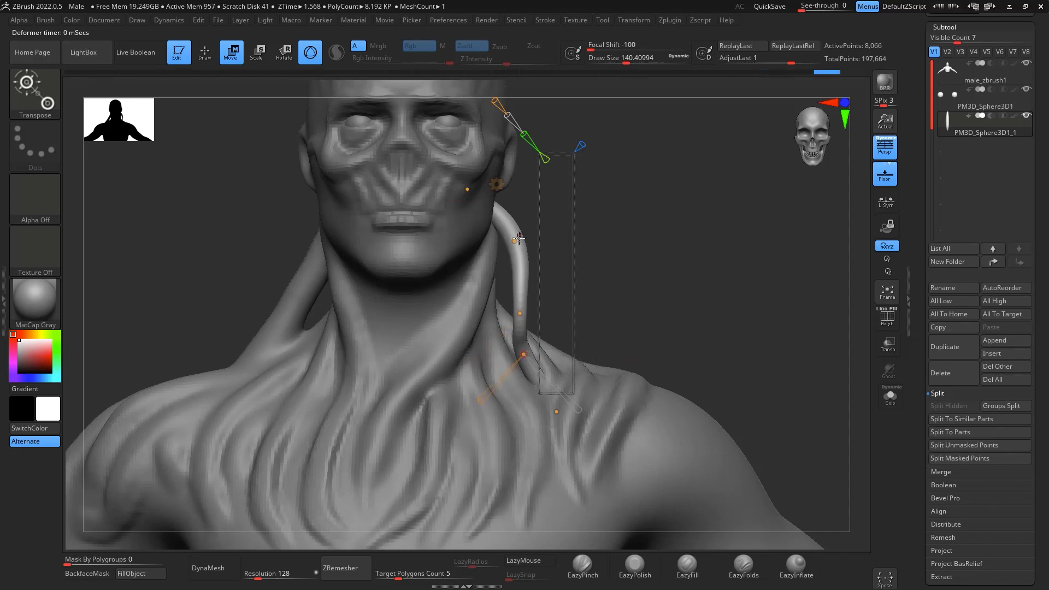
{"action": "left_click_drag", "start_coordinate": [515, 240], "coordinate": [514, 242]}
{"action": "left_click_drag", "start_coordinate": [680, 284], "coordinate": [703, 246]}
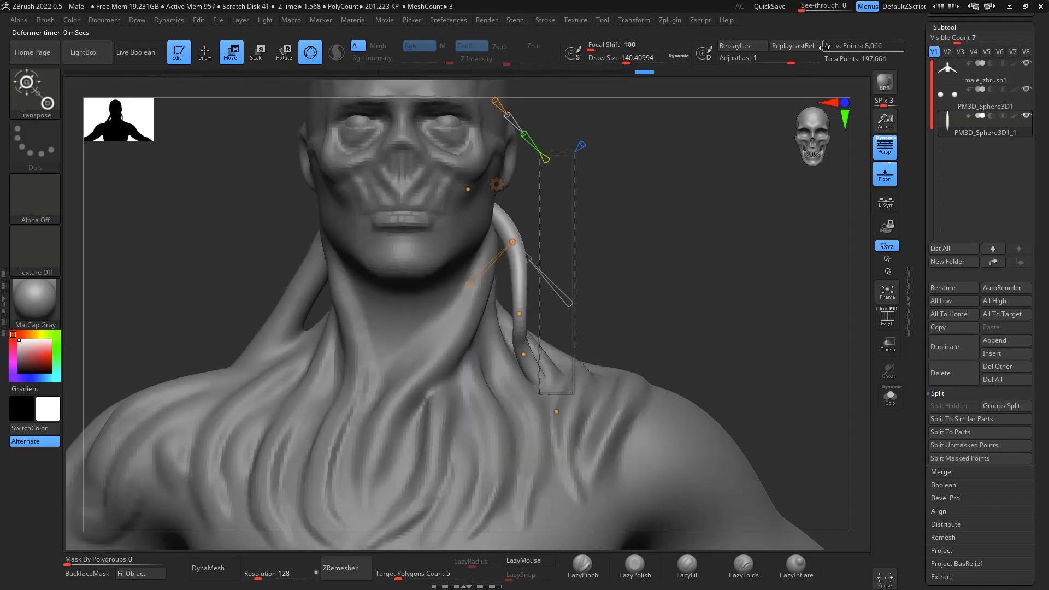
{"action": "left_click", "coordinate": [497, 185]}
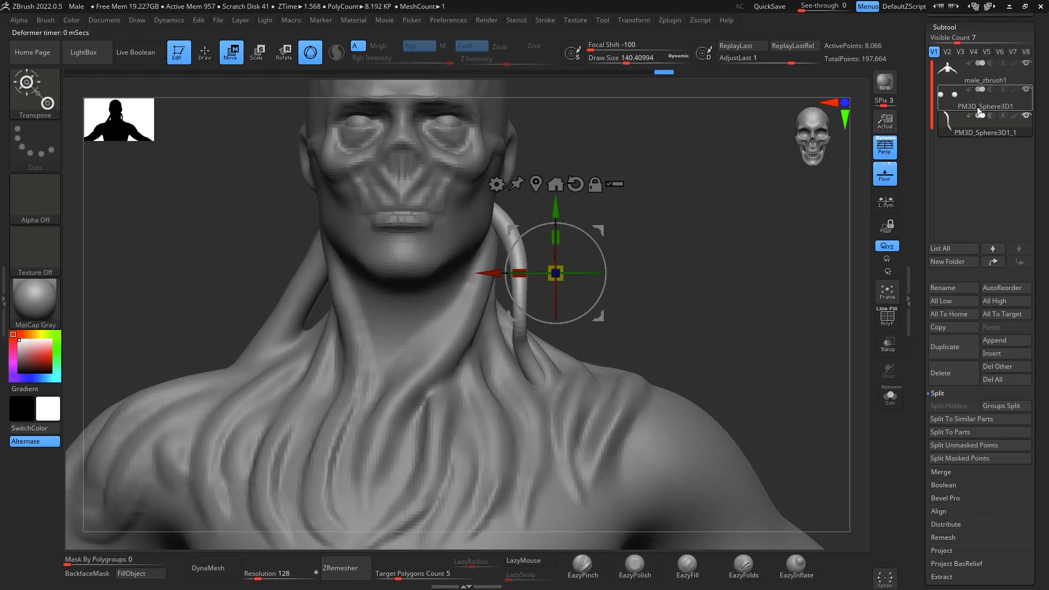
- Move the bent strand subtool directly below male_zbrush1, merge it down into the body and remesh with DynaMesh at resolution 128
{"action": "left_click", "coordinate": [994, 264]}
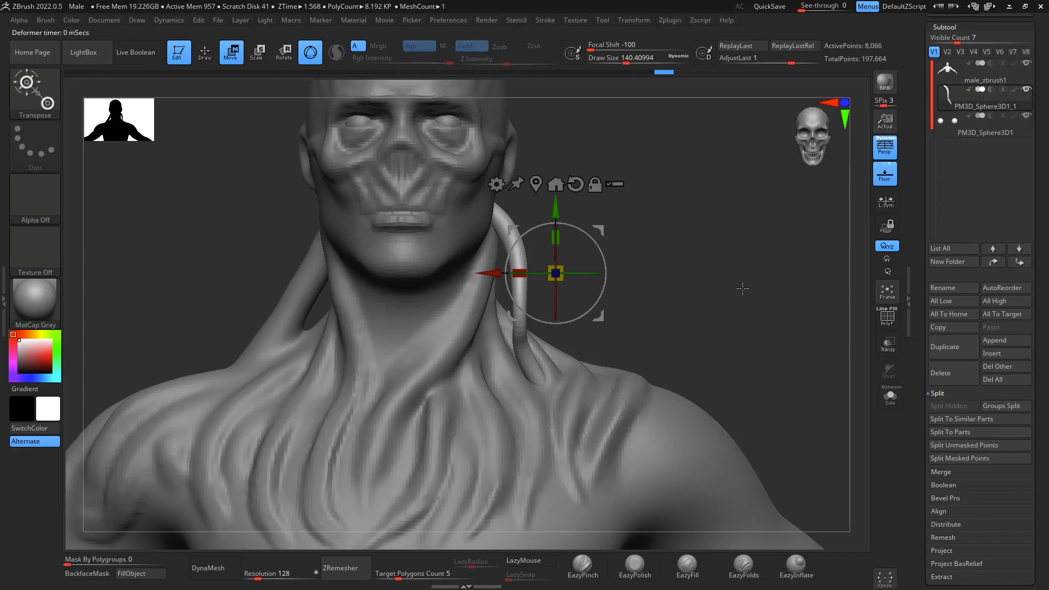
{"action": "left_click", "coordinate": [984, 78]}
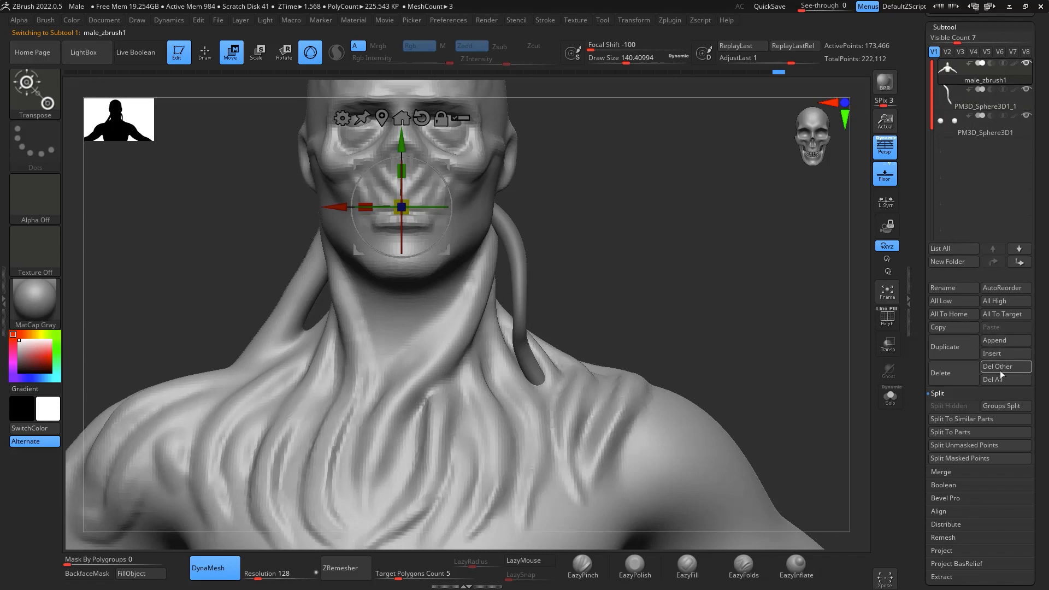
{"action": "left_click", "coordinate": [966, 472]}
{"action": "left_click", "coordinate": [968, 433]}
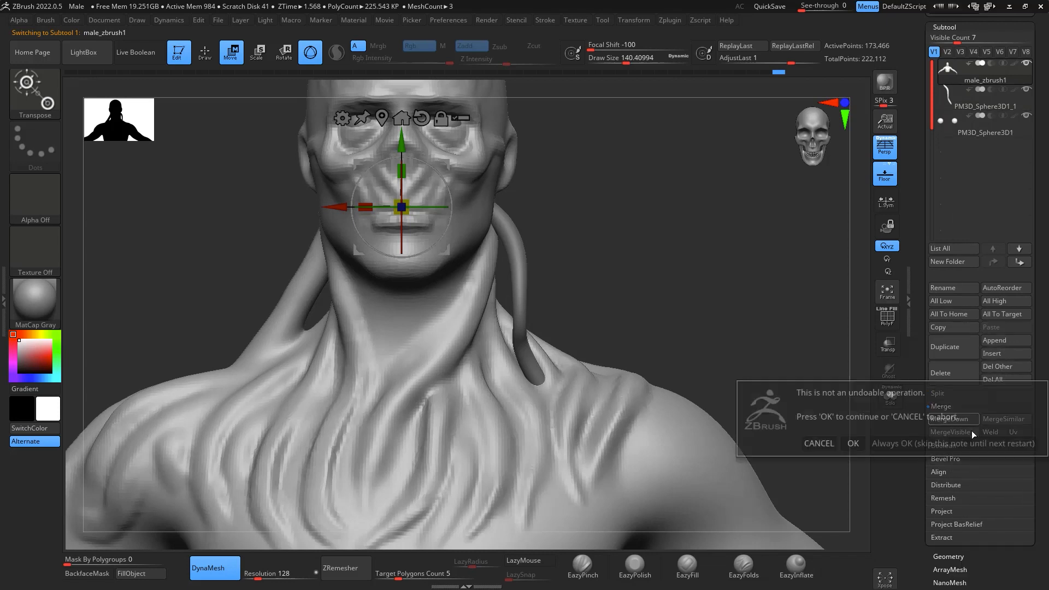
{"action": "left_click", "coordinate": [853, 444]}
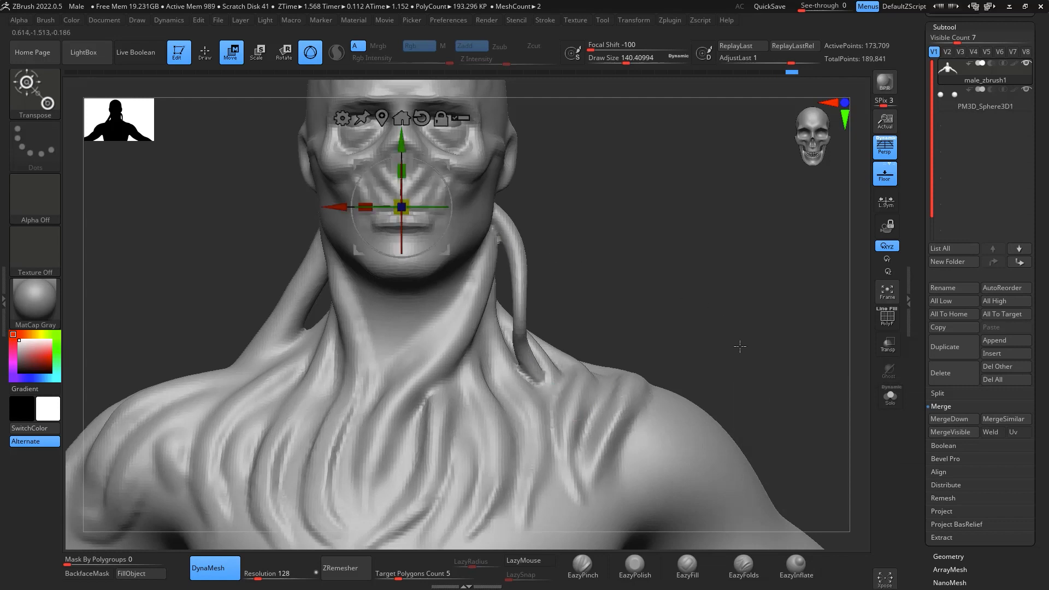
- Smooth the joints where the merged strand meets the left shoulder and the area behind the jaw
{"action": "key", "text": "q"}
{"action": "left_click_drag", "start_coordinate": [731, 314], "coordinate": [734, 316]}
{"action": "mouse_move", "coordinate": [548, 377]}
{"action": "left_mouse_down", "text": "shift"}
{"action": "mouse_move", "coordinate": [532, 376]}
{"action": "mouse_move", "coordinate": [534, 386]}
{"action": "left_mouse_up", "text": "shift"}
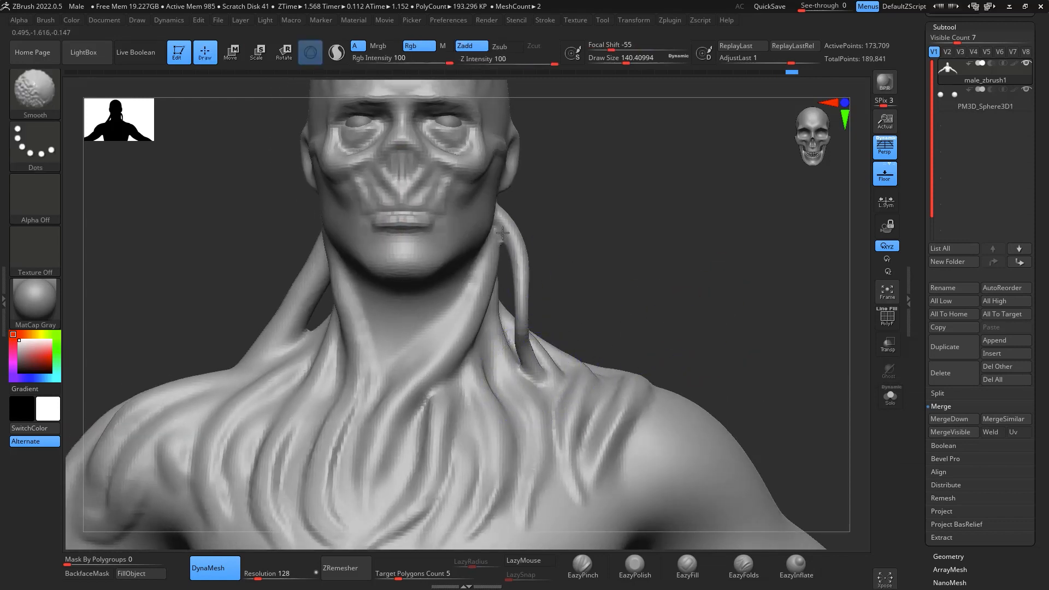
{"action": "mouse_move", "coordinate": [725, 327]}
{"action": "left_mouse_down"}
{"action": "mouse_move", "coordinate": [745, 241]}
{"action": "mouse_move", "coordinate": [732, 254]}
{"action": "mouse_move", "coordinate": [751, 340]}
{"action": "left_mouse_up"}
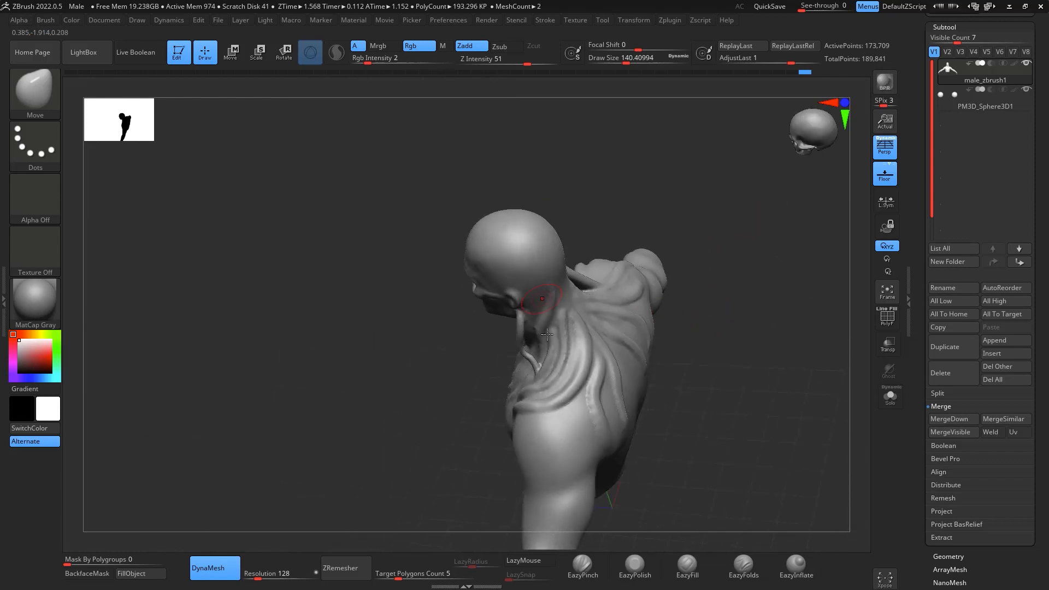
{"action": "mouse_move", "coordinate": [736, 246]}
{"action": "left_mouse_down"}
{"action": "mouse_move", "coordinate": [738, 220]}
{"action": "mouse_move", "coordinate": [714, 223]}
{"action": "left_mouse_up"}
{"action": "left_click_drag", "start_coordinate": [683, 263], "coordinate": [797, 236]}
{"action": "left_click_drag", "start_coordinate": [672, 315], "coordinate": [647, 324], "text": "shift"}
{"action": "left_click_drag", "start_coordinate": [730, 324], "coordinate": [753, 257], "text": "alt"}
{"action": "mouse_move", "coordinate": [743, 270]}
{"action": "left_mouse_down"}
{"action": "mouse_move", "coordinate": [752, 326]}
{"action": "mouse_move", "coordinate": [736, 247]}
{"action": "mouse_move", "coordinate": [717, 300]}
{"action": "left_mouse_up"}
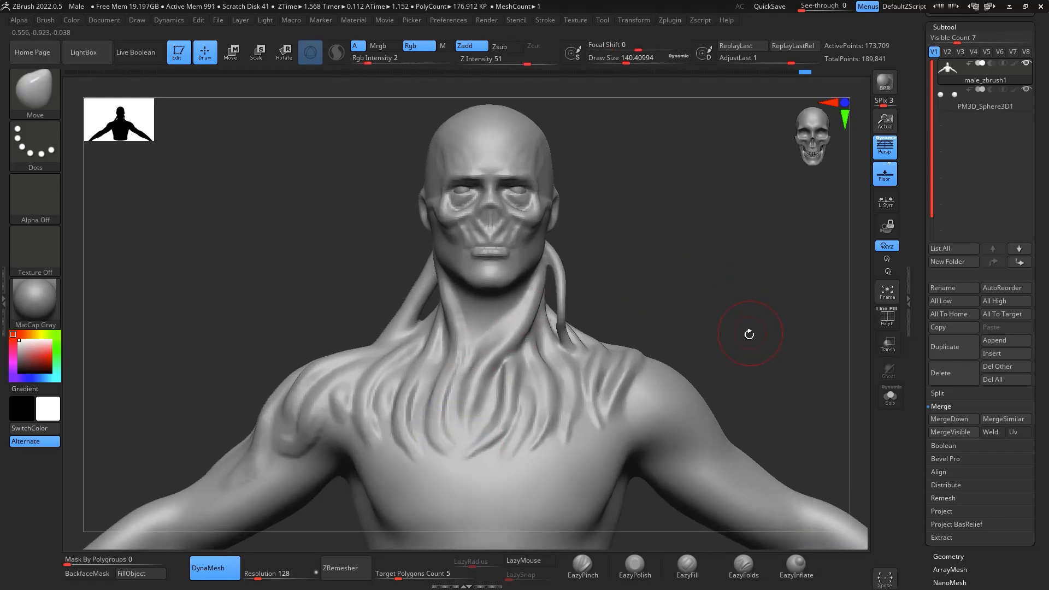
- Append a Sphere3D subtool to the model and make it the active subtool
{"action": "left_click_drag", "start_coordinate": [750, 333], "coordinate": [731, 317], "text": "alt"}
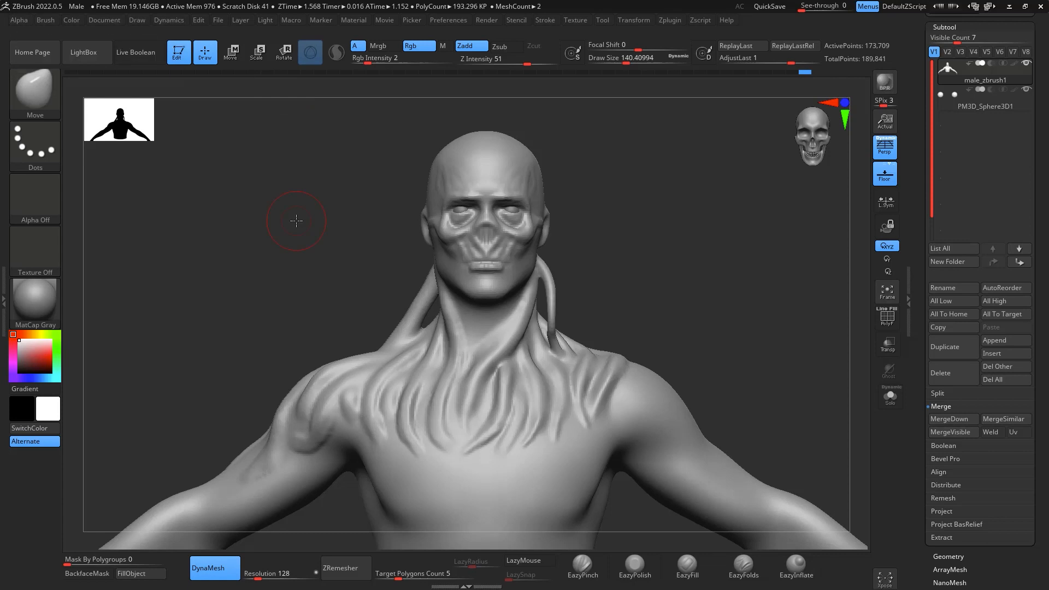
{"action": "left_click_drag", "start_coordinate": [765, 241], "coordinate": [512, 252]}
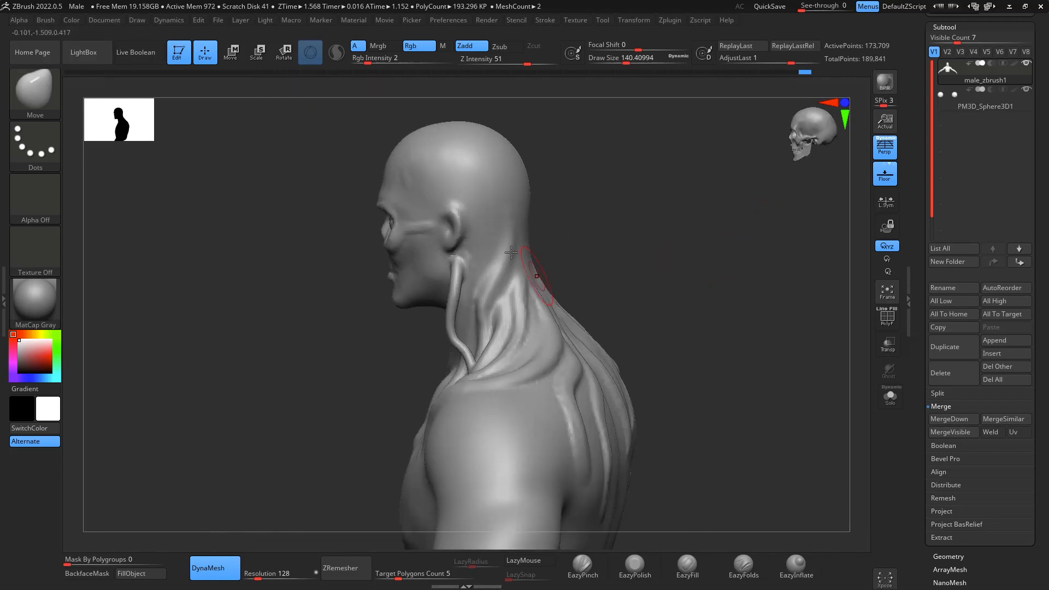
{"action": "left_click_drag", "start_coordinate": [788, 331], "coordinate": [820, 322]}
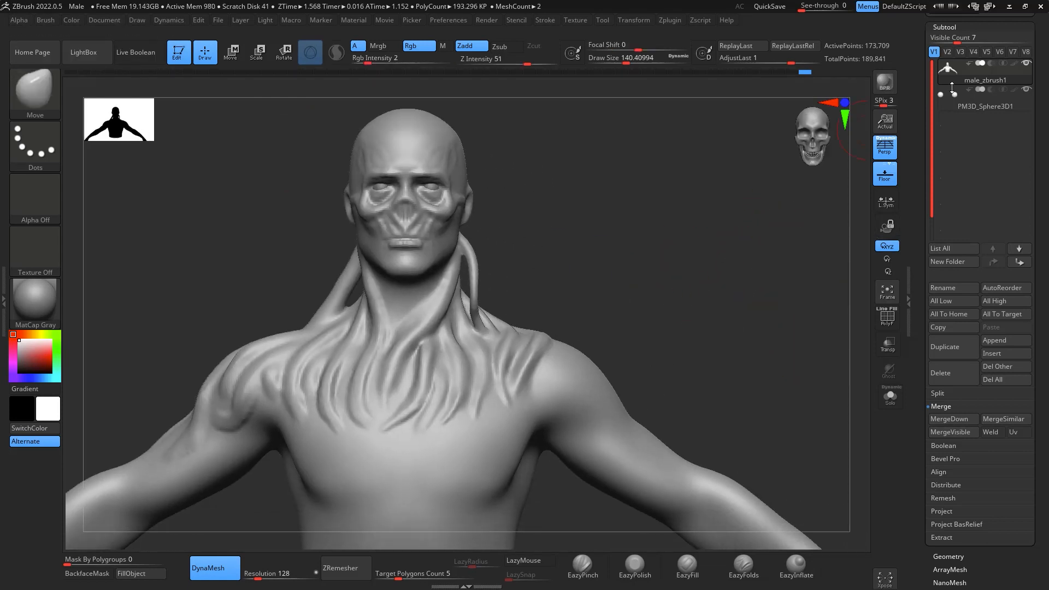
{"action": "left_click", "coordinate": [1003, 344]}
{"action": "left_click", "coordinate": [677, 395]}
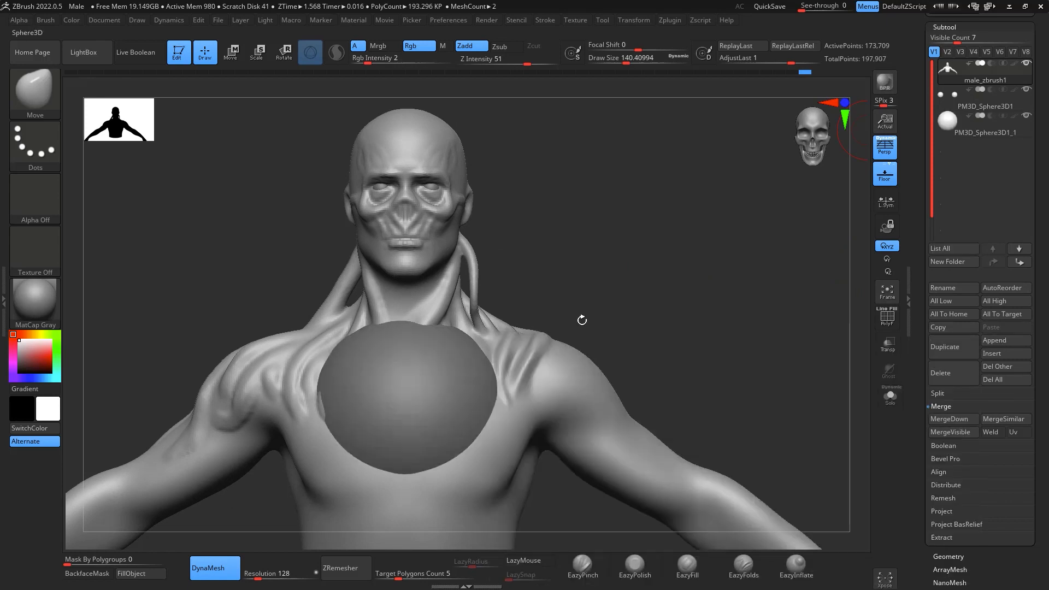
{"action": "left_click_drag", "start_coordinate": [672, 254], "coordinate": [666, 213], "text": "alt"}
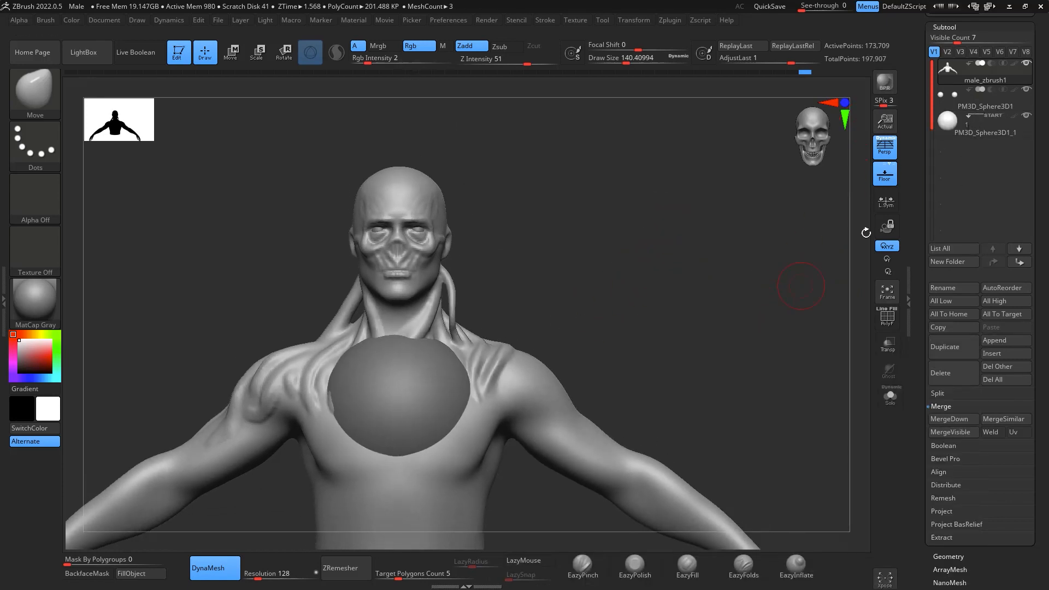
{"action": "left_click", "coordinate": [977, 126]}
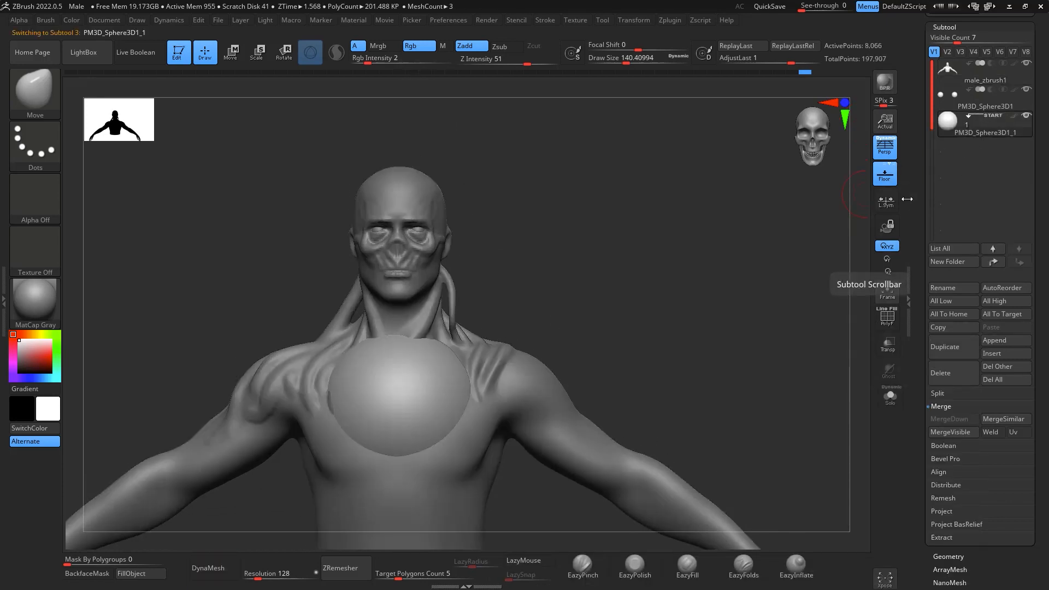
{"action": "left_click_drag", "start_coordinate": [785, 274], "coordinate": [740, 293], "text": "alt"}
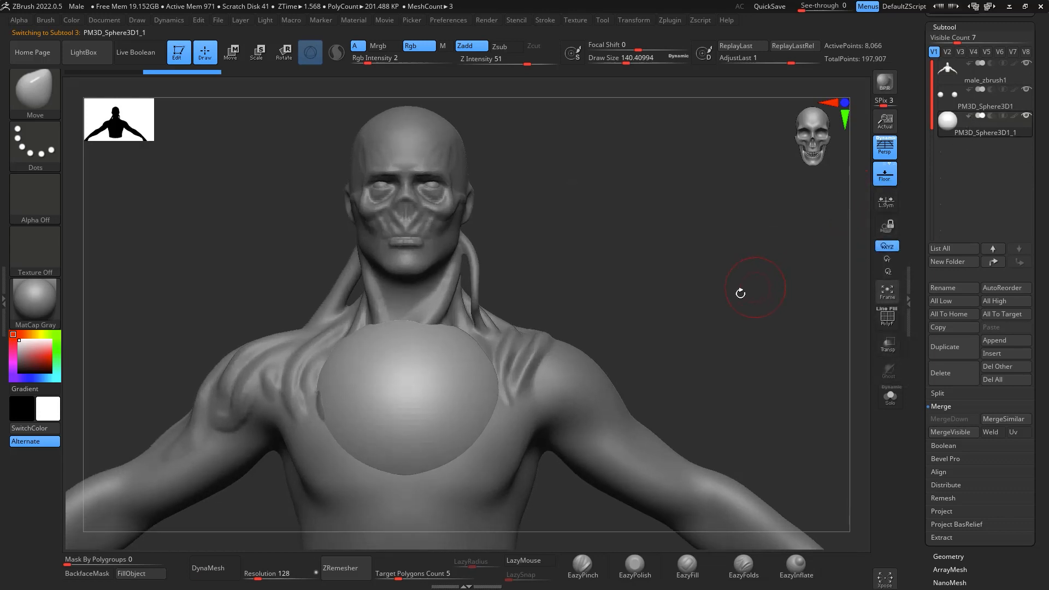
- Move the new sphere beside the head, shrink and stretch it vertically into a thin spindle, and place it above the left shoulder
{"action": "key", "text": "w"}
{"action": "left_click_drag", "start_coordinate": [457, 378], "coordinate": [655, 210]}
{"action": "left_click_drag", "start_coordinate": [612, 218], "coordinate": [623, 120]}
{"action": "left_click_drag", "start_coordinate": [628, 254], "coordinate": [588, 200]}
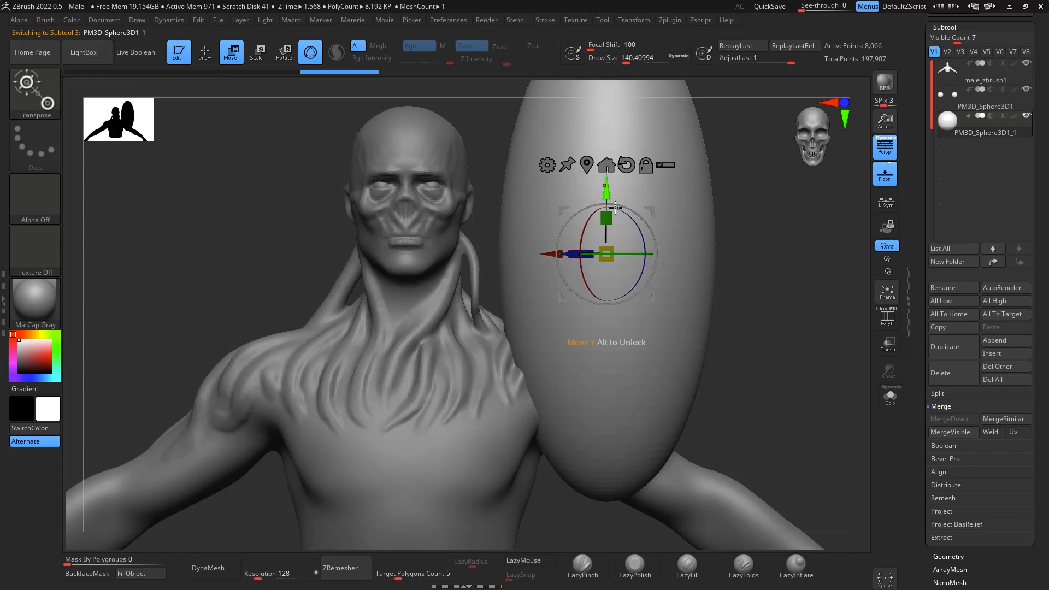
{"action": "left_click_drag", "start_coordinate": [612, 258], "coordinate": [566, 109]}
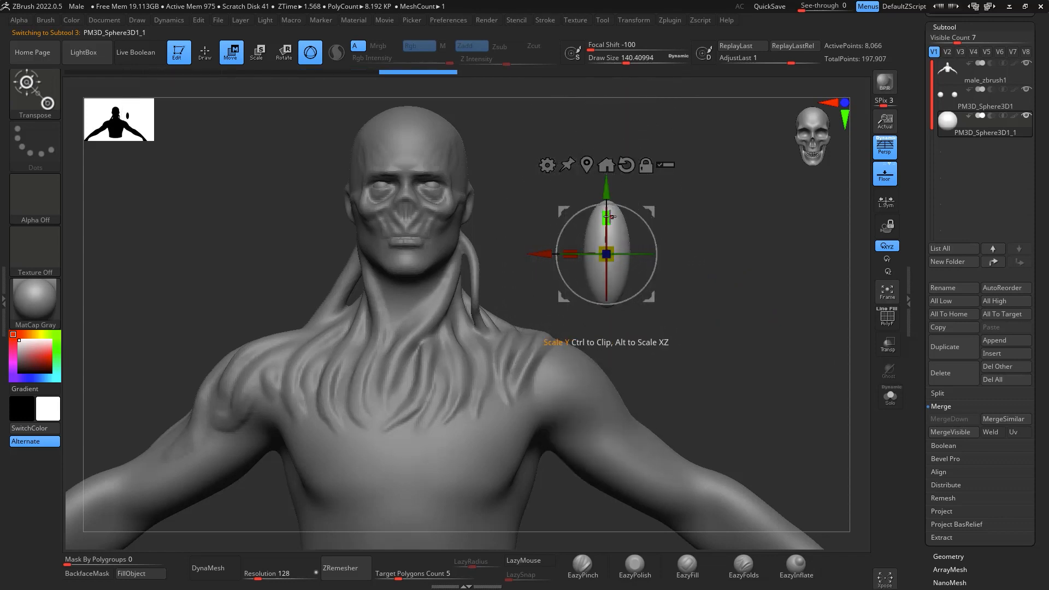
{"action": "left_click_drag", "start_coordinate": [607, 218], "coordinate": [609, 125]}
{"action": "left_click_drag", "start_coordinate": [608, 256], "coordinate": [491, 247]}
- Apply the Bend Curve deformer to the spindle and bend it into an arc from behind the head down to the left shoulder
{"action": "left_click", "coordinate": [434, 171]}
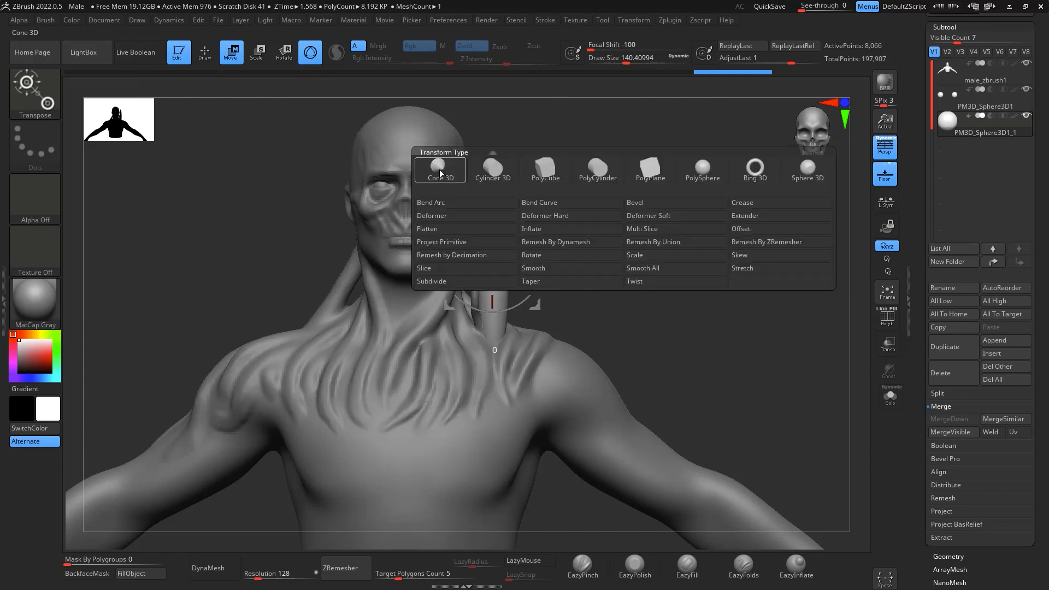
{"action": "left_click", "coordinate": [613, 204]}
{"action": "left_click_drag", "start_coordinate": [645, 235], "coordinate": [717, 182]}
{"action": "left_click_drag", "start_coordinate": [490, 153], "coordinate": [585, 172]}
{"action": "left_click_drag", "start_coordinate": [697, 241], "coordinate": [716, 284]}
{"action": "left_click_drag", "start_coordinate": [591, 178], "coordinate": [582, 223]}
{"action": "left_click_drag", "start_coordinate": [514, 231], "coordinate": [504, 291]}
{"action": "left_click_drag", "start_coordinate": [716, 249], "coordinate": [562, 313]}
{"action": "left_click_drag", "start_coordinate": [486, 280], "coordinate": [489, 282]}
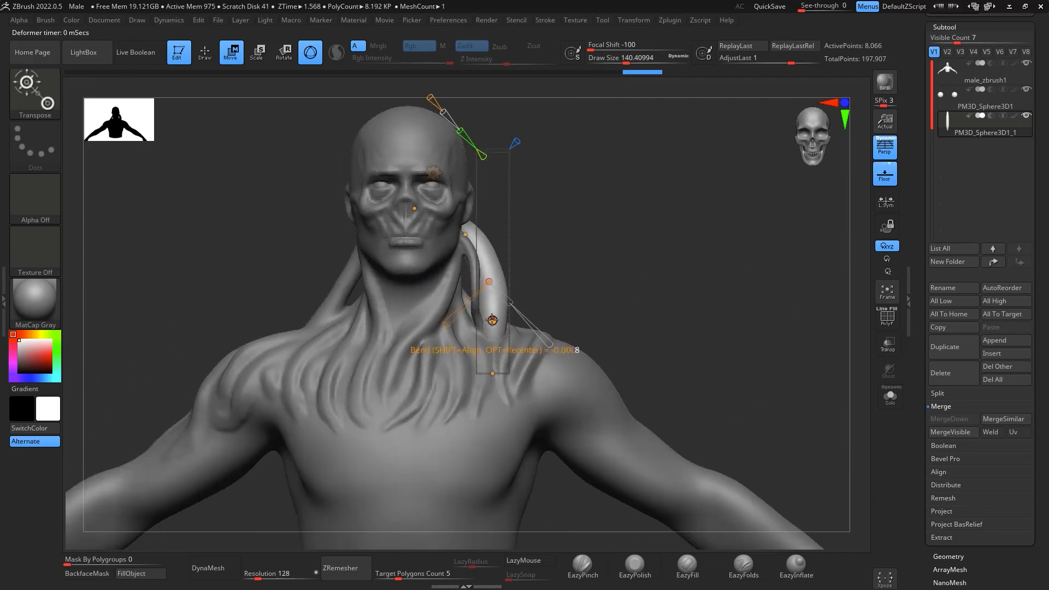
- From a three-quarter view, thin the arched strand at its lower, middle and upper curve points
{"action": "left_click_drag", "start_coordinate": [598, 257], "coordinate": [525, 301]}
{"action": "left_click_drag", "start_coordinate": [696, 234], "coordinate": [693, 257]}
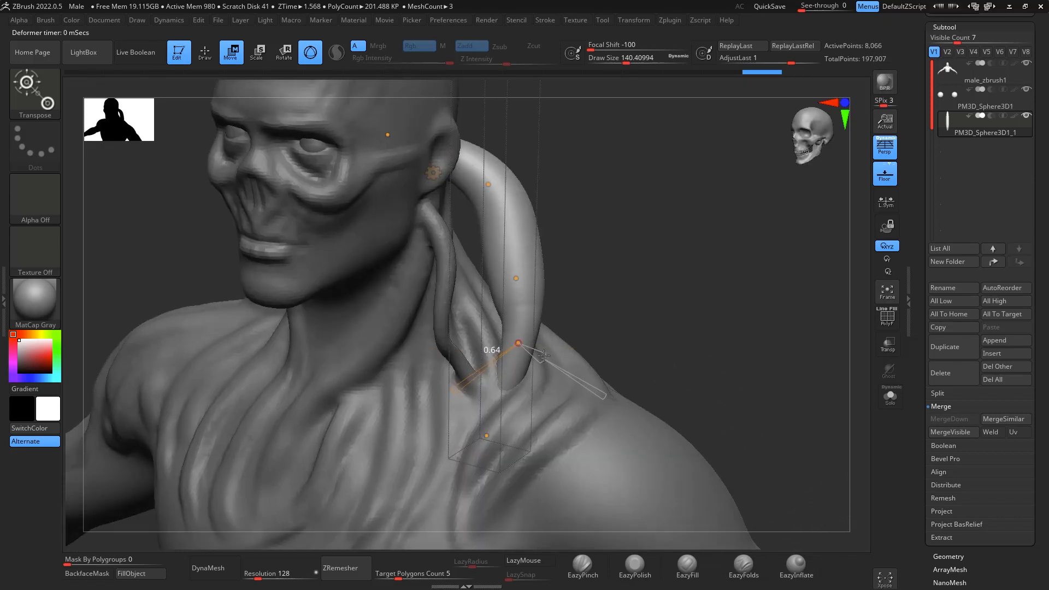
{"action": "left_click_drag", "start_coordinate": [544, 356], "coordinate": [537, 353]}
{"action": "left_click_drag", "start_coordinate": [548, 294], "coordinate": [535, 288]}
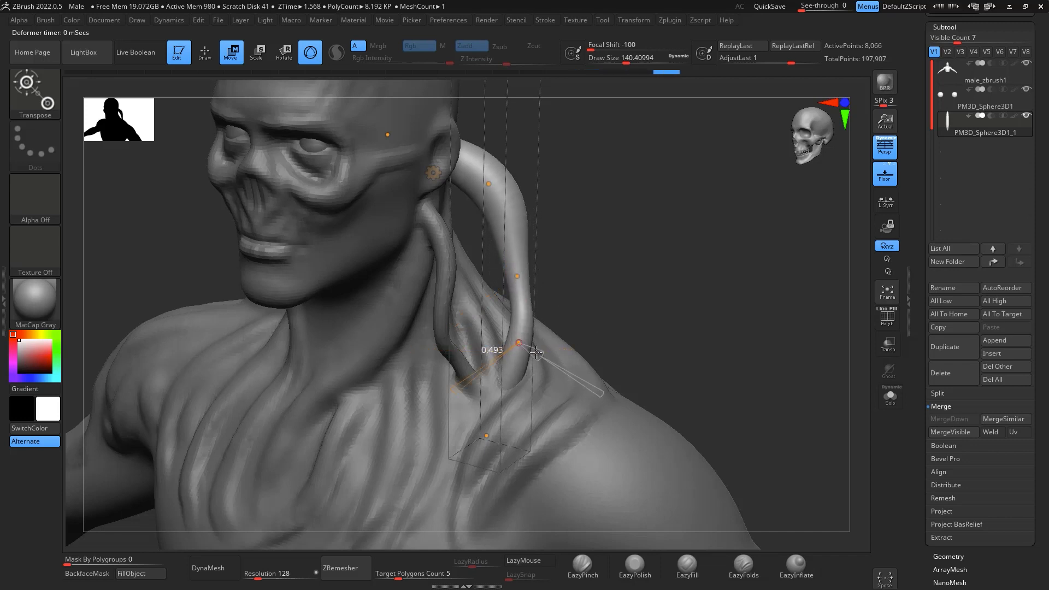
{"action": "left_click_drag", "start_coordinate": [539, 289], "coordinate": [538, 290]}
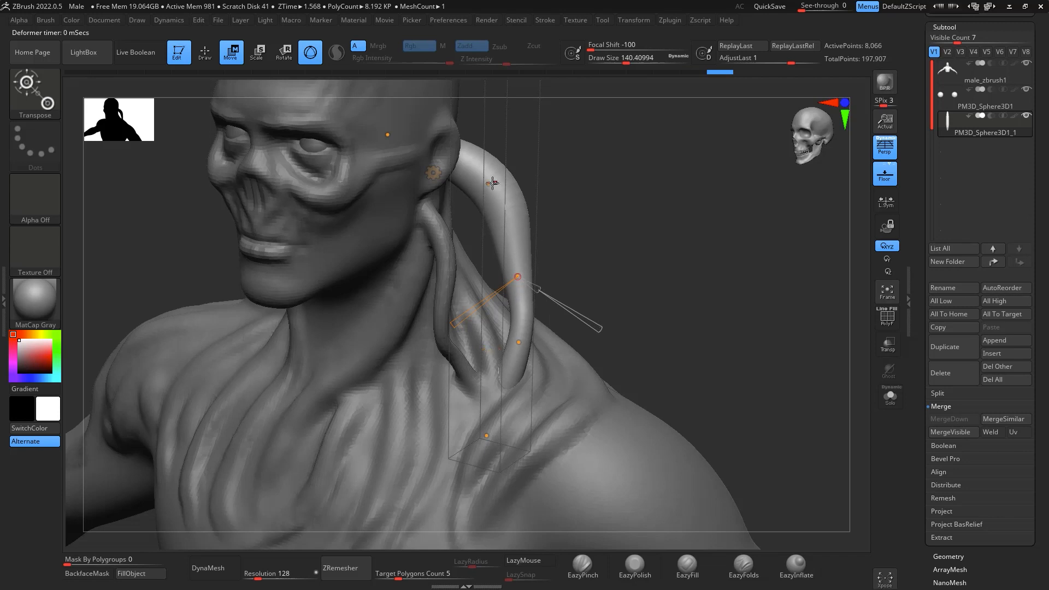
{"action": "left_click", "coordinate": [492, 183]}
{"action": "left_click_drag", "start_coordinate": [517, 198], "coordinate": [511, 193]}
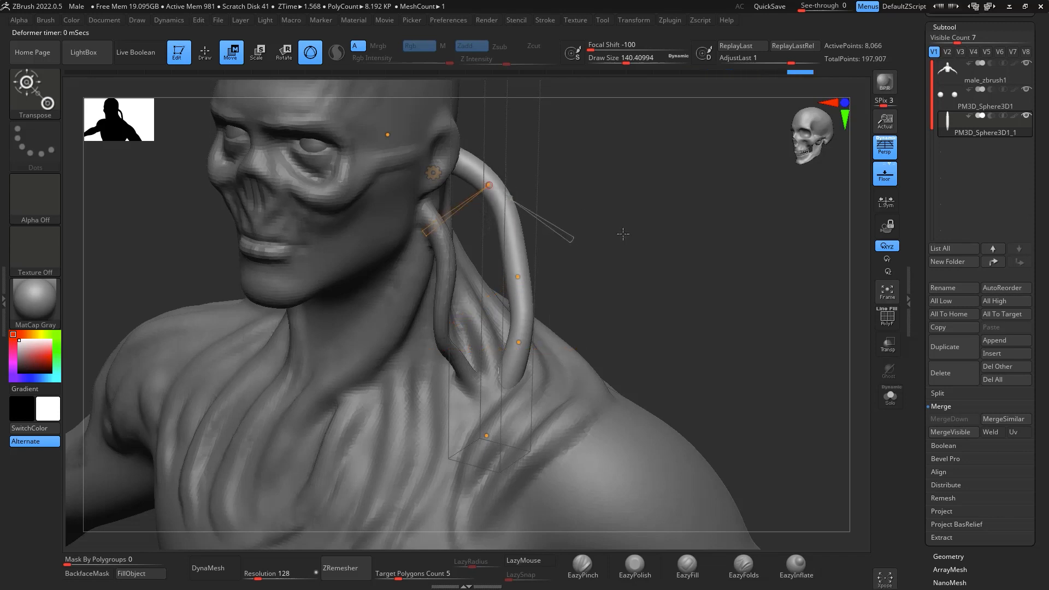
- Shift the arched strand's middle curve point slightly outward, adjust its lower point from the front, and accept the Bend Curve deformation
{"action": "left_click_drag", "start_coordinate": [623, 234], "coordinate": [744, 320]}
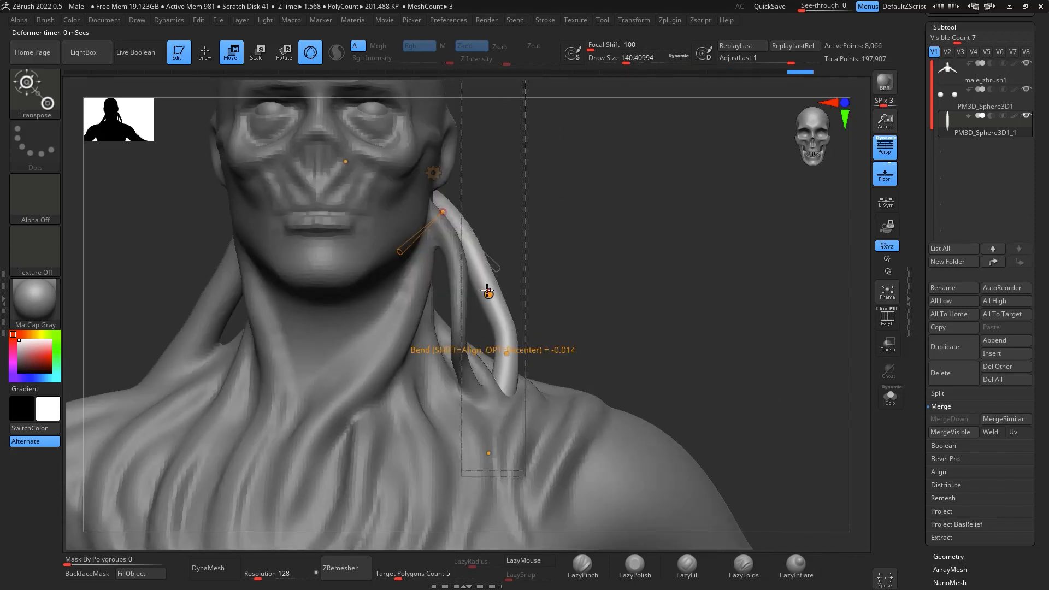
{"action": "left_click_drag", "start_coordinate": [488, 291], "coordinate": [497, 290]}
{"action": "left_click", "coordinate": [507, 354]}
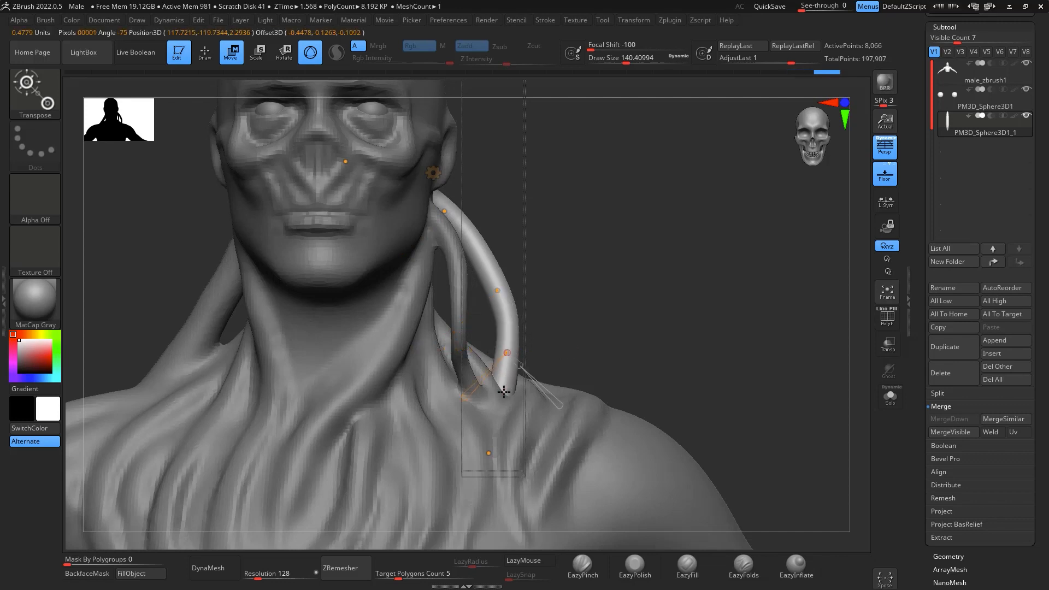
{"action": "left_click_drag", "start_coordinate": [705, 344], "coordinate": [790, 331], "text": "alt"}
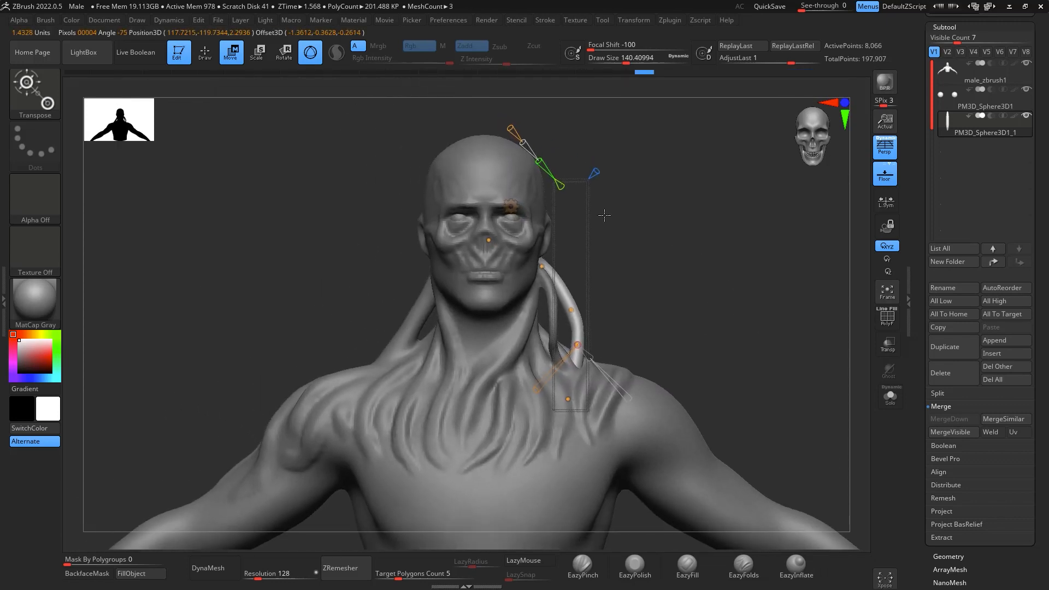
{"action": "left_click", "coordinate": [512, 206]}
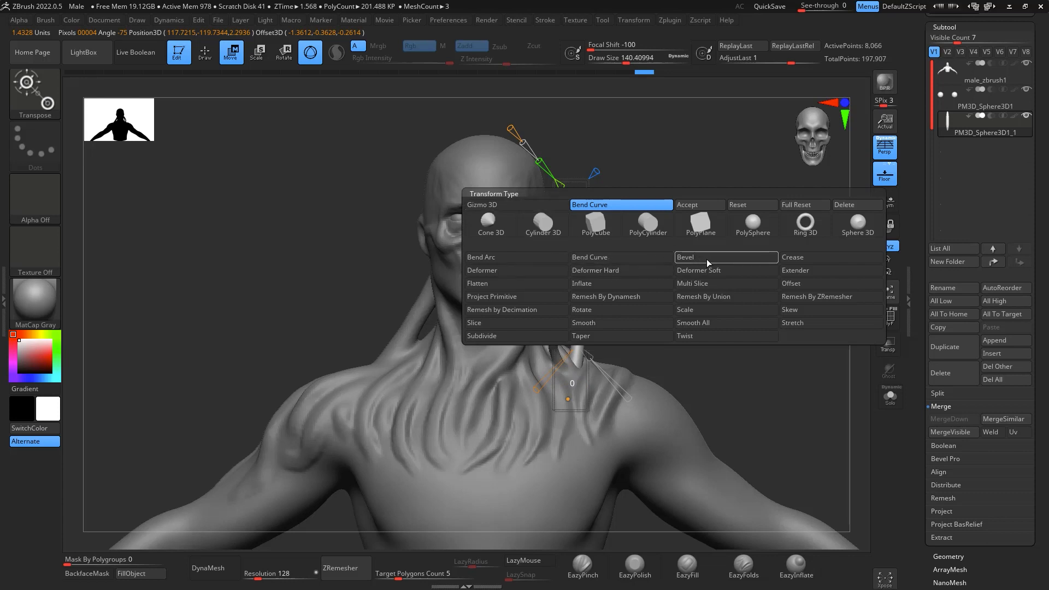
{"action": "left_click", "coordinate": [705, 205]}
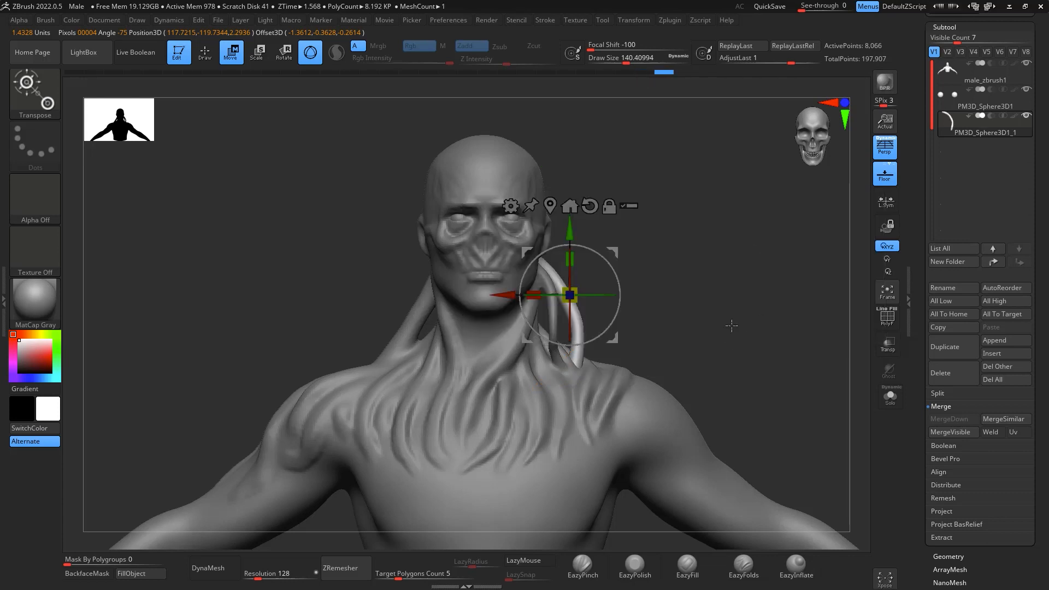
- Move the second strand's subtool directly below male_zbrush1, merge it down into the body and remesh with DynaMesh at resolution 128
{"action": "key", "text": "q"}
{"action": "mouse_move", "coordinate": [743, 326]}
{"action": "left_mouse_down"}
{"action": "mouse_move", "coordinate": [719, 347]}
{"action": "mouse_move", "coordinate": [771, 335]}
{"action": "left_mouse_up"}
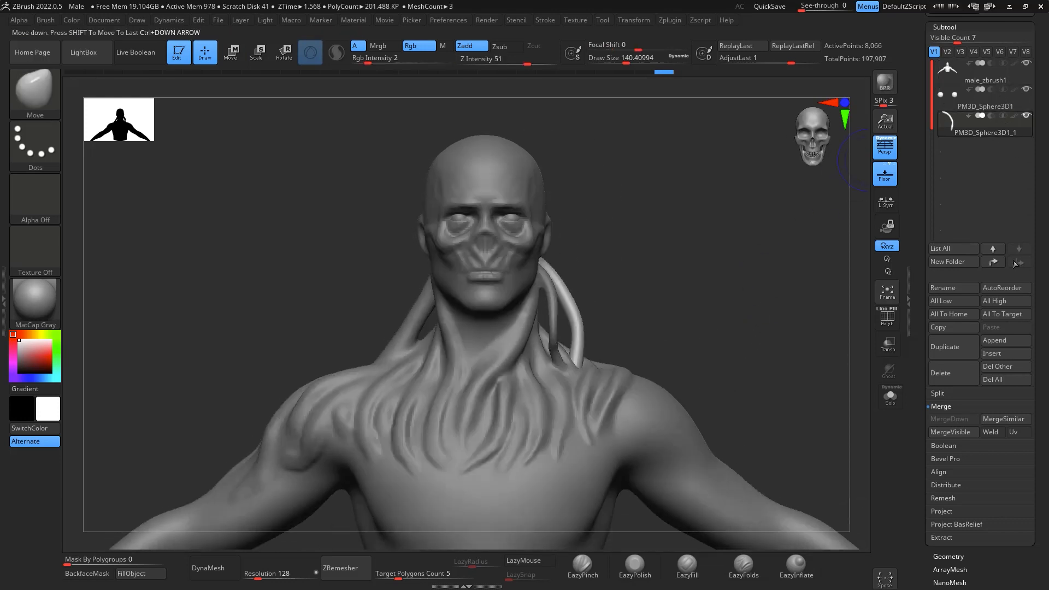
{"action": "left_click", "coordinate": [994, 263]}
{"action": "left_click", "coordinate": [988, 81]}
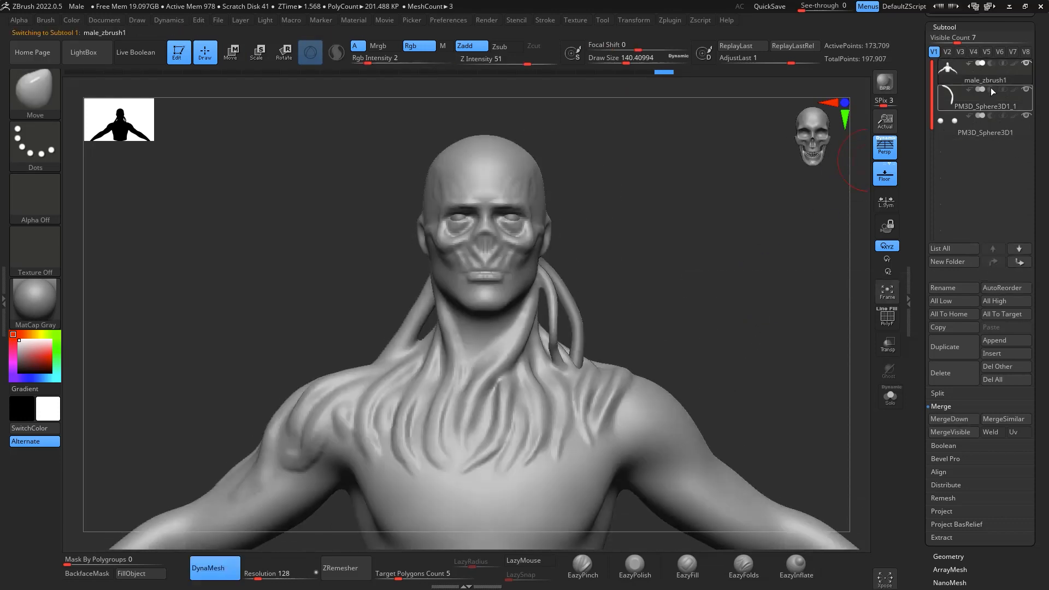
{"action": "left_click", "coordinate": [973, 418]}
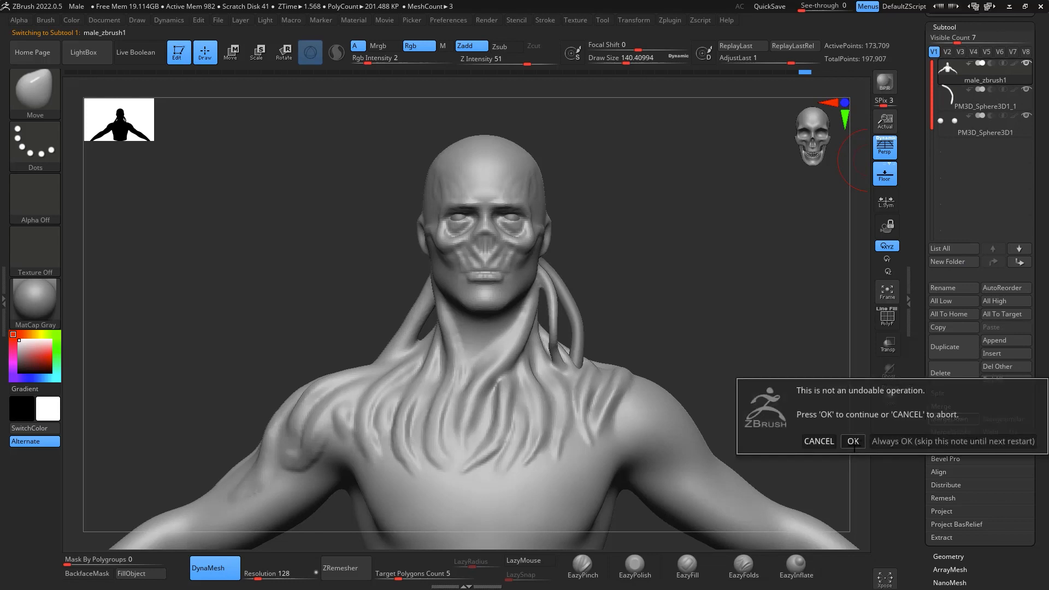
{"action": "left_click", "coordinate": [853, 441]}
{"action": "key", "text": "ctrl"}
{"action": "mouse_move", "coordinate": [728, 251]}
{"action": "left_mouse_down"}
{"action": "mouse_move", "coordinate": [683, 307]}
{"action": "mouse_move", "coordinate": [585, 357]}
{"action": "left_mouse_up"}
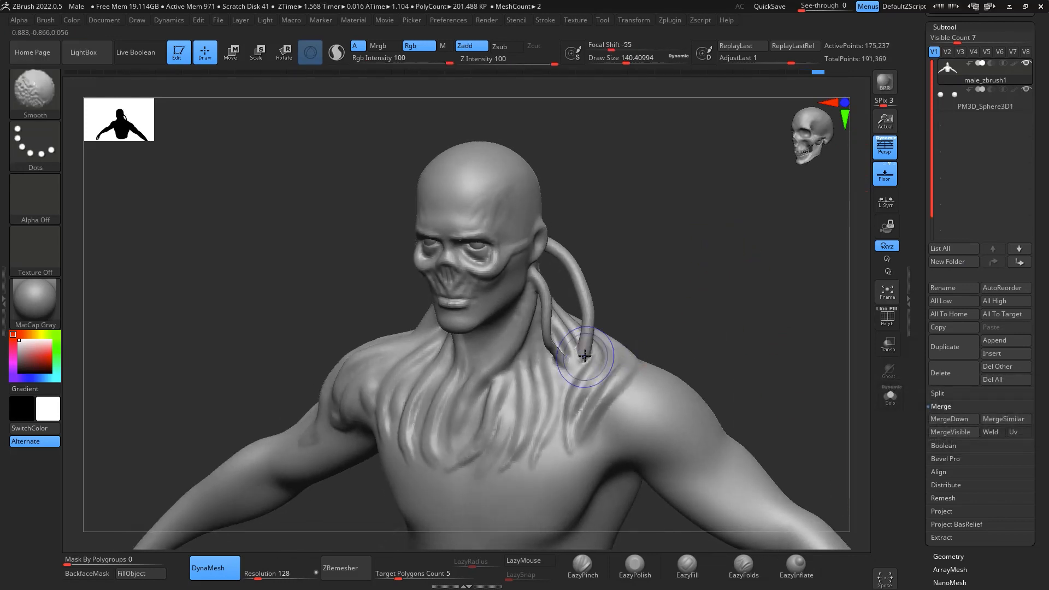
- Smooth the lower part of the outer strand where it blends into the left shoulder
{"action": "left_click_drag", "start_coordinate": [596, 307], "coordinate": [597, 297], "text": "shift"}
{"action": "left_click_drag", "start_coordinate": [636, 246], "coordinate": [738, 262]}
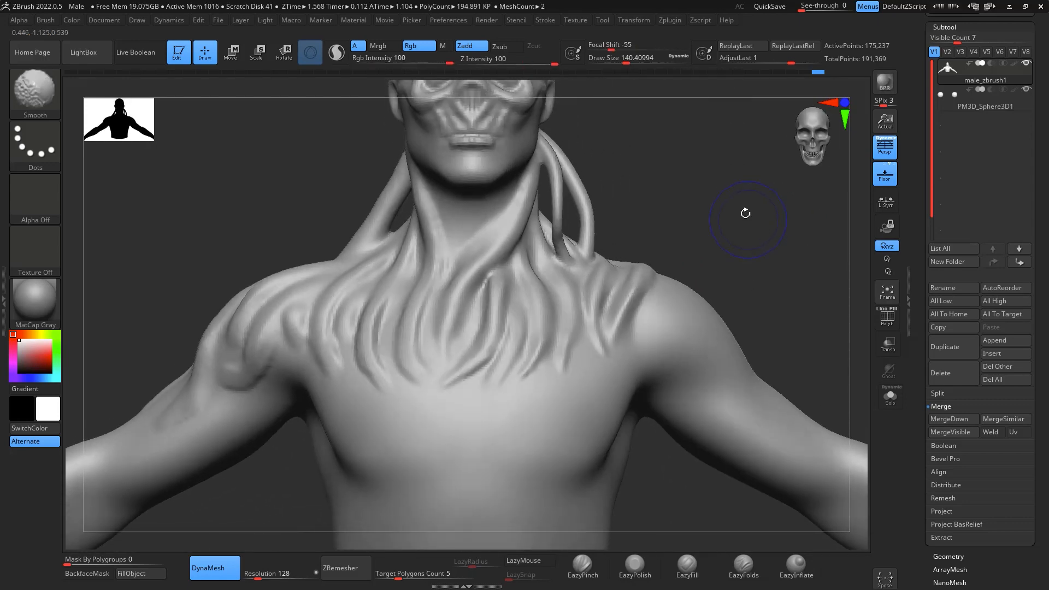
{"action": "left_click_drag", "start_coordinate": [745, 213], "coordinate": [738, 152], "text": "alt"}
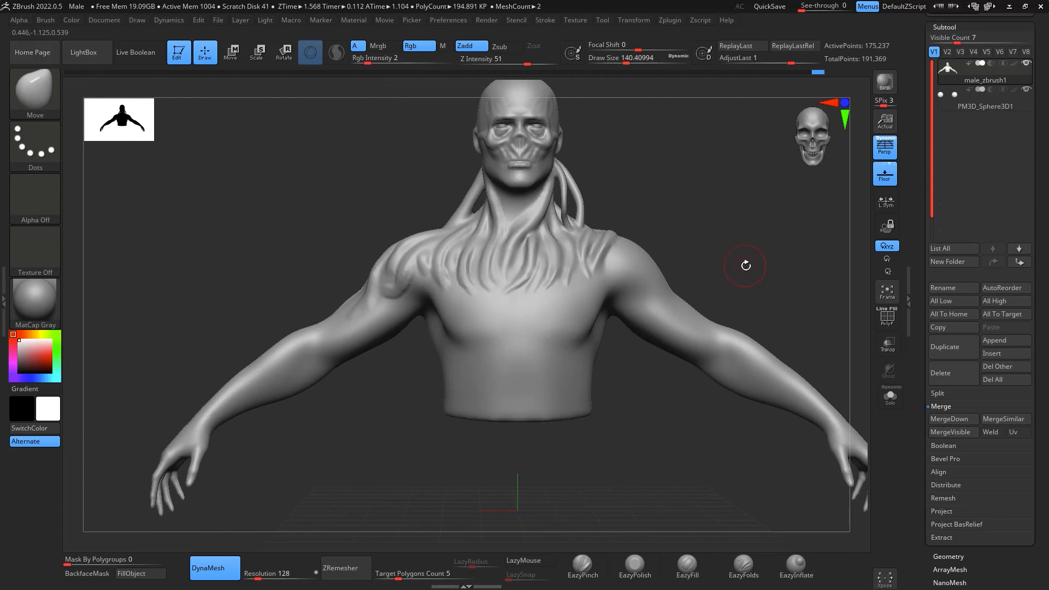
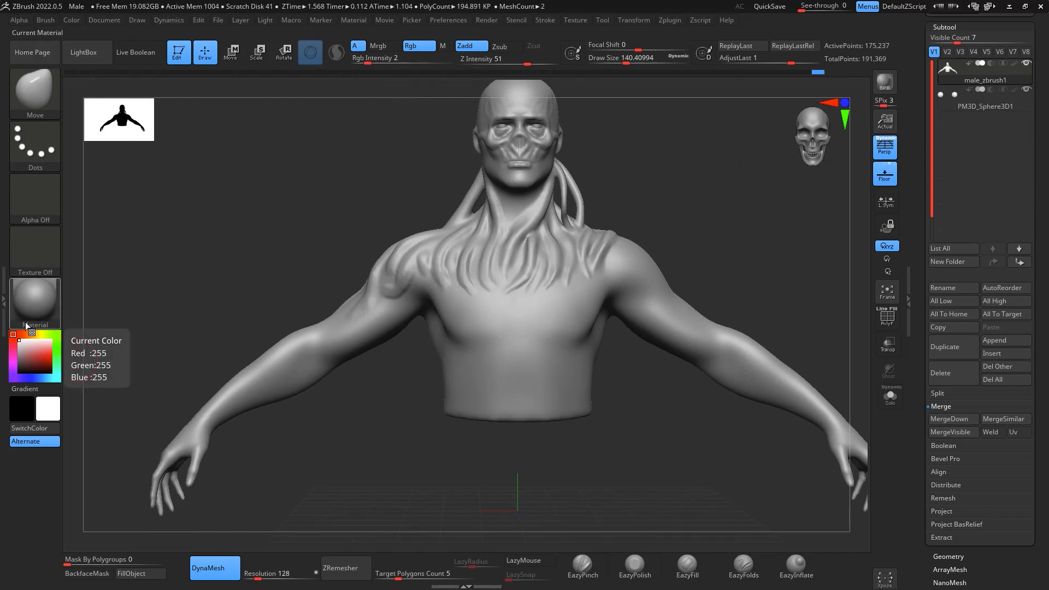
- Cut off the character's left arm just below the shoulder with the KnifeCurve brush
{"action": "left_click_drag", "start_coordinate": [782, 257], "coordinate": [660, 292], "text": "alt"}
{"action": "left_click_drag", "start_coordinate": [715, 259], "coordinate": [713, 224], "text": "alt"}
{"action": "left_click_drag", "start_coordinate": [753, 272], "coordinate": [809, 250], "text": "alt"}
{"action": "left_click_drag", "start_coordinate": [803, 293], "coordinate": [734, 224], "text": "alt"}
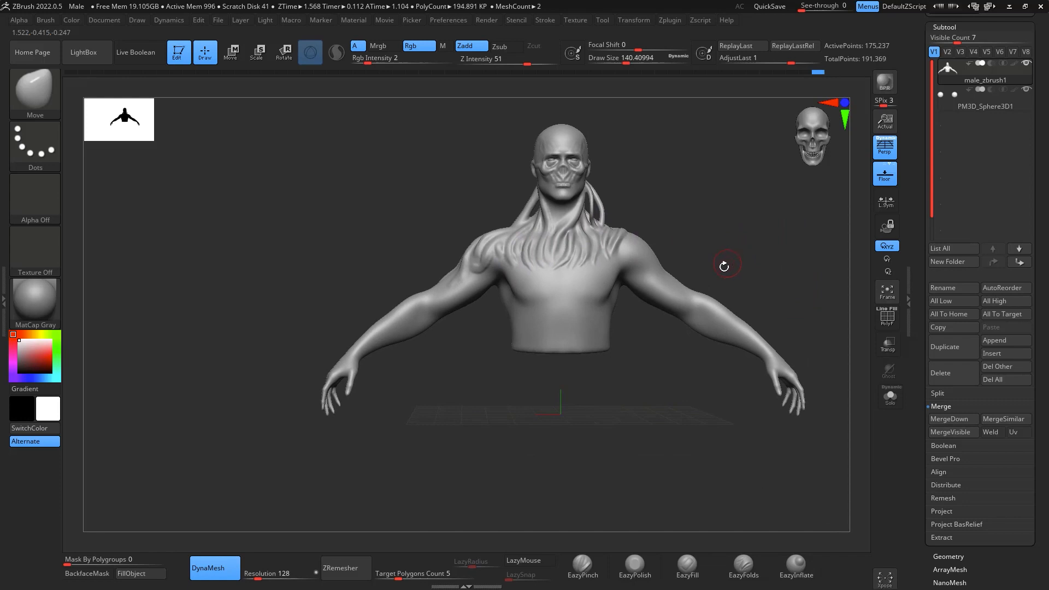
{"action": "key", "text": "ctrl+shift"}
{"action": "key", "text": "ctrl+shift"}
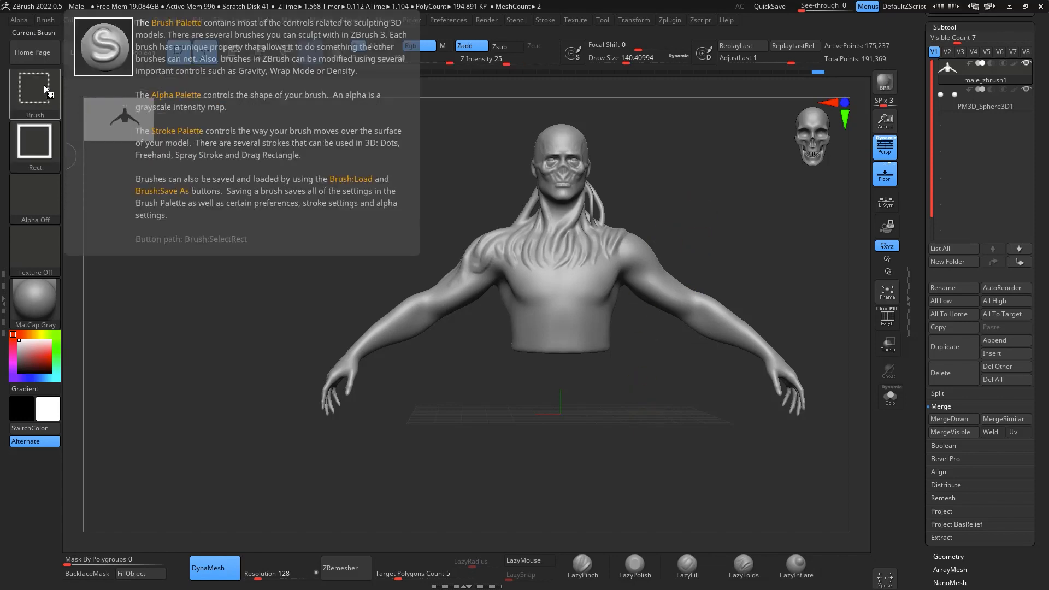
{"action": "left_click", "coordinate": [44, 85]}
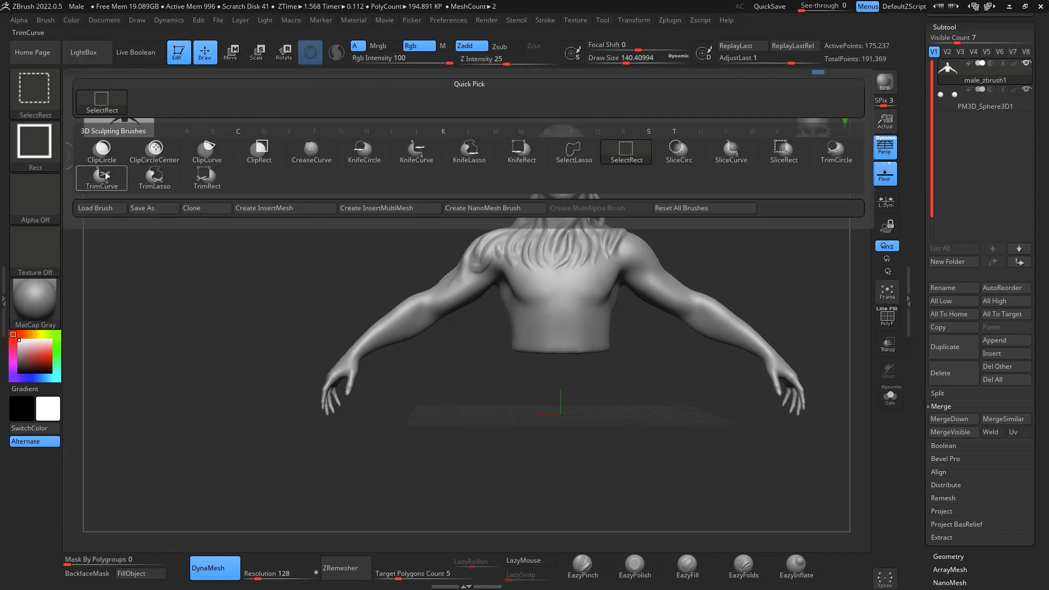
{"action": "left_click", "coordinate": [416, 152]}
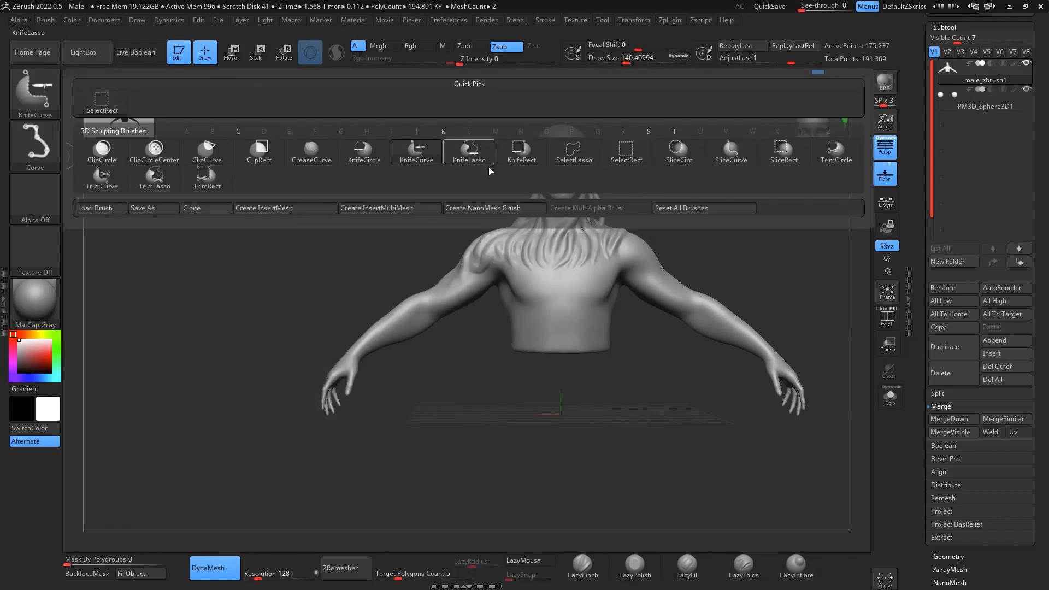
{"action": "left_click_drag", "start_coordinate": [595, 401], "coordinate": [705, 171], "text": "ctrl+shift"}
{"action": "mouse_move", "coordinate": [667, 209]}
{"action": "left_mouse_down", "text": "ctrl+shift"}
{"action": "mouse_move", "coordinate": [671, 200]}
{"action": "mouse_move", "coordinate": [617, 341]}
{"action": "left_mouse_up", "text": "ctrl+shift"}
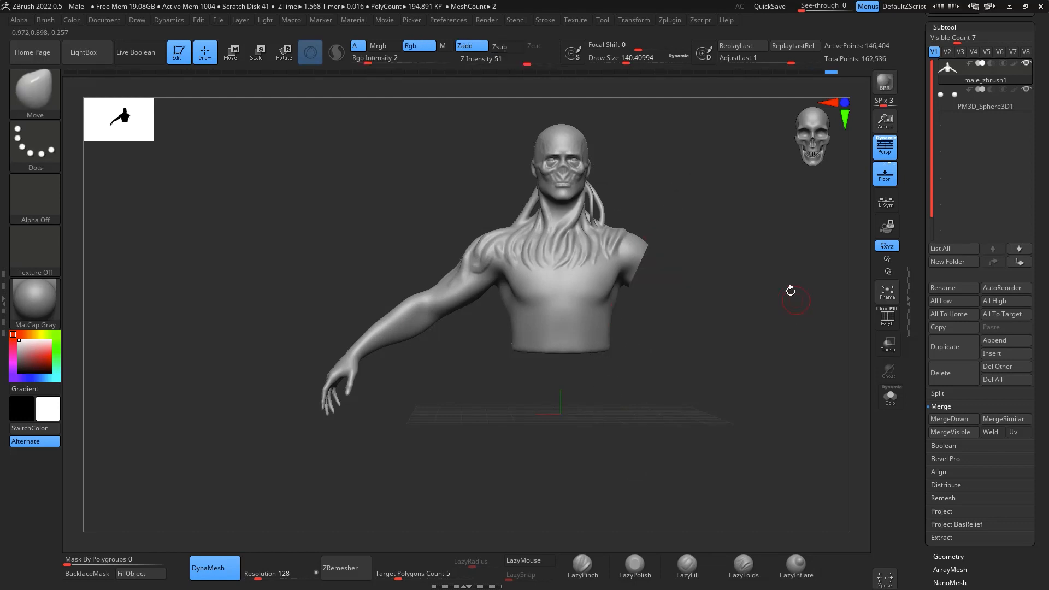
- Set the draw size to about 280 and smooth the cut edge of the left arm stump
{"action": "mouse_move", "coordinate": [737, 274]}
{"action": "left_mouse_down"}
{"action": "mouse_move", "coordinate": [623, 273]}
{"action": "mouse_move", "coordinate": [711, 270]}
{"action": "mouse_move", "coordinate": [632, 265]}
{"action": "left_mouse_up"}
{"action": "key", "text": "space"}
{"action": "left_click", "coordinate": [727, 249]}
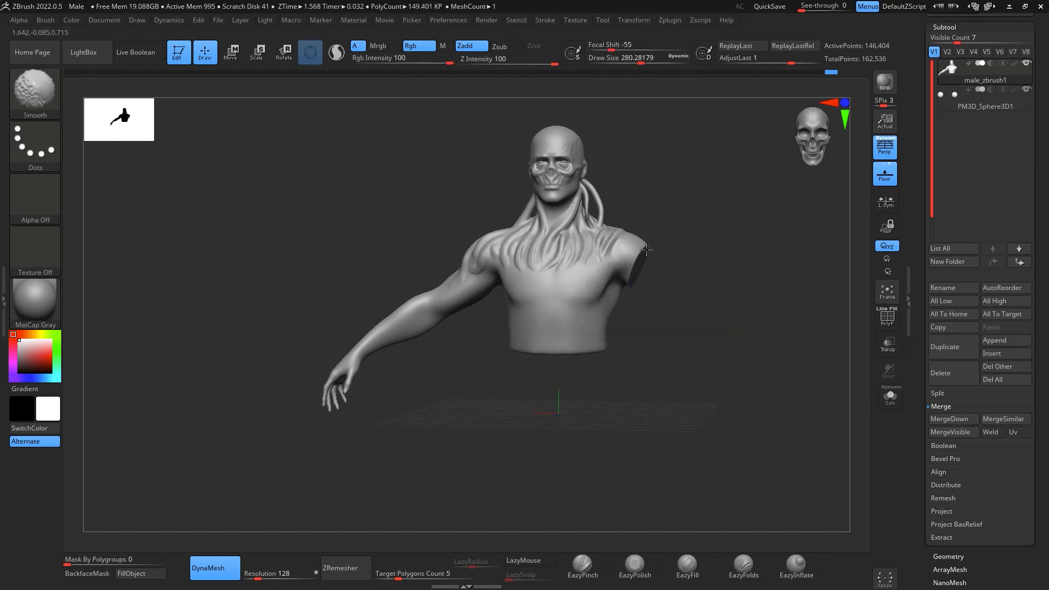
{"action": "left_click_drag", "start_coordinate": [749, 235], "coordinate": [792, 266]}
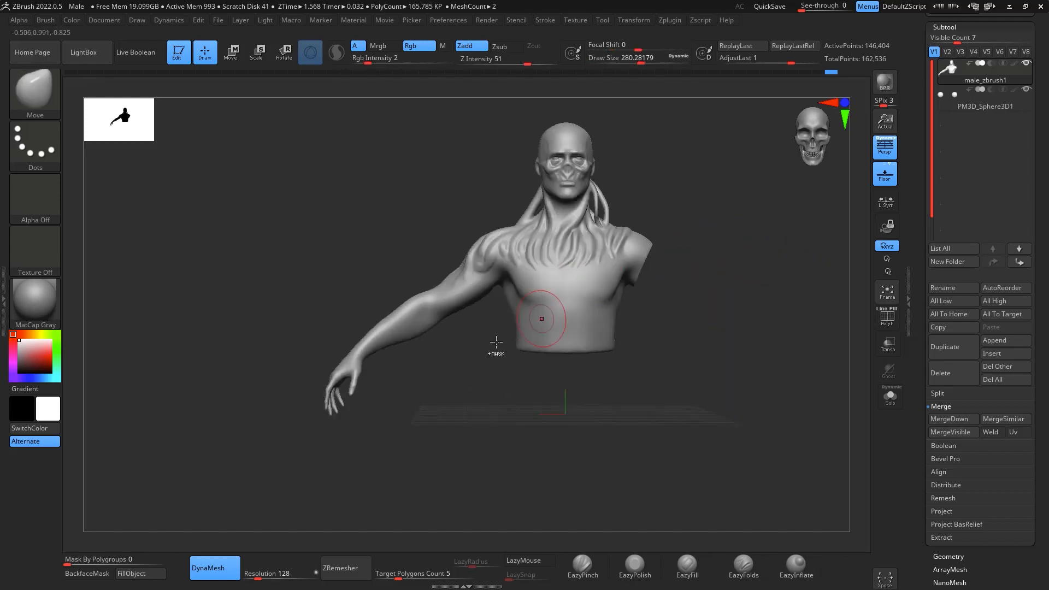
- Lasso-mask the right arm, invert the mask to protect the head and torso, and soften the mask edge at the shoulder
{"action": "left_click_drag", "start_coordinate": [309, 275], "coordinate": [468, 449], "text": "ctrl"}
{"action": "key", "text": "ctrl+z"}
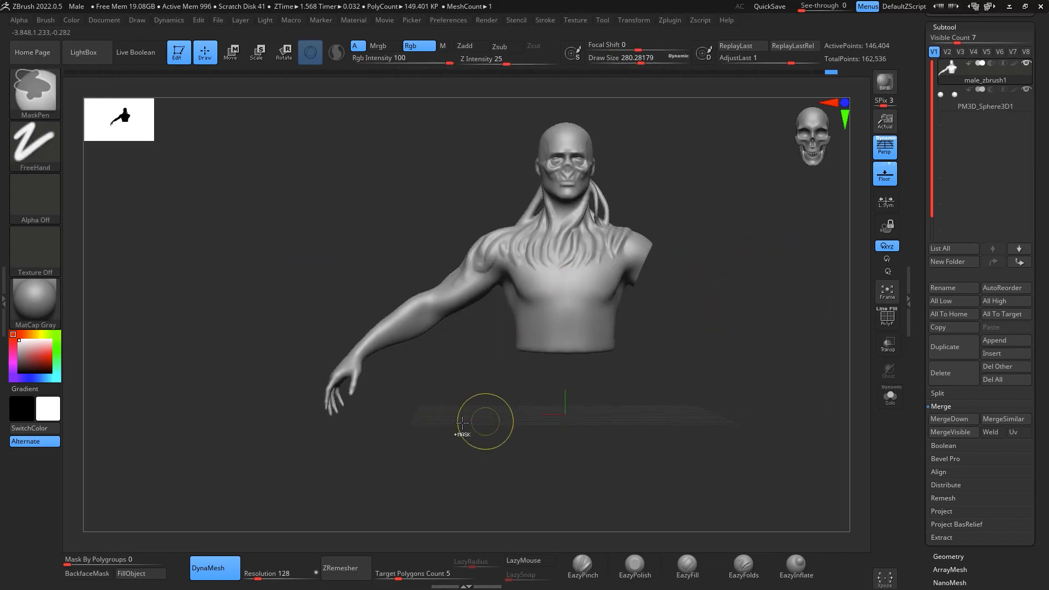
{"action": "left_click", "coordinate": [39, 152]}
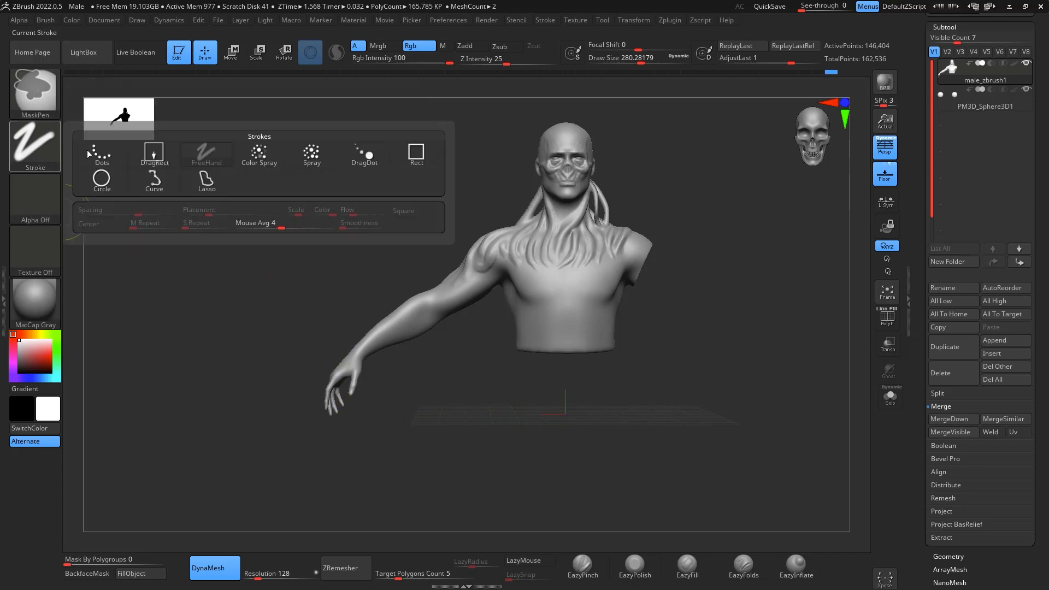
{"action": "left_click", "coordinate": [205, 179]}
{"action": "mouse_move", "coordinate": [321, 278]}
{"action": "left_mouse_down", "text": "ctrl"}
{"action": "mouse_move", "coordinate": [464, 384]}
{"action": "mouse_move", "coordinate": [509, 271]}
{"action": "mouse_move", "coordinate": [495, 197]}
{"action": "left_mouse_up", "text": "ctrl"}
{"action": "left_click", "coordinate": [734, 296], "text": "ctrl"}
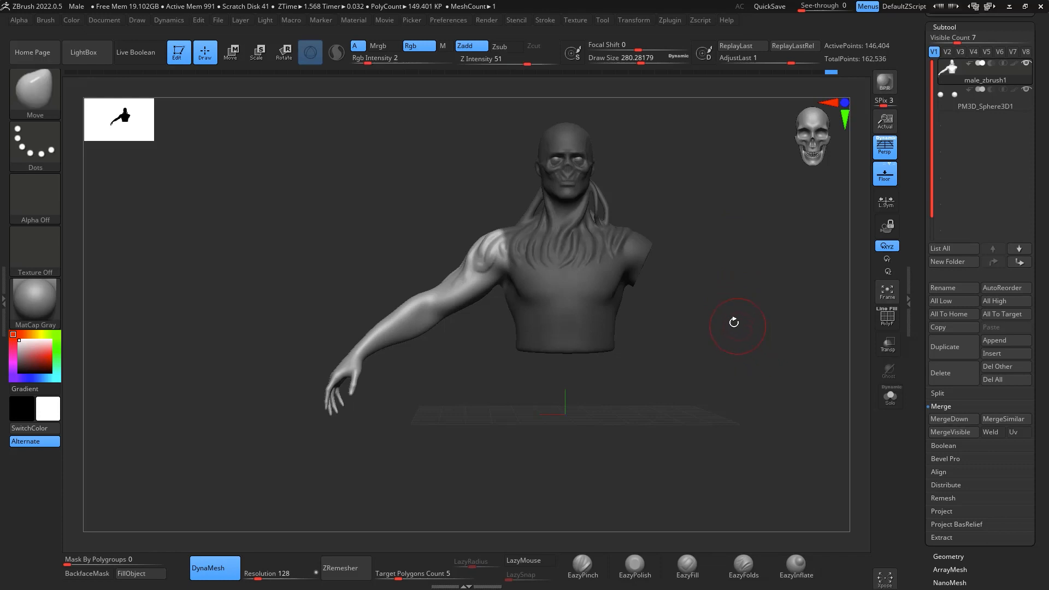
{"action": "mouse_move", "coordinate": [729, 278]}
{"action": "left_mouse_down", "text": "alt"}
{"action": "mouse_move", "coordinate": [736, 330]}
{"action": "mouse_move", "coordinate": [805, 375]}
{"action": "mouse_move", "coordinate": [823, 410]}
{"action": "mouse_move", "coordinate": [897, 408]}
{"action": "left_mouse_up", "text": "alt"}
{"action": "left_click", "coordinate": [497, 316], "text": "ctrl"}
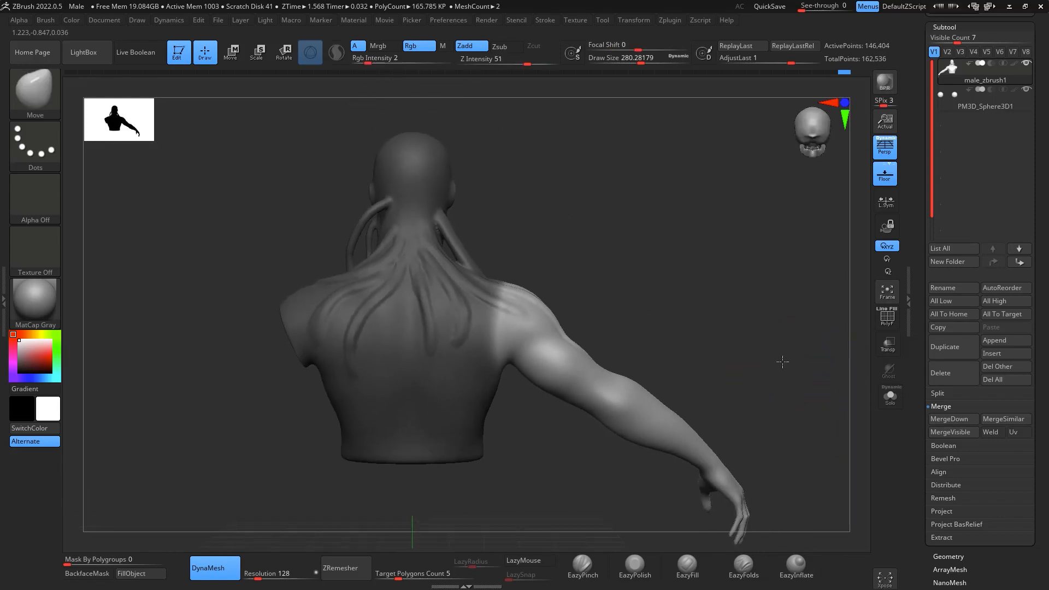
- Place the transform gizmo at the right shoulder and rotate the unmasked arm forward
{"action": "left_click_drag", "start_coordinate": [465, 182], "coordinate": [564, 293], "text": "alt"}
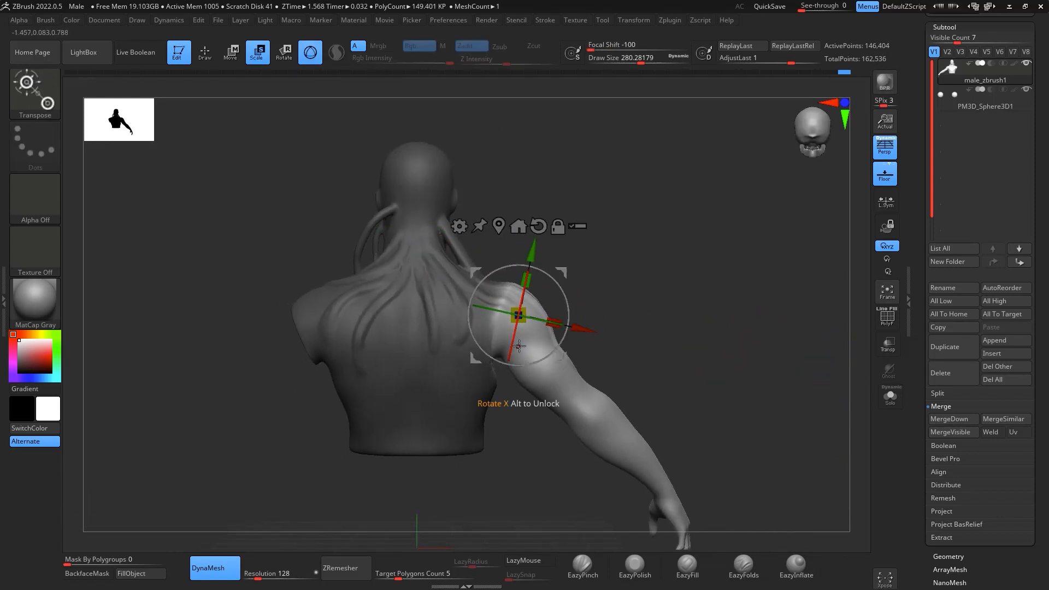
{"action": "key", "text": "ctrl+z"}
{"action": "left_click_drag", "start_coordinate": [520, 334], "coordinate": [520, 357]}
{"action": "key", "text": "ctrl+z"}
{"action": "left_click_drag", "start_coordinate": [596, 267], "coordinate": [497, 280]}
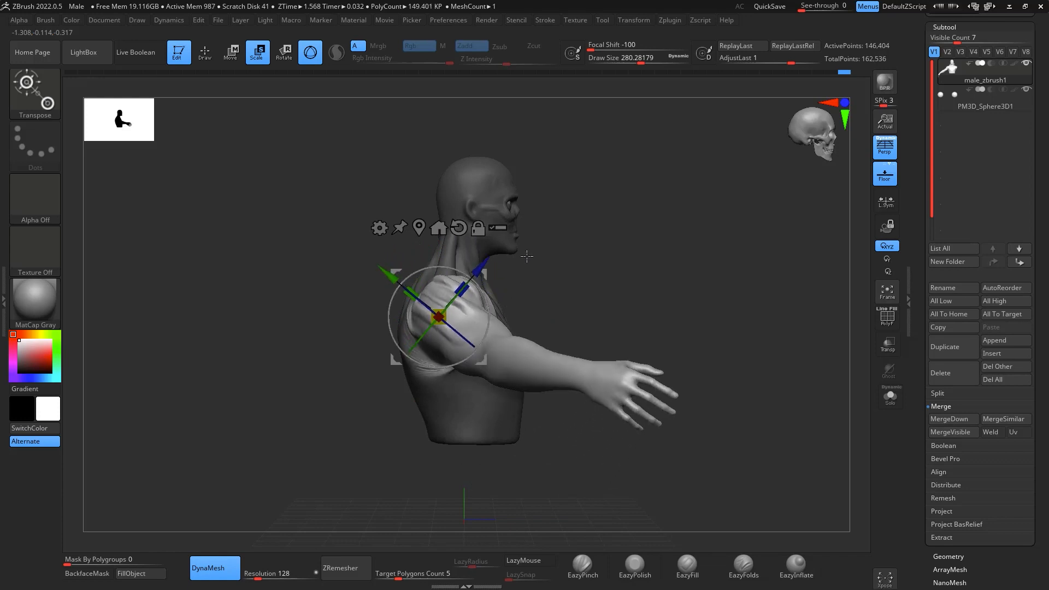
{"action": "left_click_drag", "start_coordinate": [638, 252], "coordinate": [559, 243]}
{"action": "left_click_drag", "start_coordinate": [483, 322], "coordinate": [468, 327]}
{"action": "left_click_drag", "start_coordinate": [474, 284], "coordinate": [477, 286]}
{"action": "right_click_drag", "start_coordinate": [477, 290], "coordinate": [474, 339], "text": "ctrl"}
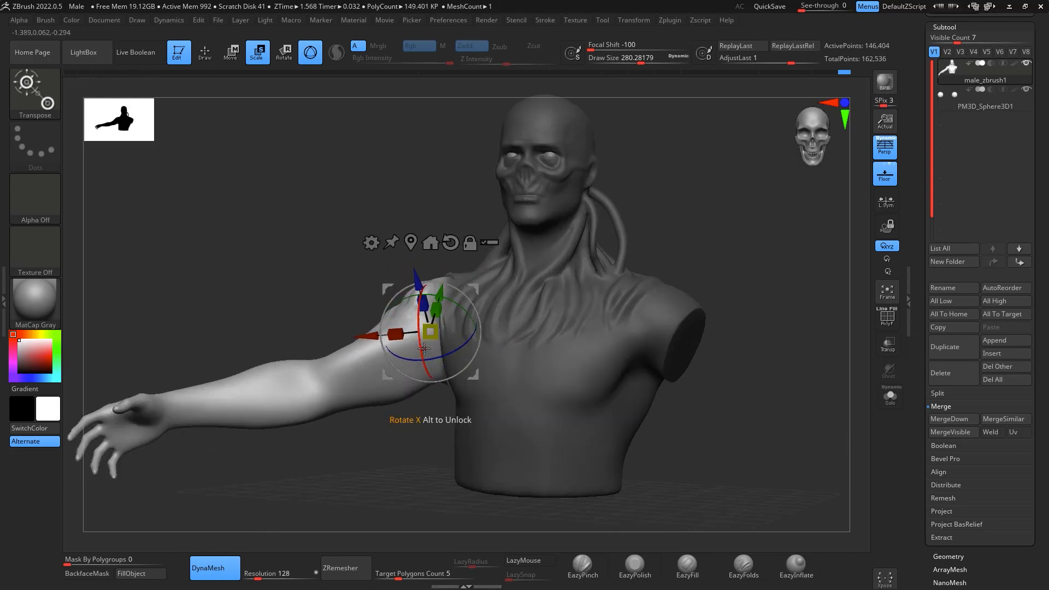
- Refine the raised arm's position and rotation at the shoulder, checking from the front, back and above
{"action": "left_click_drag", "start_coordinate": [781, 340], "coordinate": [835, 307]}
{"action": "left_click_drag", "start_coordinate": [482, 332], "coordinate": [483, 309]}
{"action": "left_click_drag", "start_coordinate": [627, 215], "coordinate": [548, 249]}
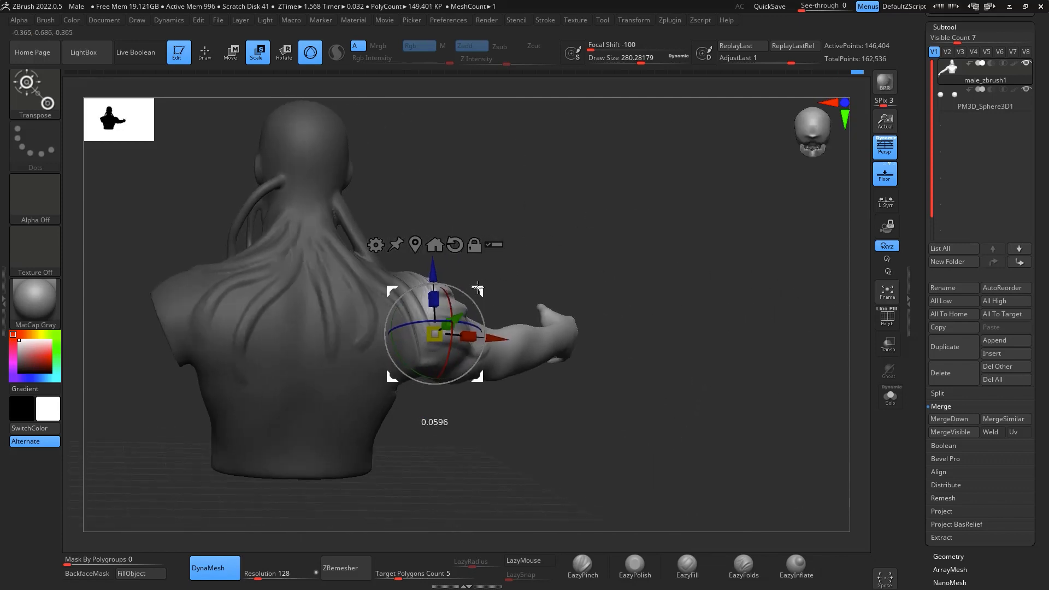
{"action": "left_click_drag", "start_coordinate": [664, 250], "coordinate": [563, 245]}
{"action": "left_click_drag", "start_coordinate": [479, 318], "coordinate": [468, 327]}
{"action": "left_click_drag", "start_coordinate": [466, 281], "coordinate": [461, 283]}
{"action": "left_click_drag", "start_coordinate": [738, 326], "coordinate": [752, 374]}
{"action": "left_click_drag", "start_coordinate": [455, 292], "coordinate": [454, 311]}
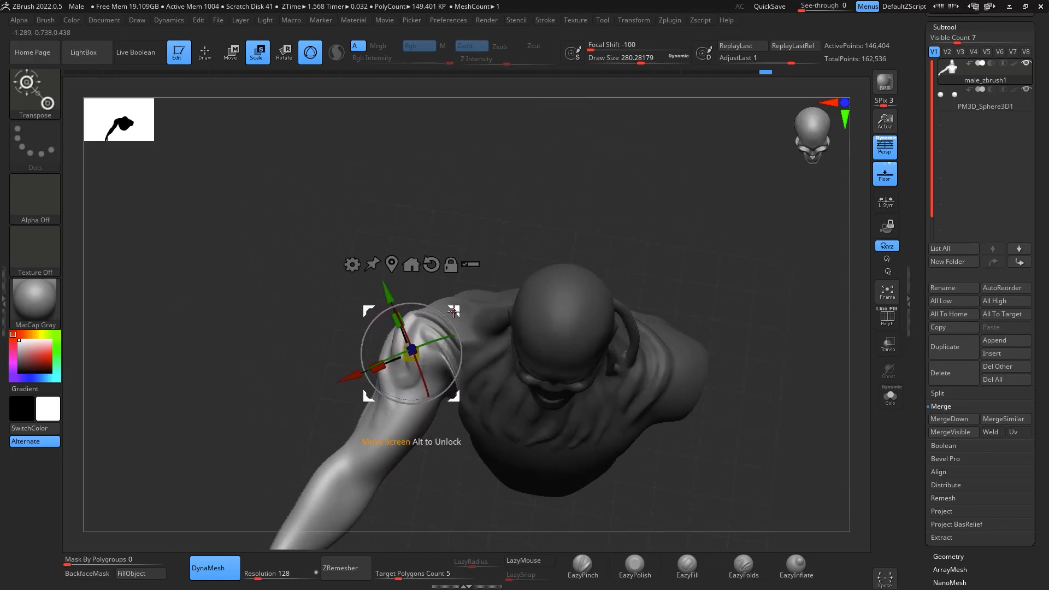
{"action": "left_click_drag", "start_coordinate": [584, 215], "coordinate": [649, 151]}
{"action": "key", "text": "q"}
- Extend the mask over the right upper arm with a lasso, leaving only the forearm and hand free, and soften its elbow edge
{"action": "mouse_move", "coordinate": [726, 276]}
{"action": "left_mouse_down"}
{"action": "mouse_move", "coordinate": [766, 204]}
{"action": "mouse_move", "coordinate": [797, 295]}
{"action": "mouse_move", "coordinate": [573, 248]}
{"action": "mouse_move", "coordinate": [609, 234]}
{"action": "left_mouse_up"}
{"action": "left_click_drag", "start_coordinate": [717, 260], "coordinate": [751, 252], "text": "alt"}
{"action": "left_click_drag", "start_coordinate": [751, 252], "coordinate": [740, 258]}
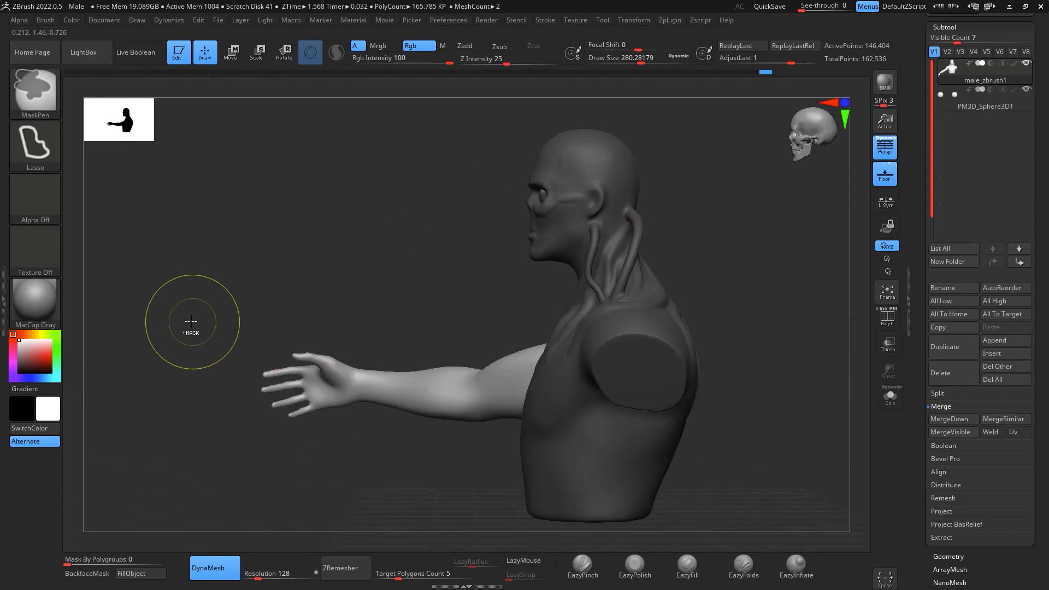
{"action": "mouse_move", "coordinate": [492, 276]}
{"action": "left_mouse_down", "text": "ctrl"}
{"action": "mouse_move", "coordinate": [557, 514]}
{"action": "mouse_move", "coordinate": [717, 307]}
{"action": "left_mouse_up", "text": "ctrl"}
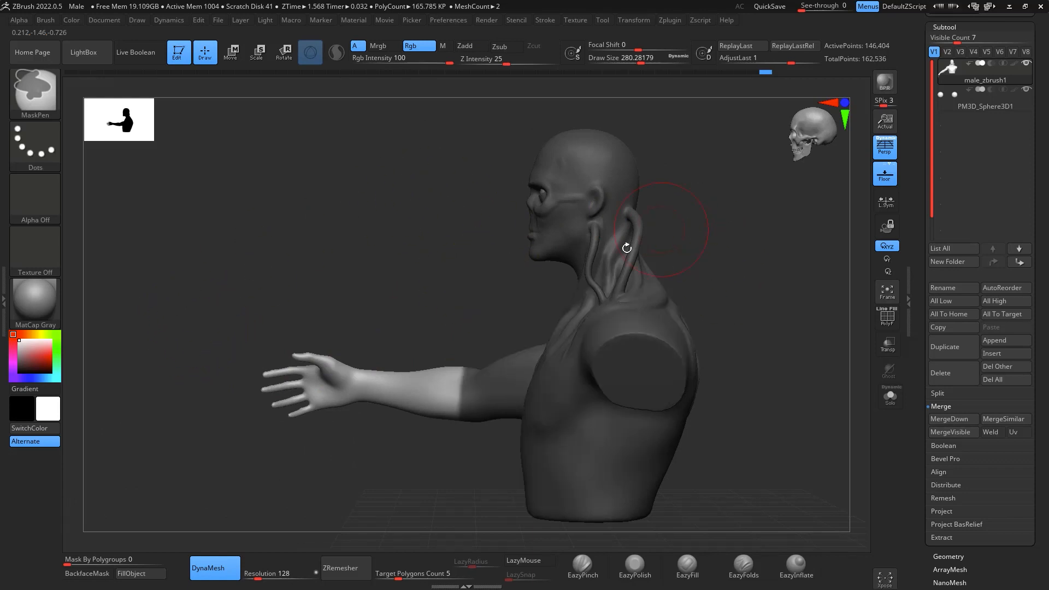
{"action": "key", "text": "ctrl+z"}
{"action": "mouse_move", "coordinate": [502, 317]}
{"action": "left_mouse_down", "text": "ctrl"}
{"action": "mouse_move", "coordinate": [506, 531]}
{"action": "mouse_move", "coordinate": [733, 290]}
{"action": "left_mouse_up", "text": "ctrl"}
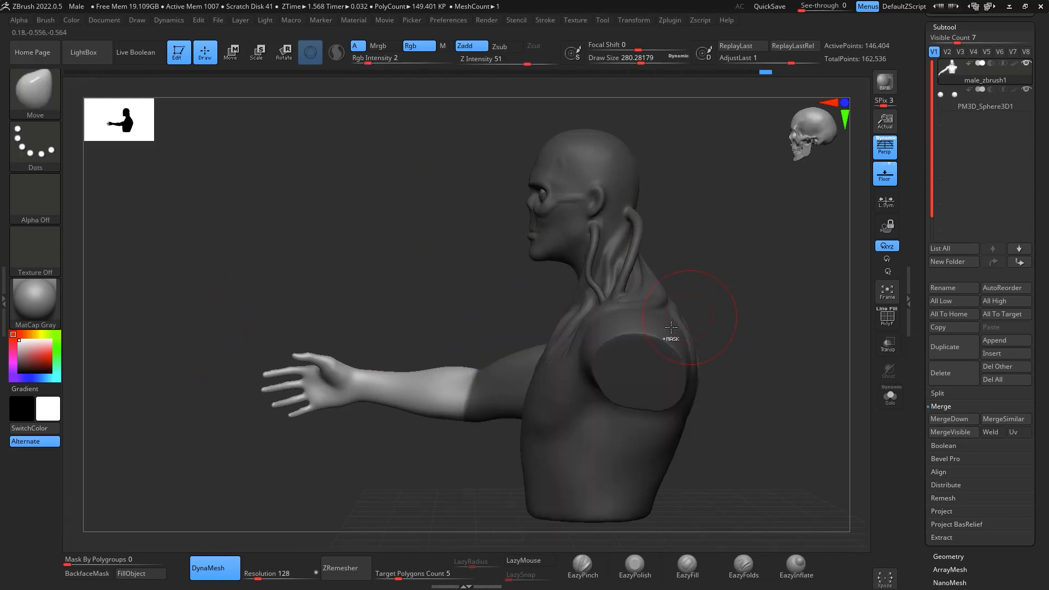
{"action": "left_click", "coordinate": [482, 385], "text": "ctrl"}
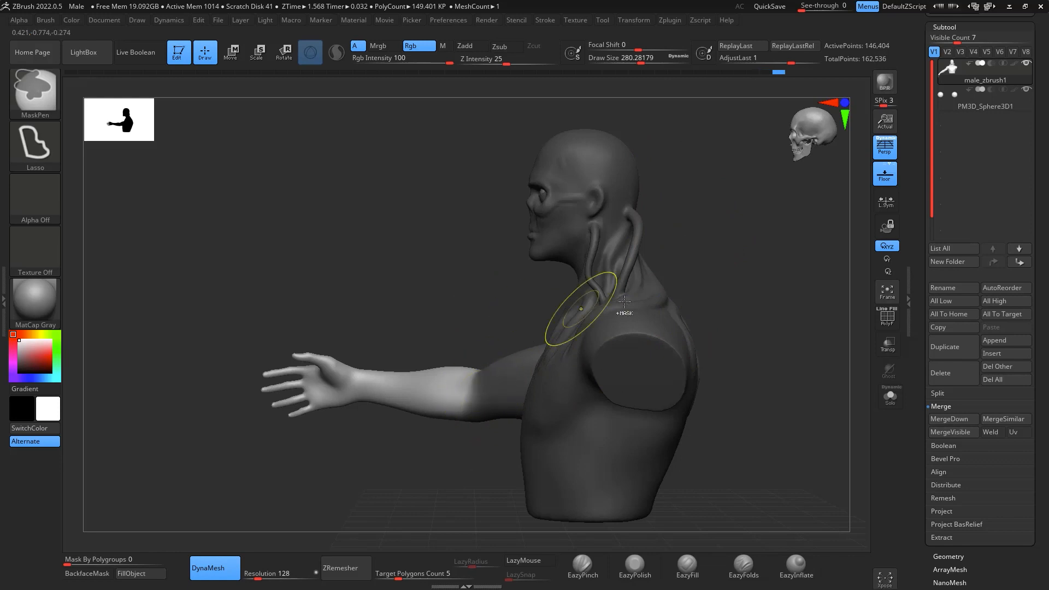
{"action": "mouse_move", "coordinate": [727, 306]}
{"action": "left_mouse_down"}
{"action": "mouse_move", "coordinate": [817, 321]}
{"action": "mouse_move", "coordinate": [737, 312]}
{"action": "left_mouse_up"}
- Unlock the transform gizmo and reposition its pivot at the right elbow
{"action": "key", "text": "e"}
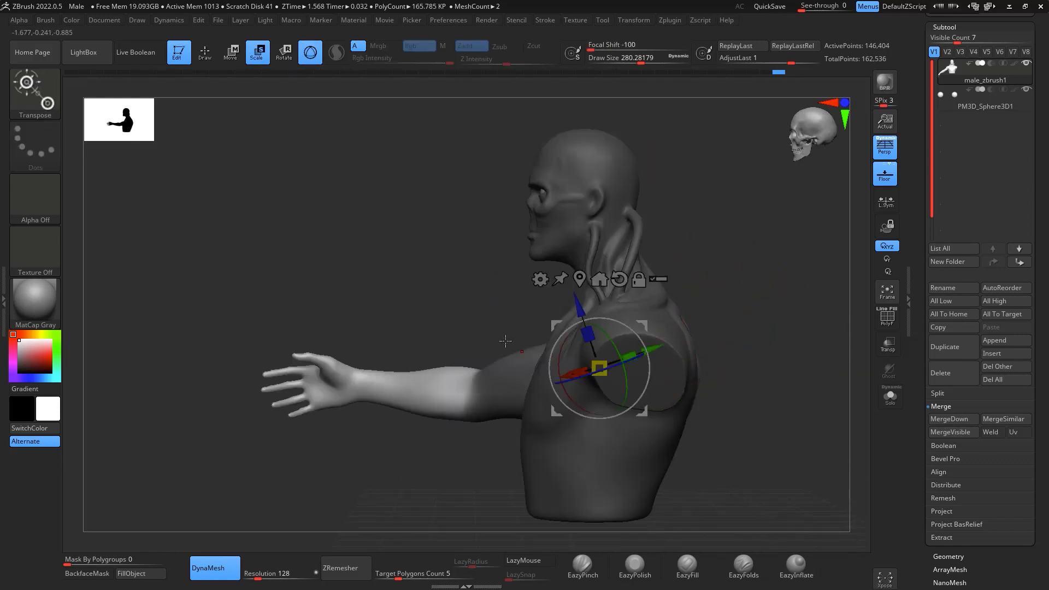
{"action": "left_click", "coordinate": [625, 279], "text": "alt"}
{"action": "left_click_drag", "start_coordinate": [643, 327], "coordinate": [522, 349], "text": "alt"}
{"action": "key", "text": "ctrl+z"}
{"action": "left_click_drag", "start_coordinate": [806, 363], "coordinate": [852, 363], "text": "shift"}
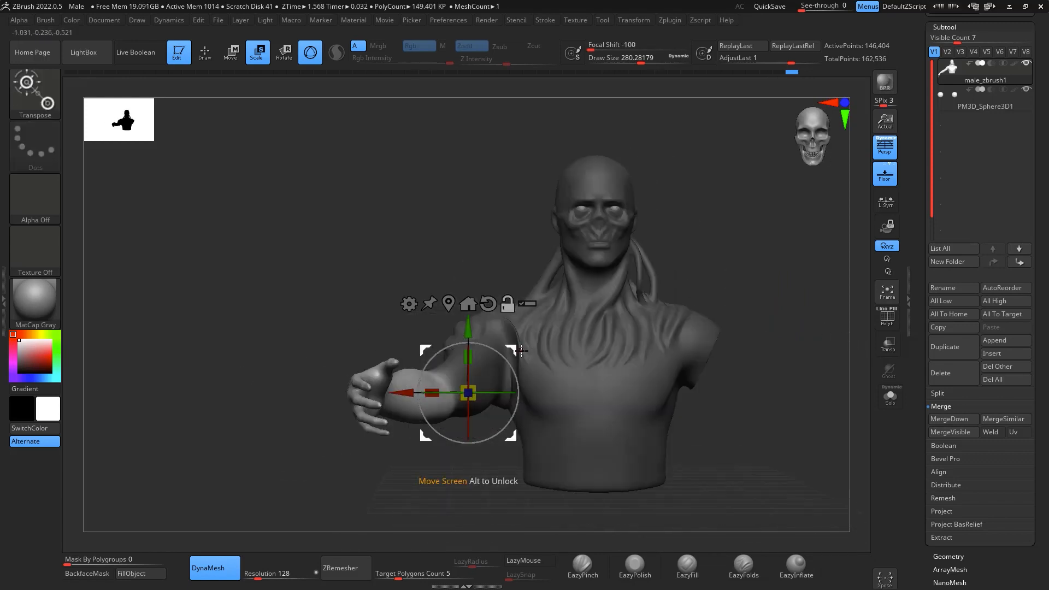
{"action": "left_click_drag", "start_coordinate": [512, 349], "coordinate": [478, 346], "text": "alt"}
- Rotate the unmasked forearm around the elbow to bend the hand inward and upward
{"action": "left_click_drag", "start_coordinate": [727, 339], "coordinate": [819, 398]}
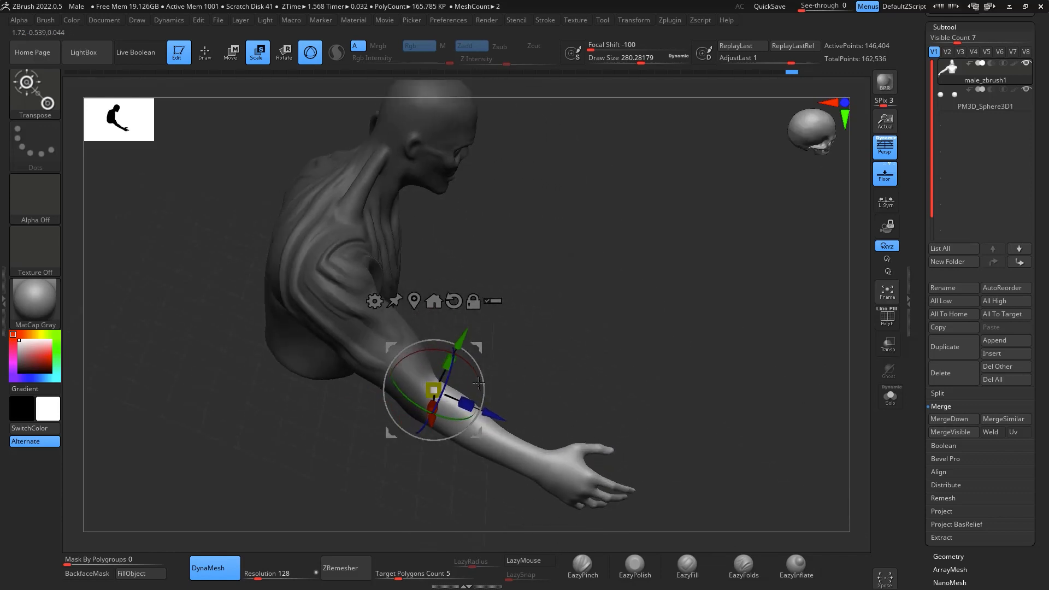
{"action": "left_click_drag", "start_coordinate": [453, 363], "coordinate": [447, 389]}
{"action": "left_click_drag", "start_coordinate": [505, 284], "coordinate": [537, 286]}
{"action": "left_click_drag", "start_coordinate": [479, 348], "coordinate": [414, 379]}
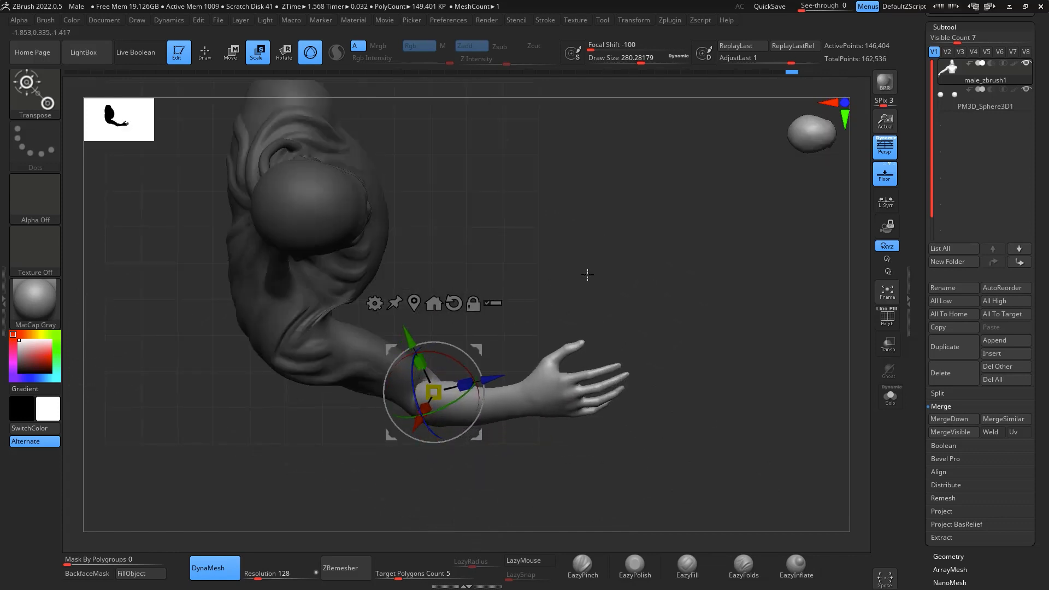
{"action": "left_click_drag", "start_coordinate": [588, 274], "coordinate": [586, 134]}
{"action": "left_click_drag", "start_coordinate": [461, 361], "coordinate": [469, 366]}
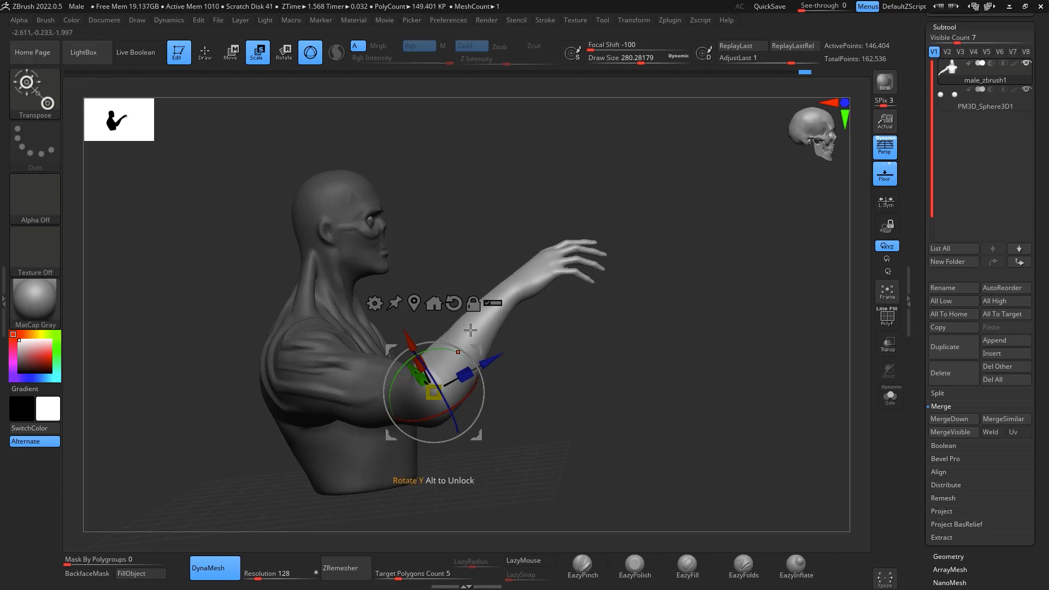
- Fine-tune the bent forearm's placement and angle at the elbow from the front and side
{"action": "left_click_drag", "start_coordinate": [751, 358], "coordinate": [617, 363]}
{"action": "left_click_drag", "start_coordinate": [787, 258], "coordinate": [700, 207]}
{"action": "left_click_drag", "start_coordinate": [410, 327], "coordinate": [413, 329]}
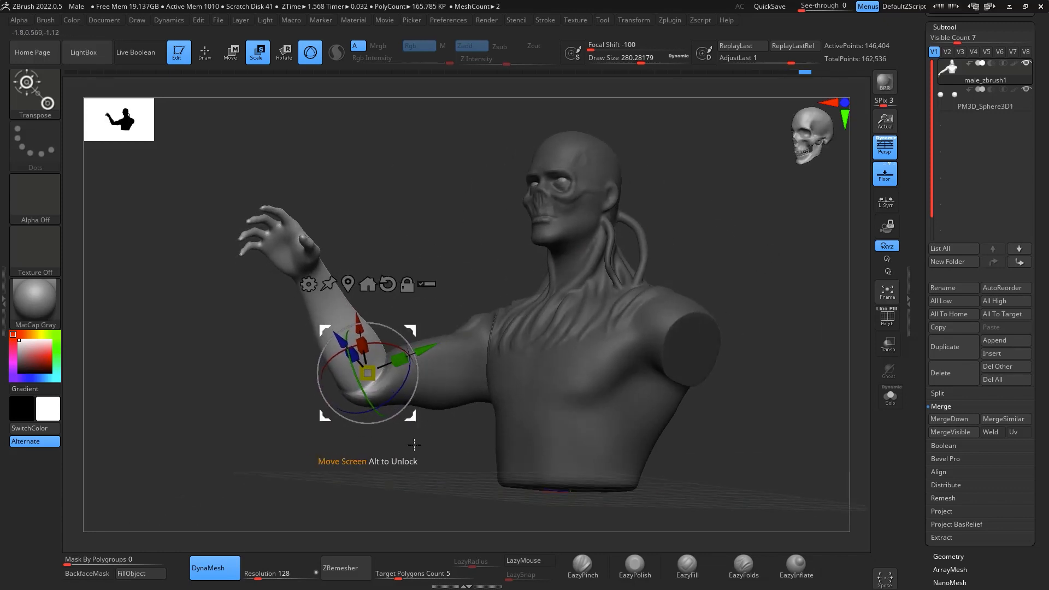
{"action": "left_click_drag", "start_coordinate": [464, 262], "coordinate": [538, 267]}
{"action": "left_click_drag", "start_coordinate": [640, 309], "coordinate": [717, 313]}
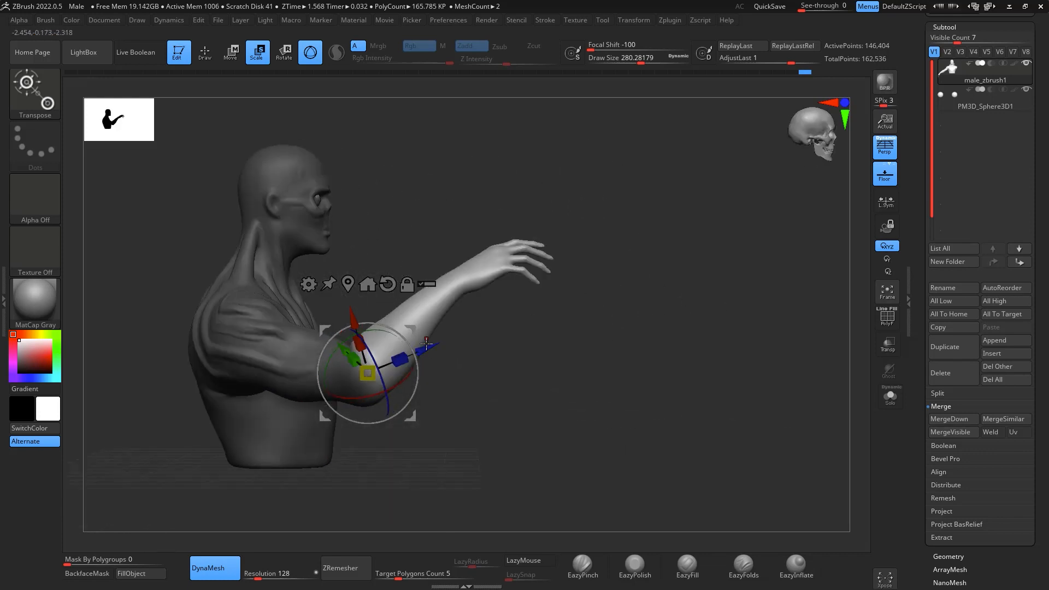
{"action": "left_click_drag", "start_coordinate": [410, 329], "coordinate": [412, 331]}
{"action": "left_click_drag", "start_coordinate": [593, 368], "coordinate": [492, 353]}
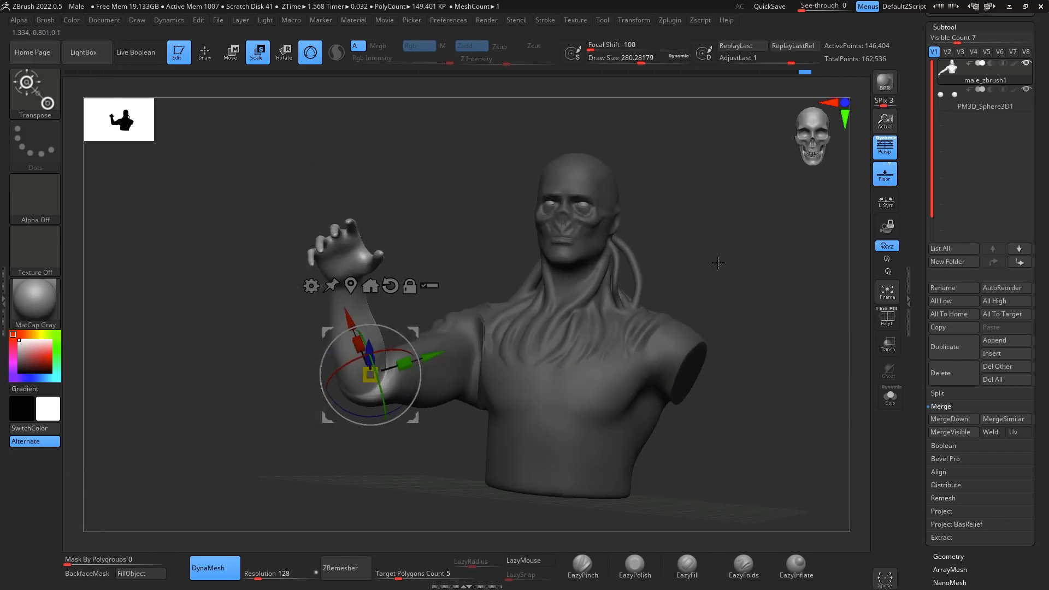
- Return to draw mode, clear the mask and remesh the posed body with DynaMesh at resolution 128
{"action": "key", "text": "q"}
{"action": "mouse_move", "coordinate": [733, 270]}
{"action": "left_mouse_down"}
{"action": "mouse_move", "coordinate": [703, 234]}
{"action": "mouse_move", "coordinate": [716, 241]}
{"action": "mouse_move", "coordinate": [726, 276]}
{"action": "left_mouse_up"}
{"action": "left_click", "coordinate": [716, 241], "text": "ctrl"}
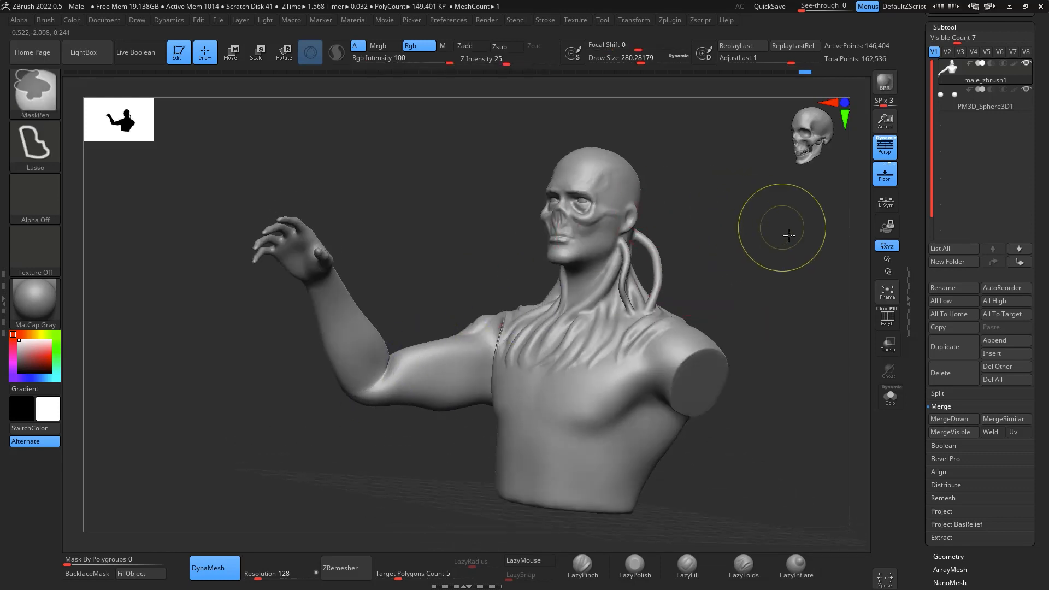
{"action": "left_click_drag", "start_coordinate": [785, 213], "coordinate": [770, 219], "text": "ctrl"}
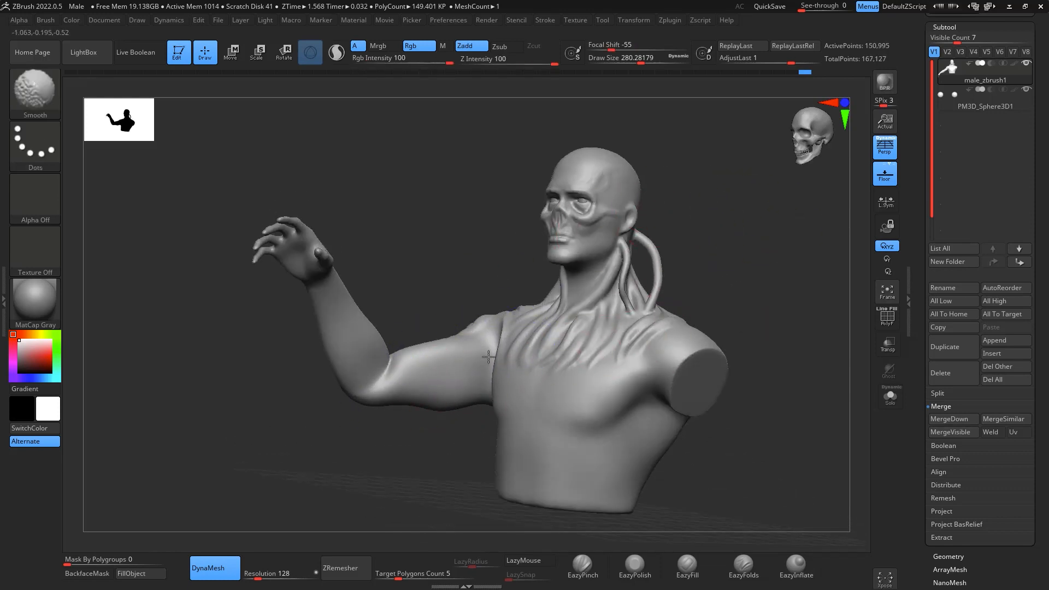
- With ClayBuildup at draw size about 154, build up the transition between the chest and the raised right arm
{"action": "left_click_drag", "start_coordinate": [757, 263], "coordinate": [820, 290]}
{"action": "mouse_move", "coordinate": [777, 262]}
{"action": "left_mouse_down"}
{"action": "mouse_move", "coordinate": [803, 258]}
{"action": "mouse_move", "coordinate": [809, 334]}
{"action": "left_mouse_up"}
{"action": "key", "text": "b"}
{"action": "key", "text": "c"}
{"action": "key", "text": "b"}
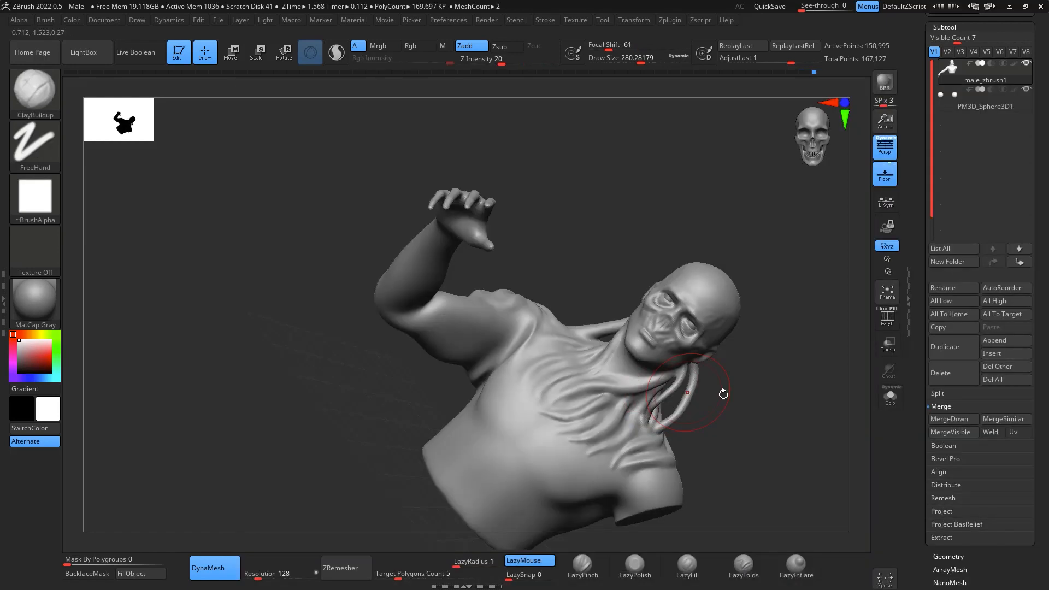
{"action": "left_click_drag", "start_coordinate": [723, 394], "coordinate": [694, 459]}
{"action": "key", "text": "space"}
{"action": "left_click_drag", "start_coordinate": [769, 397], "coordinate": [756, 397]}
{"action": "left_click_drag", "start_coordinate": [724, 353], "coordinate": [741, 368]}
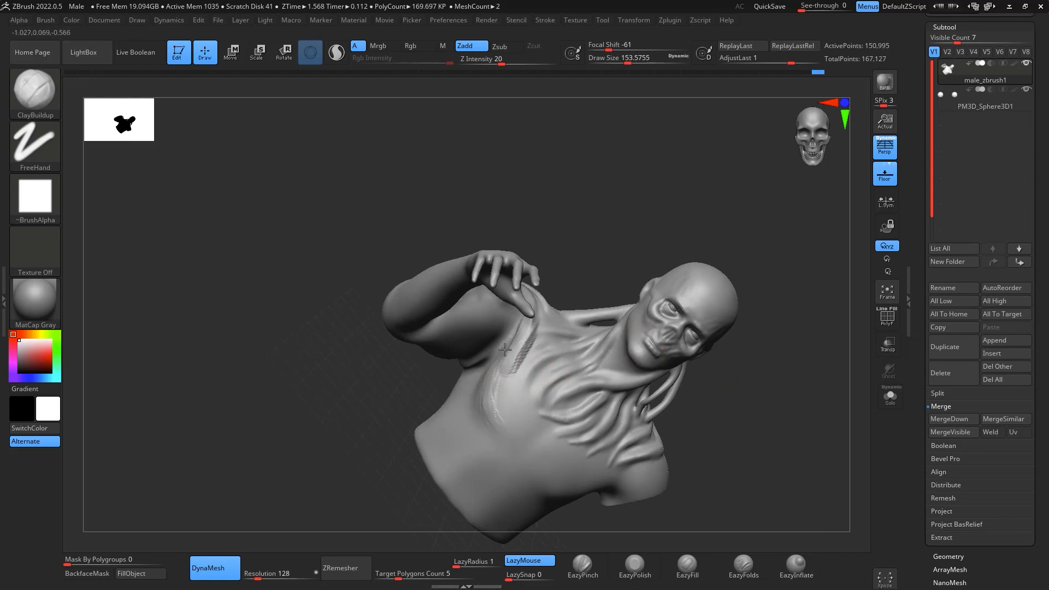
{"action": "mouse_move", "coordinate": [744, 252]}
{"action": "left_mouse_down"}
{"action": "mouse_move", "coordinate": [757, 232]}
{"action": "mouse_move", "coordinate": [732, 263]}
{"action": "left_mouse_up"}
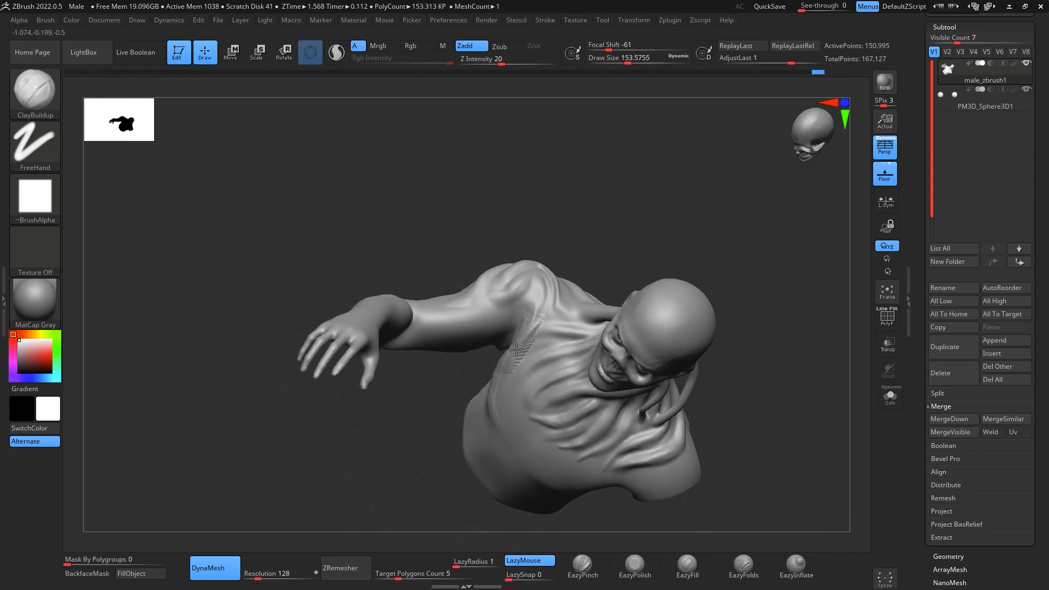
- Smooth the transition from chest to raised right arm and the armpit, setting the draw size to about 177
{"action": "key", "text": "shift"}
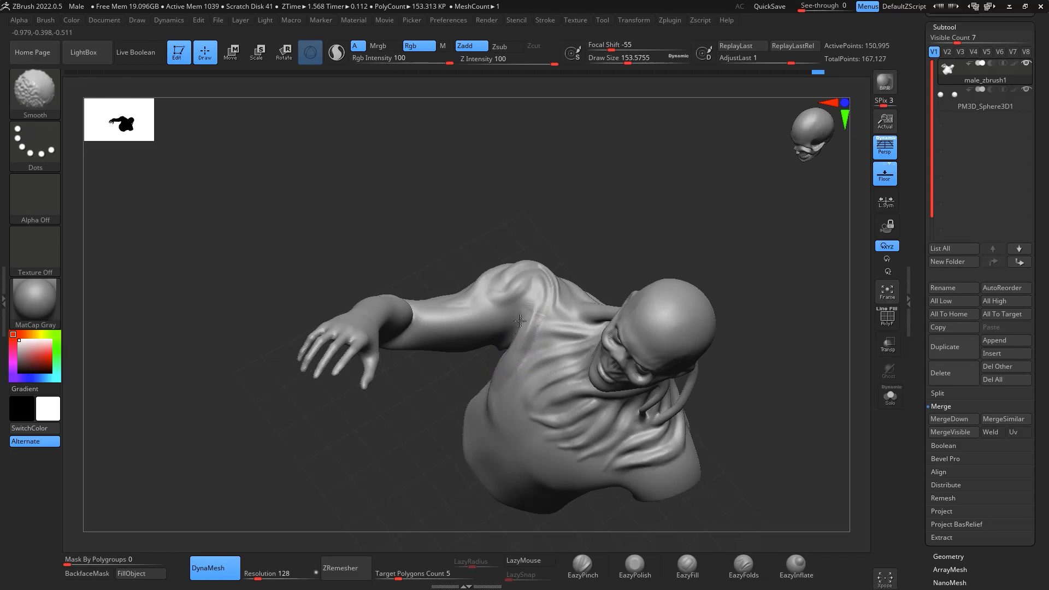
{"action": "left_click_drag", "start_coordinate": [499, 340], "coordinate": [501, 338], "text": "shift"}
{"action": "left_click_drag", "start_coordinate": [677, 225], "coordinate": [759, 171]}
{"action": "key", "text": "space"}
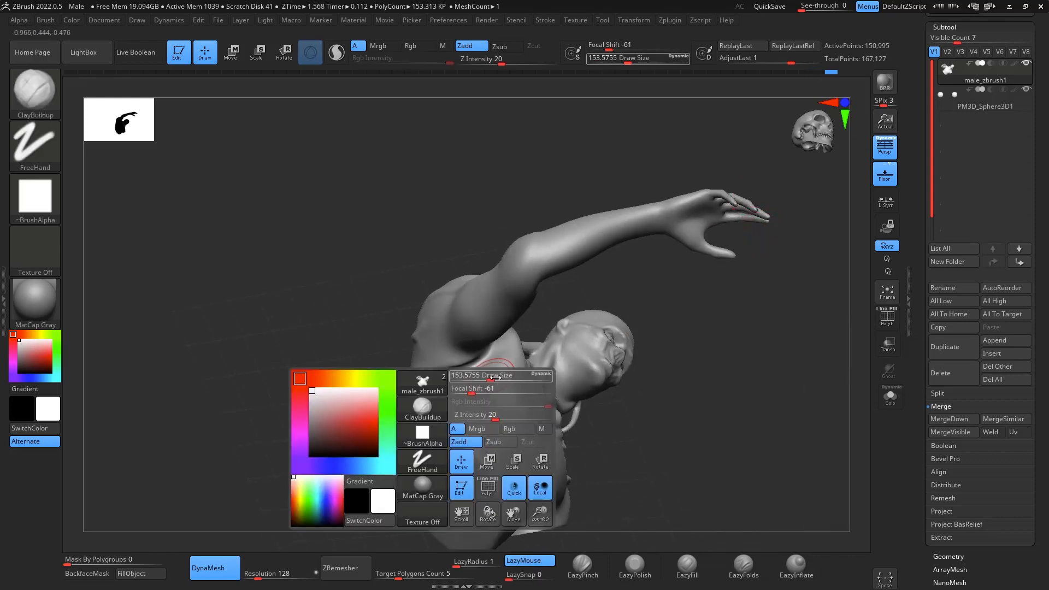
{"action": "left_click_drag", "start_coordinate": [484, 376], "coordinate": [487, 376]}
{"action": "key", "text": "shift"}
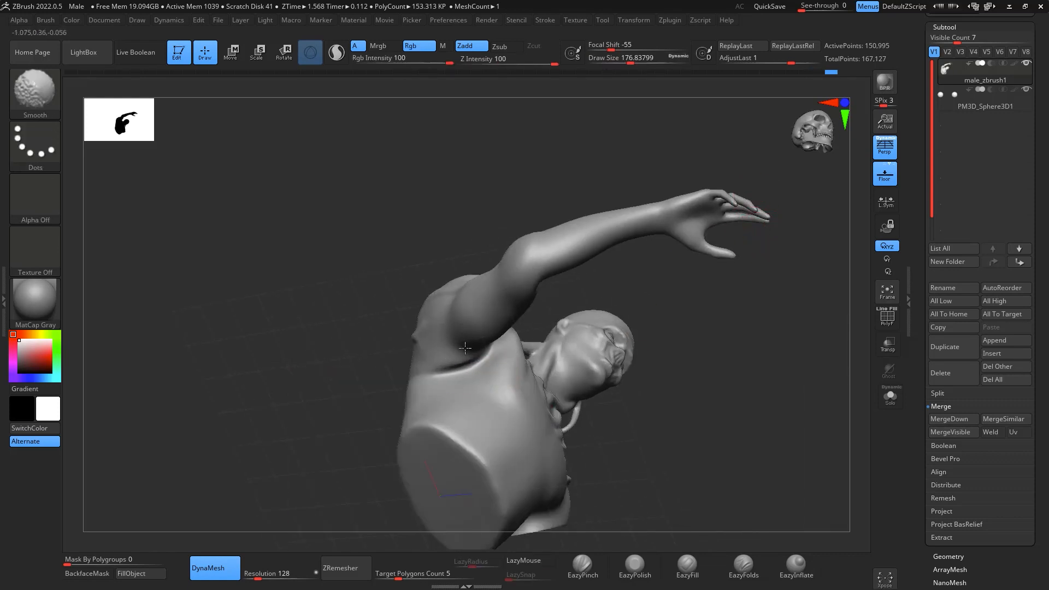
{"action": "mouse_move", "coordinate": [681, 355]}
{"action": "left_mouse_down"}
{"action": "mouse_move", "coordinate": [752, 368]}
{"action": "mouse_move", "coordinate": [729, 363]}
{"action": "left_mouse_up"}
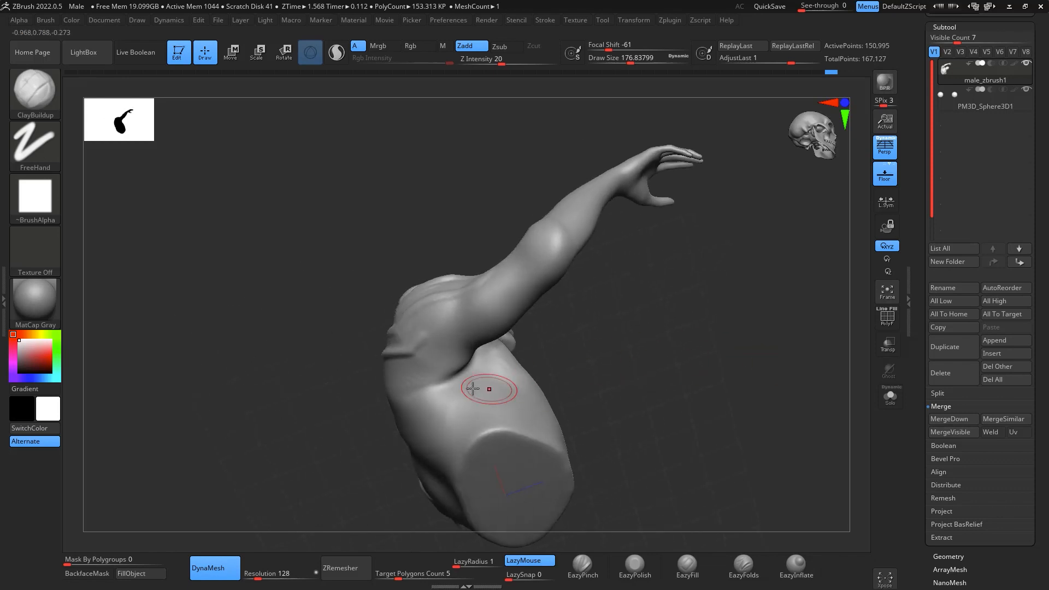
- Build up the rear of the right armpit with ClayBuildup and smooth the strokes into the back
{"action": "left_click_drag", "start_coordinate": [466, 391], "coordinate": [452, 401]}
{"action": "left_click_drag", "start_coordinate": [440, 360], "coordinate": [442, 387]}
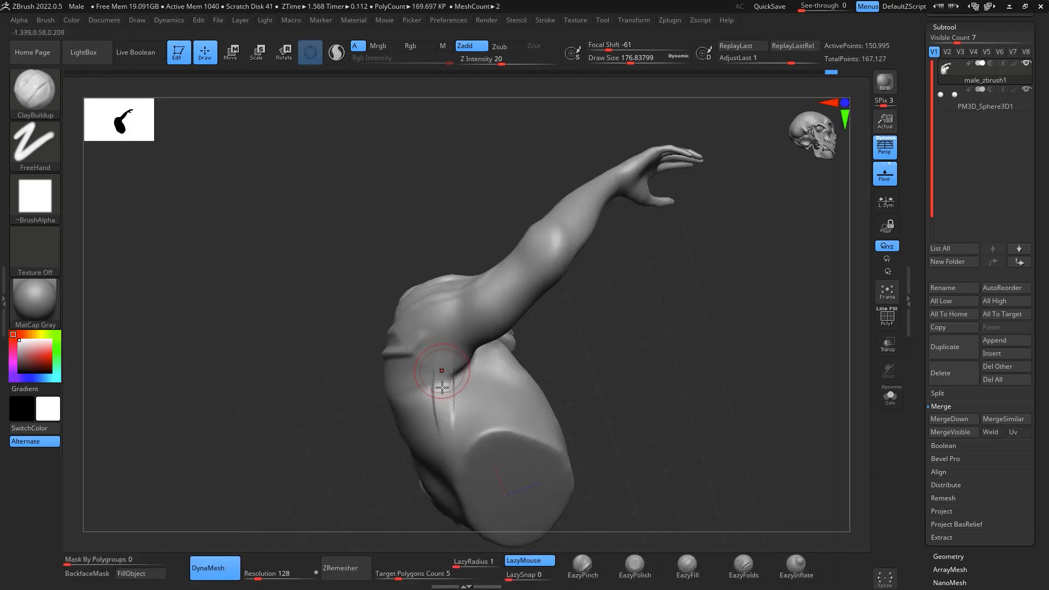
{"action": "left_click_drag", "start_coordinate": [656, 328], "coordinate": [611, 333]}
{"action": "left_click_drag", "start_coordinate": [433, 415], "coordinate": [419, 372], "text": "shift"}
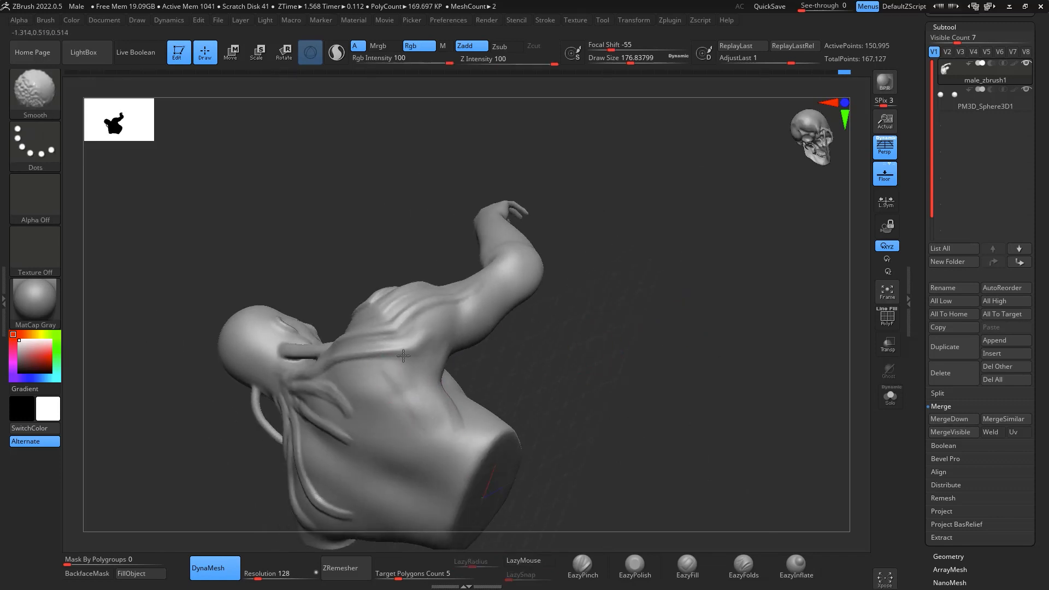
{"action": "left_click_drag", "start_coordinate": [634, 328], "coordinate": [656, 418]}
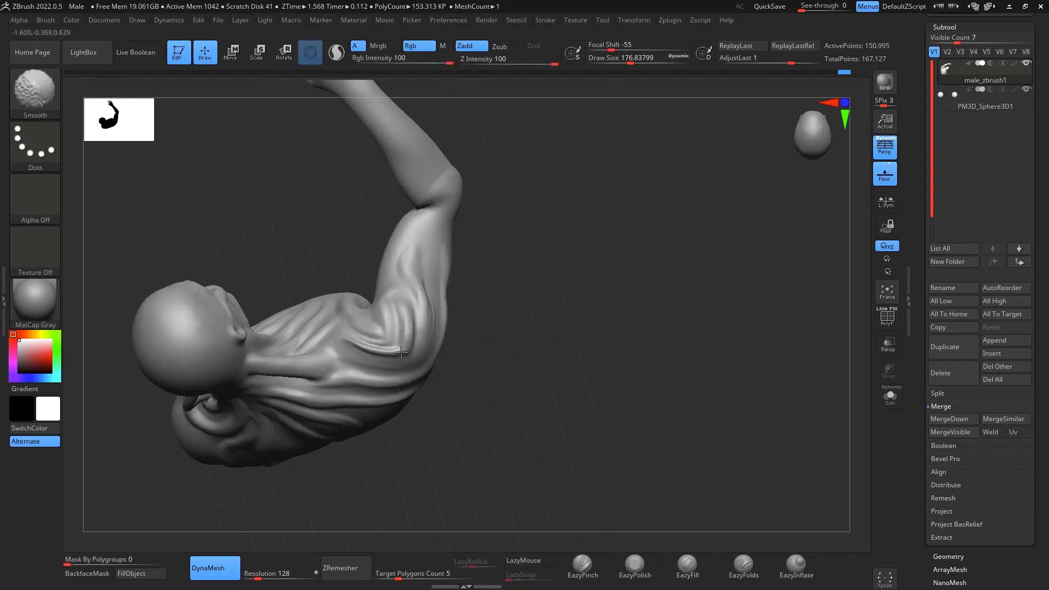
- Smooth the folds on the outer right shoulder and build up the biceps with ClayBuildup
{"action": "left_click_drag", "start_coordinate": [428, 239], "coordinate": [434, 292], "text": "shift"}
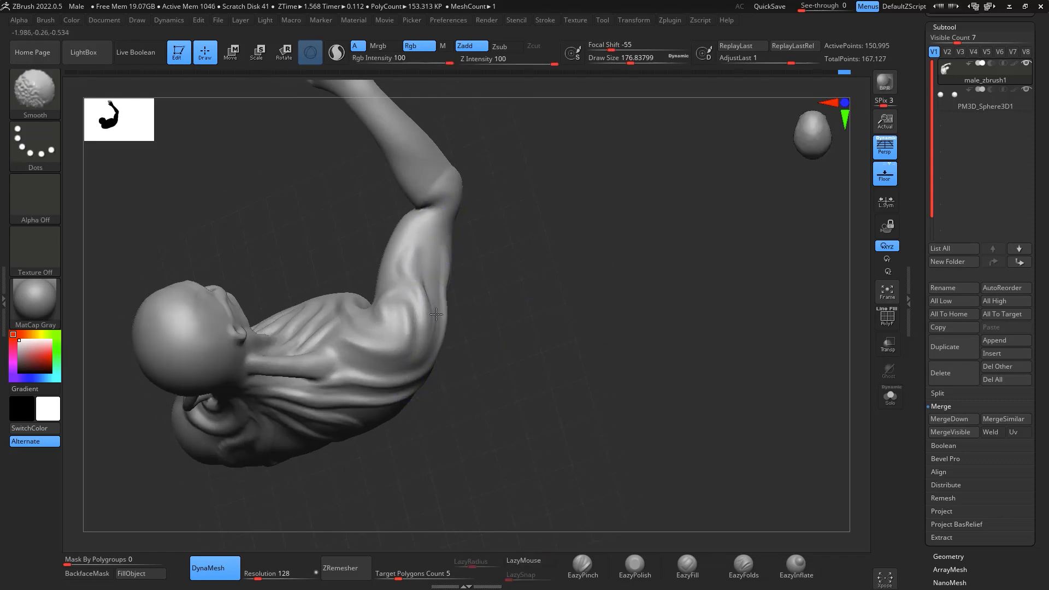
{"action": "mouse_move", "coordinate": [625, 276]}
{"action": "left_mouse_down"}
{"action": "mouse_move", "coordinate": [707, 191]}
{"action": "mouse_move", "coordinate": [733, 188]}
{"action": "mouse_move", "coordinate": [700, 253]}
{"action": "mouse_move", "coordinate": [707, 302]}
{"action": "mouse_move", "coordinate": [699, 242]}
{"action": "mouse_move", "coordinate": [516, 282]}
{"action": "left_mouse_up"}
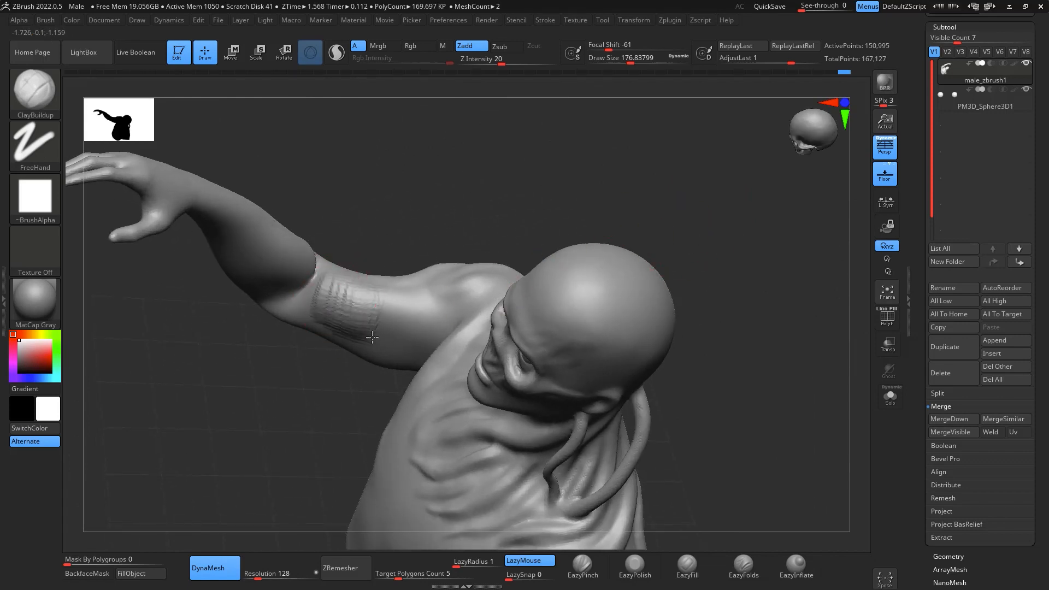
{"action": "mouse_move", "coordinate": [372, 337]}
{"action": "left_mouse_down"}
{"action": "mouse_move", "coordinate": [410, 305]}
{"action": "mouse_move", "coordinate": [419, 347]}
{"action": "left_mouse_up"}
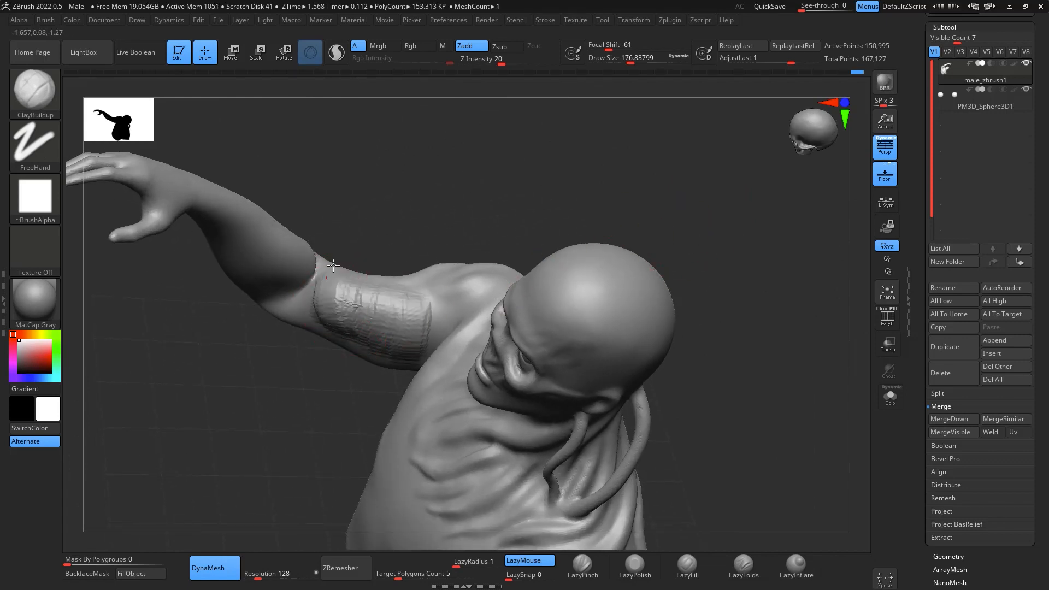
{"action": "left_click_drag", "start_coordinate": [601, 141], "coordinate": [414, 344]}
{"action": "key", "text": "shift"}
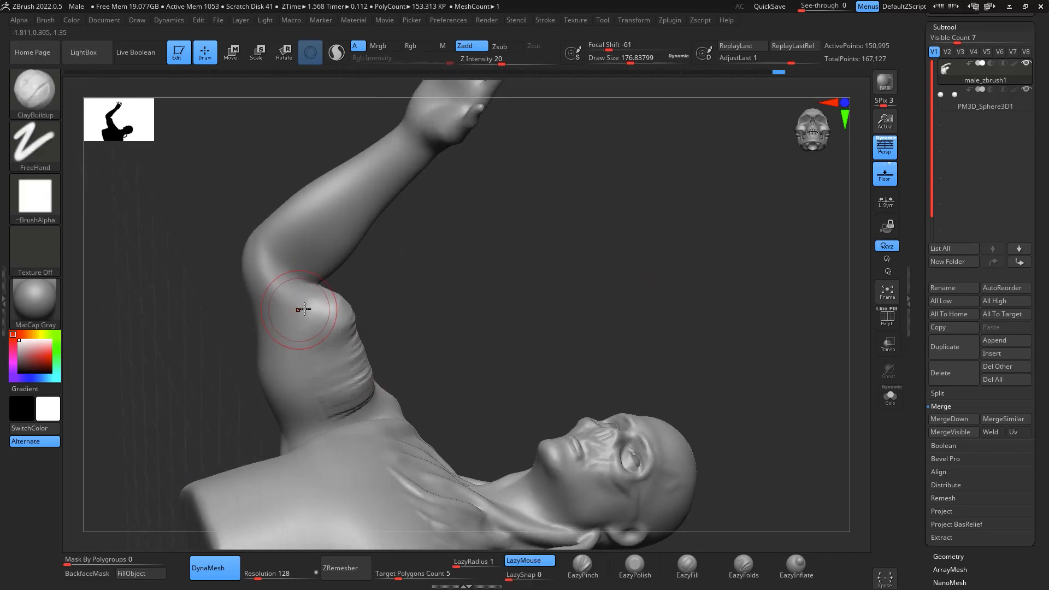
- With the Move brush at draw size about 228, reshape the outer contour of the right upper arm
{"action": "key", "text": "b"}
{"action": "key", "text": "m"}
{"action": "key", "text": "v"}
{"action": "key", "text": "space"}
{"action": "left_click_drag", "start_coordinate": [312, 316], "coordinate": [317, 315]}
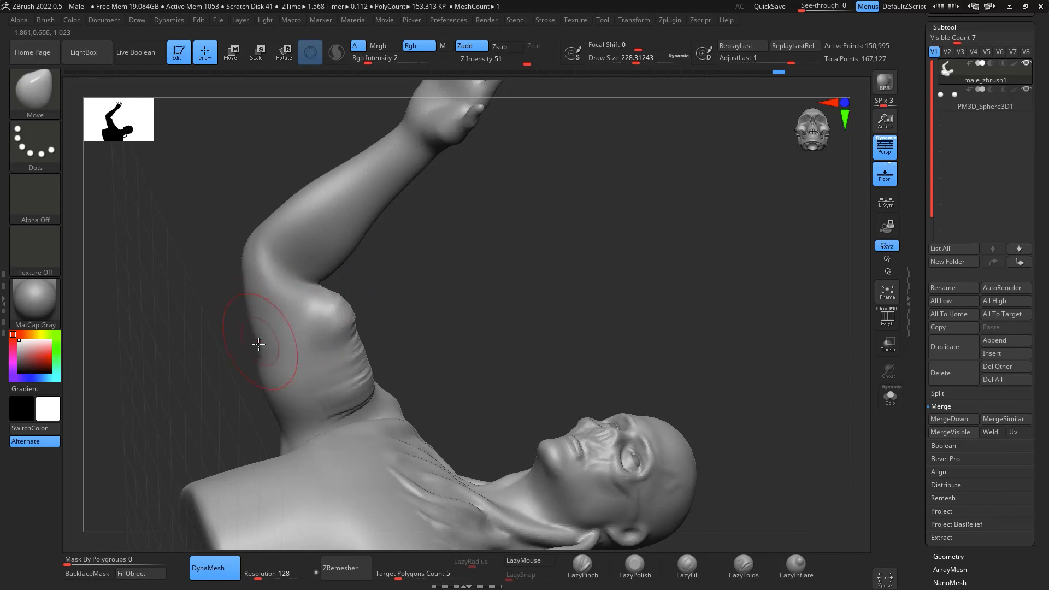
{"action": "key", "text": "shift"}
{"action": "left_click_drag", "start_coordinate": [272, 399], "coordinate": [258, 368], "text": "shift"}
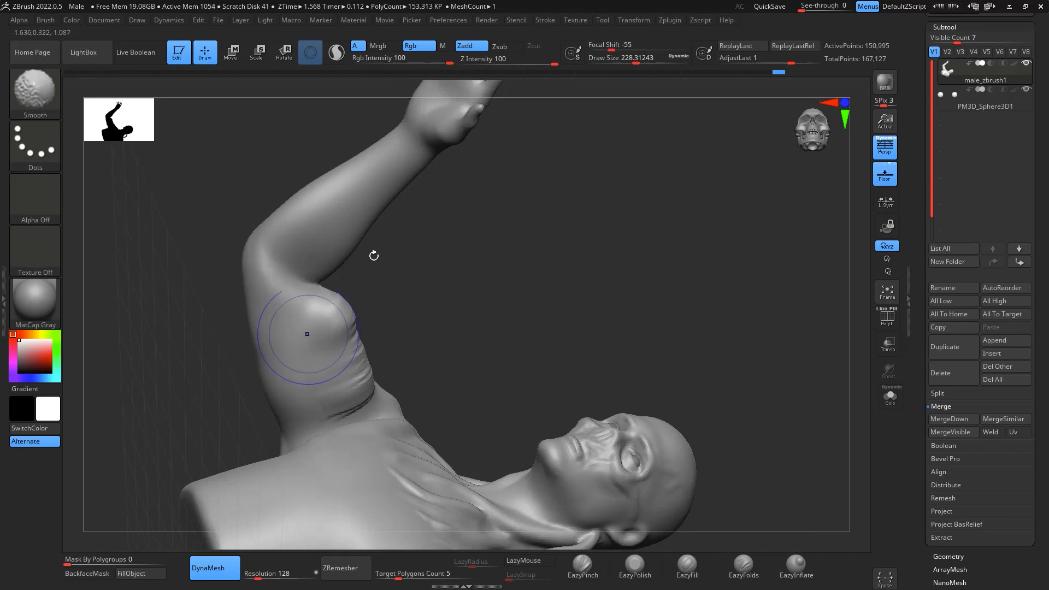
- Smooth the clay ridges on the right biceps into the surrounding upper arm
{"action": "mouse_move", "coordinate": [372, 256]}
{"action": "left_mouse_down"}
{"action": "mouse_move", "coordinate": [621, 272]}
{"action": "mouse_move", "coordinate": [703, 333]}
{"action": "mouse_move", "coordinate": [654, 321]}
{"action": "left_mouse_up"}
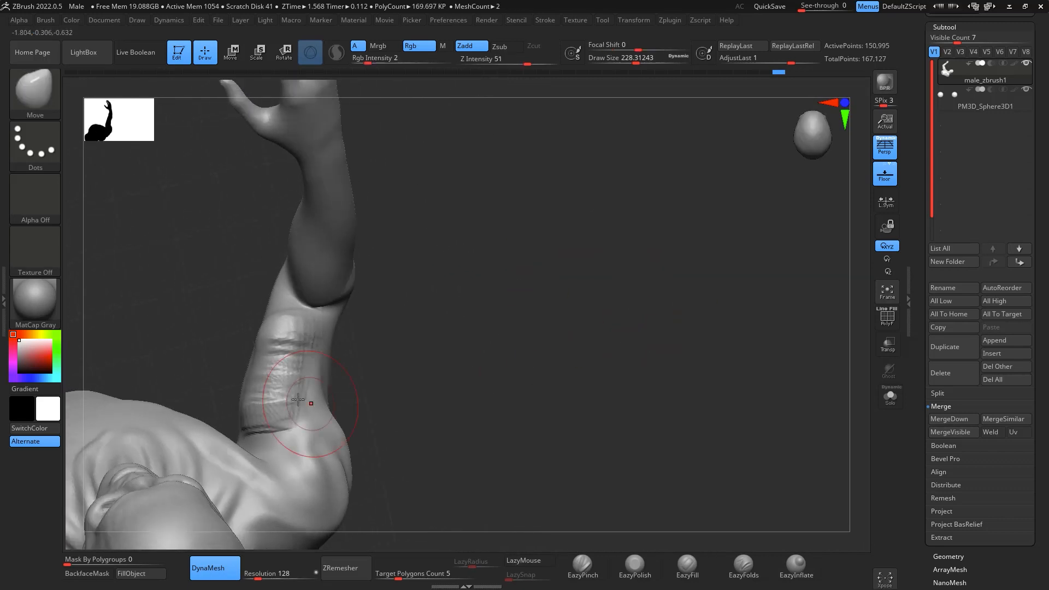
{"action": "key", "text": "space"}
{"action": "left_click_drag", "start_coordinate": [309, 372], "coordinate": [329, 383]}
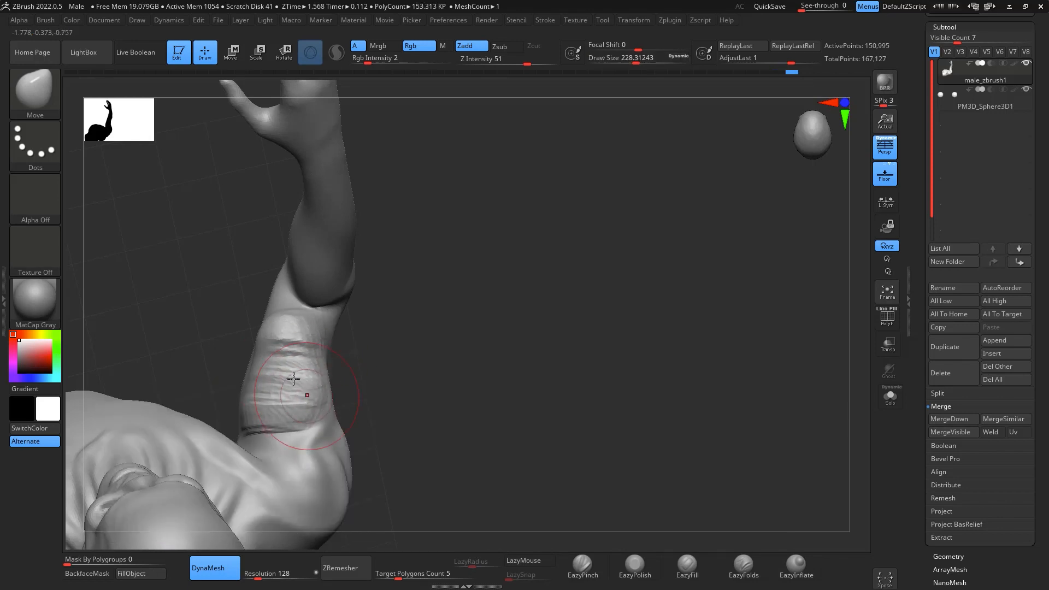
{"action": "left_click_drag", "start_coordinate": [256, 377], "coordinate": [299, 412], "text": "shift"}
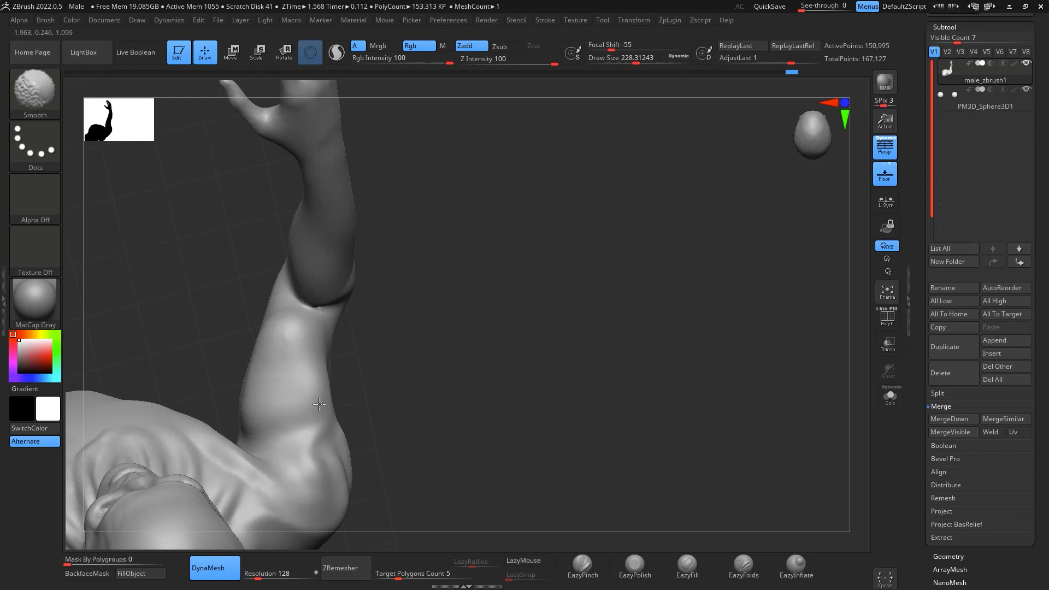
{"action": "mouse_move", "coordinate": [663, 363]}
{"action": "left_mouse_down"}
{"action": "mouse_move", "coordinate": [807, 458]}
{"action": "mouse_move", "coordinate": [746, 421]}
{"action": "left_mouse_up"}
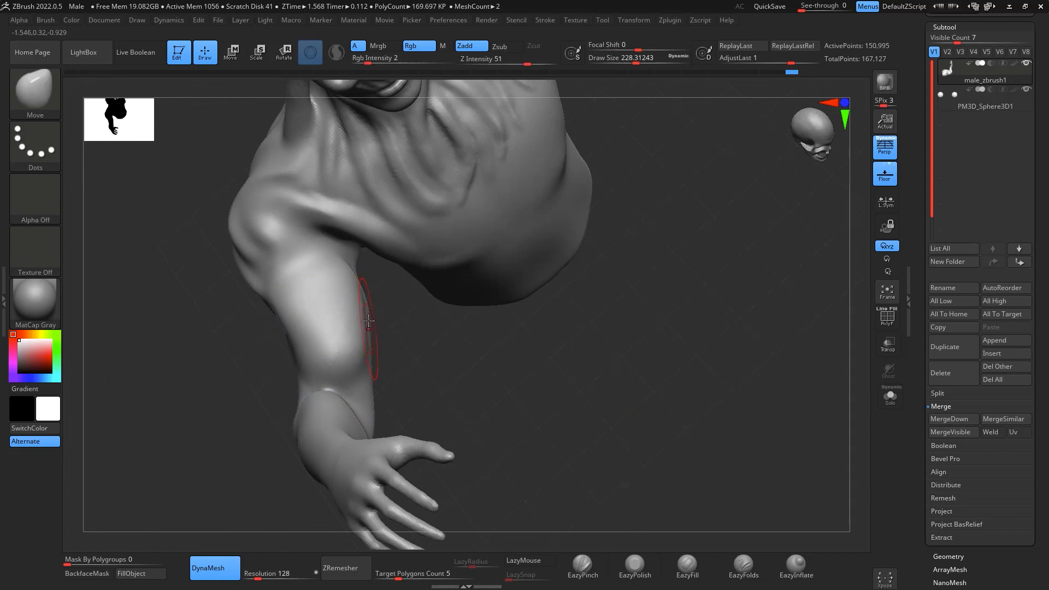
- Carve a line along the right upper arm with DamStandard and soften it with smoothing
{"action": "key", "text": "b"}
{"action": "key", "text": "d"}
{"action": "key", "text": "s"}
{"action": "left_click_drag", "start_coordinate": [330, 363], "coordinate": [307, 260], "text": "shift"}
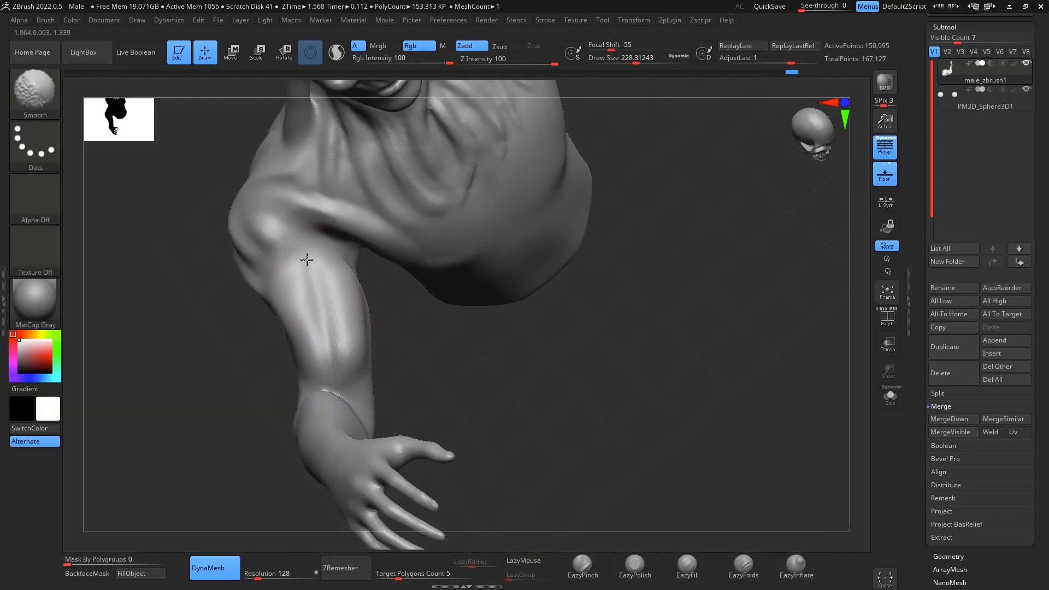
{"action": "mouse_move", "coordinate": [448, 331]}
{"action": "left_mouse_down"}
{"action": "mouse_move", "coordinate": [382, 339]}
{"action": "mouse_move", "coordinate": [445, 356]}
{"action": "left_mouse_up"}
- Reshape the biceps and inner side of the right upper arm with the Move brush, then smooth the surface
{"action": "key", "text": "b"}
{"action": "key", "text": "m"}
{"action": "key", "text": "v"}
{"action": "key", "text": "space"}
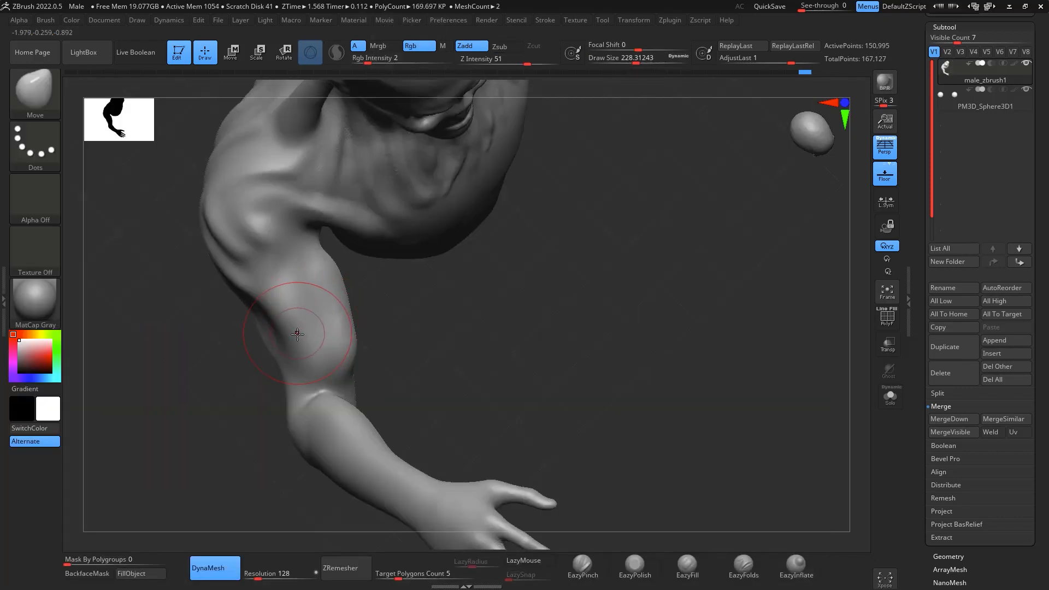
{"action": "left_click_drag", "start_coordinate": [470, 314], "coordinate": [413, 295]}
{"action": "left_click_drag", "start_coordinate": [347, 324], "coordinate": [342, 321]}
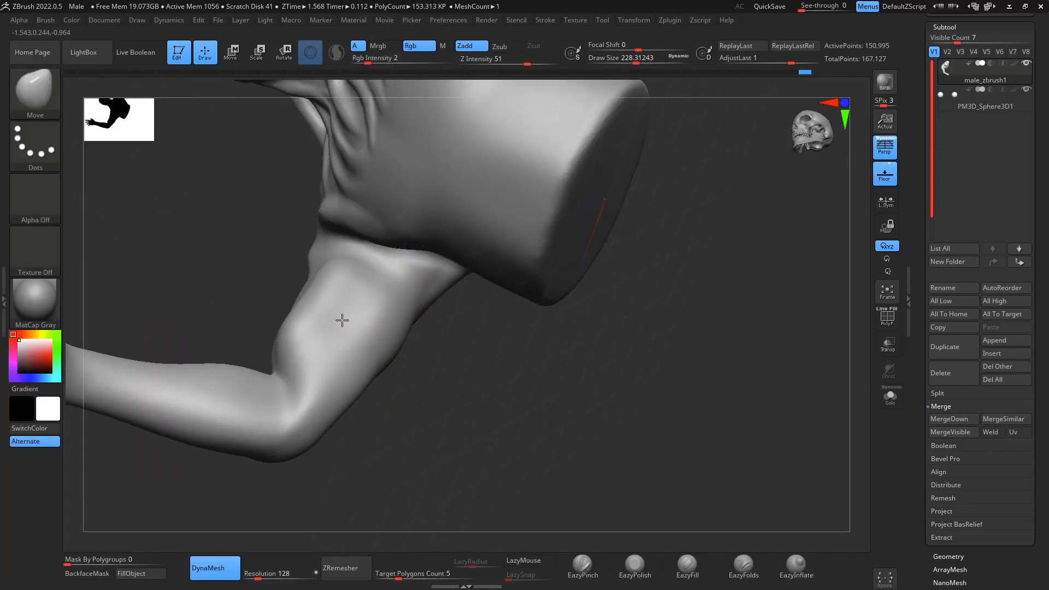
{"action": "mouse_move", "coordinate": [346, 281]}
{"action": "left_mouse_down"}
{"action": "mouse_move", "coordinate": [356, 279]}
{"action": "mouse_move", "coordinate": [329, 261]}
{"action": "left_mouse_up"}
{"action": "left_click_drag", "start_coordinate": [457, 336], "coordinate": [365, 322]}
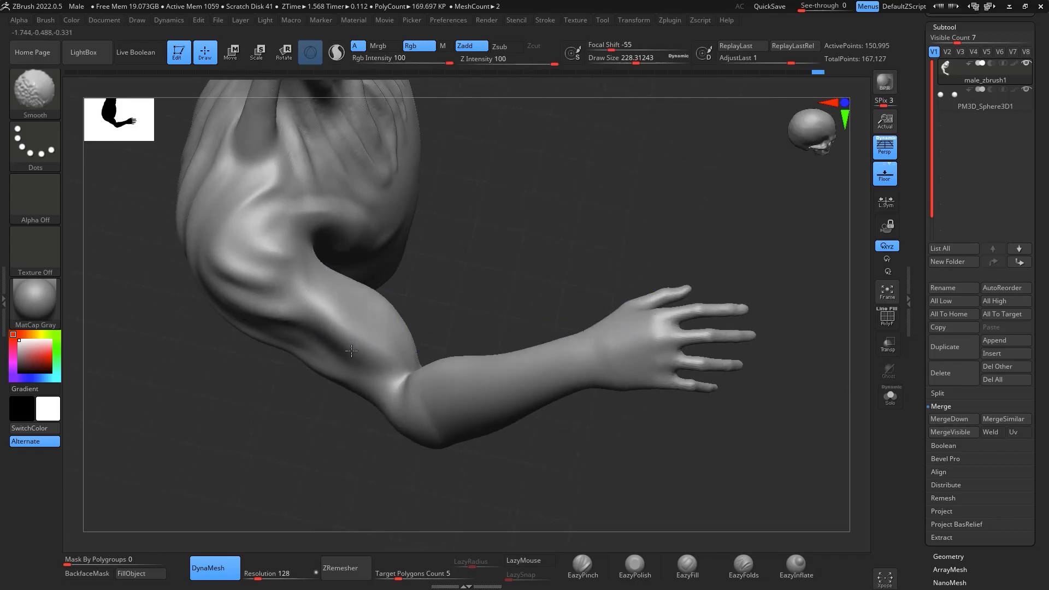
- Refine the right arm's silhouette around the elbow and upper arm using Move at draw size about 286
{"action": "left_click_drag", "start_coordinate": [716, 426], "coordinate": [525, 394]}
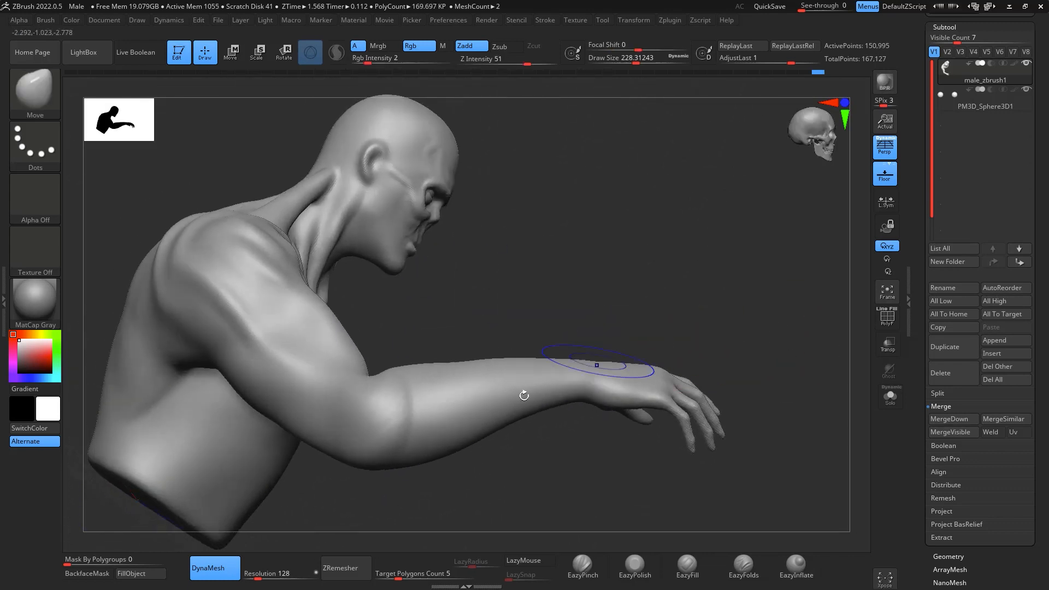
{"action": "mouse_move", "coordinate": [383, 448]}
{"action": "left_mouse_down"}
{"action": "mouse_move", "coordinate": [754, 288]}
{"action": "mouse_move", "coordinate": [789, 317]}
{"action": "mouse_move", "coordinate": [759, 385]}
{"action": "mouse_move", "coordinate": [757, 289]}
{"action": "mouse_move", "coordinate": [539, 333]}
{"action": "left_mouse_up"}
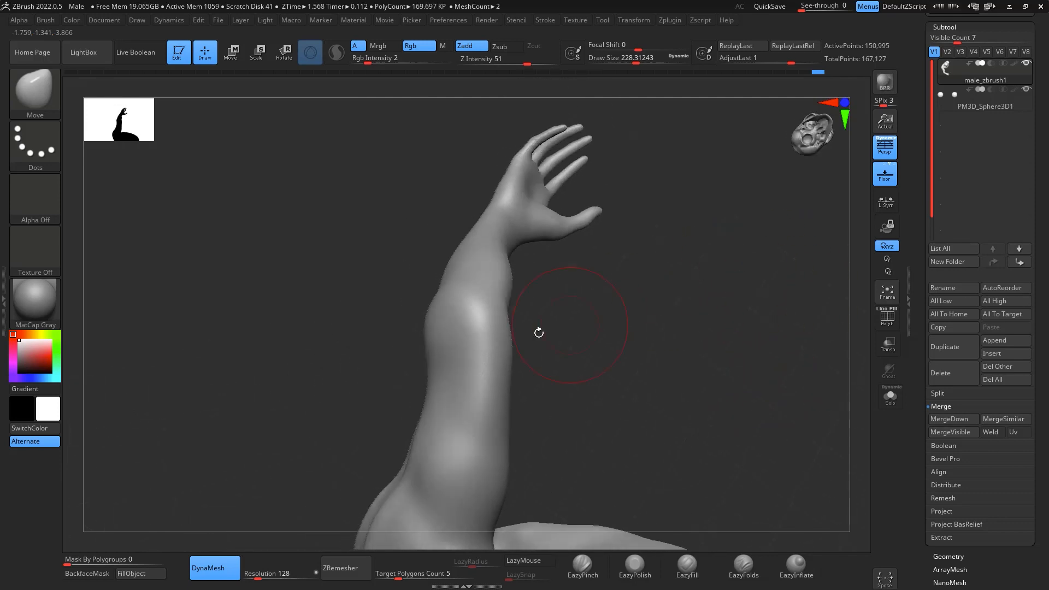
{"action": "key", "text": "space"}
{"action": "mouse_move", "coordinate": [477, 361]}
{"action": "left_mouse_down"}
{"action": "mouse_move", "coordinate": [441, 365]}
{"action": "mouse_move", "coordinate": [436, 385]}
{"action": "left_mouse_up"}
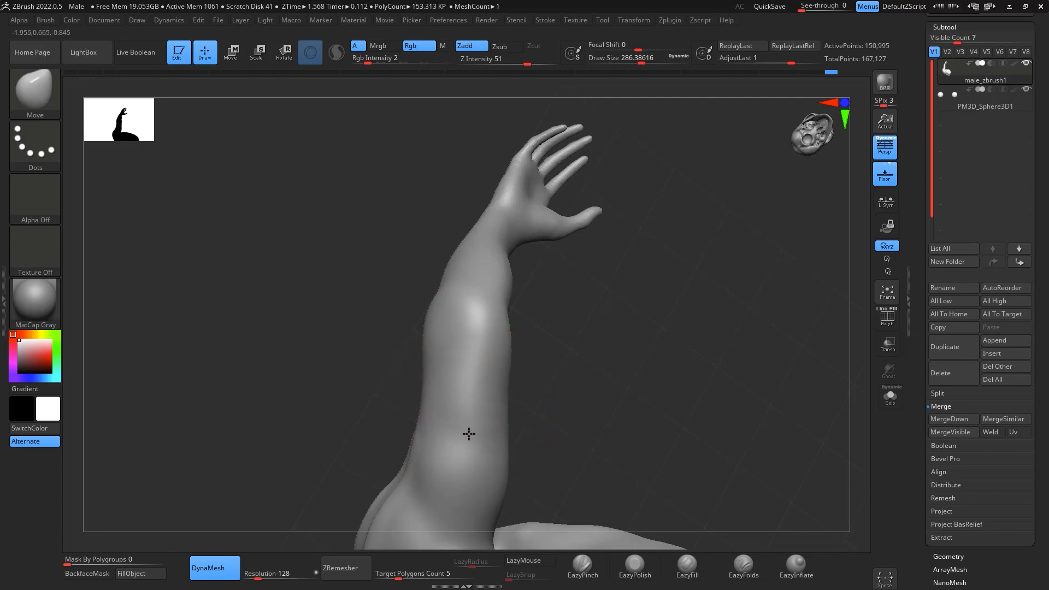
{"action": "left_click_drag", "start_coordinate": [524, 356], "coordinate": [595, 376]}
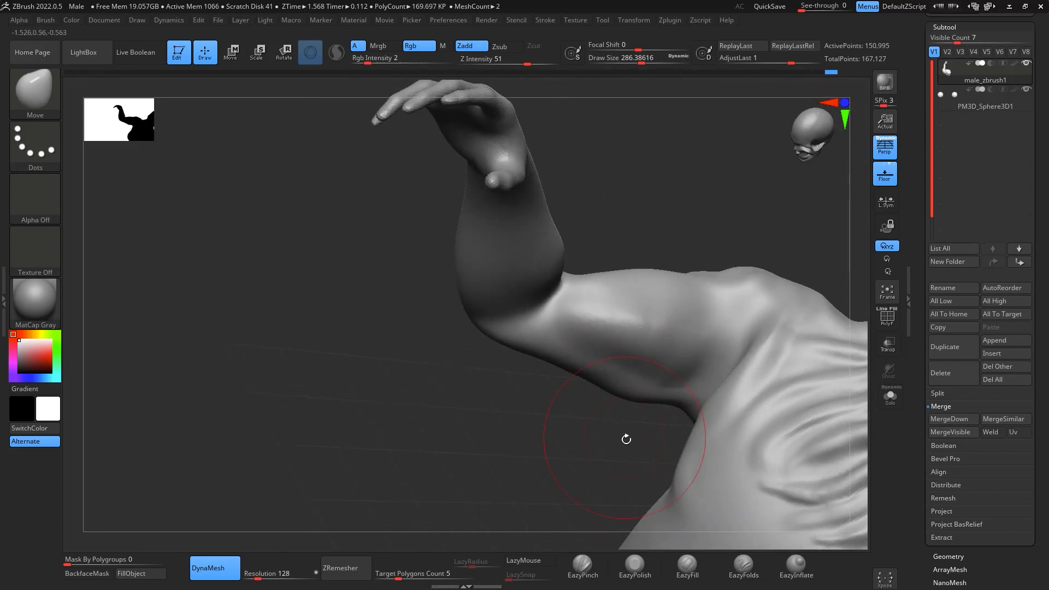
- With DamStandard at draw size about 163, carve the groove between biceps and triceps on the inner right arm
{"action": "mouse_move", "coordinate": [625, 438]}
{"action": "left_mouse_down"}
{"action": "mouse_move", "coordinate": [684, 215]}
{"action": "mouse_move", "coordinate": [840, 359]}
{"action": "mouse_move", "coordinate": [799, 443]}
{"action": "mouse_move", "coordinate": [749, 408]}
{"action": "left_mouse_up"}
{"action": "key", "text": "b"}
{"action": "key", "text": "d"}
{"action": "key", "text": "s"}
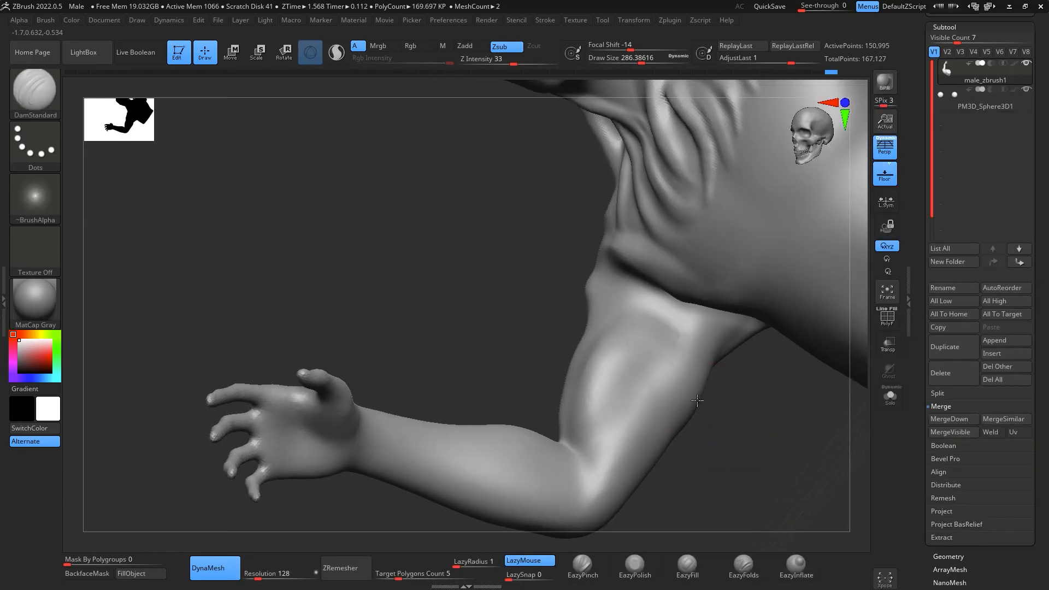
{"action": "key", "text": "space"}
{"action": "left_click_drag", "start_coordinate": [687, 400], "coordinate": [686, 401]}
{"action": "left_click_drag", "start_coordinate": [673, 359], "coordinate": [638, 413]}
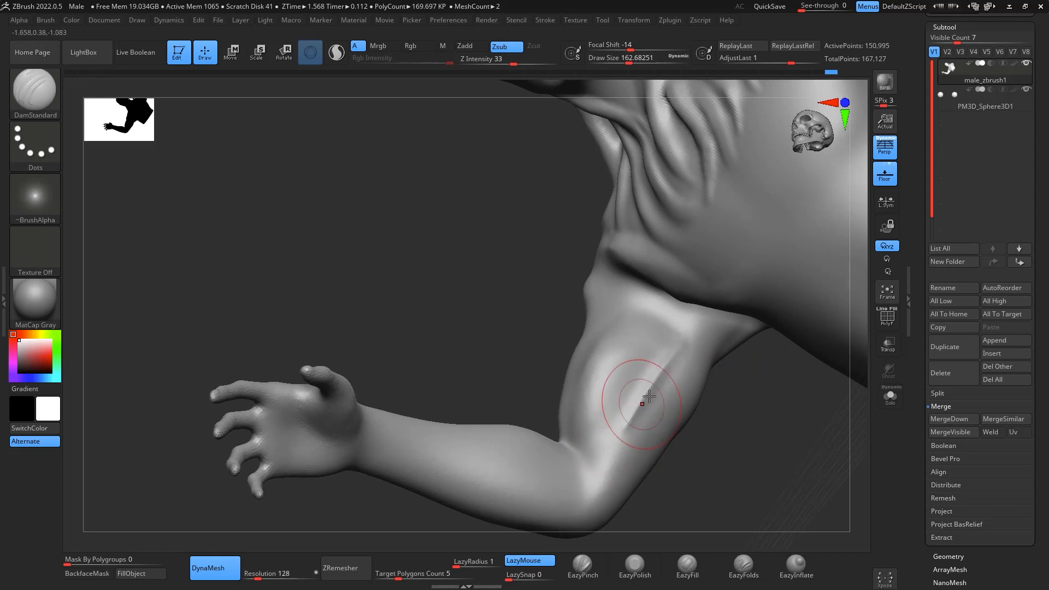
{"action": "mouse_move", "coordinate": [659, 380]}
{"action": "left_mouse_down", "text": "shift"}
{"action": "mouse_move", "coordinate": [638, 413]}
{"action": "mouse_move", "coordinate": [626, 400]}
{"action": "mouse_move", "coordinate": [645, 374]}
{"action": "left_mouse_up", "text": "shift"}
- With ClayBuildup at draw size about 104, build up the muscle beside the inner upper-arm groove
{"action": "key", "text": "b"}
{"action": "key", "text": "c"}
{"action": "key", "text": "b"}
{"action": "key", "text": "space"}
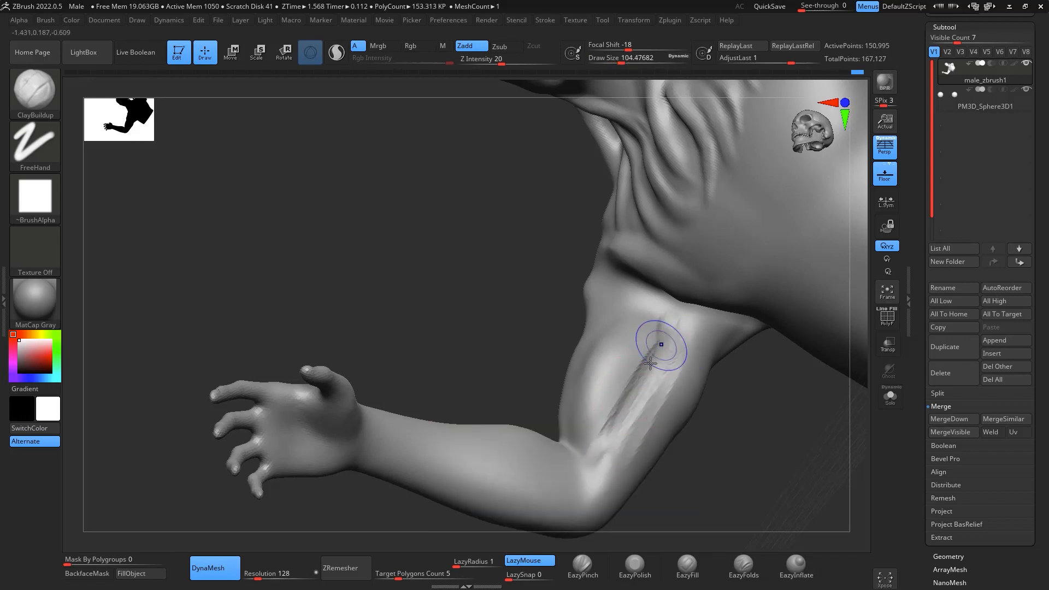
{"action": "right_click_drag", "start_coordinate": [642, 344], "coordinate": [655, 296]}
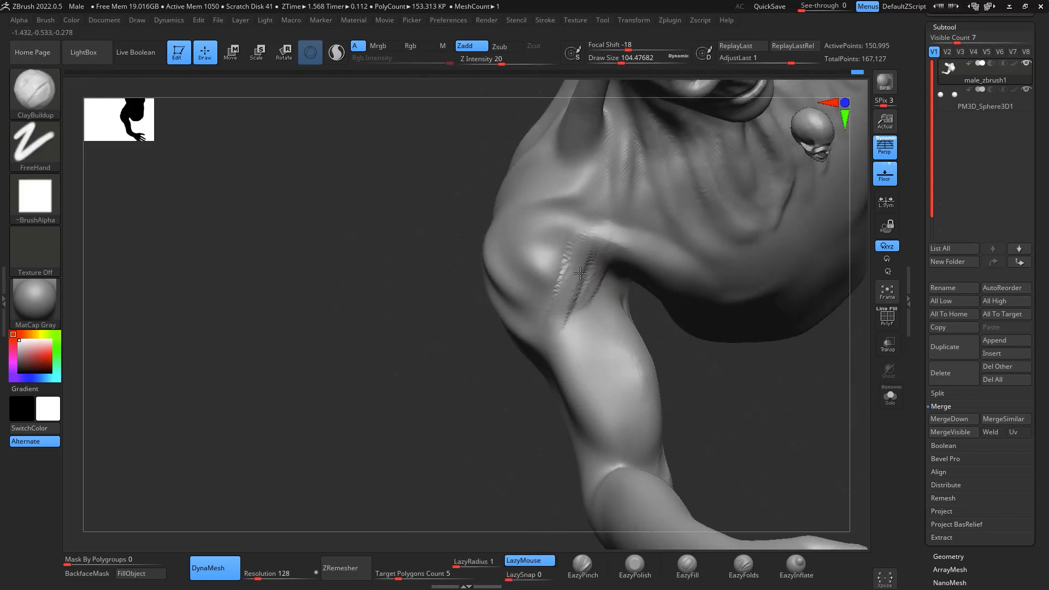
- Build up the front of the right deltoid and its junction with the armpit using ClayBuildup strokes
{"action": "left_click_drag", "start_coordinate": [580, 273], "coordinate": [542, 268]}
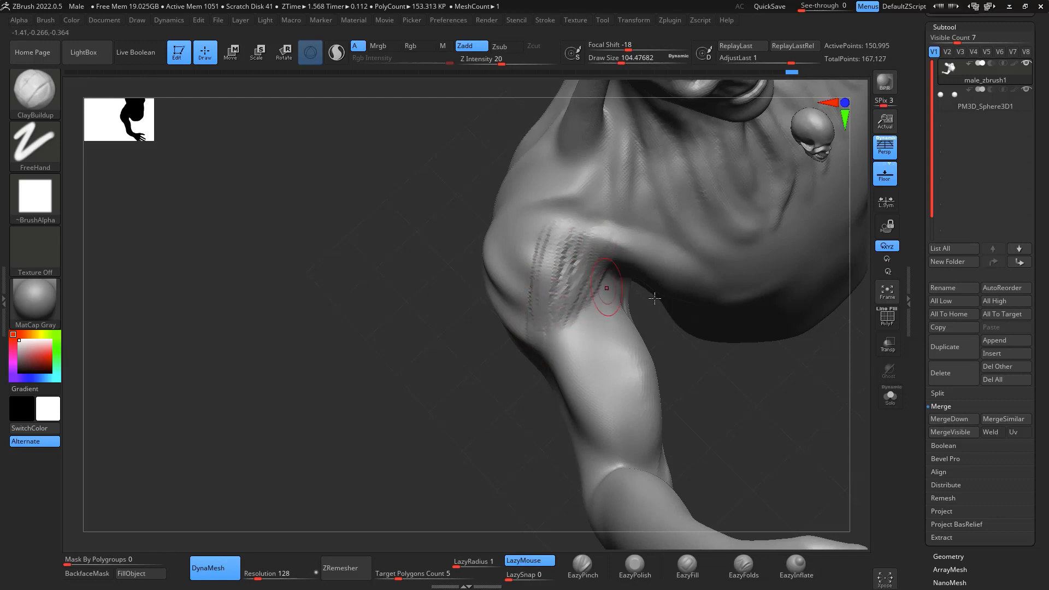
{"action": "right_click_drag", "start_coordinate": [753, 395], "coordinate": [730, 327]}
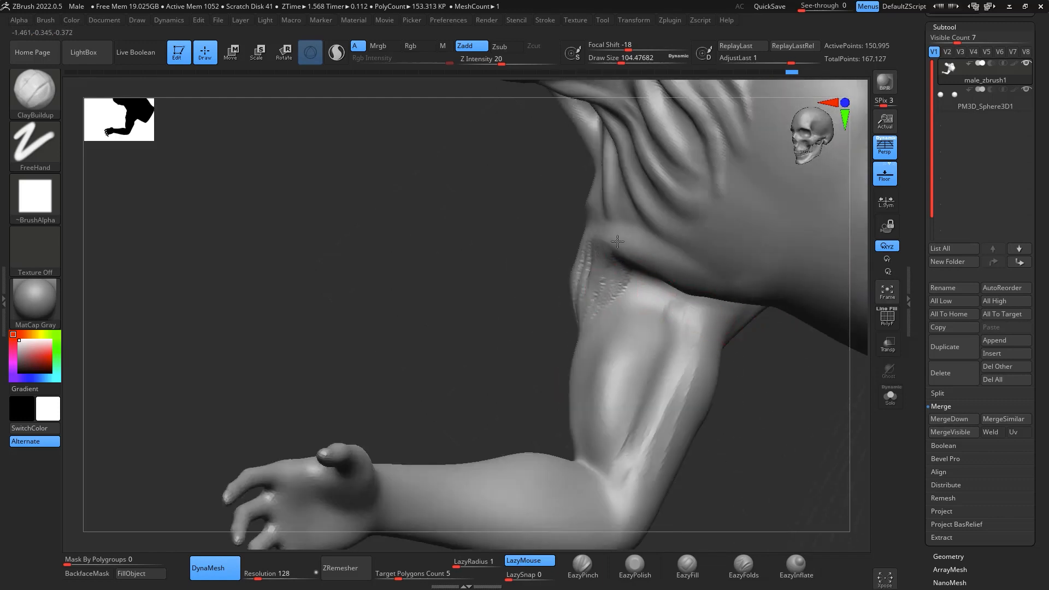
{"action": "mouse_move", "coordinate": [618, 241]}
{"action": "right_mouse_down"}
{"action": "mouse_move", "coordinate": [809, 517]}
{"action": "mouse_move", "coordinate": [855, 485]}
{"action": "mouse_move", "coordinate": [792, 513]}
{"action": "mouse_move", "coordinate": [618, 462]}
{"action": "right_mouse_up"}
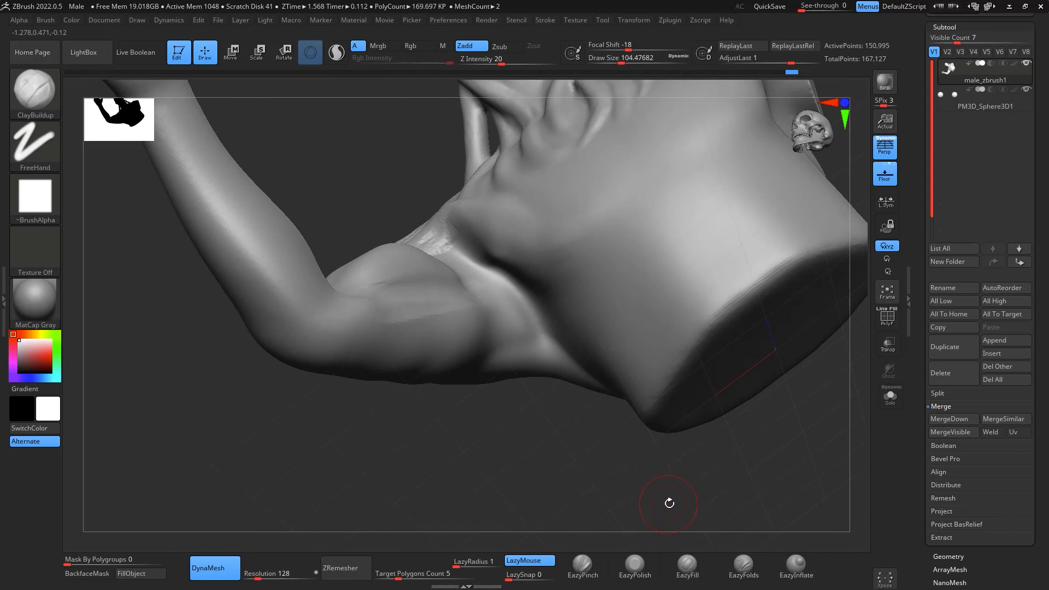
- Lay ClayBuildup strands from the right shoulder diagonally down across the outer chest muscle
{"action": "right_click_drag", "start_coordinate": [670, 502], "coordinate": [760, 431]}
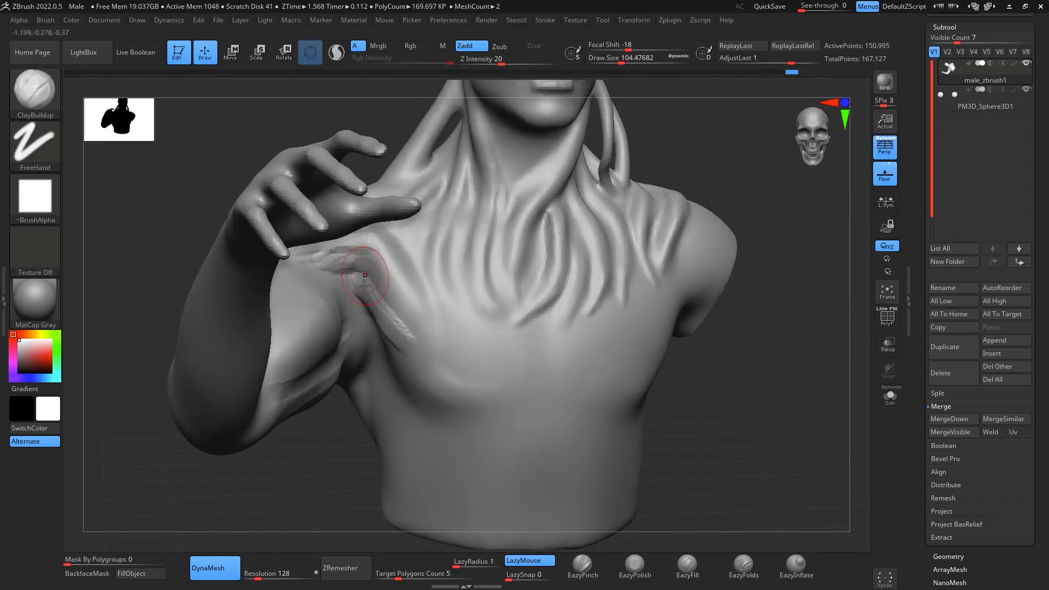
{"action": "mouse_move", "coordinate": [364, 286]}
{"action": "left_mouse_down"}
{"action": "mouse_move", "coordinate": [438, 373]}
{"action": "mouse_move", "coordinate": [369, 268]}
{"action": "mouse_move", "coordinate": [466, 363]}
{"action": "mouse_move", "coordinate": [439, 379]}
{"action": "left_mouse_up"}
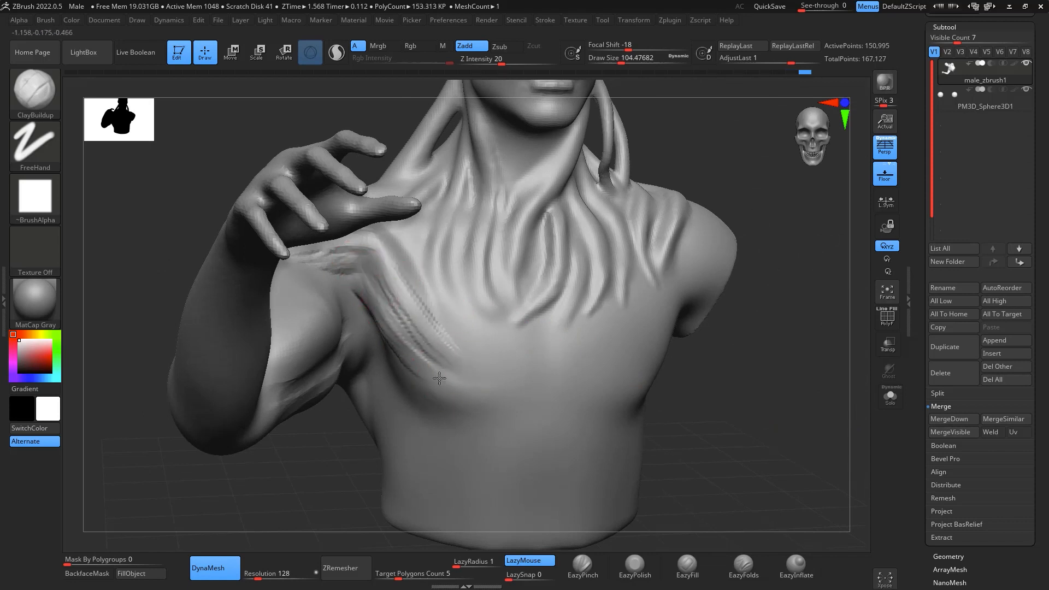
{"action": "right_click_drag", "start_coordinate": [480, 317], "coordinate": [722, 328]}
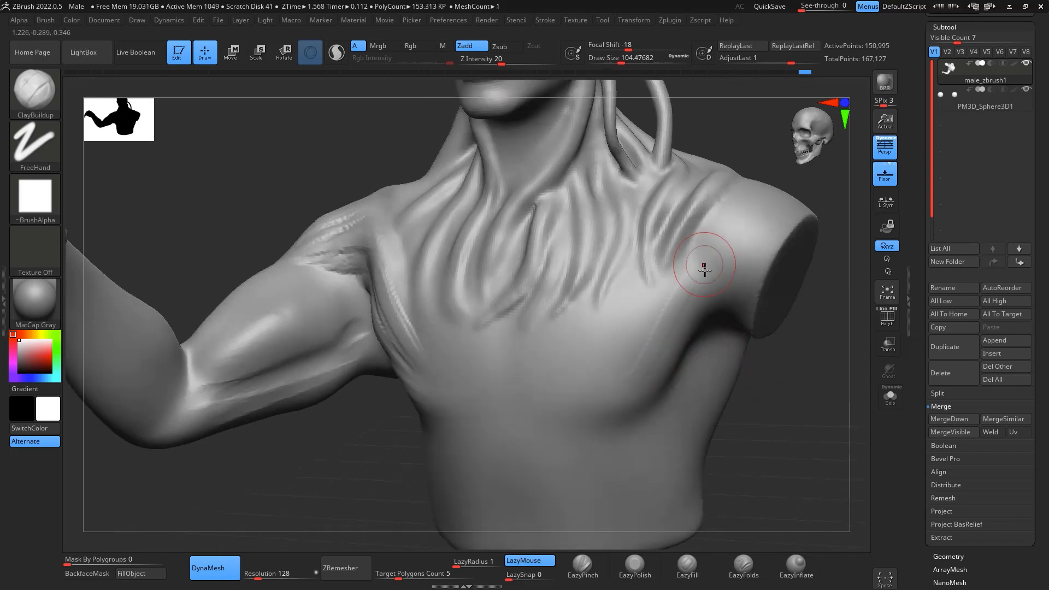
- Lay ClayBuildup strands from the cut left shoulder diagonally down across the outer chest muscle
{"action": "mouse_move", "coordinate": [704, 265]}
{"action": "left_mouse_down"}
{"action": "mouse_move", "coordinate": [655, 382]}
{"action": "mouse_move", "coordinate": [689, 283]}
{"action": "mouse_move", "coordinate": [665, 381]}
{"action": "left_mouse_up"}
{"action": "mouse_move", "coordinate": [776, 427]}
{"action": "right_mouse_down", "text": "shift"}
{"action": "mouse_move", "coordinate": [819, 440]}
{"action": "mouse_move", "coordinate": [792, 272]}
{"action": "right_mouse_up", "text": "shift"}
{"action": "right_click_drag", "start_coordinate": [820, 366], "coordinate": [811, 376], "text": "alt"}
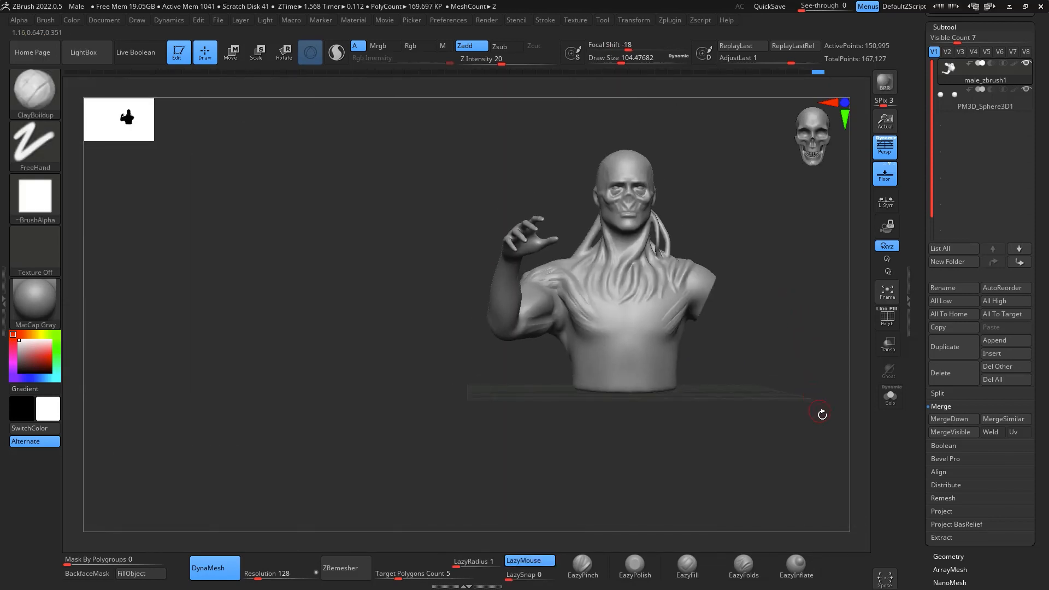
{"action": "right_click_drag", "start_coordinate": [822, 414], "coordinate": [804, 399]}
- Lasso-mask the right hand's four fingers and upper palm, and invert the mask to leave only that area editable
{"action": "right_click_drag", "start_coordinate": [735, 307], "coordinate": [769, 366], "text": "alt"}
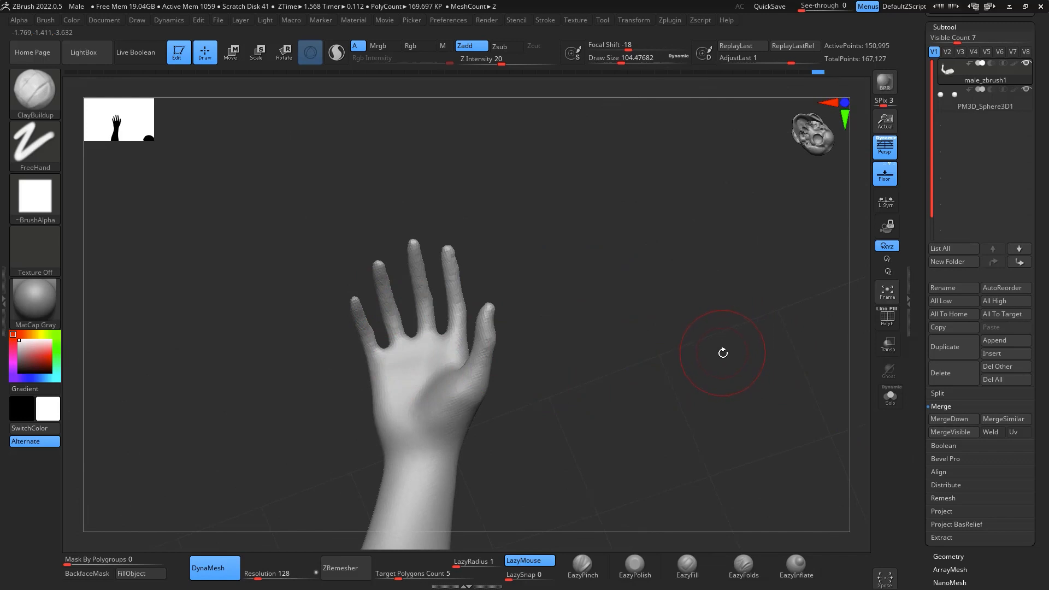
{"action": "mouse_move", "coordinate": [722, 345]}
{"action": "right_mouse_down"}
{"action": "mouse_move", "coordinate": [733, 368]}
{"action": "mouse_move", "coordinate": [747, 346]}
{"action": "mouse_move", "coordinate": [776, 349]}
{"action": "right_mouse_up"}
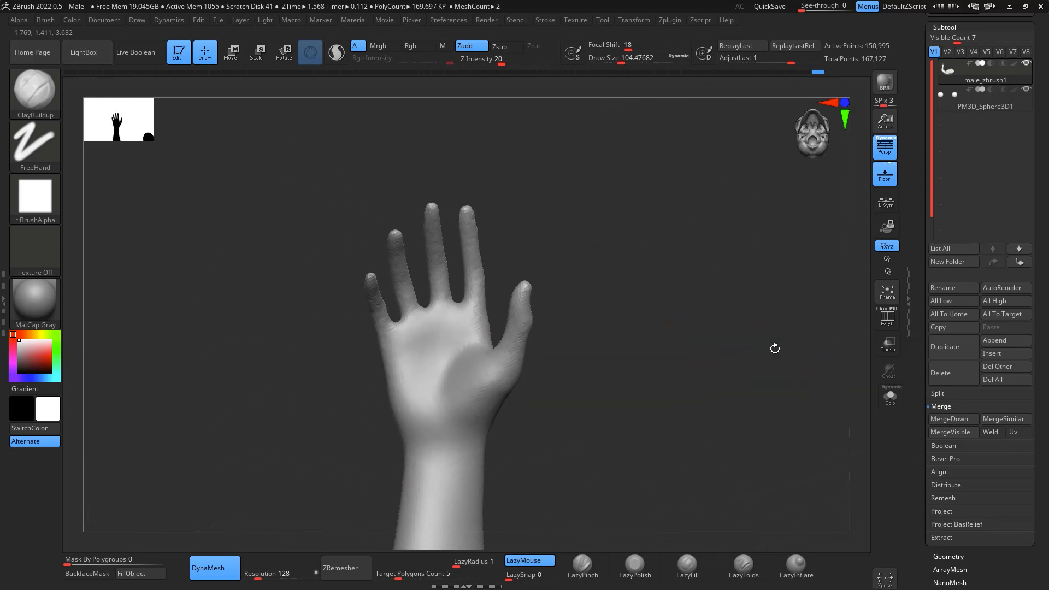
{"action": "mouse_move", "coordinate": [277, 189]}
{"action": "left_mouse_down", "text": "ctrl"}
{"action": "mouse_move", "coordinate": [410, 375]}
{"action": "mouse_move", "coordinate": [490, 316]}
{"action": "mouse_move", "coordinate": [486, 127]}
{"action": "left_mouse_up", "text": "ctrl"}
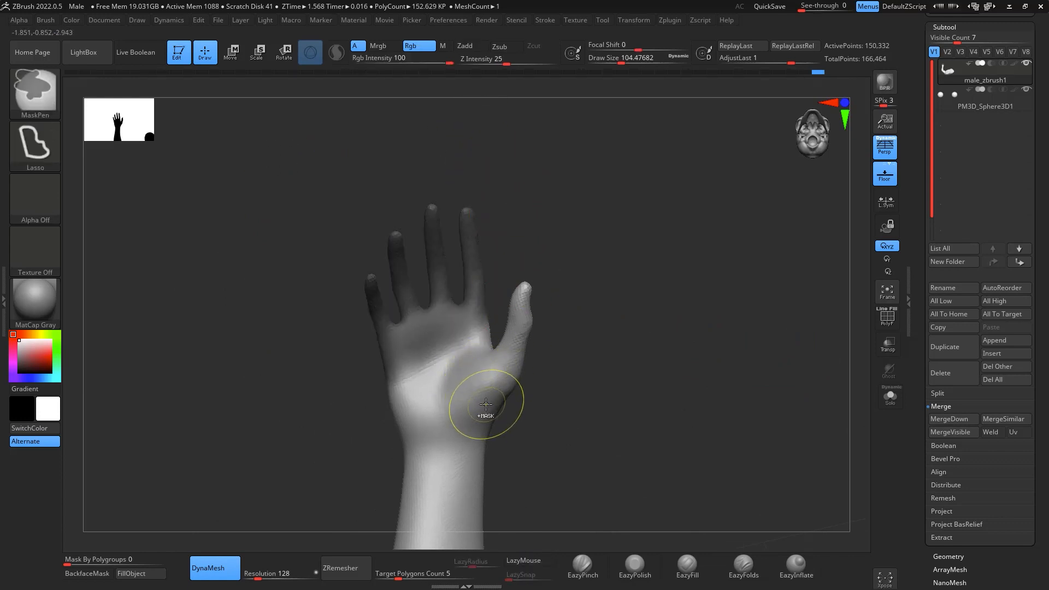
{"action": "left_click", "coordinate": [571, 389], "text": "ctrl"}
{"action": "key", "text": "ctrl+z"}
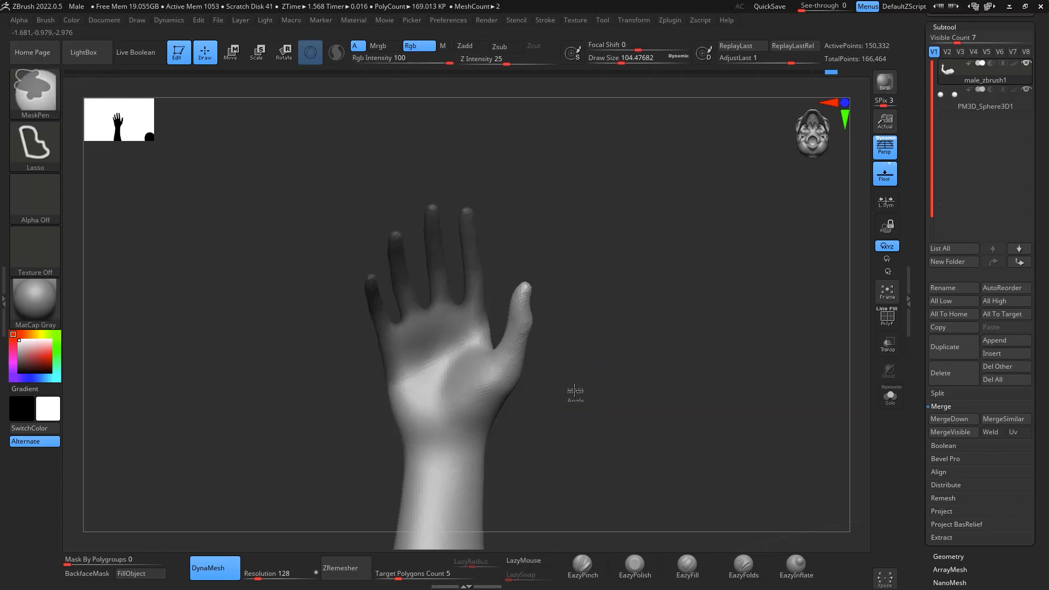
{"action": "left_click", "coordinate": [572, 389], "text": "ctrl"}
- Center the transform gizmo on the unmasked area of the right hand and adjust the pose of the four fingers
{"action": "key", "text": "w"}
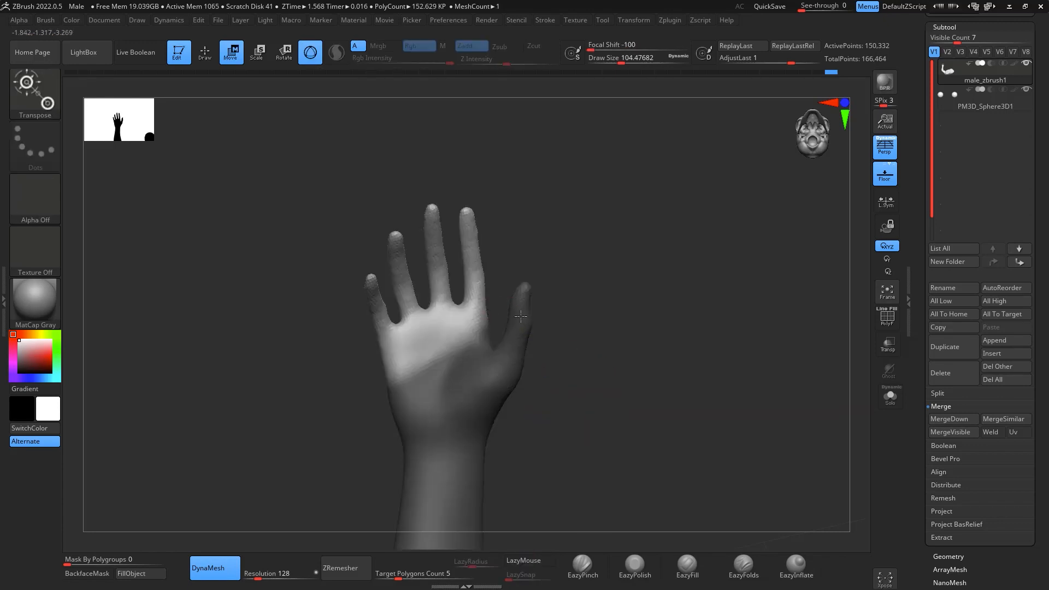
{"action": "left_click_drag", "start_coordinate": [683, 311], "coordinate": [693, 217], "text": "alt"}
{"action": "left_click_drag", "start_coordinate": [689, 350], "coordinate": [677, 122], "text": "alt"}
{"action": "left_click_drag", "start_coordinate": [645, 401], "coordinate": [612, 237], "text": "alt"}
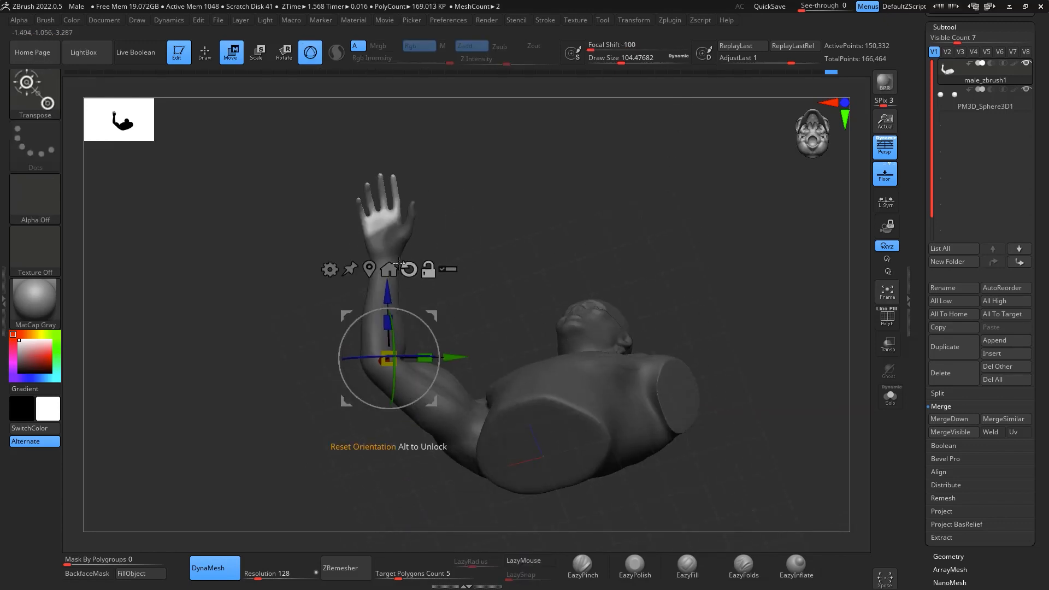
{"action": "left_click", "coordinate": [370, 269]}
{"action": "left_click_drag", "start_coordinate": [553, 196], "coordinate": [627, 328], "text": "alt"}
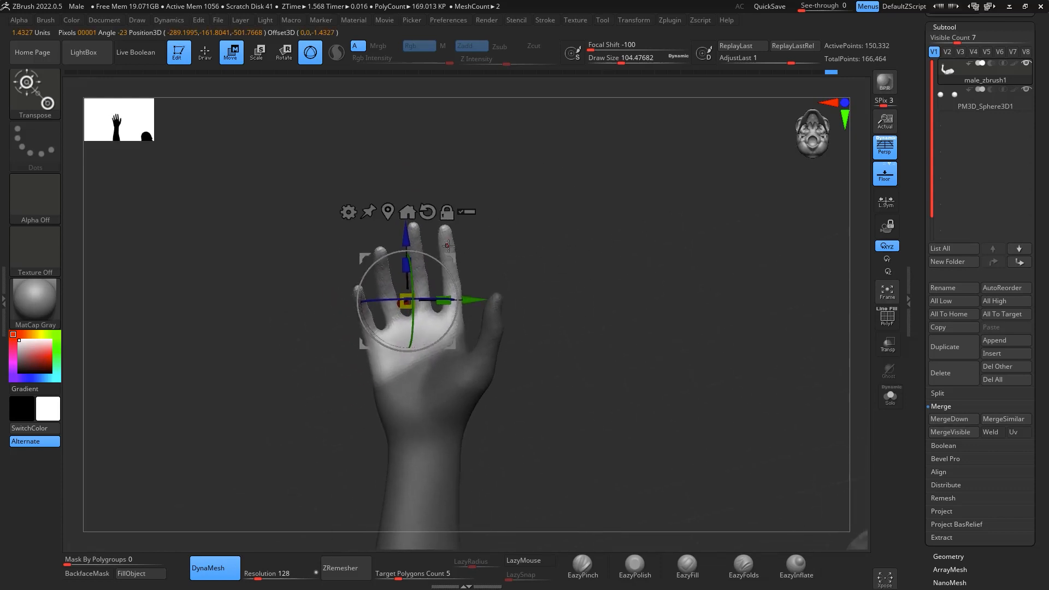
{"action": "left_click_drag", "start_coordinate": [448, 246], "coordinate": [445, 205]}
{"action": "left_click_drag", "start_coordinate": [448, 222], "coordinate": [450, 233]}
- Extend the lasso mask over the palm, thumb and finger bases, leaving only the outer finger segments unmasked
{"action": "mouse_move", "coordinate": [545, 205]}
{"action": "left_mouse_down", "text": "alt"}
{"action": "mouse_move", "coordinate": [558, 234]}
{"action": "mouse_move", "coordinate": [581, 225]}
{"action": "mouse_move", "coordinate": [597, 249]}
{"action": "left_mouse_up", "text": "alt"}
{"action": "key", "text": "q"}
{"action": "mouse_move", "coordinate": [256, 180]}
{"action": "left_mouse_down", "text": "ctrl"}
{"action": "mouse_move", "coordinate": [240, 227]}
{"action": "mouse_move", "coordinate": [418, 291]}
{"action": "mouse_move", "coordinate": [449, 253]}
{"action": "left_mouse_up", "text": "ctrl"}
{"action": "key", "text": "ctrl+z"}
{"action": "mouse_move", "coordinate": [305, 324]}
{"action": "left_mouse_down", "text": "ctrl"}
{"action": "mouse_move", "coordinate": [406, 520]}
{"action": "mouse_move", "coordinate": [535, 298]}
{"action": "left_mouse_up", "text": "ctrl"}
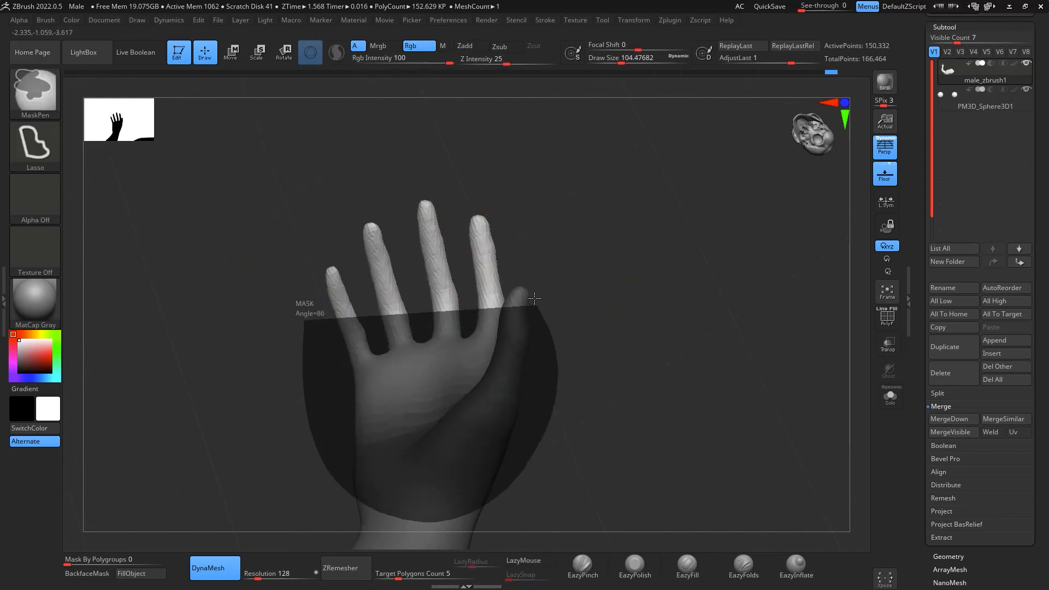
{"action": "left_click_drag", "start_coordinate": [328, 330], "coordinate": [323, 328], "text": "ctrl"}
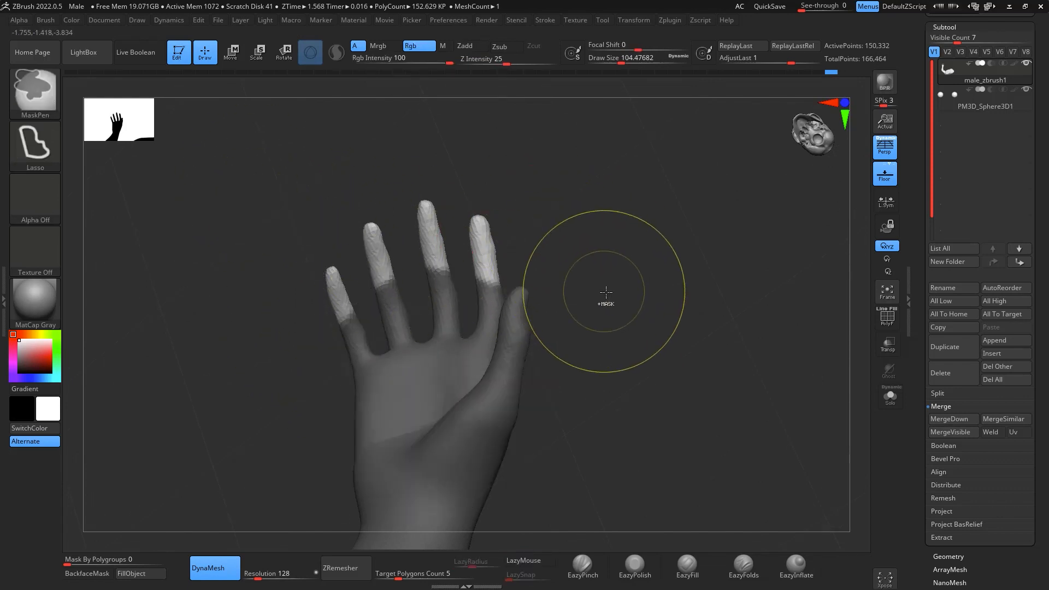
- Bend the unmasked outer finger segments of the right hand into a curled pose with the transform gizmo
{"action": "key", "text": "w"}
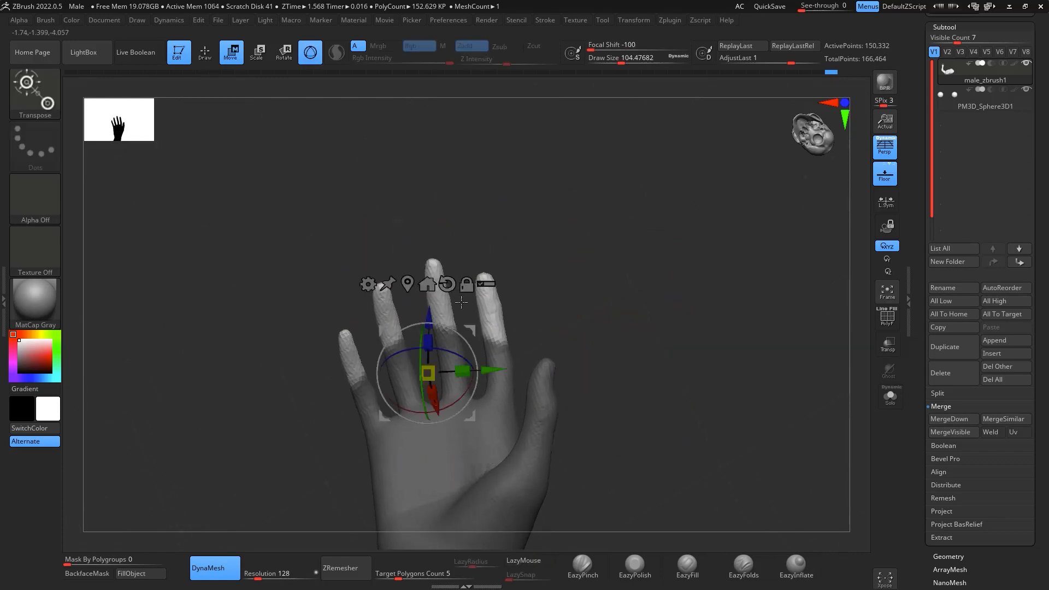
{"action": "left_click_drag", "start_coordinate": [477, 313], "coordinate": [518, 307]}
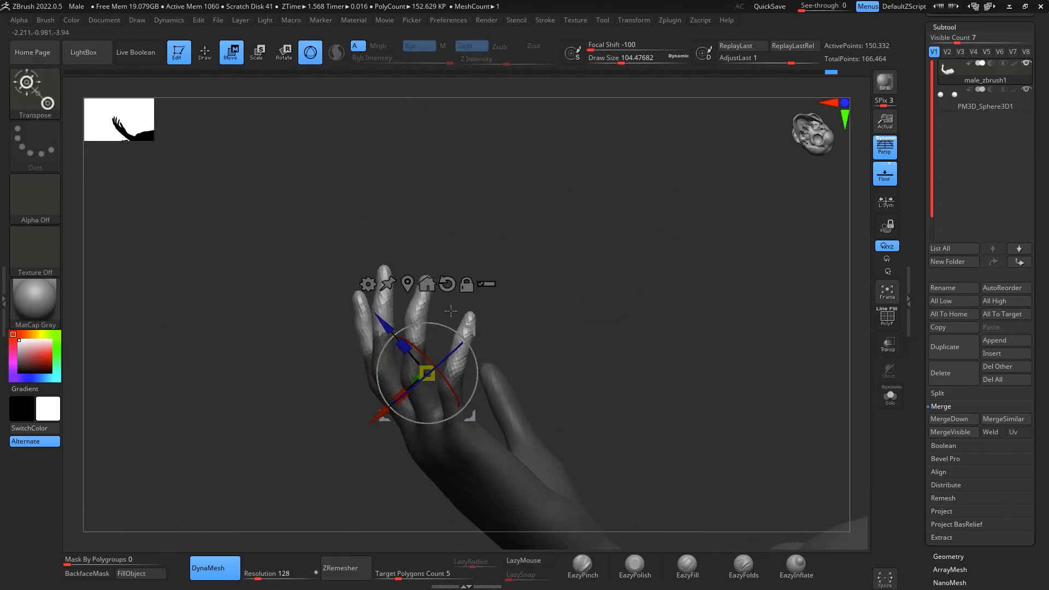
{"action": "key", "text": "q"}
{"action": "key", "text": "b"}
{"action": "key", "text": "c"}
{"action": "key", "text": "b"}
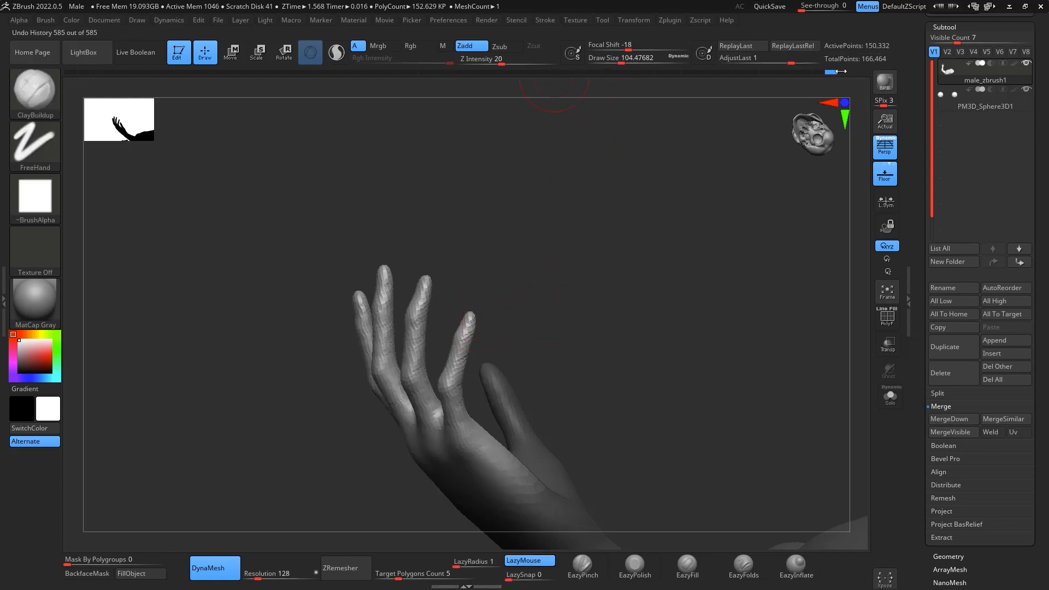
{"action": "left_click_drag", "start_coordinate": [842, 72], "coordinate": [848, 72]}
{"action": "key", "text": "w"}
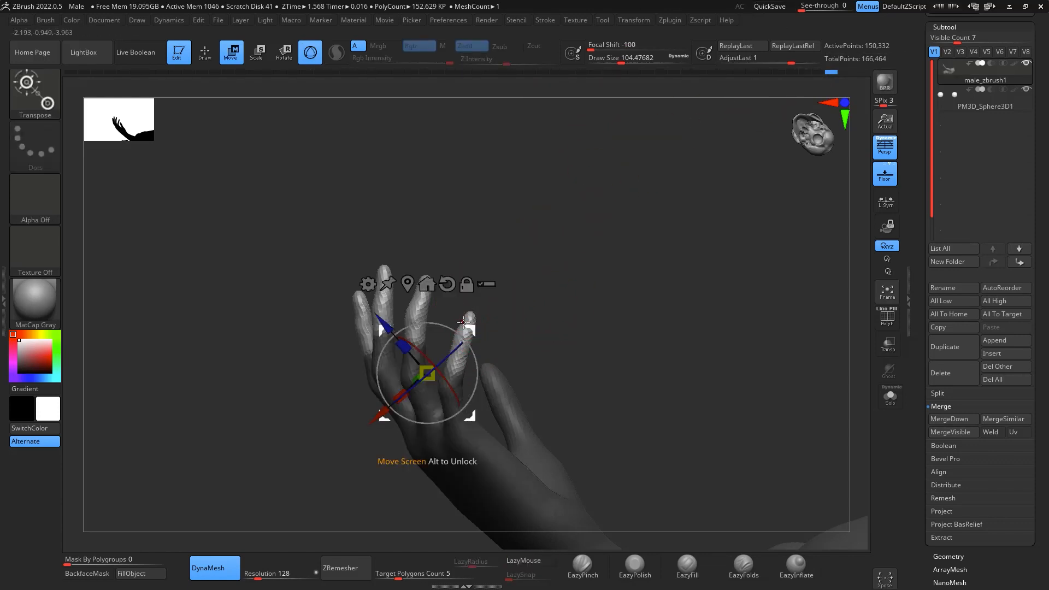
{"action": "left_click_drag", "start_coordinate": [464, 323], "coordinate": [476, 290]}
{"action": "left_click_drag", "start_coordinate": [588, 266], "coordinate": [641, 227]}
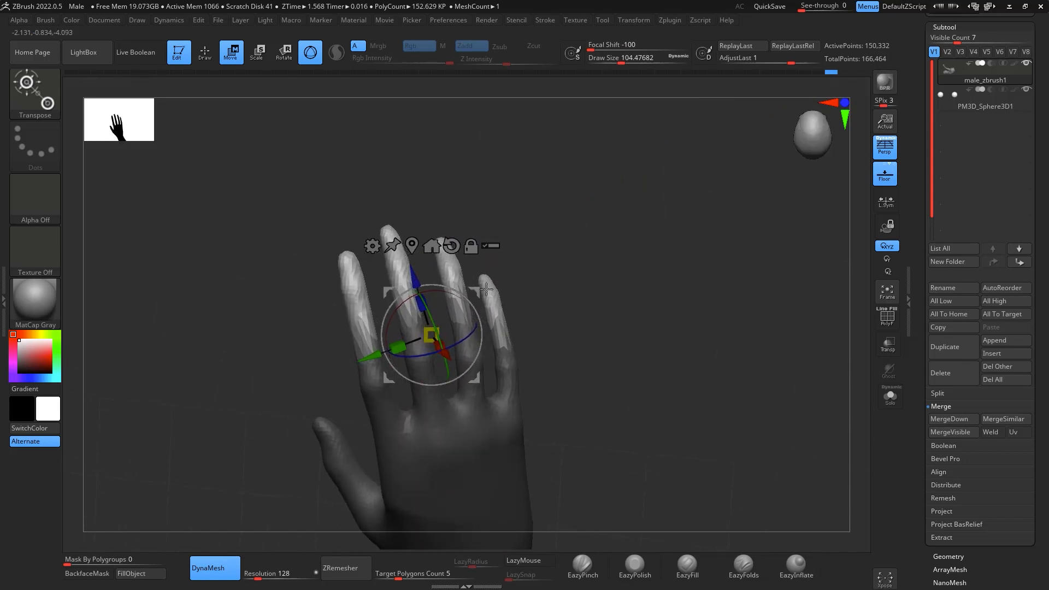
{"action": "left_click_drag", "start_coordinate": [477, 293], "coordinate": [475, 287]}
{"action": "mouse_move", "coordinate": [601, 249]}
{"action": "left_mouse_down"}
{"action": "mouse_move", "coordinate": [697, 235]}
{"action": "mouse_move", "coordinate": [672, 244]}
{"action": "mouse_move", "coordinate": [745, 295]}
{"action": "mouse_move", "coordinate": [778, 374]}
{"action": "mouse_move", "coordinate": [787, 283]}
{"action": "mouse_move", "coordinate": [749, 267]}
{"action": "left_mouse_up"}
- Adjust the unmasked finger segments using the Move brush at draw size about 104, and clear the mask
{"action": "key", "text": "q"}
{"action": "left_click_drag", "start_coordinate": [387, 202], "coordinate": [641, 299]}
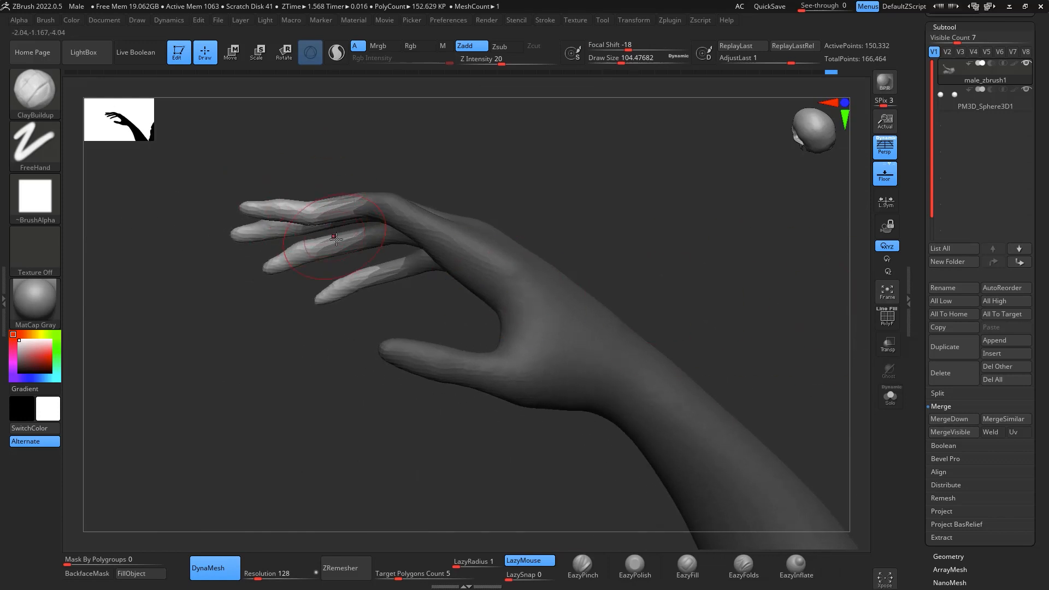
{"action": "key", "text": "b"}
{"action": "key", "text": "m"}
{"action": "key", "text": "v"}
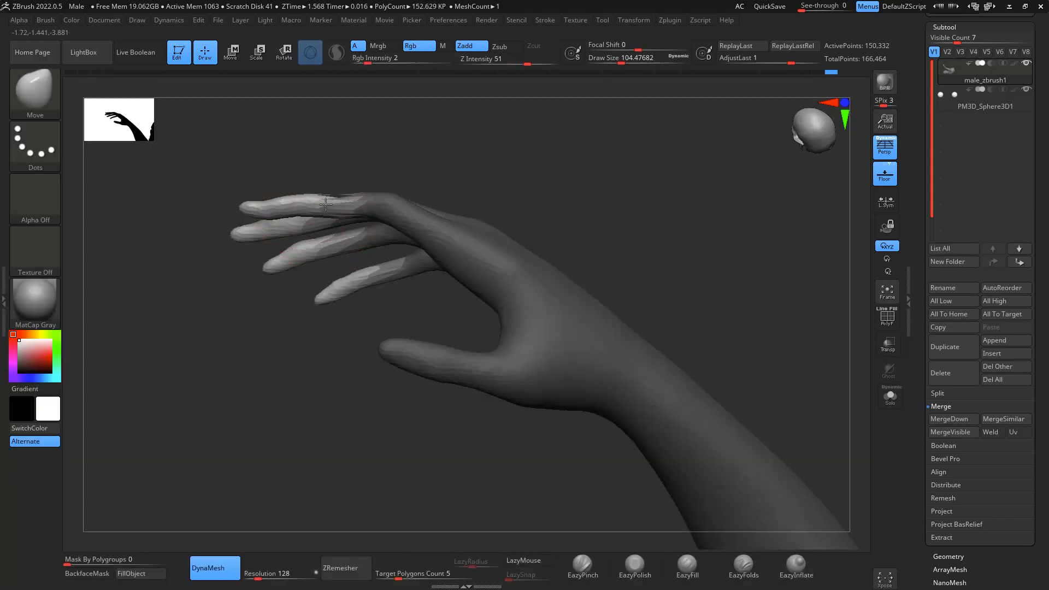
{"action": "left_click_drag", "start_coordinate": [549, 144], "coordinate": [531, 103]}
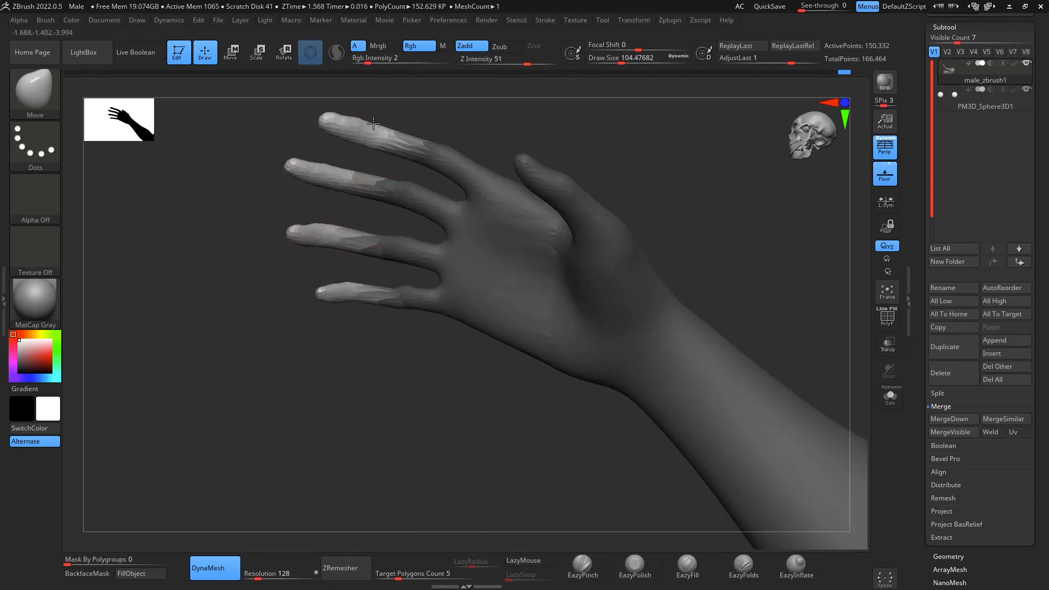
{"action": "mouse_move", "coordinate": [621, 138]}
{"action": "left_mouse_down"}
{"action": "mouse_move", "coordinate": [683, 136]}
{"action": "mouse_move", "coordinate": [709, 218]}
{"action": "left_mouse_up"}
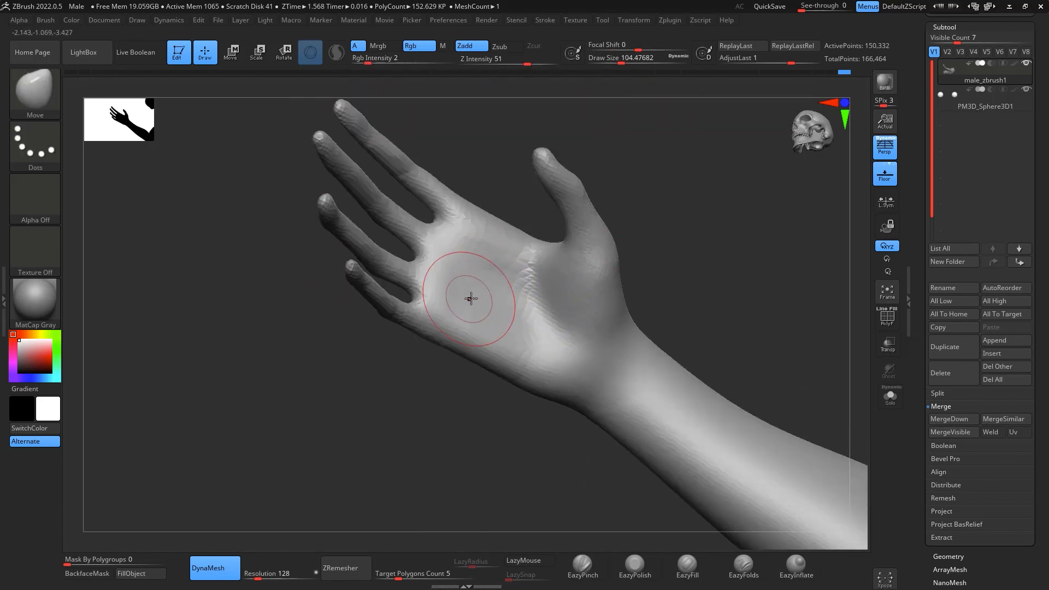
- With the Move brush at draw size about 158, pull the webbing between the fingers back toward the palm
{"action": "key", "text": "b"}
{"action": "mouse_move", "coordinate": [471, 298]}
{"action": "left_mouse_down"}
{"action": "mouse_move", "coordinate": [514, 292]}
{"action": "mouse_move", "coordinate": [446, 313]}
{"action": "mouse_move", "coordinate": [459, 309]}
{"action": "left_mouse_up"}
{"action": "key", "text": "m"}
{"action": "key", "text": "v"}
{"action": "key", "text": "space"}
{"action": "mouse_move", "coordinate": [438, 269]}
{"action": "left_mouse_down"}
{"action": "mouse_move", "coordinate": [452, 272]}
{"action": "mouse_move", "coordinate": [484, 235]}
{"action": "left_mouse_up"}
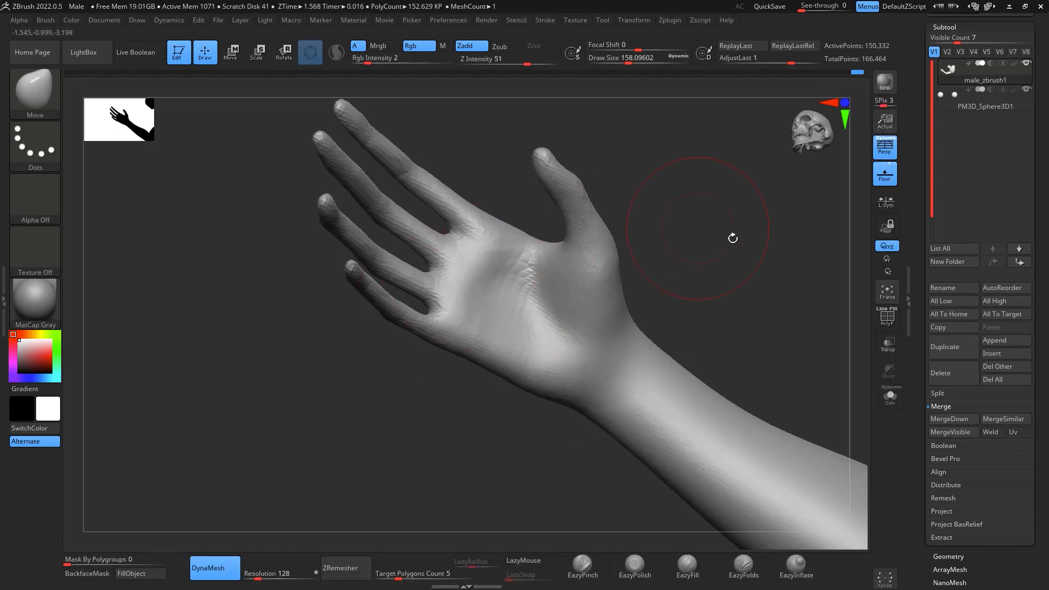
- Reshape the right thumb and the adjoining side of the hand with the Move brush
{"action": "mouse_move", "coordinate": [733, 238]}
{"action": "left_mouse_down"}
{"action": "mouse_move", "coordinate": [721, 468]}
{"action": "mouse_move", "coordinate": [711, 481]}
{"action": "left_mouse_up"}
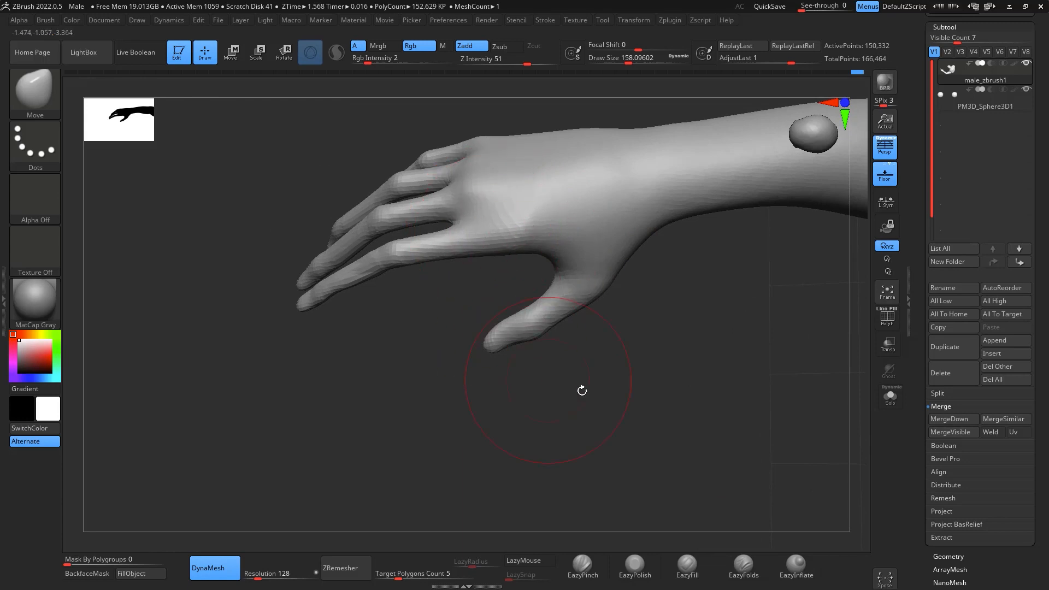
{"action": "left_click_drag", "start_coordinate": [582, 390], "coordinate": [563, 235]}
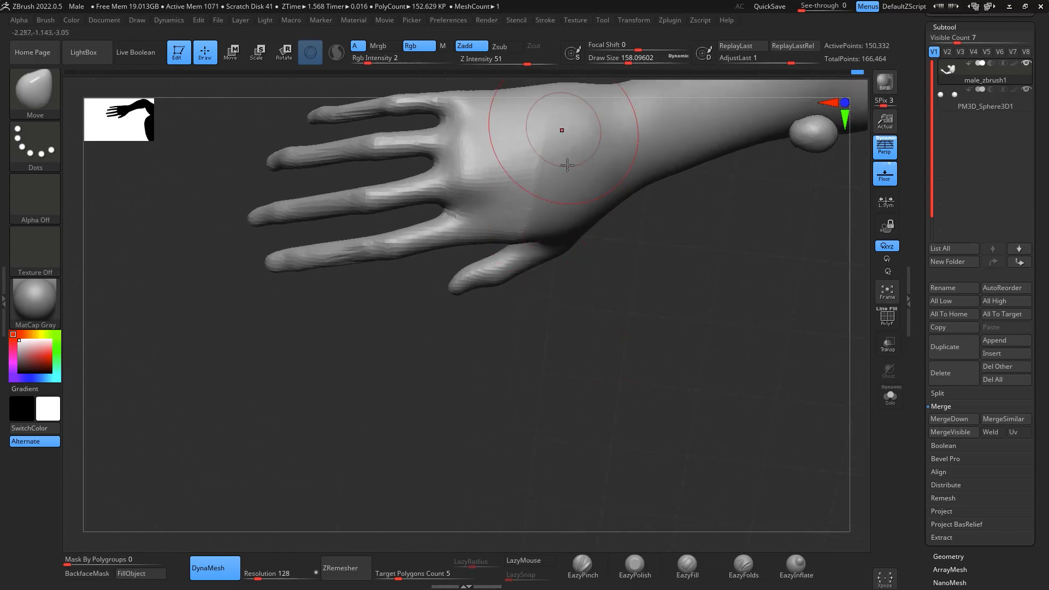
{"action": "left_click_drag", "start_coordinate": [627, 339], "coordinate": [625, 261]}
{"action": "left_click_drag", "start_coordinate": [488, 337], "coordinate": [493, 340]}
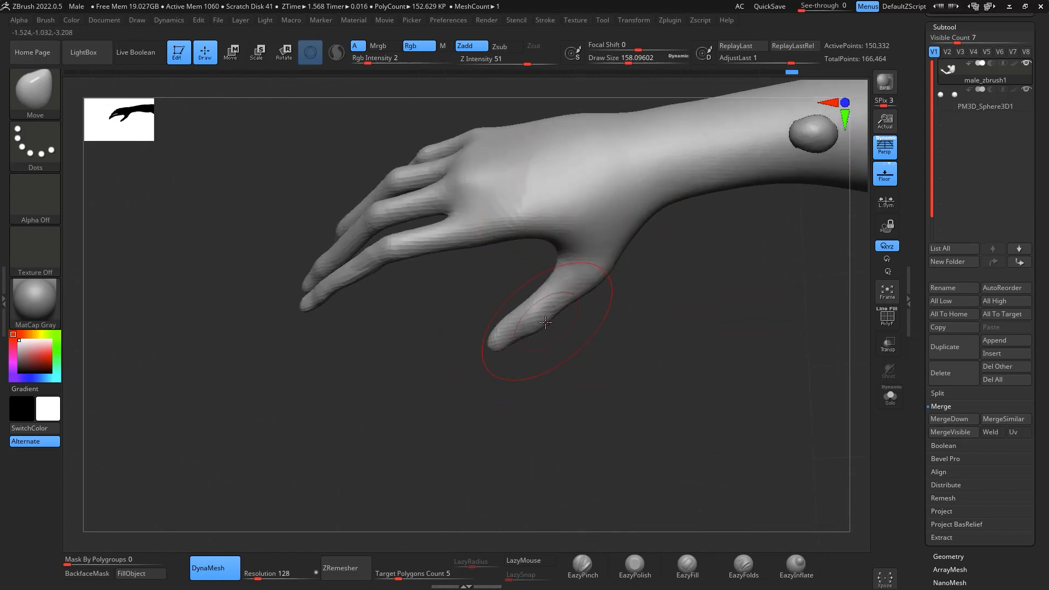
{"action": "left_click_drag", "start_coordinate": [556, 321], "coordinate": [562, 340]}
- Thicken the right hand's fingers with EazyInflate at Z Intensity 7, and remesh the body with DynaMesh at resolution 128
{"action": "mouse_move", "coordinate": [704, 385]}
{"action": "left_mouse_down"}
{"action": "mouse_move", "coordinate": [712, 317]}
{"action": "mouse_move", "coordinate": [787, 233]}
{"action": "mouse_move", "coordinate": [810, 263]}
{"action": "mouse_move", "coordinate": [797, 449]}
{"action": "mouse_move", "coordinate": [721, 530]}
{"action": "left_mouse_up"}
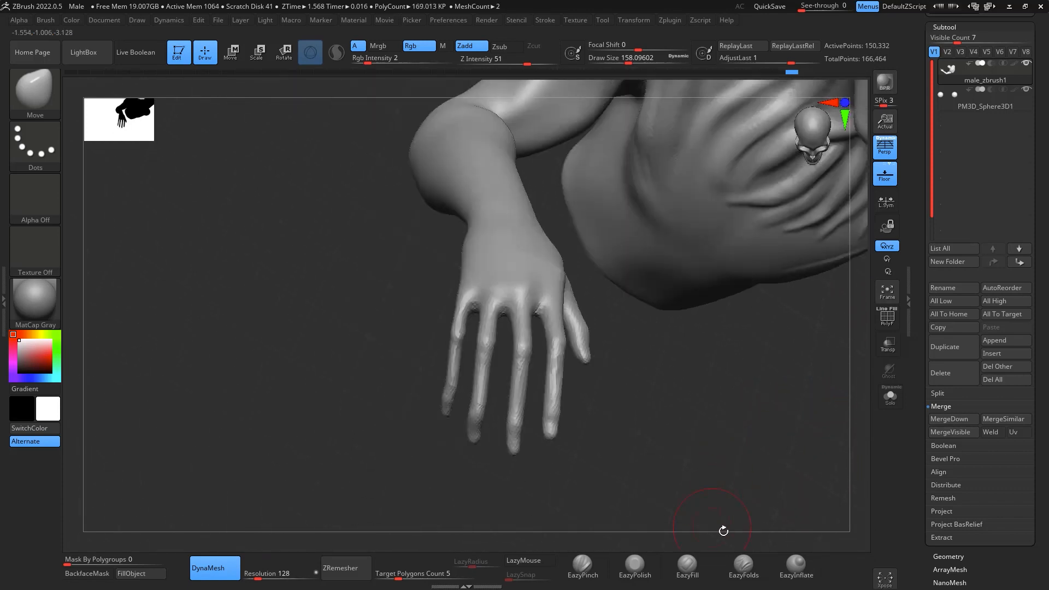
{"action": "left_click", "coordinate": [796, 565]}
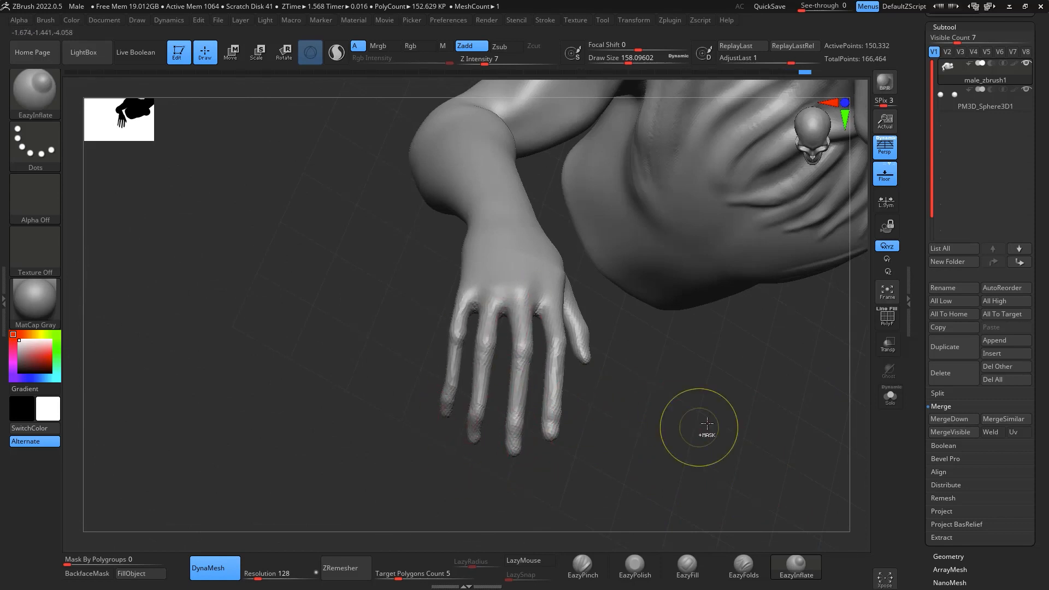
{"action": "left_click_drag", "start_coordinate": [731, 447], "coordinate": [757, 375]}
{"action": "left_click_drag", "start_coordinate": [867, 333], "coordinate": [719, 318], "text": "alt"}
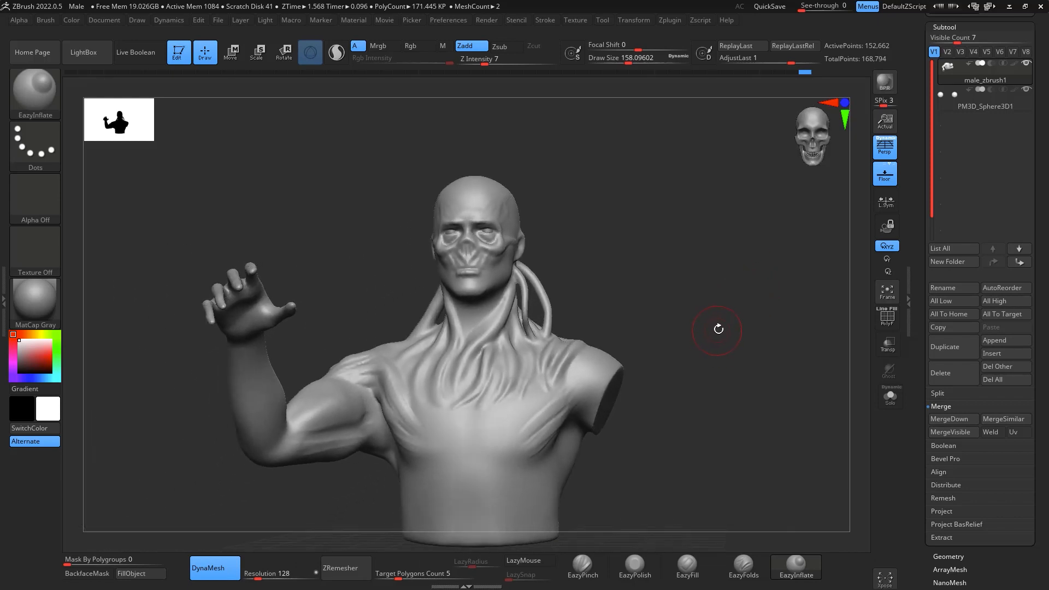
- Build up the inner right forearm muscle near the elbow using ClayBuildup at draw size about 158
{"action": "left_click_drag", "start_coordinate": [740, 280], "coordinate": [712, 280]}
{"action": "key", "text": "shift"}
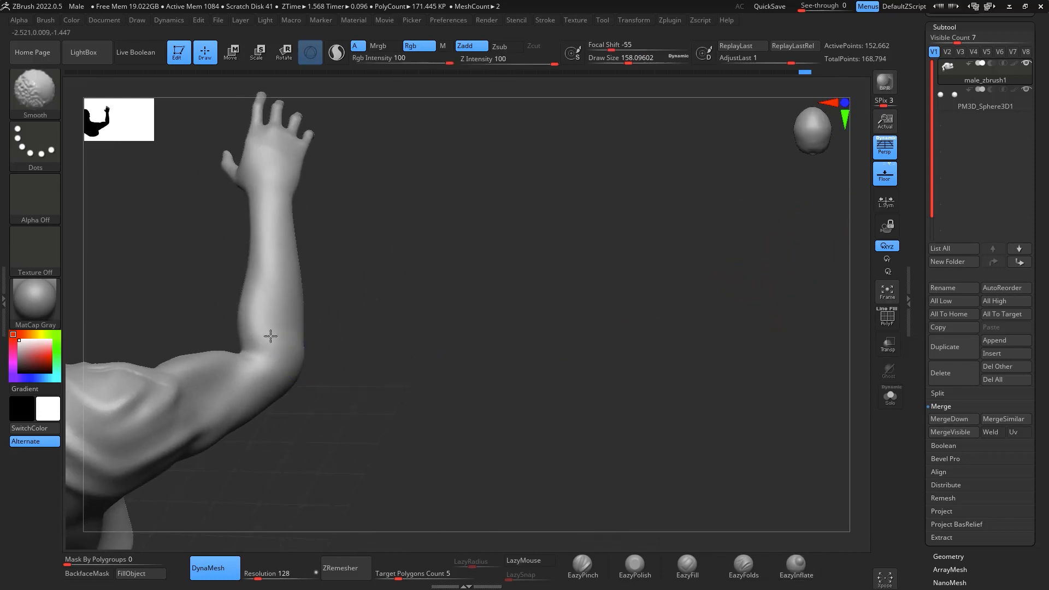
{"action": "mouse_move", "coordinate": [471, 246]}
{"action": "left_mouse_down"}
{"action": "mouse_move", "coordinate": [542, 230]}
{"action": "mouse_move", "coordinate": [628, 295]}
{"action": "mouse_move", "coordinate": [603, 255]}
{"action": "left_mouse_up"}
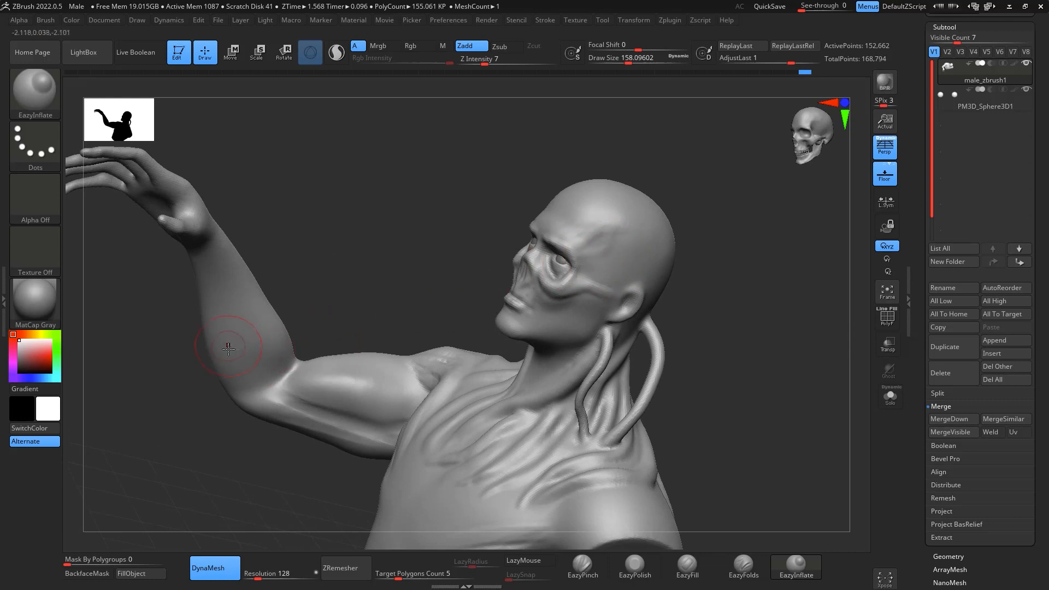
{"action": "left_click_drag", "start_coordinate": [235, 353], "coordinate": [238, 367]}
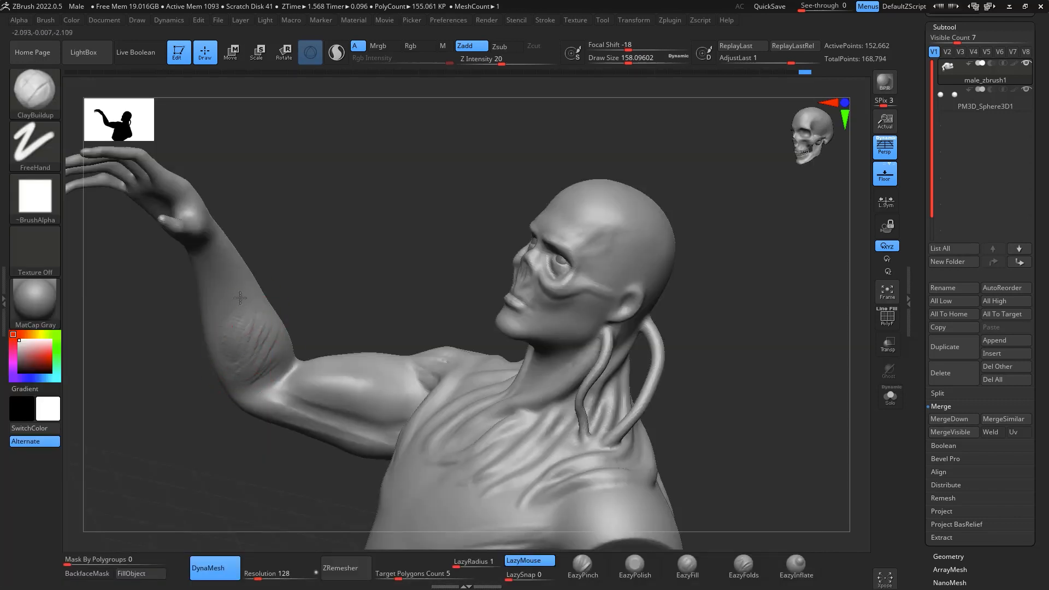
- Smooth the forearm buildup and blend it into the elbow and wrist
{"action": "mouse_move", "coordinate": [390, 220]}
{"action": "left_mouse_down"}
{"action": "mouse_move", "coordinate": [402, 206]}
{"action": "mouse_move", "coordinate": [253, 399]}
{"action": "mouse_move", "coordinate": [254, 361]}
{"action": "mouse_move", "coordinate": [261, 375]}
{"action": "left_mouse_up"}
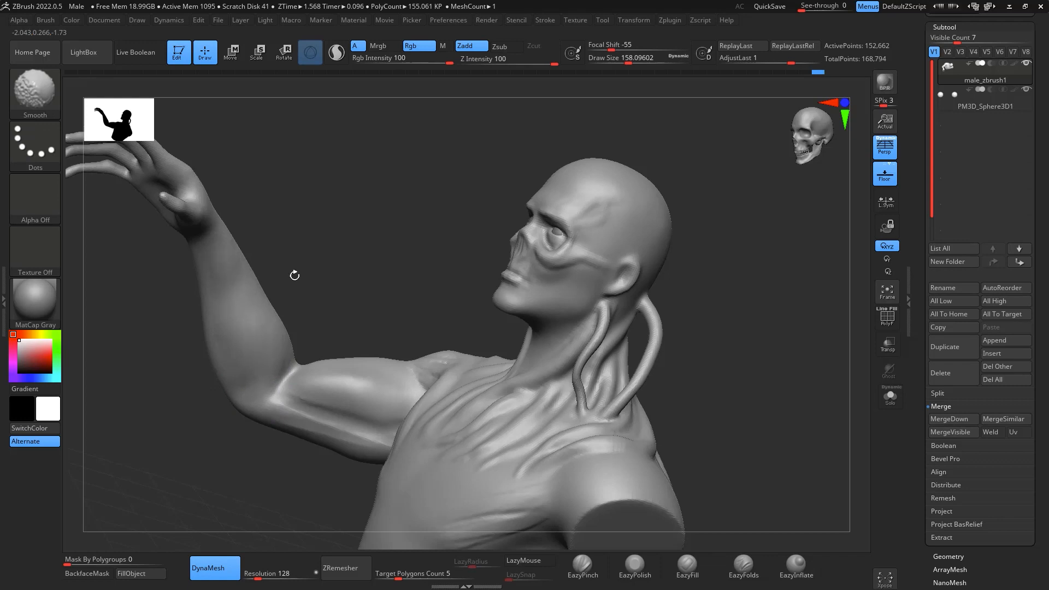
{"action": "left_click_drag", "start_coordinate": [295, 275], "coordinate": [233, 290]}
{"action": "left_click_drag", "start_coordinate": [345, 395], "coordinate": [363, 383], "text": "shift"}
{"action": "mouse_move", "coordinate": [235, 328]}
{"action": "left_mouse_down"}
{"action": "mouse_move", "coordinate": [318, 323]}
{"action": "mouse_move", "coordinate": [325, 292]}
{"action": "left_mouse_up"}
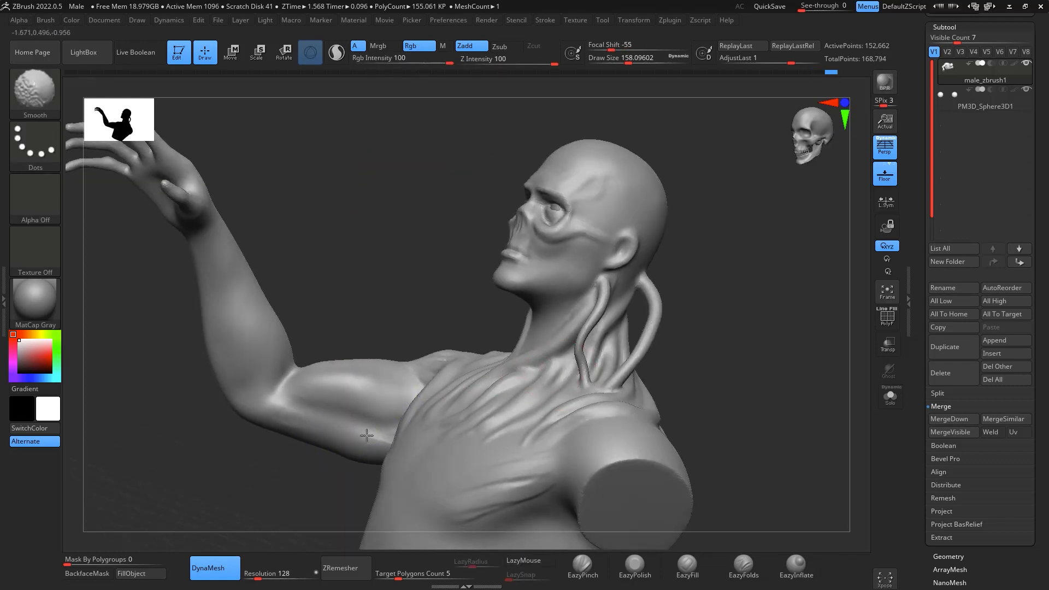
- Pull out the right elbow and outer forearm contour using the Move brush at draw size about 280
{"action": "mouse_move", "coordinate": [756, 355]}
{"action": "left_mouse_down"}
{"action": "mouse_move", "coordinate": [410, 346]}
{"action": "mouse_move", "coordinate": [346, 325]}
{"action": "mouse_move", "coordinate": [494, 363]}
{"action": "mouse_move", "coordinate": [511, 290]}
{"action": "mouse_move", "coordinate": [259, 294]}
{"action": "left_mouse_up"}
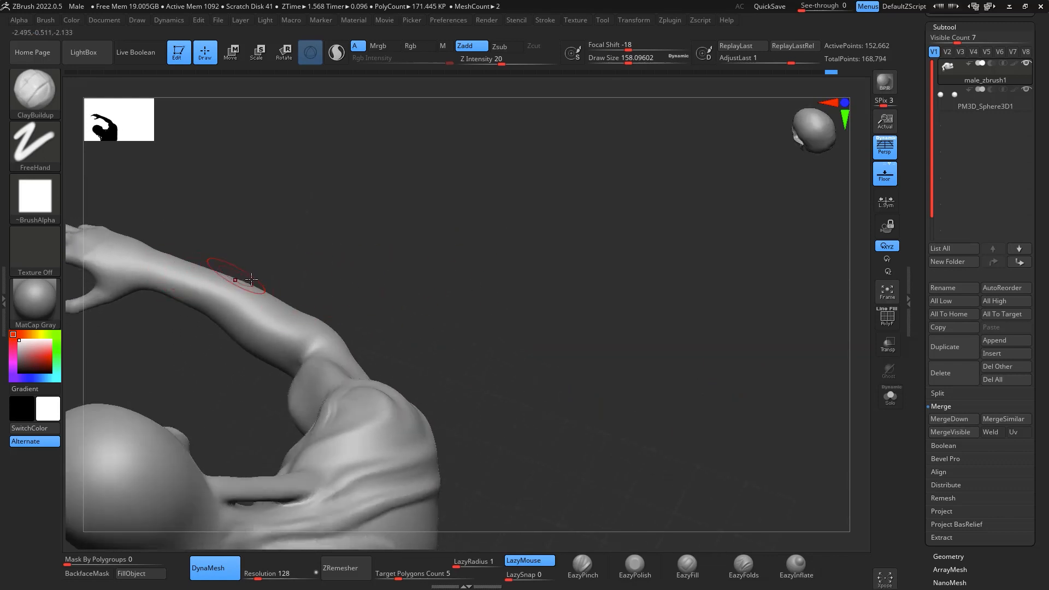
{"action": "key", "text": "b"}
{"action": "key", "text": "m"}
{"action": "key", "text": "v"}
{"action": "key", "text": "space"}
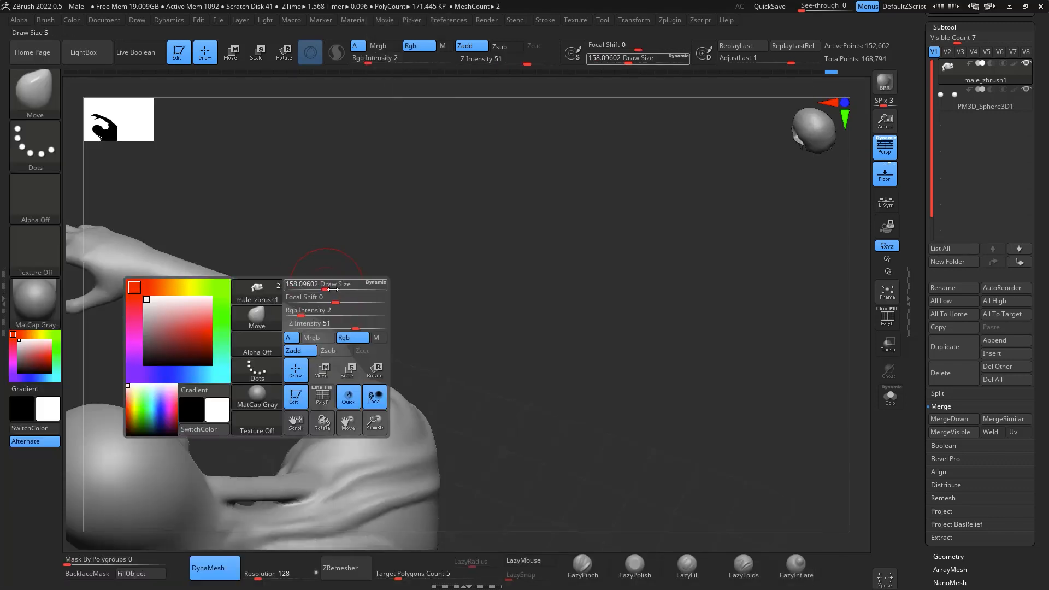
{"action": "left_click_drag", "start_coordinate": [320, 285], "coordinate": [334, 282]}
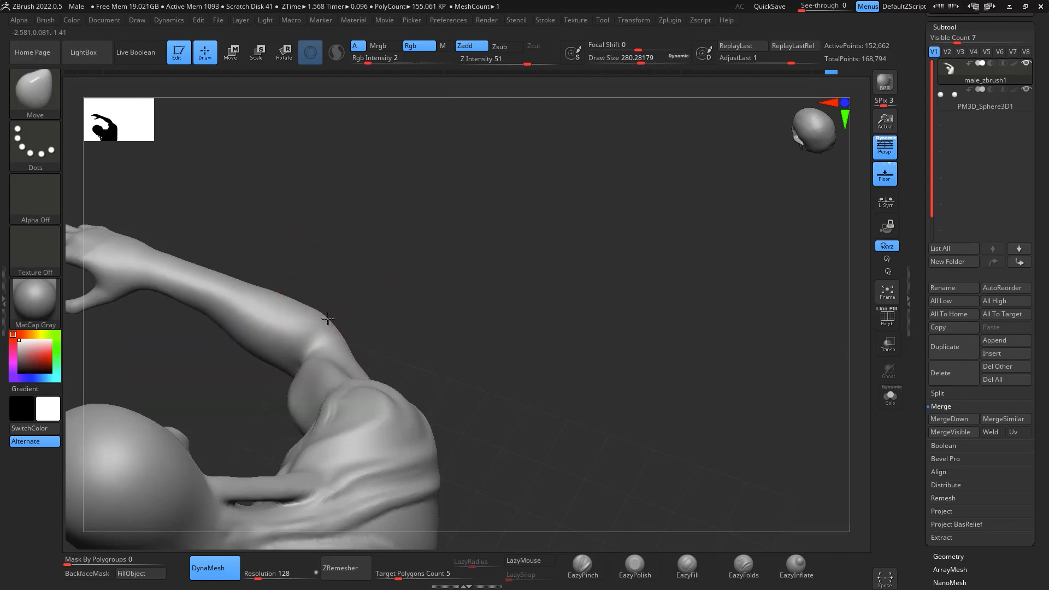
{"action": "left_click_drag", "start_coordinate": [395, 284], "coordinate": [448, 310]}
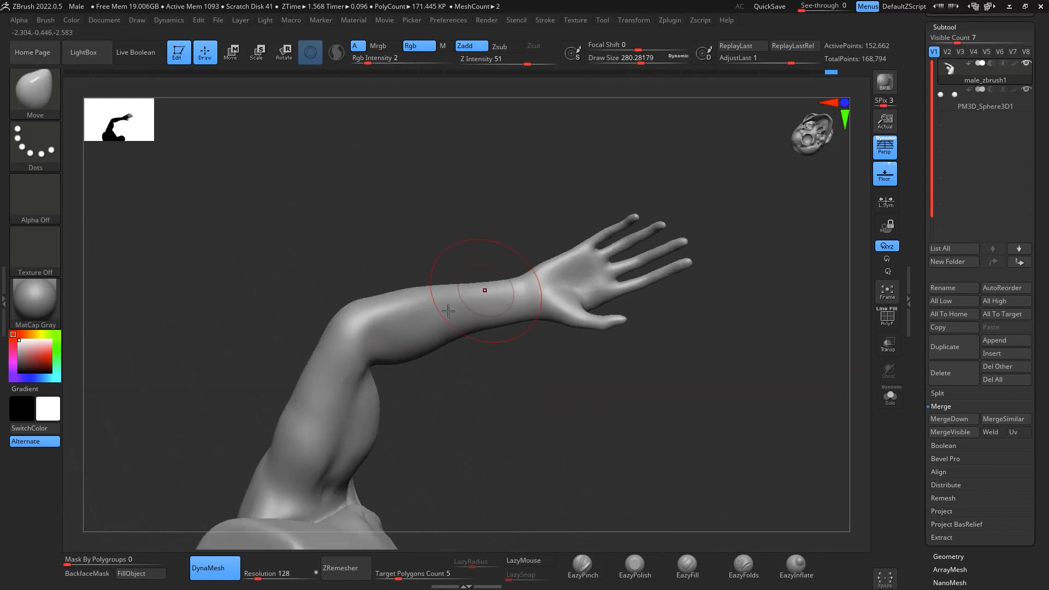
- Smooth the raised right arm's elbow and forearm, and flatten their surface up to the wrist with EazyPolish at draw size about 280
{"action": "left_click_drag", "start_coordinate": [412, 346], "coordinate": [492, 382]}
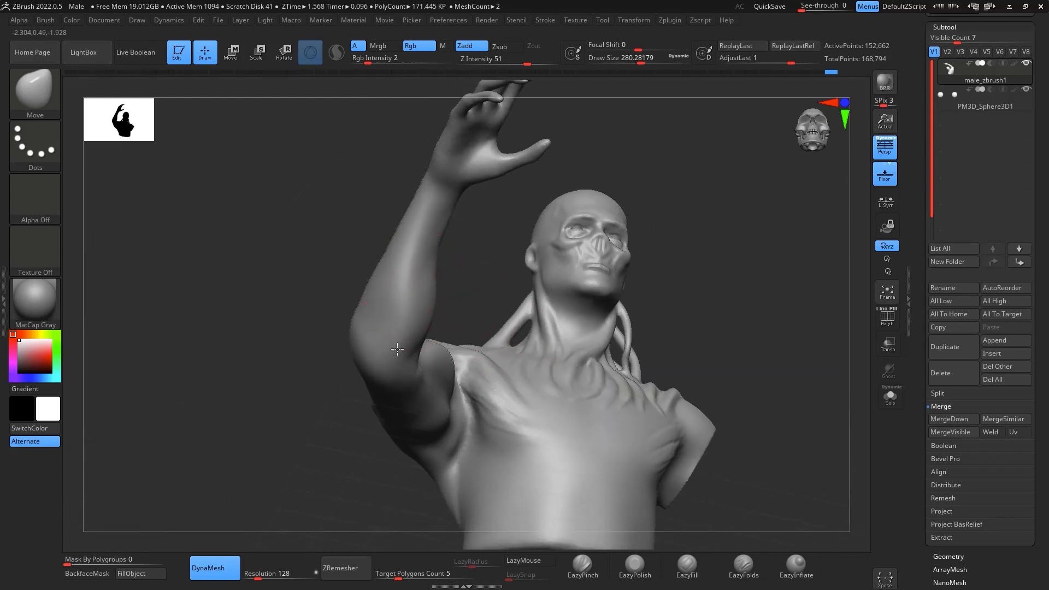
{"action": "left_click_drag", "start_coordinate": [600, 214], "coordinate": [342, 317]}
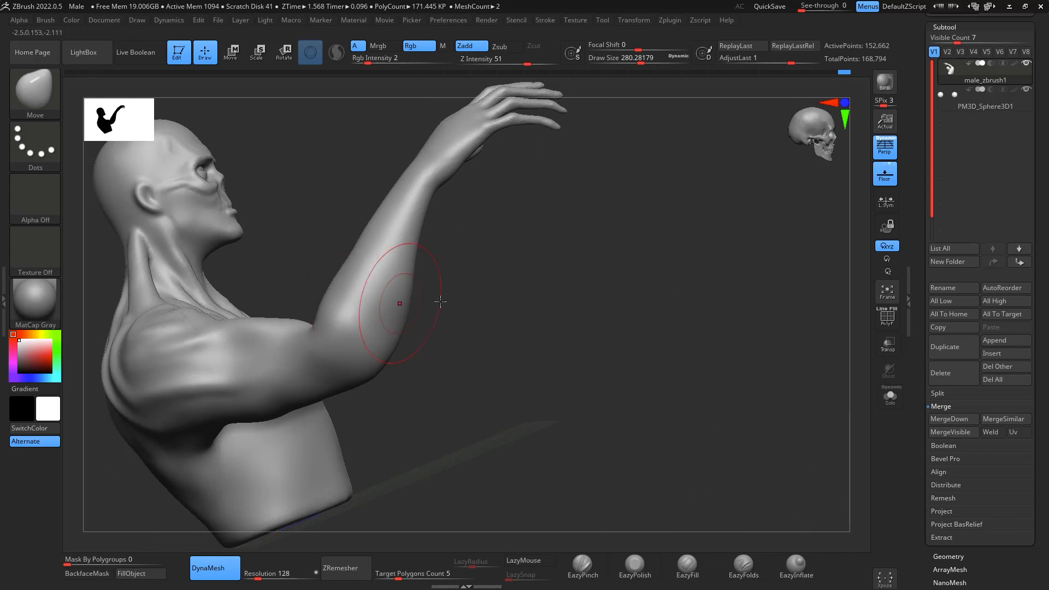
{"action": "left_click_drag", "start_coordinate": [440, 301], "coordinate": [326, 317]}
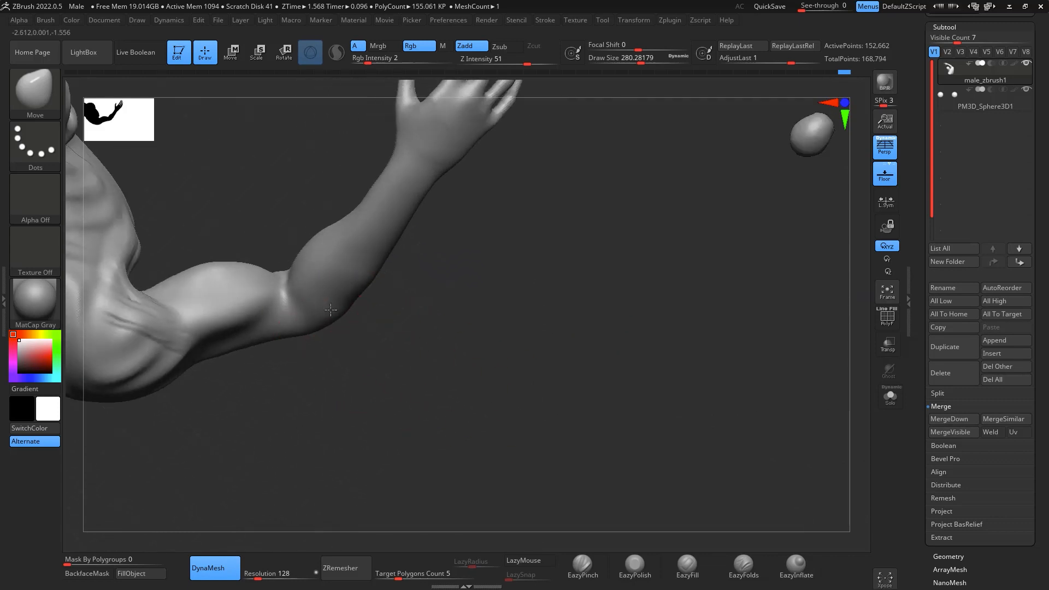
{"action": "key", "text": "shift"}
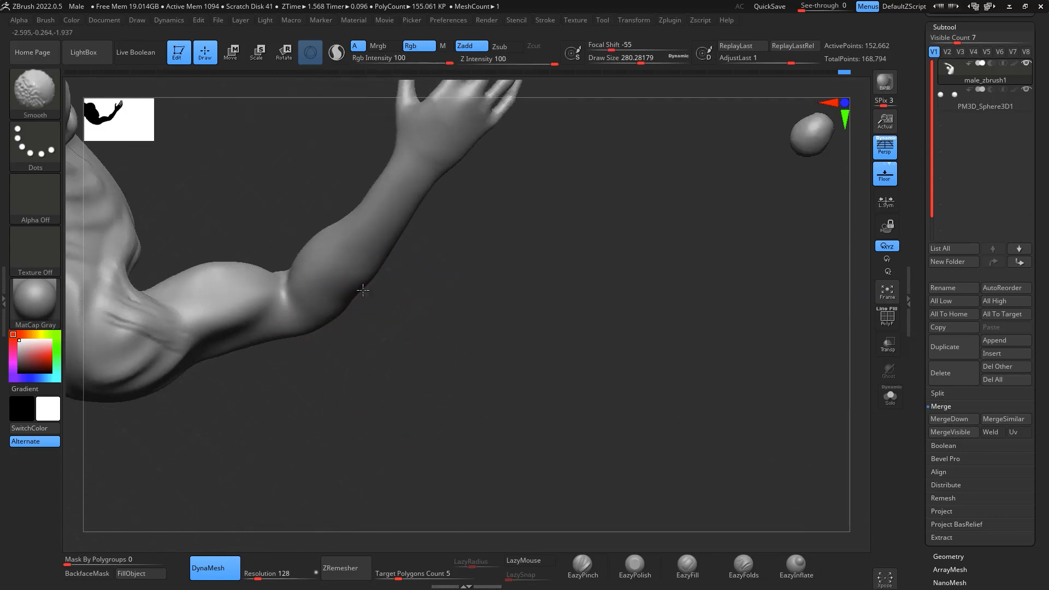
{"action": "left_click_drag", "start_coordinate": [363, 290], "coordinate": [390, 284]}
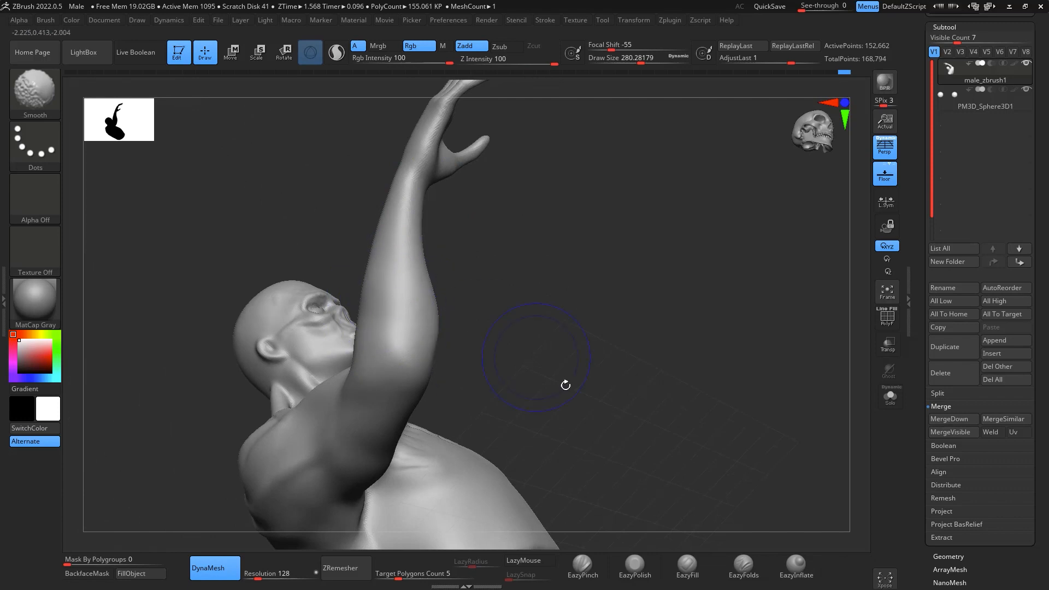
{"action": "left_click", "coordinate": [634, 568]}
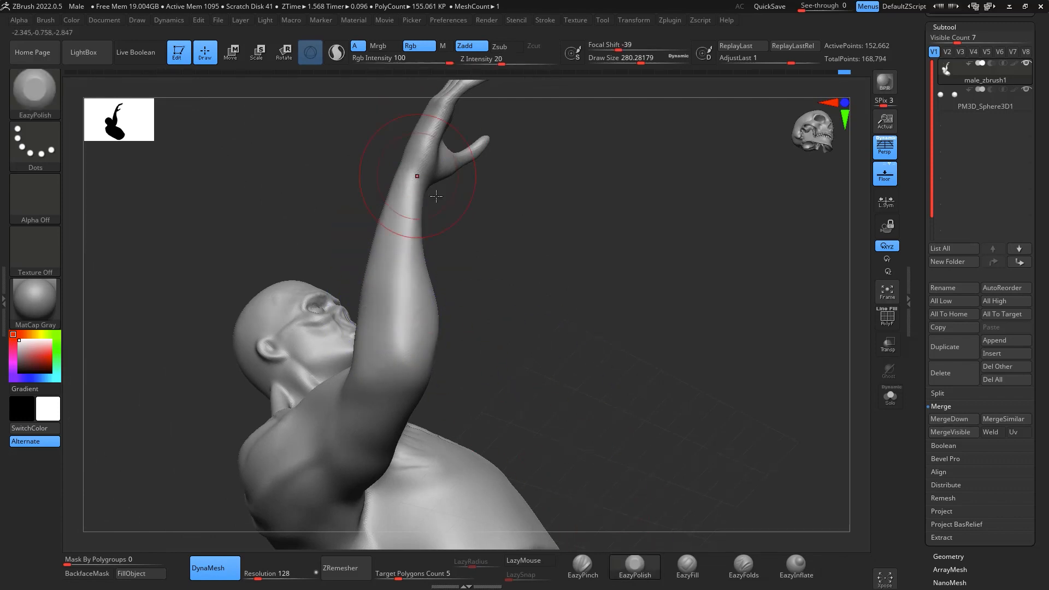
{"action": "left_click_drag", "start_coordinate": [436, 196], "coordinate": [629, 488]}
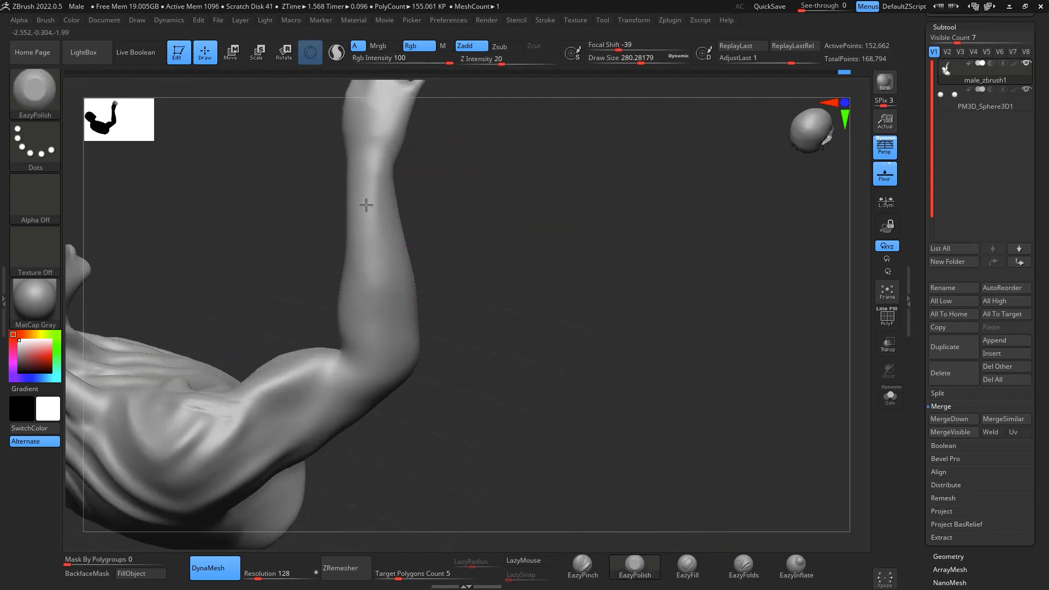
- Carve the sternum line and the creases beneath both pectorals using DamStandard at draw size about 116
{"action": "mouse_move", "coordinate": [639, 326]}
{"action": "left_mouse_down"}
{"action": "mouse_move", "coordinate": [766, 293]}
{"action": "mouse_move", "coordinate": [830, 386]}
{"action": "mouse_move", "coordinate": [721, 390]}
{"action": "mouse_move", "coordinate": [755, 410]}
{"action": "mouse_move", "coordinate": [733, 339]}
{"action": "mouse_move", "coordinate": [745, 399]}
{"action": "mouse_move", "coordinate": [795, 352]}
{"action": "mouse_move", "coordinate": [789, 363]}
{"action": "mouse_move", "coordinate": [770, 242]}
{"action": "mouse_move", "coordinate": [803, 309]}
{"action": "mouse_move", "coordinate": [733, 367]}
{"action": "mouse_move", "coordinate": [773, 317]}
{"action": "mouse_move", "coordinate": [624, 477]}
{"action": "mouse_move", "coordinate": [745, 403]}
{"action": "mouse_move", "coordinate": [803, 424]}
{"action": "mouse_move", "coordinate": [703, 357]}
{"action": "mouse_move", "coordinate": [750, 387]}
{"action": "left_mouse_up"}
{"action": "key", "text": "b"}
{"action": "key", "text": "d"}
{"action": "key", "text": "s"}
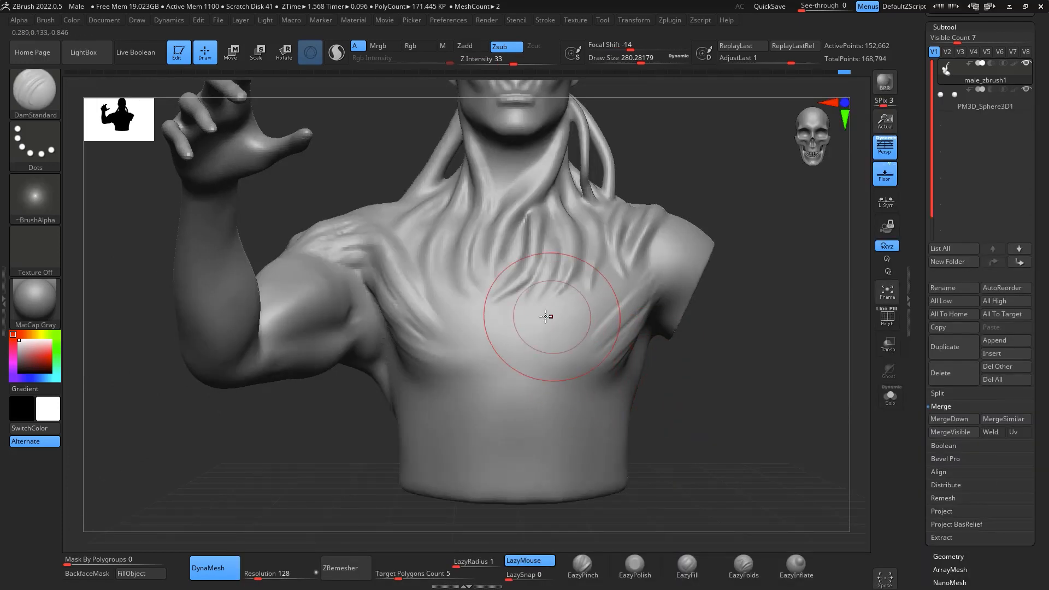
{"action": "key", "text": "space"}
{"action": "left_click_drag", "start_coordinate": [530, 353], "coordinate": [510, 353]}
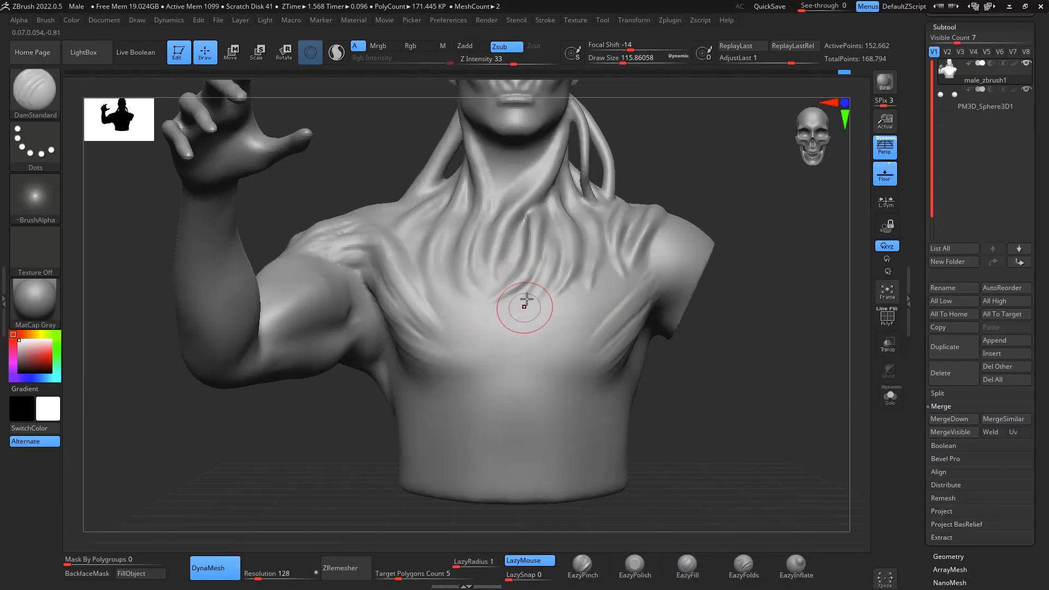
{"action": "key", "text": "ctrl+z"}
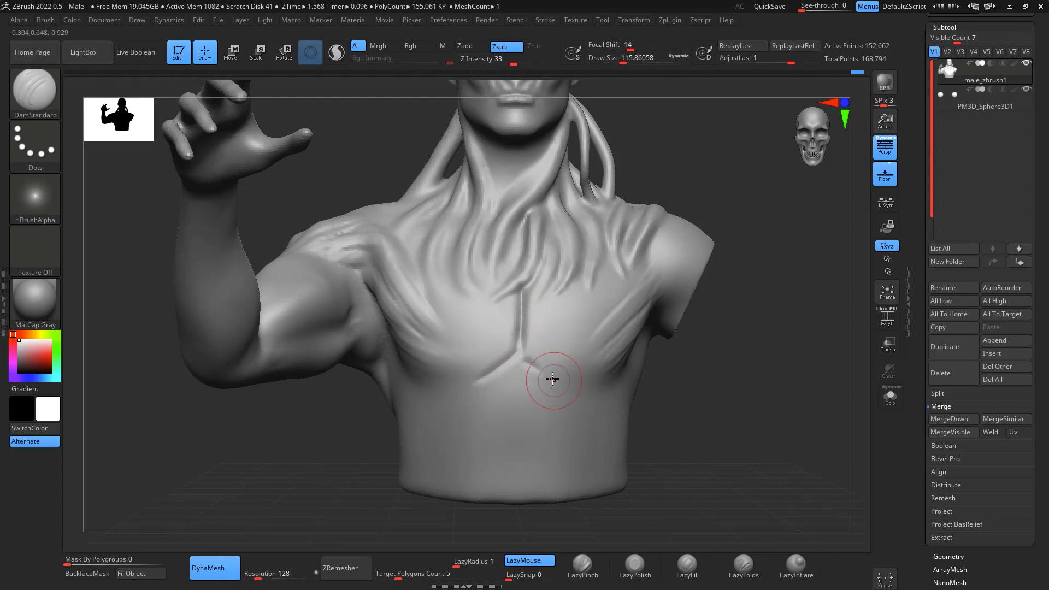
{"action": "left_click_drag", "start_coordinate": [755, 378], "coordinate": [777, 379]}
{"action": "left_click_drag", "start_coordinate": [491, 357], "coordinate": [469, 353]}
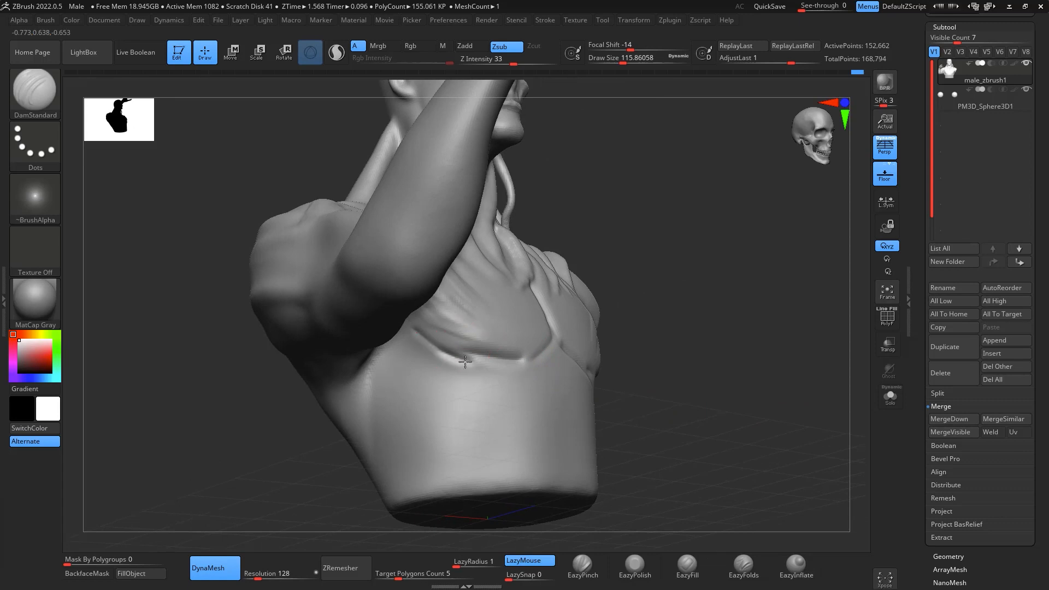
- Extend the lower pectoral crease around the outer chest up to the armpit on the cut-arm side
{"action": "mouse_move", "coordinate": [751, 341]}
{"action": "left_mouse_down"}
{"action": "mouse_move", "coordinate": [794, 375]}
{"action": "mouse_move", "coordinate": [776, 447]}
{"action": "mouse_move", "coordinate": [722, 326]}
{"action": "left_mouse_up"}
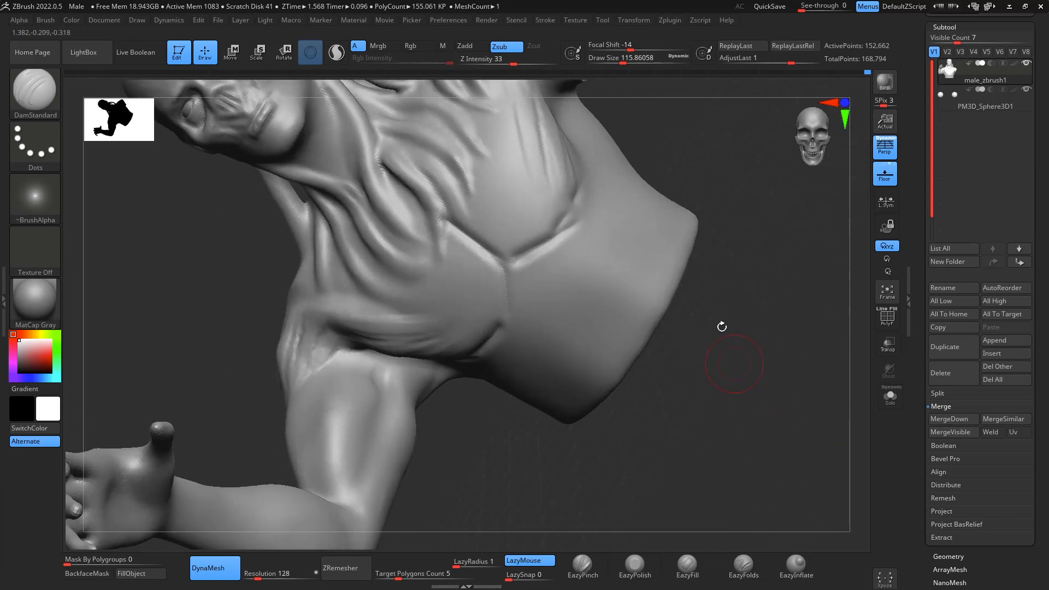
{"action": "left_click_drag", "start_coordinate": [574, 208], "coordinate": [583, 186]}
{"action": "mouse_move", "coordinate": [757, 277]}
{"action": "left_mouse_down", "text": "alt"}
{"action": "mouse_move", "coordinate": [723, 485]}
{"action": "mouse_move", "coordinate": [681, 465]}
{"action": "left_mouse_up", "text": "alt"}
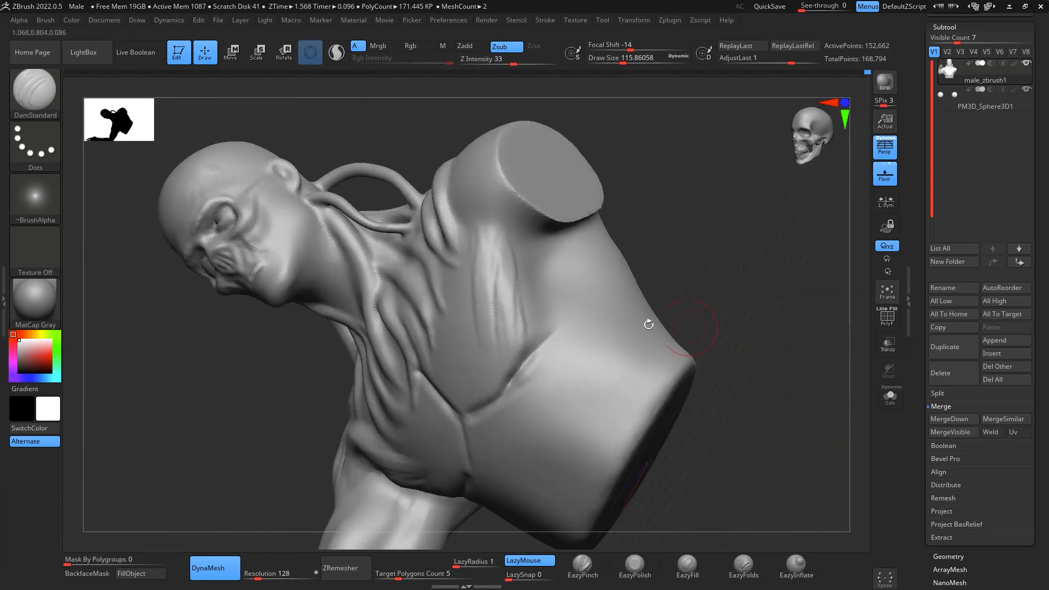
{"action": "left_click_drag", "start_coordinate": [526, 353], "coordinate": [544, 265]}
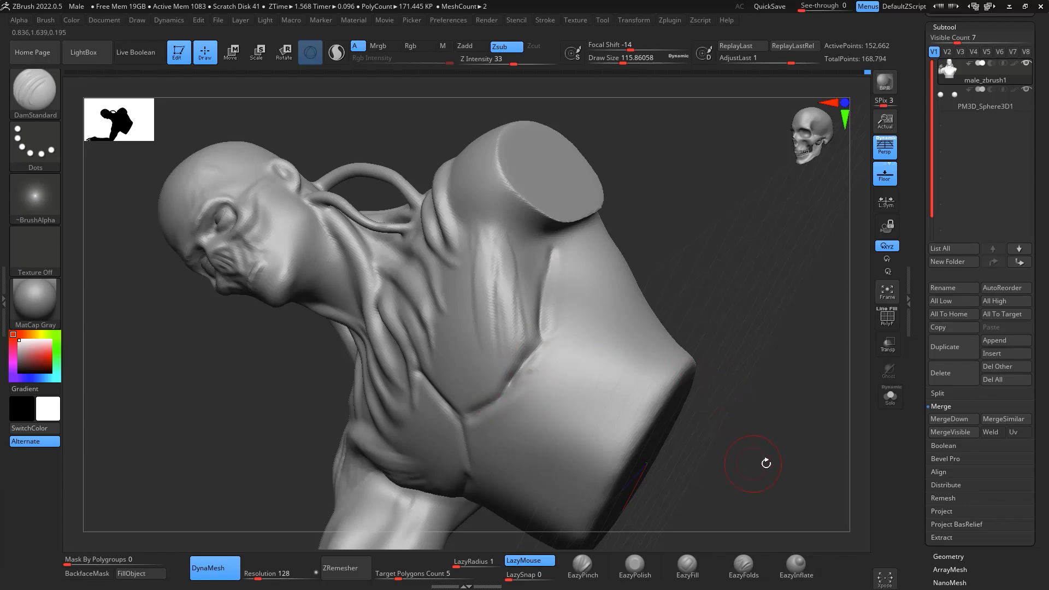
{"action": "mouse_move", "coordinate": [767, 464]}
{"action": "left_mouse_down"}
{"action": "mouse_move", "coordinate": [740, 355]}
{"action": "mouse_move", "coordinate": [742, 408]}
{"action": "left_mouse_up"}
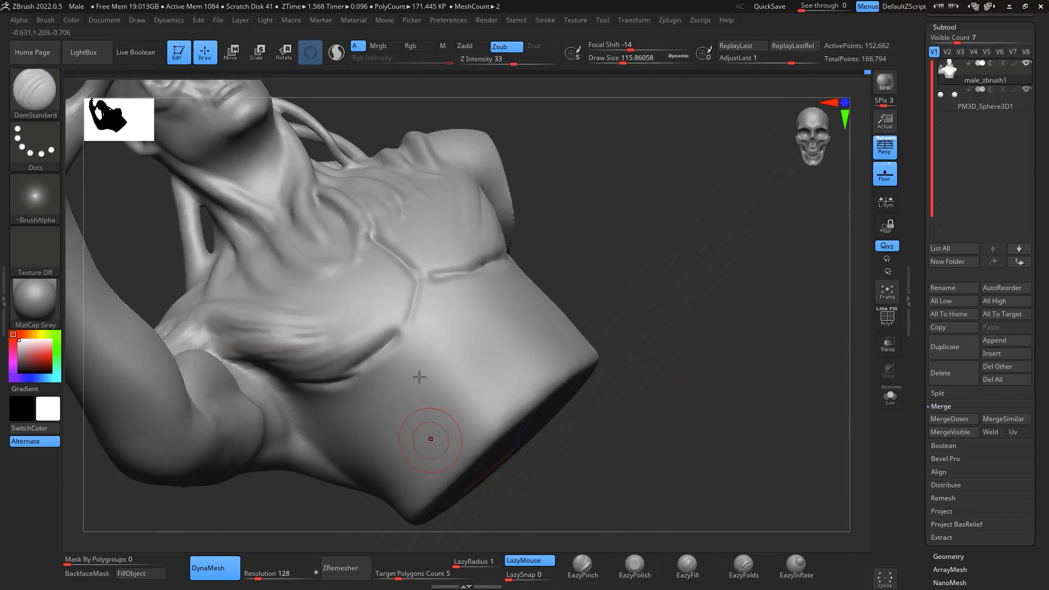
- Carve the rib cage arch symmetrically from below the sternum down both sides of the torso, redoing unwanted strokes
{"action": "left_click_drag", "start_coordinate": [422, 342], "coordinate": [392, 417]}
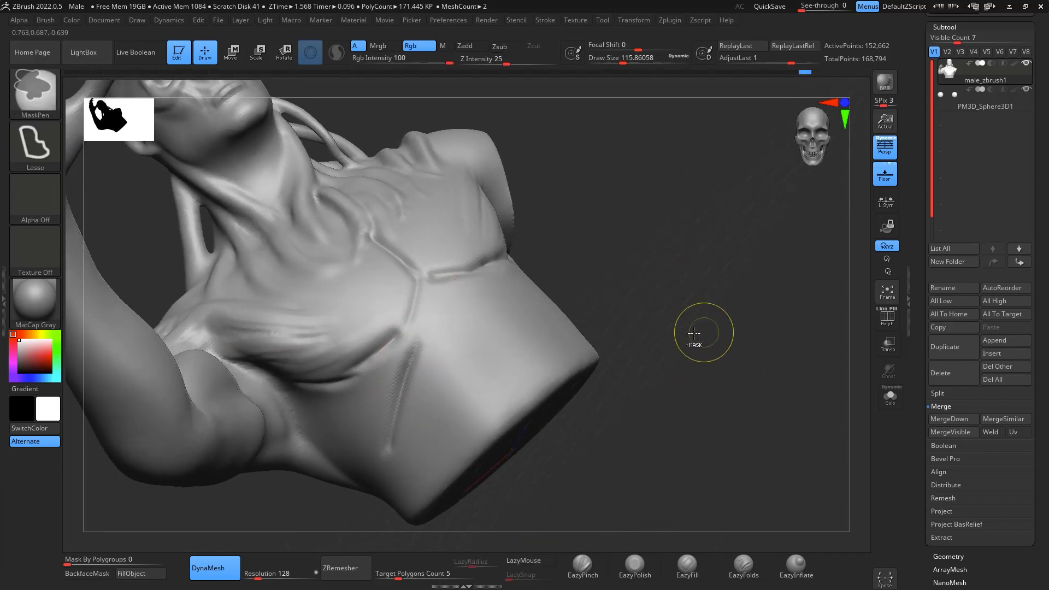
{"action": "key", "text": "ctrl+z"}
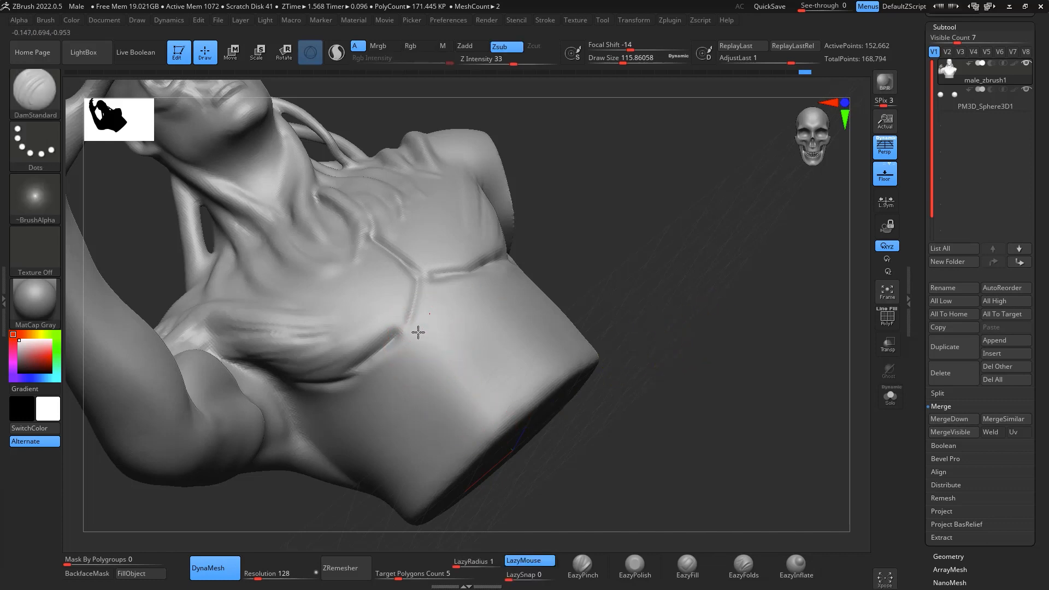
{"action": "left_click_drag", "start_coordinate": [419, 328], "coordinate": [397, 406]}
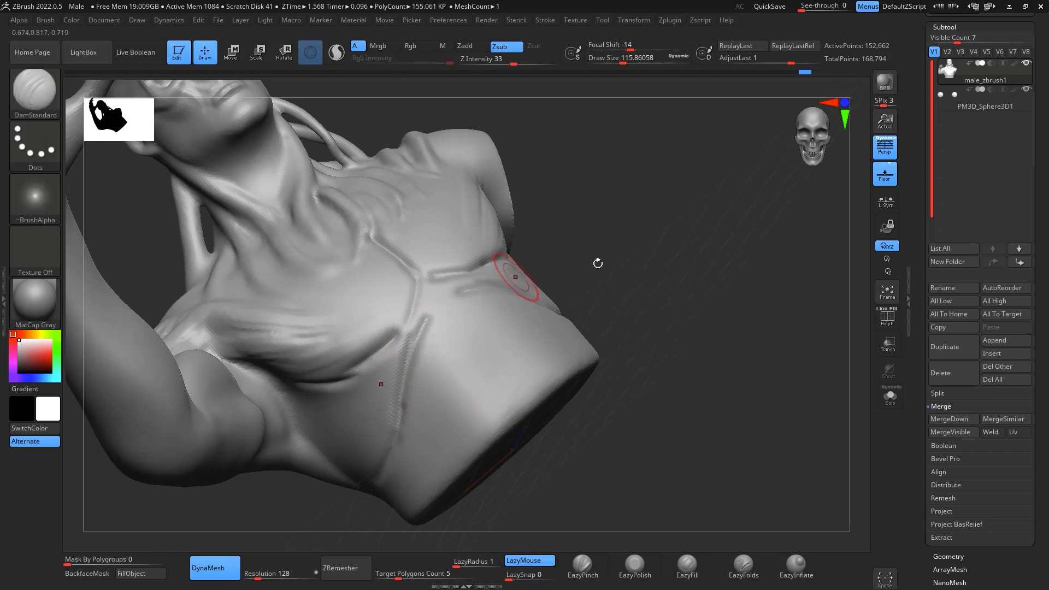
{"action": "left_click_drag", "start_coordinate": [598, 264], "coordinate": [683, 454]}
{"action": "key", "text": "ctrl+z"}
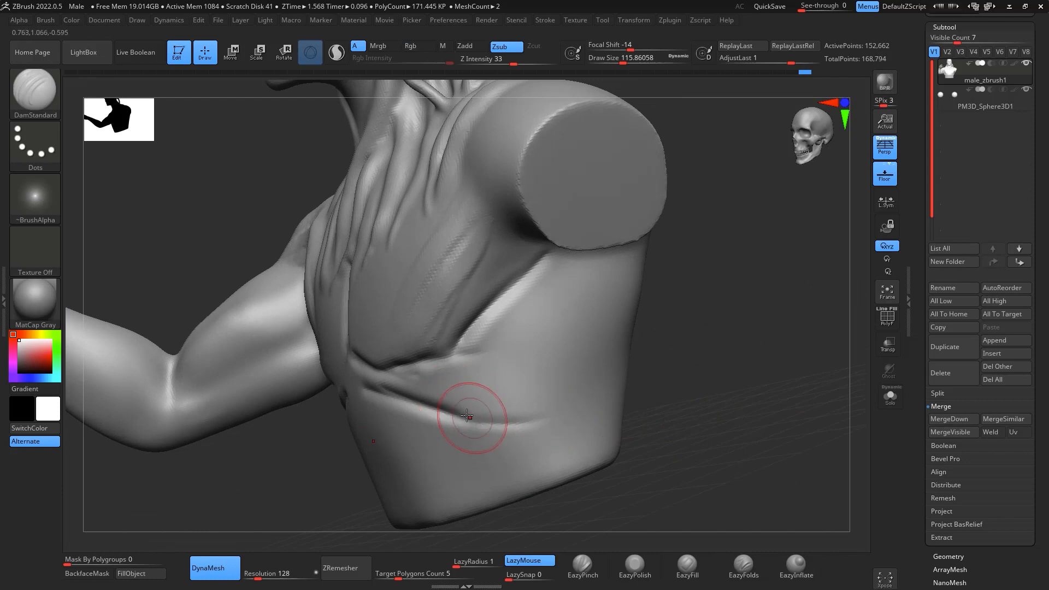
{"action": "left_click_drag", "start_coordinate": [474, 424], "coordinate": [569, 465]}
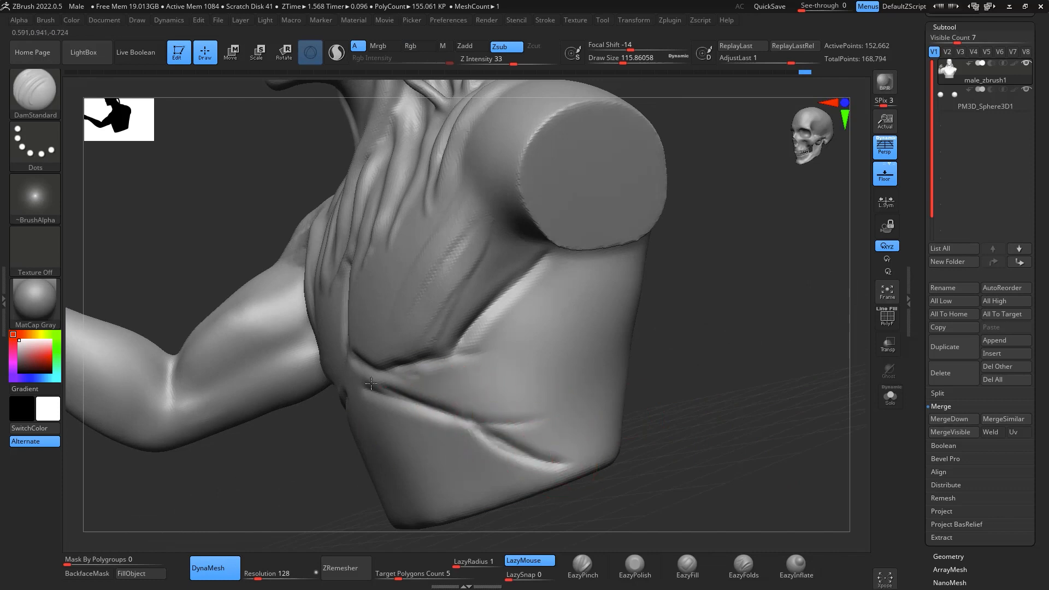
{"action": "left_click_drag", "start_coordinate": [739, 377], "coordinate": [549, 464]}
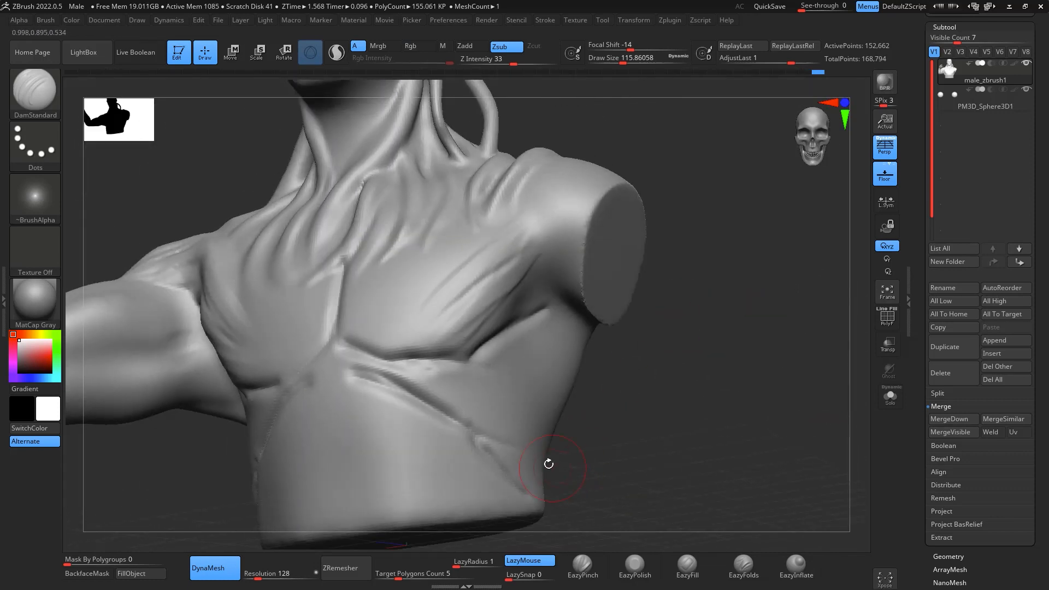
- Build up the rib cage arch along the carved lines using ClayBuildup at draw size about 149
{"action": "left_click_drag", "start_coordinate": [710, 411], "coordinate": [738, 328]}
{"action": "key", "text": "b"}
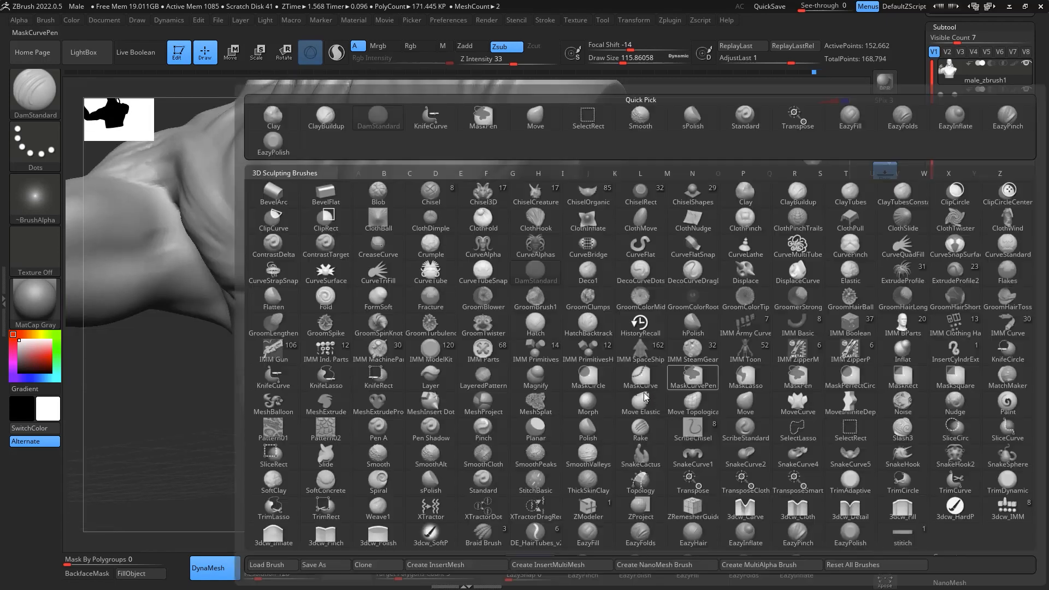
{"action": "key", "text": "c"}
{"action": "key", "text": "b"}
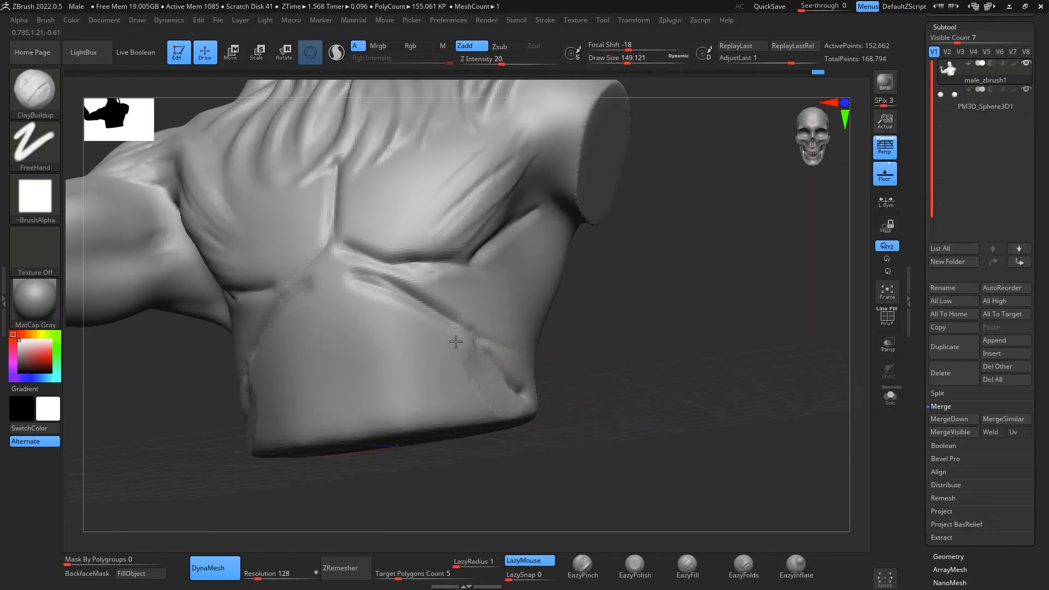
{"action": "mouse_move", "coordinate": [407, 303]}
{"action": "left_mouse_down"}
{"action": "mouse_move", "coordinate": [354, 297]}
{"action": "mouse_move", "coordinate": [457, 311]}
{"action": "mouse_move", "coordinate": [536, 378]}
{"action": "left_mouse_up"}
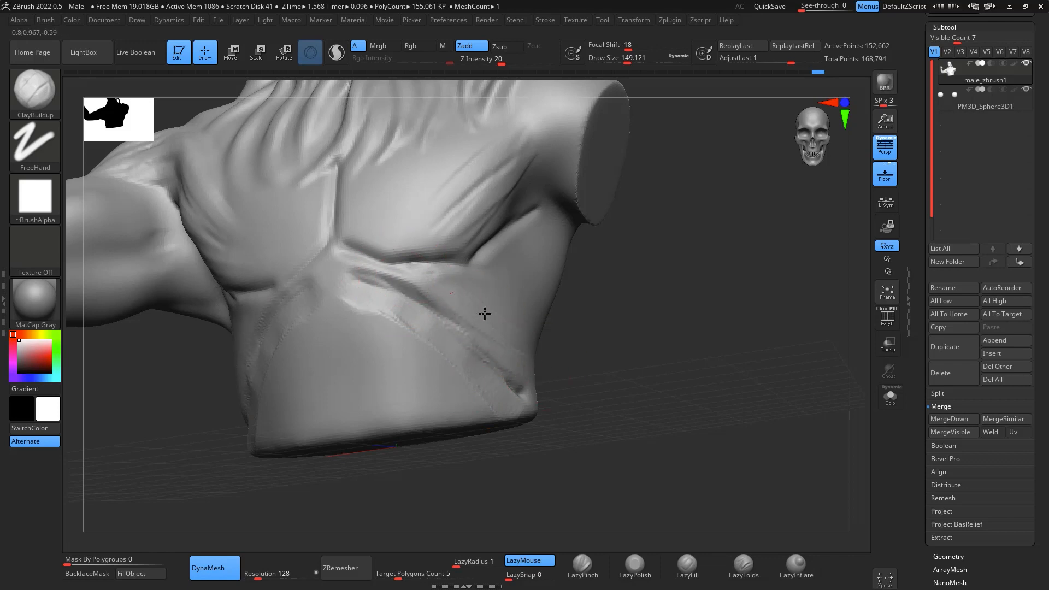
{"action": "mouse_move", "coordinate": [639, 276]}
{"action": "left_mouse_down"}
{"action": "mouse_move", "coordinate": [736, 293]}
{"action": "mouse_move", "coordinate": [717, 289]}
{"action": "left_mouse_up"}
{"action": "left_click_drag", "start_coordinate": [379, 350], "coordinate": [336, 471], "text": "shift"}
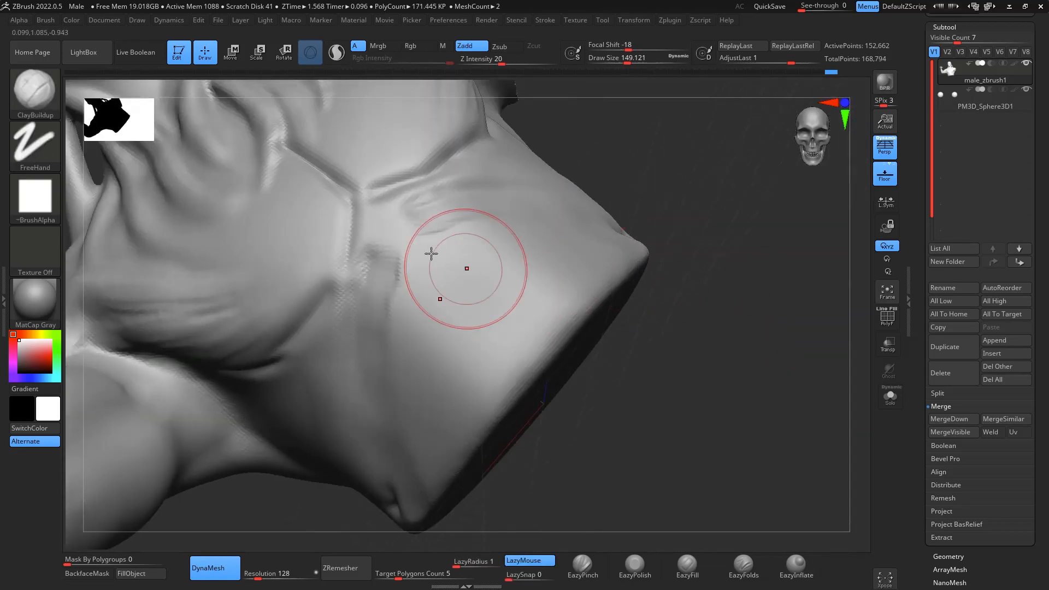
- Fill the area beneath the sternum with clay strokes and smooth the rib cage arch into the abdomen
{"action": "left_click_drag", "start_coordinate": [432, 206], "coordinate": [414, 227]}
{"action": "key", "text": "ctrl+z"}
{"action": "left_click_drag", "start_coordinate": [375, 255], "coordinate": [424, 222], "text": "alt"}
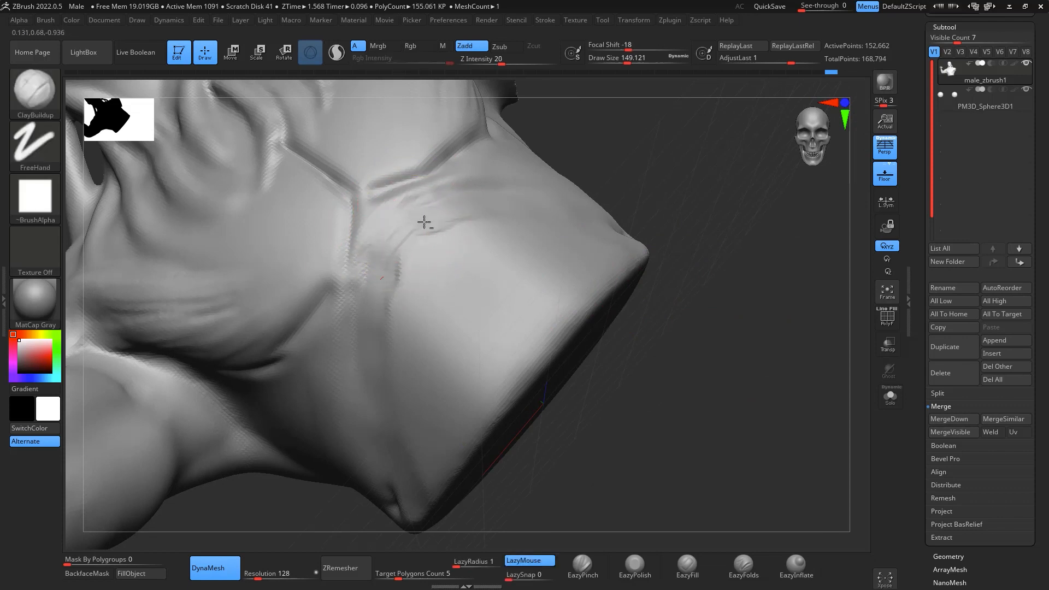
{"action": "mouse_move", "coordinate": [402, 445]}
{"action": "left_mouse_down"}
{"action": "mouse_move", "coordinate": [534, 286]}
{"action": "mouse_move", "coordinate": [486, 380]}
{"action": "left_mouse_up"}
{"action": "left_click_drag", "start_coordinate": [443, 439], "coordinate": [454, 355], "text": "shift"}
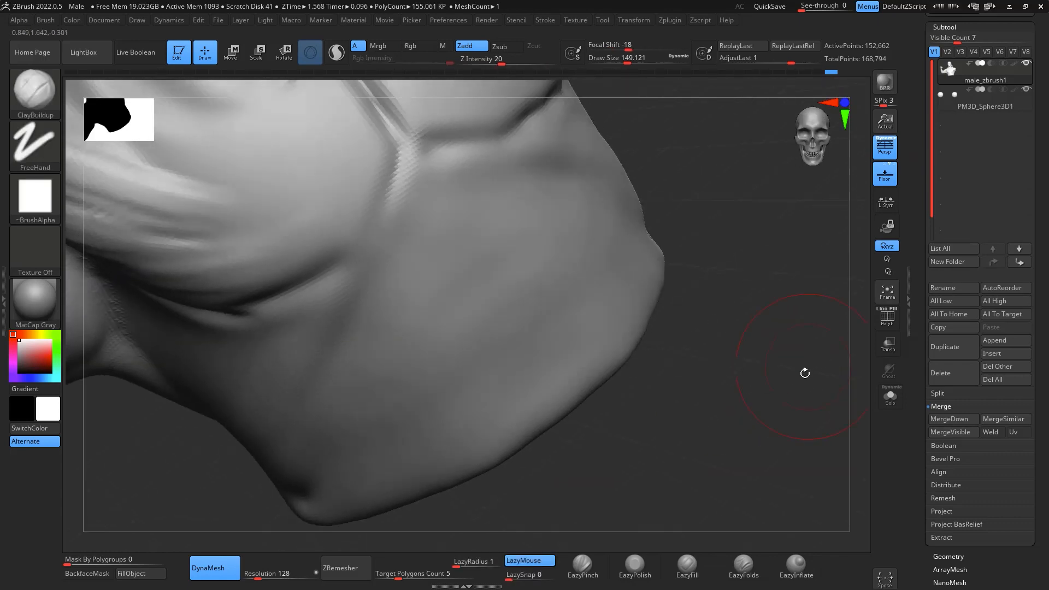
{"action": "left_click_drag", "start_coordinate": [805, 373], "coordinate": [773, 351]}
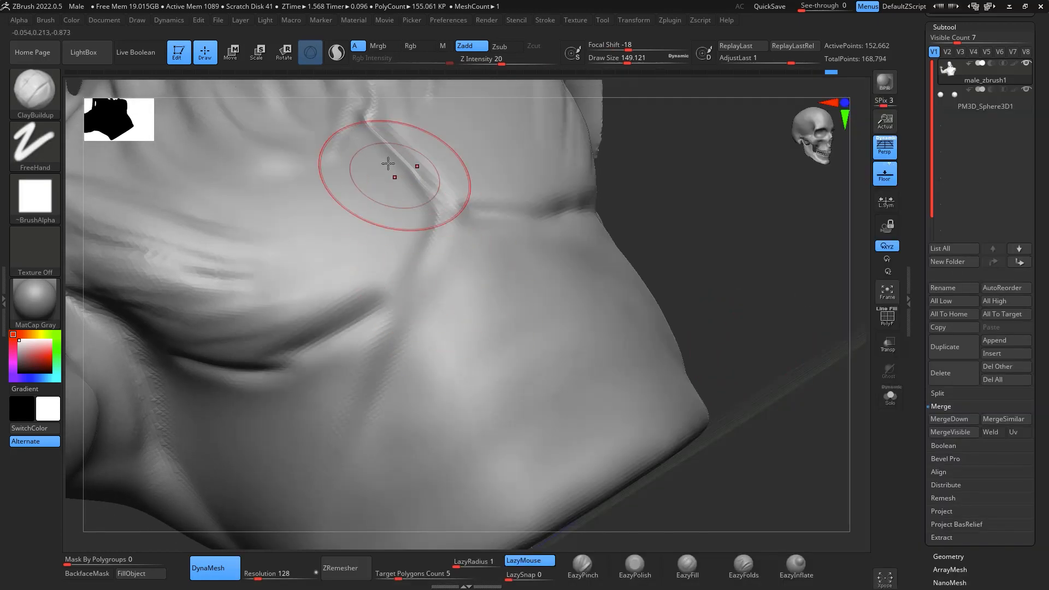
- Build up the pectoral muscles using ClayBuildup, running the strokes as fibres from the sternum towards the armpit
{"action": "mouse_move", "coordinate": [388, 163]}
{"action": "left_mouse_down"}
{"action": "mouse_move", "coordinate": [403, 192]}
{"action": "mouse_move", "coordinate": [393, 244]}
{"action": "mouse_move", "coordinate": [403, 241]}
{"action": "mouse_move", "coordinate": [206, 334]}
{"action": "left_mouse_up"}
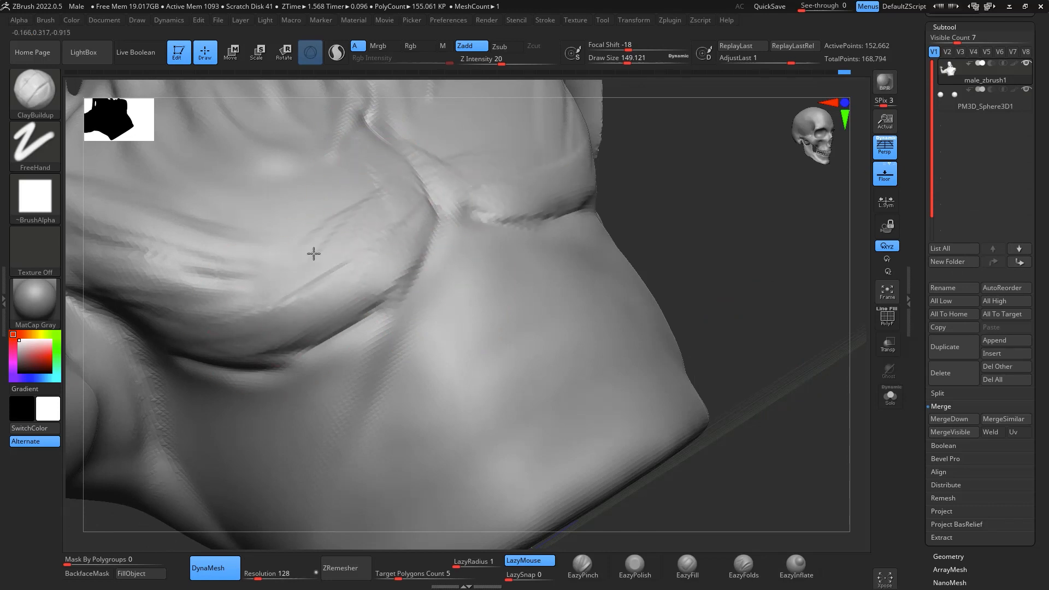
{"action": "mouse_move", "coordinate": [276, 205]}
{"action": "left_mouse_down"}
{"action": "mouse_move", "coordinate": [363, 176]}
{"action": "mouse_move", "coordinate": [312, 309]}
{"action": "left_mouse_up"}
{"action": "mouse_move", "coordinate": [727, 273]}
{"action": "left_mouse_down"}
{"action": "mouse_move", "coordinate": [757, 298]}
{"action": "mouse_move", "coordinate": [688, 529]}
{"action": "mouse_move", "coordinate": [795, 319]}
{"action": "left_mouse_up"}
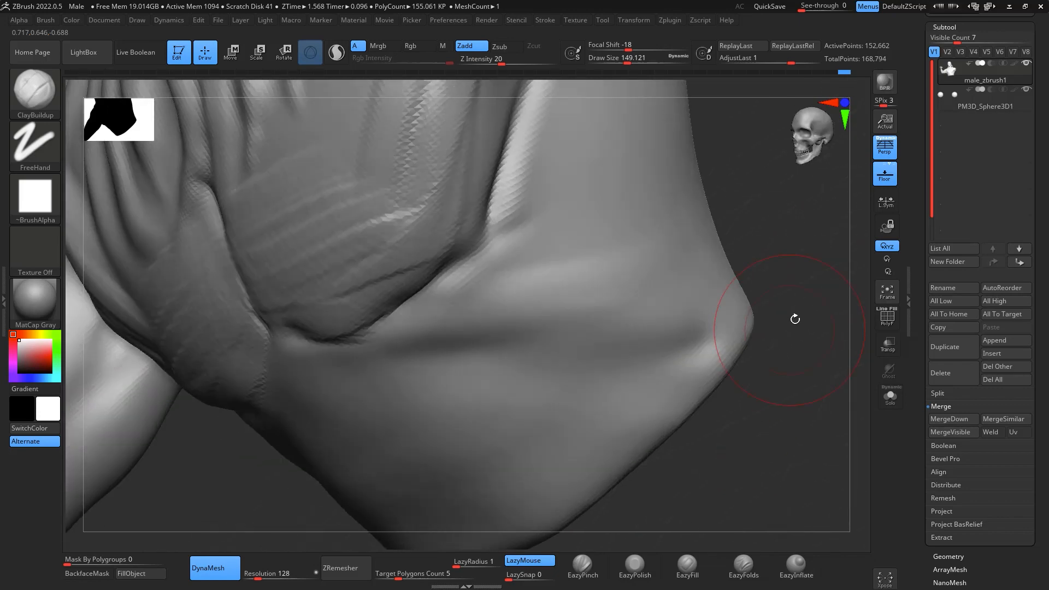
{"action": "left_click_drag", "start_coordinate": [347, 300], "coordinate": [464, 214]}
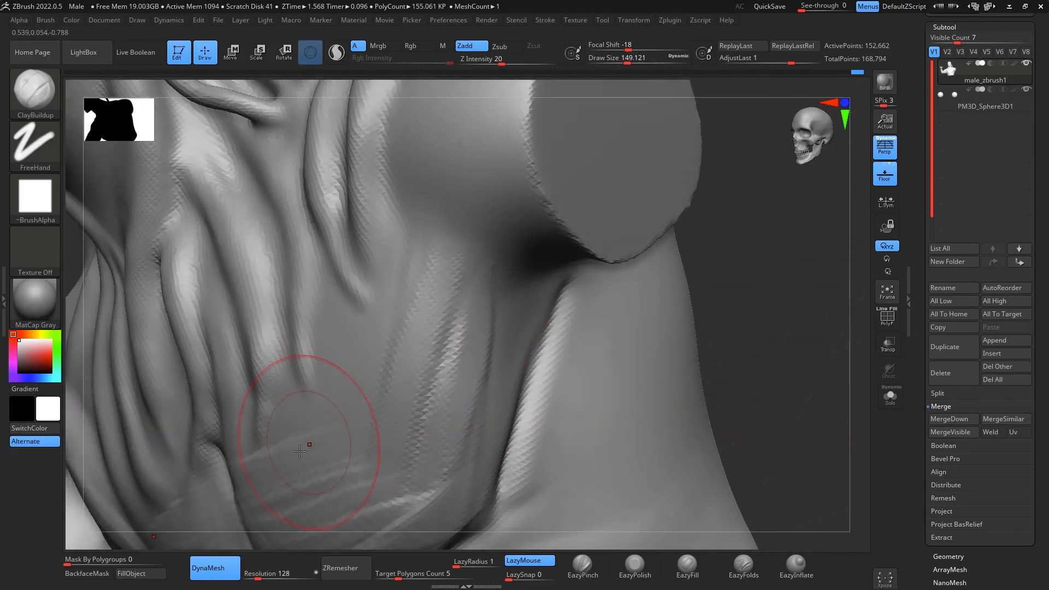
{"action": "mouse_move", "coordinate": [309, 445]}
{"action": "left_mouse_down"}
{"action": "mouse_move", "coordinate": [279, 425]}
{"action": "mouse_move", "coordinate": [504, 257]}
{"action": "mouse_move", "coordinate": [396, 365]}
{"action": "mouse_move", "coordinate": [354, 448]}
{"action": "mouse_move", "coordinate": [537, 349]}
{"action": "left_mouse_up"}
{"action": "left_click_drag", "start_coordinate": [468, 448], "coordinate": [577, 226]}
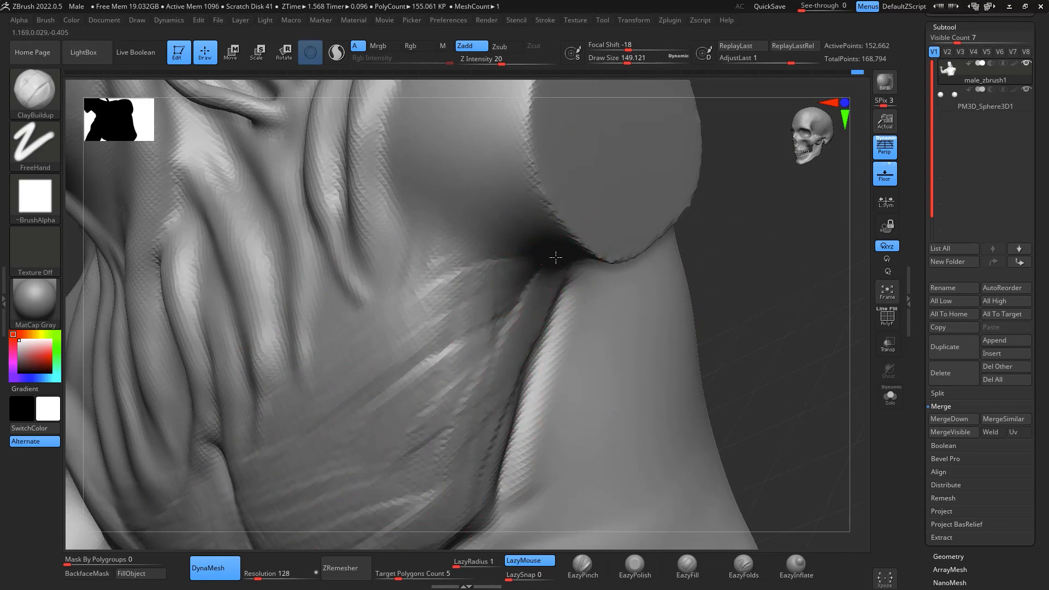
- Narrow the lower torso at the waist on both sides using the Move brush at draw size about 492
{"action": "left_click_drag", "start_coordinate": [755, 251], "coordinate": [769, 371], "text": "shift"}
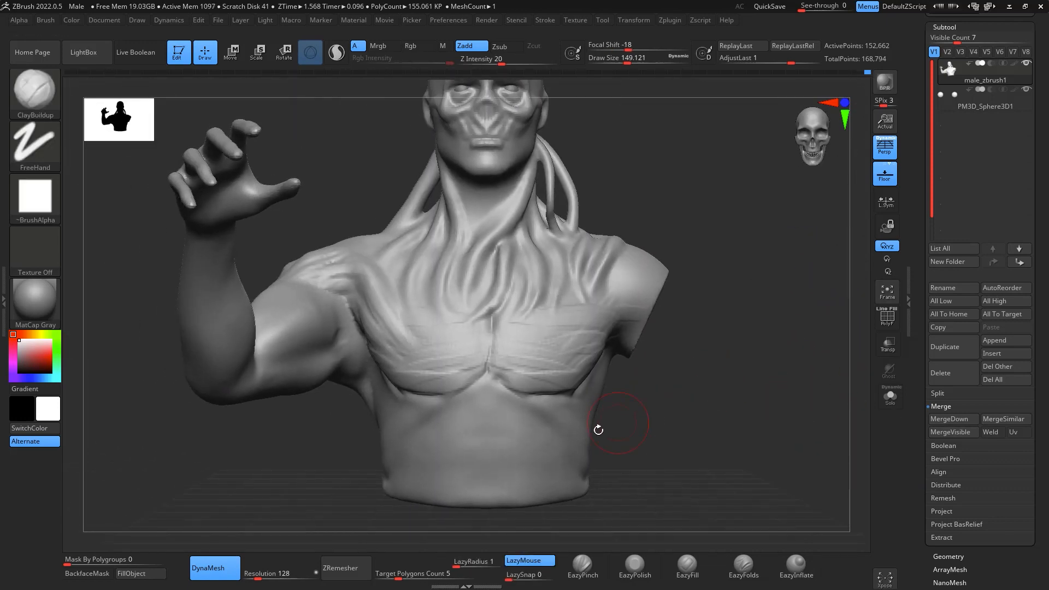
{"action": "left_click_drag", "start_coordinate": [713, 410], "coordinate": [707, 342], "text": "alt"}
{"action": "key", "text": "b"}
{"action": "key", "text": "m"}
{"action": "key", "text": "v"}
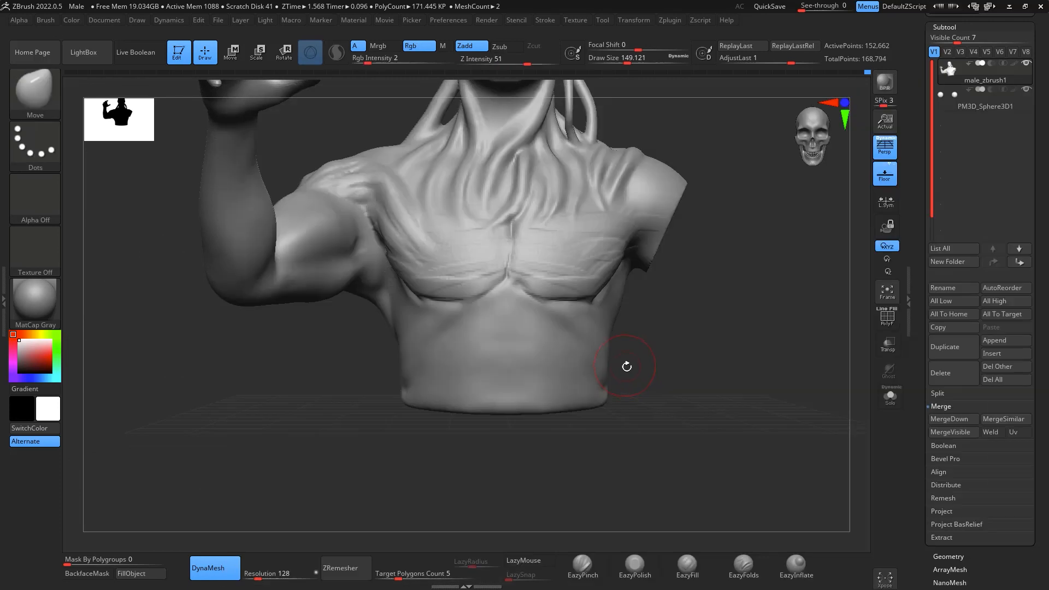
{"action": "key", "text": "space"}
{"action": "mouse_move", "coordinate": [627, 368]}
{"action": "left_mouse_down"}
{"action": "mouse_move", "coordinate": [649, 369]}
{"action": "mouse_move", "coordinate": [616, 369]}
{"action": "left_mouse_up"}
{"action": "key", "text": "space"}
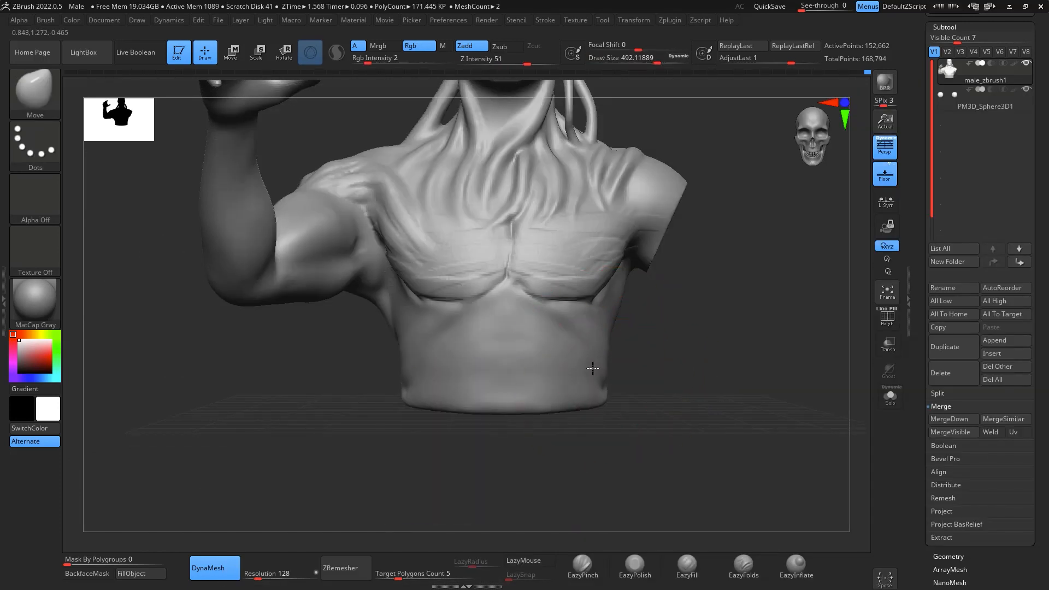
{"action": "left_click_drag", "start_coordinate": [590, 293], "coordinate": [589, 288]}
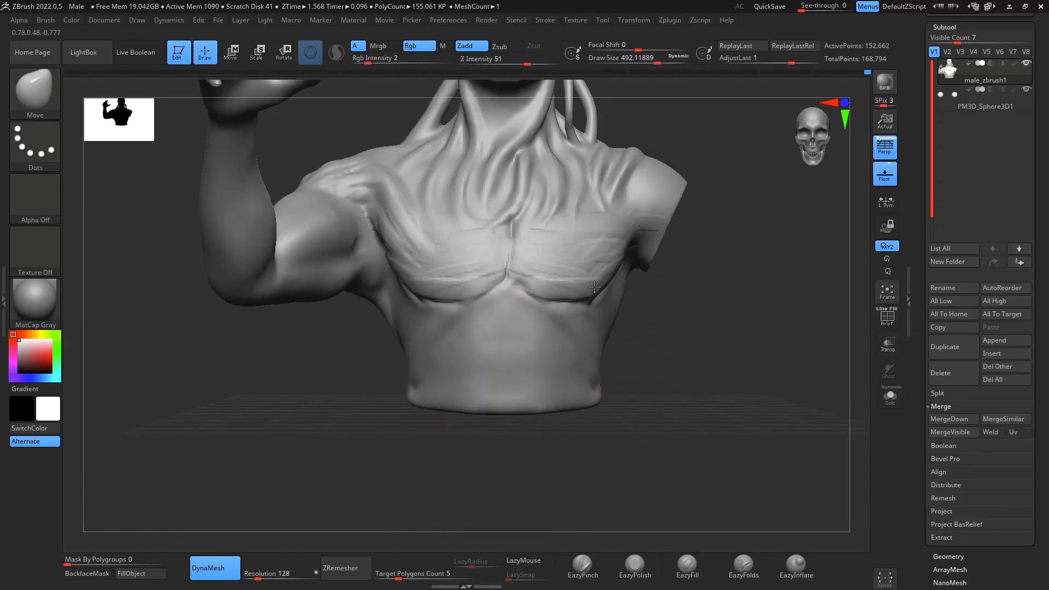
{"action": "left_click_drag", "start_coordinate": [662, 346], "coordinate": [666, 365]}
{"action": "left_click_drag", "start_coordinate": [774, 371], "coordinate": [687, 334]}
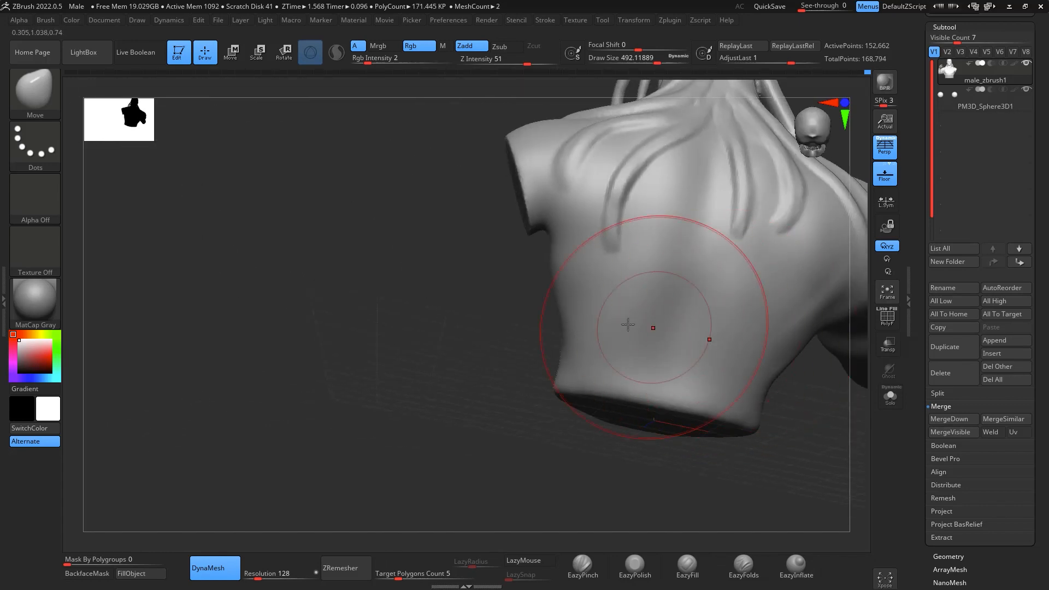
- Build up the muscles of the flanks and back with ClayBuildup at draw size about 202, and smooth the strokes
{"action": "mouse_move", "coordinate": [554, 462]}
{"action": "left_mouse_down"}
{"action": "mouse_move", "coordinate": [653, 447]}
{"action": "mouse_move", "coordinate": [700, 335]}
{"action": "mouse_move", "coordinate": [745, 316]}
{"action": "mouse_move", "coordinate": [733, 349]}
{"action": "mouse_move", "coordinate": [729, 324]}
{"action": "mouse_move", "coordinate": [565, 325]}
{"action": "mouse_move", "coordinate": [639, 300]}
{"action": "mouse_move", "coordinate": [552, 345]}
{"action": "left_mouse_up"}
{"action": "key", "text": "b"}
{"action": "key", "text": "c"}
{"action": "key", "text": "b"}
{"action": "key", "text": "space"}
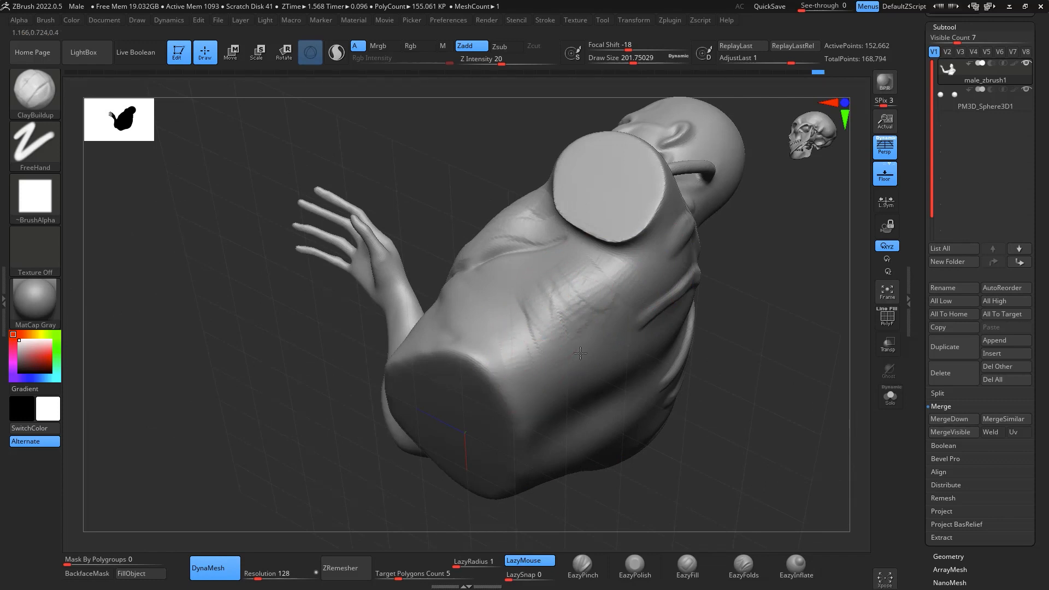
{"action": "left_click_drag", "start_coordinate": [803, 383], "coordinate": [747, 331]}
{"action": "mouse_move", "coordinate": [677, 265]}
{"action": "left_mouse_down"}
{"action": "mouse_move", "coordinate": [698, 346]}
{"action": "mouse_move", "coordinate": [600, 282]}
{"action": "mouse_move", "coordinate": [577, 294]}
{"action": "left_mouse_up"}
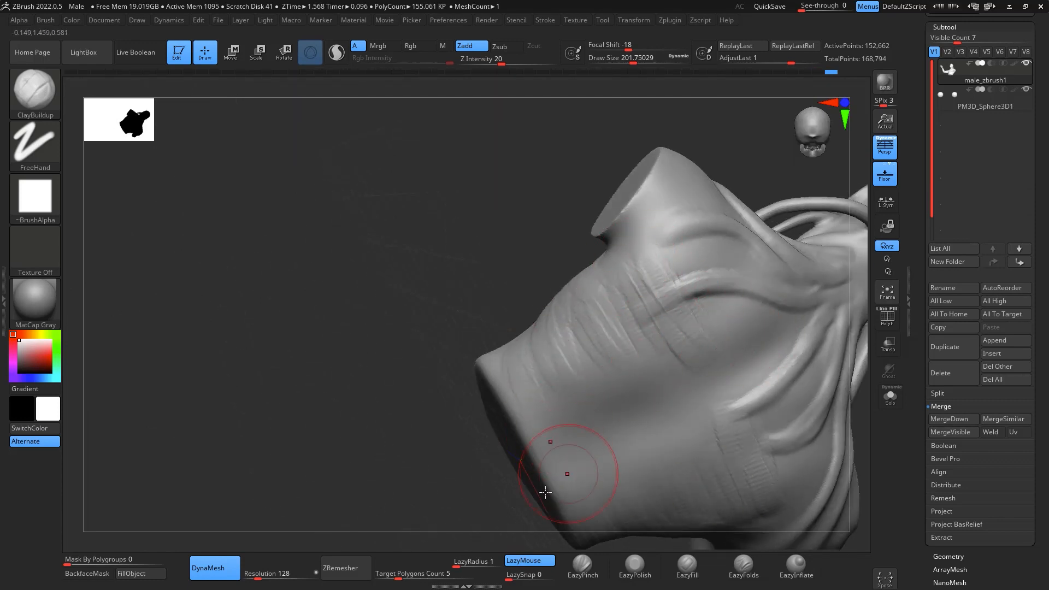
{"action": "left_click_drag", "start_coordinate": [546, 493], "coordinate": [563, 281]}
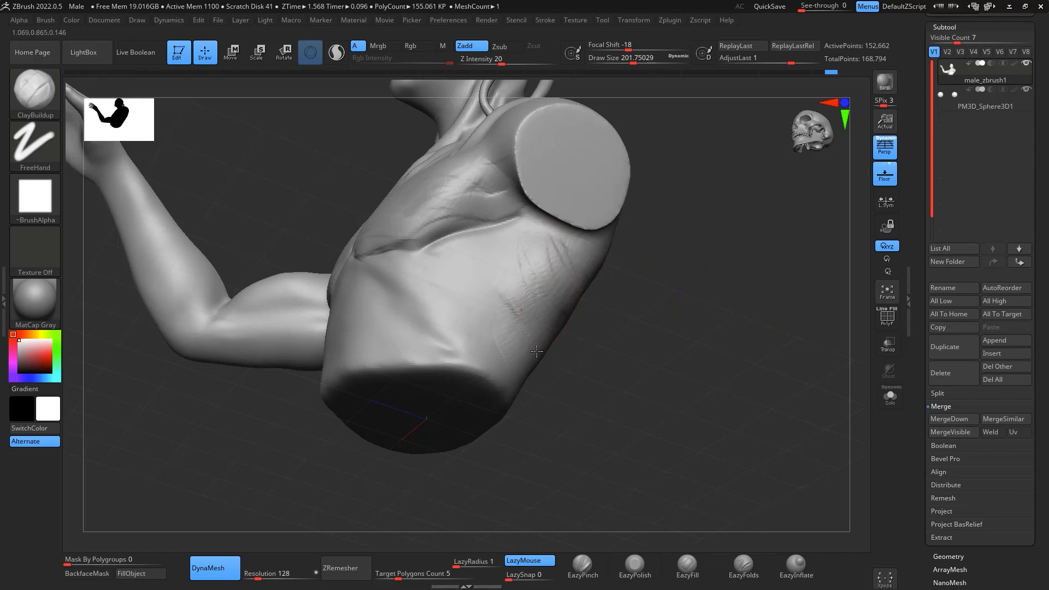
{"action": "left_click_drag", "start_coordinate": [517, 353], "coordinate": [537, 258], "text": "shift"}
{"action": "mouse_move", "coordinate": [727, 328]}
{"action": "left_mouse_down"}
{"action": "mouse_move", "coordinate": [656, 286]}
{"action": "mouse_move", "coordinate": [585, 341]}
{"action": "left_mouse_up"}
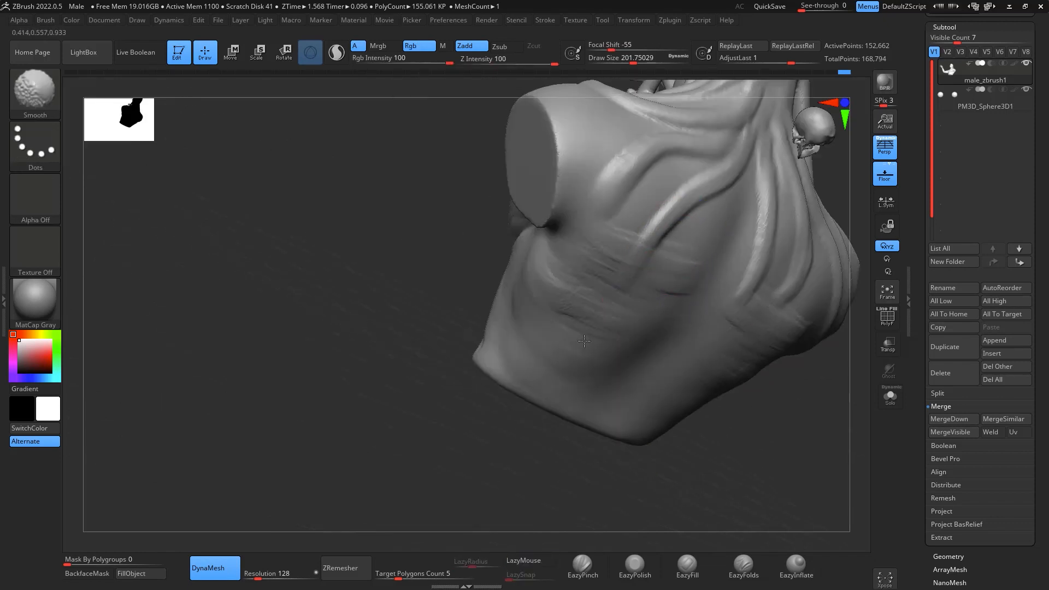
{"action": "mouse_move", "coordinate": [580, 500]}
{"action": "left_mouse_down"}
{"action": "mouse_move", "coordinate": [738, 443]}
{"action": "mouse_move", "coordinate": [789, 410]}
{"action": "mouse_move", "coordinate": [658, 407]}
{"action": "left_mouse_up"}
{"action": "left_click_drag", "start_coordinate": [578, 300], "coordinate": [578, 238], "text": "shift"}
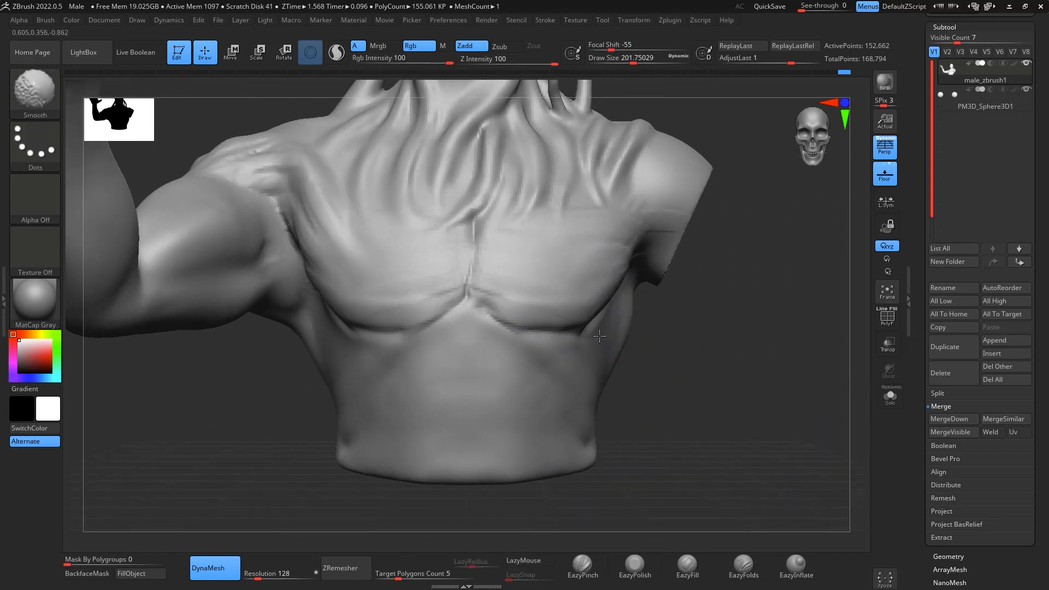
- Carve the sternum borders and the lower edge of the pectorals with DamStandard at draw size about 90
{"action": "mouse_move", "coordinate": [683, 350]}
{"action": "left_mouse_down"}
{"action": "mouse_move", "coordinate": [735, 361]}
{"action": "mouse_move", "coordinate": [757, 323]}
{"action": "mouse_move", "coordinate": [736, 361]}
{"action": "mouse_move", "coordinate": [740, 301]}
{"action": "mouse_move", "coordinate": [694, 363]}
{"action": "mouse_move", "coordinate": [778, 334]}
{"action": "mouse_move", "coordinate": [787, 304]}
{"action": "mouse_move", "coordinate": [769, 448]}
{"action": "left_mouse_up"}
{"action": "mouse_move", "coordinate": [503, 372]}
{"action": "left_mouse_down", "text": "shift"}
{"action": "mouse_move", "coordinate": [486, 402]}
{"action": "mouse_move", "coordinate": [480, 380]}
{"action": "left_mouse_up", "text": "shift"}
{"action": "key", "text": "b"}
{"action": "key", "text": "d"}
{"action": "key", "text": "s"}
{"action": "key", "text": "space"}
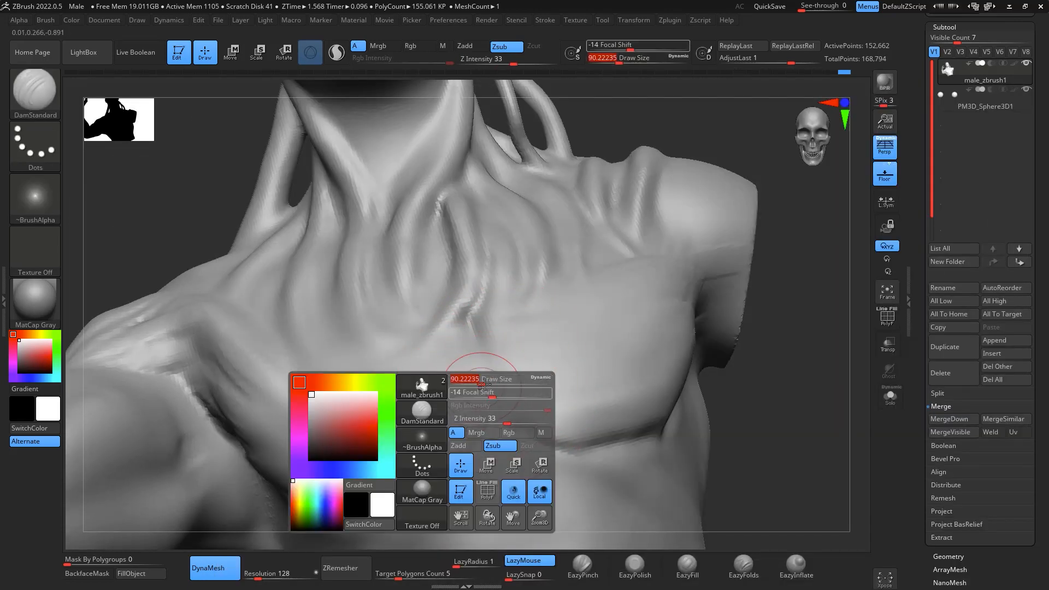
{"action": "mouse_move", "coordinate": [467, 318]}
{"action": "left_mouse_down"}
{"action": "mouse_move", "coordinate": [509, 441]}
{"action": "mouse_move", "coordinate": [459, 298]}
{"action": "left_mouse_up"}
{"action": "key", "text": "ctrl+z"}
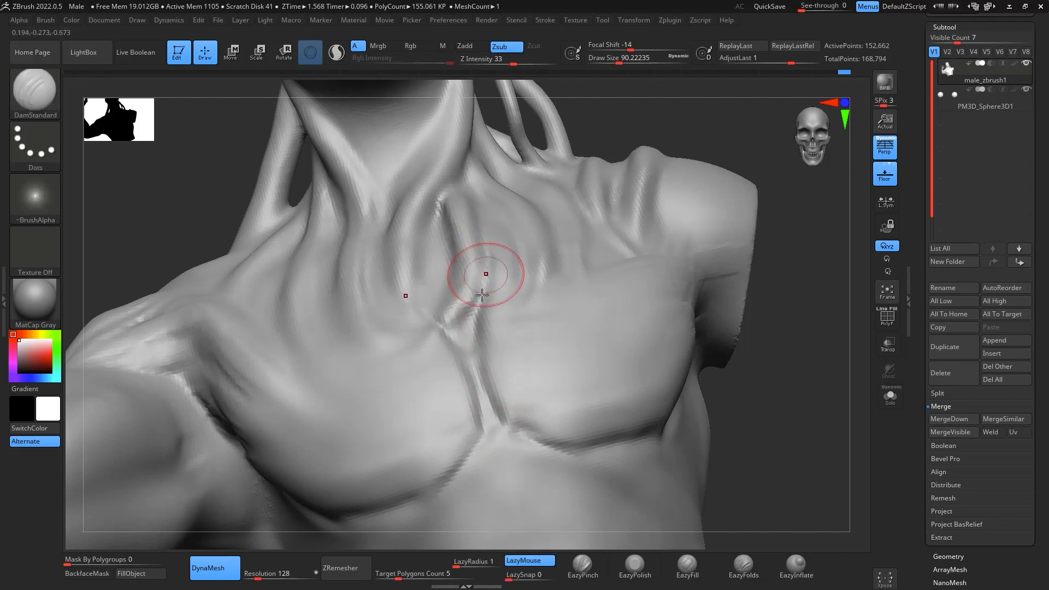
{"action": "left_click_drag", "start_coordinate": [571, 456], "coordinate": [696, 440]}
{"action": "mouse_move", "coordinate": [777, 411]}
{"action": "left_mouse_down", "text": "shift"}
{"action": "mouse_move", "coordinate": [811, 433]}
{"action": "mouse_move", "coordinate": [811, 253]}
{"action": "mouse_move", "coordinate": [689, 229]}
{"action": "mouse_move", "coordinate": [711, 349]}
{"action": "left_mouse_up", "text": "shift"}
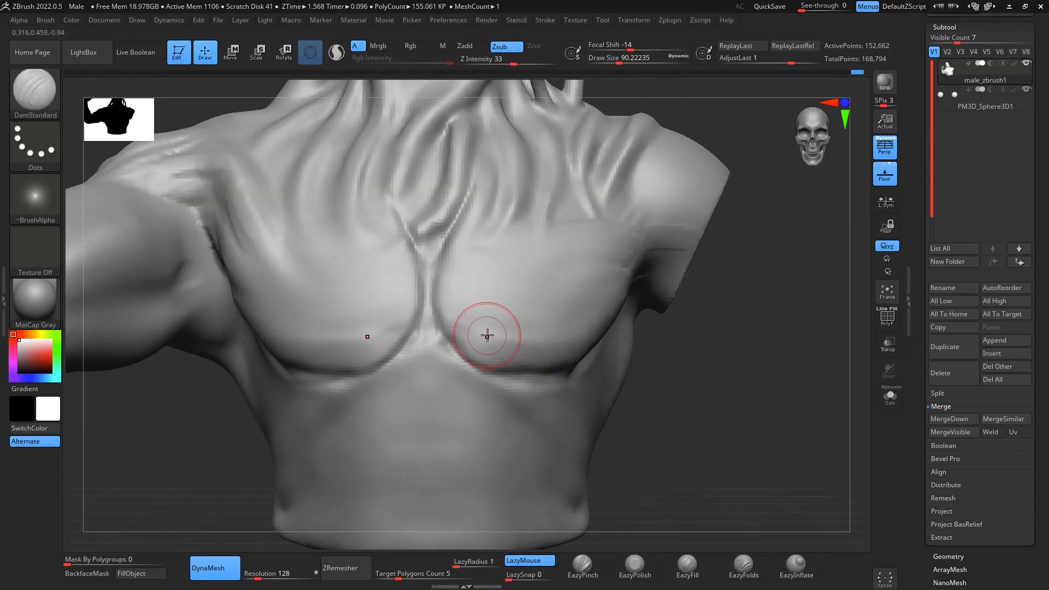
- Adjust the inner contours of the pectorals along the sternum using the Move brush at draw size about 154
{"action": "key", "text": "b"}
{"action": "key", "text": "m"}
{"action": "key", "text": "v"}
{"action": "key", "text": "space"}
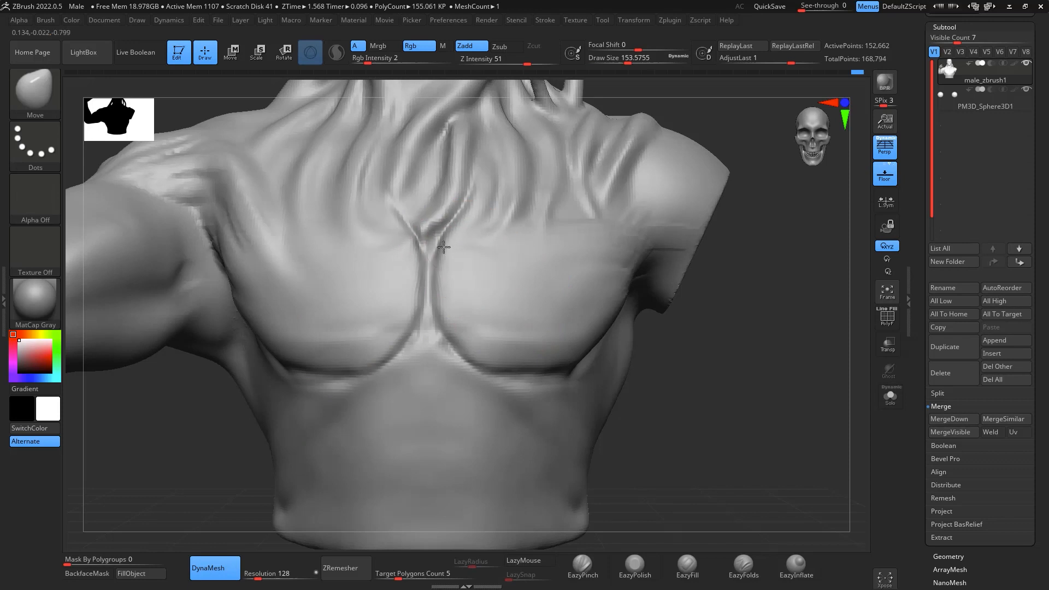
{"action": "left_click_drag", "start_coordinate": [444, 247], "coordinate": [447, 255]}
{"action": "left_click_drag", "start_coordinate": [465, 340], "coordinate": [471, 352]}
{"action": "mouse_move", "coordinate": [702, 406]}
{"action": "left_mouse_down"}
{"action": "mouse_move", "coordinate": [674, 405]}
{"action": "mouse_move", "coordinate": [557, 349]}
{"action": "left_mouse_up"}
- Add muscle fibres across the pectorals from the sternum outwards with ClayBuildup at draw size about 74, and soften them
{"action": "left_click_drag", "start_coordinate": [417, 478], "coordinate": [736, 358]}
{"action": "key", "text": "f"}
{"action": "key", "text": "shift"}
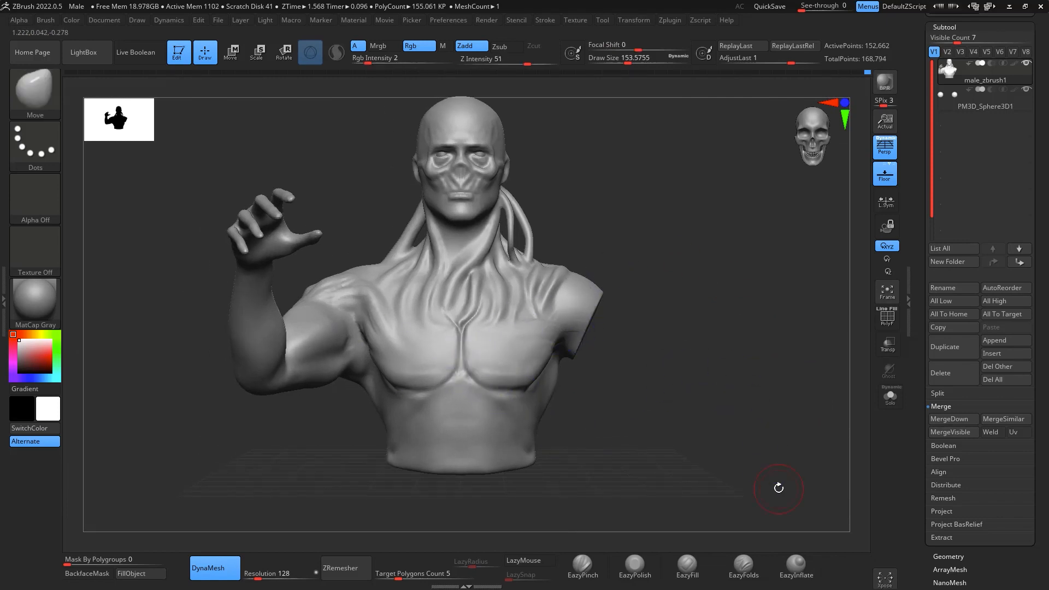
{"action": "left_click_drag", "start_coordinate": [736, 290], "coordinate": [716, 271]}
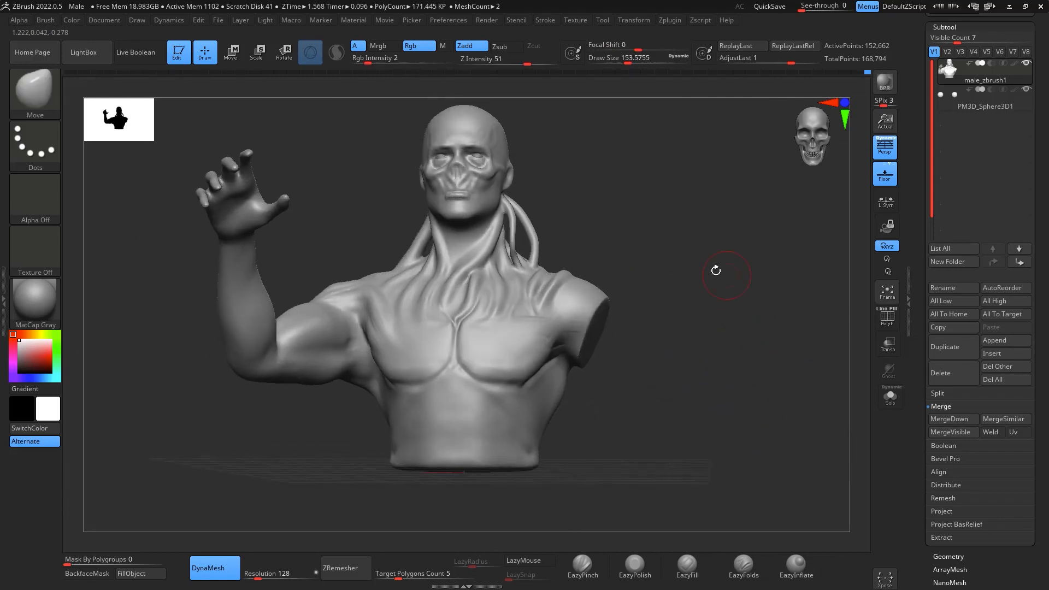
{"action": "mouse_move", "coordinate": [665, 342]}
{"action": "left_mouse_down"}
{"action": "mouse_move", "coordinate": [776, 339]}
{"action": "mouse_move", "coordinate": [790, 351]}
{"action": "mouse_move", "coordinate": [788, 379]}
{"action": "mouse_move", "coordinate": [759, 281]}
{"action": "left_mouse_up"}
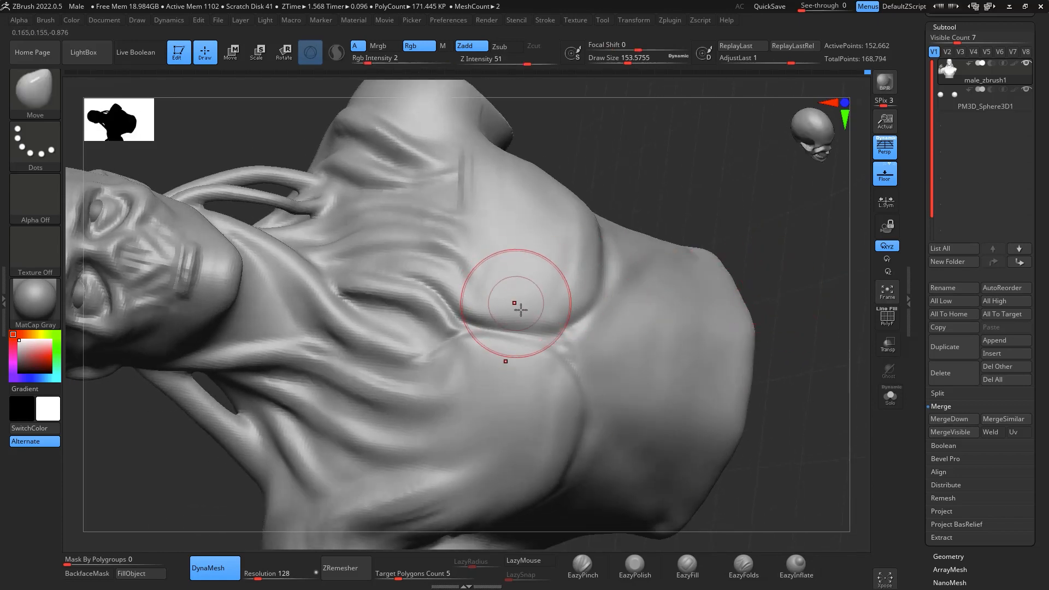
{"action": "key", "text": "b"}
{"action": "key", "text": "c"}
{"action": "key", "text": "b"}
{"action": "key", "text": "space"}
{"action": "mouse_move", "coordinate": [527, 306]}
{"action": "left_mouse_down"}
{"action": "mouse_move", "coordinate": [497, 299]}
{"action": "mouse_move", "coordinate": [509, 292]}
{"action": "mouse_move", "coordinate": [492, 304]}
{"action": "mouse_move", "coordinate": [560, 322]}
{"action": "left_mouse_up"}
{"action": "key", "text": "space"}
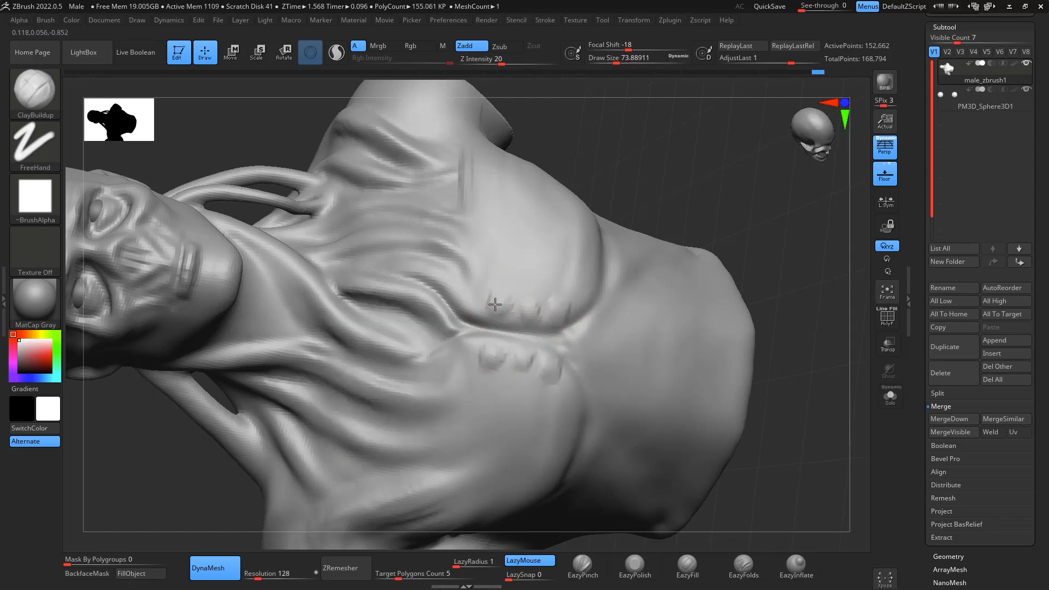
{"action": "mouse_move", "coordinate": [510, 235]}
{"action": "left_mouse_down"}
{"action": "mouse_move", "coordinate": [504, 312]}
{"action": "mouse_move", "coordinate": [529, 299]}
{"action": "mouse_move", "coordinate": [561, 207]}
{"action": "left_mouse_up"}
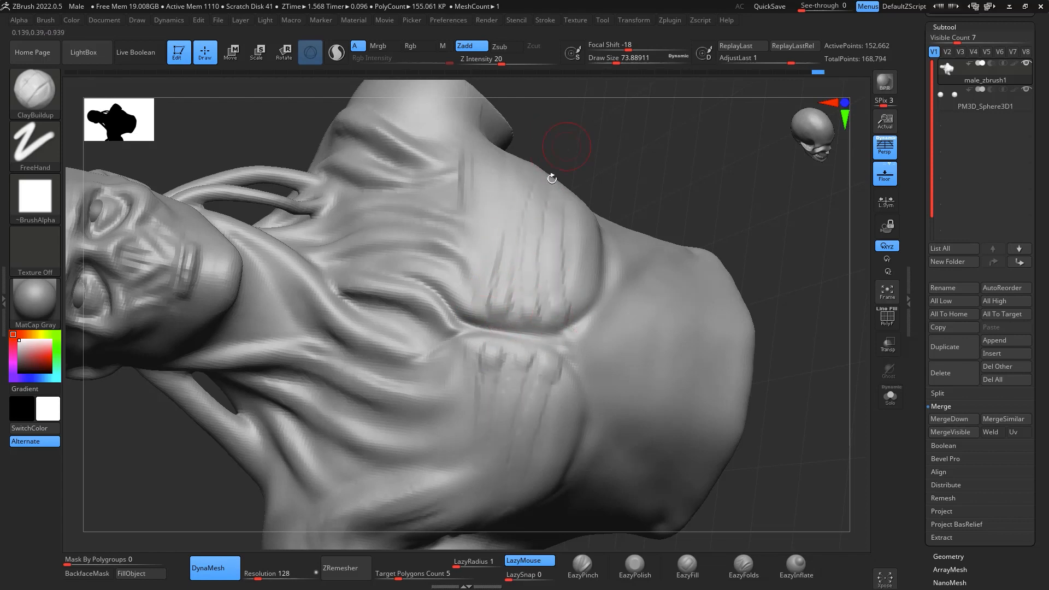
{"action": "left_click_drag", "start_coordinate": [508, 296], "coordinate": [541, 140]}
{"action": "key", "text": "shift"}
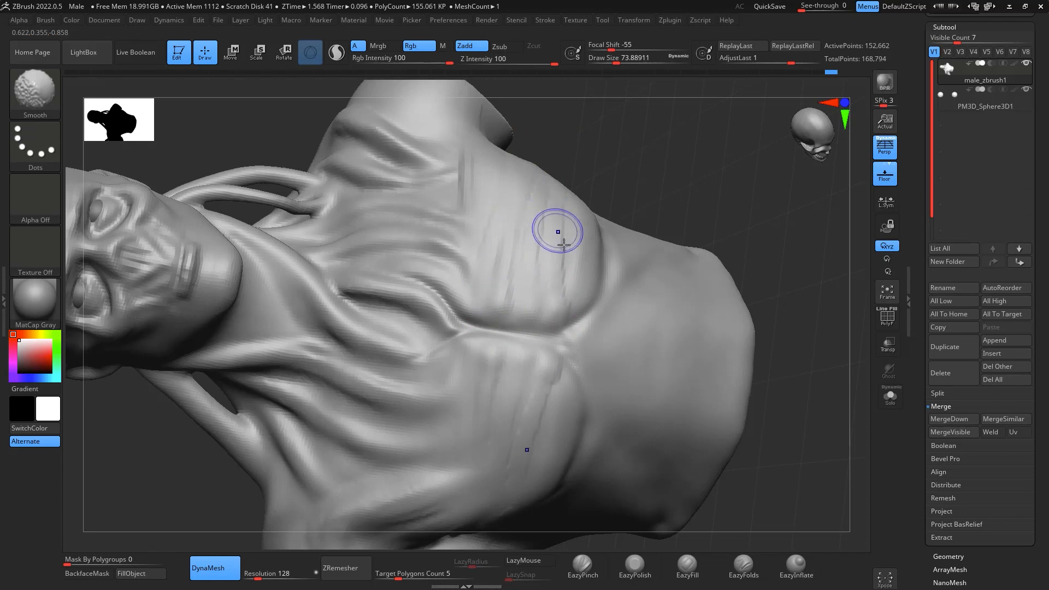
{"action": "left_click_drag", "start_coordinate": [545, 390], "coordinate": [546, 278], "text": "shift"}
- Carve grooves between the pectoral fibres with DamStandard at draw size about 74 and smooth the transitions
{"action": "key", "text": "b"}
{"action": "key", "text": "d"}
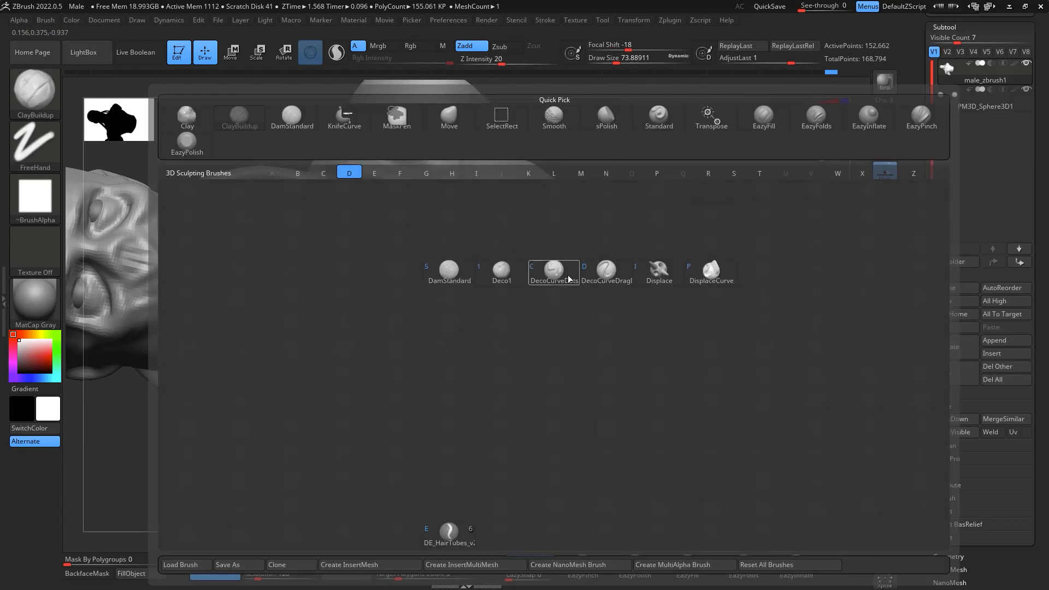
{"action": "key", "text": "s"}
{"action": "left_click_drag", "start_coordinate": [508, 324], "coordinate": [536, 168]}
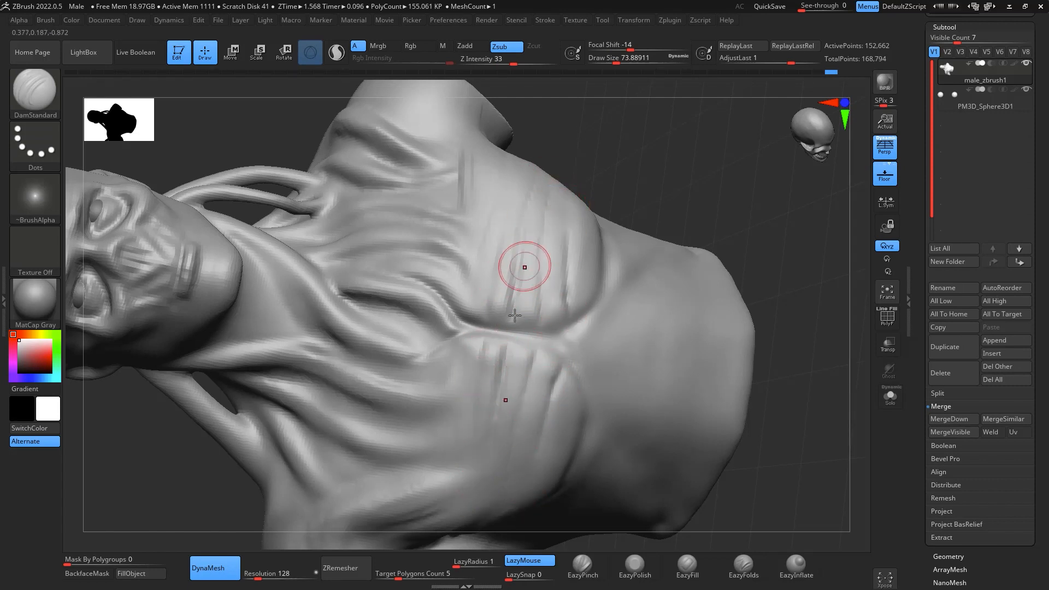
{"action": "key", "text": "shift"}
{"action": "left_click_drag", "start_coordinate": [568, 409], "coordinate": [510, 448], "text": "shift"}
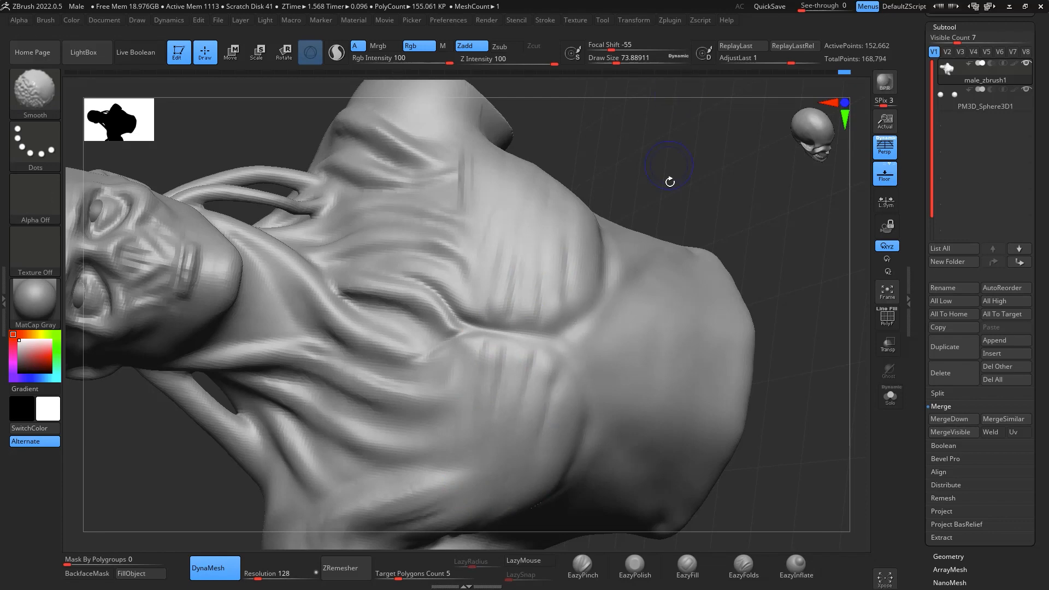
- Examine the overall proportions and the tendon flow of the bust from the front, side and back
{"action": "left_click_drag", "start_coordinate": [670, 182], "coordinate": [635, 244]}
{"action": "mouse_move", "coordinate": [765, 148]}
{"action": "left_mouse_down"}
{"action": "mouse_move", "coordinate": [843, 200]}
{"action": "mouse_move", "coordinate": [844, 403]}
{"action": "mouse_move", "coordinate": [799, 300]}
{"action": "left_mouse_up"}
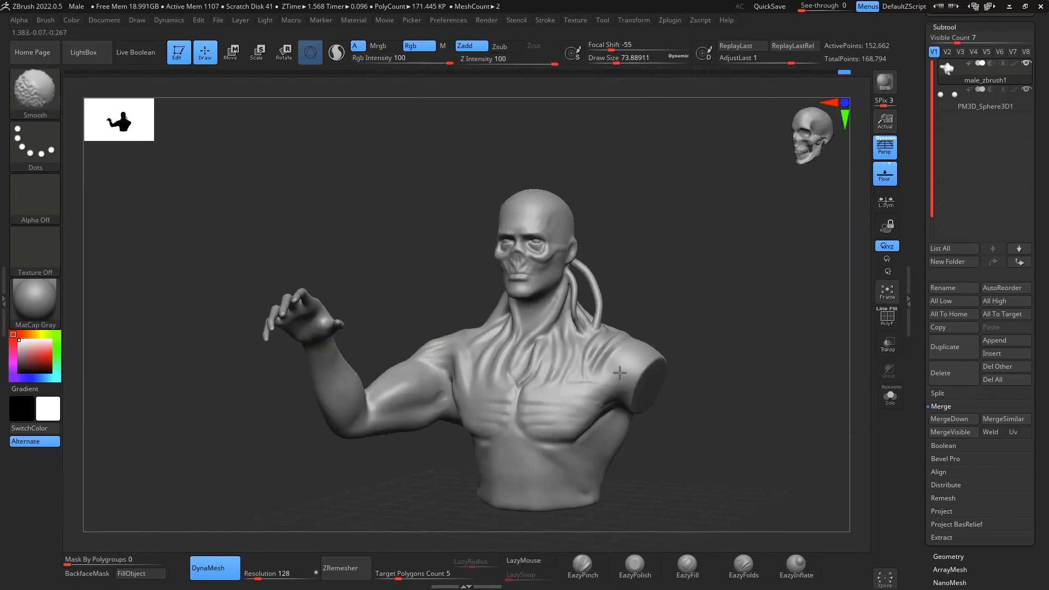
{"action": "left_click_drag", "start_coordinate": [679, 329], "coordinate": [707, 350]}
{"action": "left_click_drag", "start_coordinate": [691, 188], "coordinate": [690, 291], "text": "alt"}
{"action": "left_click_drag", "start_coordinate": [690, 291], "coordinate": [748, 257], "text": "alt"}
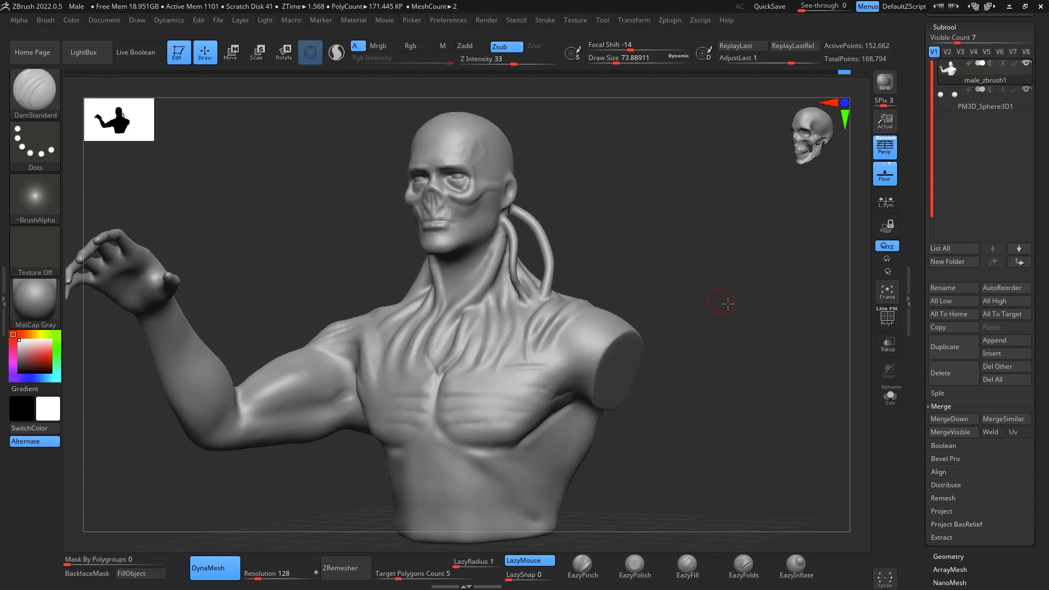
{"action": "mouse_move", "coordinate": [727, 303]}
{"action": "left_mouse_down"}
{"action": "mouse_move", "coordinate": [779, 282]}
{"action": "mouse_move", "coordinate": [763, 360]}
{"action": "mouse_move", "coordinate": [743, 297]}
{"action": "mouse_move", "coordinate": [737, 351]}
{"action": "left_mouse_up"}
{"action": "mouse_move", "coordinate": [854, 433]}
{"action": "left_mouse_down"}
{"action": "mouse_move", "coordinate": [773, 355]}
{"action": "mouse_move", "coordinate": [848, 487]}
{"action": "mouse_move", "coordinate": [820, 426]}
{"action": "mouse_move", "coordinate": [846, 441]}
{"action": "left_mouse_up"}
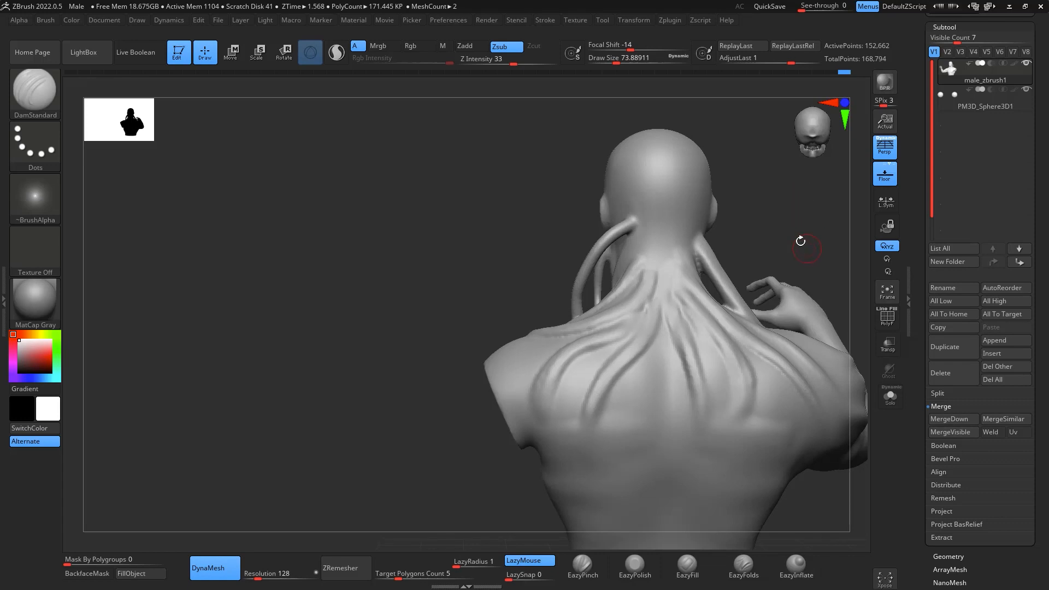
{"action": "mouse_move", "coordinate": [788, 235]}
{"action": "left_mouse_down"}
{"action": "mouse_move", "coordinate": [822, 246]}
{"action": "mouse_move", "coordinate": [797, 263]}
{"action": "mouse_move", "coordinate": [803, 277]}
{"action": "mouse_move", "coordinate": [789, 299]}
{"action": "mouse_move", "coordinate": [850, 300]}
{"action": "mouse_move", "coordinate": [822, 288]}
{"action": "left_mouse_up"}
- Thicken the tendons running from the neck base over the upper chest using ClayBuildup at draw size about 90
{"action": "key", "text": "b"}
{"action": "key", "text": "c"}
{"action": "key", "text": "b"}
{"action": "key", "text": "s"}
{"action": "mouse_move", "coordinate": [531, 329]}
{"action": "left_mouse_down"}
{"action": "mouse_move", "coordinate": [524, 381]}
{"action": "mouse_move", "coordinate": [542, 337]}
{"action": "left_mouse_up"}
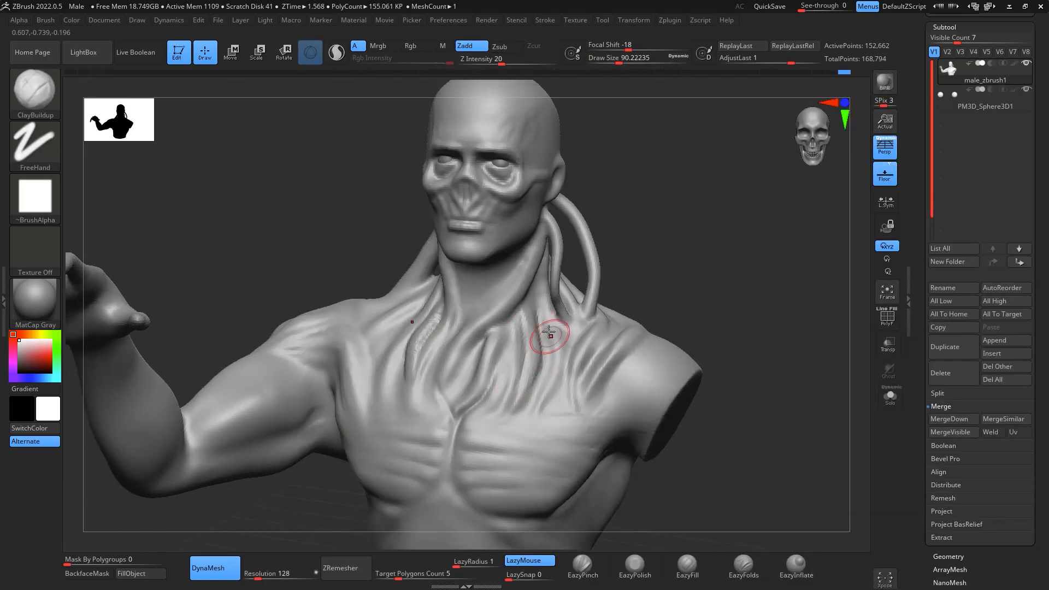
{"action": "mouse_move", "coordinate": [733, 272]}
{"action": "left_mouse_down"}
{"action": "mouse_move", "coordinate": [745, 290]}
{"action": "mouse_move", "coordinate": [711, 311]}
{"action": "left_mouse_up"}
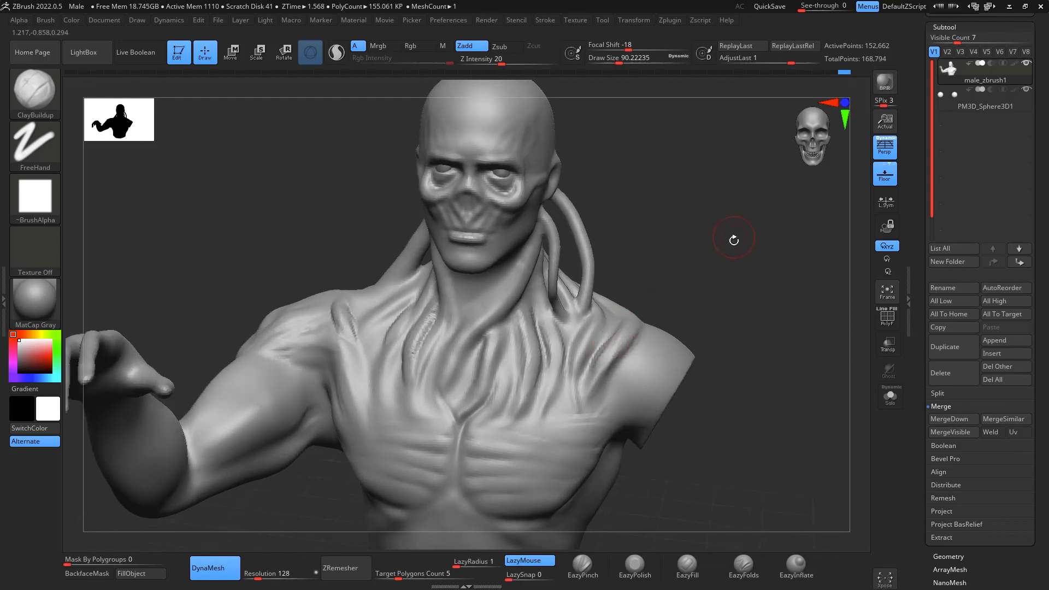
{"action": "left_click_drag", "start_coordinate": [734, 240], "coordinate": [733, 243]}
{"action": "key", "text": "ctrl"}
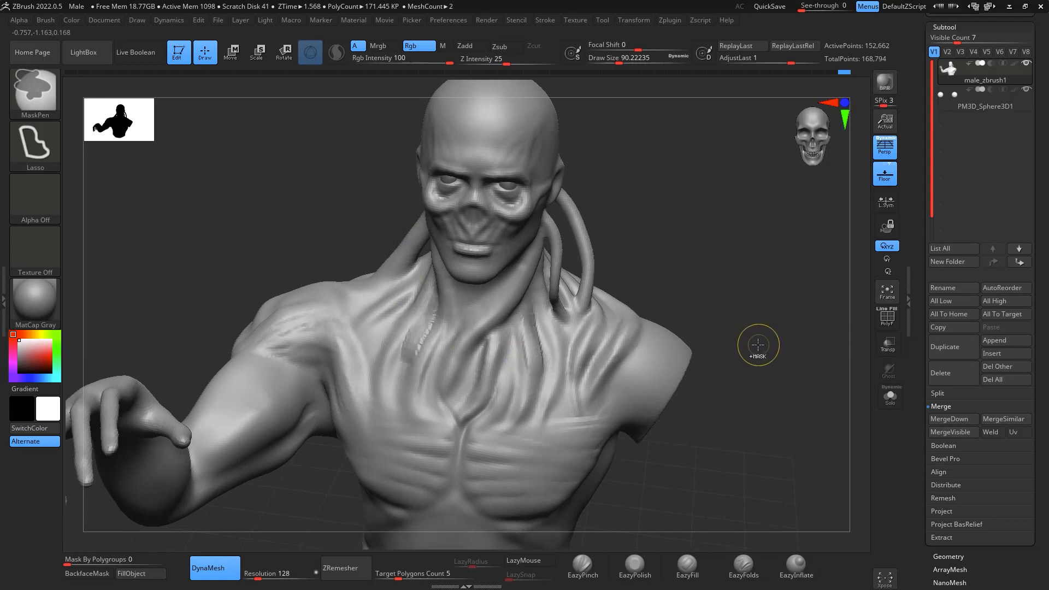
{"action": "left_click_drag", "start_coordinate": [758, 345], "coordinate": [760, 317]}
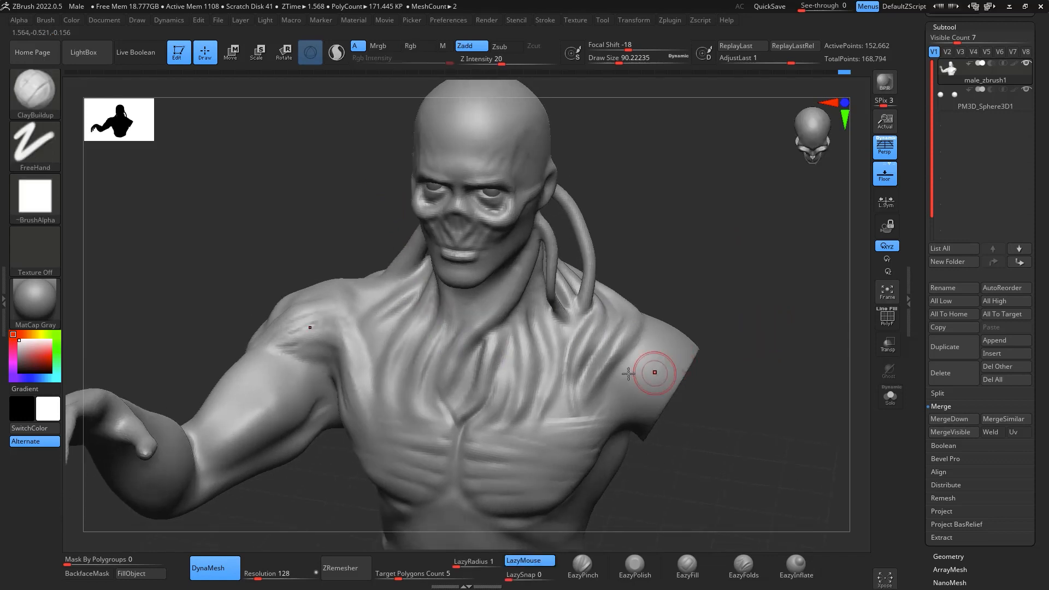
{"action": "left_click_drag", "start_coordinate": [521, 336], "coordinate": [518, 327]}
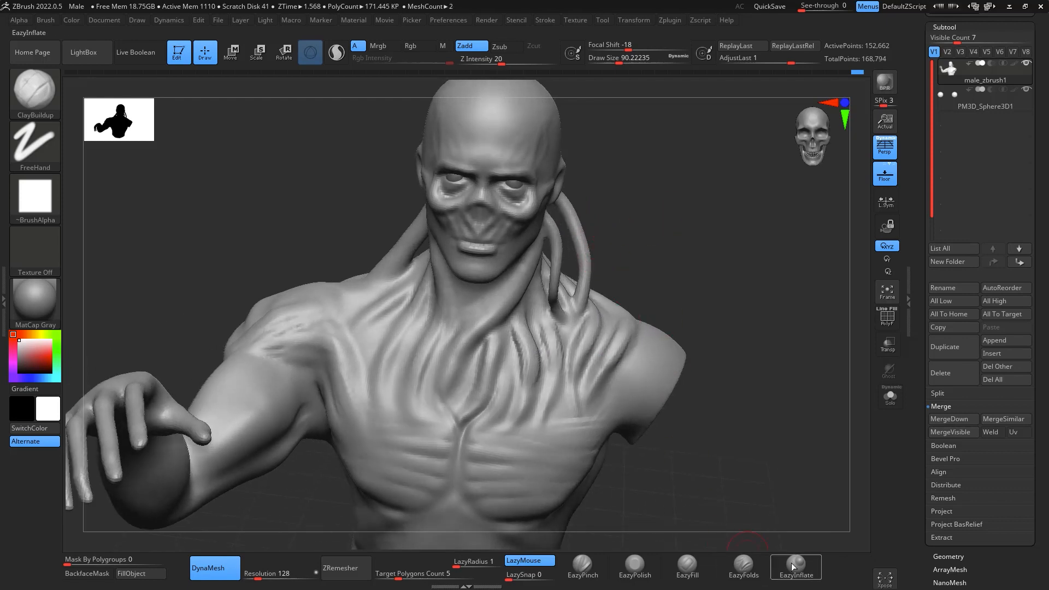
- Inflate the free-hanging tendons behind the neck with EazyInflate at draw size about 116
{"action": "key", "text": "space"}
{"action": "left_click_drag", "start_coordinate": [579, 228], "coordinate": [556, 264]}
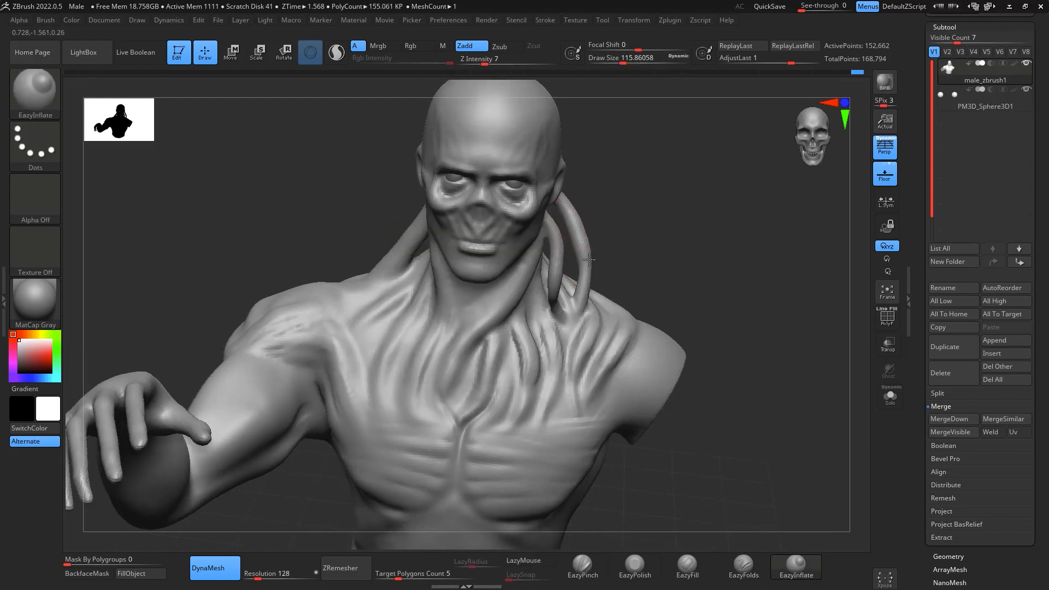
{"action": "mouse_move", "coordinate": [612, 172]}
{"action": "left_mouse_down"}
{"action": "mouse_move", "coordinate": [686, 150]}
{"action": "mouse_move", "coordinate": [692, 204]}
{"action": "left_mouse_up"}
{"action": "mouse_move", "coordinate": [697, 253]}
{"action": "left_mouse_down", "text": "alt"}
{"action": "mouse_move", "coordinate": [710, 269]}
{"action": "mouse_move", "coordinate": [705, 285]}
{"action": "left_mouse_up", "text": "alt"}
- Build up tendon strands from the side of the neck onto the upper chest using ClayBuildup at draw size about 116
{"action": "key", "text": "b"}
{"action": "key", "text": "c"}
{"action": "key", "text": "b"}
{"action": "left_click_drag", "start_coordinate": [780, 299], "coordinate": [790, 320]}
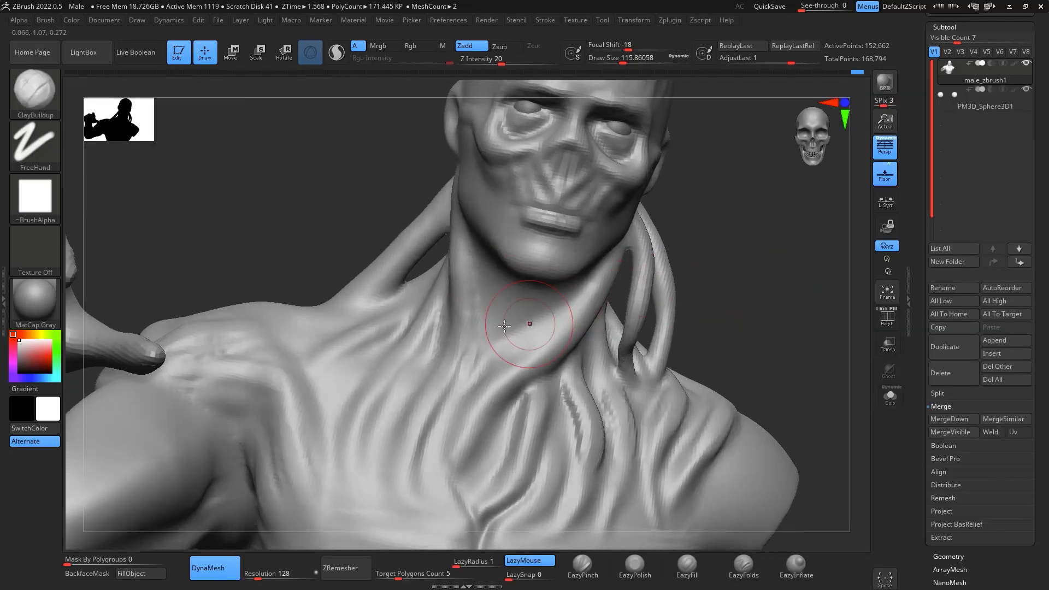
{"action": "left_click_drag", "start_coordinate": [462, 307], "coordinate": [457, 227]}
{"action": "left_click_drag", "start_coordinate": [458, 310], "coordinate": [455, 279]}
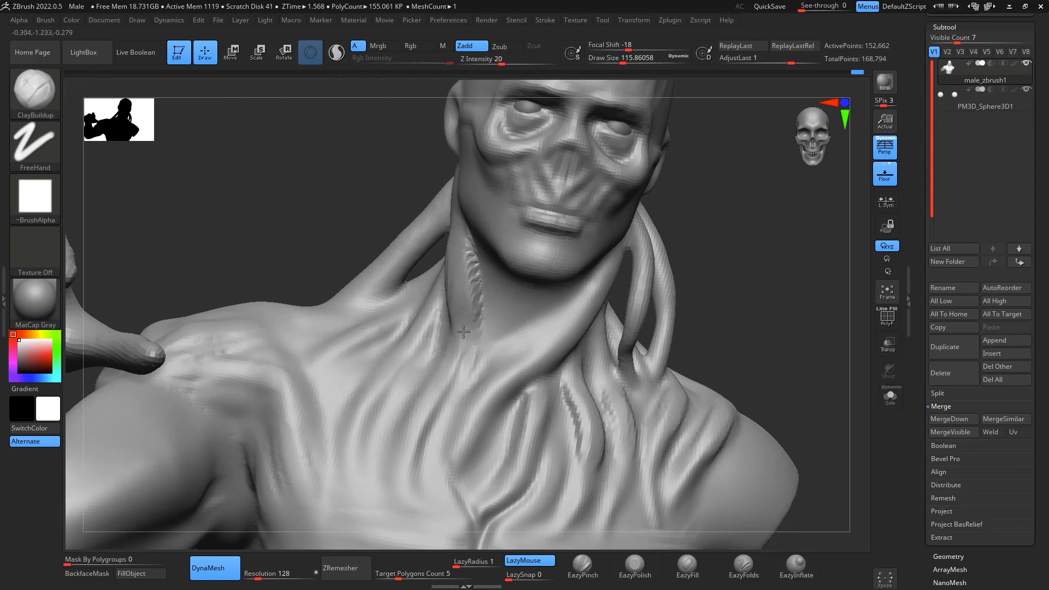
{"action": "left_click_drag", "start_coordinate": [473, 320], "coordinate": [454, 356], "text": "shift"}
{"action": "mouse_move", "coordinate": [778, 330]}
{"action": "left_mouse_down"}
{"action": "mouse_move", "coordinate": [815, 375]}
{"action": "mouse_move", "coordinate": [809, 322]}
{"action": "left_mouse_up"}
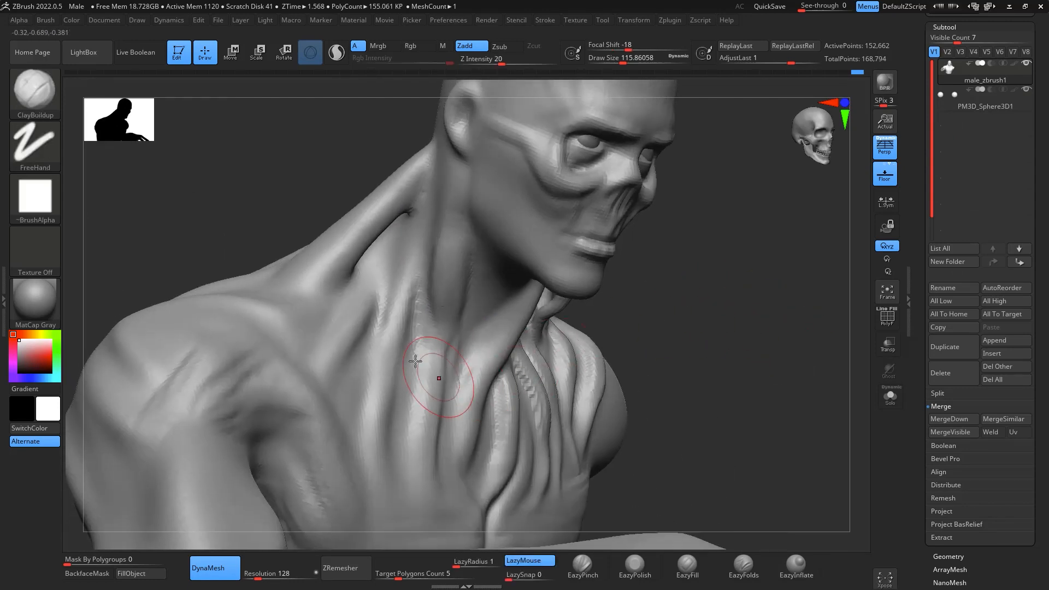
{"action": "mouse_move", "coordinate": [390, 334]}
{"action": "left_mouse_down"}
{"action": "mouse_move", "coordinate": [375, 413]}
{"action": "mouse_move", "coordinate": [387, 410]}
{"action": "mouse_move", "coordinate": [370, 390]}
{"action": "mouse_move", "coordinate": [385, 430]}
{"action": "mouse_move", "coordinate": [436, 375]}
{"action": "mouse_move", "coordinate": [425, 433]}
{"action": "left_mouse_up"}
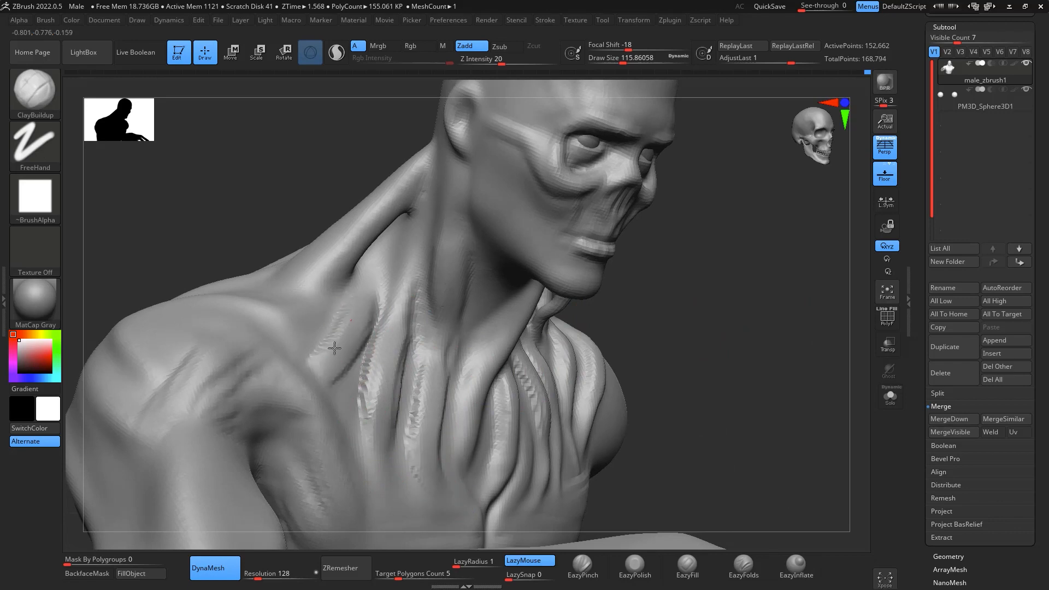
- Thicken the tendons running from the back of the neck over the shoulder blade on the raised-arm side
{"action": "mouse_move", "coordinate": [754, 333]}
{"action": "left_mouse_down"}
{"action": "mouse_move", "coordinate": [813, 284]}
{"action": "mouse_move", "coordinate": [800, 302]}
{"action": "mouse_move", "coordinate": [822, 304]}
{"action": "mouse_move", "coordinate": [791, 302]}
{"action": "left_mouse_up"}
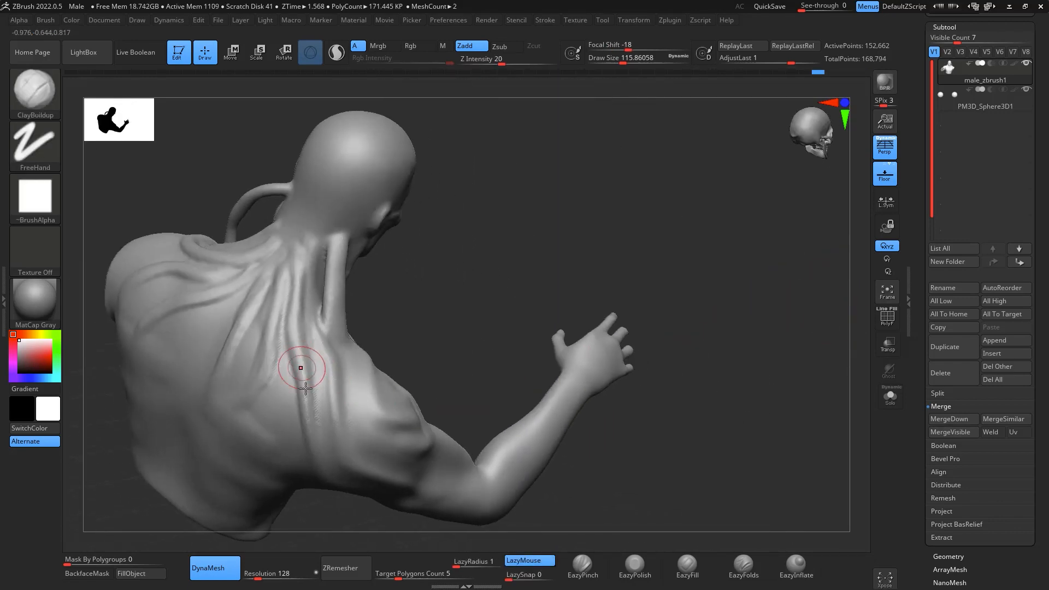
{"action": "left_click_drag", "start_coordinate": [305, 388], "coordinate": [312, 420]}
{"action": "mouse_move", "coordinate": [297, 329]}
{"action": "left_mouse_down"}
{"action": "mouse_move", "coordinate": [300, 288]}
{"action": "mouse_move", "coordinate": [271, 382]}
{"action": "left_mouse_up"}
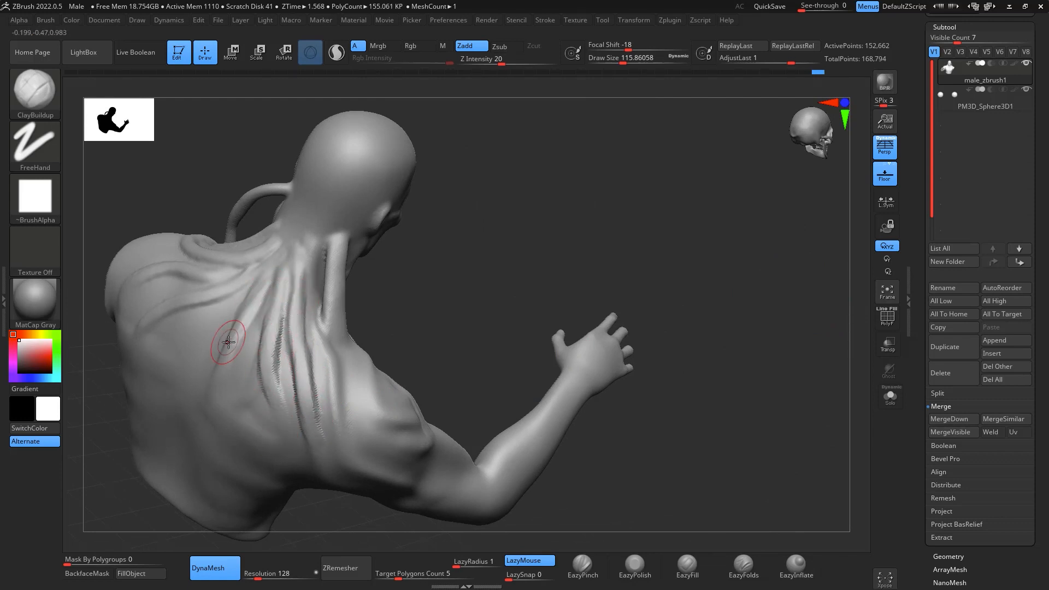
{"action": "left_click_drag", "start_coordinate": [250, 297], "coordinate": [286, 246]}
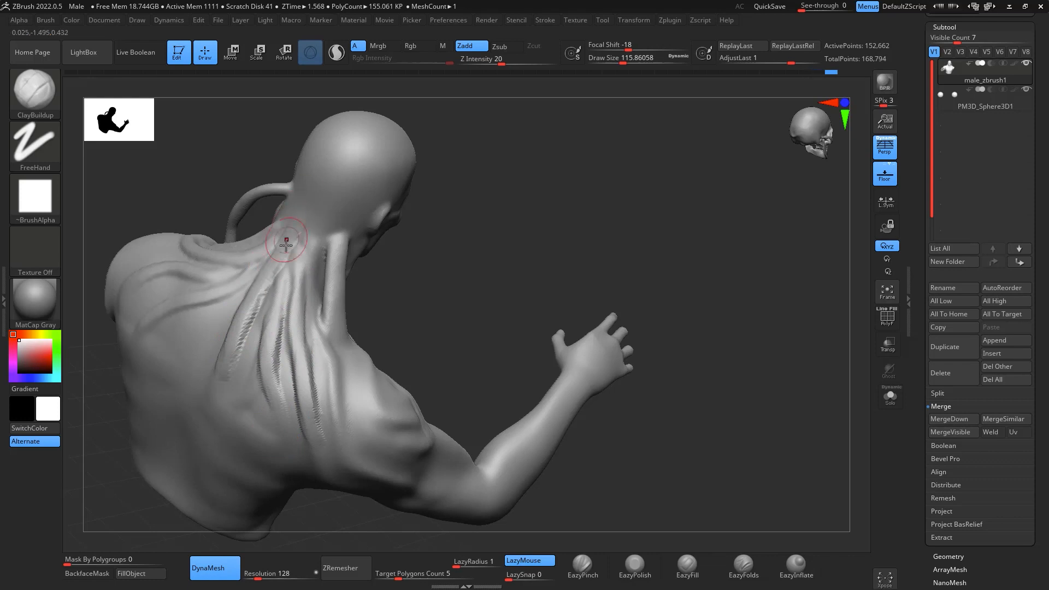
- Extend thin tendon strands from the neck up over the back and sides of the head at draw size about 68
{"action": "key", "text": "space"}
{"action": "left_click_drag", "start_coordinate": [365, 224], "coordinate": [352, 181]}
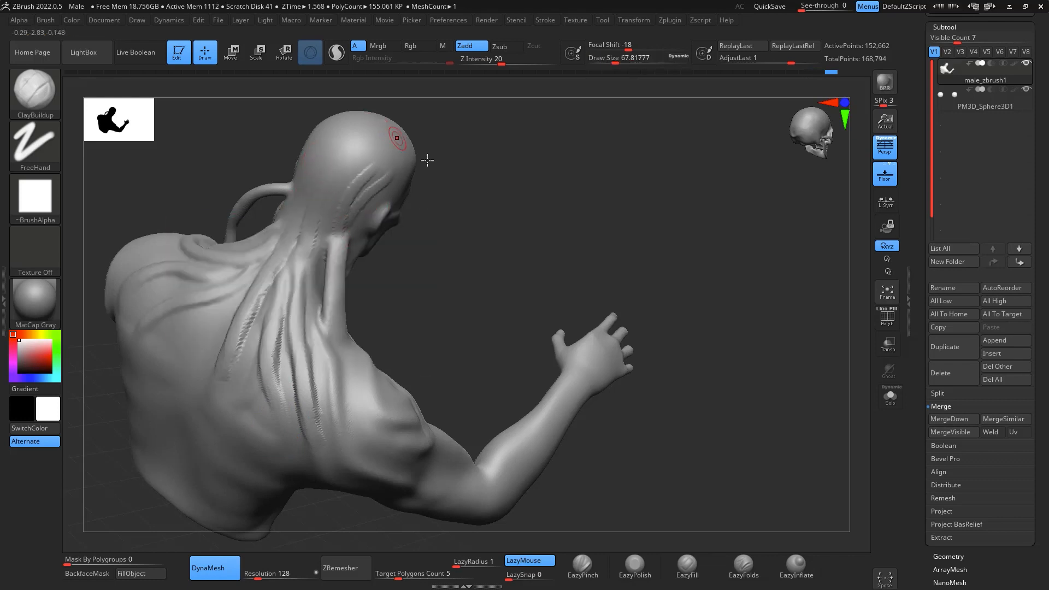
{"action": "mouse_move", "coordinate": [427, 160]}
{"action": "left_mouse_down"}
{"action": "mouse_move", "coordinate": [546, 185]}
{"action": "mouse_move", "coordinate": [546, 204]}
{"action": "mouse_move", "coordinate": [628, 230]}
{"action": "mouse_move", "coordinate": [404, 291]}
{"action": "left_mouse_up"}
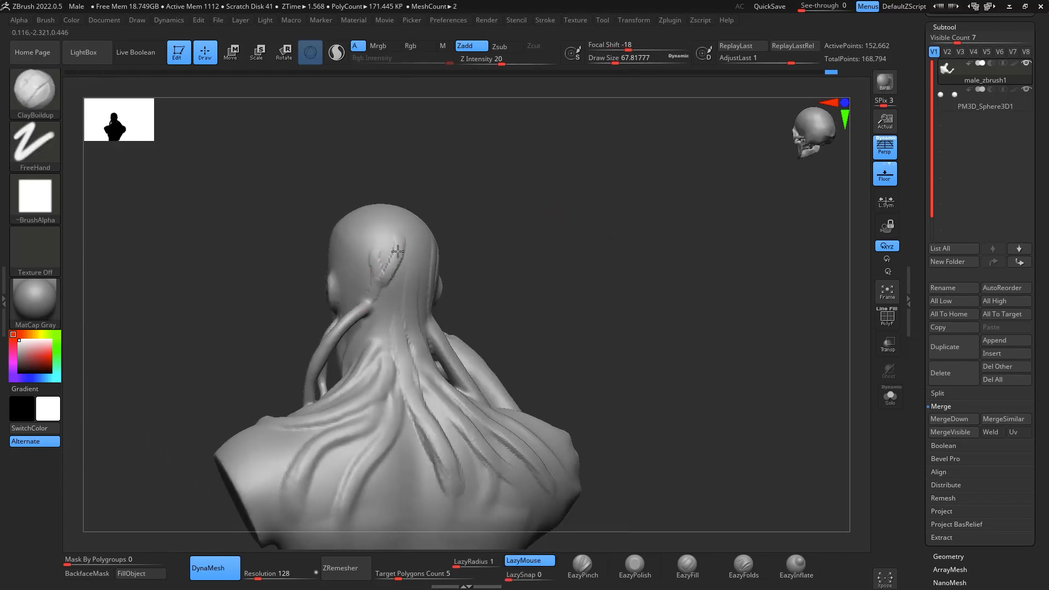
{"action": "mouse_move", "coordinate": [462, 238]}
{"action": "left_mouse_down"}
{"action": "mouse_move", "coordinate": [355, 298]}
{"action": "mouse_move", "coordinate": [492, 296]}
{"action": "left_mouse_up"}
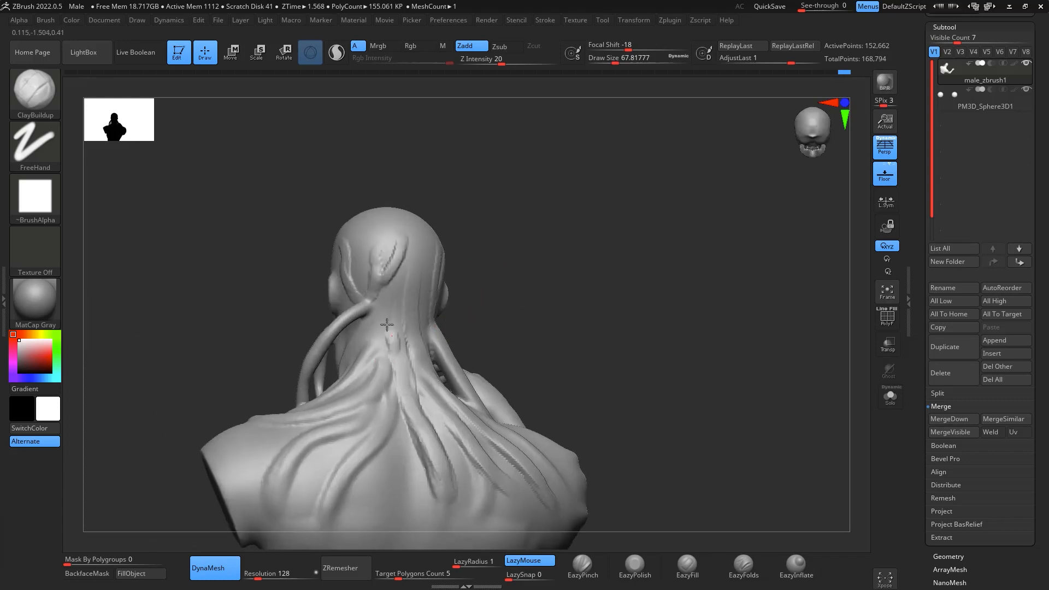
{"action": "mouse_move", "coordinate": [377, 329]}
{"action": "right_mouse_down"}
{"action": "mouse_move", "coordinate": [481, 241]}
{"action": "mouse_move", "coordinate": [414, 332]}
{"action": "right_mouse_up"}
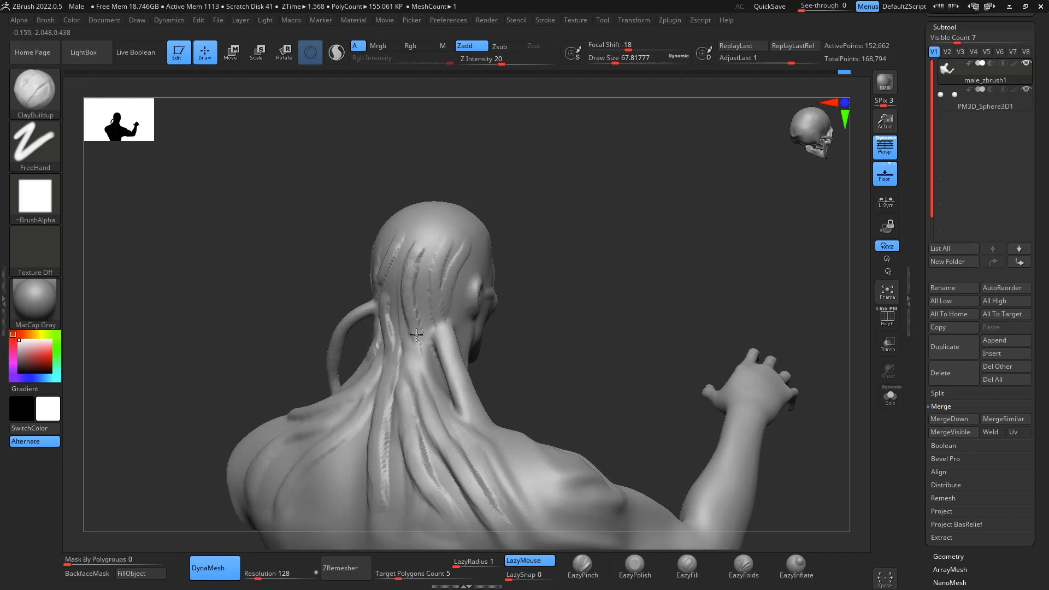
- Smooth the new tendon strands on the back and side of the head at draw size about 136
{"action": "key", "text": "space"}
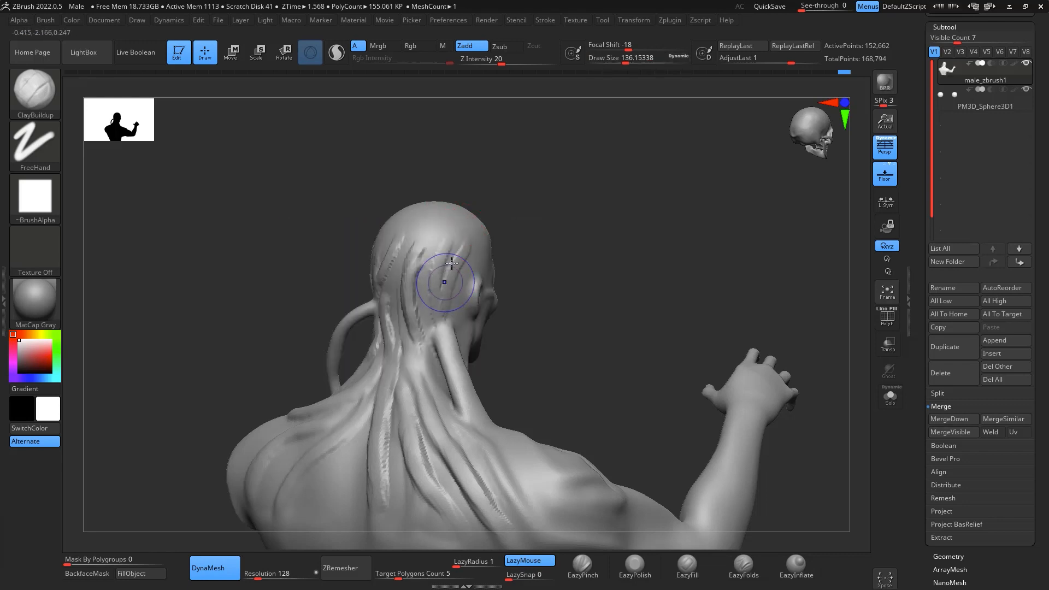
{"action": "key", "text": "shift"}
{"action": "right_click_drag", "start_coordinate": [417, 330], "coordinate": [457, 300]}
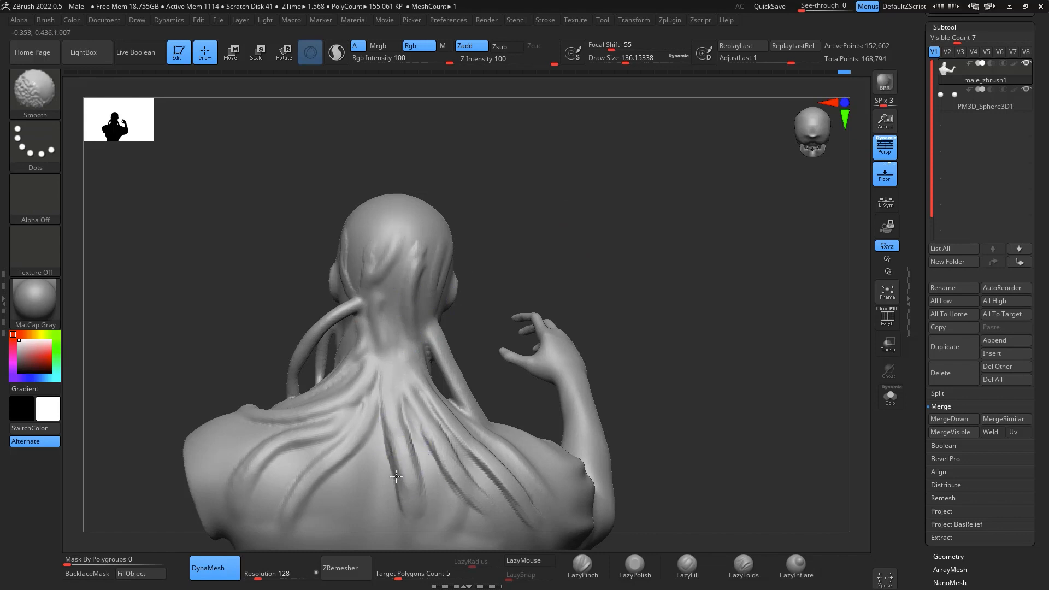
{"action": "right_click_drag", "start_coordinate": [562, 215], "coordinate": [328, 240]}
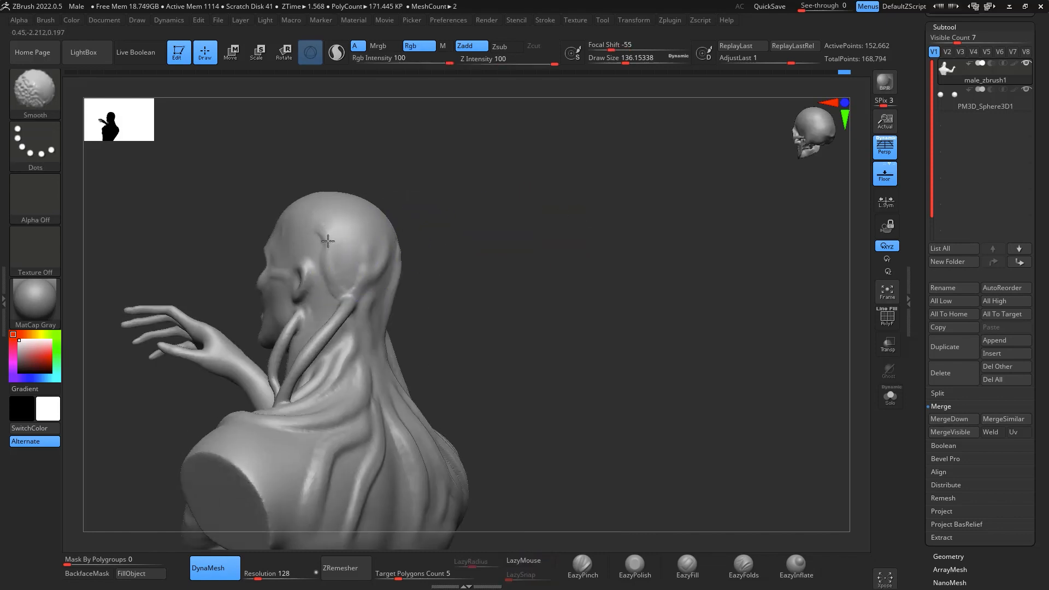
{"action": "left_click_drag", "start_coordinate": [324, 398], "coordinate": [355, 355], "text": "shift"}
{"action": "right_click_drag", "start_coordinate": [416, 328], "coordinate": [579, 314]}
{"action": "left_click_drag", "start_coordinate": [355, 263], "coordinate": [345, 284], "text": "shift"}
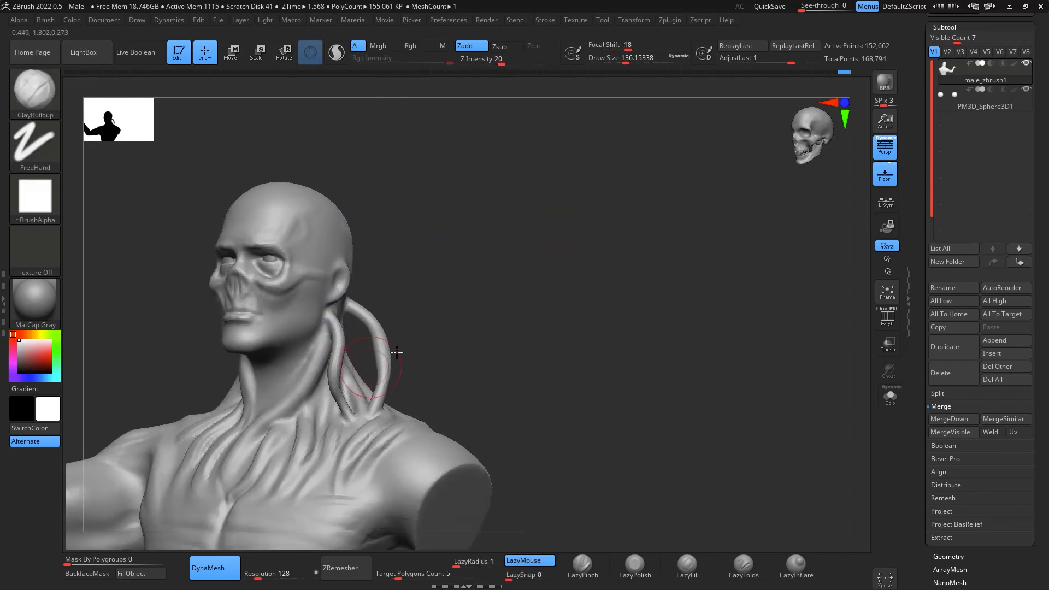
- Build up fibre strands on the front of the raised arm's shoulder with ClayBuildup at draw size about 136
{"action": "right_click_drag", "start_coordinate": [410, 339], "coordinate": [509, 343]}
{"action": "key", "text": "b"}
{"action": "key", "text": "c"}
{"action": "key", "text": "b"}
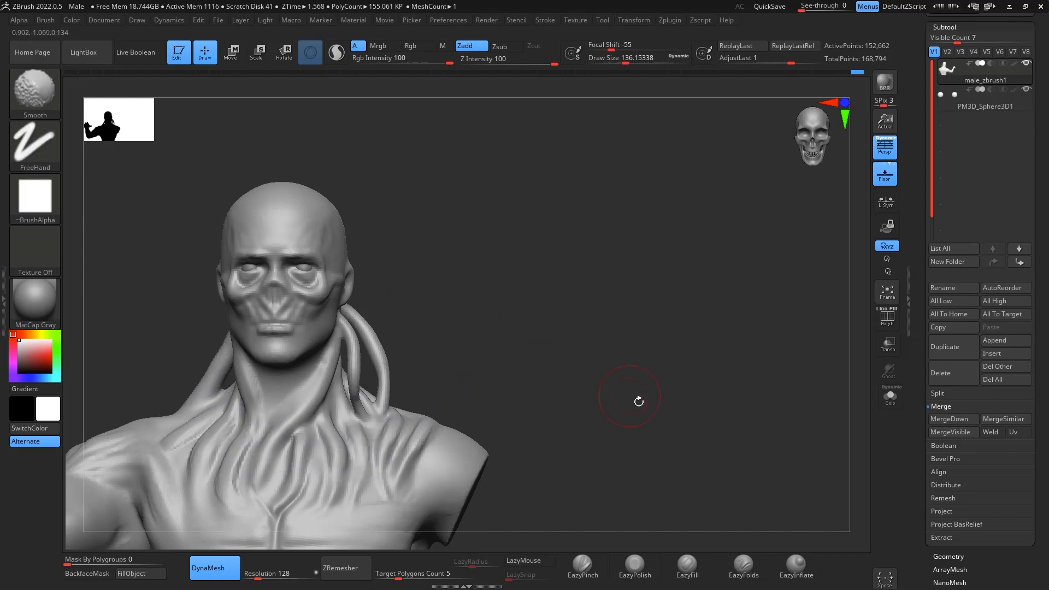
{"action": "mouse_move", "coordinate": [637, 399]}
{"action": "right_mouse_down", "text": "alt"}
{"action": "mouse_move", "coordinate": [792, 287]}
{"action": "mouse_move", "coordinate": [766, 311]}
{"action": "mouse_move", "coordinate": [789, 397]}
{"action": "right_mouse_up", "text": "alt"}
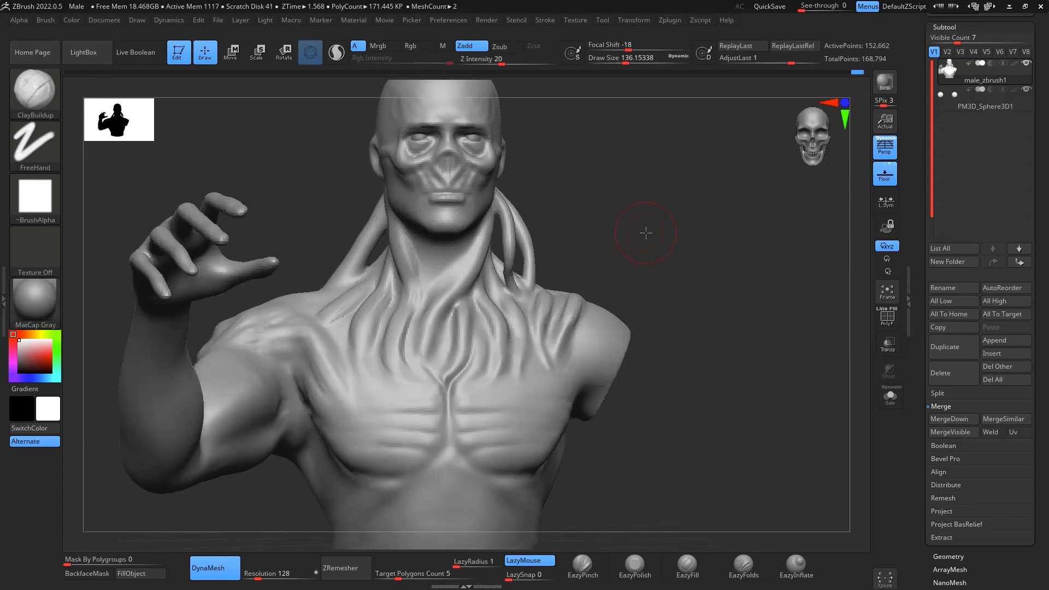
{"action": "right_click_drag", "start_coordinate": [740, 307], "coordinate": [789, 278]}
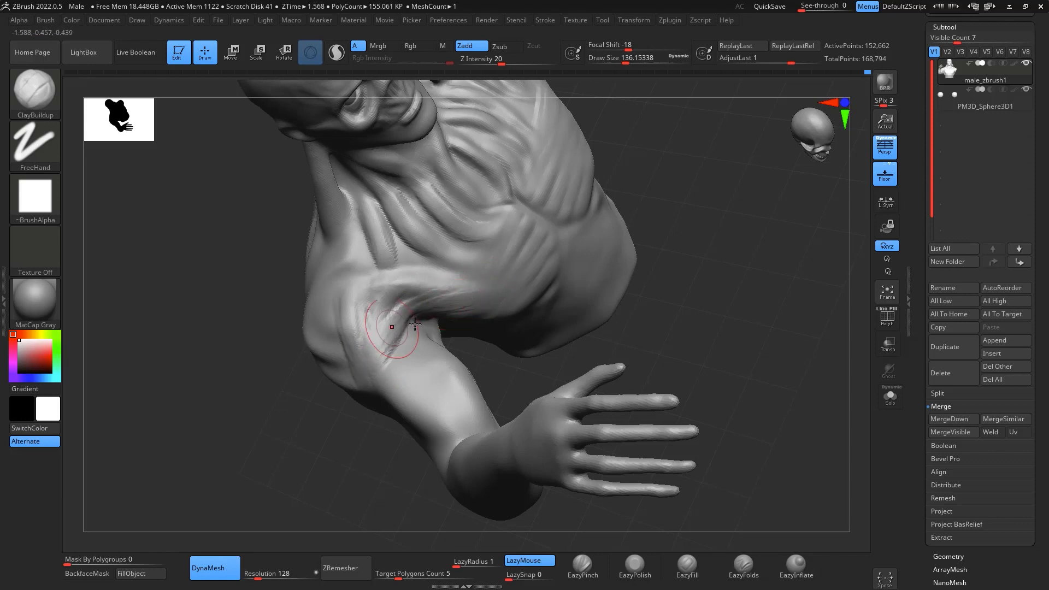
{"action": "right_click_drag", "start_coordinate": [823, 354], "coordinate": [845, 348]}
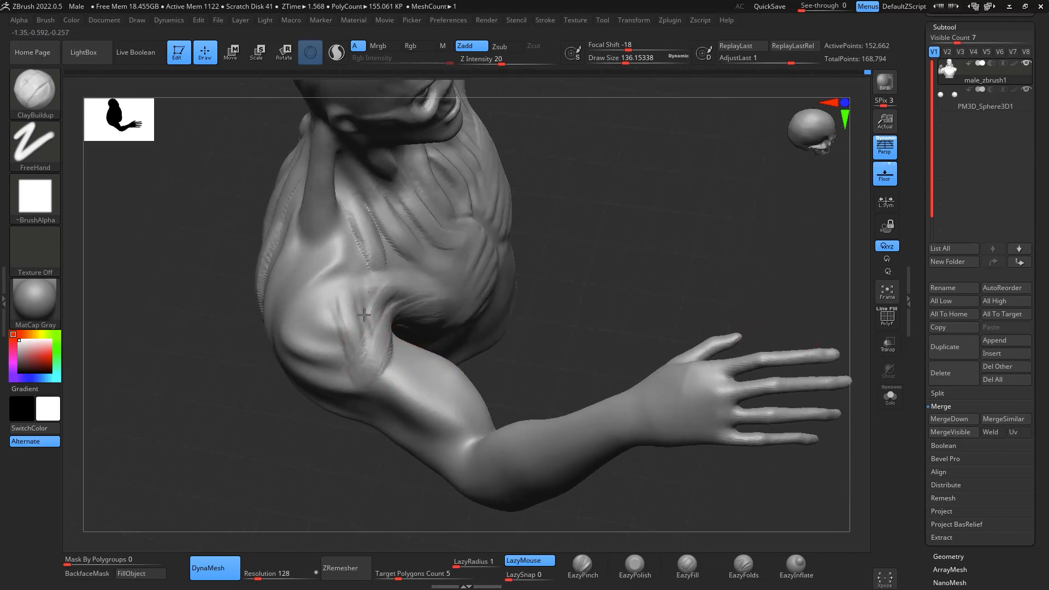
{"action": "left_click_drag", "start_coordinate": [364, 315], "coordinate": [377, 355]}
{"action": "left_click_drag", "start_coordinate": [342, 298], "coordinate": [361, 350]}
{"action": "left_click_drag", "start_coordinate": [363, 297], "coordinate": [385, 363]}
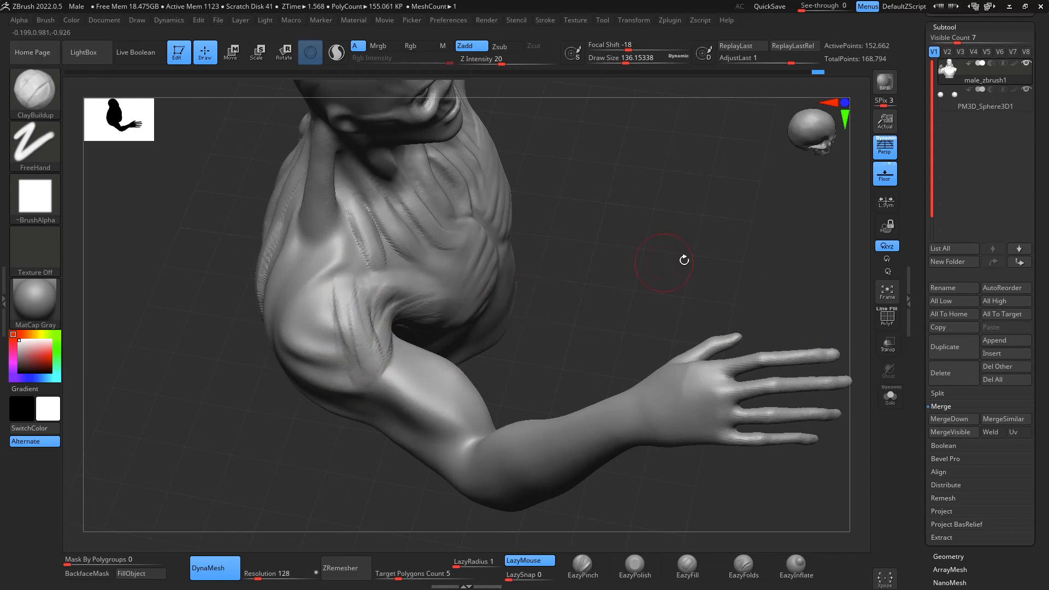
- Build up the underside of the raised arm's upper arm just below the armpit
{"action": "right_click_drag", "start_coordinate": [685, 260], "coordinate": [443, 332]}
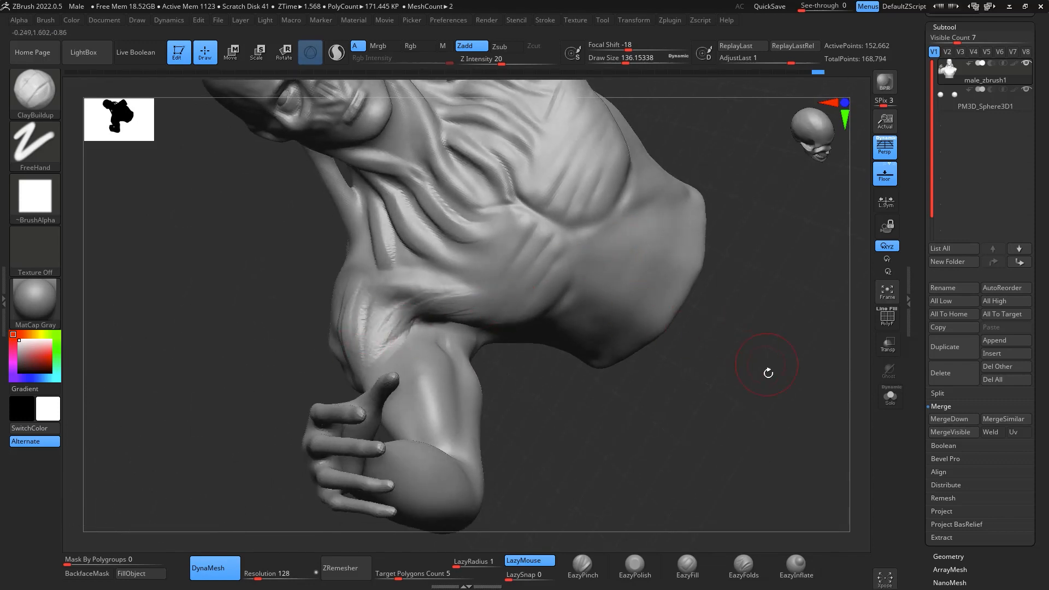
{"action": "mouse_move", "coordinate": [768, 373]}
{"action": "right_mouse_down"}
{"action": "mouse_move", "coordinate": [765, 360]}
{"action": "mouse_move", "coordinate": [785, 346]}
{"action": "mouse_move", "coordinate": [555, 408]}
{"action": "right_mouse_up"}
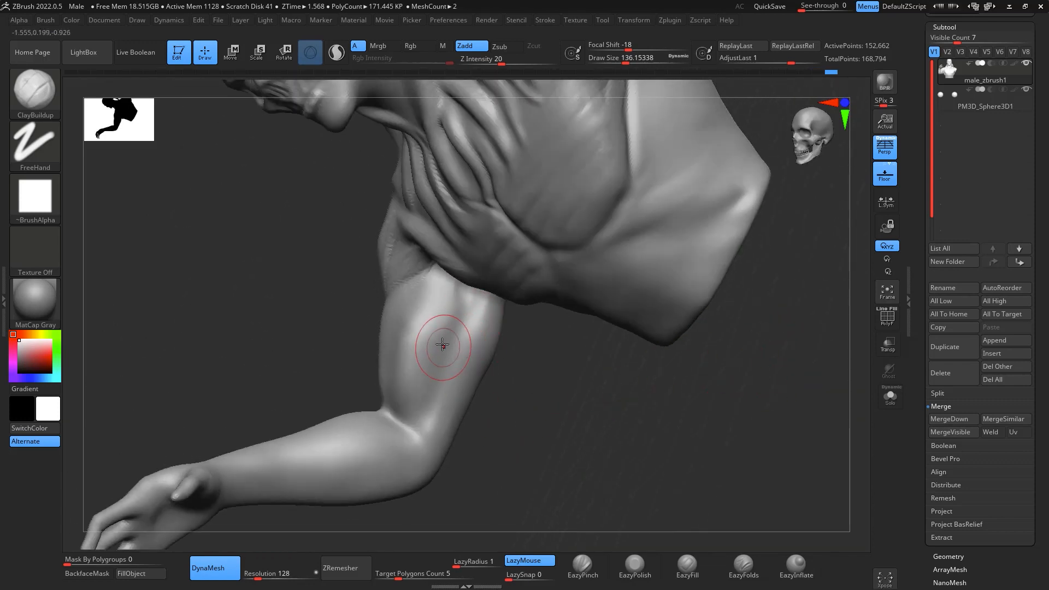
{"action": "left_click_drag", "start_coordinate": [455, 307], "coordinate": [441, 342]}
{"action": "left_click_drag", "start_coordinate": [452, 289], "coordinate": [451, 330]}
{"action": "mouse_move", "coordinate": [533, 372]}
{"action": "right_mouse_down"}
{"action": "mouse_move", "coordinate": [569, 375]}
{"action": "mouse_move", "coordinate": [541, 328]}
{"action": "right_mouse_up"}
{"action": "left_click_drag", "start_coordinate": [456, 307], "coordinate": [442, 341], "text": "shift"}
{"action": "mouse_move", "coordinate": [548, 383]}
{"action": "left_mouse_down"}
{"action": "mouse_move", "coordinate": [560, 412]}
{"action": "mouse_move", "coordinate": [528, 368]}
{"action": "mouse_move", "coordinate": [458, 435]}
{"action": "left_mouse_up"}
- Add fibre strands down the outer side of the raised arm's deltoid
{"action": "left_click_drag", "start_coordinate": [547, 420], "coordinate": [733, 269]}
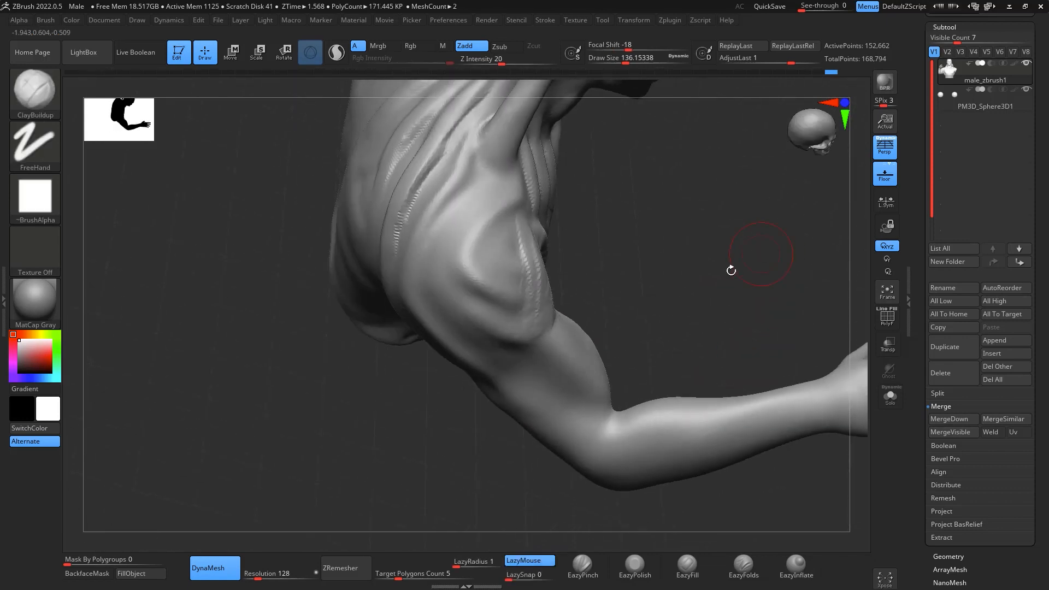
{"action": "mouse_move", "coordinate": [466, 249]}
{"action": "left_mouse_down"}
{"action": "mouse_move", "coordinate": [508, 310]}
{"action": "mouse_move", "coordinate": [513, 300]}
{"action": "left_mouse_up"}
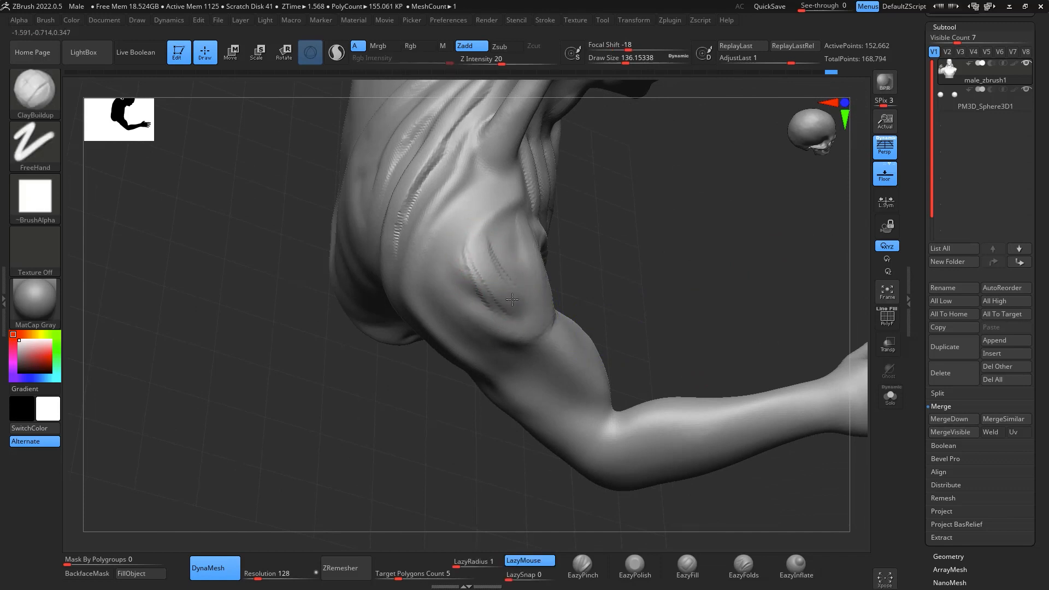
{"action": "left_click_drag", "start_coordinate": [492, 235], "coordinate": [509, 334]}
{"action": "left_click_drag", "start_coordinate": [629, 220], "coordinate": [699, 338]}
{"action": "mouse_move", "coordinate": [364, 349]}
{"action": "left_mouse_down"}
{"action": "mouse_move", "coordinate": [445, 401]}
{"action": "mouse_move", "coordinate": [457, 394]}
{"action": "left_mouse_up"}
{"action": "mouse_move", "coordinate": [610, 324]}
{"action": "left_mouse_down"}
{"action": "mouse_move", "coordinate": [477, 322]}
{"action": "mouse_move", "coordinate": [541, 301]}
{"action": "left_mouse_up"}
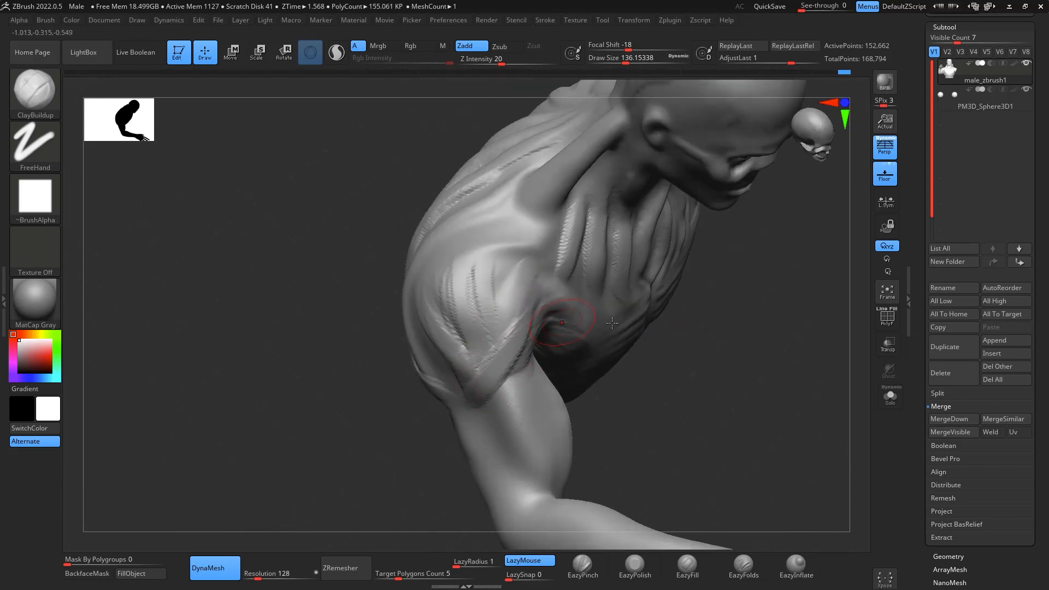
- Build up a raised band along the lower border of the deltoid where it meets the upper arm
{"action": "left_click_drag", "start_coordinate": [670, 323], "coordinate": [787, 328]}
{"action": "left_click_drag", "start_coordinate": [539, 393], "coordinate": [446, 278]}
{"action": "mouse_move", "coordinate": [487, 374]}
{"action": "left_mouse_down"}
{"action": "mouse_move", "coordinate": [446, 257]}
{"action": "mouse_move", "coordinate": [538, 389]}
{"action": "mouse_move", "coordinate": [510, 281]}
{"action": "left_mouse_up"}
{"action": "left_click_drag", "start_coordinate": [740, 327], "coordinate": [780, 345]}
{"action": "left_click_drag", "start_coordinate": [855, 426], "coordinate": [788, 435]}
- Fill the rear of the deltoid with lengthwise fibre strands that converge toward its lower tip
{"action": "left_click_drag", "start_coordinate": [692, 308], "coordinate": [735, 395]}
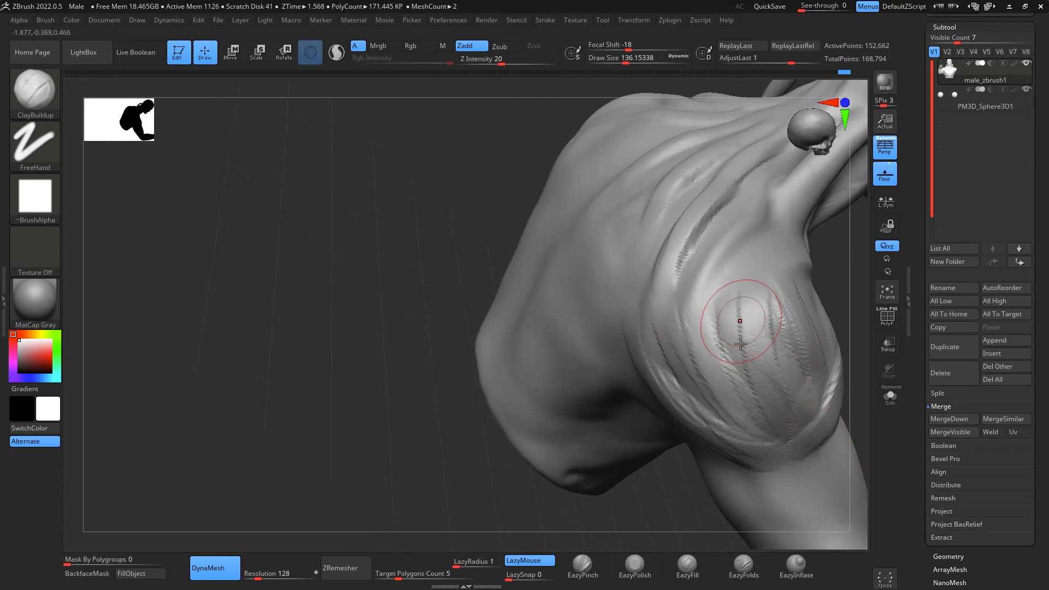
{"action": "left_click_drag", "start_coordinate": [727, 311], "coordinate": [768, 425]}
{"action": "mouse_move", "coordinate": [760, 315]}
{"action": "left_mouse_down"}
{"action": "mouse_move", "coordinate": [774, 391]}
{"action": "mouse_move", "coordinate": [764, 418]}
{"action": "left_mouse_up"}
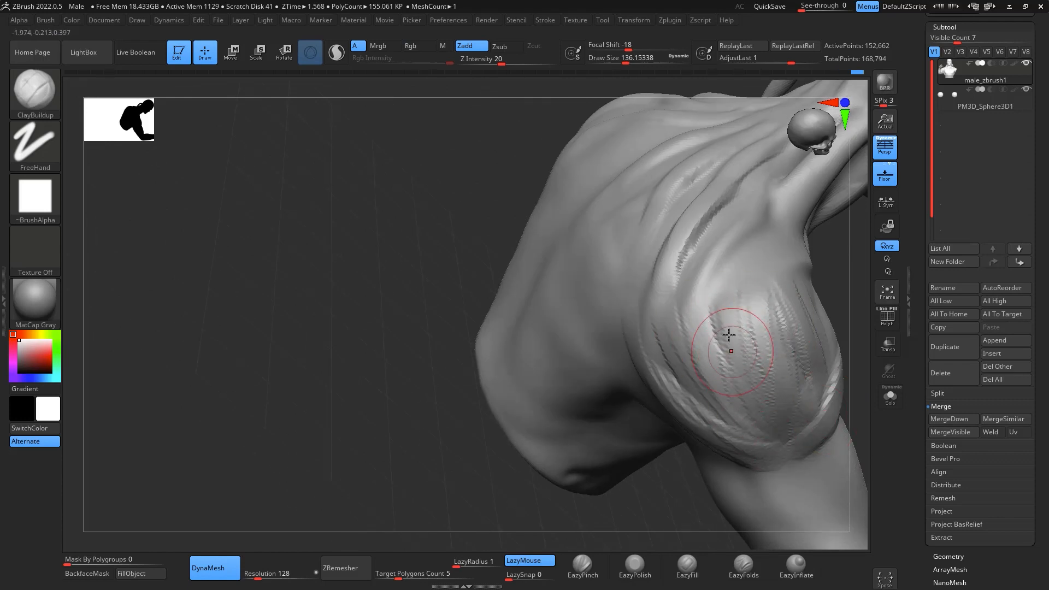
{"action": "left_click_drag", "start_coordinate": [726, 346], "coordinate": [720, 387]}
{"action": "left_click_drag", "start_coordinate": [661, 356], "coordinate": [735, 422]}
{"action": "left_click_drag", "start_coordinate": [657, 261], "coordinate": [661, 333]}
{"action": "mouse_move", "coordinate": [739, 304]}
{"action": "left_mouse_down"}
{"action": "mouse_move", "coordinate": [750, 377]}
{"action": "mouse_move", "coordinate": [802, 413]}
{"action": "left_mouse_up"}
- Smooth the fibre strands across the raised arm's deltoid
{"action": "mouse_move", "coordinate": [856, 379]}
{"action": "left_mouse_down"}
{"action": "mouse_move", "coordinate": [854, 304]}
{"action": "mouse_move", "coordinate": [645, 352]}
{"action": "left_mouse_up"}
{"action": "key", "text": "shift"}
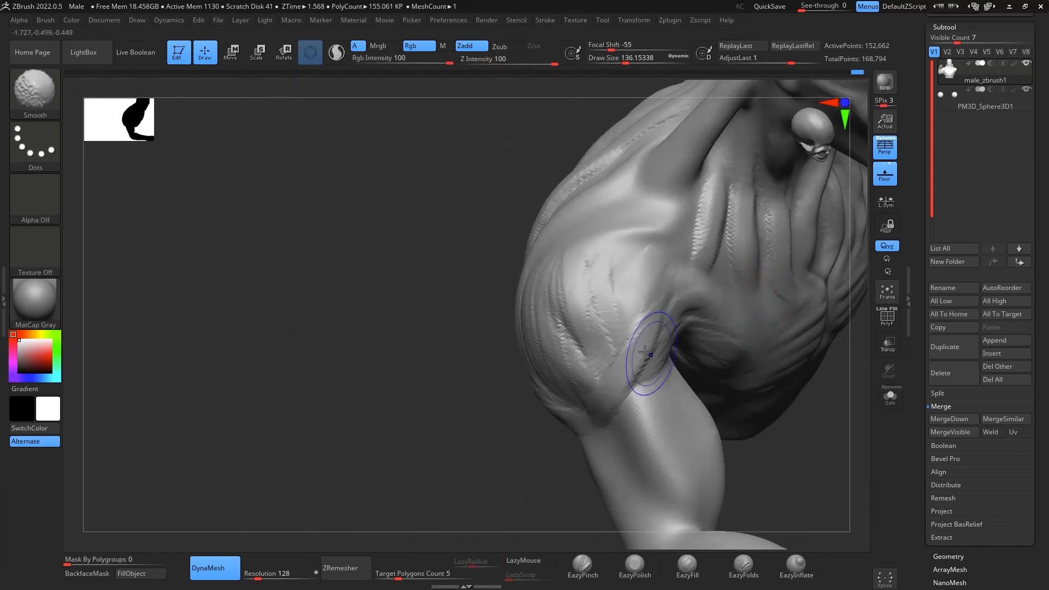
{"action": "mouse_move", "coordinate": [561, 290]}
{"action": "left_mouse_down", "text": "shift"}
{"action": "mouse_move", "coordinate": [648, 268]}
{"action": "mouse_move", "coordinate": [599, 366]}
{"action": "left_mouse_up", "text": "shift"}
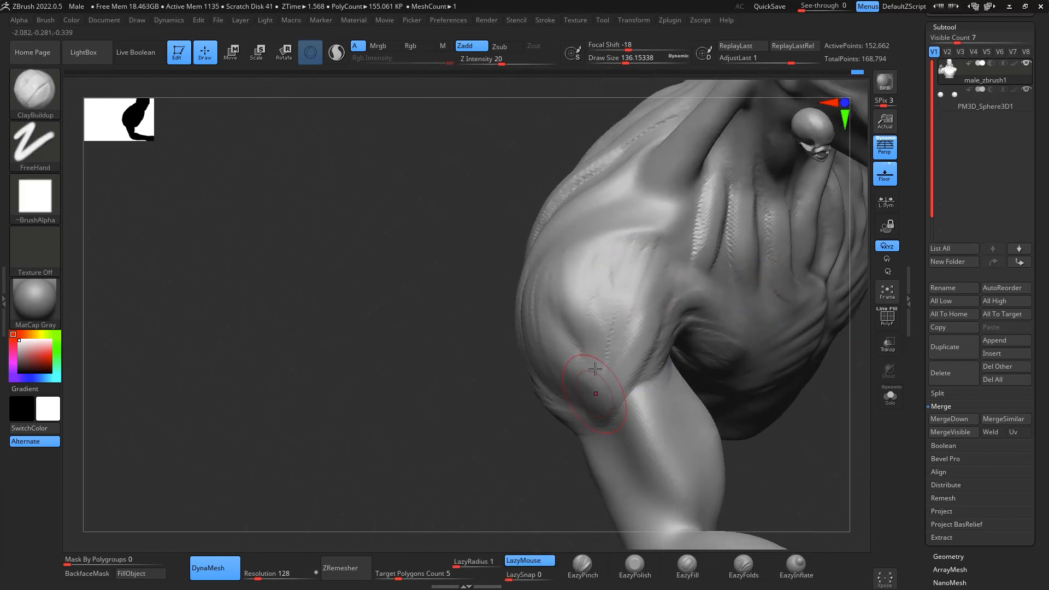
- Build up muscle strands along the outer side and biceps of the raised arm's upper arm
{"action": "left_click_drag", "start_coordinate": [810, 464], "coordinate": [775, 352]}
{"action": "left_click_drag", "start_coordinate": [598, 290], "coordinate": [603, 312]}
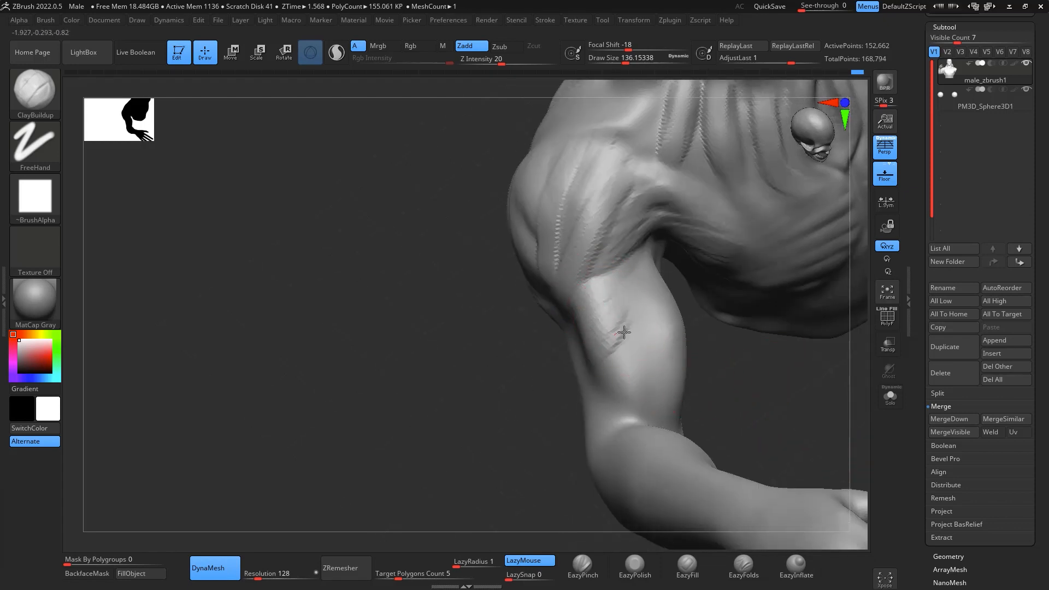
{"action": "left_click_drag", "start_coordinate": [628, 384], "coordinate": [630, 409]}
{"action": "left_click_drag", "start_coordinate": [796, 363], "coordinate": [750, 350]}
{"action": "mouse_move", "coordinate": [677, 330]}
{"action": "left_mouse_down", "text": "shift"}
{"action": "mouse_move", "coordinate": [660, 300]}
{"action": "mouse_move", "coordinate": [668, 348]}
{"action": "mouse_move", "coordinate": [657, 384]}
{"action": "left_mouse_up", "text": "shift"}
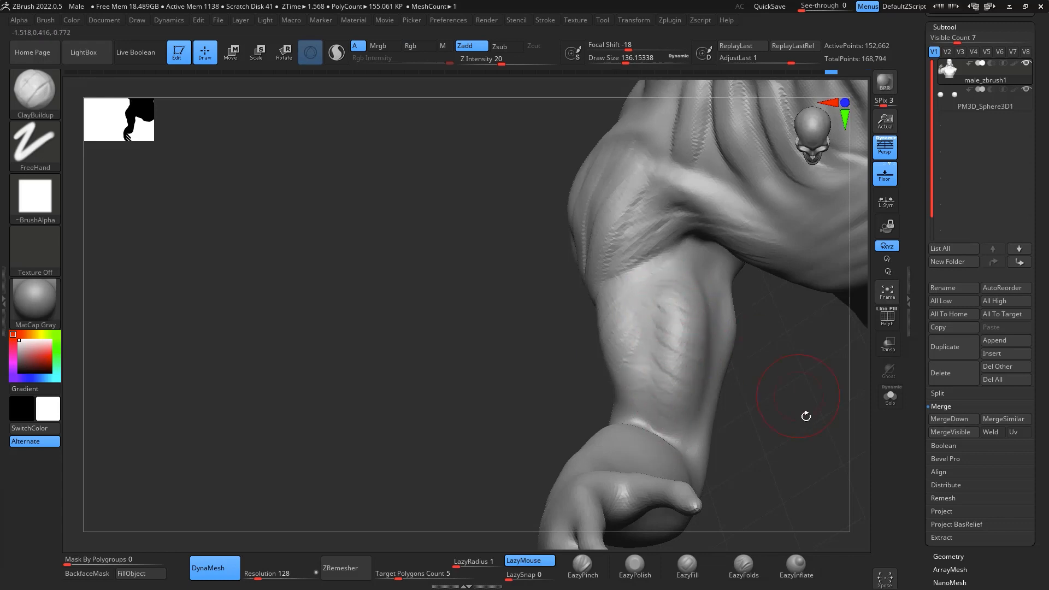
- Carve a crease into the back of the raised arm's upper arm with DamStandard at draw size about 136
{"action": "mouse_move", "coordinate": [807, 417]}
{"action": "left_mouse_down"}
{"action": "mouse_move", "coordinate": [809, 304]}
{"action": "mouse_move", "coordinate": [836, 480]}
{"action": "mouse_move", "coordinate": [725, 375]}
{"action": "left_mouse_up"}
{"action": "key", "text": "b"}
{"action": "key", "text": "d"}
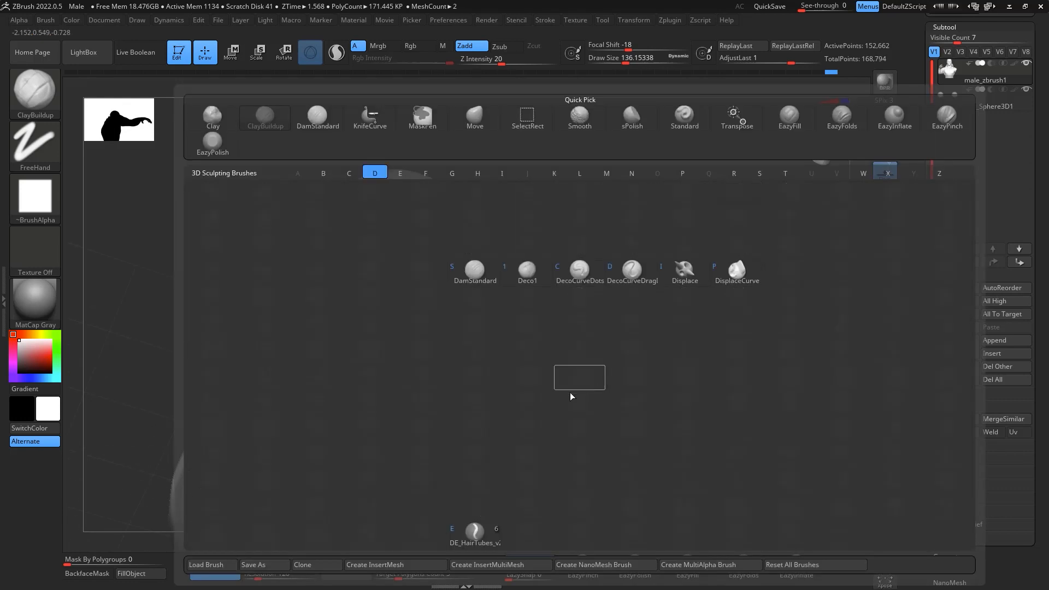
{"action": "key", "text": "s"}
{"action": "mouse_move", "coordinate": [544, 403]}
{"action": "left_mouse_down"}
{"action": "mouse_move", "coordinate": [561, 361]}
{"action": "mouse_move", "coordinate": [705, 340]}
{"action": "left_mouse_up"}
{"action": "mouse_move", "coordinate": [724, 460]}
{"action": "left_mouse_down"}
{"action": "mouse_move", "coordinate": [856, 431]}
{"action": "mouse_move", "coordinate": [806, 377]}
{"action": "mouse_move", "coordinate": [740, 470]}
{"action": "left_mouse_up"}
- Add volume to the triceps below the crease with ClayBuildup and smooth it into the arm
{"action": "key", "text": "b"}
{"action": "key", "text": "c"}
{"action": "key", "text": "b"}
{"action": "mouse_move", "coordinate": [560, 340]}
{"action": "left_mouse_down"}
{"action": "mouse_move", "coordinate": [586, 352]}
{"action": "mouse_move", "coordinate": [626, 447]}
{"action": "left_mouse_up"}
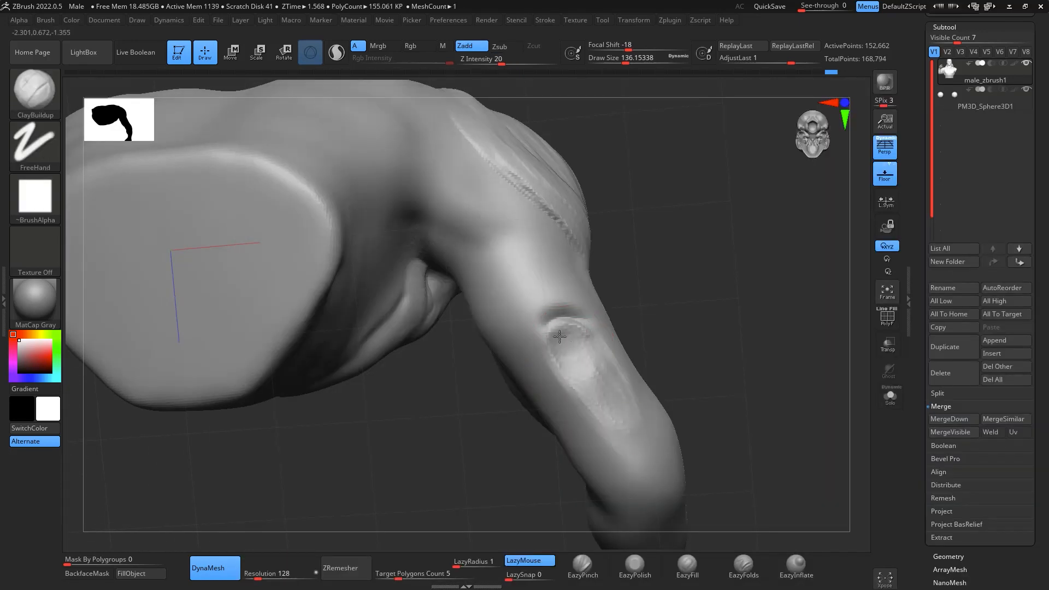
{"action": "left_click_drag", "start_coordinate": [560, 336], "coordinate": [549, 342]}
{"action": "left_click_drag", "start_coordinate": [609, 398], "coordinate": [599, 366], "text": "shift"}
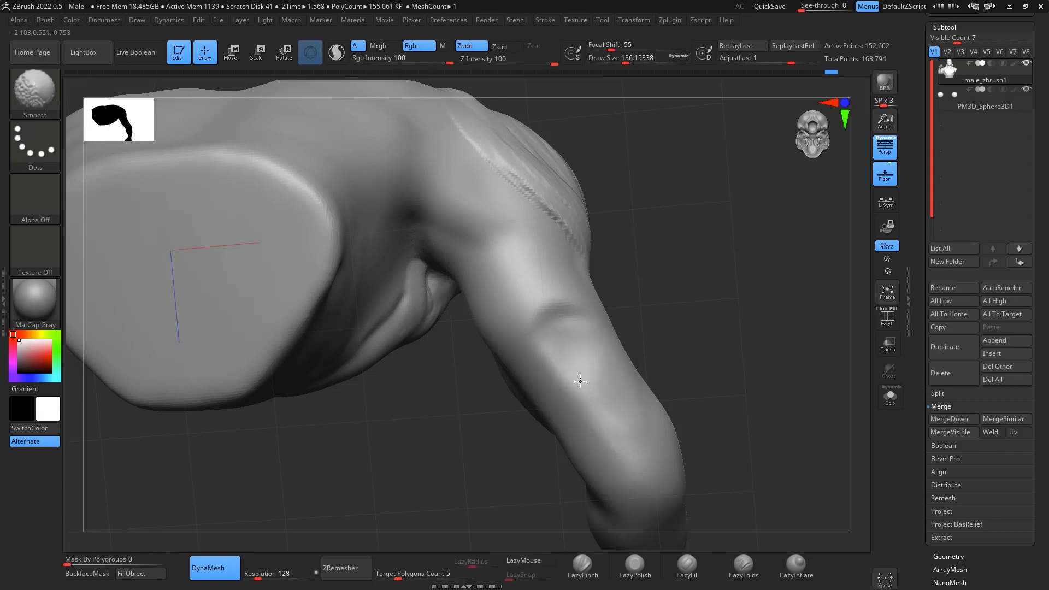
- Build up the triceps forms on the back of the raised arm with ClayBuildup at draw size about 136 and smooth them
{"action": "key", "text": "b"}
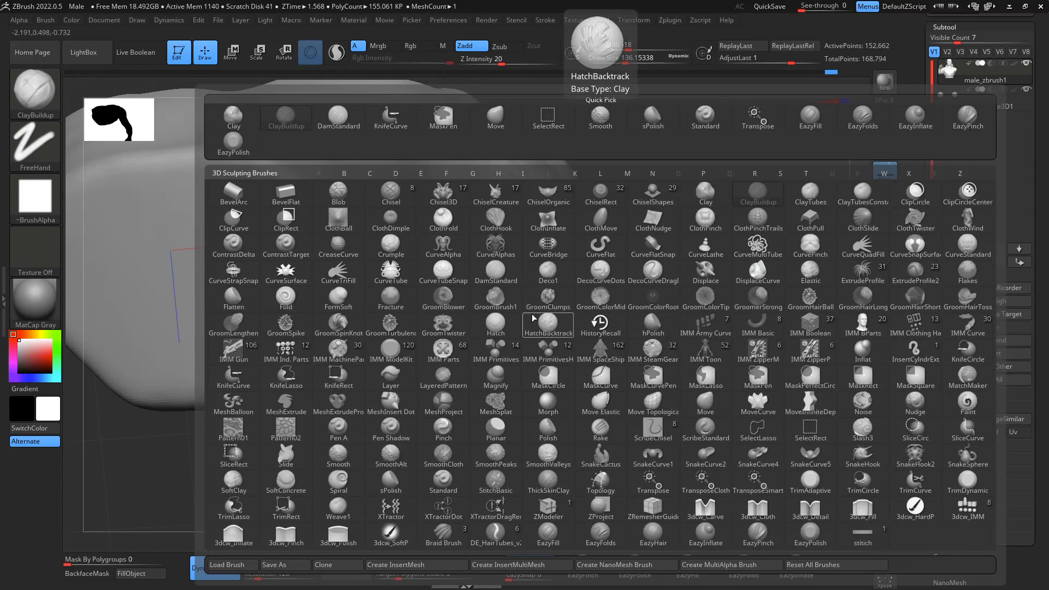
{"action": "key", "text": "Escape"}
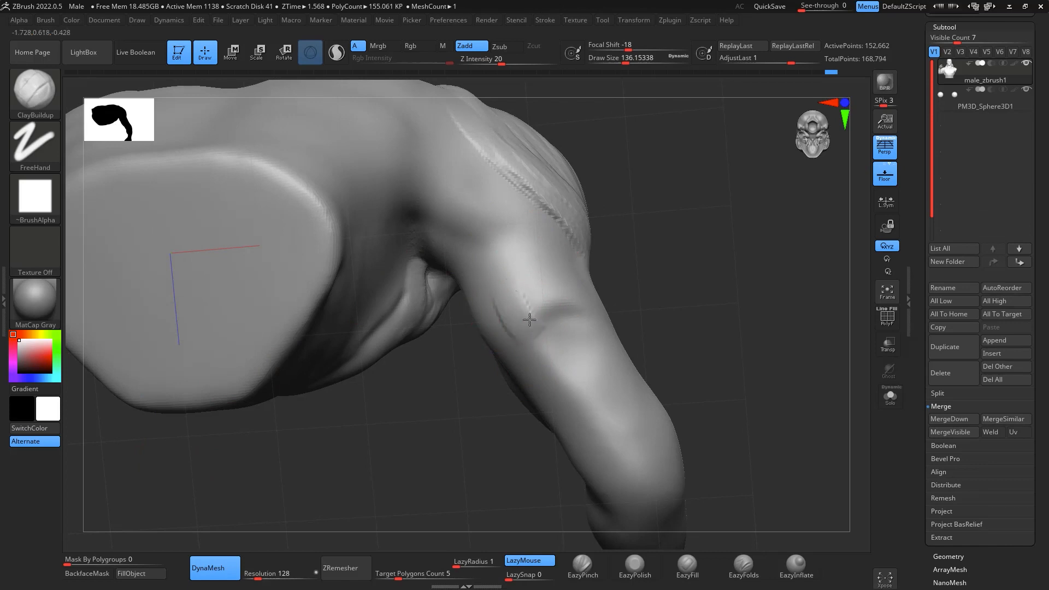
{"action": "mouse_move", "coordinate": [755, 317]}
{"action": "left_mouse_down"}
{"action": "mouse_move", "coordinate": [795, 409]}
{"action": "mouse_move", "coordinate": [749, 328]}
{"action": "left_mouse_up"}
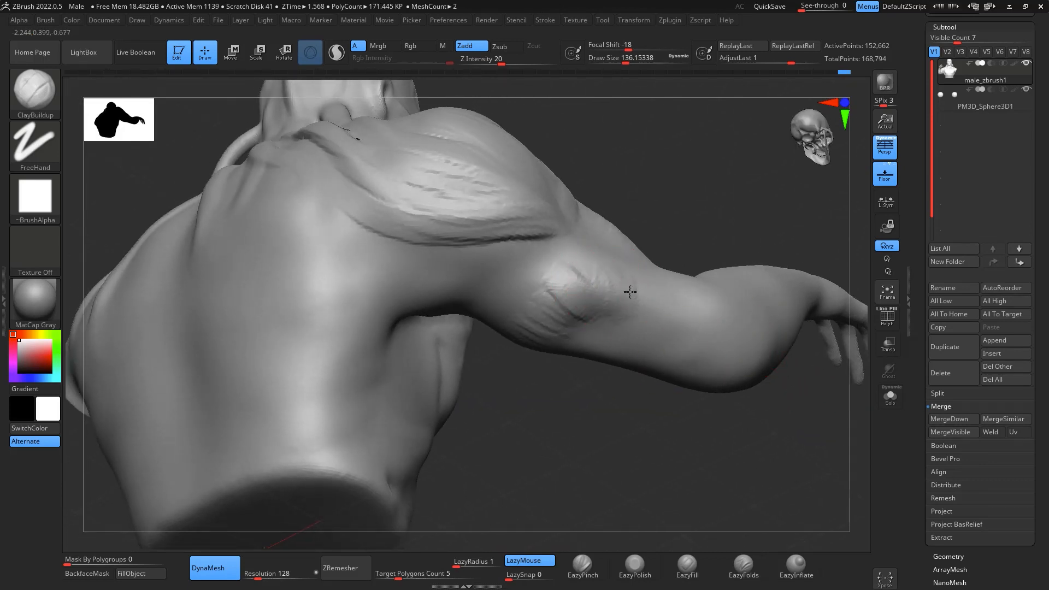
{"action": "mouse_move", "coordinate": [710, 399]}
{"action": "left_mouse_down"}
{"action": "mouse_move", "coordinate": [733, 424]}
{"action": "mouse_move", "coordinate": [780, 312]}
{"action": "mouse_move", "coordinate": [498, 292]}
{"action": "mouse_move", "coordinate": [527, 307]}
{"action": "mouse_move", "coordinate": [537, 333]}
{"action": "left_mouse_up"}
{"action": "mouse_move", "coordinate": [553, 288]}
{"action": "left_mouse_down"}
{"action": "mouse_move", "coordinate": [573, 346]}
{"action": "mouse_move", "coordinate": [550, 277]}
{"action": "mouse_move", "coordinate": [529, 250]}
{"action": "left_mouse_up"}
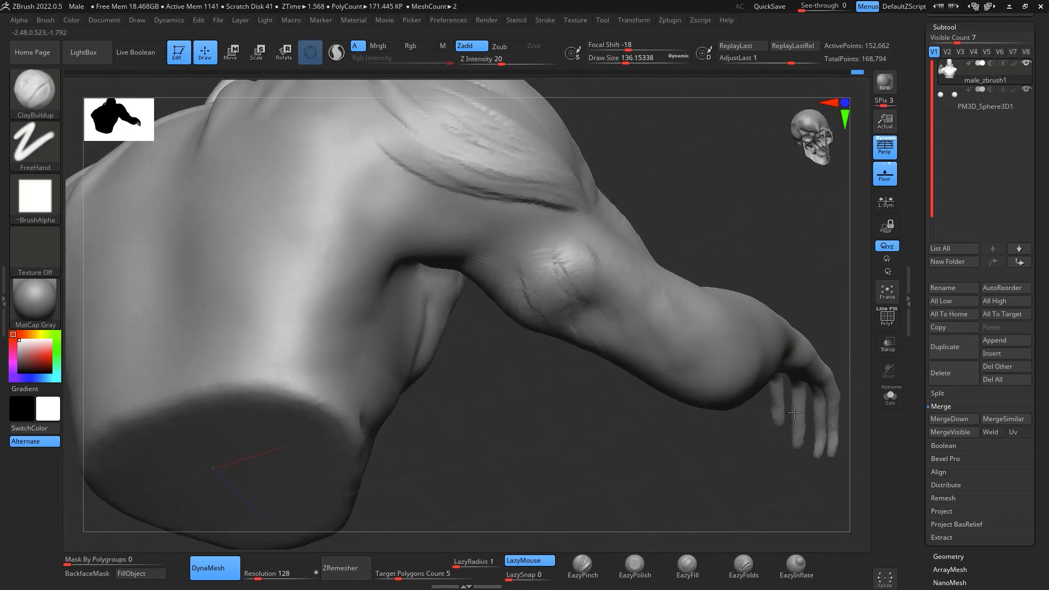
{"action": "mouse_move", "coordinate": [765, 262]}
{"action": "left_mouse_down"}
{"action": "mouse_move", "coordinate": [805, 336]}
{"action": "mouse_move", "coordinate": [780, 420]}
{"action": "mouse_move", "coordinate": [613, 378]}
{"action": "left_mouse_up"}
{"action": "key", "text": "shift"}
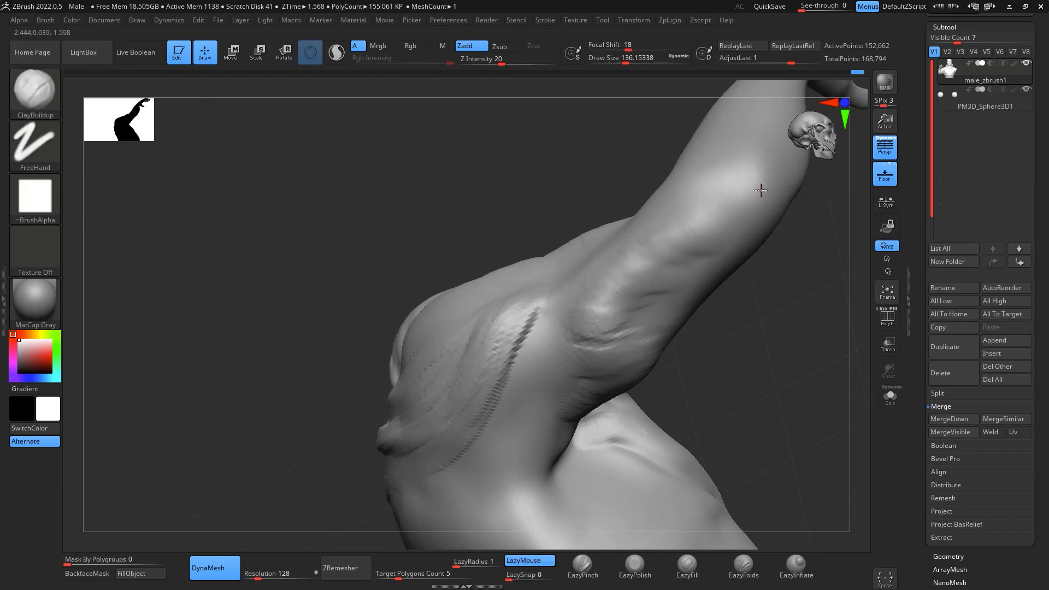
- Add volume over the raised arm's elbow with ClayBuildup and smooth it into the surrounding surface
{"action": "mouse_move", "coordinate": [760, 177]}
{"action": "left_mouse_down"}
{"action": "mouse_move", "coordinate": [743, 196]}
{"action": "mouse_move", "coordinate": [750, 203]}
{"action": "left_mouse_up"}
{"action": "left_click_drag", "start_coordinate": [770, 394], "coordinate": [755, 261]}
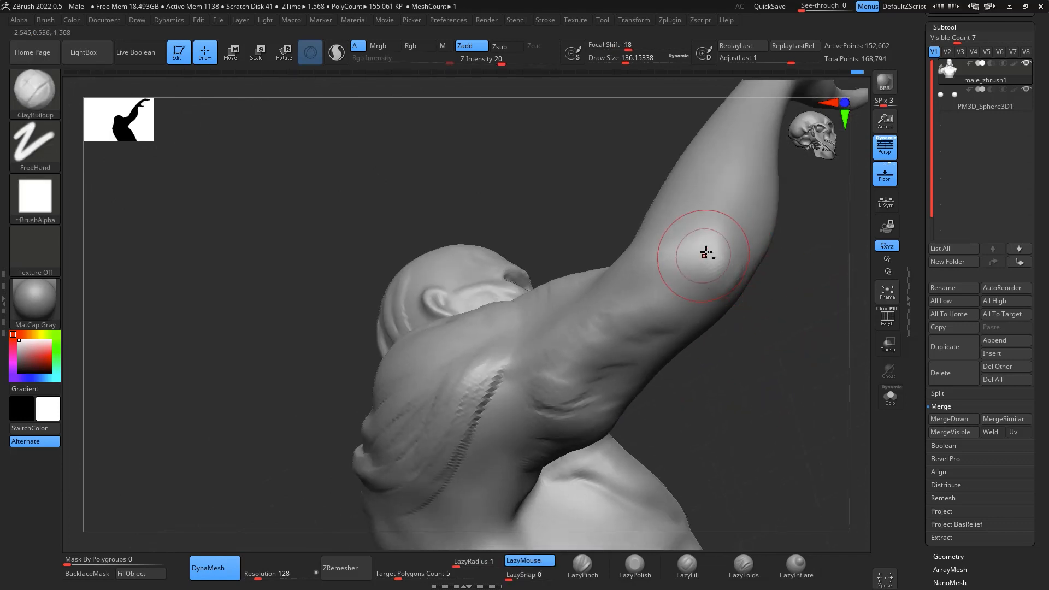
{"action": "key", "text": "ctrl"}
{"action": "mouse_move", "coordinate": [706, 233]}
{"action": "left_mouse_down"}
{"action": "mouse_move", "coordinate": [694, 241]}
{"action": "mouse_move", "coordinate": [707, 211]}
{"action": "left_mouse_up"}
{"action": "mouse_move", "coordinate": [689, 240]}
{"action": "left_mouse_down", "text": "shift"}
{"action": "mouse_move", "coordinate": [705, 215]}
{"action": "mouse_move", "coordinate": [684, 230]}
{"action": "mouse_move", "coordinate": [714, 209]}
{"action": "left_mouse_up", "text": "shift"}
{"action": "mouse_move", "coordinate": [768, 352]}
{"action": "left_mouse_down"}
{"action": "mouse_move", "coordinate": [811, 399]}
{"action": "mouse_move", "coordinate": [827, 382]}
{"action": "mouse_move", "coordinate": [744, 250]}
{"action": "left_mouse_up"}
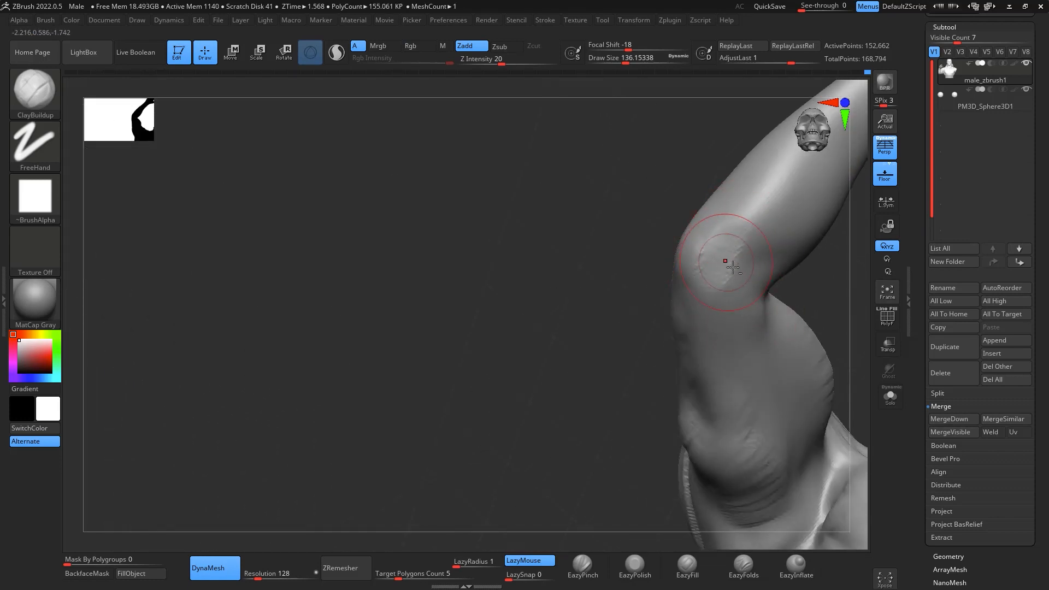
{"action": "key", "text": "shift"}
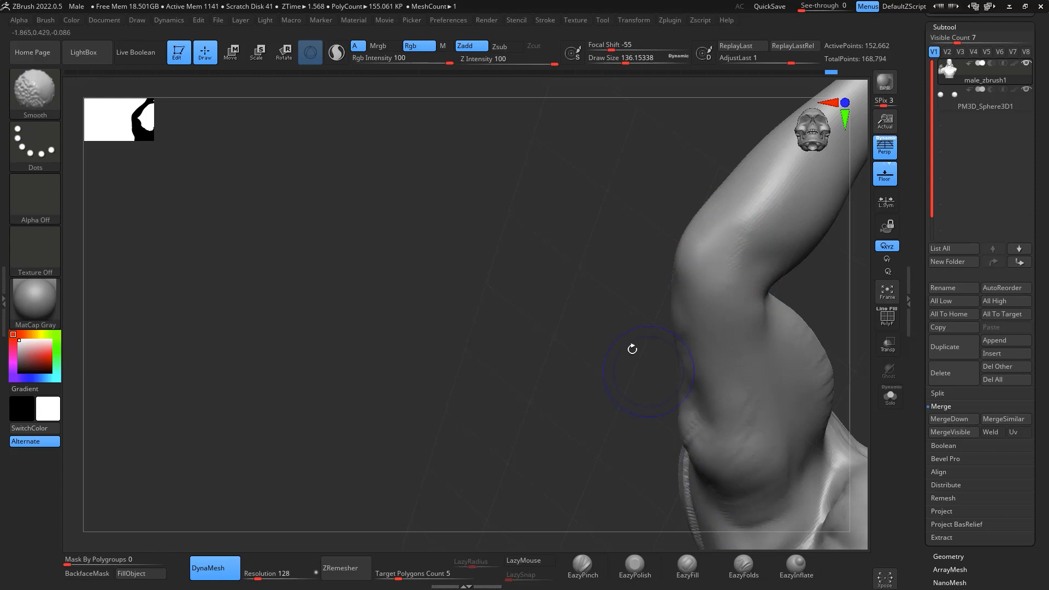
- Lay down ClayBuildup strands on the side of the torso below the raised arm's armpit
{"action": "mouse_move", "coordinate": [632, 349]}
{"action": "left_mouse_down"}
{"action": "mouse_move", "coordinate": [804, 321]}
{"action": "mouse_move", "coordinate": [799, 293]}
{"action": "mouse_move", "coordinate": [803, 342]}
{"action": "left_mouse_up"}
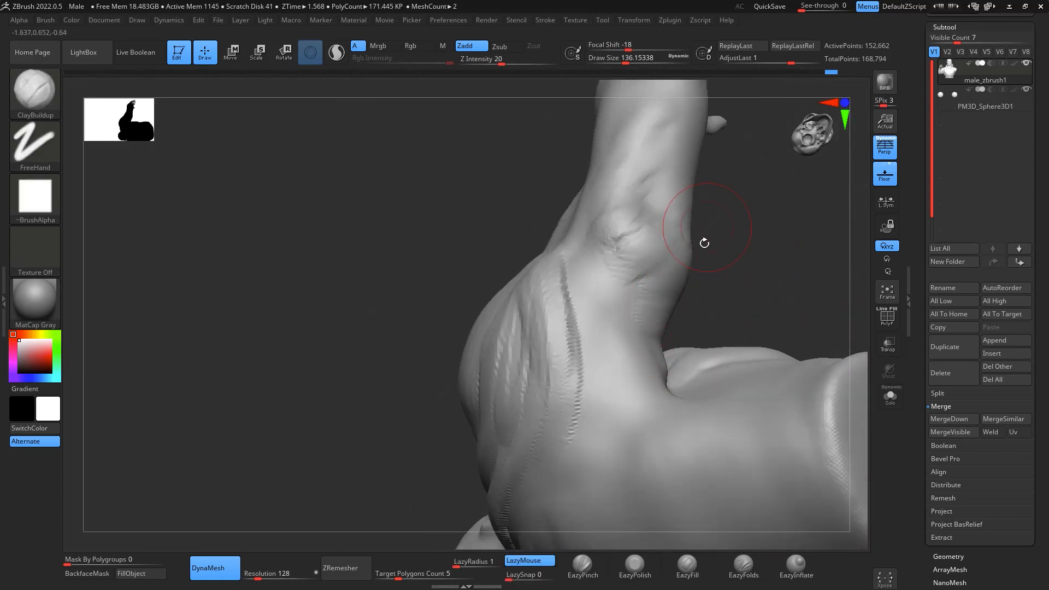
{"action": "mouse_move", "coordinate": [705, 243]}
{"action": "left_mouse_down"}
{"action": "mouse_move", "coordinate": [801, 251]}
{"action": "mouse_move", "coordinate": [812, 207]}
{"action": "mouse_move", "coordinate": [807, 273]}
{"action": "mouse_move", "coordinate": [698, 310]}
{"action": "left_mouse_up"}
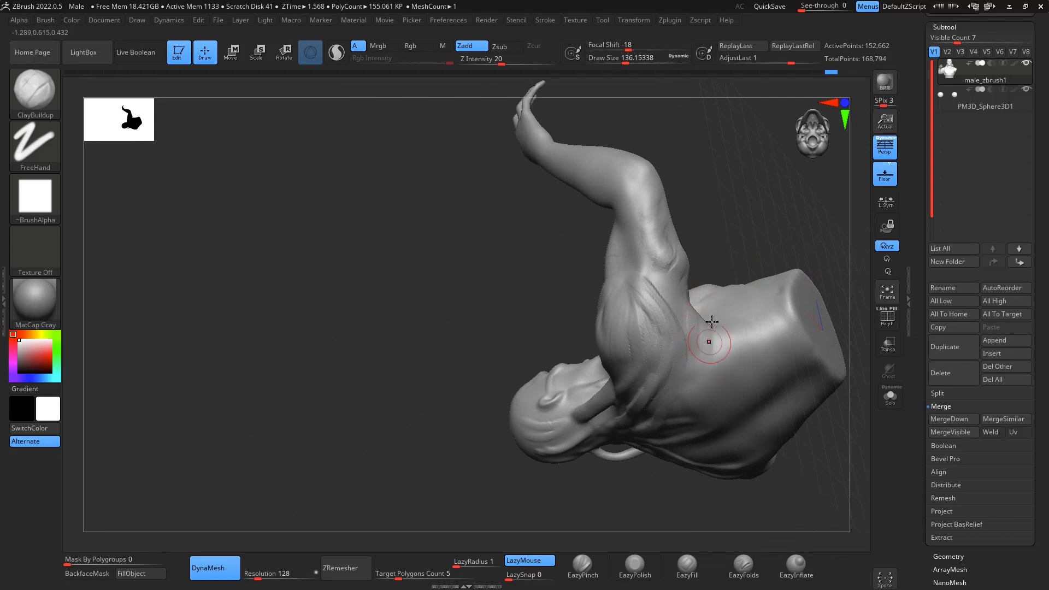
{"action": "left_click_drag", "start_coordinate": [835, 184], "coordinate": [828, 204]}
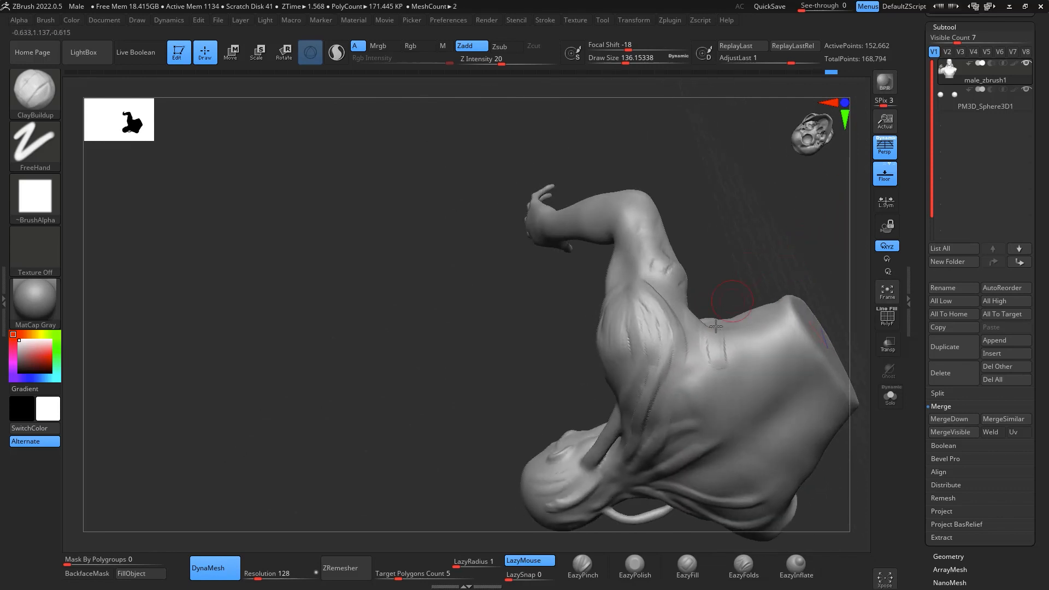
- Reshape the flank contour below the raised arm's armpit with the Move brush at draw size about 437
{"action": "key", "text": "space"}
{"action": "left_click_drag", "start_coordinate": [733, 332], "coordinate": [750, 333]}
{"action": "key", "text": "space"}
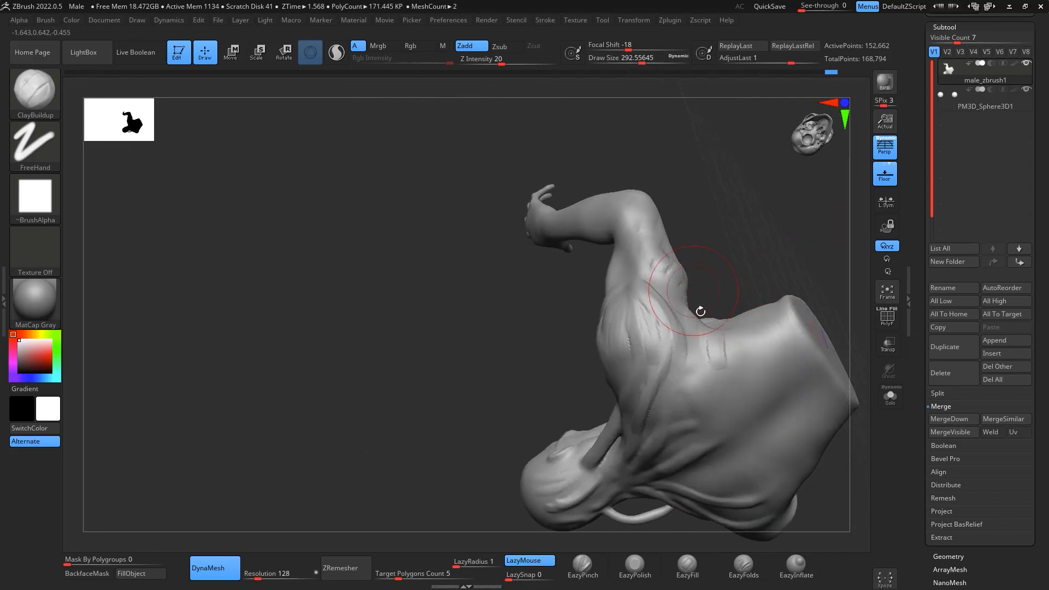
{"action": "key", "text": "space"}
{"action": "left_click", "coordinate": [721, 329]}
{"action": "key", "text": "space"}
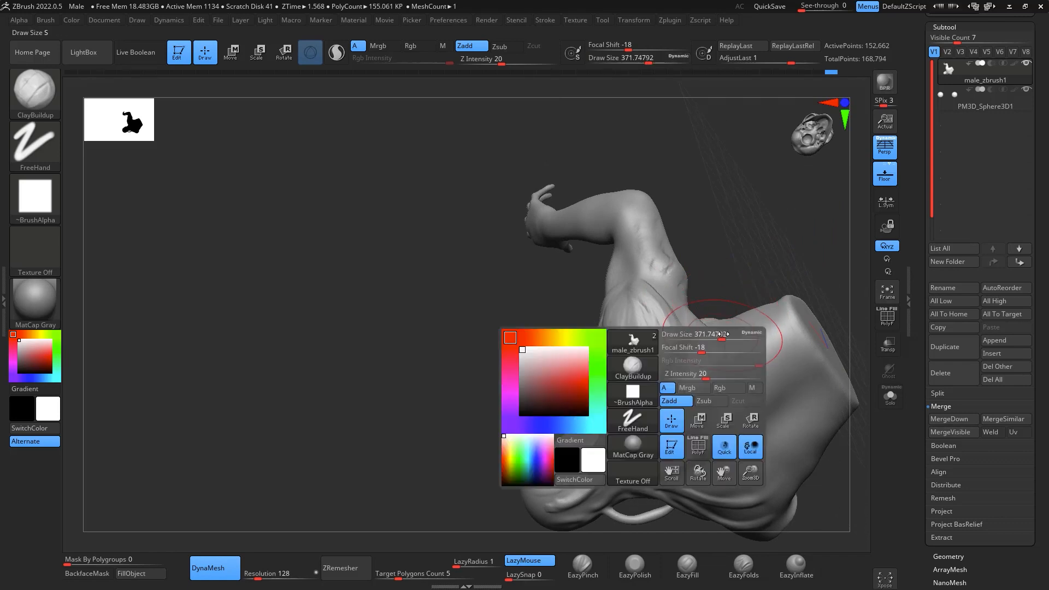
{"action": "left_click", "coordinate": [727, 331]}
{"action": "key", "text": "b"}
{"action": "key", "text": "m"}
{"action": "key", "text": "v"}
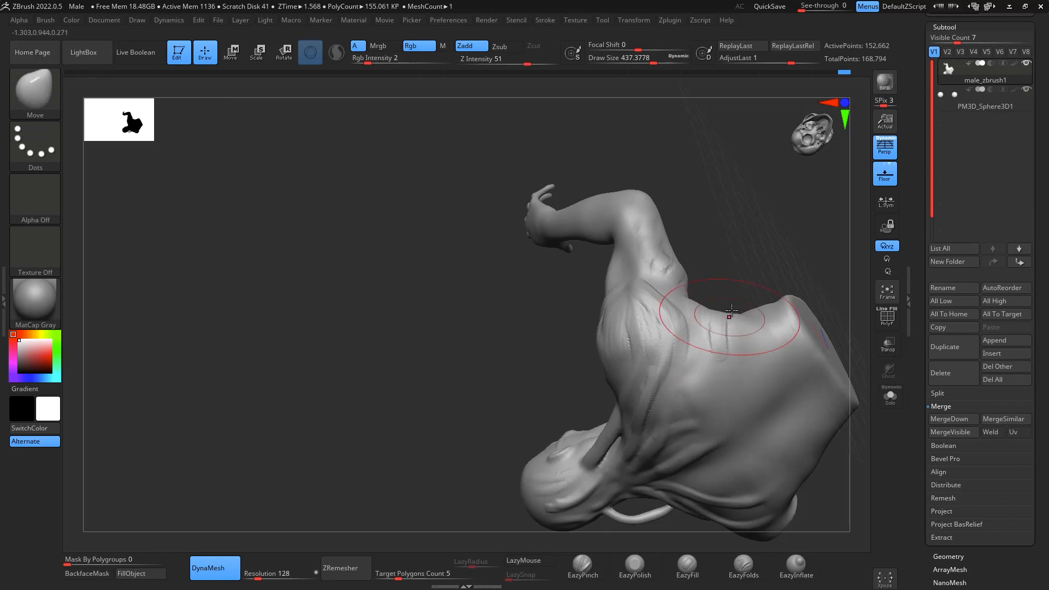
{"action": "key", "text": "w"}
{"action": "key", "text": "q"}
{"action": "left_click_drag", "start_coordinate": [762, 256], "coordinate": [767, 283]}
- Build up muscle strands along the flank below the raised arm with ClayBuildup at draw size about 163
{"action": "key", "text": "b"}
{"action": "key", "text": "c"}
{"action": "key", "text": "b"}
{"action": "key", "text": "space"}
{"action": "left_click_drag", "start_coordinate": [735, 335], "coordinate": [705, 334]}
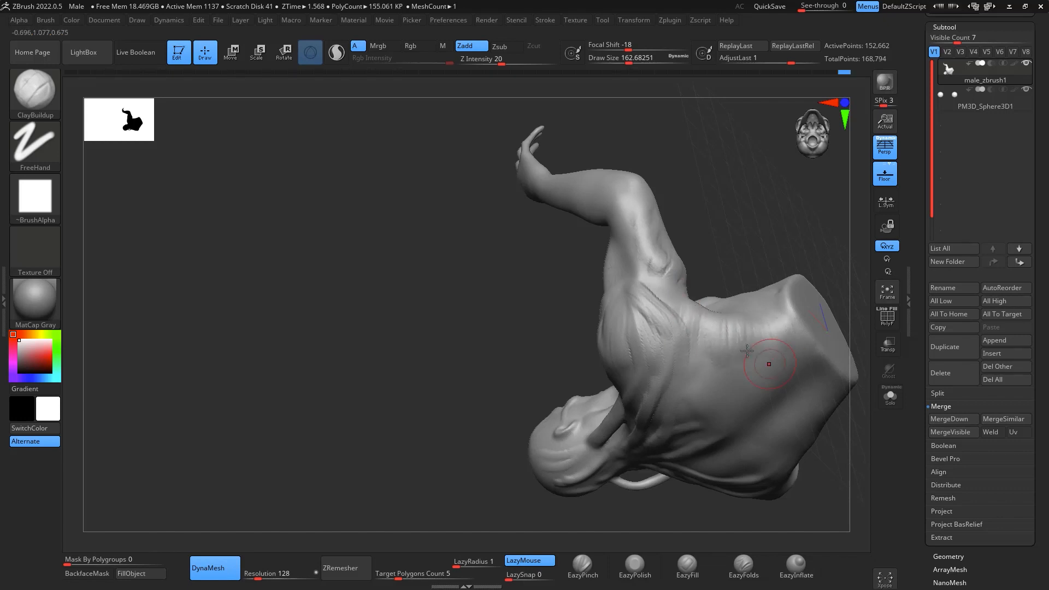
- Build up the front of the raised arm's armpit where it meets the chest, and smooth it
{"action": "mouse_move", "coordinate": [791, 160]}
{"action": "left_mouse_down"}
{"action": "mouse_move", "coordinate": [810, 263]}
{"action": "mouse_move", "coordinate": [831, 243]}
{"action": "mouse_move", "coordinate": [801, 411]}
{"action": "mouse_move", "coordinate": [776, 385]}
{"action": "mouse_move", "coordinate": [726, 367]}
{"action": "mouse_move", "coordinate": [762, 378]}
{"action": "mouse_move", "coordinate": [825, 339]}
{"action": "mouse_move", "coordinate": [814, 306]}
{"action": "mouse_move", "coordinate": [801, 449]}
{"action": "mouse_move", "coordinate": [822, 499]}
{"action": "left_mouse_up"}
{"action": "left_click_drag", "start_coordinate": [794, 223], "coordinate": [777, 269]}
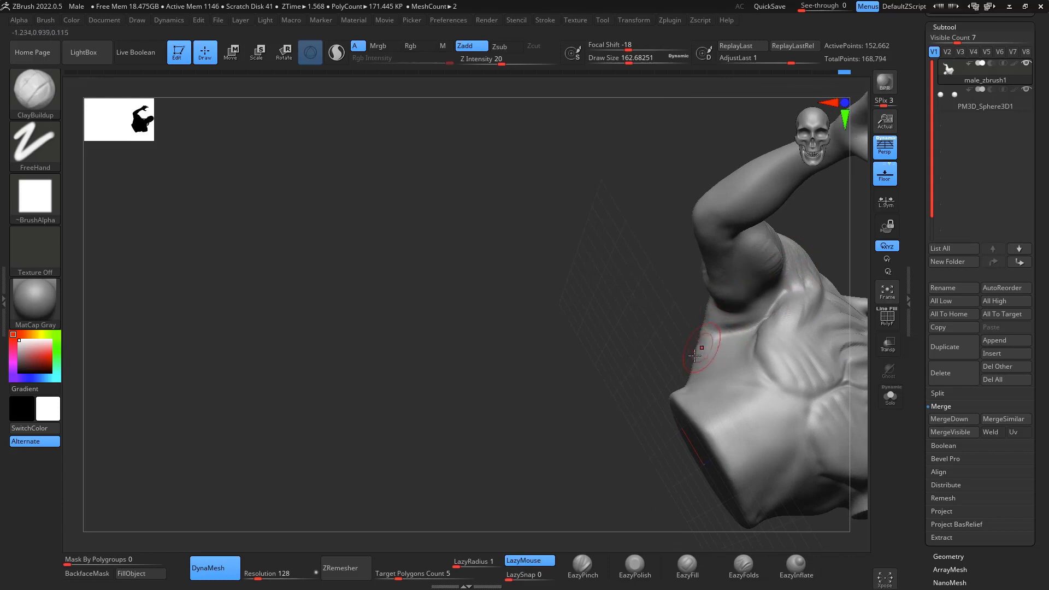
{"action": "right_click_drag", "start_coordinate": [789, 254], "coordinate": [811, 245]}
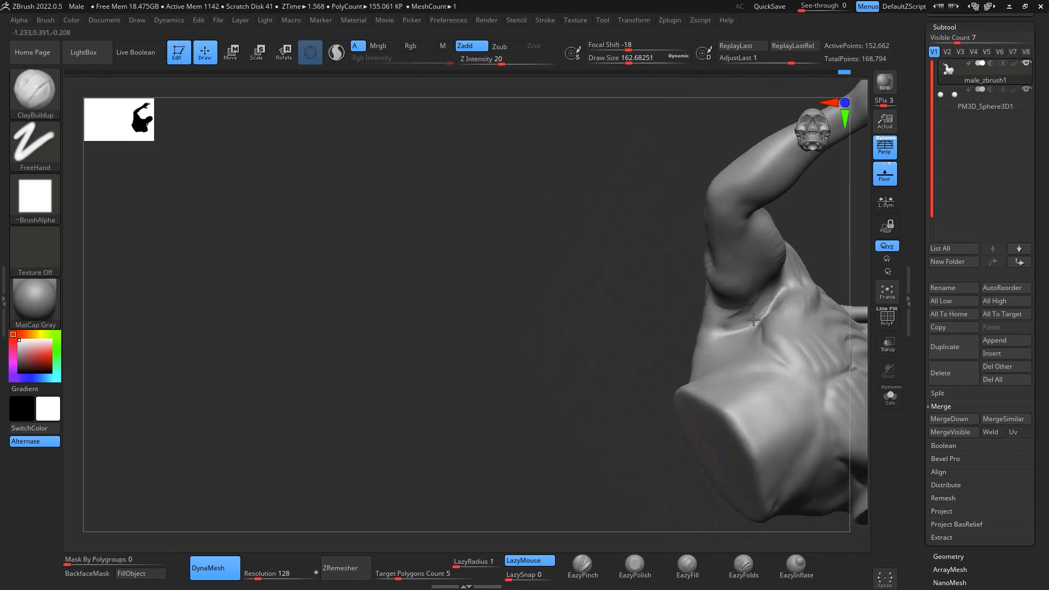
{"action": "key", "text": "shift"}
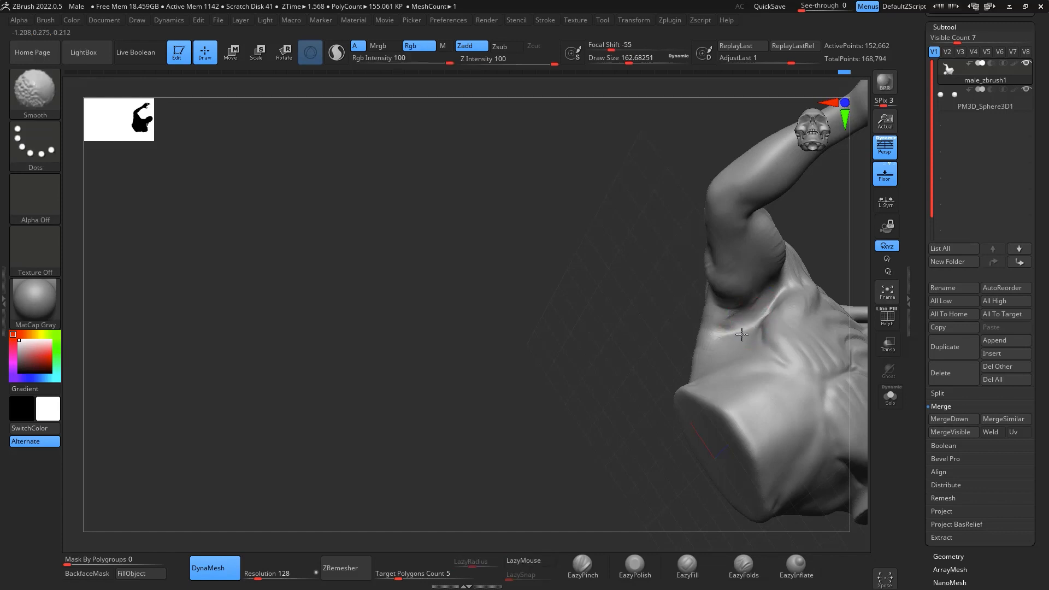
{"action": "left_click_drag", "start_coordinate": [742, 305], "coordinate": [784, 269], "text": "shift"}
{"action": "mouse_move", "coordinate": [844, 232]}
{"action": "left_mouse_down"}
{"action": "mouse_move", "coordinate": [825, 249]}
{"action": "mouse_move", "coordinate": [827, 206]}
{"action": "mouse_move", "coordinate": [824, 229]}
{"action": "left_mouse_up"}
- Adjust the torso and armpit shape beneath the raised arm with the Move brush at draw size about 559
{"action": "key", "text": "b"}
{"action": "key", "text": "m"}
{"action": "key", "text": "v"}
{"action": "key", "text": "space"}
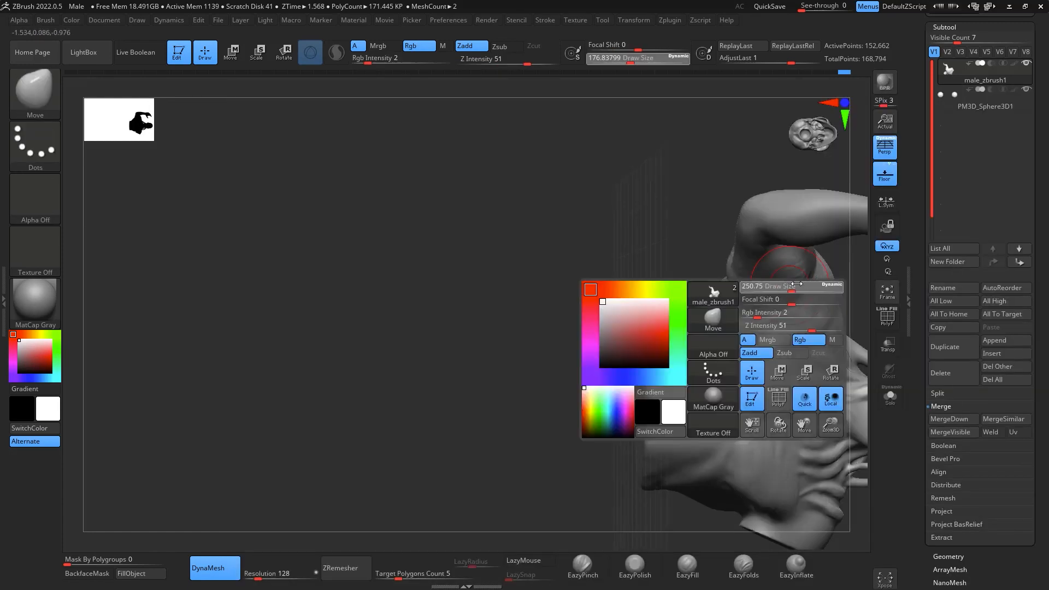
{"action": "left_click_drag", "start_coordinate": [789, 286], "coordinate": [815, 285]}
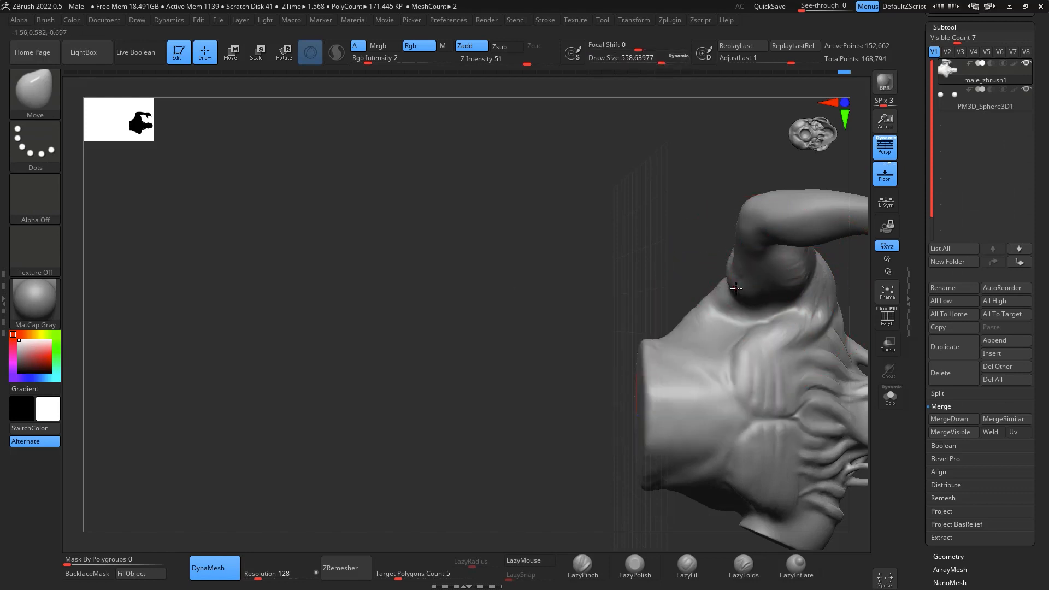
{"action": "left_click_drag", "start_coordinate": [762, 347], "coordinate": [744, 298]}
{"action": "left_click_drag", "start_coordinate": [714, 173], "coordinate": [711, 188], "text": "shift"}
{"action": "mouse_move", "coordinate": [817, 523]}
{"action": "left_mouse_down"}
{"action": "mouse_move", "coordinate": [853, 500]}
{"action": "mouse_move", "coordinate": [686, 463]}
{"action": "mouse_move", "coordinate": [715, 484]}
{"action": "mouse_move", "coordinate": [680, 503]}
{"action": "mouse_move", "coordinate": [687, 517]}
{"action": "left_mouse_up"}
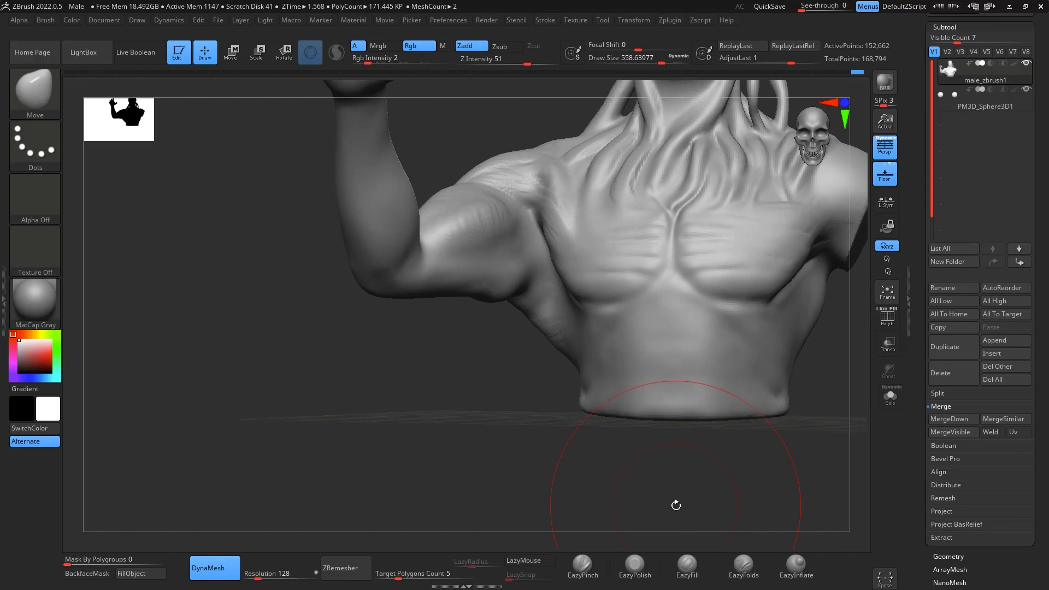
- Mask the raised arm and build up the armpit area beside it with ClayBuildup at draw size about 299
{"action": "left_click_drag", "start_coordinate": [753, 479], "coordinate": [738, 481]}
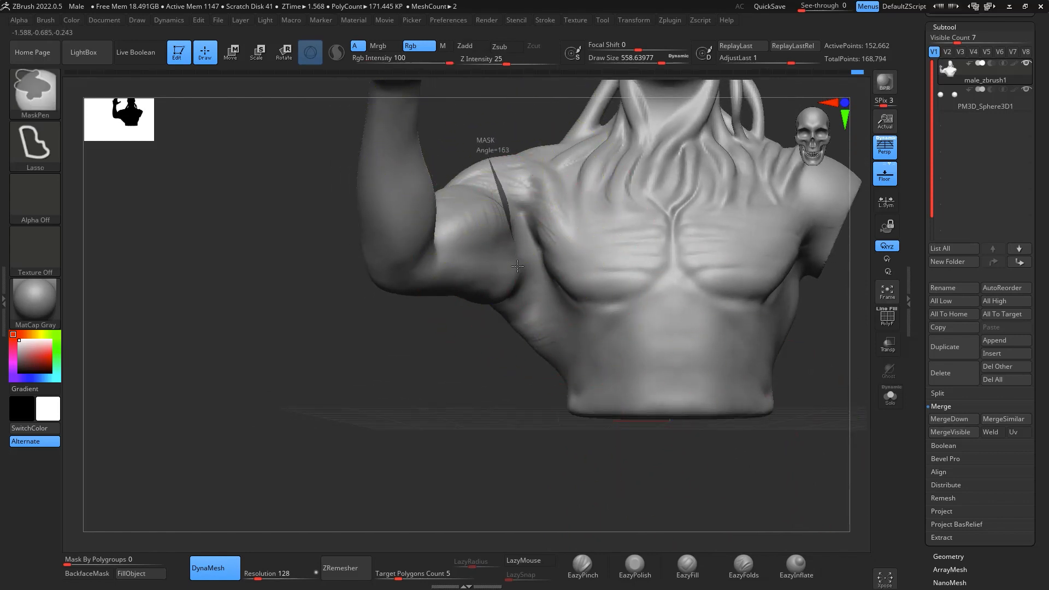
{"action": "mouse_move", "coordinate": [518, 266]}
{"action": "left_mouse_down", "text": "ctrl"}
{"action": "mouse_move", "coordinate": [328, 432]}
{"action": "mouse_move", "coordinate": [187, 176]}
{"action": "left_mouse_up", "text": "ctrl"}
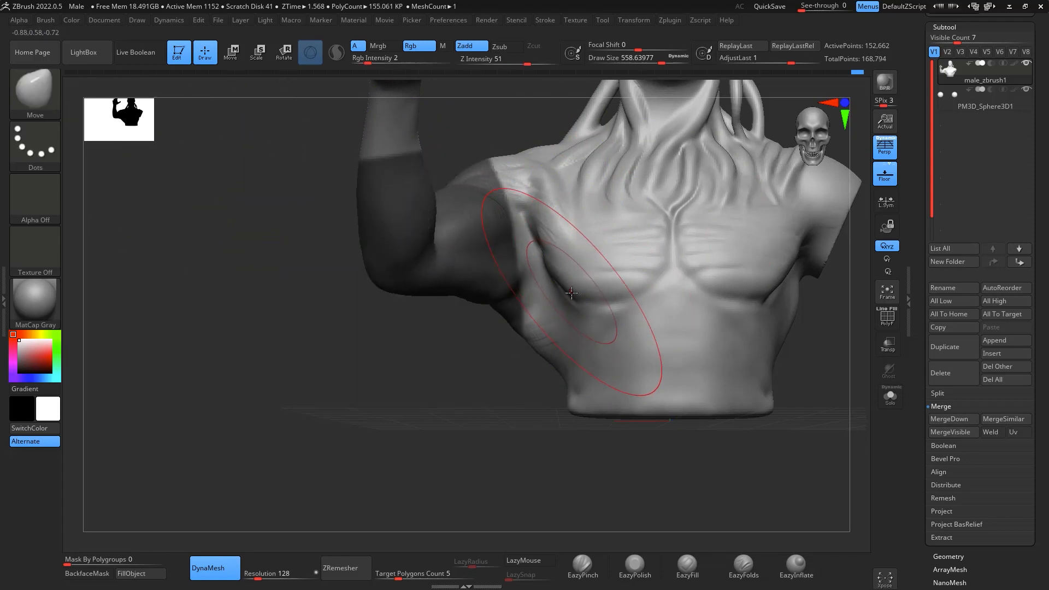
{"action": "key", "text": "b"}
{"action": "key", "text": "c"}
{"action": "key", "text": "b"}
{"action": "key", "text": "space"}
{"action": "mouse_move", "coordinate": [574, 294]}
{"action": "left_mouse_down"}
{"action": "mouse_move", "coordinate": [552, 294]}
{"action": "mouse_move", "coordinate": [520, 228]}
{"action": "left_mouse_up"}
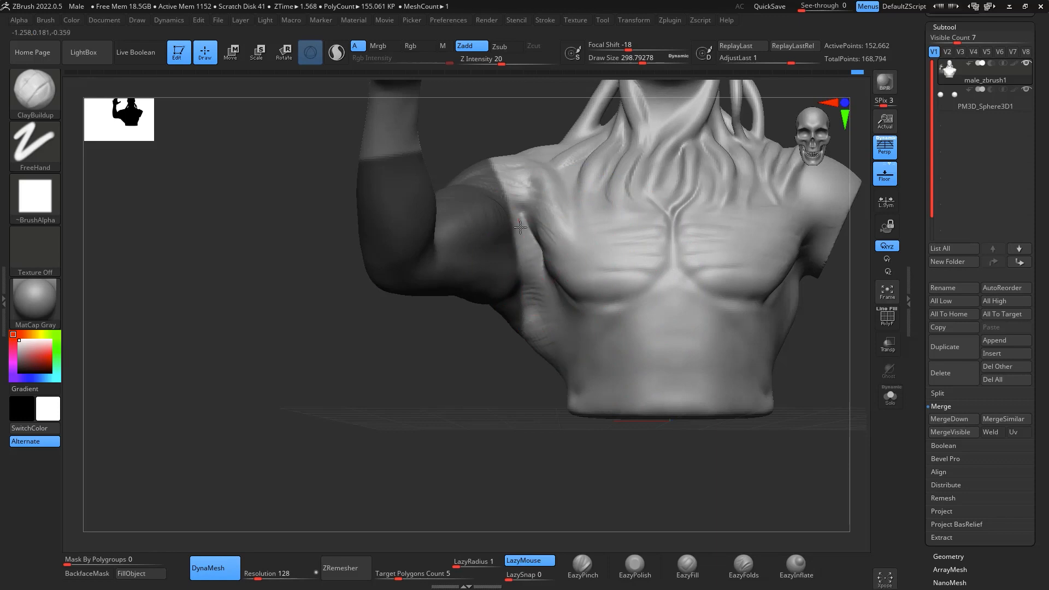
{"action": "mouse_move", "coordinate": [551, 299]}
{"action": "left_mouse_down"}
{"action": "mouse_move", "coordinate": [531, 251]}
{"action": "mouse_move", "coordinate": [553, 321]}
{"action": "left_mouse_up"}
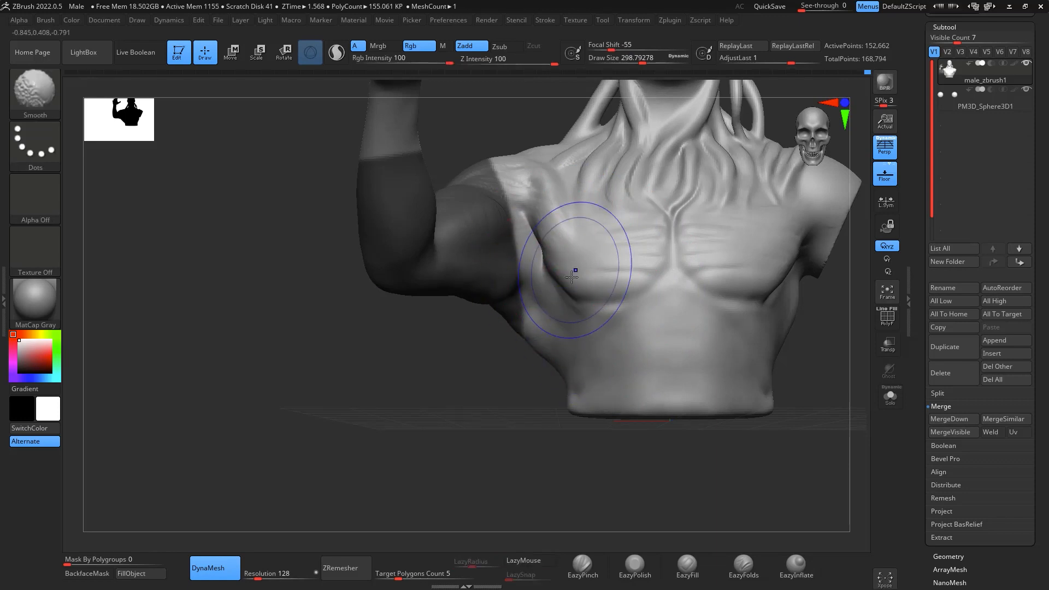
- Build up the outer edge of the chest muscle beside the masked arm at draw size about 234 and smooth it
{"action": "key", "text": "space"}
{"action": "left_click_drag", "start_coordinate": [551, 252], "coordinate": [546, 252]}
{"action": "left_click_drag", "start_coordinate": [817, 377], "coordinate": [856, 377]}
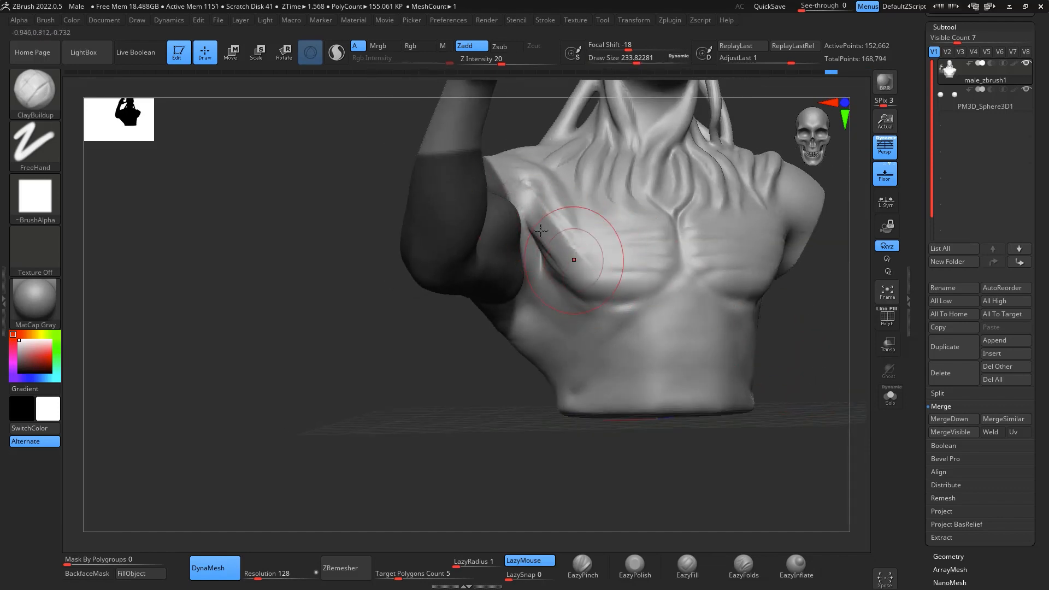
{"action": "key", "text": "shift"}
{"action": "left_click_drag", "start_coordinate": [591, 280], "coordinate": [572, 263], "text": "shift"}
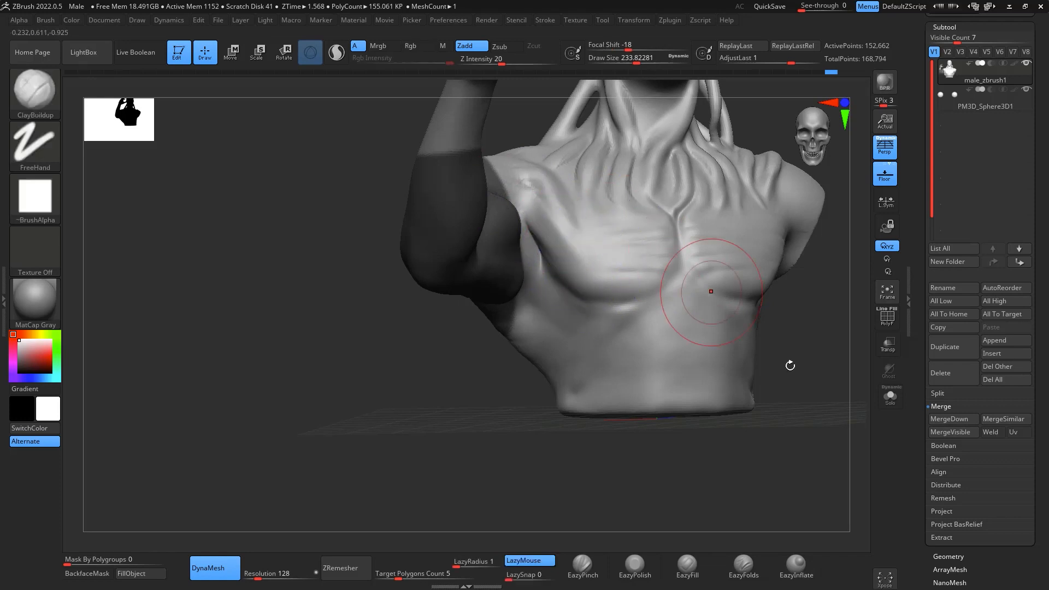
- Clear the mask from the raised arm
{"action": "left_click_drag", "start_coordinate": [789, 365], "coordinate": [829, 492], "text": "shift"}
{"action": "mouse_move", "coordinate": [584, 251]}
{"action": "left_mouse_down", "text": "shift"}
{"action": "mouse_move", "coordinate": [504, 168]}
{"action": "mouse_move", "coordinate": [678, 284]}
{"action": "left_mouse_up", "text": "shift"}
{"action": "mouse_move", "coordinate": [834, 474]}
{"action": "left_mouse_down", "text": "alt"}
{"action": "mouse_move", "coordinate": [745, 506]}
{"action": "mouse_move", "coordinate": [711, 482]}
{"action": "mouse_move", "coordinate": [705, 424]}
{"action": "mouse_move", "coordinate": [738, 450]}
{"action": "mouse_move", "coordinate": [765, 367]}
{"action": "mouse_move", "coordinate": [765, 438]}
{"action": "mouse_move", "coordinate": [752, 459]}
{"action": "mouse_move", "coordinate": [733, 452]}
{"action": "mouse_move", "coordinate": [745, 375]}
{"action": "mouse_move", "coordinate": [785, 375]}
{"action": "left_mouse_up", "text": "alt"}
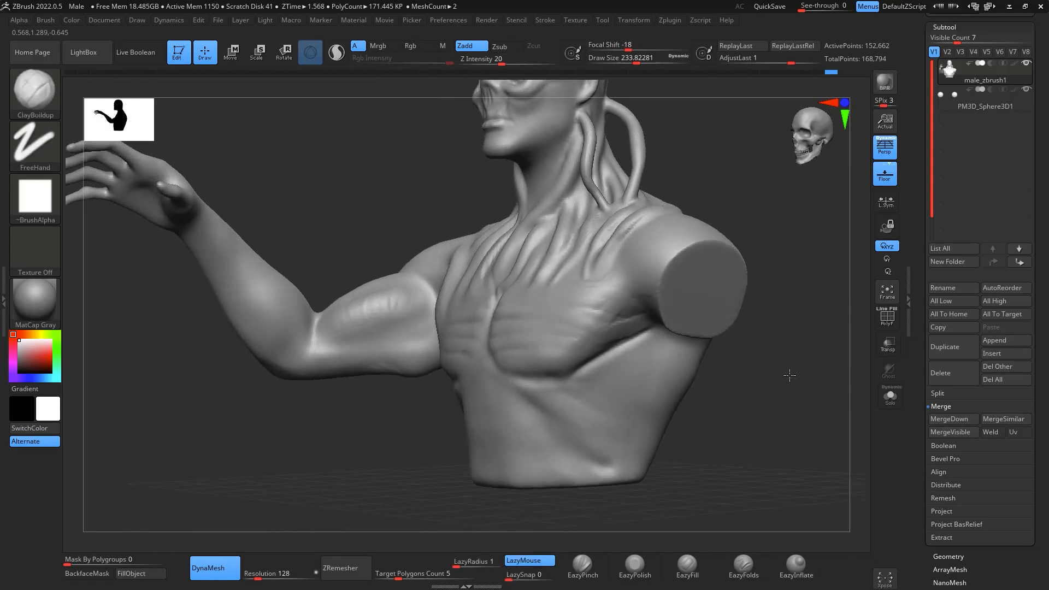
- Reshape the raised arm's upper arm near the elbow with the Move brush at draw size about 372
{"action": "key", "text": "b"}
{"action": "key", "text": "m"}
{"action": "key", "text": "v"}
{"action": "key", "text": "space"}
{"action": "left_click_drag", "start_coordinate": [441, 277], "coordinate": [459, 277]}
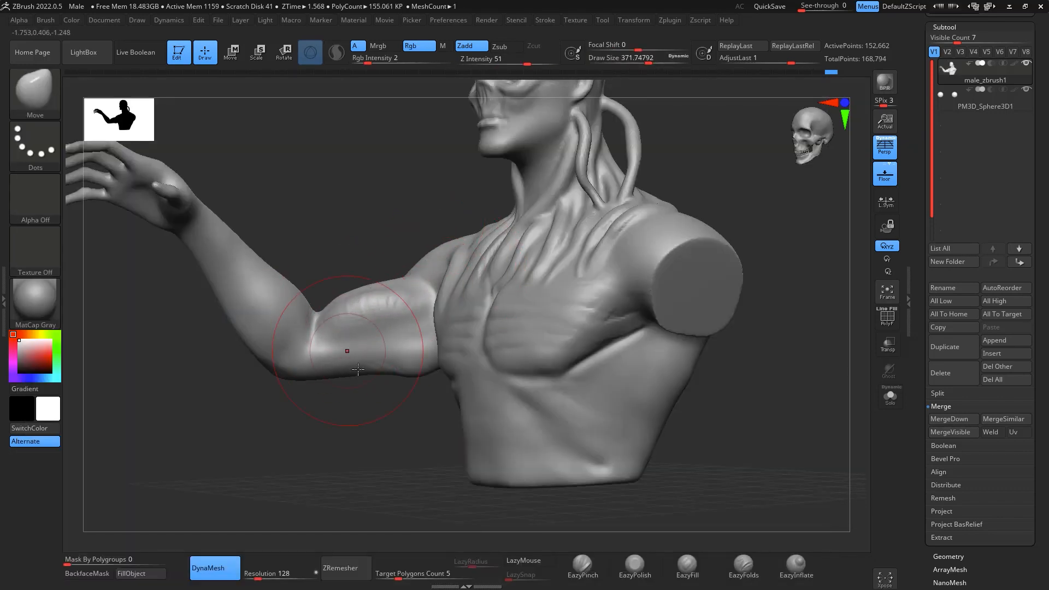
{"action": "mouse_move", "coordinate": [754, 404]}
{"action": "left_mouse_down"}
{"action": "mouse_move", "coordinate": [851, 424]}
{"action": "mouse_move", "coordinate": [827, 444]}
{"action": "mouse_move", "coordinate": [756, 402]}
{"action": "mouse_move", "coordinate": [700, 420]}
{"action": "mouse_move", "coordinate": [752, 383]}
{"action": "mouse_move", "coordinate": [789, 332]}
{"action": "mouse_move", "coordinate": [766, 333]}
{"action": "mouse_move", "coordinate": [808, 423]}
{"action": "mouse_move", "coordinate": [797, 461]}
{"action": "mouse_move", "coordinate": [815, 328]}
{"action": "mouse_move", "coordinate": [778, 398]}
{"action": "mouse_move", "coordinate": [761, 388]}
{"action": "mouse_move", "coordinate": [799, 347]}
{"action": "mouse_move", "coordinate": [728, 328]}
{"action": "left_mouse_up"}
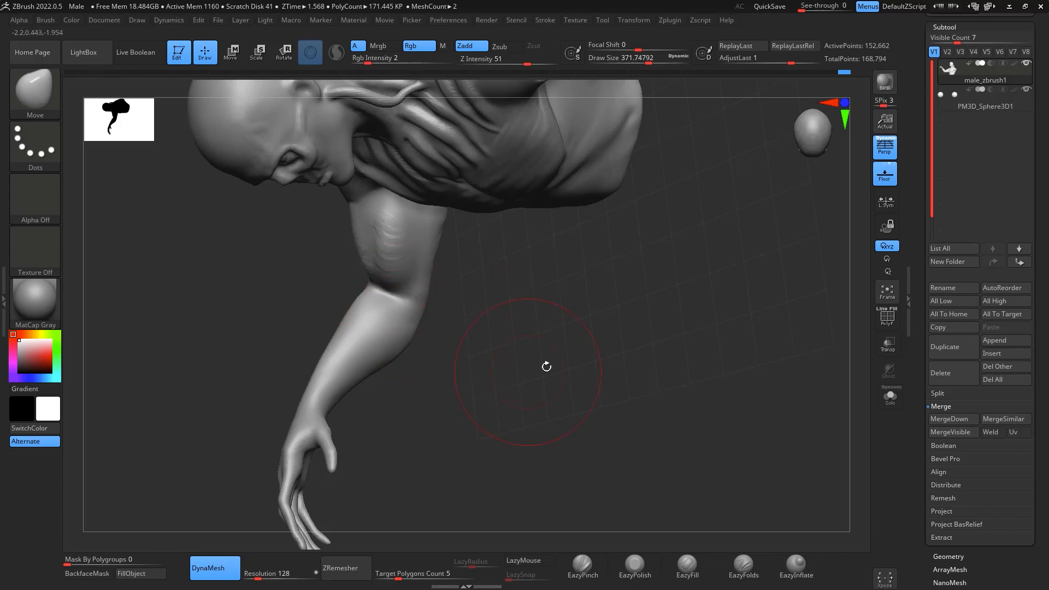
- Mask the raised arm's upper arm down to the elbow crease, leaving the forearm unmasked
{"action": "mouse_move", "coordinate": [547, 366]}
{"action": "left_mouse_down"}
{"action": "mouse_move", "coordinate": [728, 304]}
{"action": "mouse_move", "coordinate": [799, 302]}
{"action": "mouse_move", "coordinate": [731, 350]}
{"action": "left_mouse_up"}
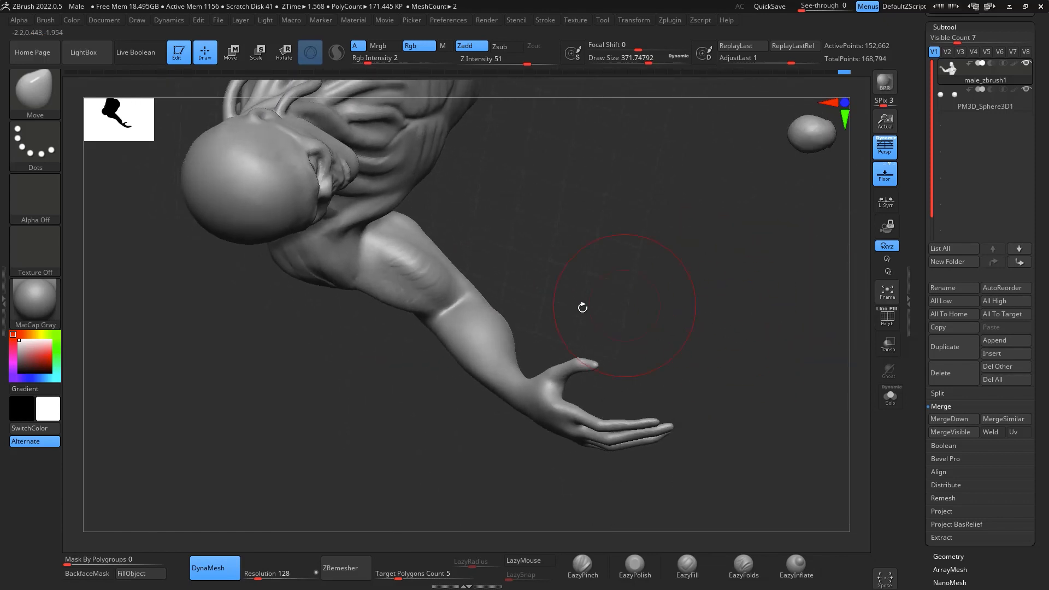
{"action": "mouse_move", "coordinate": [394, 347]}
{"action": "left_mouse_down", "text": "ctrl"}
{"action": "mouse_move", "coordinate": [513, 227]}
{"action": "mouse_move", "coordinate": [466, 220]}
{"action": "left_mouse_up", "text": "ctrl"}
{"action": "key", "text": "ctrl+z"}
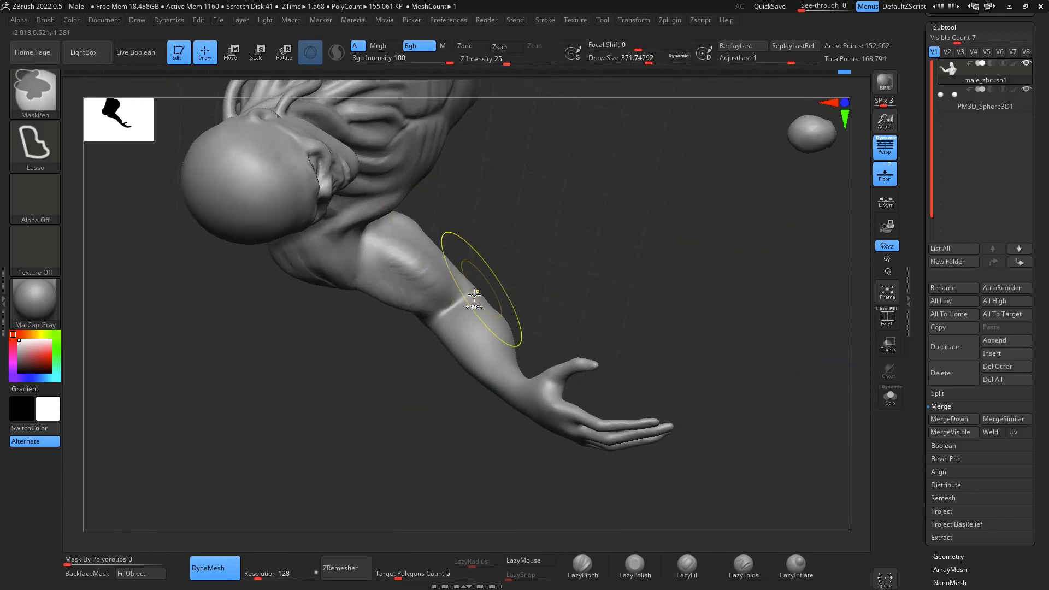
{"action": "mouse_move", "coordinate": [438, 298]}
{"action": "left_mouse_down", "text": "ctrl"}
{"action": "mouse_move", "coordinate": [325, 289]}
{"action": "mouse_move", "coordinate": [464, 208]}
{"action": "left_mouse_up", "text": "ctrl"}
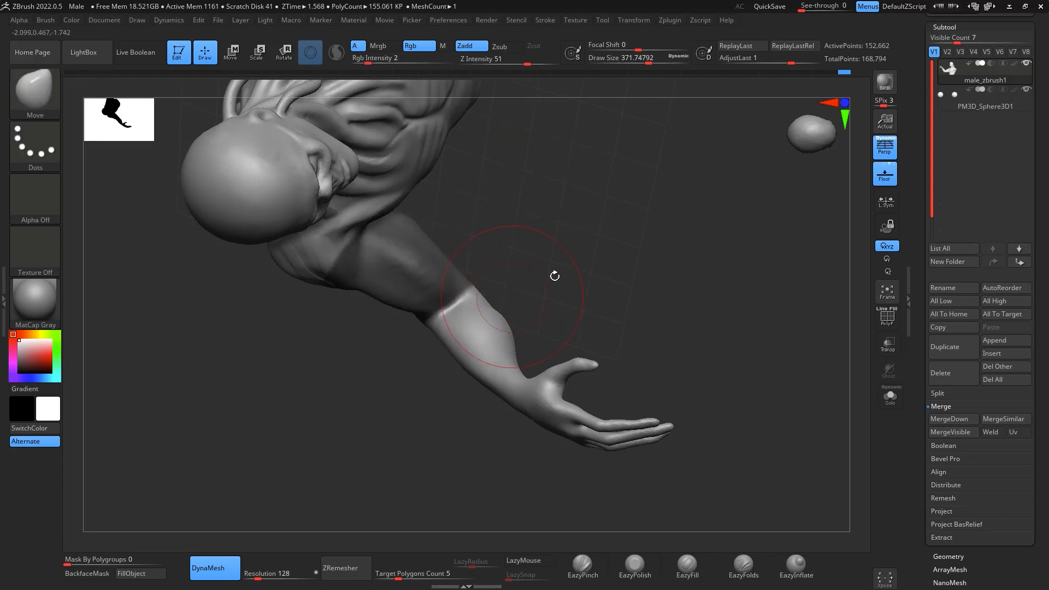
- Inflate the upper forearm below the elbow with EazyInflate at draw size about 430 and smooth it
{"action": "left_click_drag", "start_coordinate": [555, 276], "coordinate": [627, 271]}
{"action": "left_click", "coordinate": [803, 578]}
{"action": "key", "text": "space"}
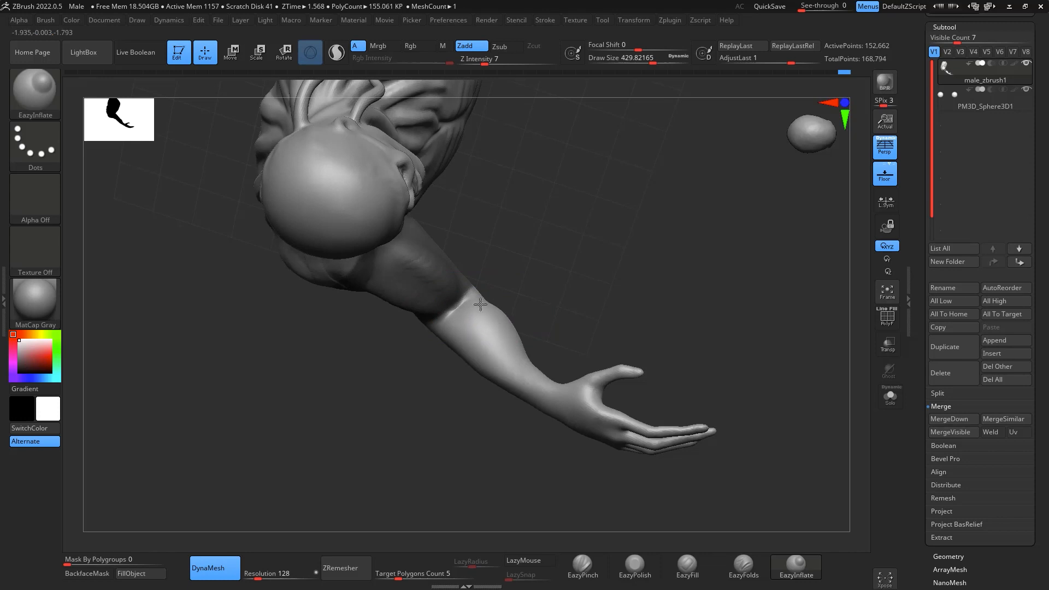
{"action": "mouse_move", "coordinate": [616, 256]}
{"action": "left_mouse_down"}
{"action": "mouse_move", "coordinate": [598, 309]}
{"action": "mouse_move", "coordinate": [757, 328]}
{"action": "left_mouse_up"}
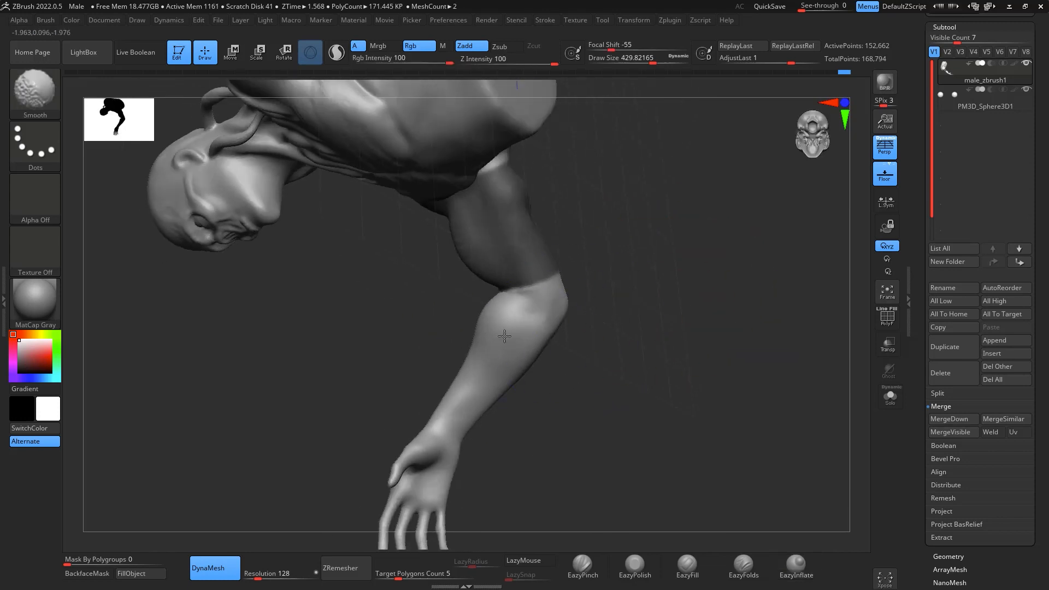
- Smooth the raised arm's inflated forearm, clear the upper-arm mask and soften the ridge at the elbow crease
{"action": "left_click_drag", "start_coordinate": [476, 362], "coordinate": [462, 392]}
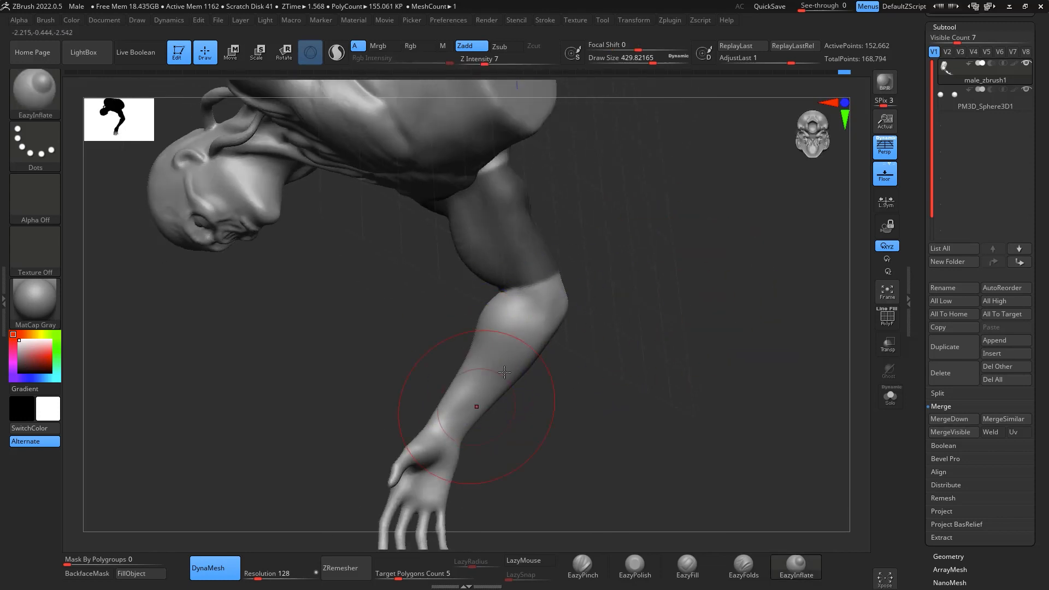
{"action": "left_click_drag", "start_coordinate": [653, 301], "coordinate": [704, 338]}
{"action": "left_click_drag", "start_coordinate": [704, 338], "coordinate": [675, 337], "text": "ctrl"}
{"action": "left_click_drag", "start_coordinate": [484, 305], "coordinate": [487, 296], "text": "shift"}
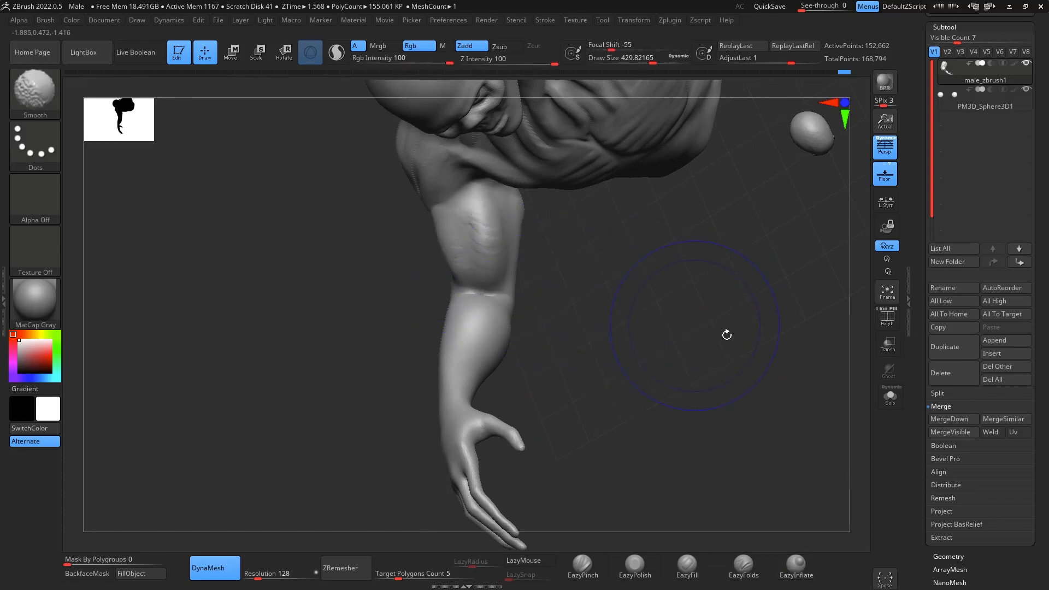
- Carve the inner elbow crease of the raised arm with the DamStandard brush at draw size about 104
{"action": "mouse_move", "coordinate": [727, 334]}
{"action": "left_mouse_down"}
{"action": "mouse_move", "coordinate": [813, 284]}
{"action": "mouse_move", "coordinate": [811, 382]}
{"action": "mouse_move", "coordinate": [767, 388]}
{"action": "mouse_move", "coordinate": [782, 361]}
{"action": "left_mouse_up"}
{"action": "key", "text": "b"}
{"action": "key", "text": "d"}
{"action": "key", "text": "s"}
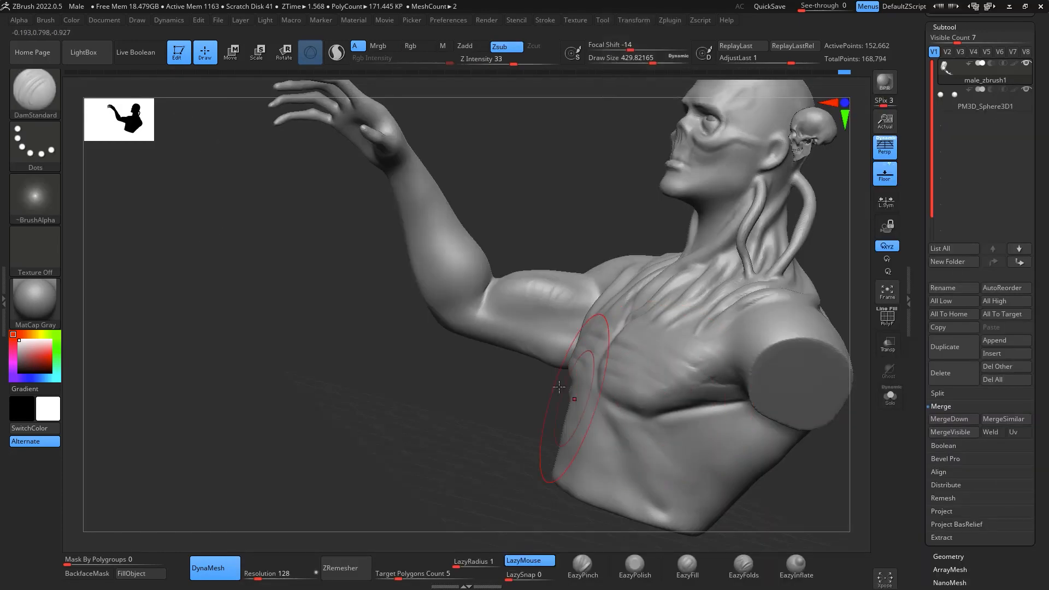
{"action": "key", "text": "space"}
{"action": "left_click_drag", "start_coordinate": [551, 384], "coordinate": [522, 384]}
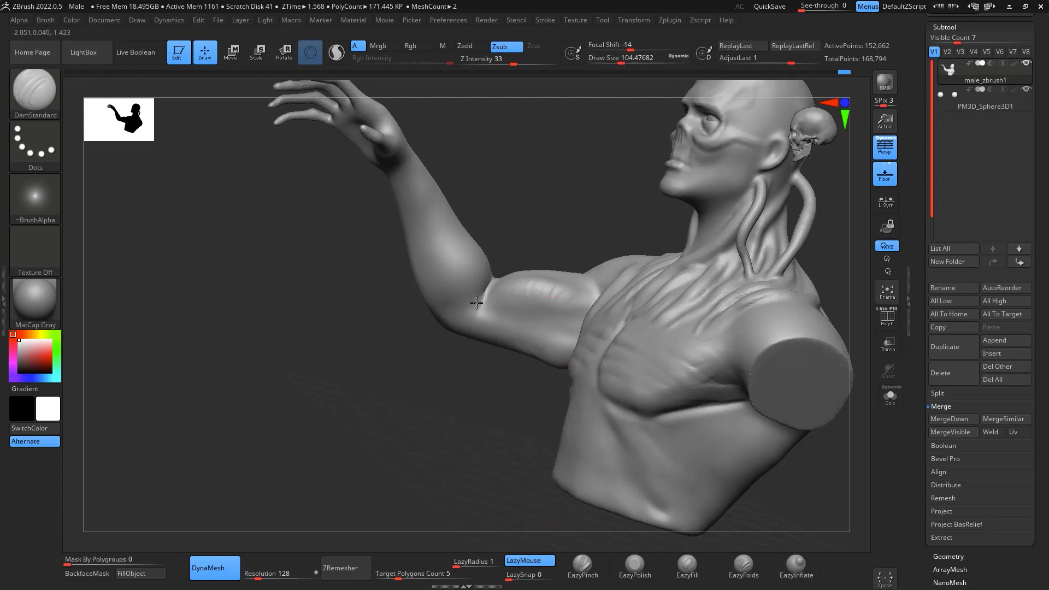
{"action": "left_click_drag", "start_coordinate": [469, 308], "coordinate": [488, 282]}
- Carve a crease with DamStandard where the raised arm's upper arm meets the armpit
{"action": "mouse_move", "coordinate": [495, 434]}
{"action": "left_mouse_down"}
{"action": "mouse_move", "coordinate": [805, 500]}
{"action": "mouse_move", "coordinate": [820, 428]}
{"action": "left_mouse_up"}
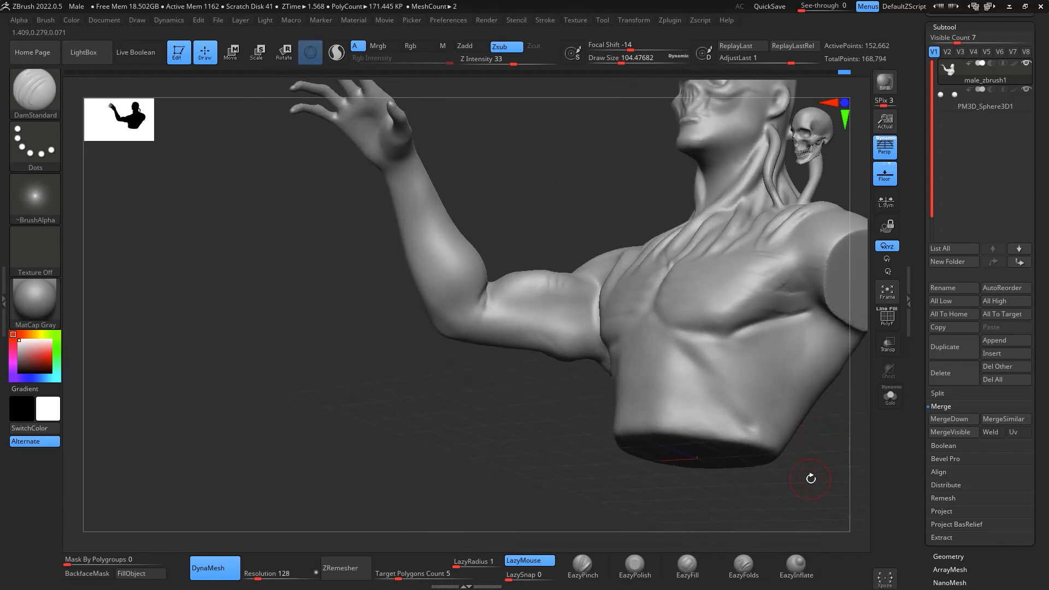
{"action": "mouse_move", "coordinate": [35, 197]}
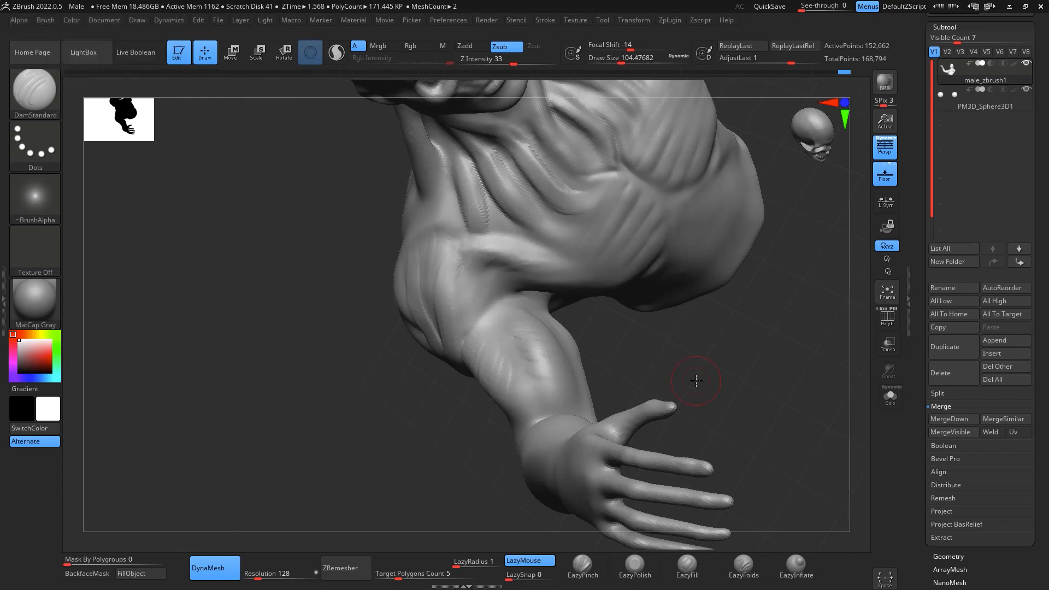
{"action": "left_click_drag", "start_coordinate": [756, 359], "coordinate": [690, 382]}
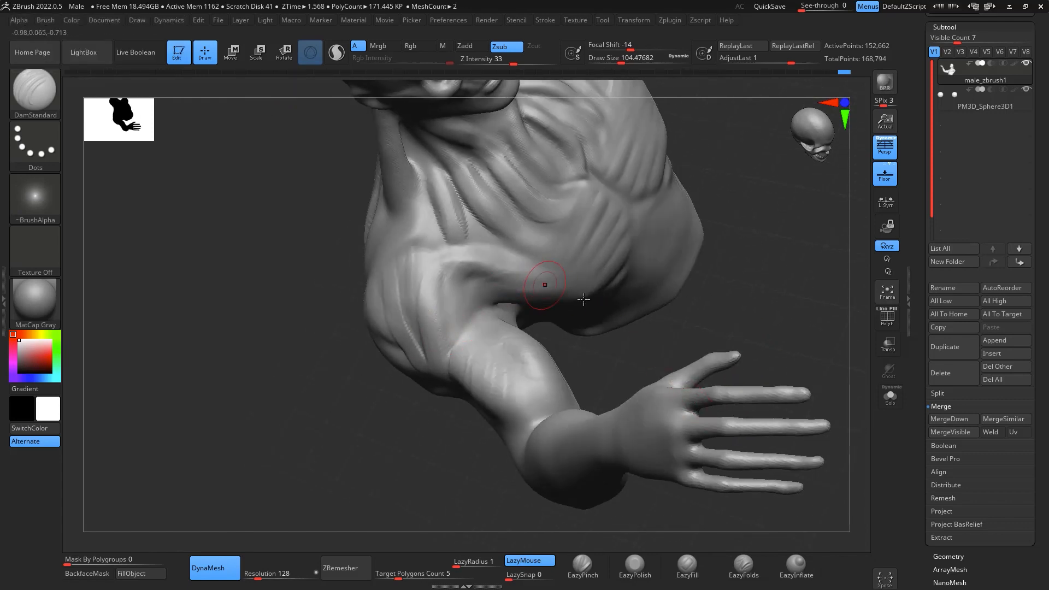
{"action": "left_click_drag", "start_coordinate": [584, 300], "coordinate": [551, 340]}
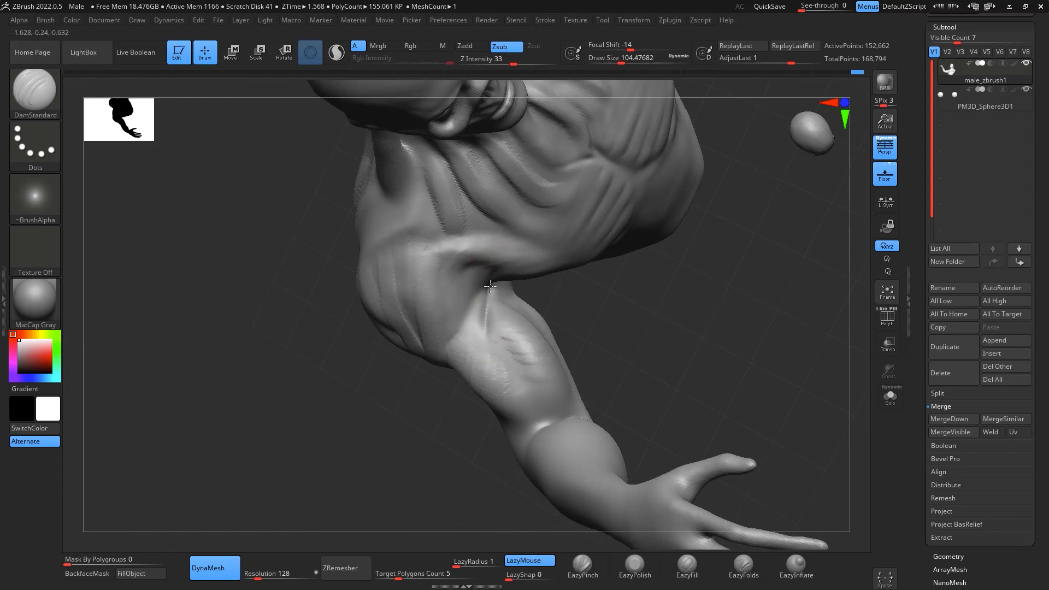
- Open the sculpting brush selection filtered to brushes starting with B
{"action": "key", "text": "b"}
{"action": "key", "text": "b"}
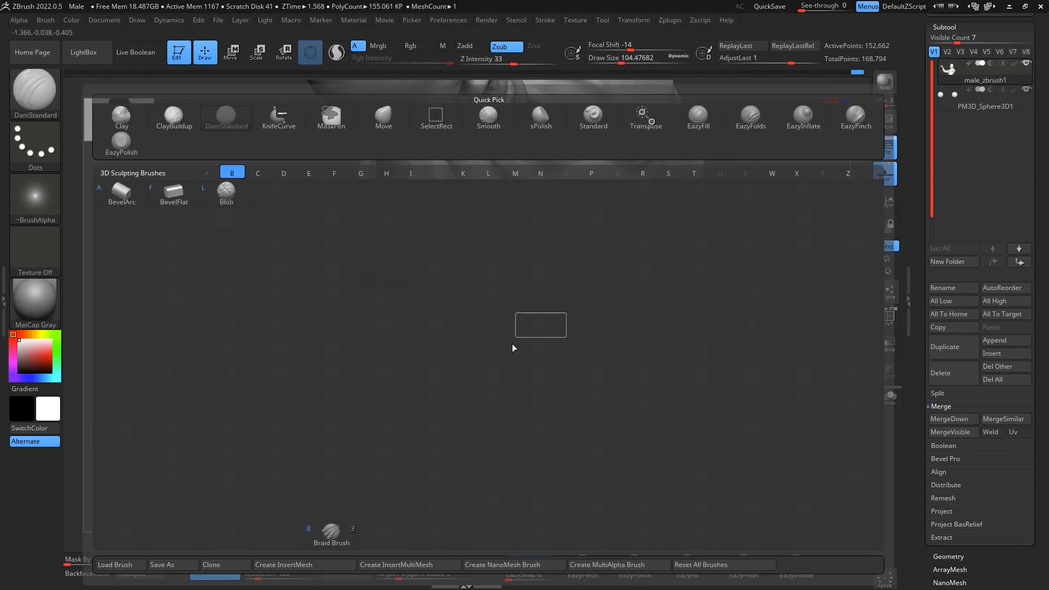
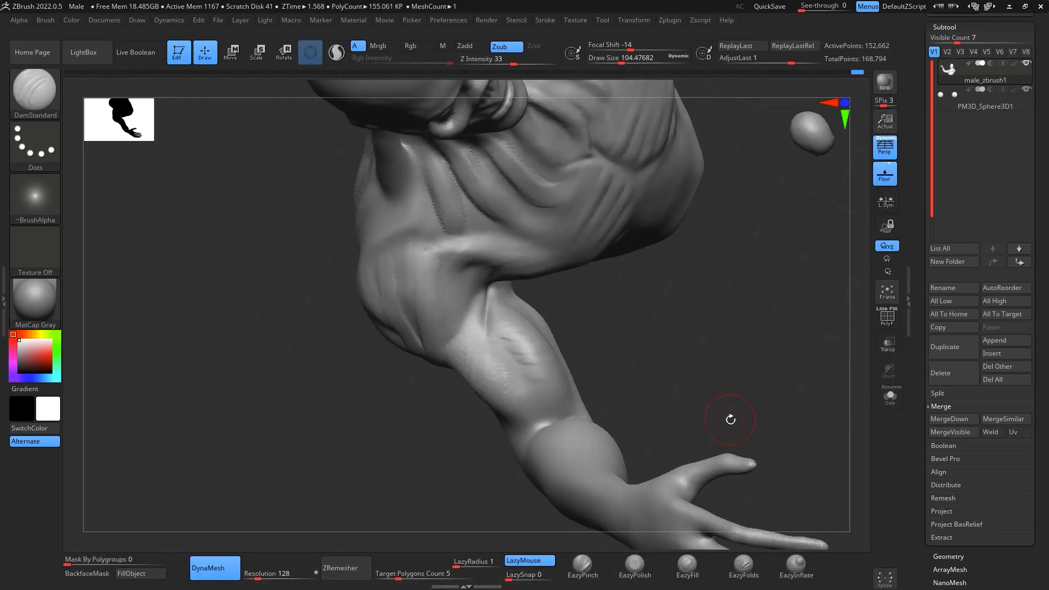
- Build up muscle strands around the raised arm's armpit with ClayBuildup at draw size about 116, then smooth the new clay
{"action": "key", "text": "b"}
{"action": "key", "text": "c"}
{"action": "key", "text": "b"}
{"action": "key", "text": "space"}
{"action": "left_click_drag", "start_coordinate": [621, 338], "coordinate": [625, 338]}
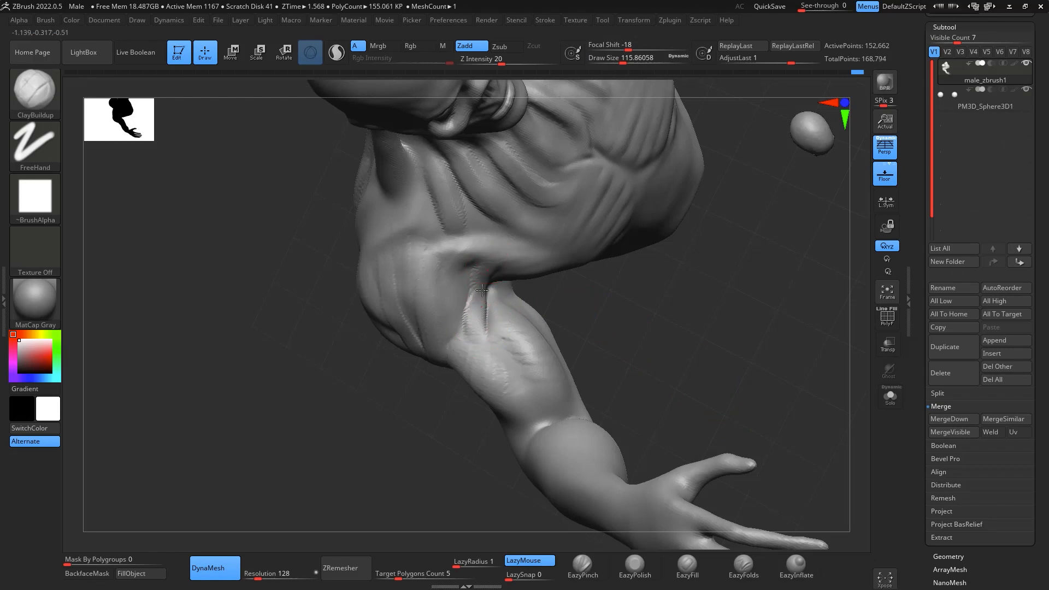
{"action": "left_click_drag", "start_coordinate": [509, 267], "coordinate": [488, 281]}
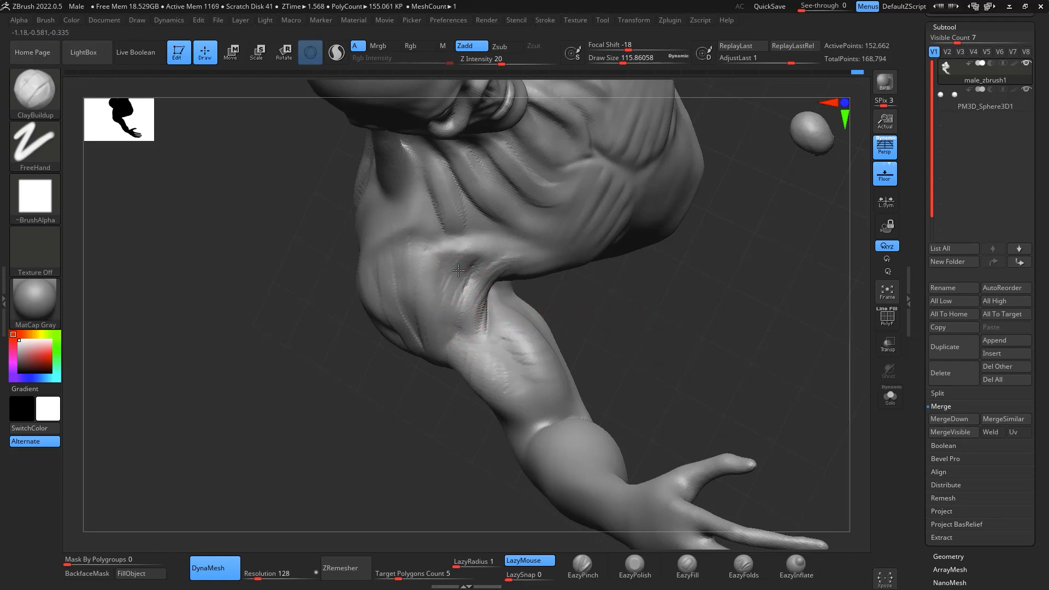
{"action": "left_click_drag", "start_coordinate": [456, 298], "coordinate": [453, 268]}
{"action": "left_click_drag", "start_coordinate": [689, 377], "coordinate": [662, 273]}
{"action": "mouse_move", "coordinate": [765, 465]}
{"action": "left_mouse_down"}
{"action": "mouse_move", "coordinate": [789, 499]}
{"action": "mouse_move", "coordinate": [771, 474]}
{"action": "left_mouse_up"}
{"action": "mouse_move", "coordinate": [462, 277]}
{"action": "left_mouse_down"}
{"action": "mouse_move", "coordinate": [424, 244]}
{"action": "mouse_move", "coordinate": [444, 344]}
{"action": "mouse_move", "coordinate": [423, 327]}
{"action": "left_mouse_up"}
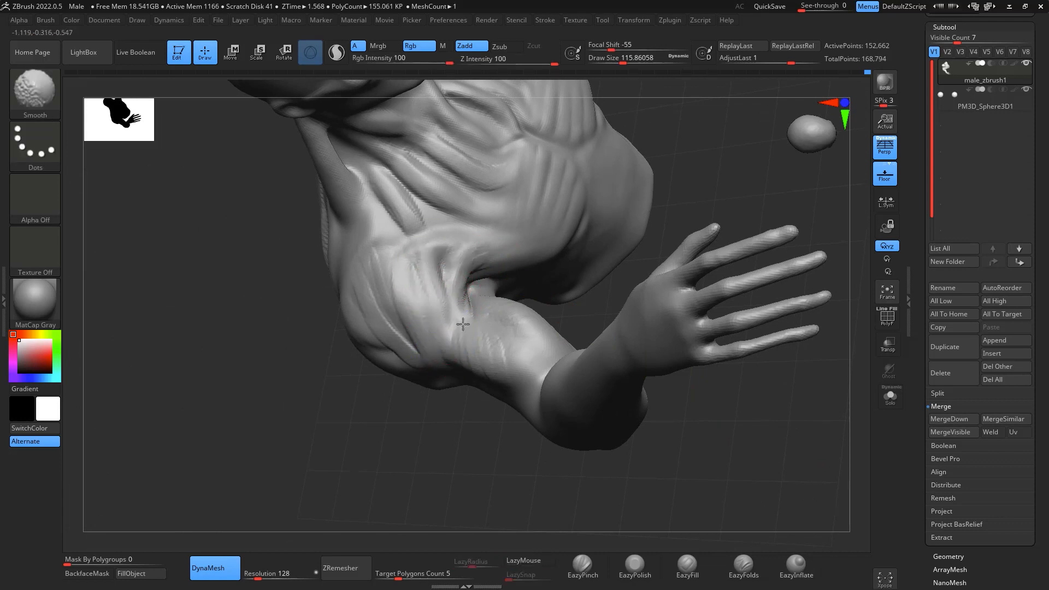
- Carve creases between the raised arm's shoulder and upper arm with the DamStandard brush at draw size about 116
{"action": "key", "text": "b"}
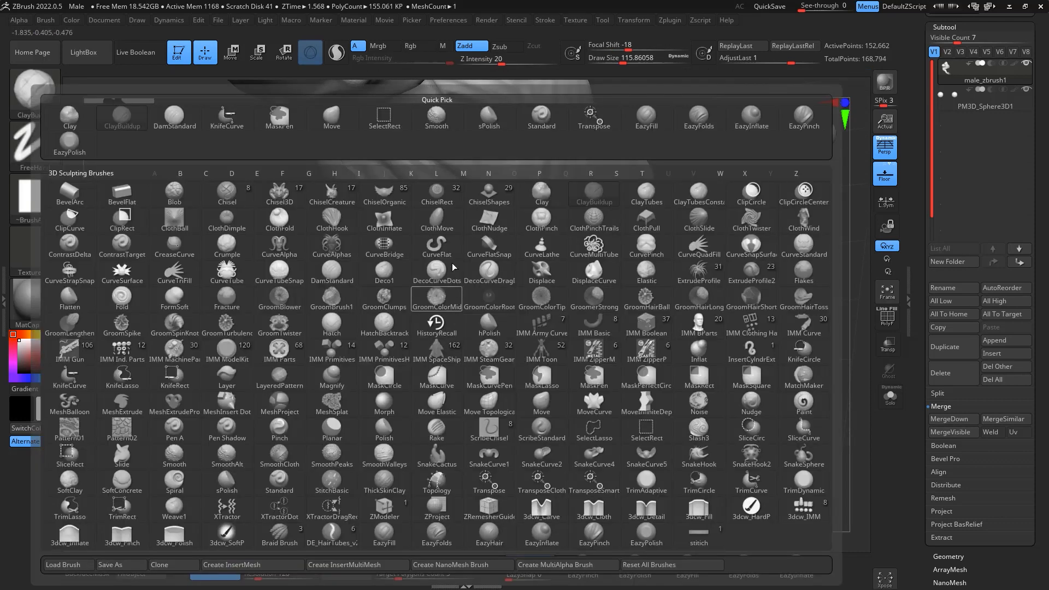
{"action": "key", "text": "d"}
{"action": "key", "text": "s"}
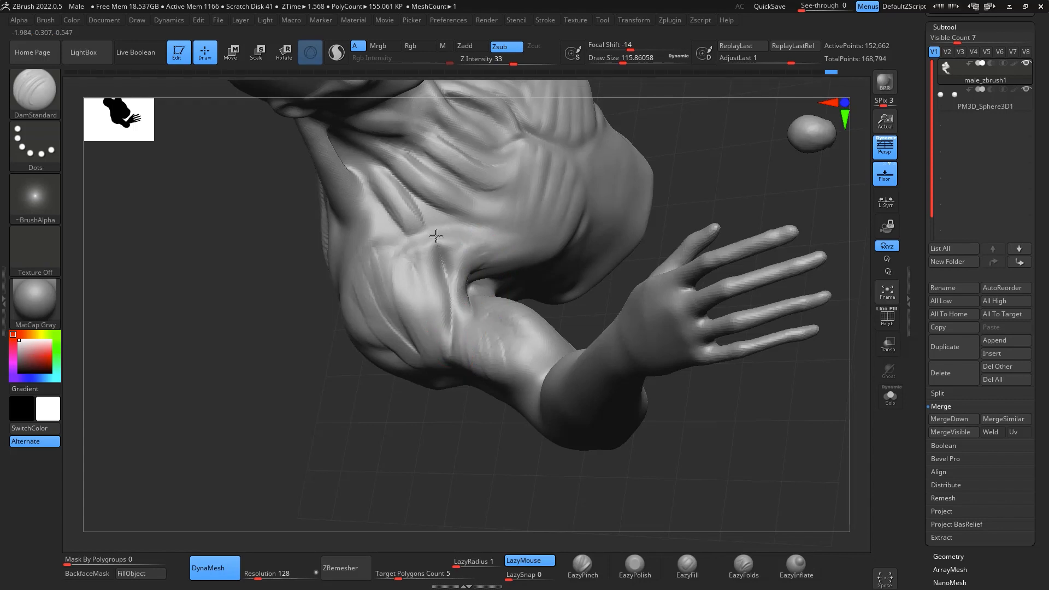
{"action": "left_click_drag", "start_coordinate": [782, 371], "coordinate": [799, 428]}
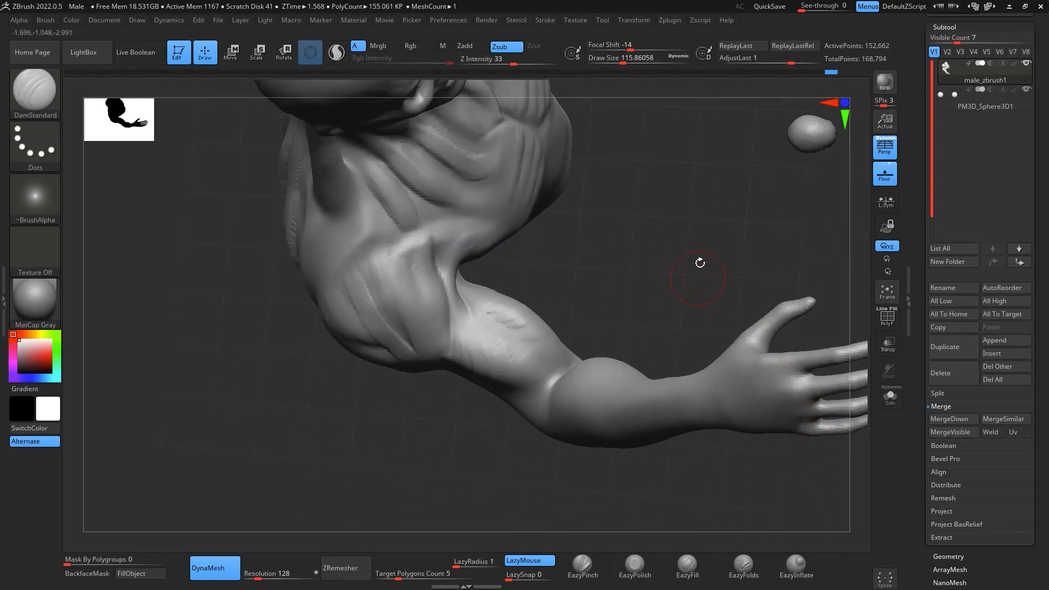
{"action": "left_click_drag", "start_coordinate": [700, 263], "coordinate": [561, 284]}
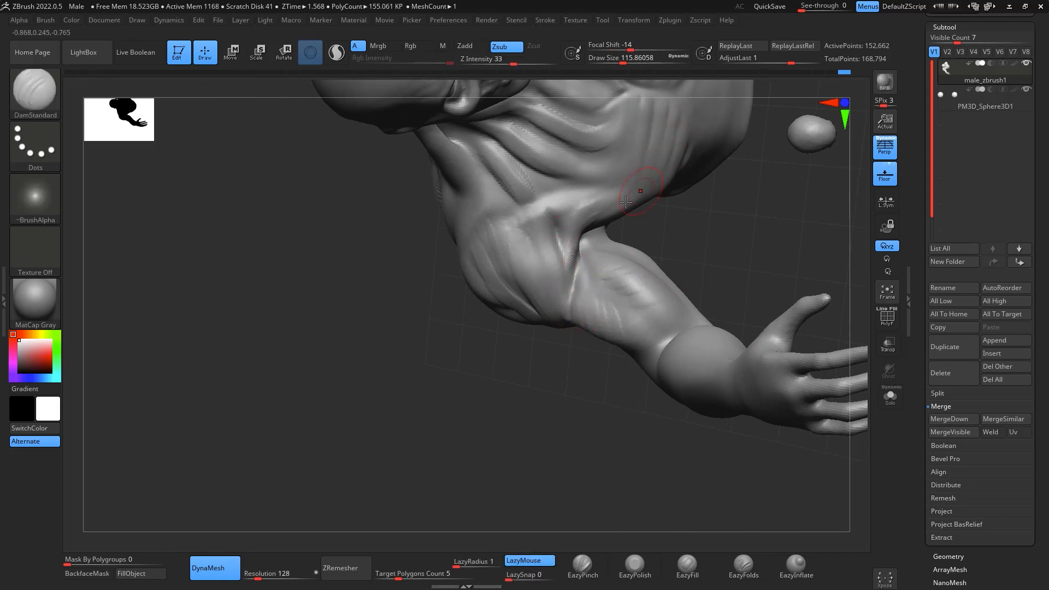
{"action": "mouse_move", "coordinate": [660, 222]}
{"action": "left_mouse_down"}
{"action": "mouse_move", "coordinate": [797, 228]}
{"action": "mouse_move", "coordinate": [774, 252]}
{"action": "mouse_move", "coordinate": [771, 286]}
{"action": "left_mouse_up"}
- Add muscle fibres across the armpit and front of the raised arm's shoulder with ClayBuildup at draw size about 145
{"action": "key", "text": "b"}
{"action": "key", "text": "c"}
{"action": "key", "text": "b"}
{"action": "key", "text": "space"}
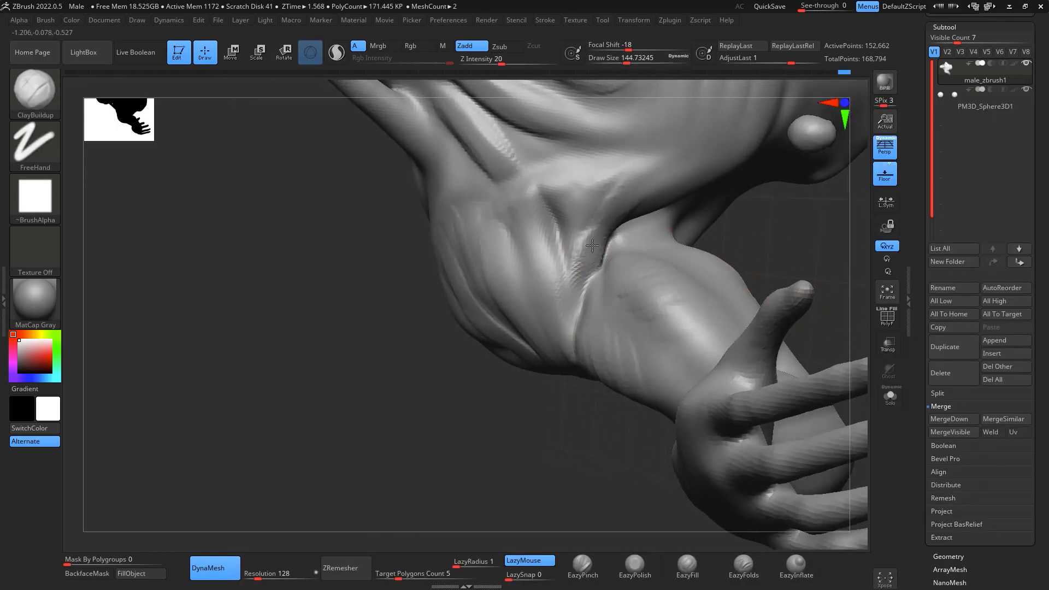
{"action": "left_click_drag", "start_coordinate": [592, 246], "coordinate": [594, 205]}
{"action": "mouse_move", "coordinate": [585, 273]}
{"action": "left_mouse_down"}
{"action": "mouse_move", "coordinate": [599, 202]}
{"action": "mouse_move", "coordinate": [594, 230]}
{"action": "left_mouse_up"}
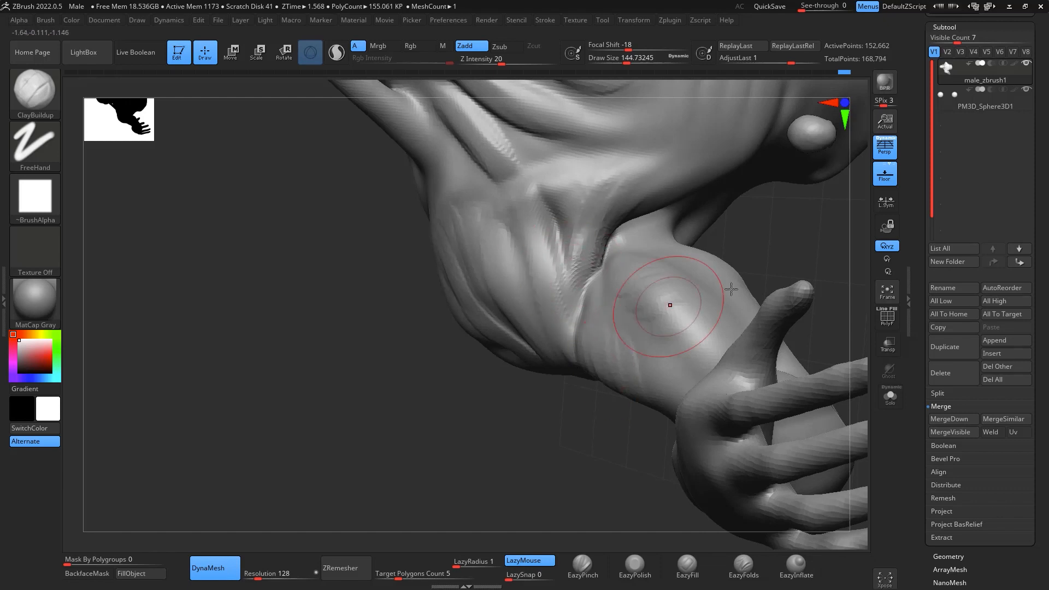
{"action": "right_click_drag", "start_coordinate": [731, 289], "coordinate": [831, 327]}
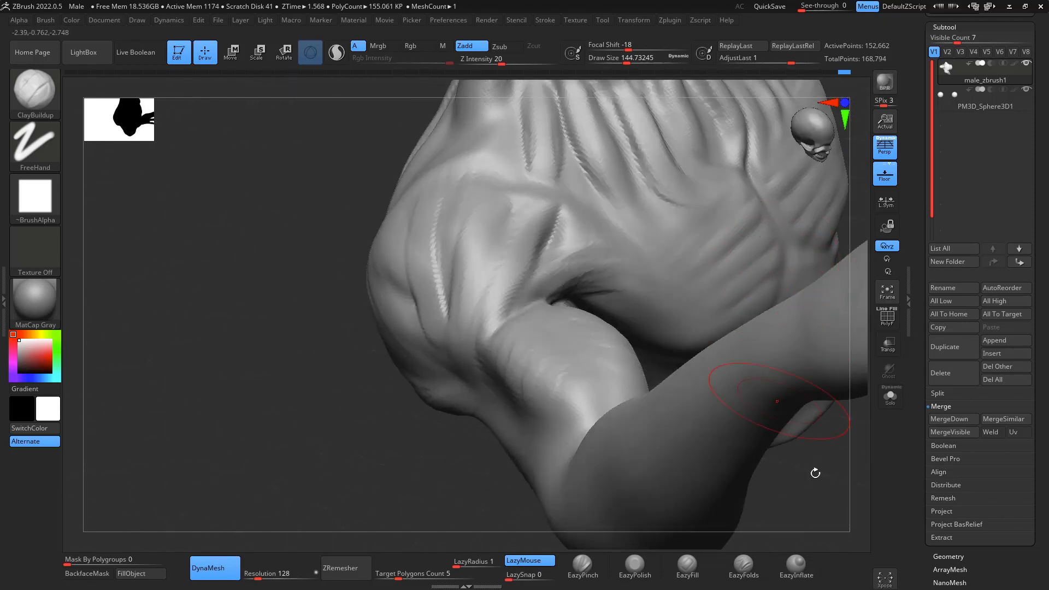
{"action": "right_click_drag", "start_coordinate": [815, 474], "coordinate": [625, 221], "text": "shift"}
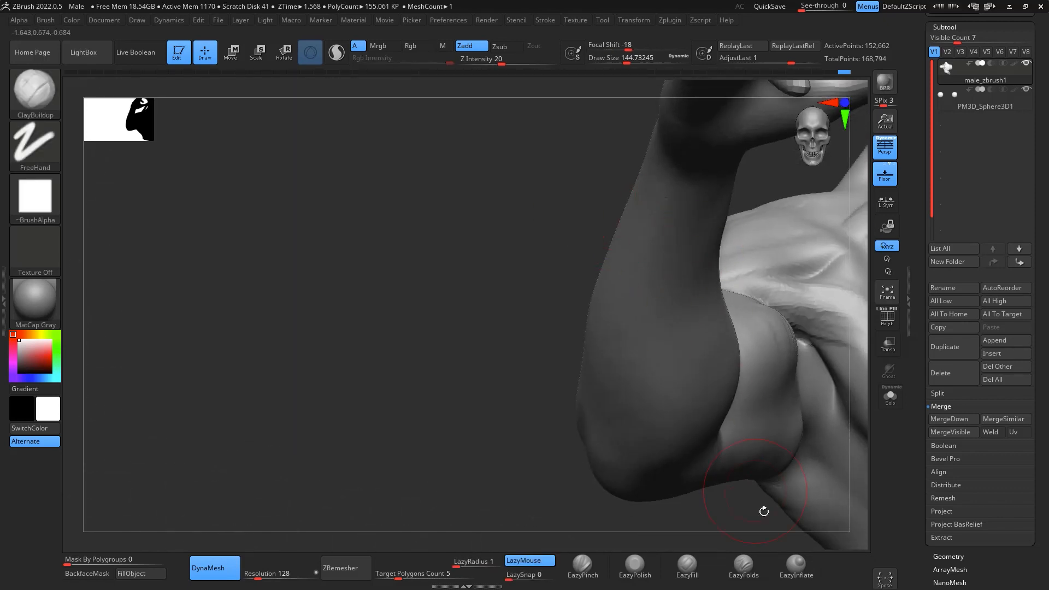
{"action": "mouse_move", "coordinate": [764, 512]}
{"action": "right_mouse_down"}
{"action": "mouse_move", "coordinate": [853, 317]}
{"action": "mouse_move", "coordinate": [854, 353]}
{"action": "mouse_move", "coordinate": [328, 377]}
{"action": "right_mouse_up"}
{"action": "mouse_move", "coordinate": [488, 270]}
{"action": "left_mouse_down", "text": "shift"}
{"action": "mouse_move", "coordinate": [470, 276]}
{"action": "mouse_move", "coordinate": [469, 267]}
{"action": "mouse_move", "coordinate": [481, 219]}
{"action": "mouse_move", "coordinate": [452, 222]}
{"action": "left_mouse_up", "text": "shift"}
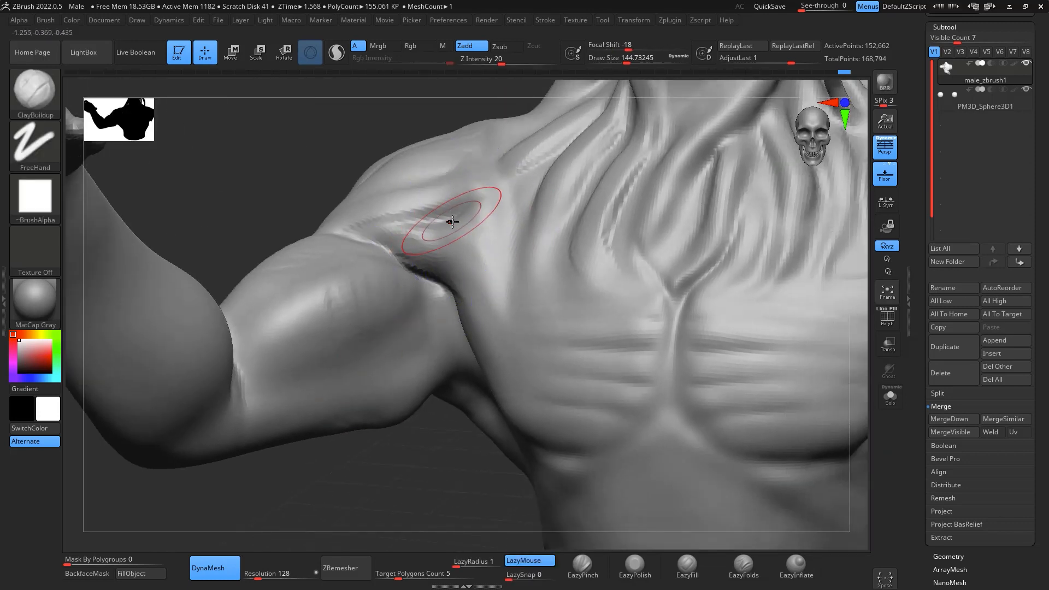
- Adjust the chest edge beside the raised arm's armpit with the Move brush at draw size about 145
{"action": "key", "text": "b"}
{"action": "key", "text": "m"}
{"action": "key", "text": "v"}
{"action": "key", "text": "space"}
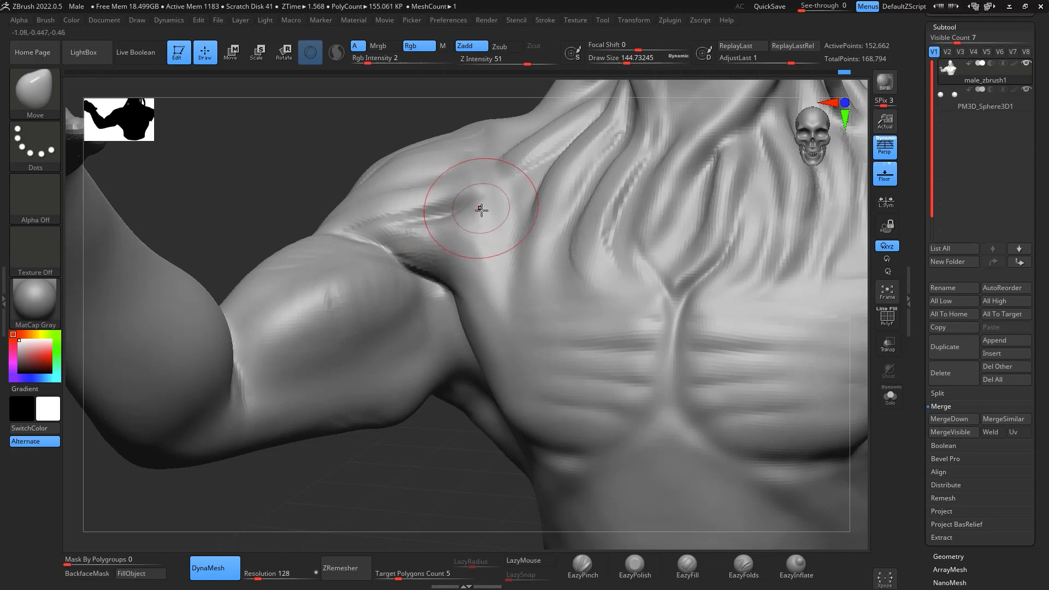
{"action": "mouse_move", "coordinate": [453, 291]}
{"action": "left_mouse_down"}
{"action": "mouse_move", "coordinate": [438, 281]}
{"action": "mouse_move", "coordinate": [462, 309]}
{"action": "left_mouse_up"}
- Build up strands from the raised arm's armpit down the chest side with ClayBuildup, reducing the draw size to 112
{"action": "key", "text": "f"}
{"action": "mouse_move", "coordinate": [791, 378]}
{"action": "left_mouse_down"}
{"action": "mouse_move", "coordinate": [799, 447]}
{"action": "mouse_move", "coordinate": [843, 384]}
{"action": "mouse_move", "coordinate": [669, 384]}
{"action": "left_mouse_up"}
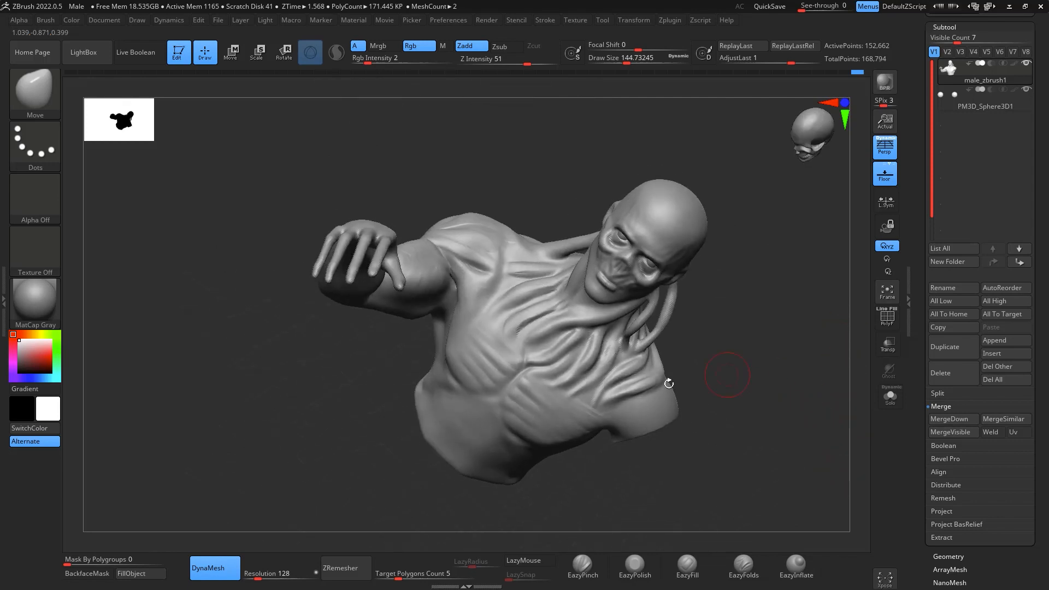
{"action": "key", "text": "b"}
{"action": "key", "text": "c"}
{"action": "key", "text": "b"}
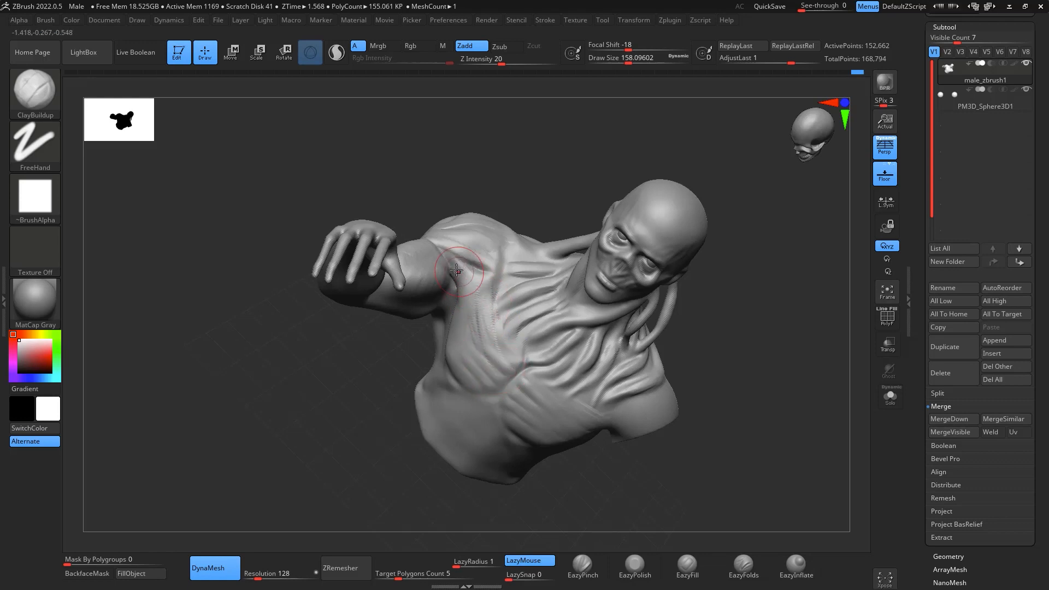
{"action": "left_click_drag", "start_coordinate": [522, 369], "coordinate": [474, 280]}
{"action": "key", "text": "space"}
{"action": "left_click_drag", "start_coordinate": [509, 332], "coordinate": [502, 332]}
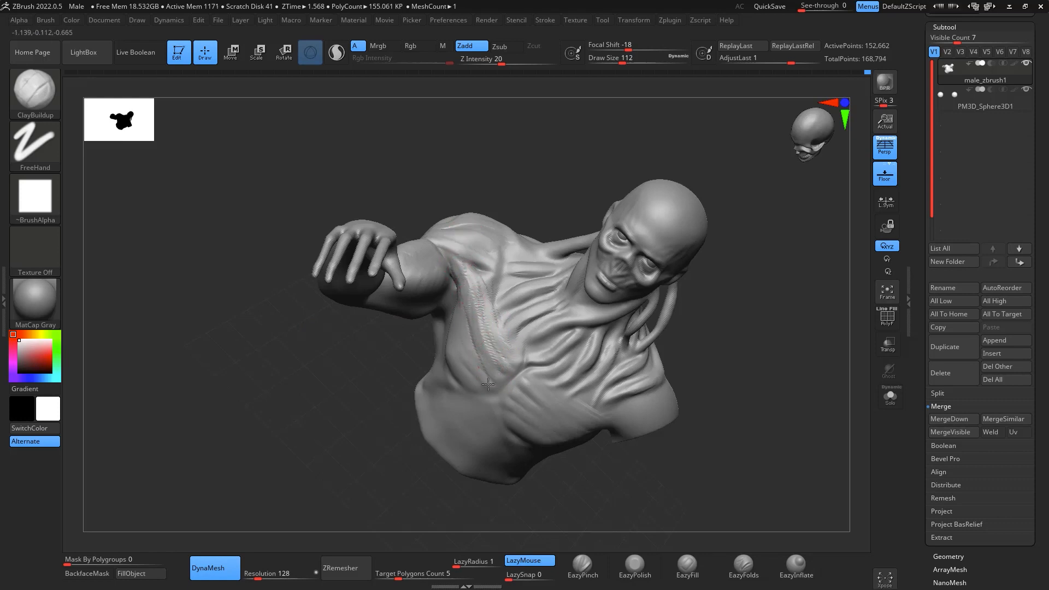
- Smooth the strands over the chest and side of the torso at draw size about 223
{"action": "left_click_drag", "start_coordinate": [786, 431], "coordinate": [816, 432]}
{"action": "mouse_move", "coordinate": [534, 221]}
{"action": "left_mouse_down"}
{"action": "mouse_move", "coordinate": [542, 278]}
{"action": "mouse_move", "coordinate": [517, 286]}
{"action": "mouse_move", "coordinate": [561, 275]}
{"action": "mouse_move", "coordinate": [530, 227]}
{"action": "mouse_move", "coordinate": [508, 259]}
{"action": "left_mouse_up"}
{"action": "key", "text": "space"}
{"action": "left_click_drag", "start_coordinate": [486, 314], "coordinate": [416, 350], "text": "shift"}
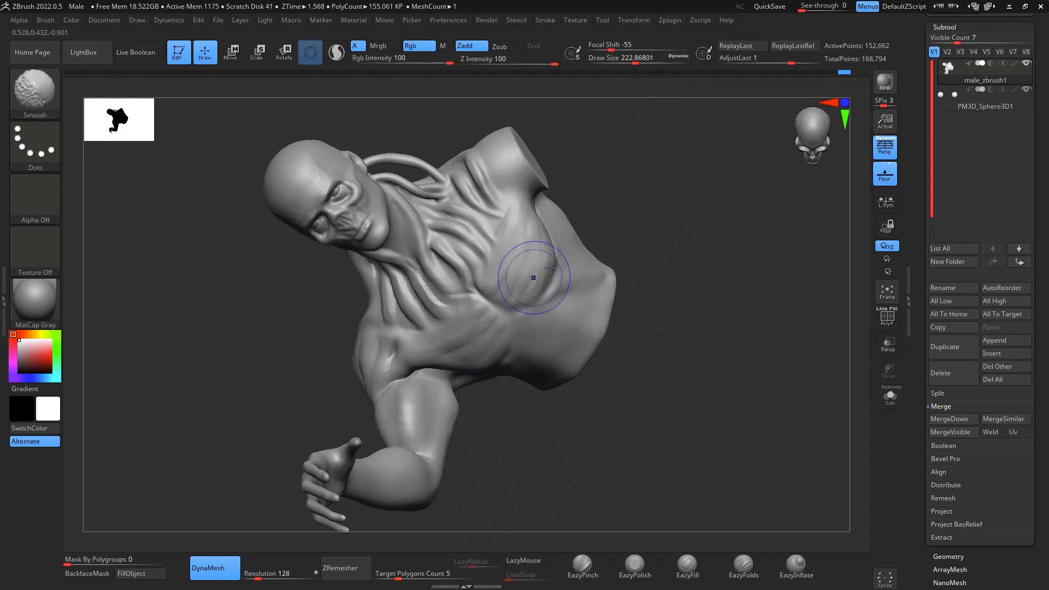
- Reshape the back contour of the raised arm's shoulder with the Move brush at draw size about 567
{"action": "mouse_move", "coordinate": [690, 350]}
{"action": "left_mouse_down"}
{"action": "mouse_move", "coordinate": [748, 320]}
{"action": "mouse_move", "coordinate": [754, 333]}
{"action": "left_mouse_up"}
{"action": "left_click_drag", "start_coordinate": [684, 366], "coordinate": [808, 373]}
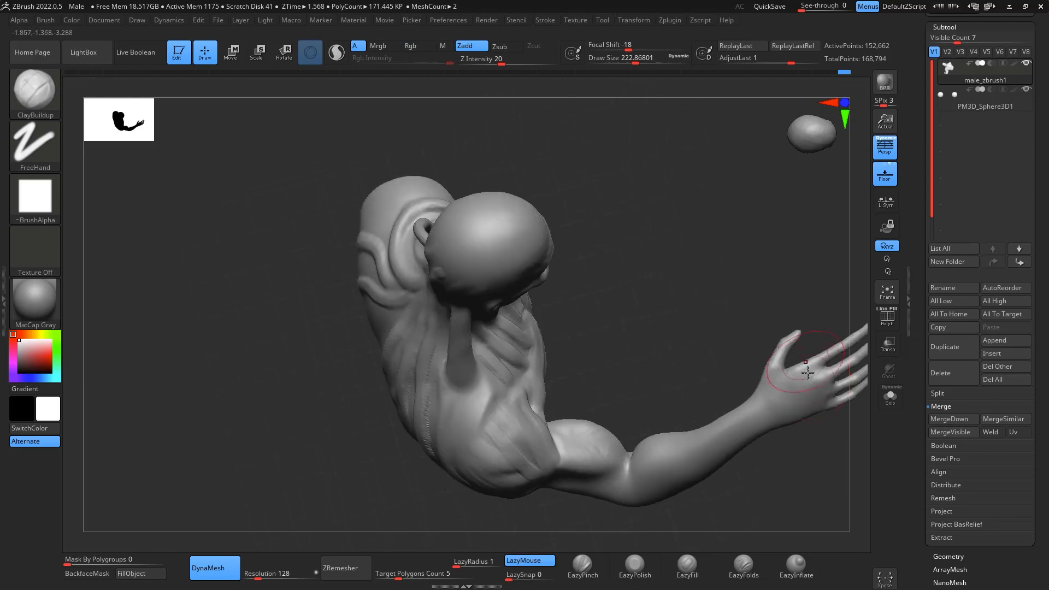
{"action": "left_click_drag", "start_coordinate": [764, 261], "coordinate": [722, 235]}
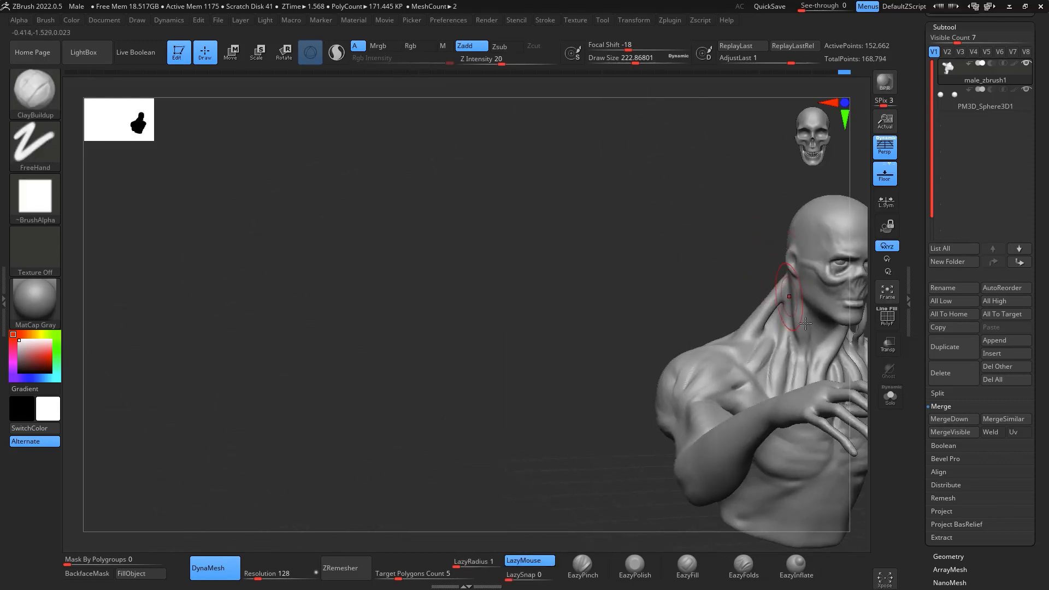
{"action": "mouse_move", "coordinate": [552, 316]}
{"action": "left_mouse_down", "text": "alt"}
{"action": "mouse_move", "coordinate": [519, 294]}
{"action": "mouse_move", "coordinate": [388, 280]}
{"action": "left_mouse_up", "text": "alt"}
{"action": "mouse_move", "coordinate": [802, 438]}
{"action": "left_mouse_down"}
{"action": "mouse_move", "coordinate": [867, 400]}
{"action": "mouse_move", "coordinate": [852, 382]}
{"action": "mouse_move", "coordinate": [830, 260]}
{"action": "left_mouse_up"}
{"action": "key", "text": "space"}
{"action": "mouse_move", "coordinate": [656, 346]}
{"action": "left_mouse_down"}
{"action": "mouse_move", "coordinate": [691, 348]}
{"action": "mouse_move", "coordinate": [670, 348]}
{"action": "left_mouse_up"}
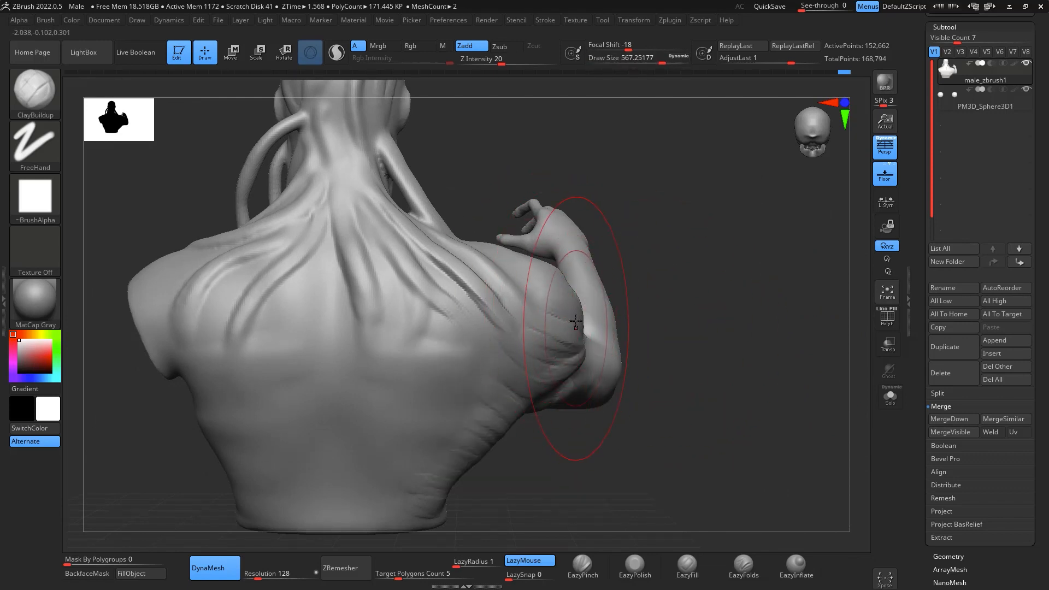
{"action": "key", "text": "b"}
{"action": "key", "text": "m"}
{"action": "key", "text": "v"}
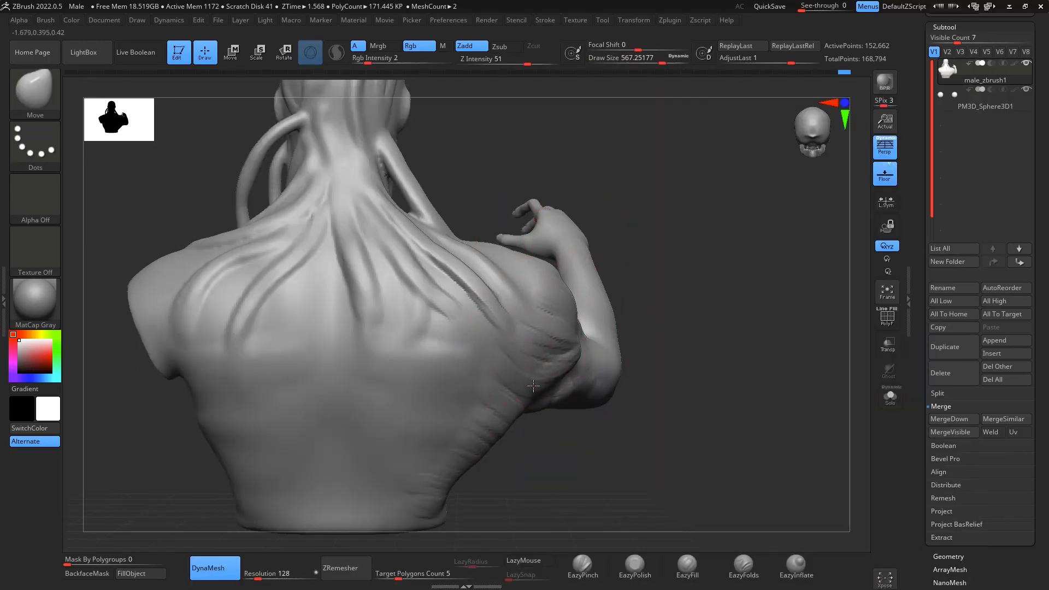
- Adjust the raised arm's upper-arm contour from above with the Move brush
{"action": "left_click_drag", "start_coordinate": [741, 354], "coordinate": [585, 333]}
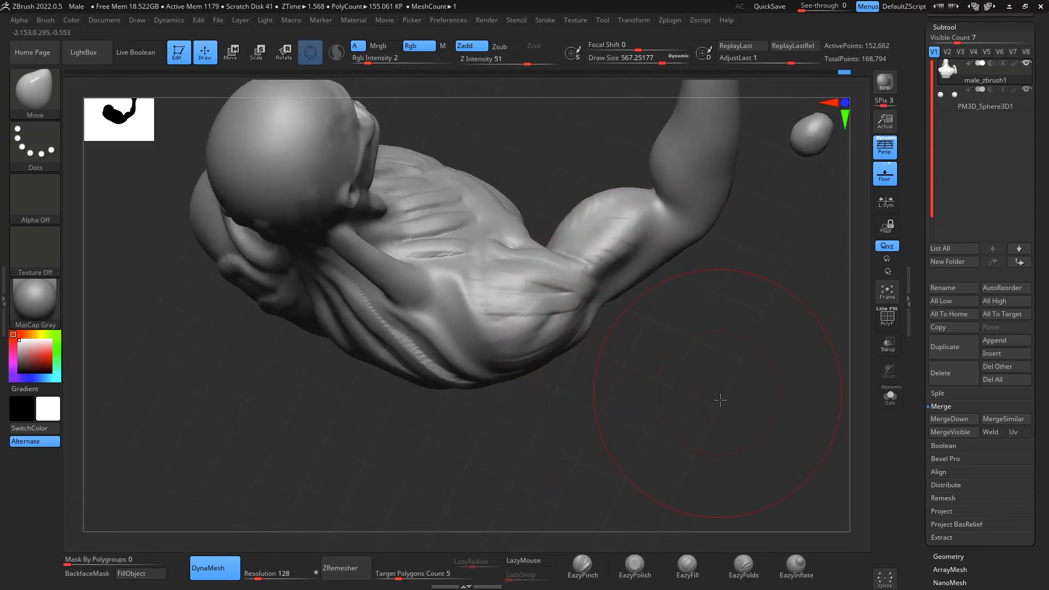
{"action": "left_click_drag", "start_coordinate": [720, 400], "coordinate": [762, 347]}
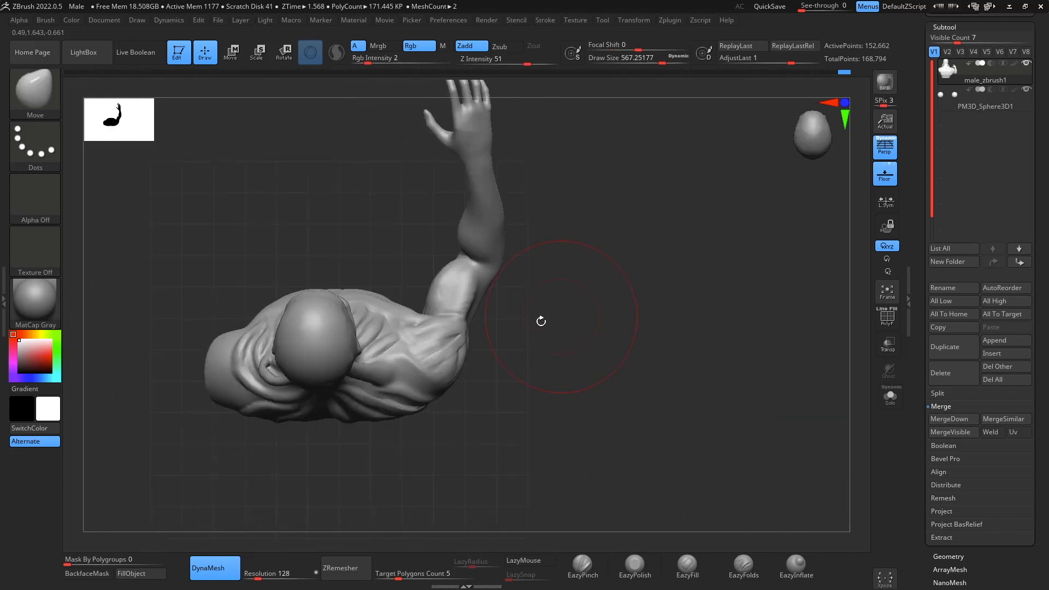
{"action": "left_click_drag", "start_coordinate": [439, 287], "coordinate": [479, 295]}
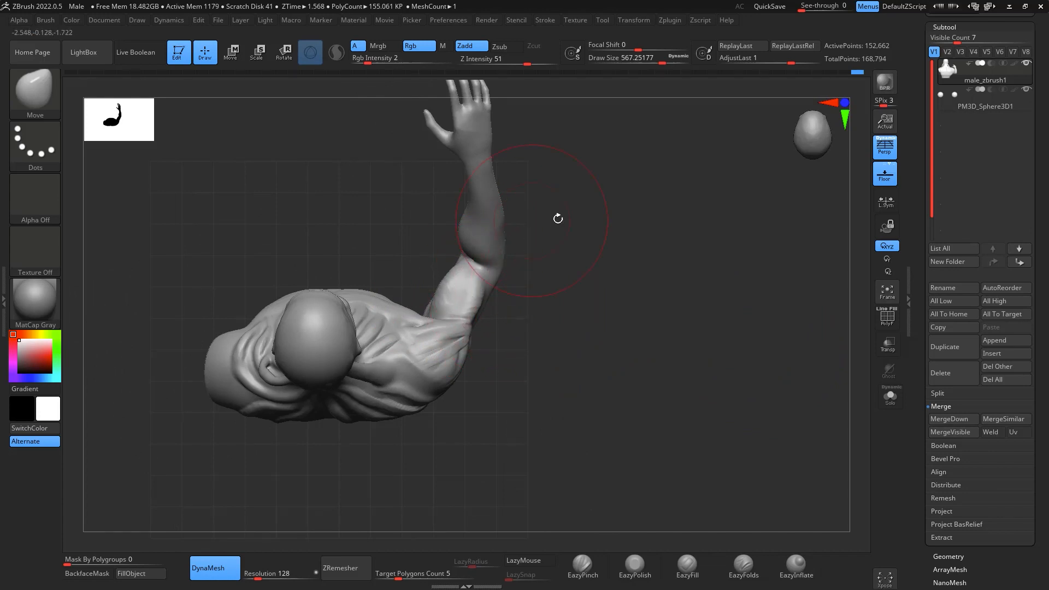
- Remesh the bust with DynaMesh at resolution 512 and check its wireframe at the hand
{"action": "left_click_drag", "start_coordinate": [741, 403], "coordinate": [761, 375]}
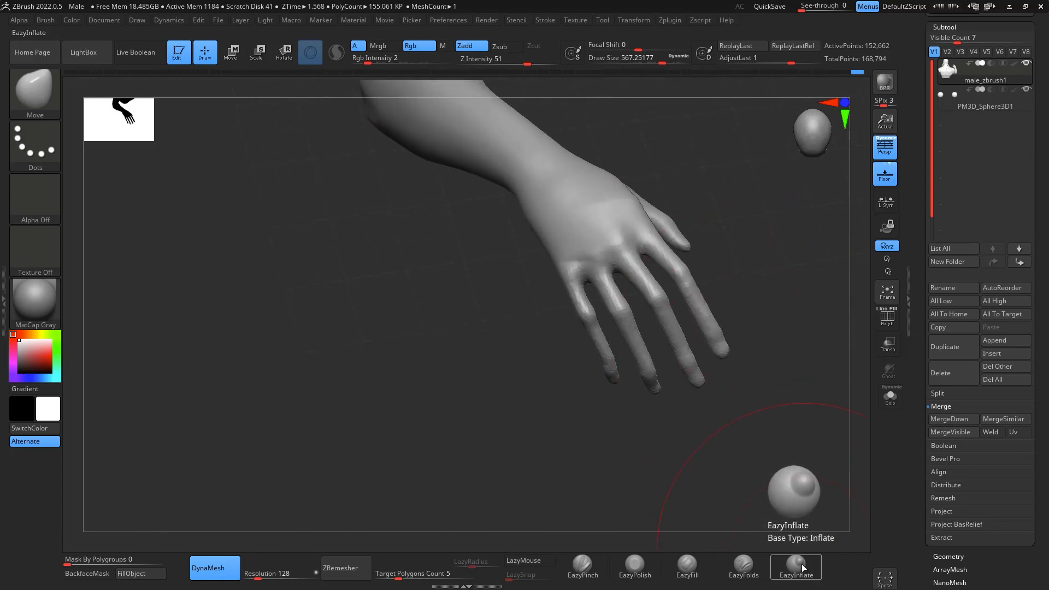
{"action": "left_click_drag", "start_coordinate": [798, 483], "coordinate": [775, 393]}
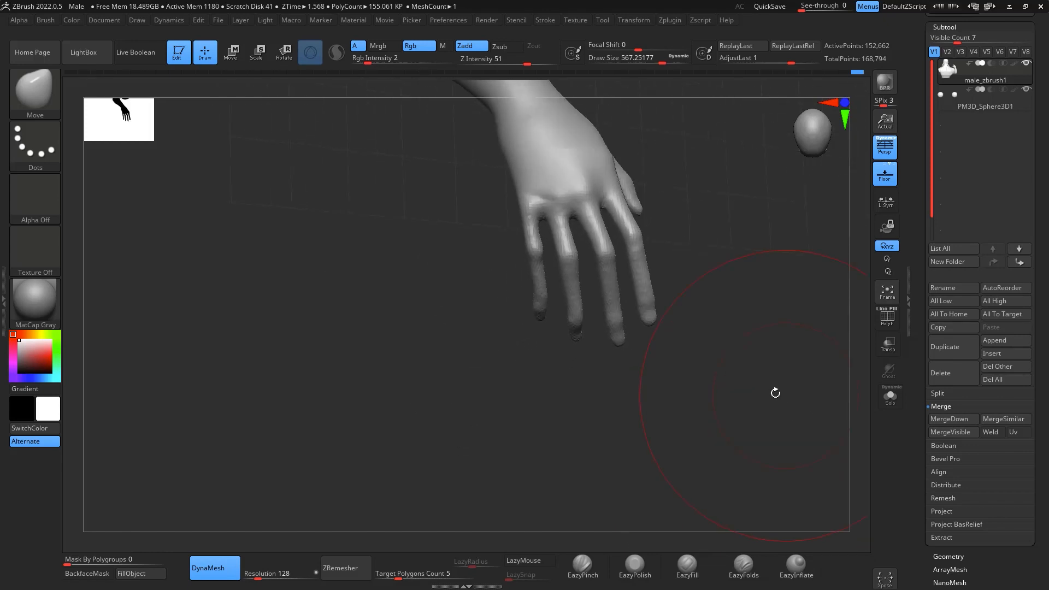
{"action": "left_click", "coordinate": [277, 577]}
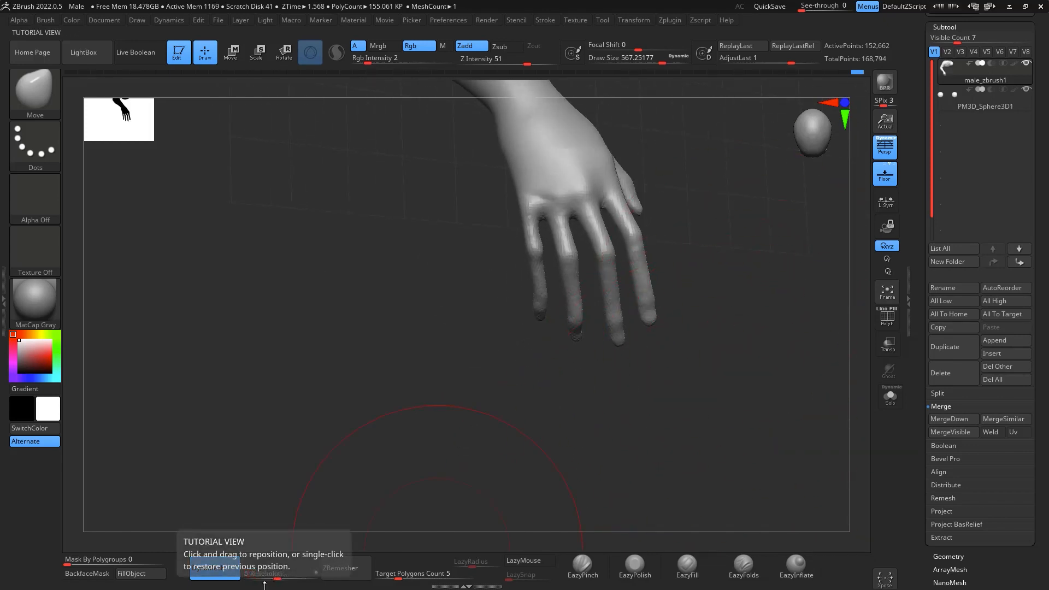
{"action": "mouse_move", "coordinate": [775, 285]}
{"action": "left_mouse_down", "text": "ctrl"}
{"action": "mouse_move", "coordinate": [759, 415]}
{"action": "mouse_move", "coordinate": [769, 429]}
{"action": "mouse_move", "coordinate": [748, 391]}
{"action": "left_mouse_up", "text": "ctrl"}
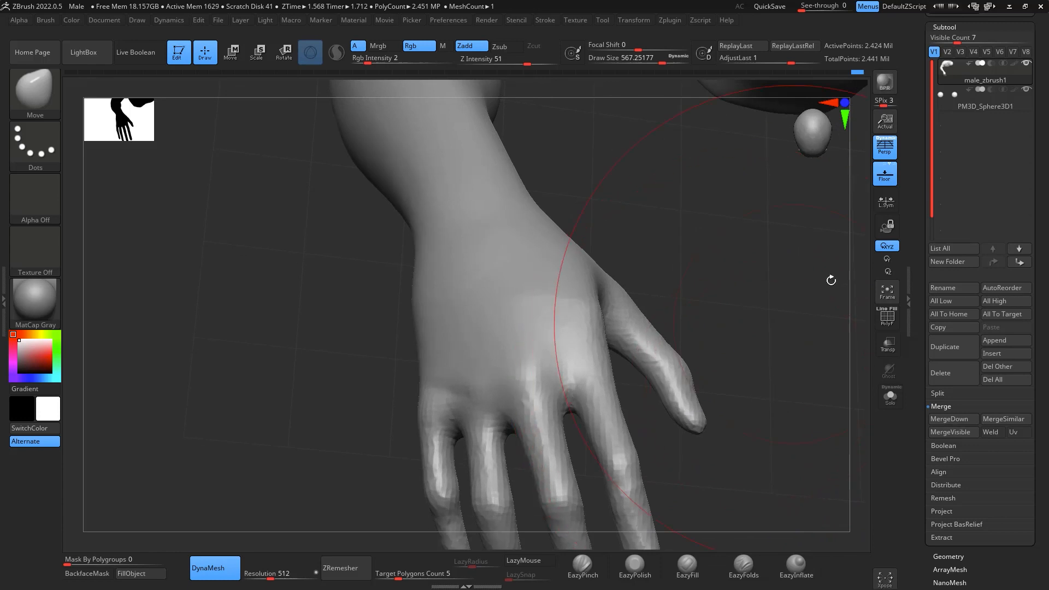
{"action": "left_click", "coordinate": [889, 321]}
{"action": "left_click", "coordinate": [889, 322]}
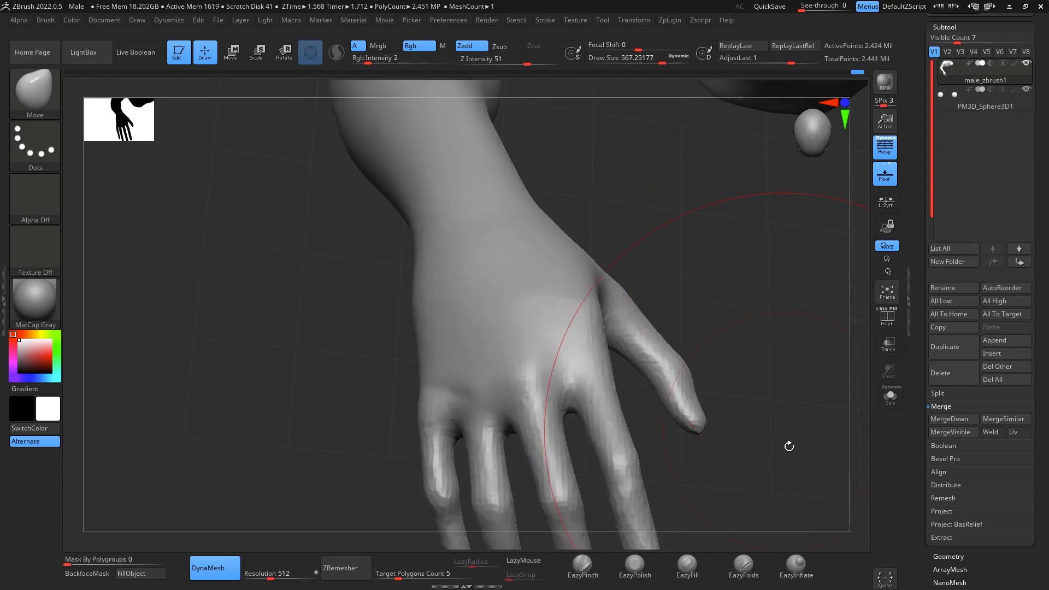
- Smooth the raised hand's faceted fingers, knuckles and palm at draw size about 223
{"action": "left_click_drag", "start_coordinate": [787, 445], "coordinate": [755, 588]}
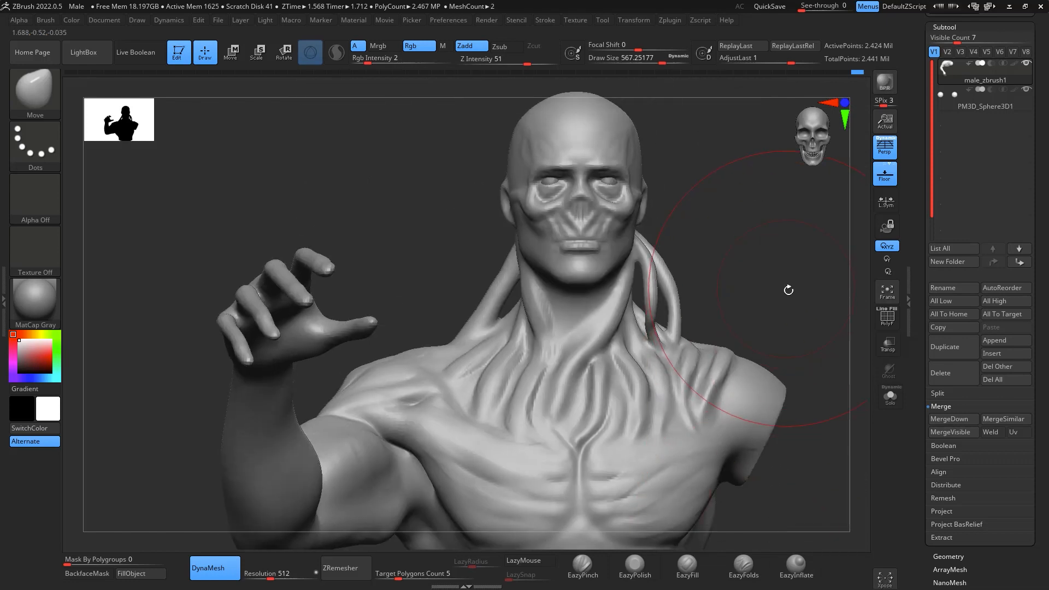
{"action": "mouse_move", "coordinate": [790, 290]}
{"action": "left_mouse_down"}
{"action": "mouse_move", "coordinate": [933, 383]}
{"action": "mouse_move", "coordinate": [804, 234]}
{"action": "mouse_move", "coordinate": [768, 389]}
{"action": "mouse_move", "coordinate": [785, 335]}
{"action": "mouse_move", "coordinate": [813, 346]}
{"action": "mouse_move", "coordinate": [786, 379]}
{"action": "mouse_move", "coordinate": [843, 310]}
{"action": "mouse_move", "coordinate": [796, 380]}
{"action": "mouse_move", "coordinate": [734, 397]}
{"action": "mouse_move", "coordinate": [778, 274]}
{"action": "left_mouse_up"}
{"action": "key", "text": "space"}
{"action": "key", "text": "space"}
{"action": "left_click", "coordinate": [725, 346]}
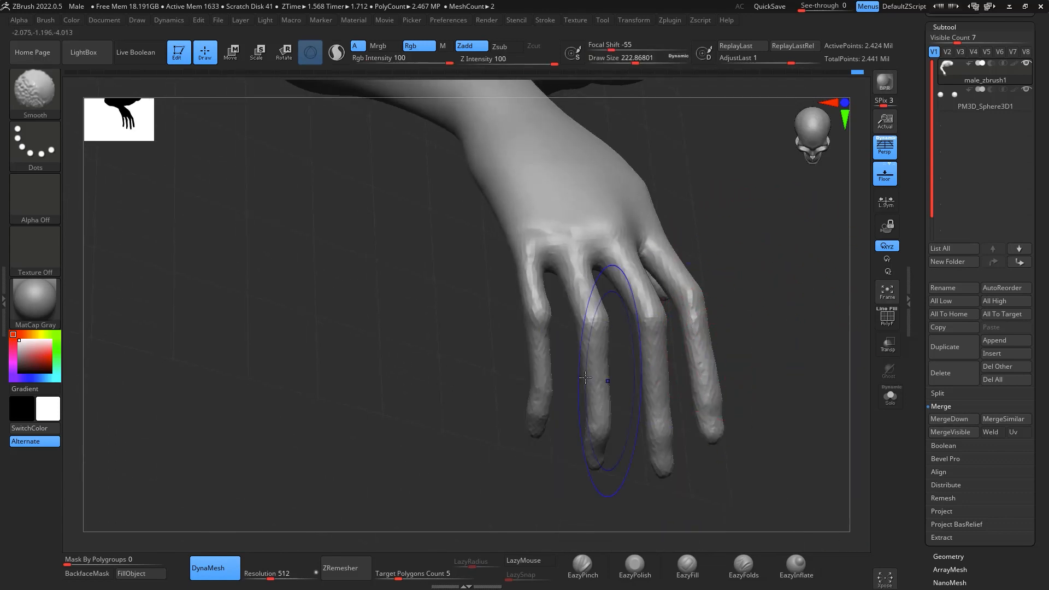
{"action": "left_click_drag", "start_coordinate": [559, 241], "coordinate": [536, 426], "text": "shift"}
{"action": "left_click_drag", "start_coordinate": [787, 383], "coordinate": [819, 219]}
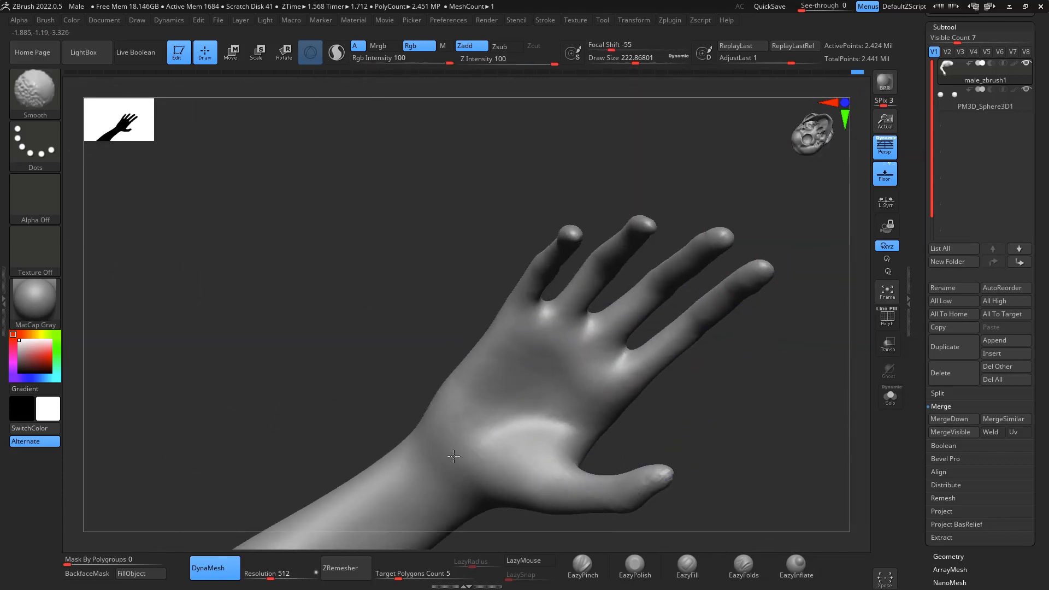
- Pull the middle joints of the raised hand's four fingers toward the fingertips with the Move brush at draw size about 223
{"action": "mouse_move", "coordinate": [775, 337]}
{"action": "left_mouse_down"}
{"action": "mouse_move", "coordinate": [808, 330]}
{"action": "mouse_move", "coordinate": [793, 476]}
{"action": "mouse_move", "coordinate": [805, 476]}
{"action": "mouse_move", "coordinate": [791, 467]}
{"action": "left_mouse_up"}
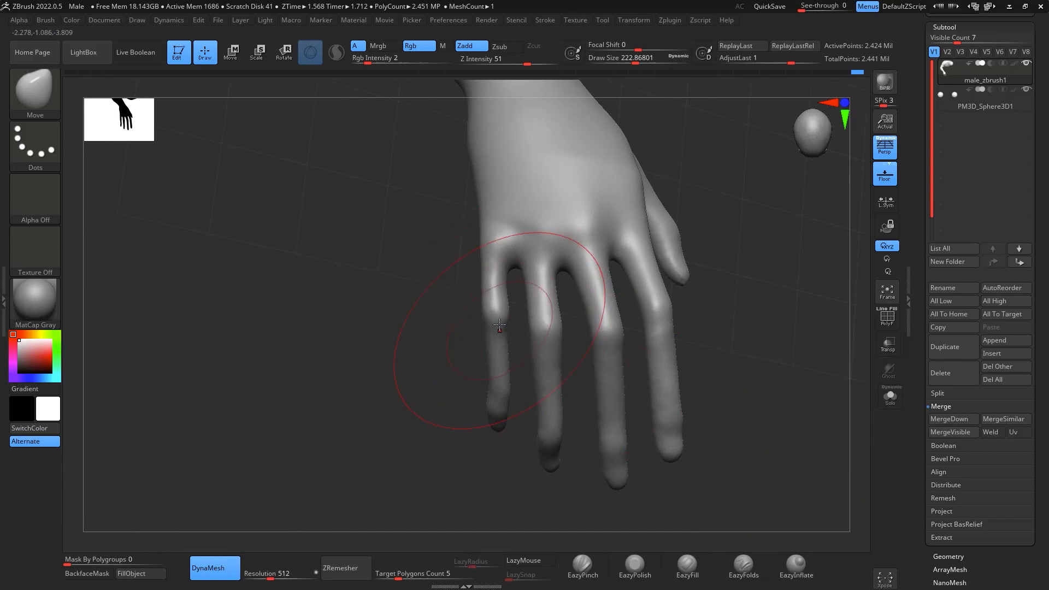
{"action": "mouse_move", "coordinate": [499, 325]}
{"action": "left_mouse_down"}
{"action": "mouse_move", "coordinate": [502, 348]}
{"action": "mouse_move", "coordinate": [555, 362]}
{"action": "left_mouse_up"}
{"action": "left_click_drag", "start_coordinate": [613, 345], "coordinate": [616, 373]}
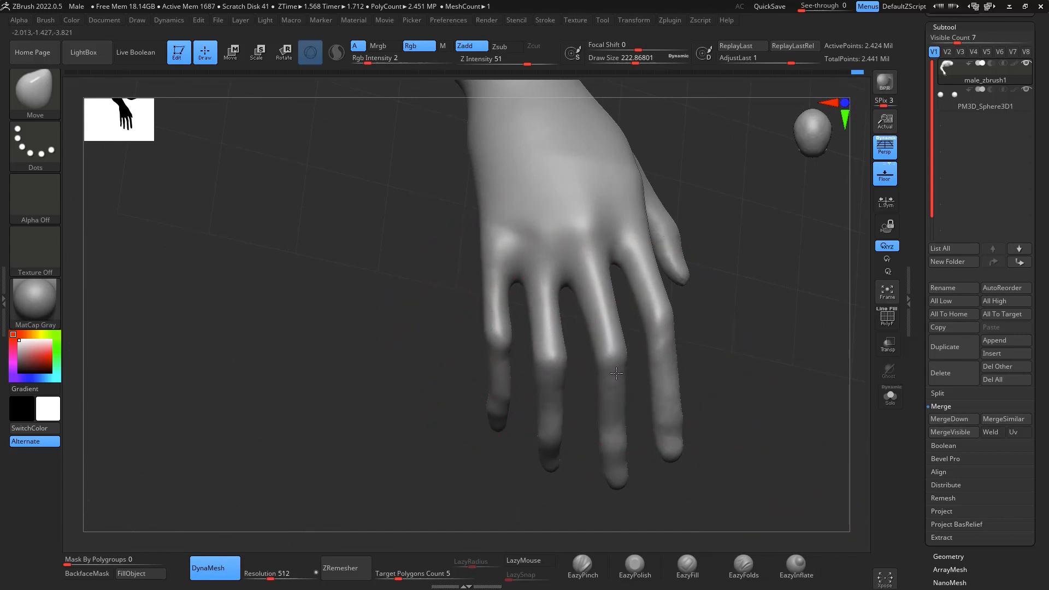
{"action": "left_click_drag", "start_coordinate": [663, 318], "coordinate": [669, 350]}
- Reshape the bend and tips of the raised hand's fingers from the side with the Move brush
{"action": "mouse_move", "coordinate": [775, 342]}
{"action": "left_mouse_down"}
{"action": "mouse_move", "coordinate": [803, 323]}
{"action": "mouse_move", "coordinate": [763, 394]}
{"action": "left_mouse_up"}
{"action": "left_click_drag", "start_coordinate": [516, 446], "coordinate": [539, 479]}
{"action": "left_click_drag", "start_coordinate": [533, 423], "coordinate": [551, 441]}
{"action": "mouse_move", "coordinate": [612, 458]}
{"action": "left_mouse_down"}
{"action": "mouse_move", "coordinate": [675, 457]}
{"action": "mouse_move", "coordinate": [709, 417]}
{"action": "left_mouse_up"}
{"action": "left_click_drag", "start_coordinate": [497, 478], "coordinate": [507, 509]}
{"action": "left_click_drag", "start_coordinate": [448, 476], "coordinate": [446, 502]}
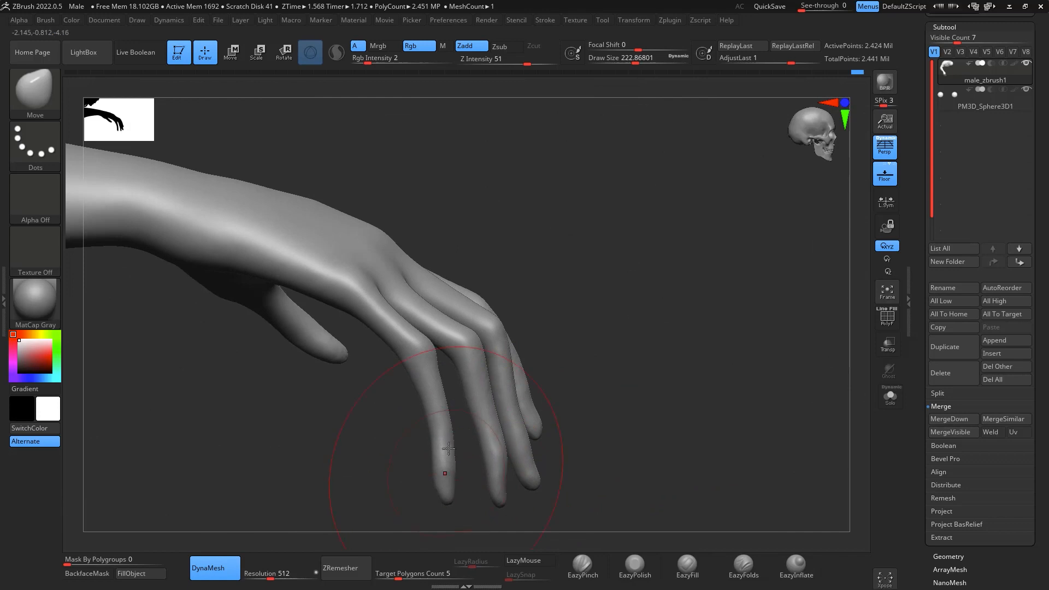
- Refine the bends of the raised hand's fingers with the Move brush at draw size about 128, and smooth the fingers
{"action": "key", "text": "space"}
{"action": "left_click", "coordinate": [482, 451]}
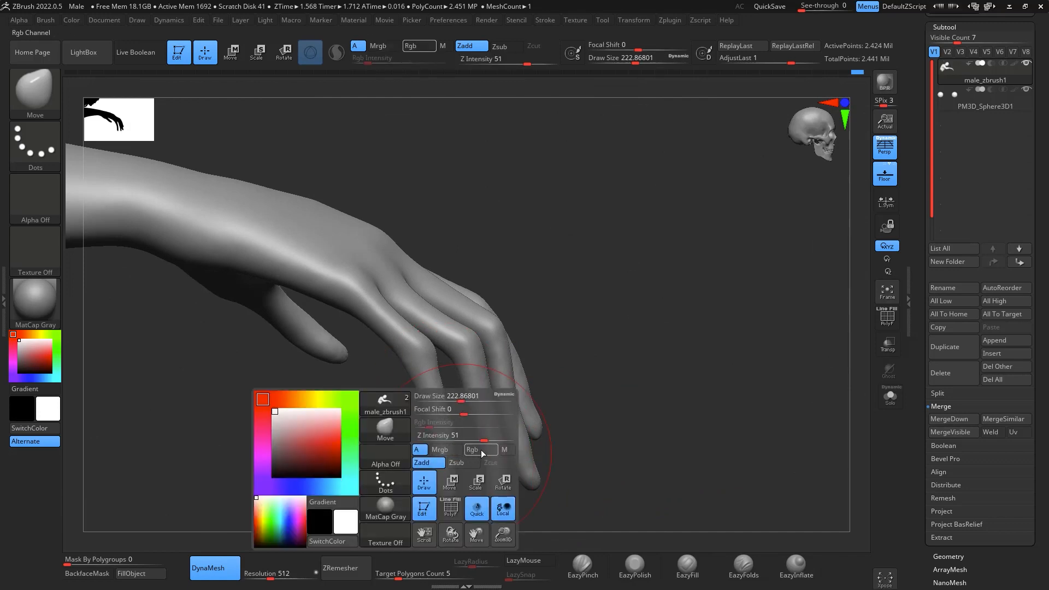
{"action": "left_click_drag", "start_coordinate": [461, 400], "coordinate": [449, 400]}
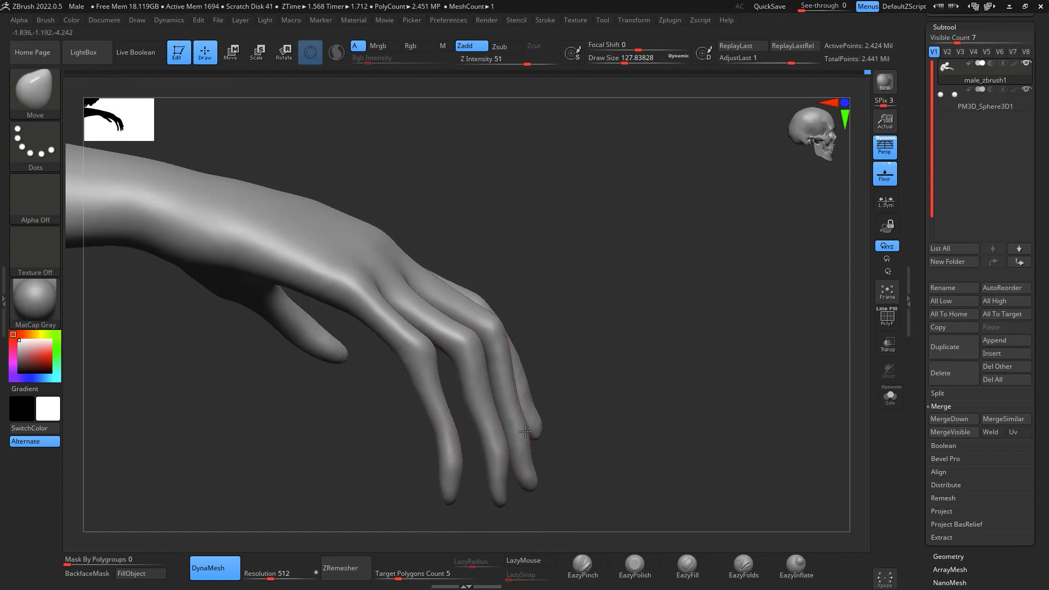
{"action": "left_click_drag", "start_coordinate": [438, 394], "coordinate": [448, 394]}
{"action": "left_click_drag", "start_coordinate": [793, 423], "coordinate": [730, 462]}
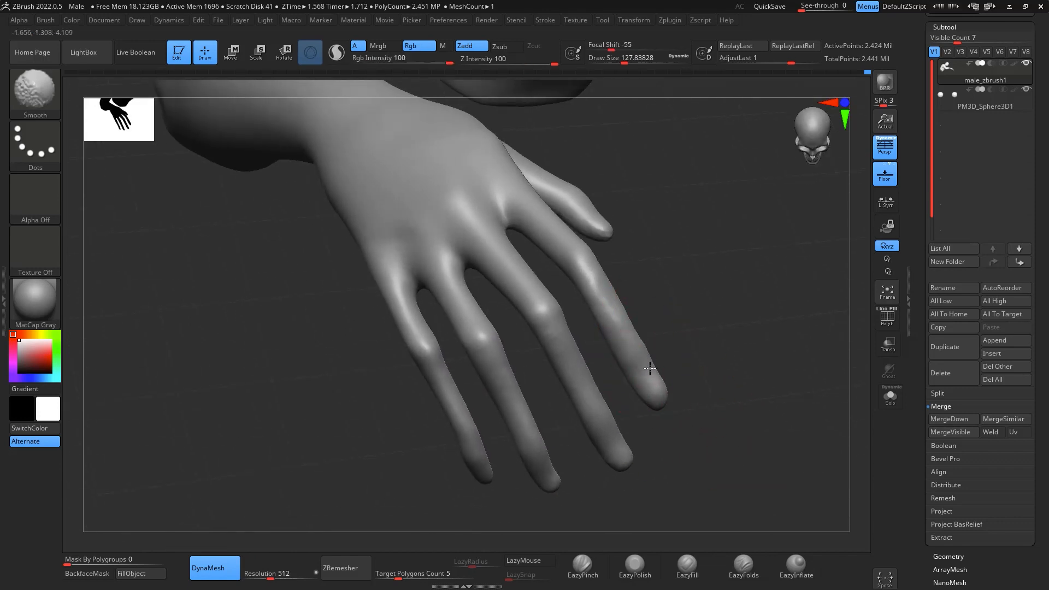
{"action": "left_click_drag", "start_coordinate": [712, 265], "coordinate": [672, 313]}
{"action": "left_click_drag", "start_coordinate": [599, 269], "coordinate": [591, 248]}
- Build up the middle and end joints of the raised hand's four fingers using ClayBuildup with BackfaceMask enabled, at draw size about 59
{"action": "mouse_move", "coordinate": [738, 296]}
{"action": "left_mouse_down"}
{"action": "mouse_move", "coordinate": [809, 301]}
{"action": "mouse_move", "coordinate": [787, 363]}
{"action": "mouse_move", "coordinate": [825, 452]}
{"action": "mouse_move", "coordinate": [763, 390]}
{"action": "mouse_move", "coordinate": [756, 415]}
{"action": "mouse_move", "coordinate": [785, 424]}
{"action": "mouse_move", "coordinate": [758, 396]}
{"action": "mouse_move", "coordinate": [770, 444]}
{"action": "mouse_move", "coordinate": [744, 363]}
{"action": "mouse_move", "coordinate": [787, 333]}
{"action": "mouse_move", "coordinate": [785, 347]}
{"action": "mouse_move", "coordinate": [765, 349]}
{"action": "left_mouse_up"}
{"action": "key", "text": "b"}
{"action": "key", "text": "c"}
{"action": "key", "text": "b"}
{"action": "key", "text": "space"}
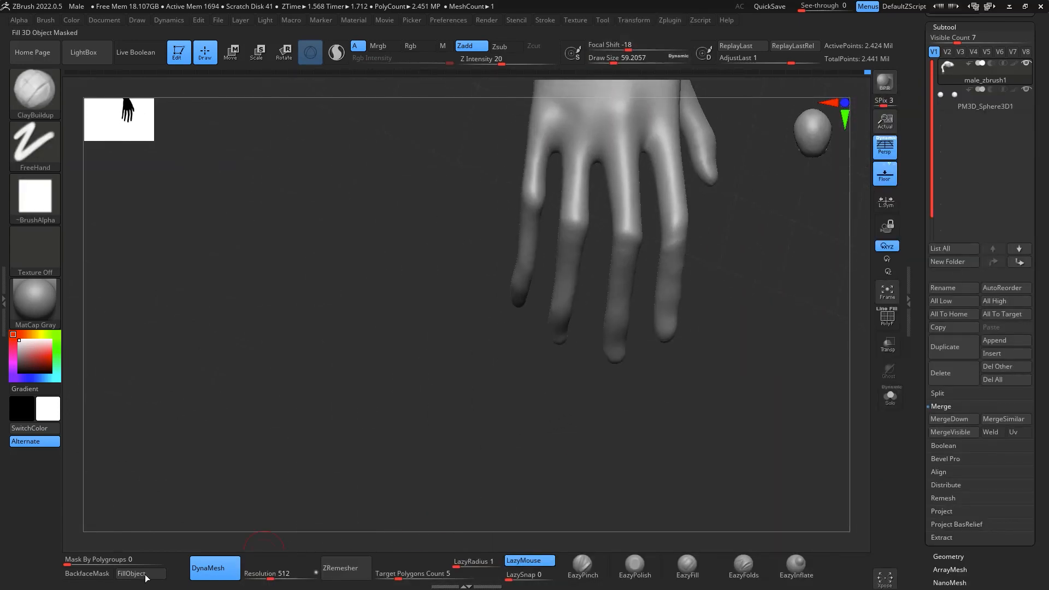
{"action": "left_click", "coordinate": [87, 573]}
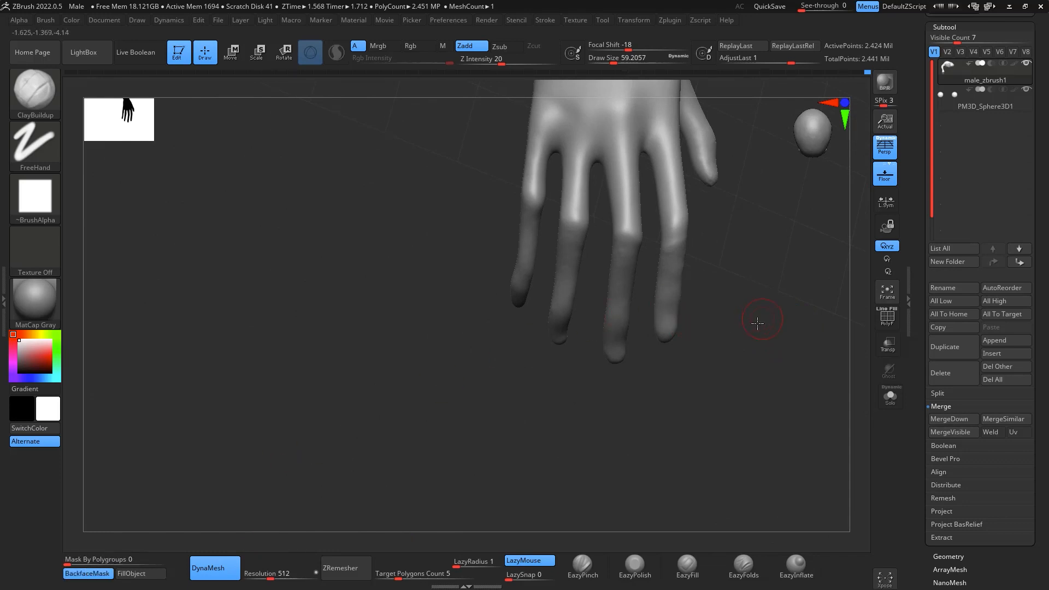
{"action": "mouse_move", "coordinate": [758, 323]}
{"action": "left_mouse_down"}
{"action": "mouse_move", "coordinate": [778, 375]}
{"action": "mouse_move", "coordinate": [579, 324]}
{"action": "mouse_move", "coordinate": [540, 328]}
{"action": "left_mouse_up"}
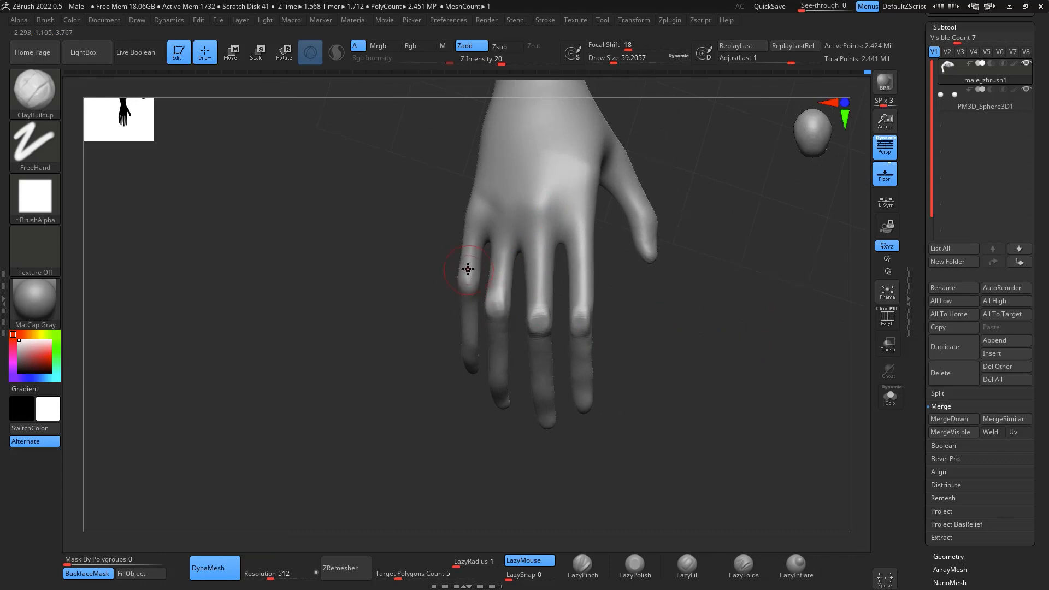
{"action": "left_click_drag", "start_coordinate": [695, 361], "coordinate": [616, 345]}
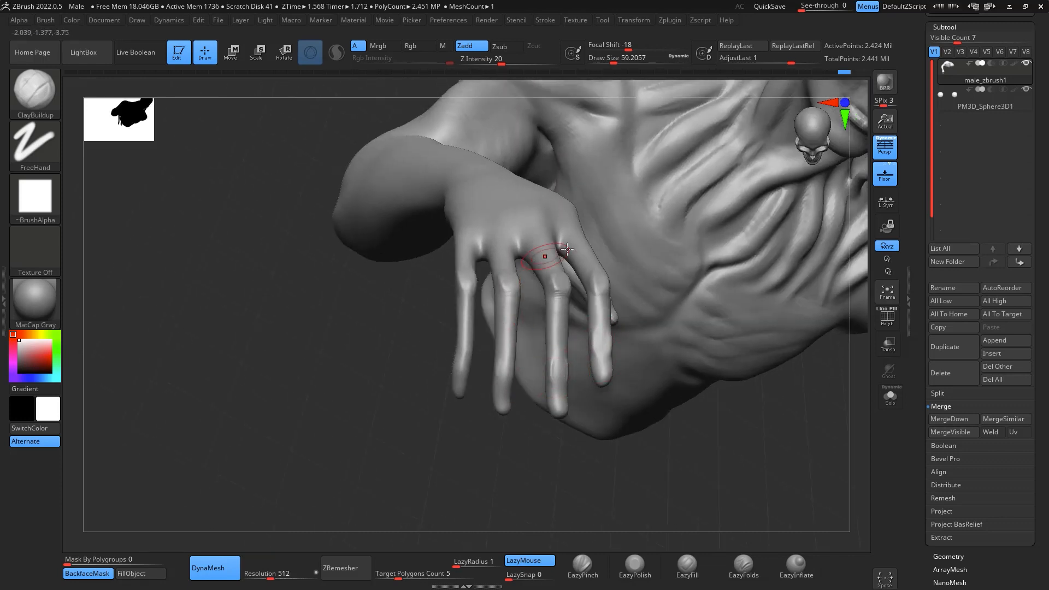
{"action": "left_click_drag", "start_coordinate": [612, 454], "coordinate": [558, 374]}
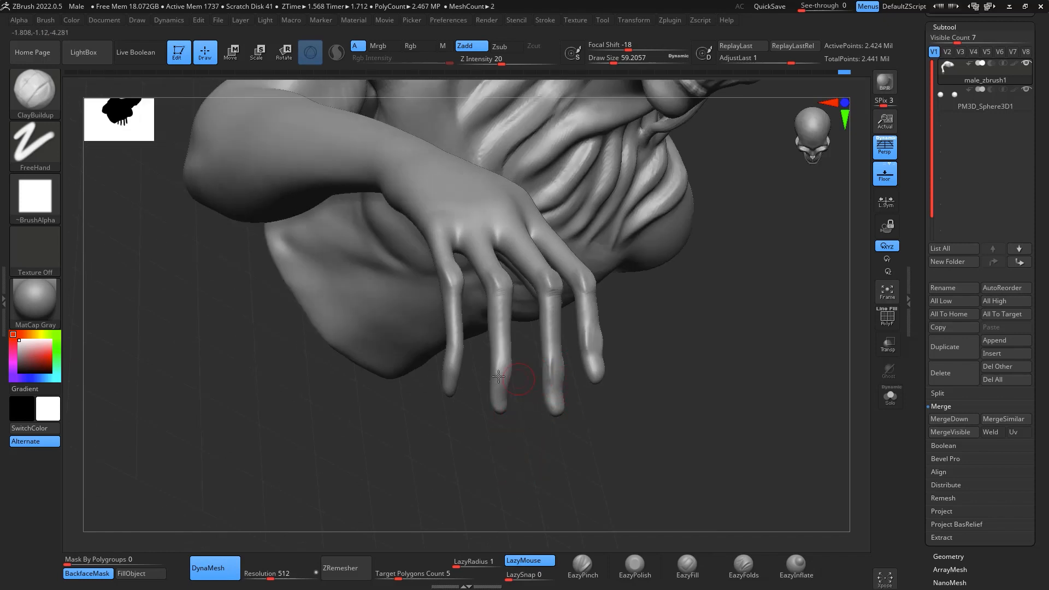
{"action": "left_click_drag", "start_coordinate": [490, 438], "coordinate": [462, 373]}
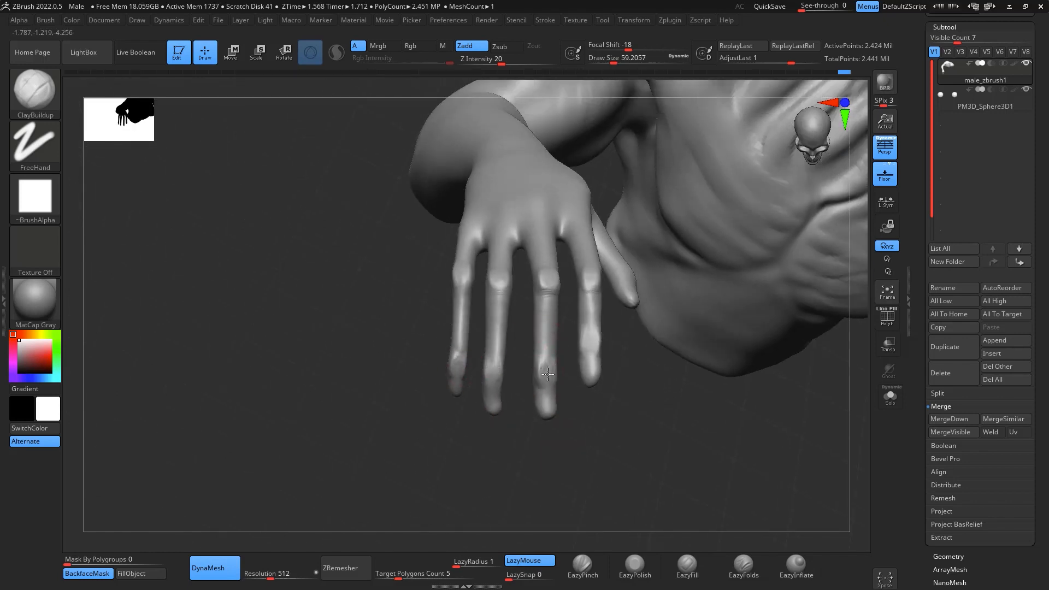
- Add raised knuckle bumps at the base of the raised hand's four fingers with ClayBuildup at draw size about 59
{"action": "mouse_move", "coordinate": [527, 328]}
{"action": "left_mouse_down"}
{"action": "mouse_move", "coordinate": [495, 277]}
{"action": "mouse_move", "coordinate": [765, 398]}
{"action": "mouse_move", "coordinate": [798, 345]}
{"action": "mouse_move", "coordinate": [553, 363]}
{"action": "mouse_move", "coordinate": [743, 290]}
{"action": "mouse_move", "coordinate": [822, 313]}
{"action": "mouse_move", "coordinate": [815, 272]}
{"action": "mouse_move", "coordinate": [790, 366]}
{"action": "mouse_move", "coordinate": [548, 291]}
{"action": "mouse_move", "coordinate": [540, 297]}
{"action": "left_mouse_up"}
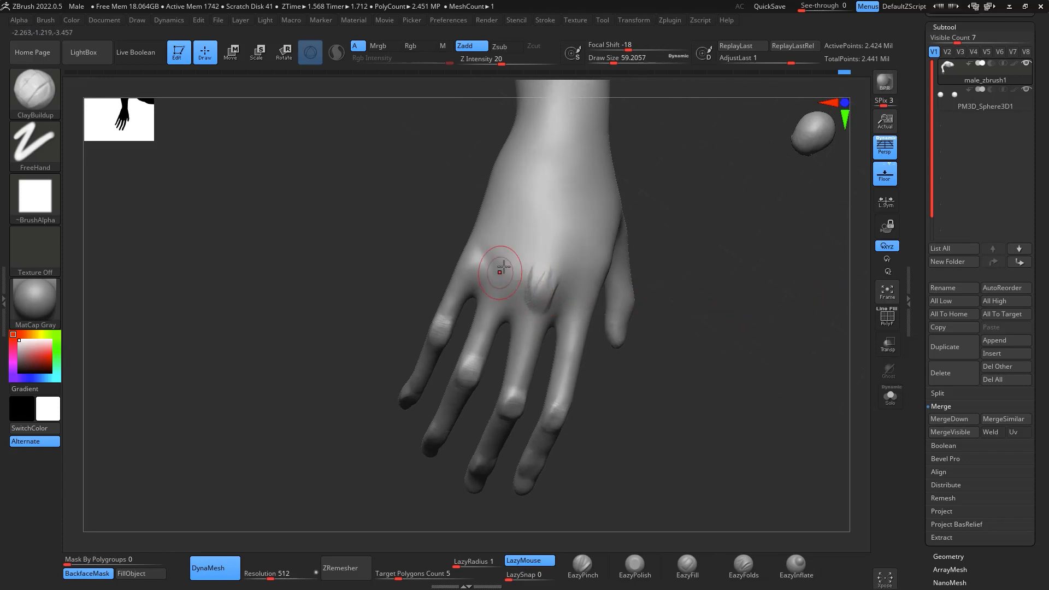
{"action": "left_click_drag", "start_coordinate": [500, 266], "coordinate": [505, 289]}
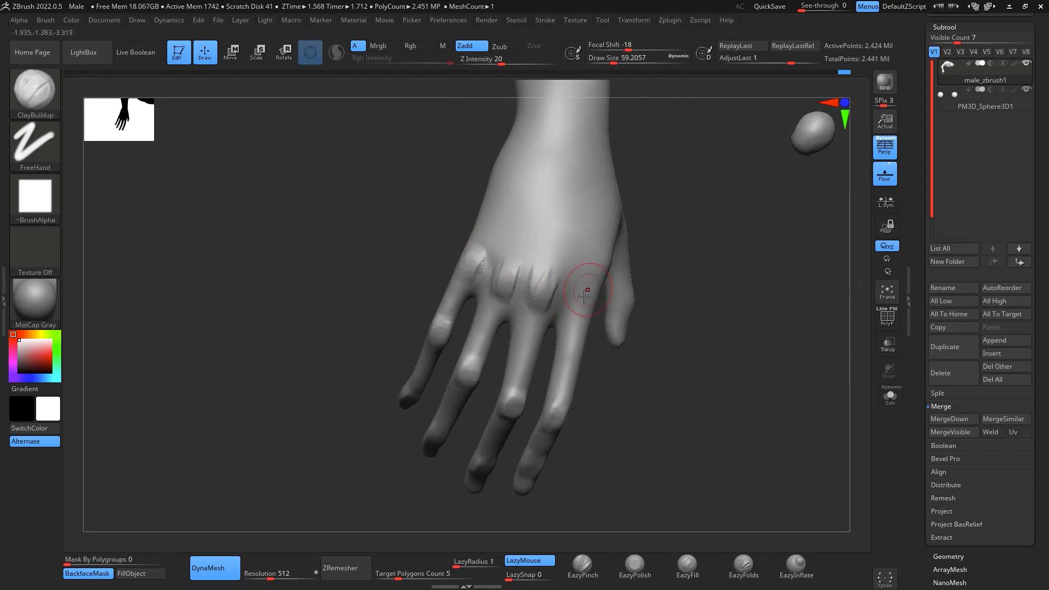
{"action": "left_click_drag", "start_coordinate": [579, 302], "coordinate": [582, 281]}
{"action": "mouse_move", "coordinate": [716, 382]}
{"action": "left_mouse_down"}
{"action": "mouse_move", "coordinate": [738, 405]}
{"action": "mouse_move", "coordinate": [745, 398]}
{"action": "left_mouse_up"}
- Sculpt thin tendon ridges along the backs of the raised hand's fingers between the joints with ClayBuildup at draw size about 29
{"action": "key", "text": "space"}
{"action": "left_click_drag", "start_coordinate": [669, 361], "coordinate": [662, 359]}
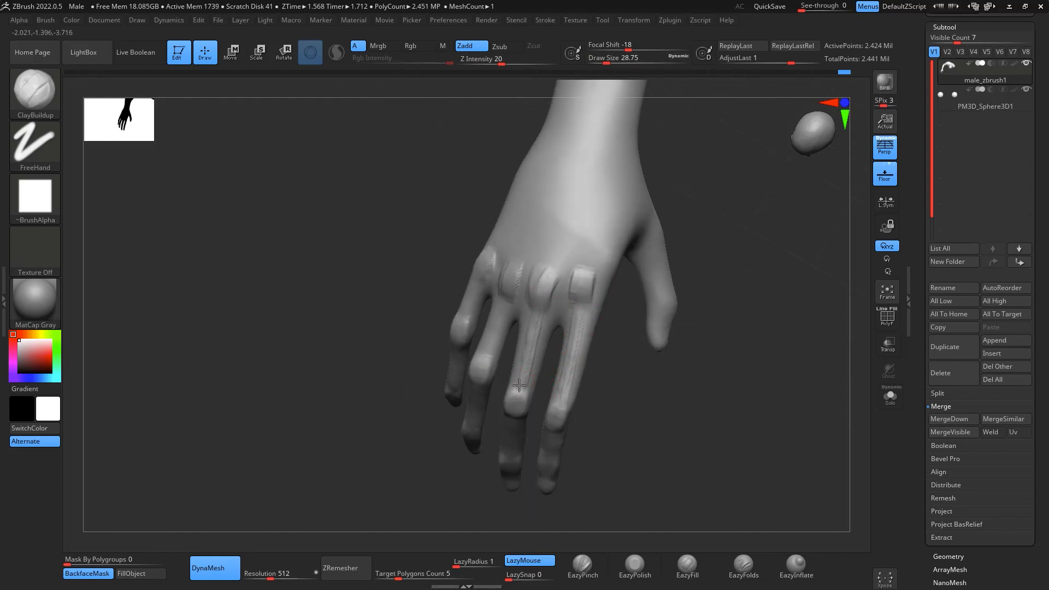
{"action": "left_click_drag", "start_coordinate": [722, 365], "coordinate": [726, 304]}
{"action": "left_click_drag", "start_coordinate": [611, 252], "coordinate": [601, 302]}
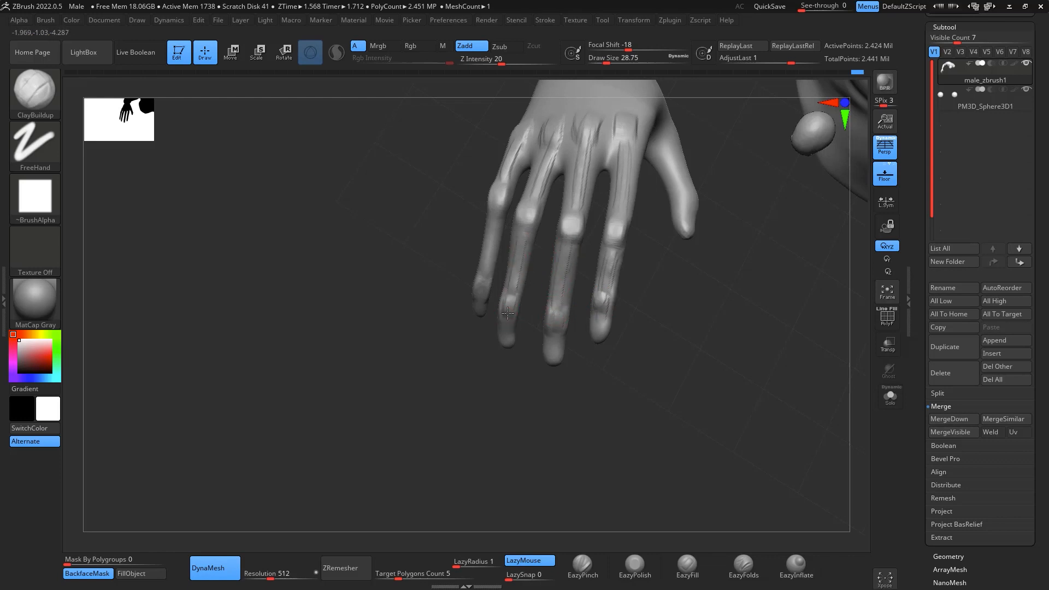
{"action": "mouse_move", "coordinate": [807, 355]}
{"action": "left_mouse_down"}
{"action": "mouse_move", "coordinate": [765, 399]}
{"action": "mouse_move", "coordinate": [745, 382]}
{"action": "mouse_move", "coordinate": [768, 403]}
{"action": "mouse_move", "coordinate": [812, 377]}
{"action": "mouse_move", "coordinate": [789, 333]}
{"action": "mouse_move", "coordinate": [839, 311]}
{"action": "mouse_move", "coordinate": [798, 323]}
{"action": "mouse_move", "coordinate": [782, 303]}
{"action": "mouse_move", "coordinate": [787, 290]}
{"action": "mouse_move", "coordinate": [825, 358]}
{"action": "mouse_move", "coordinate": [638, 360]}
{"action": "left_mouse_up"}
- Fill out the little, ring and middle finger segments of the raised hand with ClayBuildup at draw size about 33
{"action": "key", "text": "space"}
{"action": "mouse_move", "coordinate": [466, 339]}
{"action": "left_mouse_down"}
{"action": "mouse_move", "coordinate": [445, 317]}
{"action": "mouse_move", "coordinate": [452, 338]}
{"action": "left_mouse_up"}
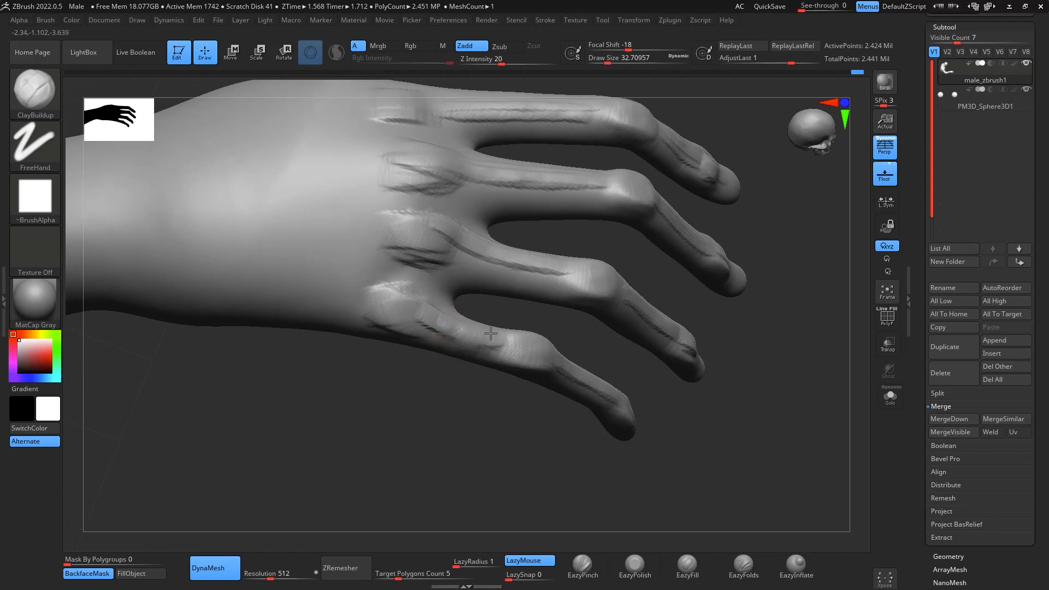
{"action": "left_click_drag", "start_coordinate": [504, 255], "coordinate": [530, 280]}
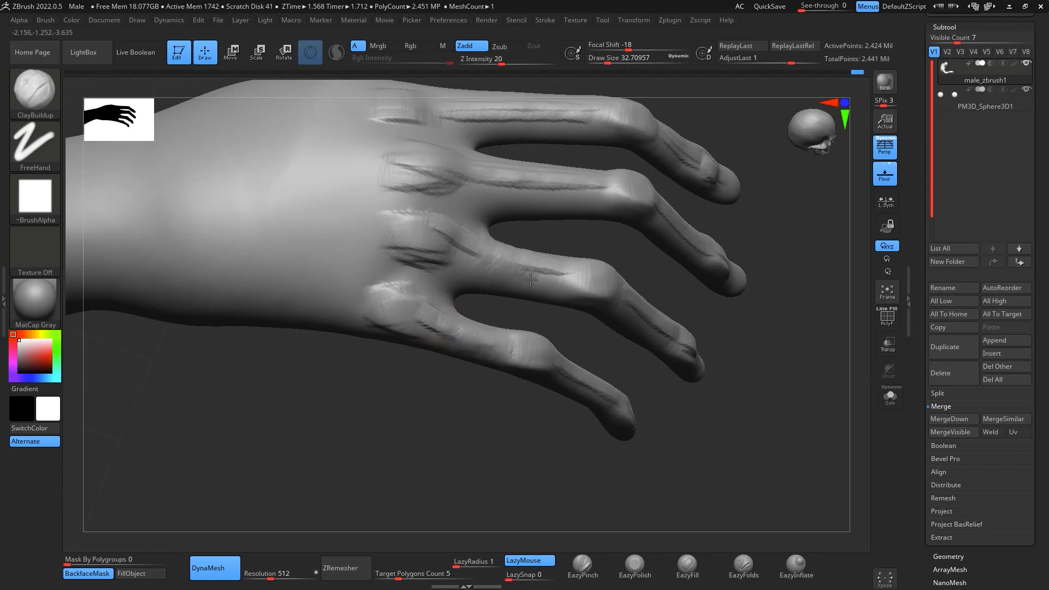
{"action": "mouse_move", "coordinate": [777, 432]}
{"action": "left_mouse_down"}
{"action": "mouse_move", "coordinate": [740, 363]}
{"action": "mouse_move", "coordinate": [656, 287]}
{"action": "mouse_move", "coordinate": [776, 307]}
{"action": "left_mouse_up"}
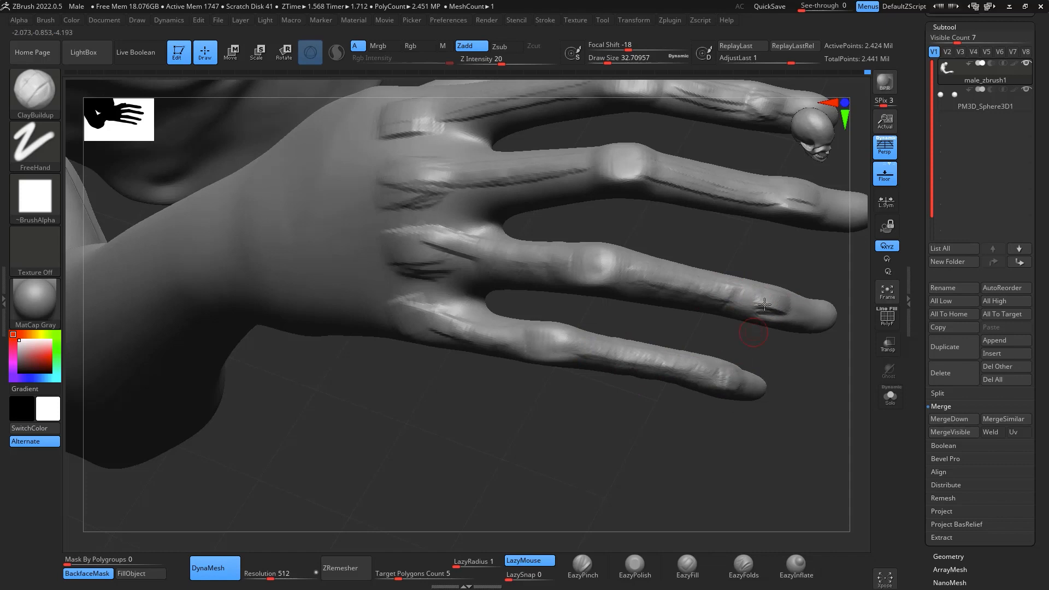
{"action": "left_click_drag", "start_coordinate": [806, 244], "coordinate": [611, 377]}
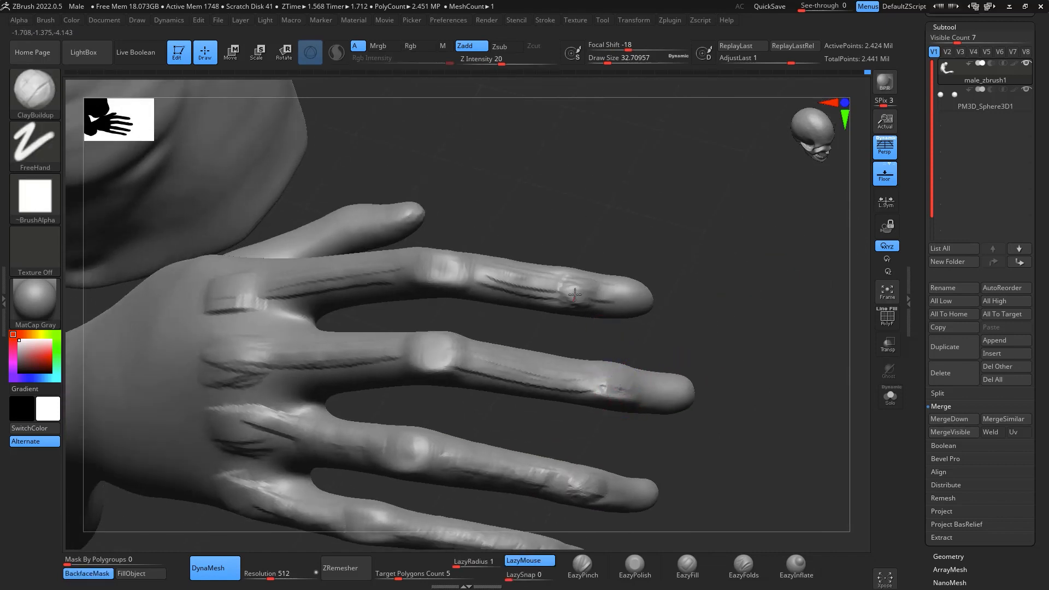
{"action": "left_click_drag", "start_coordinate": [726, 329], "coordinate": [509, 361]}
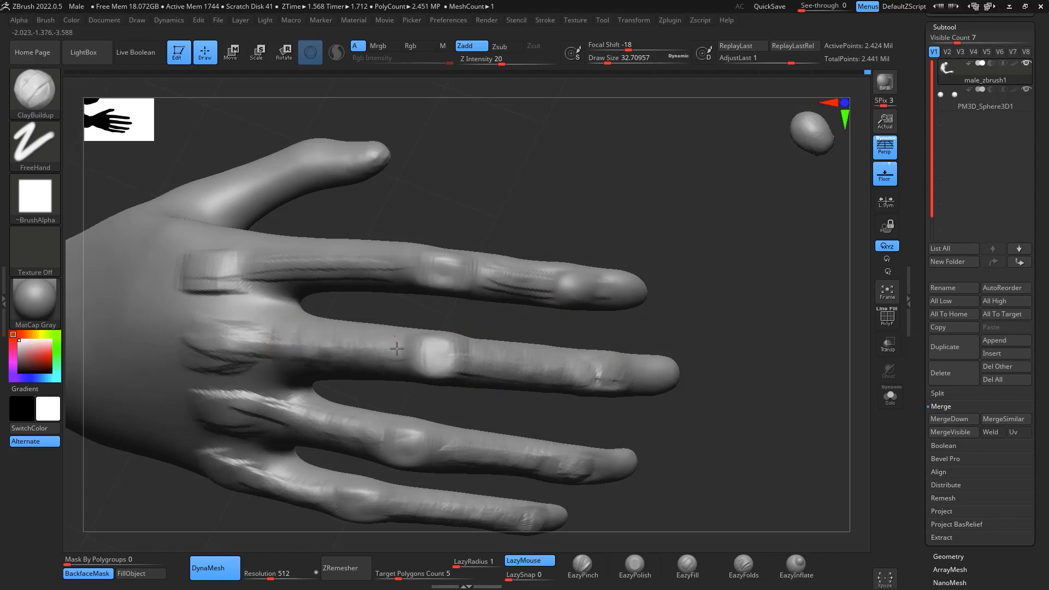
- Build up the raised hand's index finger segments and form nail areas on the fingertips with ClayBuildup
{"action": "mouse_move", "coordinate": [704, 270]}
{"action": "left_mouse_down"}
{"action": "mouse_move", "coordinate": [794, 335]}
{"action": "mouse_move", "coordinate": [797, 351]}
{"action": "mouse_move", "coordinate": [527, 294]}
{"action": "left_mouse_up"}
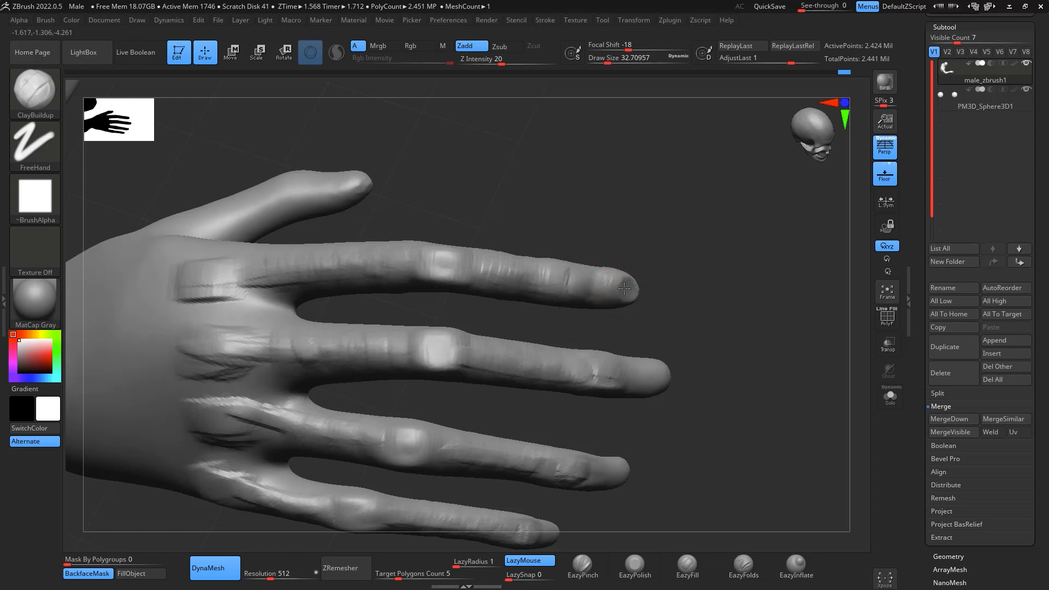
{"action": "left_click_drag", "start_coordinate": [754, 417], "coordinate": [637, 410]}
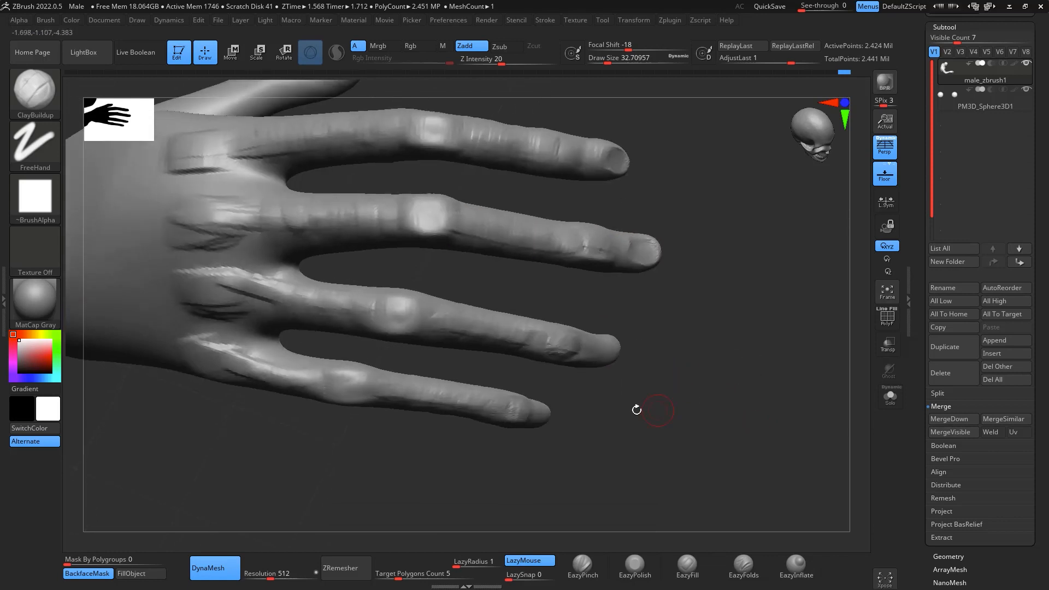
{"action": "left_click_drag", "start_coordinate": [669, 361], "coordinate": [599, 432]}
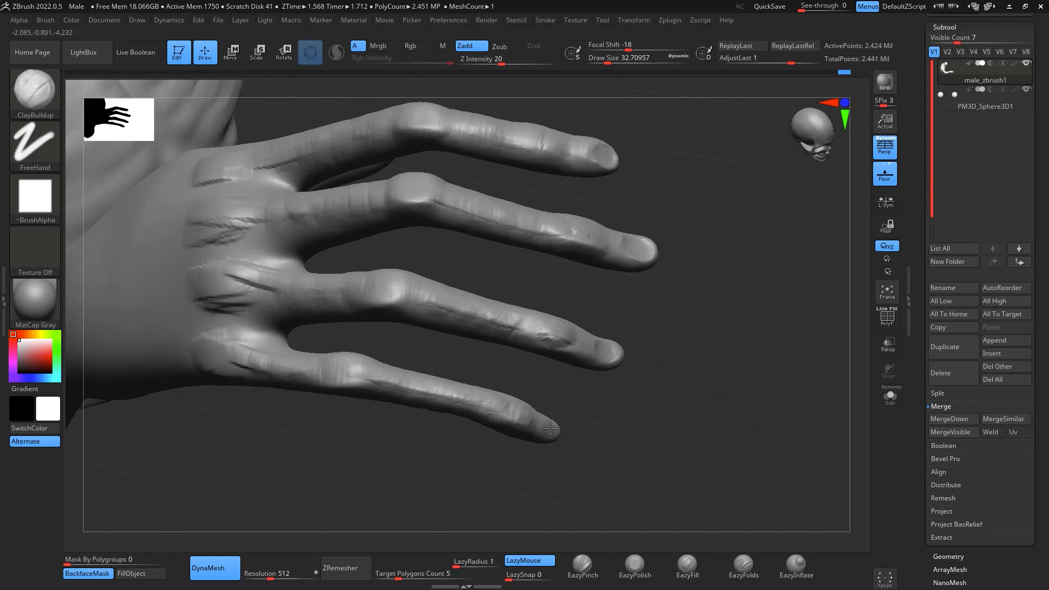
- Sculpt tendons fanning from the wrist to the knuckles on the back of the raised hand with ClayBuildup at draw size about 49
{"action": "mouse_move", "coordinate": [777, 466]}
{"action": "left_mouse_down", "text": "alt"}
{"action": "mouse_move", "coordinate": [766, 421]}
{"action": "mouse_move", "coordinate": [785, 476]}
{"action": "mouse_move", "coordinate": [764, 471]}
{"action": "mouse_move", "coordinate": [836, 457]}
{"action": "mouse_move", "coordinate": [822, 346]}
{"action": "mouse_move", "coordinate": [823, 463]}
{"action": "mouse_move", "coordinate": [763, 452]}
{"action": "mouse_move", "coordinate": [766, 494]}
{"action": "mouse_move", "coordinate": [743, 463]}
{"action": "mouse_move", "coordinate": [764, 394]}
{"action": "mouse_move", "coordinate": [702, 336]}
{"action": "left_mouse_up", "text": "alt"}
{"action": "left_click_drag", "start_coordinate": [601, 294], "coordinate": [583, 346]}
{"action": "mouse_move", "coordinate": [731, 347]}
{"action": "left_mouse_down"}
{"action": "mouse_move", "coordinate": [743, 355]}
{"action": "mouse_move", "coordinate": [705, 335]}
{"action": "left_mouse_up"}
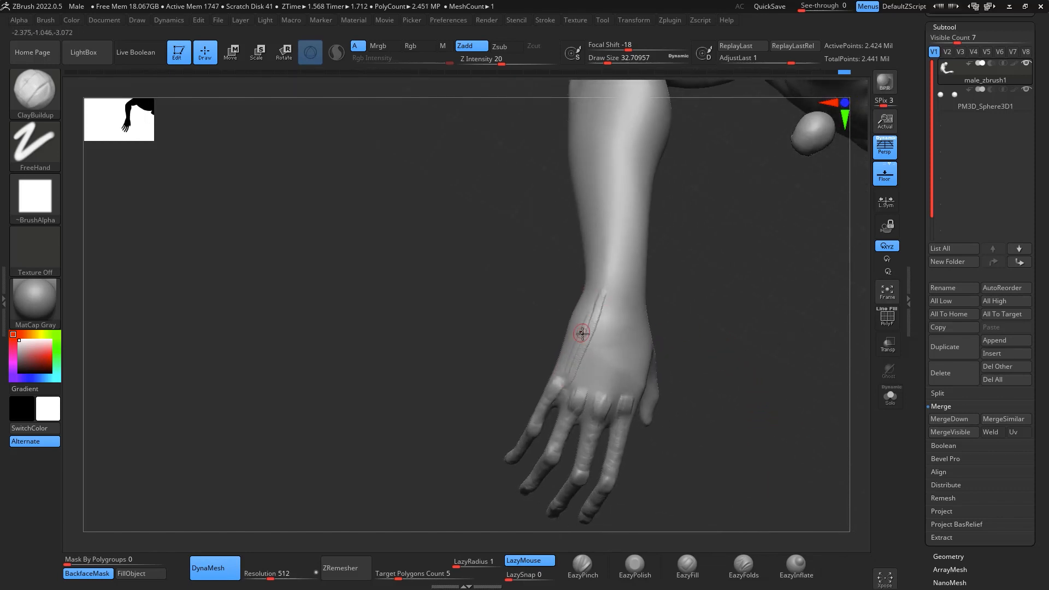
{"action": "key", "text": "space"}
{"action": "left_click_drag", "start_coordinate": [596, 346], "coordinate": [600, 346]}
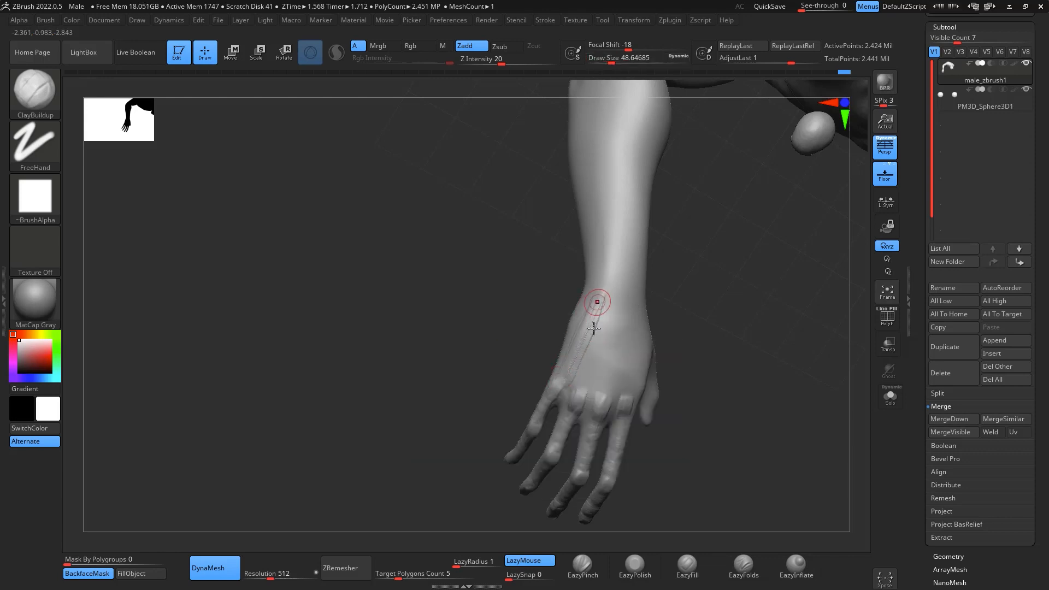
{"action": "left_click_drag", "start_coordinate": [578, 395], "coordinate": [616, 286]}
{"action": "left_click_drag", "start_coordinate": [622, 393], "coordinate": [625, 297]}
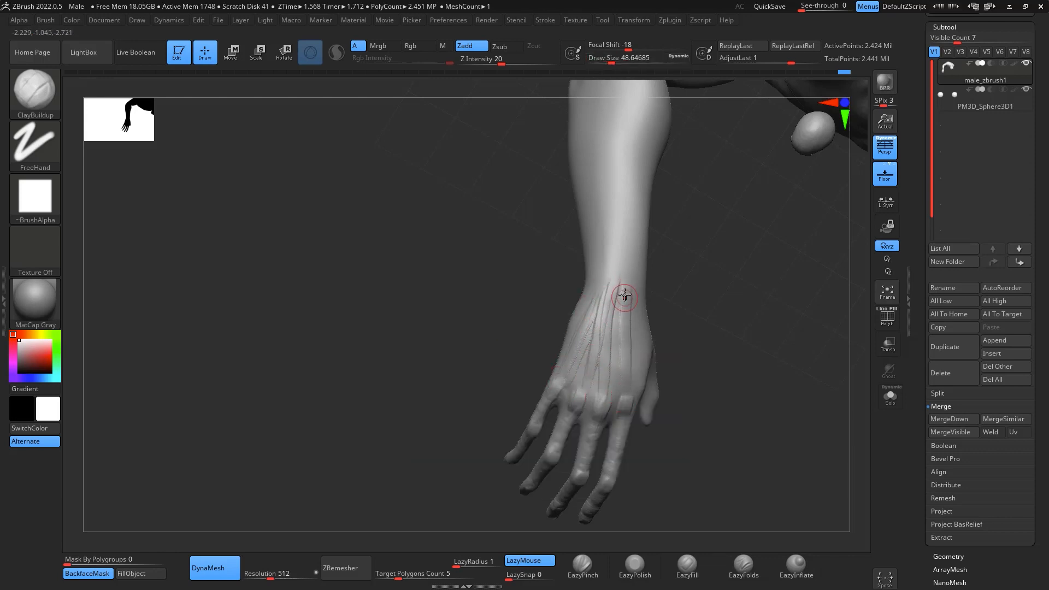
{"action": "left_click_drag", "start_coordinate": [867, 375], "coordinate": [716, 360]}
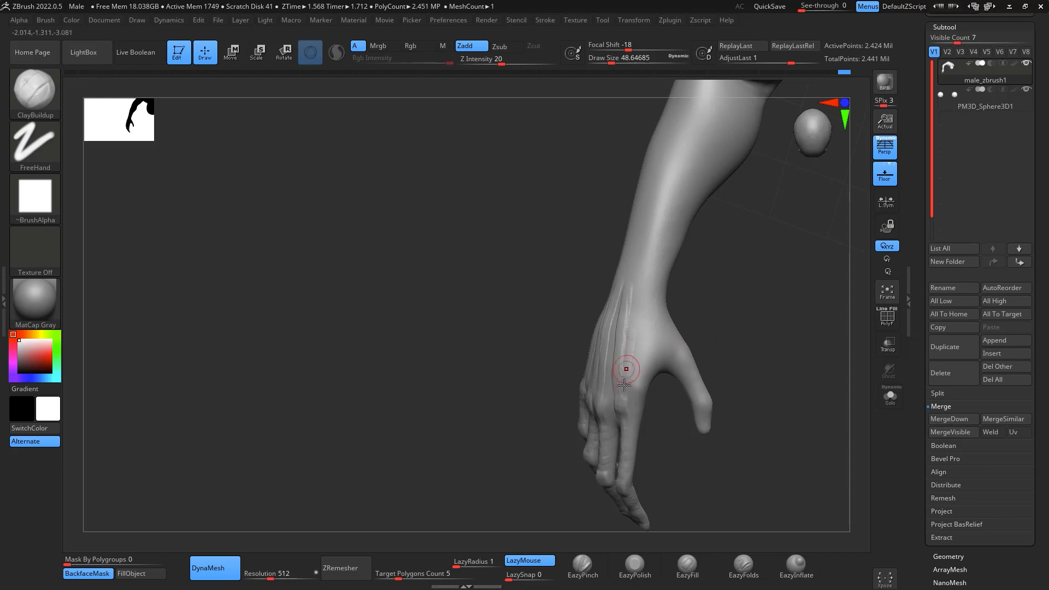
{"action": "left_click_drag", "start_coordinate": [625, 386], "coordinate": [630, 315]}
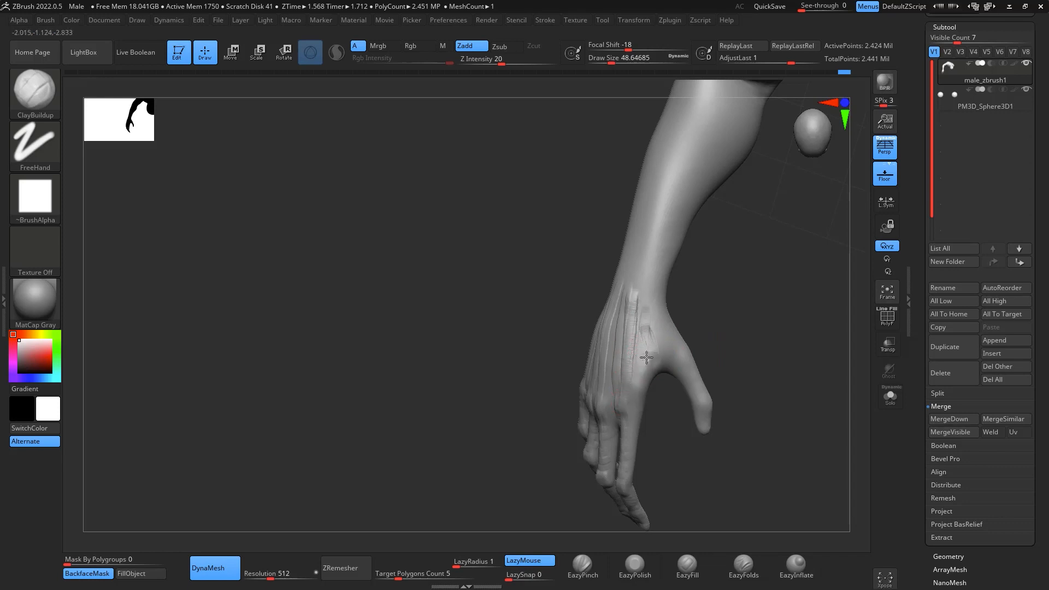
- Build up the thumb and the web between thumb and index finger on the raised hand with ClayBuildup at draw size about 56
{"action": "mouse_move", "coordinate": [710, 328]}
{"action": "left_mouse_down"}
{"action": "mouse_move", "coordinate": [693, 343]}
{"action": "mouse_move", "coordinate": [780, 382]}
{"action": "mouse_move", "coordinate": [707, 367]}
{"action": "mouse_move", "coordinate": [721, 394]}
{"action": "left_mouse_up"}
{"action": "key", "text": "space"}
{"action": "left_click_drag", "start_coordinate": [692, 362], "coordinate": [684, 355]}
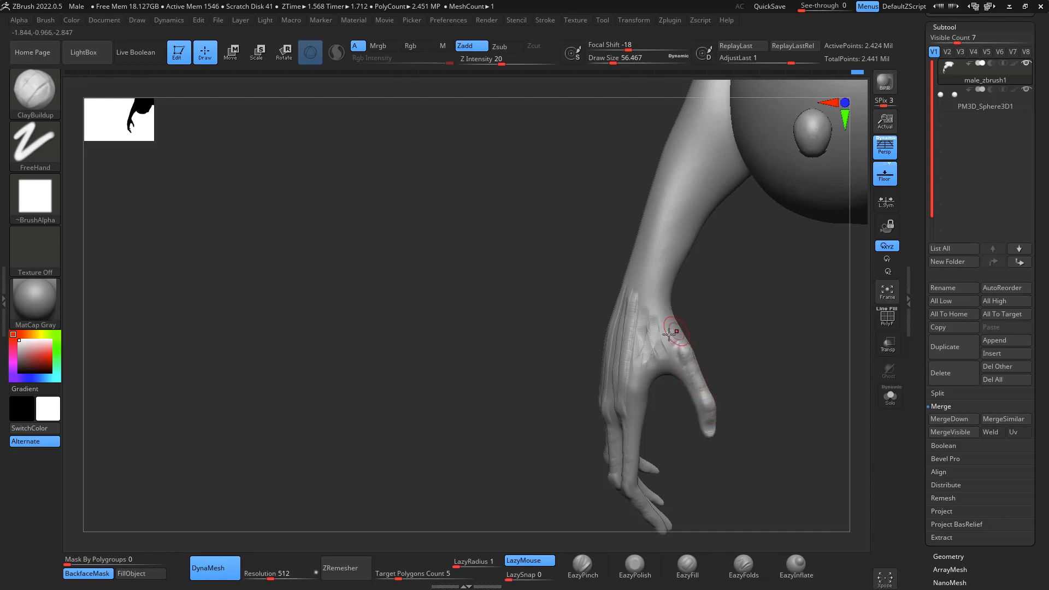
- Add a rounded bony bump at the little-finger side of the raised arm's wrist with ClayBuildup
{"action": "left_click_drag", "start_coordinate": [692, 301], "coordinate": [815, 383]}
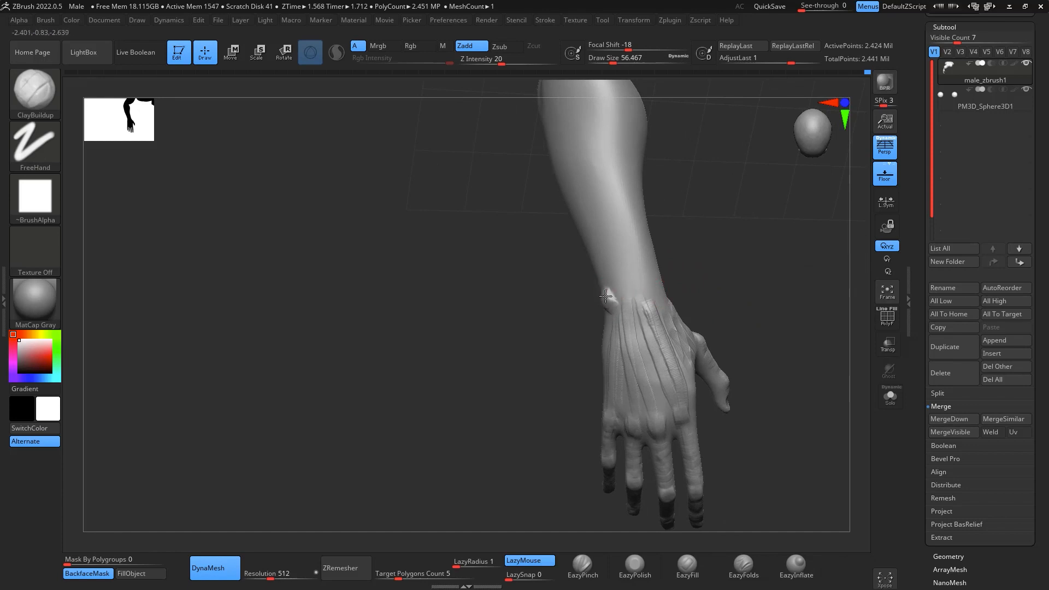
{"action": "left_click_drag", "start_coordinate": [606, 295], "coordinate": [610, 299]}
{"action": "mouse_move", "coordinate": [705, 254]}
{"action": "left_mouse_down"}
{"action": "mouse_move", "coordinate": [763, 265]}
{"action": "mouse_move", "coordinate": [694, 311]}
{"action": "mouse_move", "coordinate": [780, 290]}
{"action": "mouse_move", "coordinate": [810, 325]}
{"action": "mouse_move", "coordinate": [796, 330]}
{"action": "left_mouse_up"}
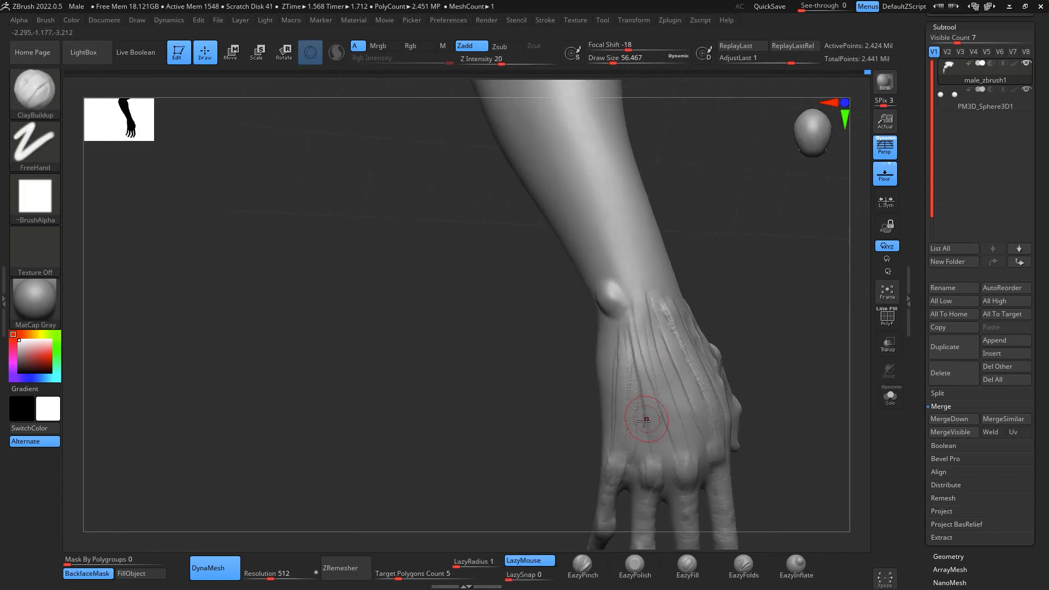
- Carve grooves between the tendons on the back of the raised hand with the DamStandard brush at draw size about 56
{"action": "key", "text": "b"}
{"action": "key", "text": "d"}
{"action": "key", "text": "s"}
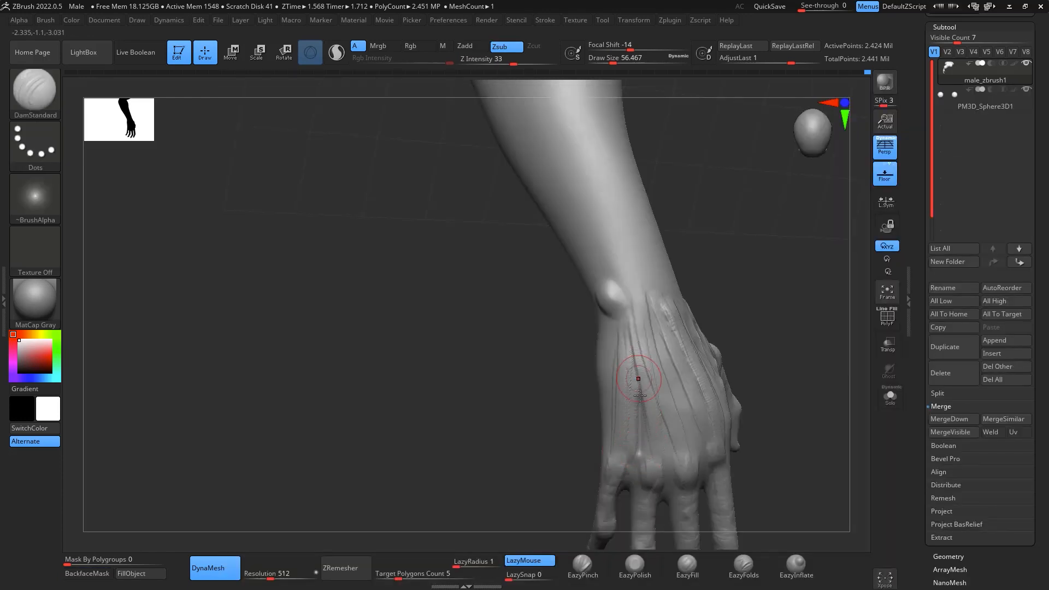
{"action": "left_click_drag", "start_coordinate": [656, 404], "coordinate": [674, 455]}
{"action": "left_click_drag", "start_coordinate": [651, 333], "coordinate": [690, 438]}
{"action": "left_click_drag", "start_coordinate": [784, 394], "coordinate": [751, 377]}
{"action": "left_click_drag", "start_coordinate": [662, 344], "coordinate": [694, 439]}
{"action": "left_click_drag", "start_coordinate": [836, 419], "coordinate": [787, 417]}
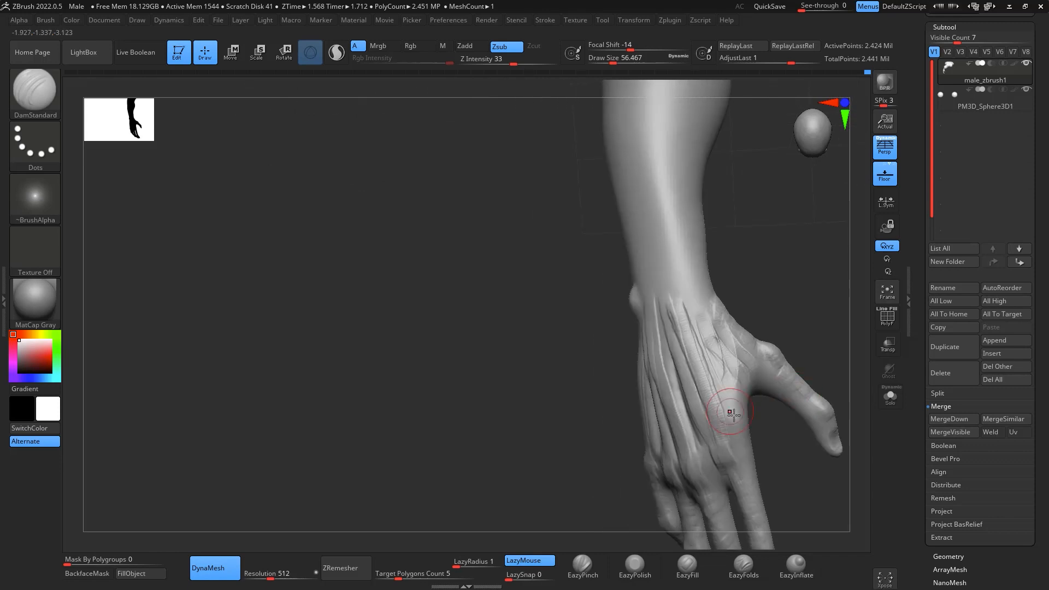
- Smooth the tendon ridges across the back of the raised hand and around the wrist at draw size about 56
{"action": "key", "text": "shift"}
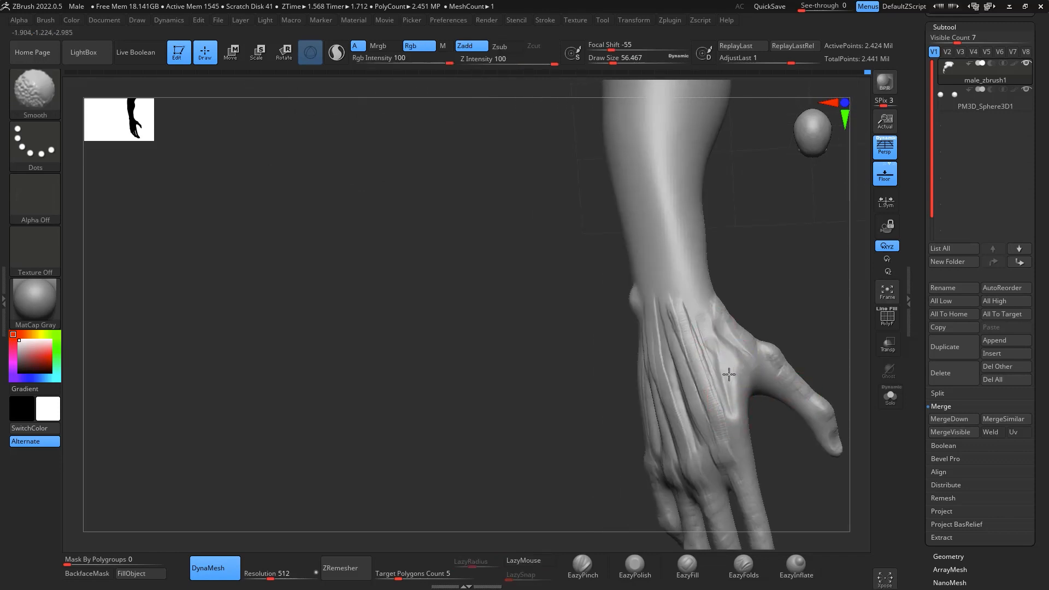
{"action": "mouse_move", "coordinate": [729, 375]}
{"action": "left_mouse_down", "text": "shift"}
{"action": "mouse_move", "coordinate": [704, 343]}
{"action": "mouse_move", "coordinate": [707, 330]}
{"action": "left_mouse_up", "text": "shift"}
{"action": "left_click_drag", "start_coordinate": [702, 425], "coordinate": [690, 360], "text": "shift"}
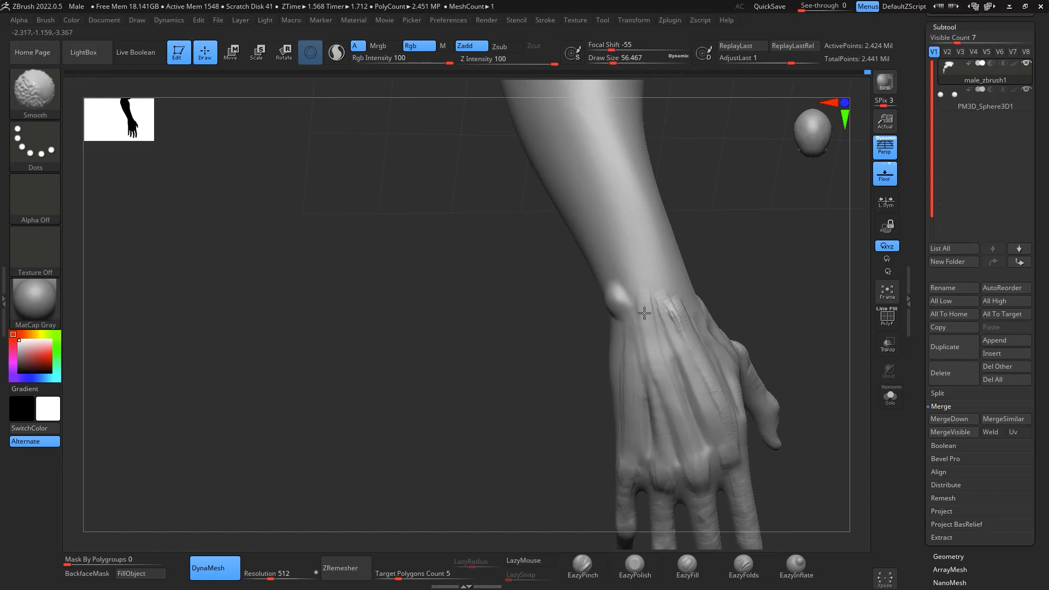
{"action": "mouse_move", "coordinate": [644, 314]}
{"action": "left_mouse_down", "text": "shift"}
{"action": "mouse_move", "coordinate": [721, 415]}
{"action": "mouse_move", "coordinate": [745, 371]}
{"action": "left_mouse_up", "text": "shift"}
{"action": "left_click_drag", "start_coordinate": [829, 332], "coordinate": [780, 375]}
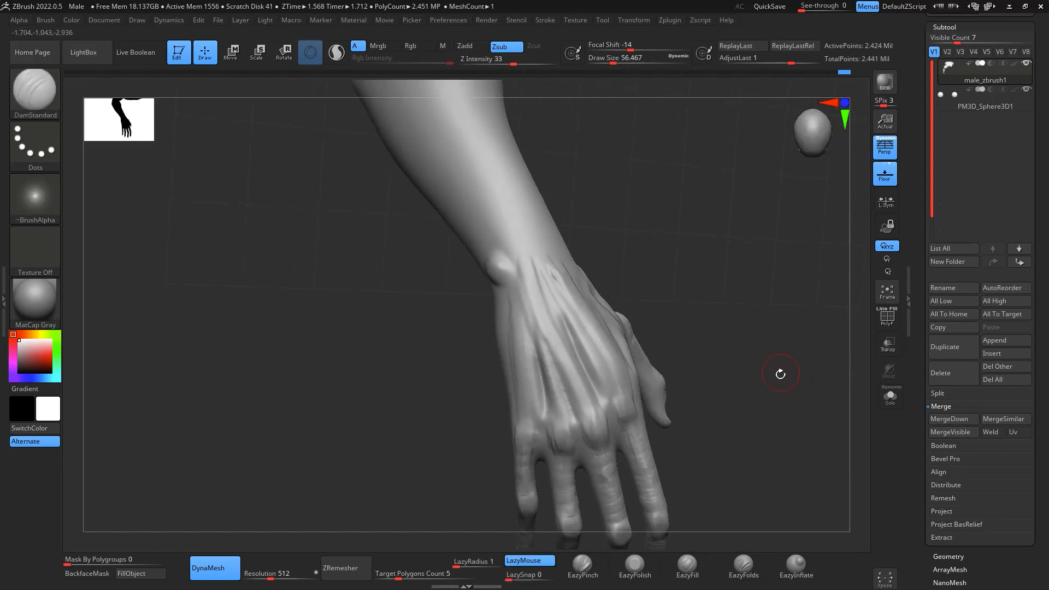
- Build up the tendons on the back of the raised hand and a band across the wrist with ClayBuildup at draw size about 56
{"action": "key", "text": "b"}
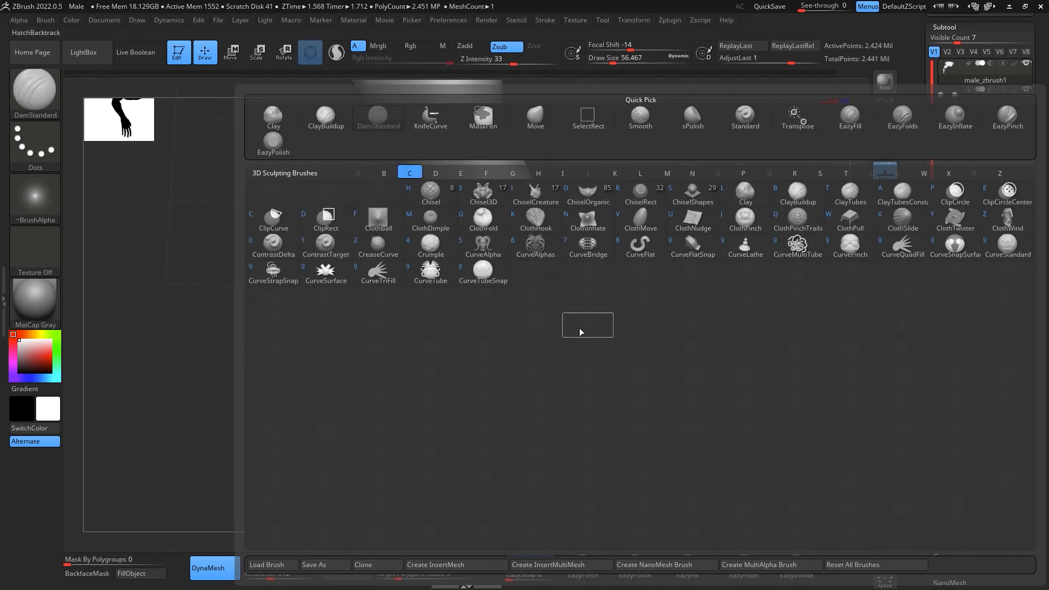
{"action": "key", "text": "c"}
{"action": "key", "text": "b"}
{"action": "mouse_move", "coordinate": [574, 390]}
{"action": "left_mouse_down"}
{"action": "mouse_move", "coordinate": [546, 262]}
{"action": "mouse_move", "coordinate": [568, 328]}
{"action": "mouse_move", "coordinate": [540, 328]}
{"action": "mouse_move", "coordinate": [563, 414]}
{"action": "mouse_move", "coordinate": [531, 407]}
{"action": "left_mouse_up"}
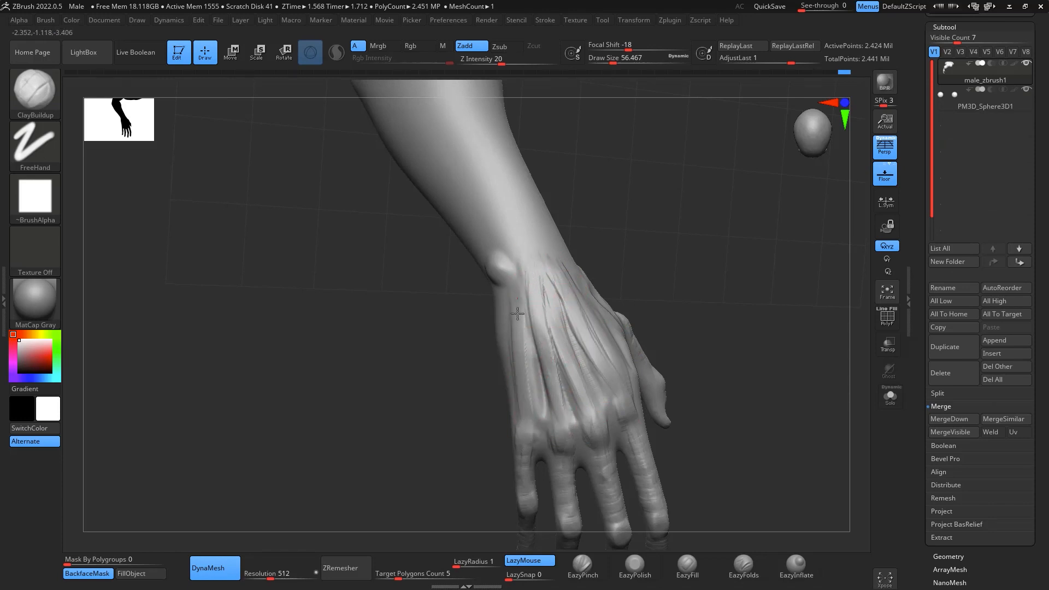
{"action": "right_click_drag", "start_coordinate": [524, 241], "coordinate": [796, 332]}
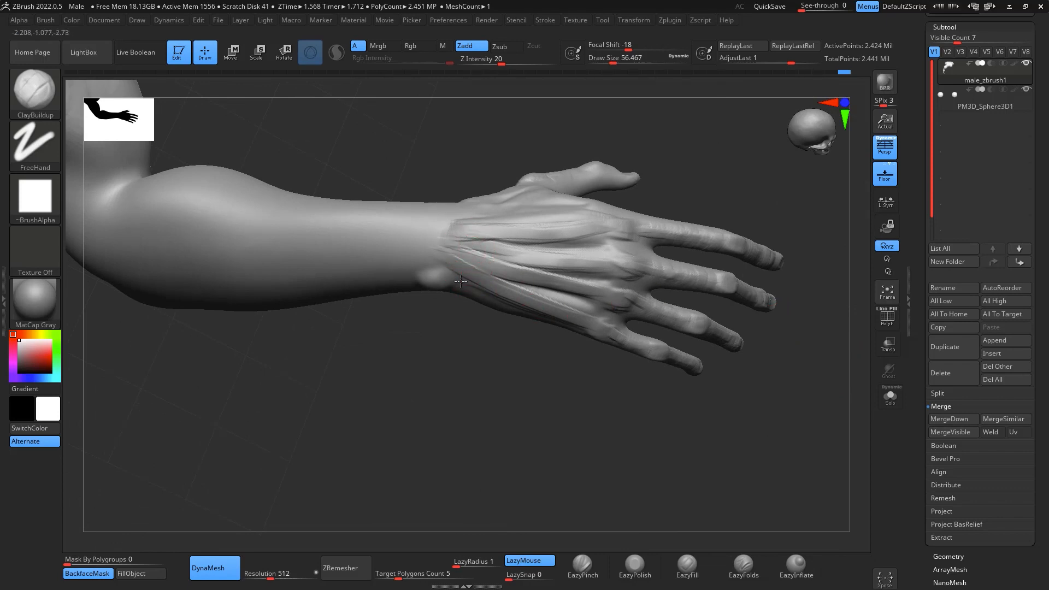
{"action": "left_click_drag", "start_coordinate": [449, 264], "coordinate": [471, 213]}
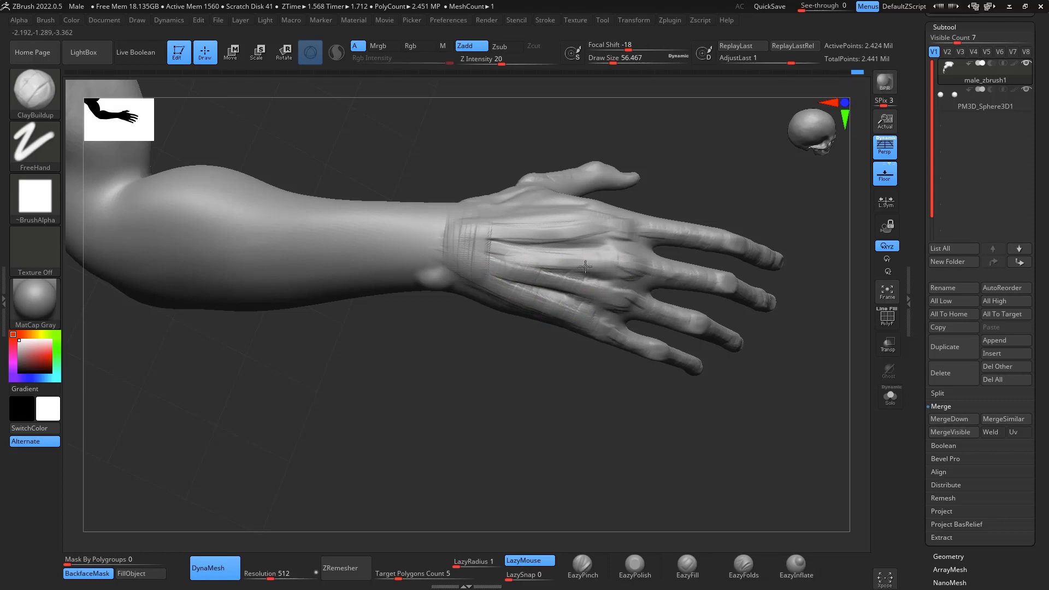
{"action": "mouse_move", "coordinate": [522, 250]}
{"action": "left_mouse_down"}
{"action": "mouse_move", "coordinate": [507, 260]}
{"action": "mouse_move", "coordinate": [522, 221]}
{"action": "left_mouse_up"}
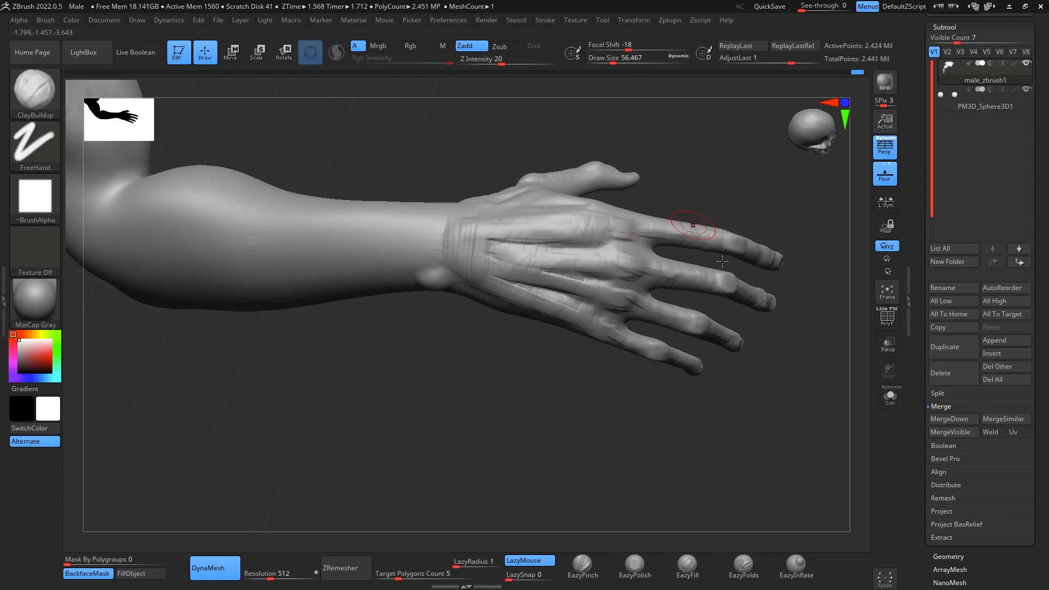
- Fill out the area between the thumb base and index finger with ClayBuildup strokes and smooth the transitions
{"action": "left_click_drag", "start_coordinate": [805, 449], "coordinate": [651, 318]}
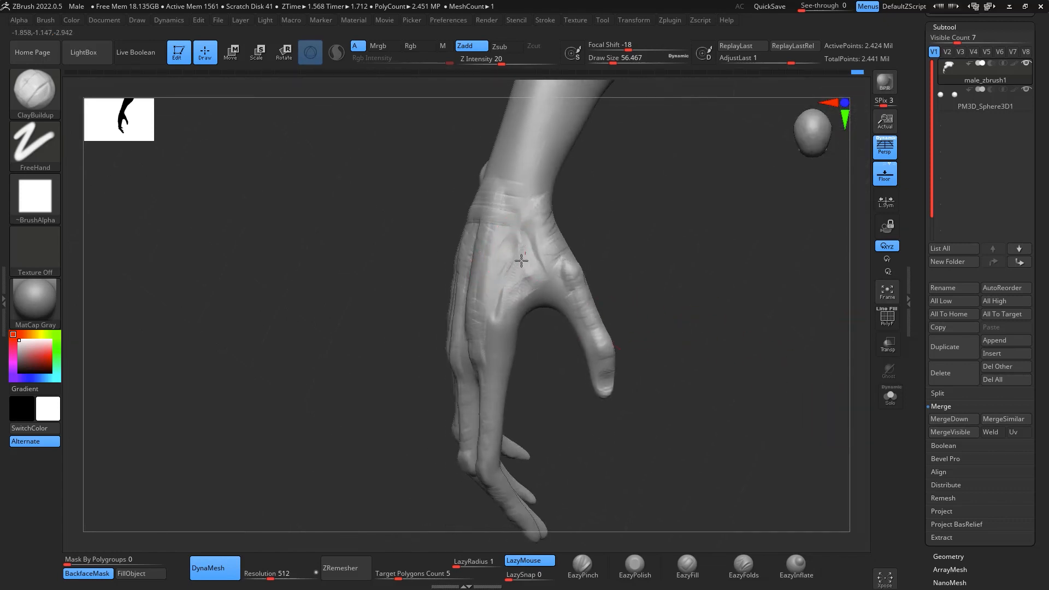
{"action": "key", "text": "shift"}
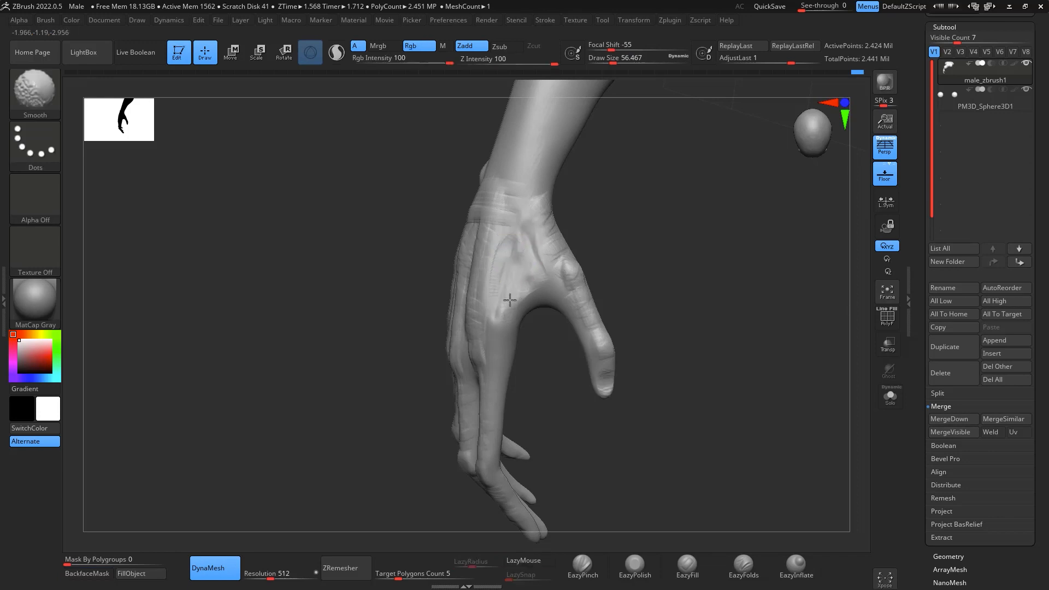
{"action": "mouse_move", "coordinate": [724, 312]}
{"action": "left_mouse_down"}
{"action": "mouse_move", "coordinate": [796, 302]}
{"action": "mouse_move", "coordinate": [820, 352]}
{"action": "mouse_move", "coordinate": [802, 391]}
{"action": "mouse_move", "coordinate": [787, 377]}
{"action": "left_mouse_up"}
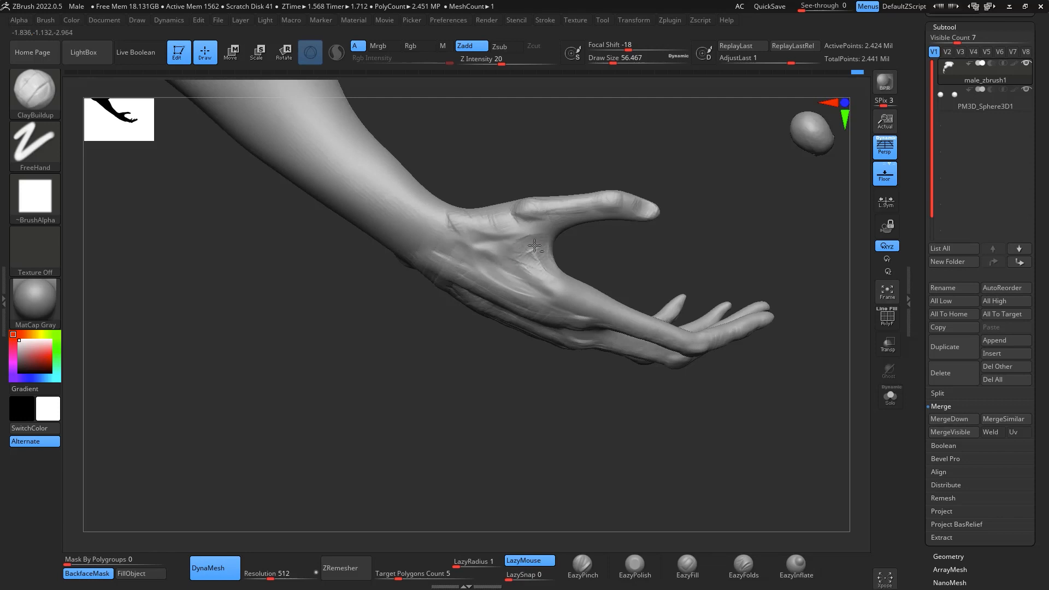
{"action": "key", "text": "shift"}
{"action": "mouse_move", "coordinate": [756, 470]}
{"action": "left_mouse_down"}
{"action": "mouse_move", "coordinate": [804, 382]}
{"action": "mouse_move", "coordinate": [775, 403]}
{"action": "mouse_move", "coordinate": [778, 418]}
{"action": "mouse_move", "coordinate": [619, 291]}
{"action": "left_mouse_up"}
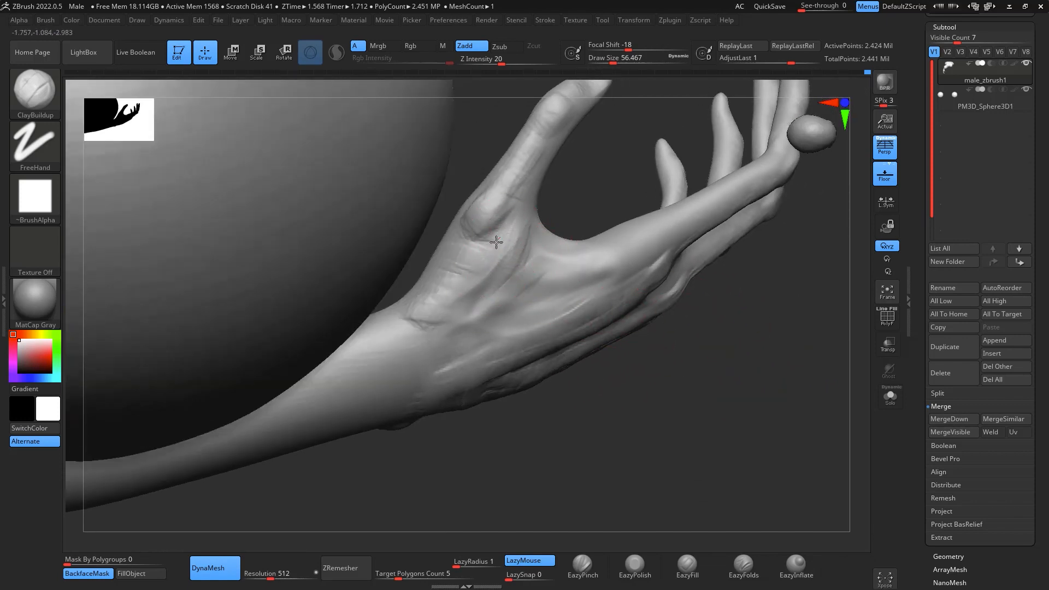
{"action": "key", "text": "shift"}
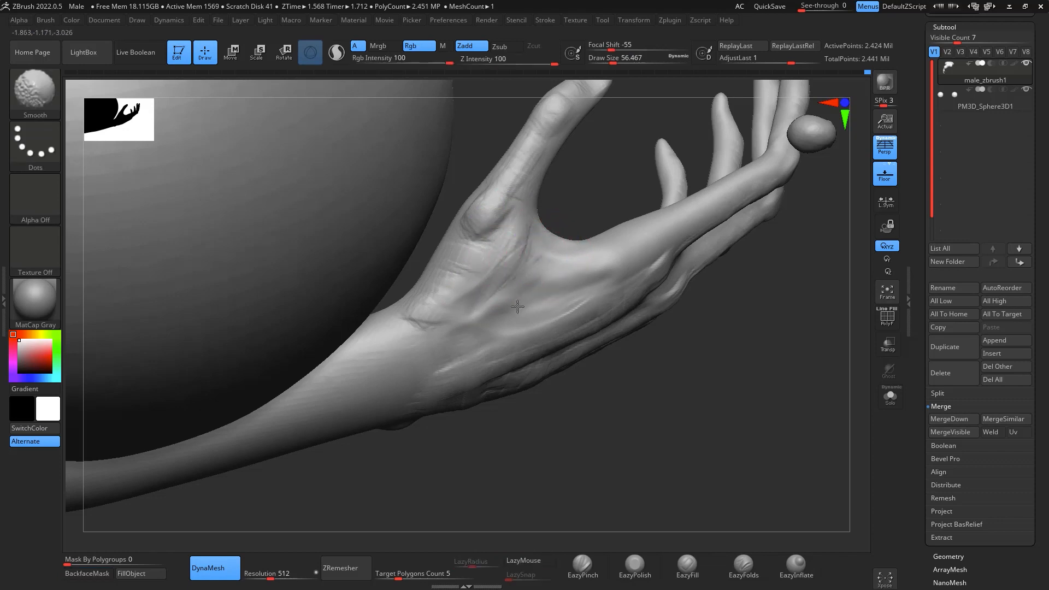
- Soften the clay strokes over the wrist and back-of-hand tendons at draw size about 101
{"action": "mouse_move", "coordinate": [773, 441]}
{"action": "left_mouse_down"}
{"action": "mouse_move", "coordinate": [752, 359]}
{"action": "mouse_move", "coordinate": [825, 420]}
{"action": "mouse_move", "coordinate": [575, 240]}
{"action": "left_mouse_up"}
{"action": "key", "text": "space"}
{"action": "left_click_drag", "start_coordinate": [682, 322], "coordinate": [667, 299]}
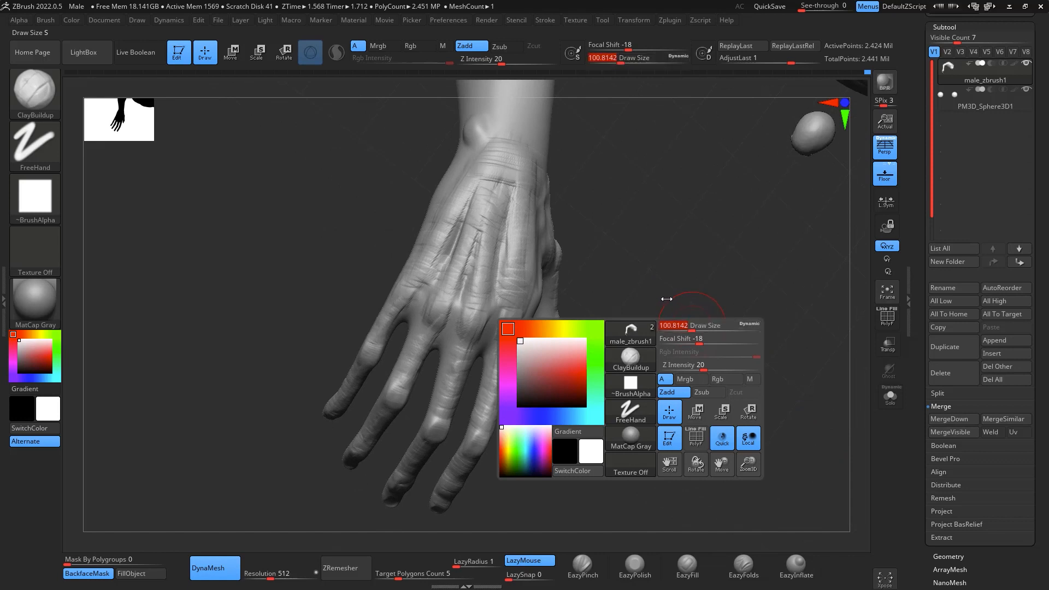
{"action": "mouse_move", "coordinate": [508, 235]}
{"action": "left_mouse_down", "text": "shift"}
{"action": "mouse_move", "coordinate": [428, 286]}
{"action": "mouse_move", "coordinate": [488, 202]}
{"action": "left_mouse_up", "text": "shift"}
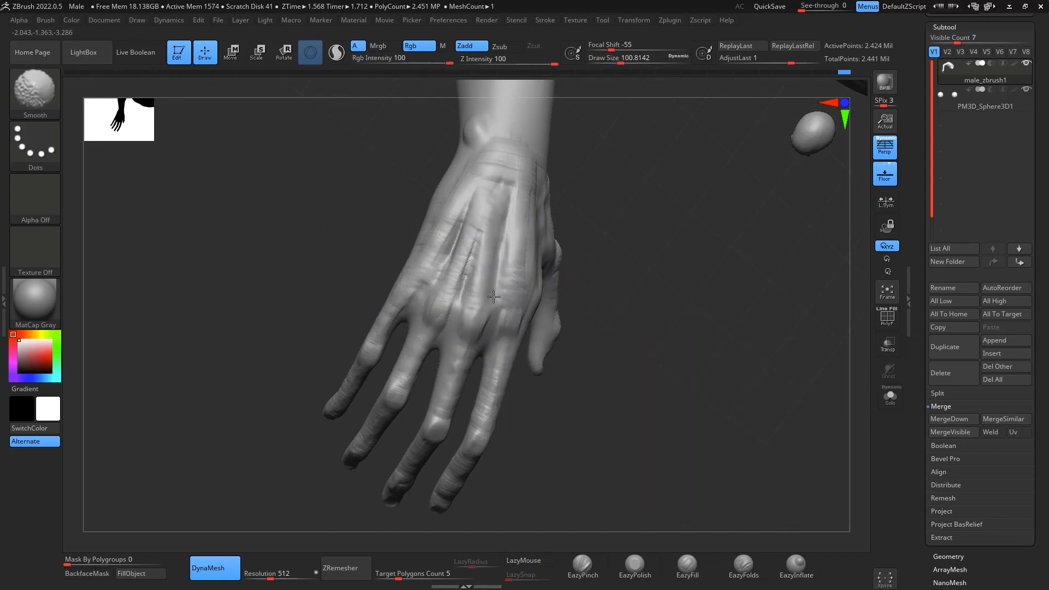
- Build up a bony ridge along the raised forearm from the wrist bump to the elbow with ClayBuildup at draw size about 101
{"action": "left_click_drag", "start_coordinate": [648, 348], "coordinate": [788, 306]}
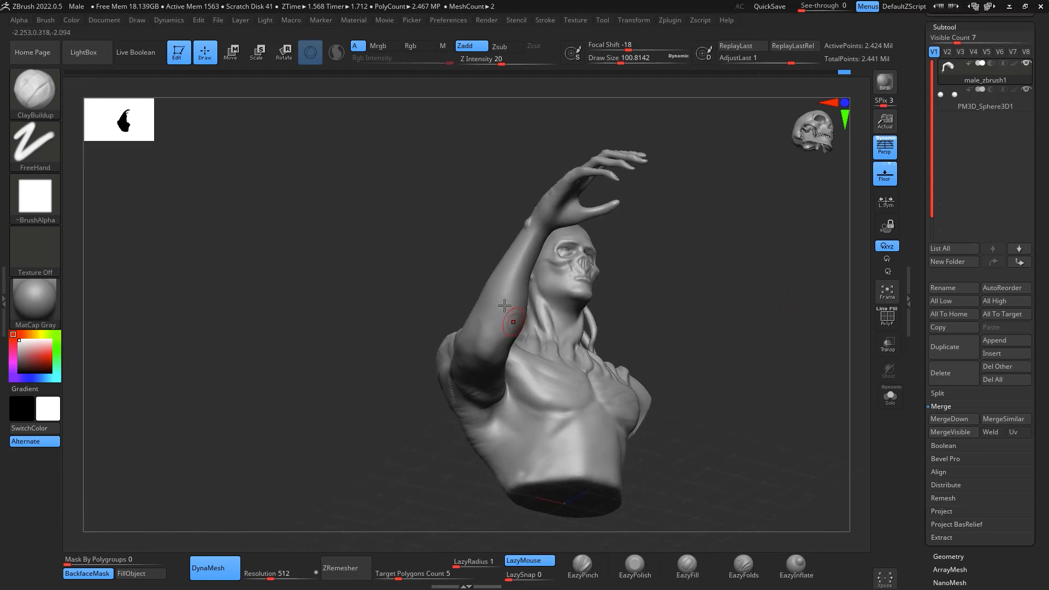
{"action": "left_click_drag", "start_coordinate": [500, 296], "coordinate": [506, 280]}
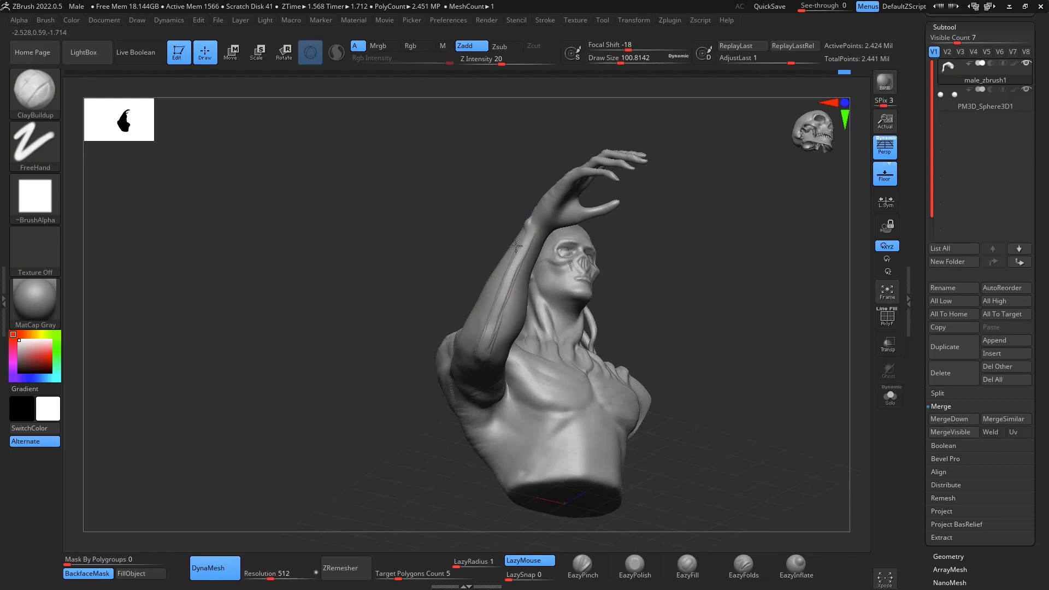
{"action": "left_click_drag", "start_coordinate": [516, 246], "coordinate": [473, 369]}
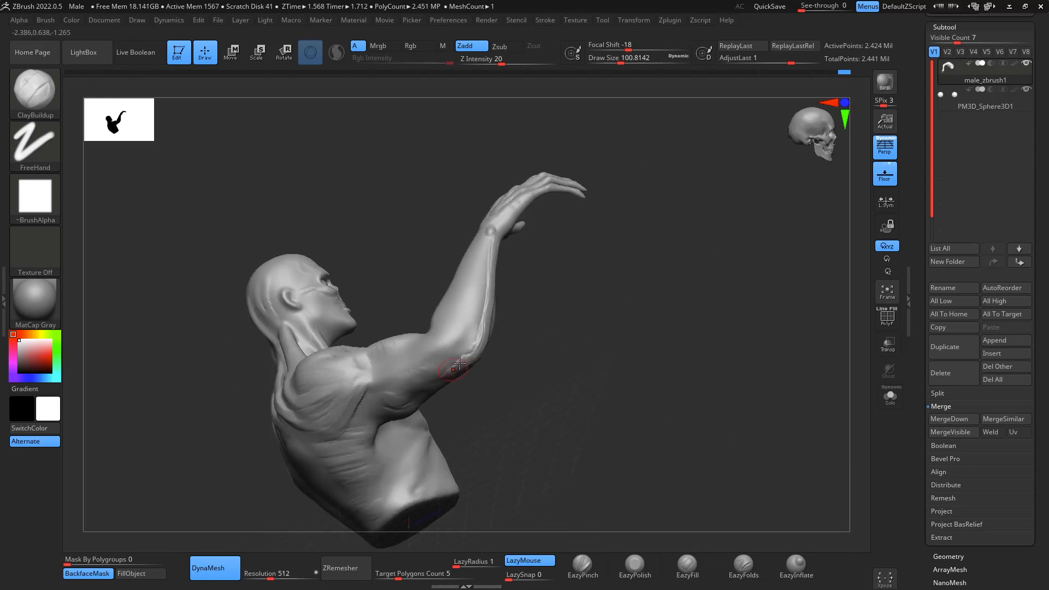
{"action": "mouse_move", "coordinate": [560, 306]}
{"action": "left_mouse_down"}
{"action": "mouse_move", "coordinate": [780, 299]}
{"action": "mouse_move", "coordinate": [719, 356]}
{"action": "mouse_move", "coordinate": [678, 346]}
{"action": "left_mouse_up"}
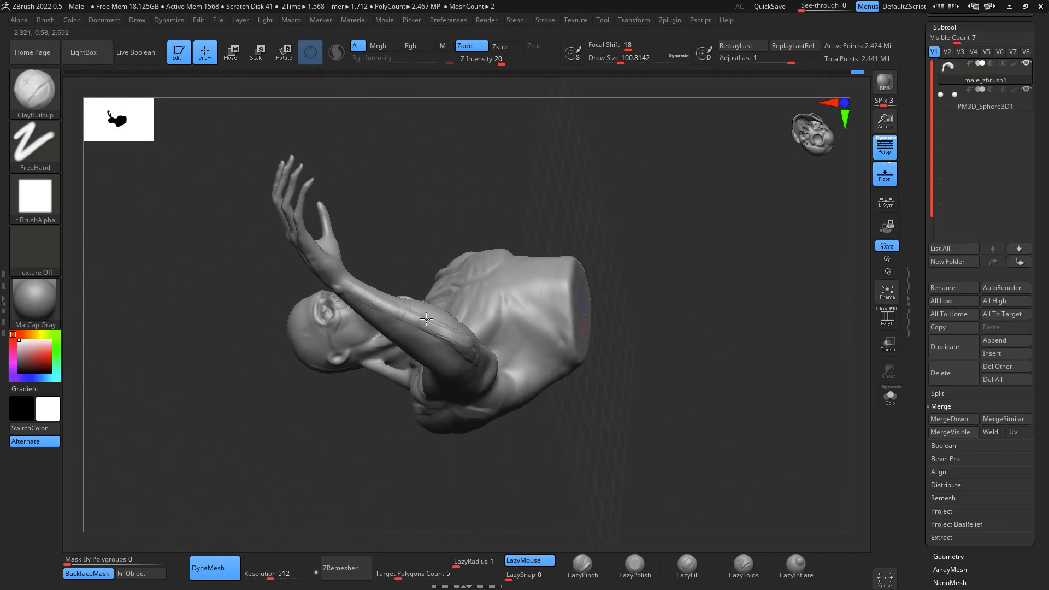
{"action": "mouse_move", "coordinate": [645, 401]}
{"action": "left_mouse_down"}
{"action": "mouse_move", "coordinate": [726, 440]}
{"action": "mouse_move", "coordinate": [614, 363]}
{"action": "left_mouse_up"}
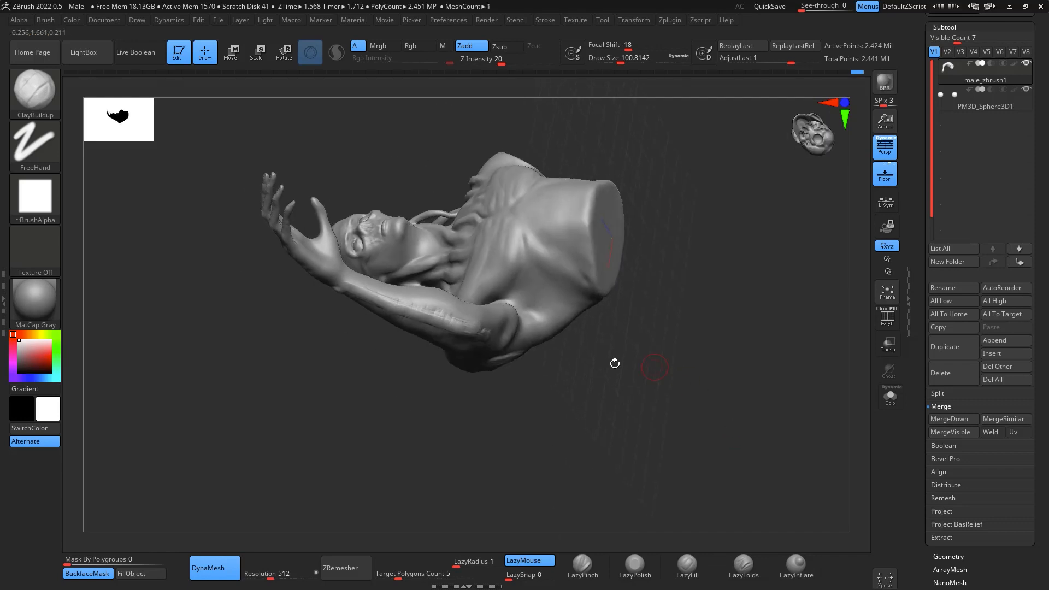
{"action": "left_click_drag", "start_coordinate": [454, 355], "coordinate": [401, 342]}
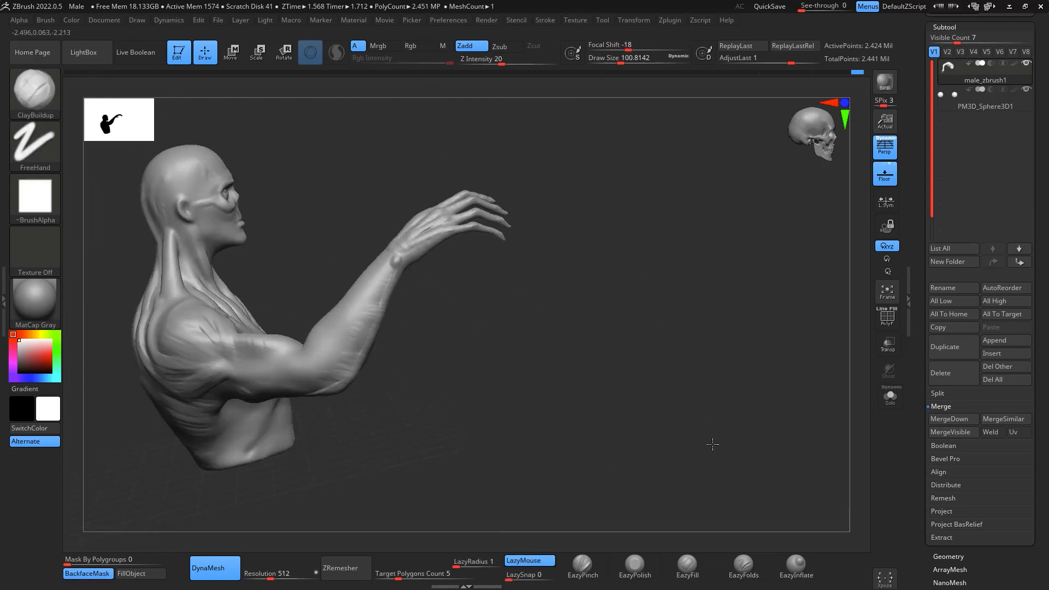
- Carve a long groove down the inner side of the raised forearm with the DamStandard brush at draw size about 101
{"action": "mouse_move", "coordinate": [707, 442]}
{"action": "left_mouse_down"}
{"action": "mouse_move", "coordinate": [761, 417]}
{"action": "mouse_move", "coordinate": [792, 426]}
{"action": "mouse_move", "coordinate": [780, 359]}
{"action": "mouse_move", "coordinate": [733, 424]}
{"action": "mouse_move", "coordinate": [789, 403]}
{"action": "mouse_move", "coordinate": [768, 380]}
{"action": "mouse_move", "coordinate": [803, 377]}
{"action": "mouse_move", "coordinate": [785, 335]}
{"action": "mouse_move", "coordinate": [818, 326]}
{"action": "mouse_move", "coordinate": [827, 306]}
{"action": "mouse_move", "coordinate": [755, 327]}
{"action": "left_mouse_up"}
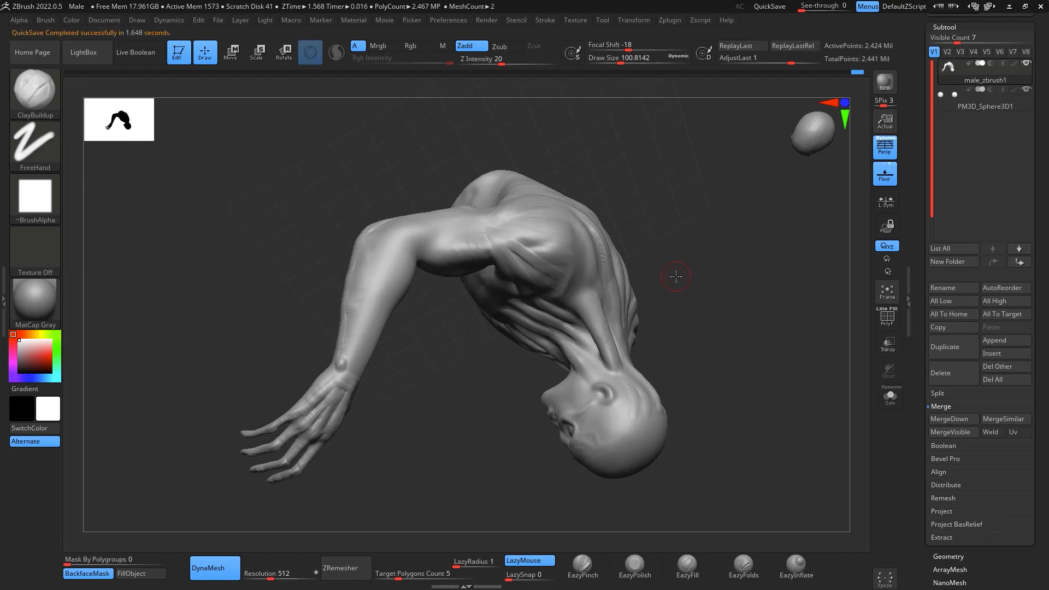
{"action": "mouse_move", "coordinate": [676, 277]}
{"action": "left_mouse_down"}
{"action": "mouse_move", "coordinate": [799, 323]}
{"action": "mouse_move", "coordinate": [829, 471]}
{"action": "mouse_move", "coordinate": [856, 472]}
{"action": "mouse_move", "coordinate": [491, 383]}
{"action": "left_mouse_up"}
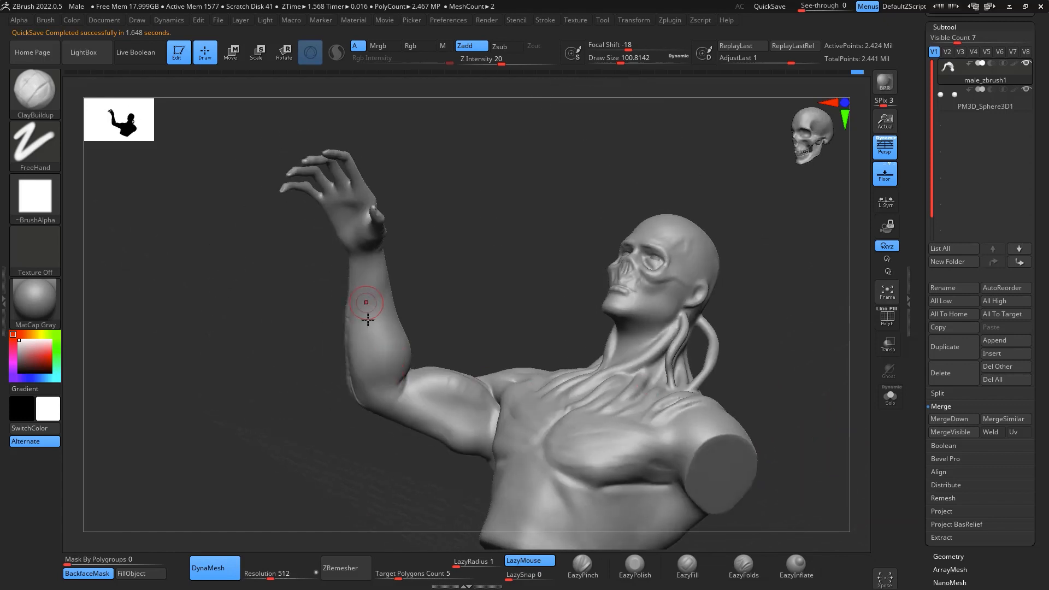
{"action": "key", "text": "b"}
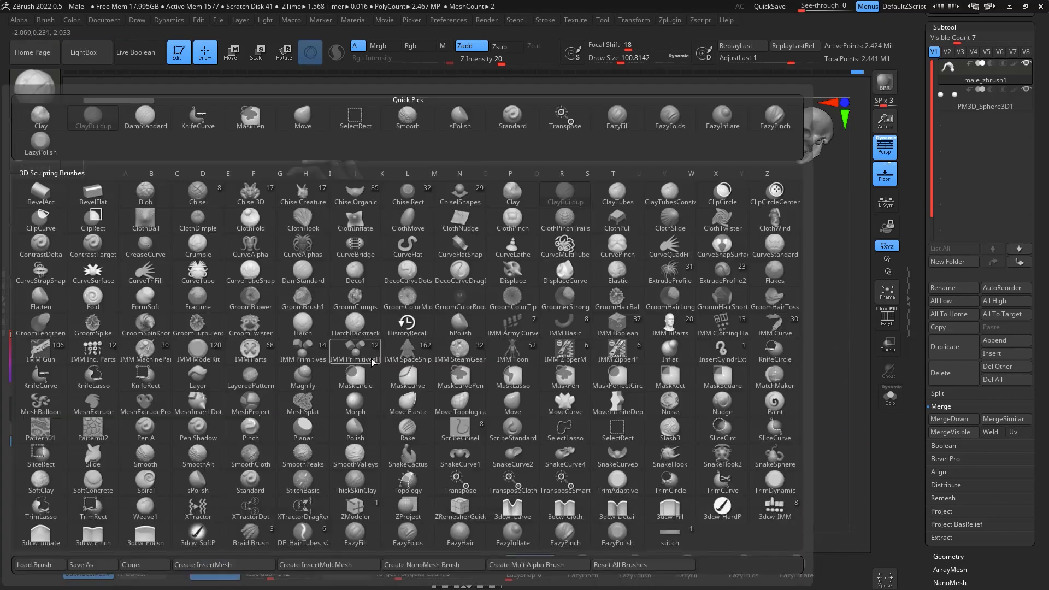
{"action": "key", "text": "d"}
{"action": "key", "text": "s"}
{"action": "left_click_drag", "start_coordinate": [379, 382], "coordinate": [370, 290]}
{"action": "mouse_move", "coordinate": [370, 351]}
{"action": "left_mouse_down"}
{"action": "mouse_move", "coordinate": [364, 267]}
{"action": "mouse_move", "coordinate": [374, 380]}
{"action": "mouse_move", "coordinate": [372, 326]}
{"action": "left_mouse_up"}
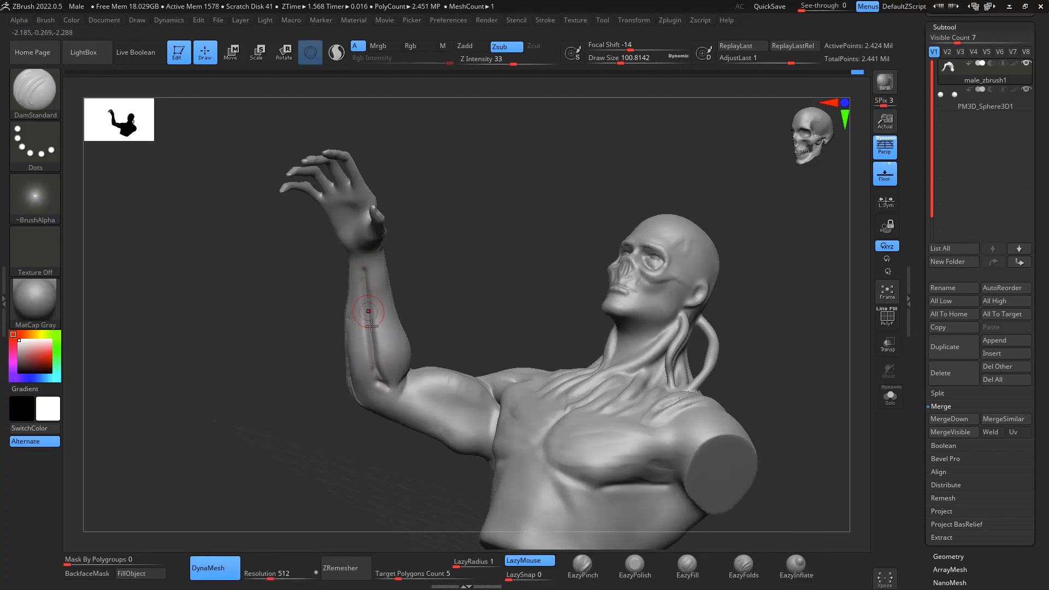
- Smooth the inner forearm groove into the surrounding muscle, raising the draw size to about 187
{"action": "left_click_drag", "start_coordinate": [537, 272], "coordinate": [439, 320]}
{"action": "key", "text": "shift"}
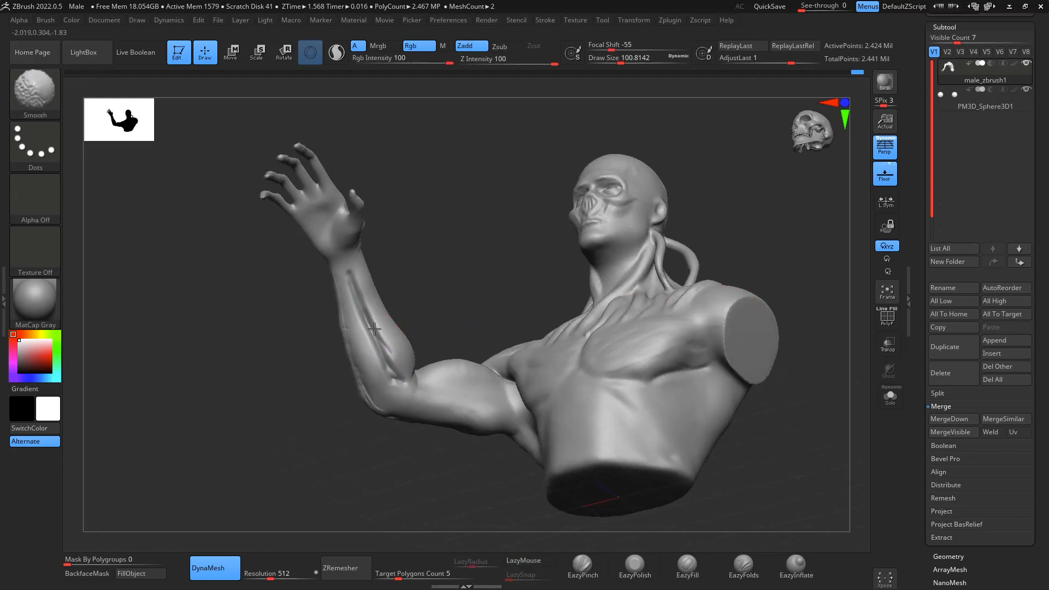
{"action": "left_click_drag", "start_coordinate": [367, 304], "coordinate": [388, 367], "text": "shift"}
{"action": "key", "text": "space"}
{"action": "left_click_drag", "start_coordinate": [398, 324], "coordinate": [409, 324]}
{"action": "key", "text": "shift"}
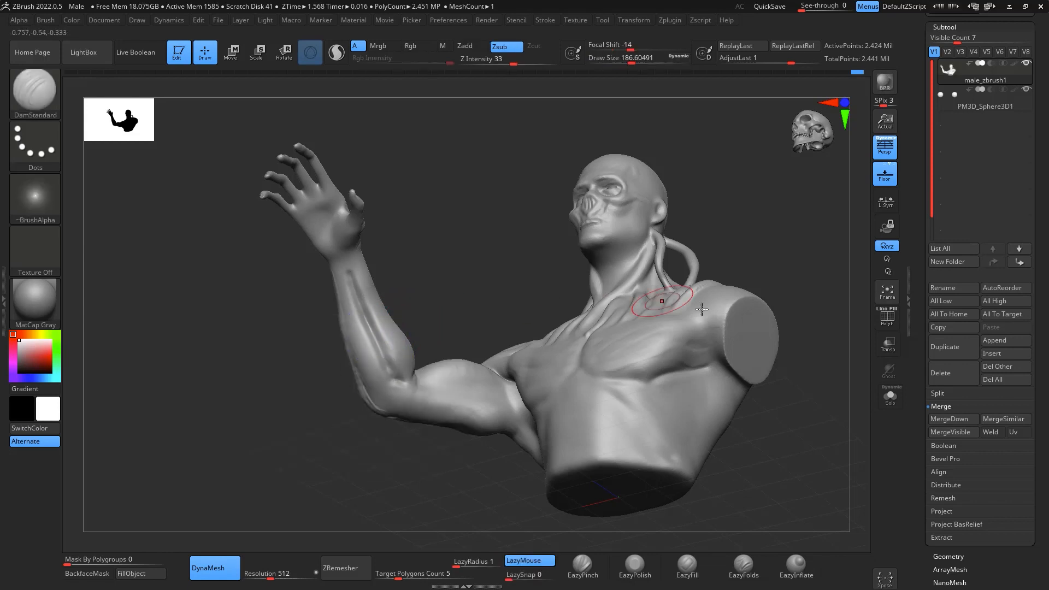
{"action": "left_click_drag", "start_coordinate": [820, 428], "coordinate": [814, 421]}
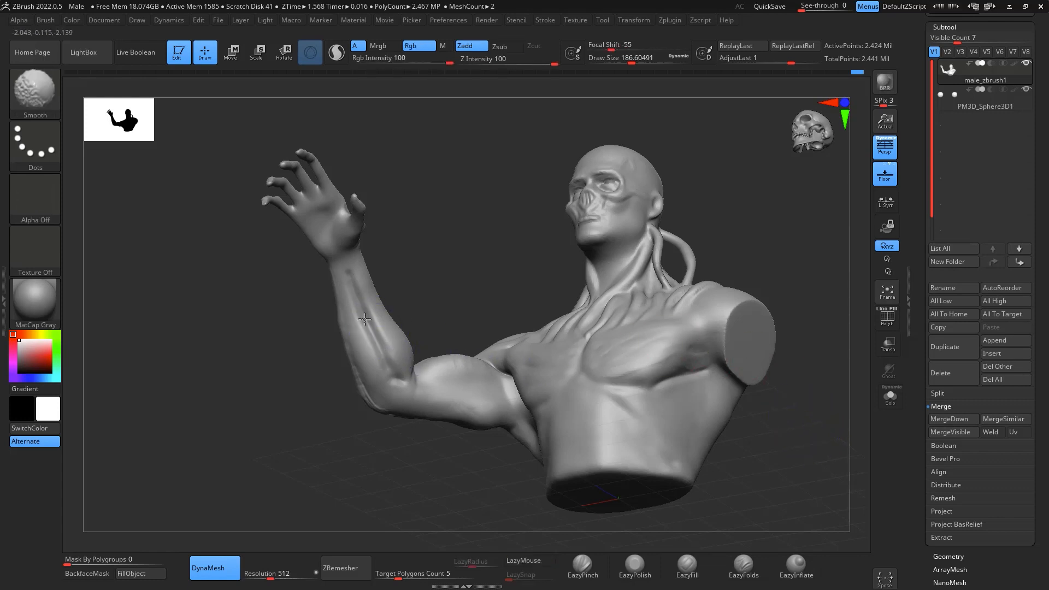
{"action": "left_click_drag", "start_coordinate": [364, 319], "coordinate": [361, 323], "text": "shift"}
{"action": "left_click_drag", "start_coordinate": [644, 356], "coordinate": [641, 326], "text": "shift"}
- Build up the forearm muscle just below the elbow with ClayBuildup at draw size about 101
{"action": "mouse_move", "coordinate": [826, 448]}
{"action": "left_mouse_down"}
{"action": "mouse_move", "coordinate": [842, 476]}
{"action": "mouse_move", "coordinate": [810, 426]}
{"action": "mouse_move", "coordinate": [835, 432]}
{"action": "mouse_move", "coordinate": [806, 440]}
{"action": "mouse_move", "coordinate": [820, 479]}
{"action": "mouse_move", "coordinate": [814, 391]}
{"action": "mouse_move", "coordinate": [822, 413]}
{"action": "mouse_move", "coordinate": [808, 444]}
{"action": "mouse_move", "coordinate": [827, 386]}
{"action": "mouse_move", "coordinate": [782, 435]}
{"action": "mouse_move", "coordinate": [780, 398]}
{"action": "mouse_move", "coordinate": [538, 417]}
{"action": "mouse_move", "coordinate": [692, 280]}
{"action": "mouse_move", "coordinate": [696, 251]}
{"action": "mouse_move", "coordinate": [740, 290]}
{"action": "mouse_move", "coordinate": [743, 229]}
{"action": "mouse_move", "coordinate": [722, 237]}
{"action": "mouse_move", "coordinate": [737, 228]}
{"action": "mouse_move", "coordinate": [731, 223]}
{"action": "left_mouse_up"}
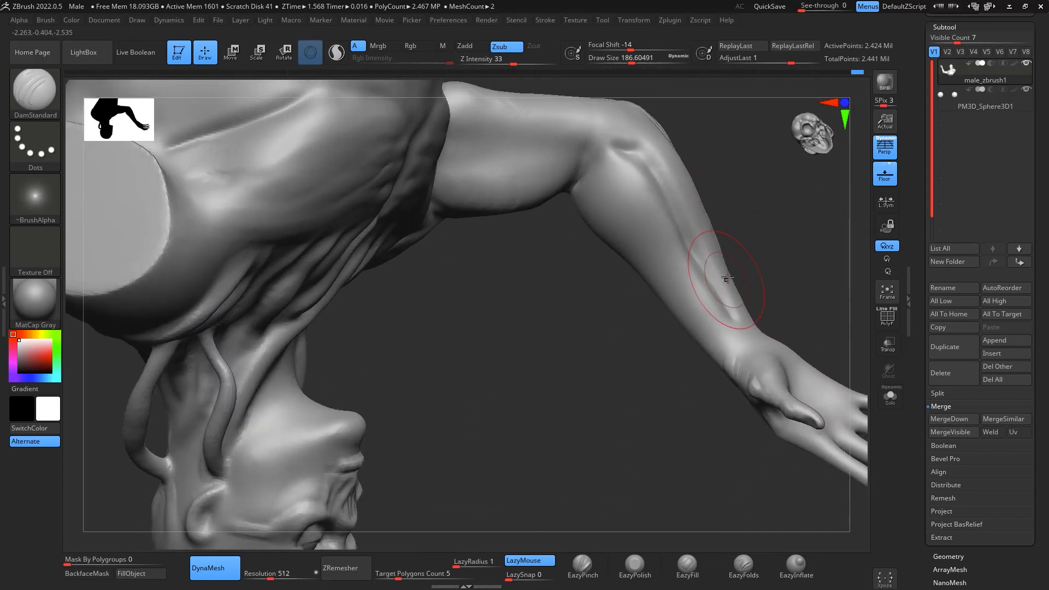
{"action": "key", "text": "b"}
{"action": "key", "text": "c"}
{"action": "key", "text": "b"}
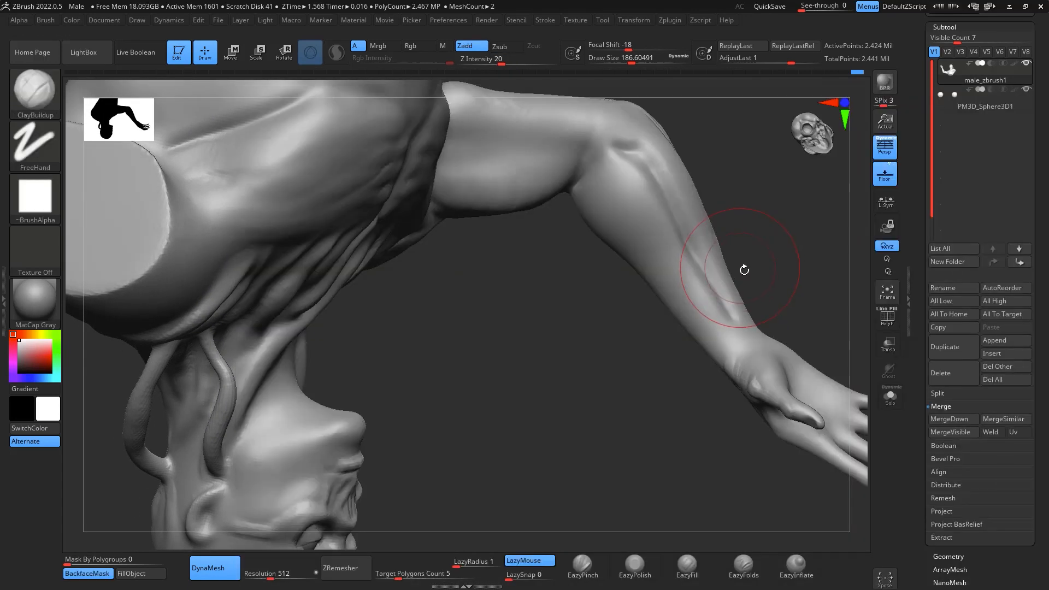
{"action": "key", "text": "space"}
{"action": "left_click_drag", "start_coordinate": [749, 284], "coordinate": [738, 285]}
{"action": "mouse_move", "coordinate": [766, 242]}
{"action": "left_mouse_down"}
{"action": "mouse_move", "coordinate": [770, 227]}
{"action": "mouse_move", "coordinate": [738, 236]}
{"action": "left_mouse_up"}
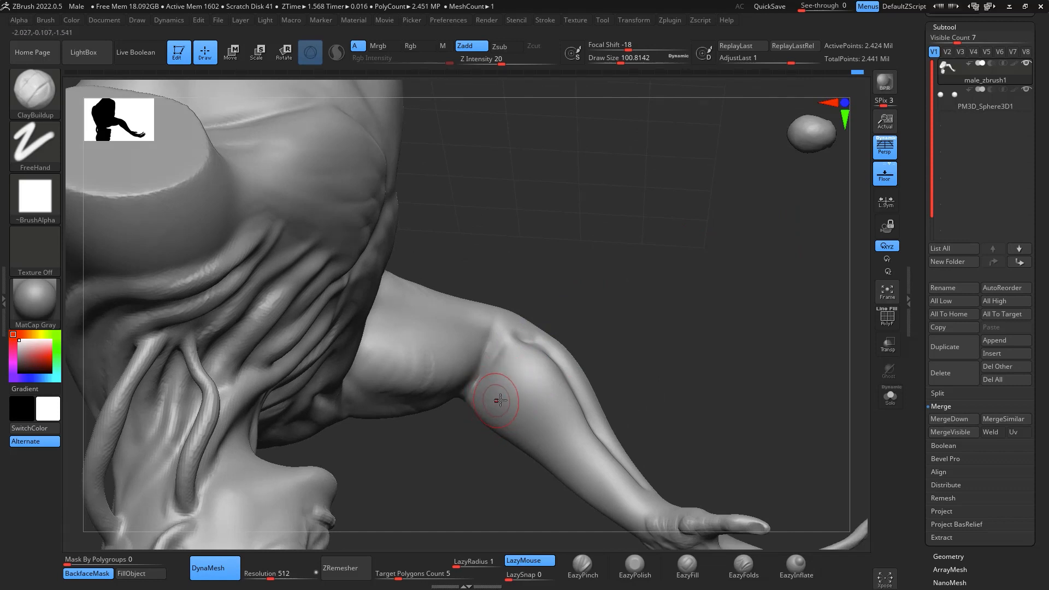
{"action": "mouse_move", "coordinate": [590, 339]}
{"action": "left_mouse_down"}
{"action": "mouse_move", "coordinate": [675, 277]}
{"action": "mouse_move", "coordinate": [664, 287]}
{"action": "left_mouse_up"}
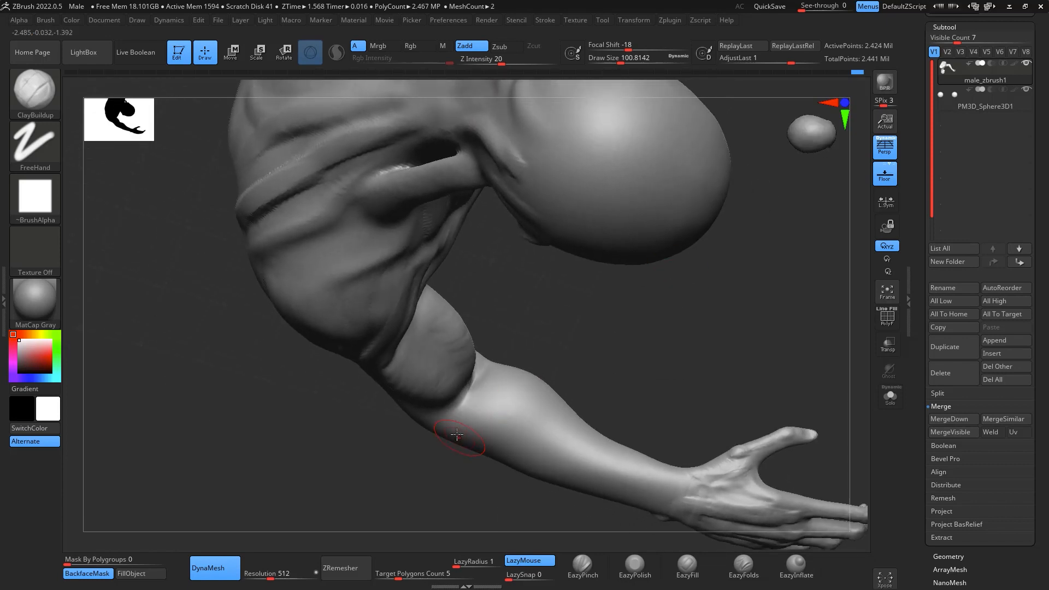
{"action": "mouse_move", "coordinate": [461, 431]}
{"action": "left_mouse_down"}
{"action": "mouse_move", "coordinate": [556, 455]}
{"action": "mouse_move", "coordinate": [529, 433]}
{"action": "left_mouse_up"}
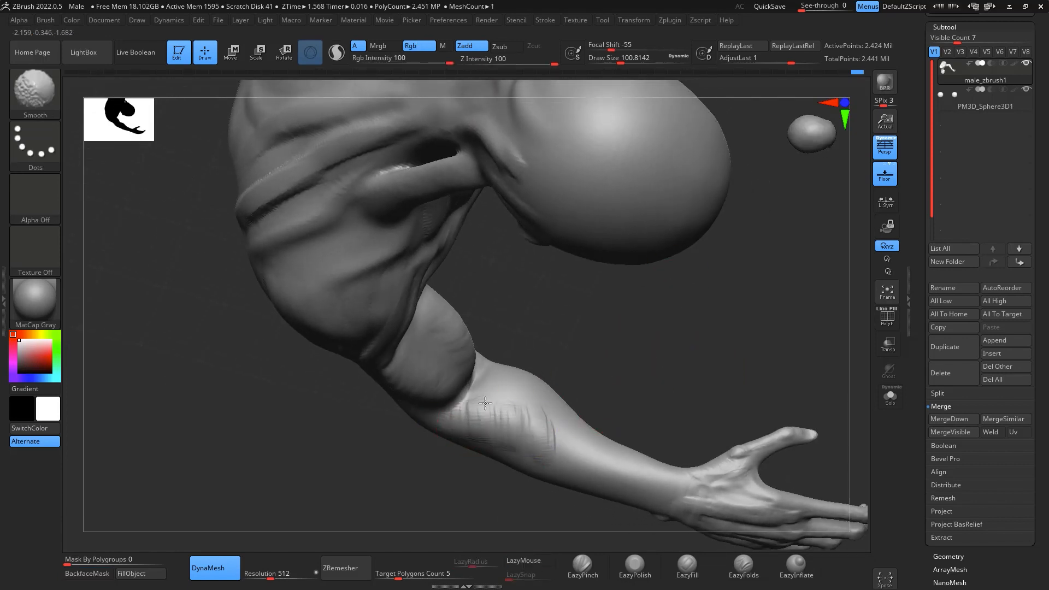
- Extend the muscle mass along the outer forearm toward the wrist with overlapping ClayBuildup strokes
{"action": "mouse_move", "coordinate": [657, 357]}
{"action": "left_mouse_down"}
{"action": "mouse_move", "coordinate": [687, 384]}
{"action": "mouse_move", "coordinate": [686, 299]}
{"action": "left_mouse_up"}
{"action": "left_click_drag", "start_coordinate": [523, 352], "coordinate": [529, 385]}
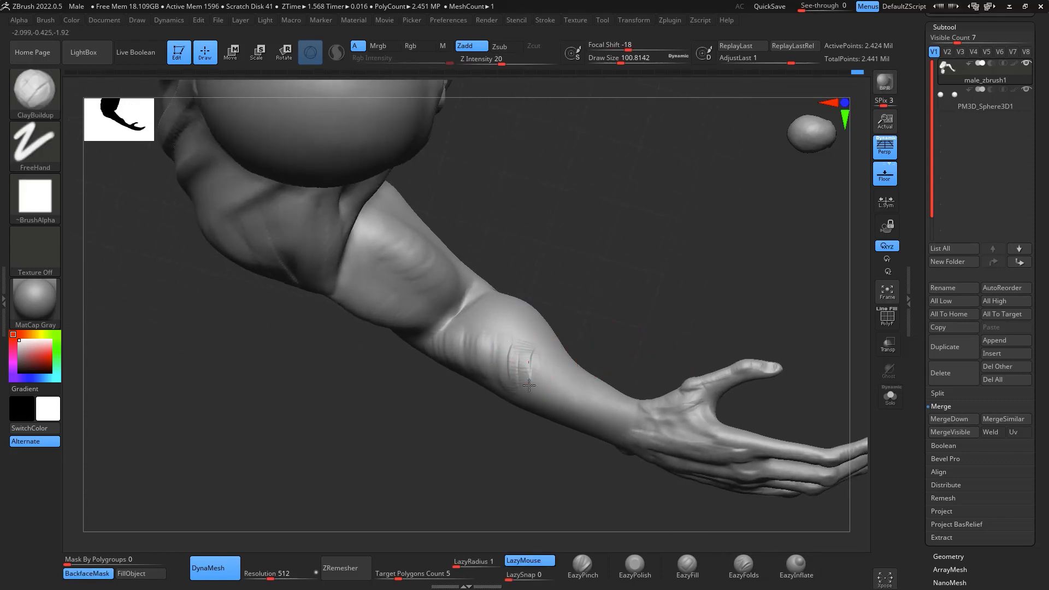
{"action": "left_click_drag", "start_coordinate": [674, 334], "coordinate": [610, 422]}
{"action": "mouse_move", "coordinate": [602, 379]}
{"action": "left_mouse_down"}
{"action": "mouse_move", "coordinate": [591, 407]}
{"action": "mouse_move", "coordinate": [570, 397]}
{"action": "left_mouse_up"}
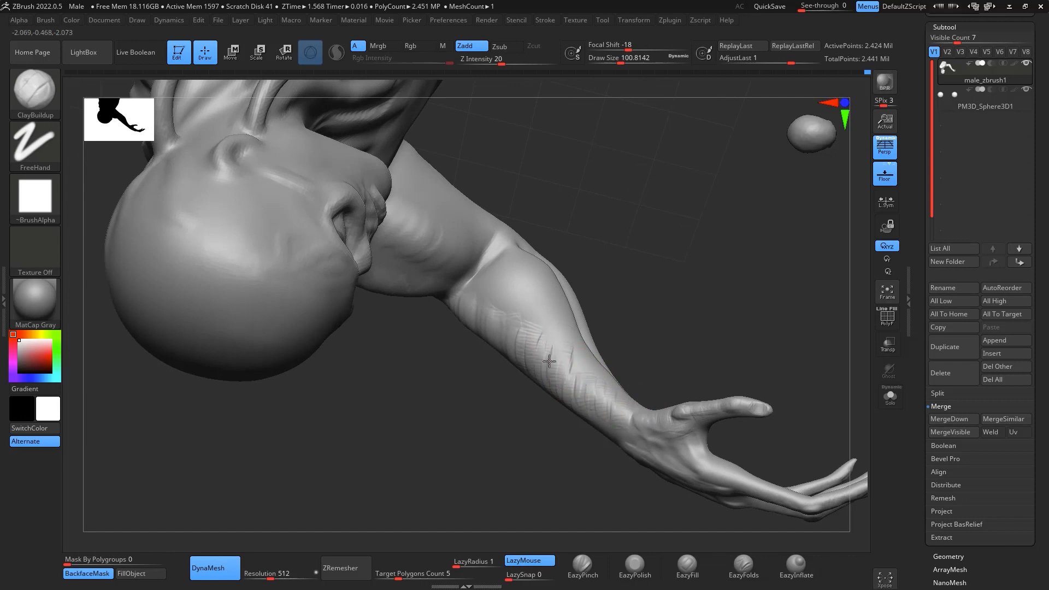
{"action": "left_click_drag", "start_coordinate": [550, 361], "coordinate": [546, 367]}
{"action": "left_click_drag", "start_coordinate": [537, 316], "coordinate": [532, 336]}
{"action": "left_click_drag", "start_coordinate": [518, 317], "coordinate": [513, 338]}
{"action": "left_click_drag", "start_coordinate": [628, 290], "coordinate": [671, 241]}
{"action": "left_click_drag", "start_coordinate": [556, 259], "coordinate": [573, 311], "text": "shift"}
- Polish the forearm muscle beside the inner elbow with EazyPolish at draw size 112 and smooth it
{"action": "left_click", "coordinate": [634, 564]}
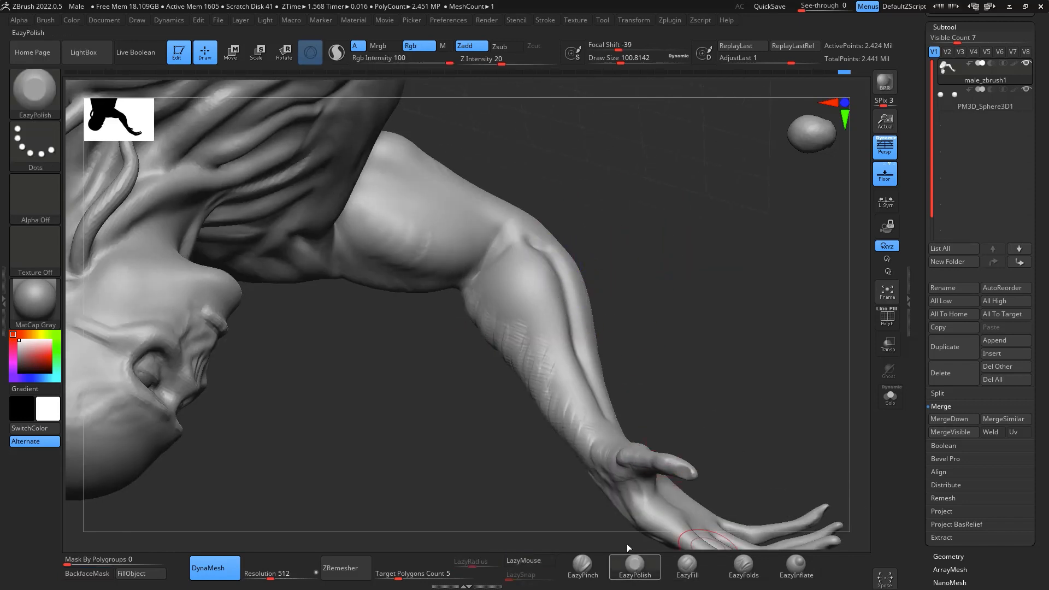
{"action": "key", "text": "space"}
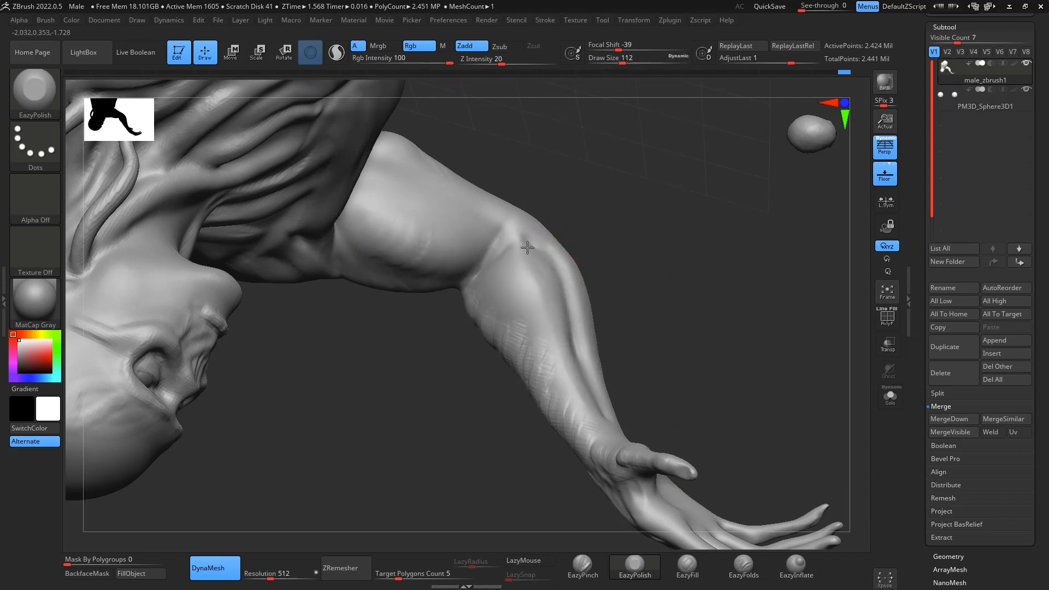
{"action": "left_click_drag", "start_coordinate": [534, 256], "coordinate": [534, 260]}
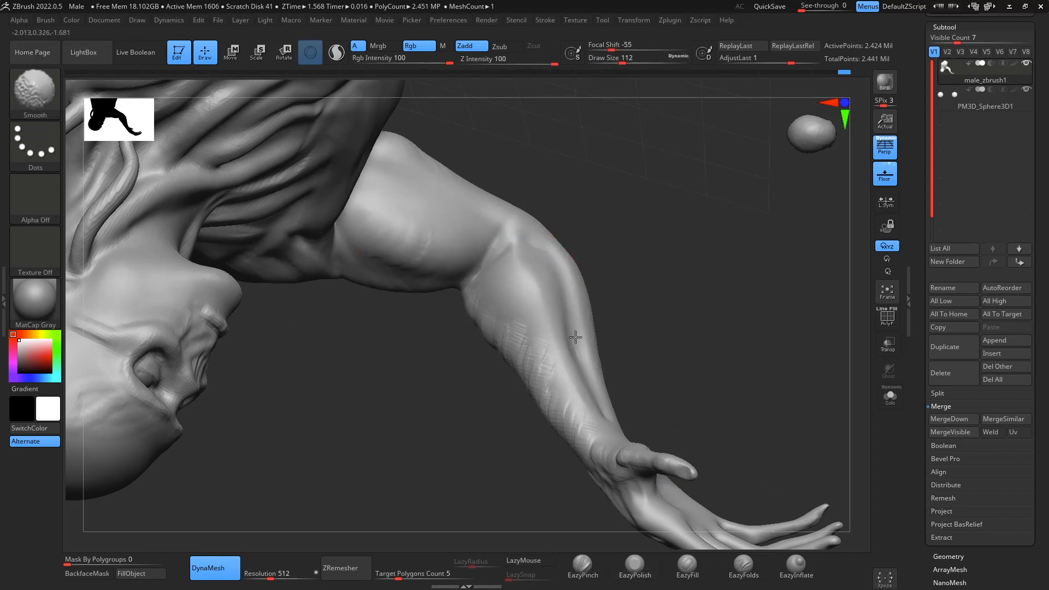
{"action": "left_click_drag", "start_coordinate": [540, 313], "coordinate": [573, 320], "text": "shift"}
- Build up the outer forearm muscle from the elbow crease toward the wrist with ClayBuildup at draw size 112
{"action": "left_click_drag", "start_coordinate": [679, 293], "coordinate": [683, 227]}
{"action": "key", "text": "b"}
{"action": "key", "text": "c"}
{"action": "key", "text": "b"}
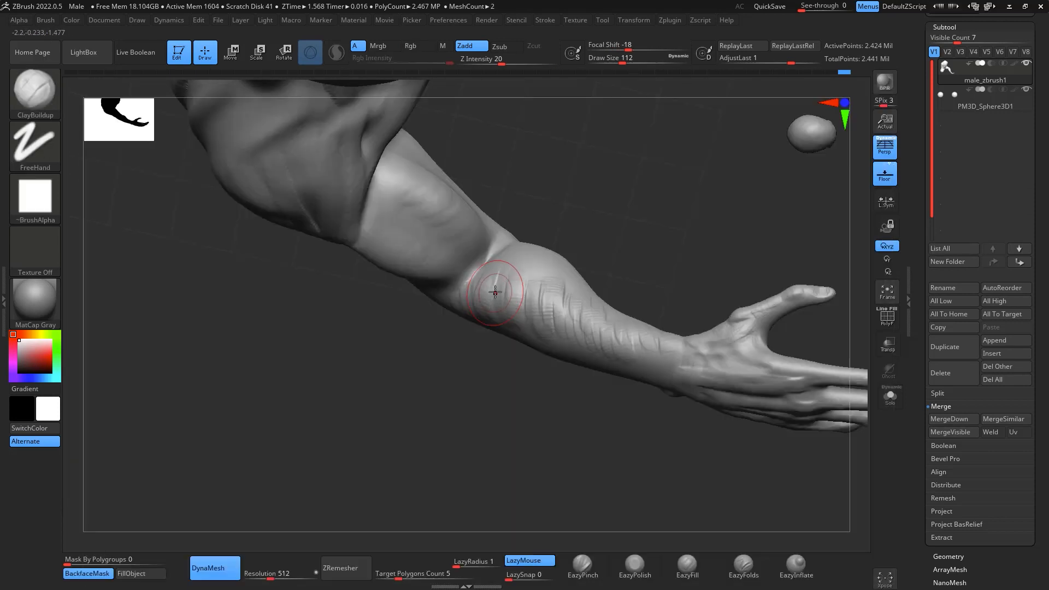
{"action": "left_click_drag", "start_coordinate": [513, 289], "coordinate": [593, 341]}
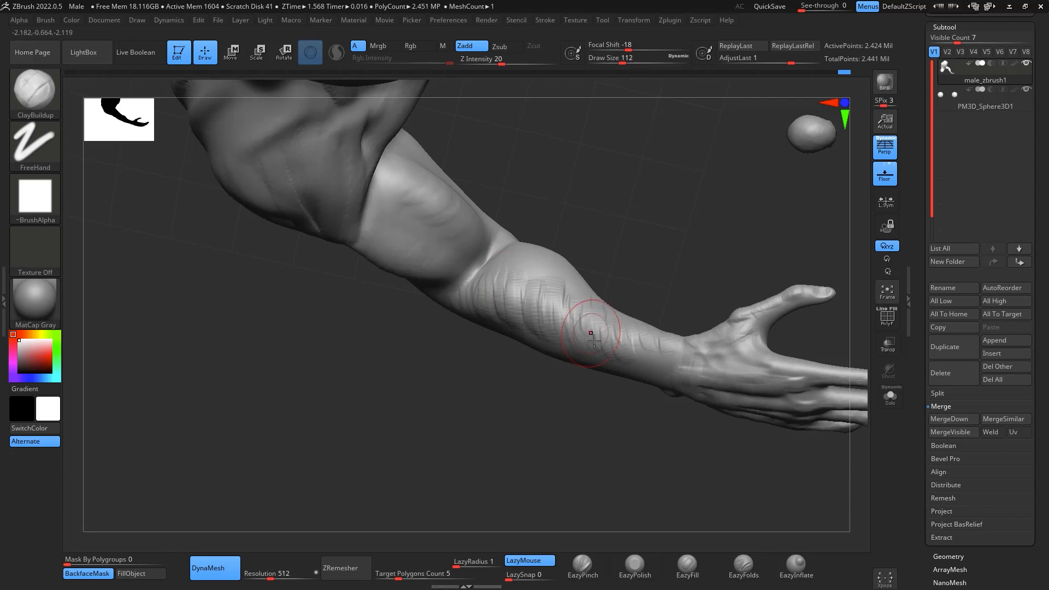
{"action": "left_click_drag", "start_coordinate": [668, 445], "coordinate": [647, 364]}
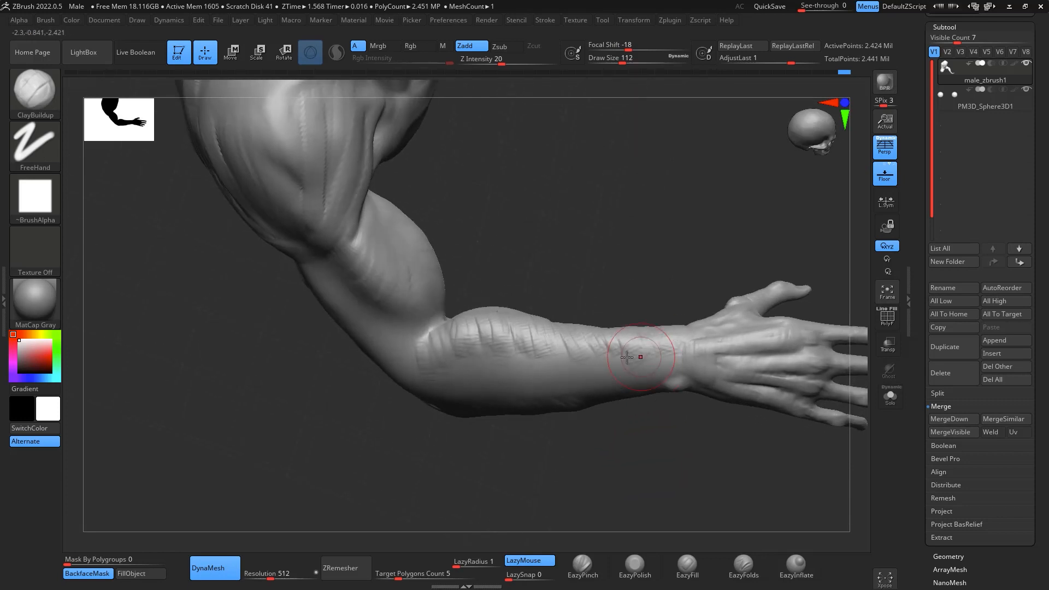
{"action": "left_click_drag", "start_coordinate": [657, 466], "coordinate": [738, 479]}
- Layer more ClayBuildup strokes over the forearm's outer side between the elbow and the wrist bone
{"action": "left_click_drag", "start_coordinate": [791, 309], "coordinate": [821, 376]}
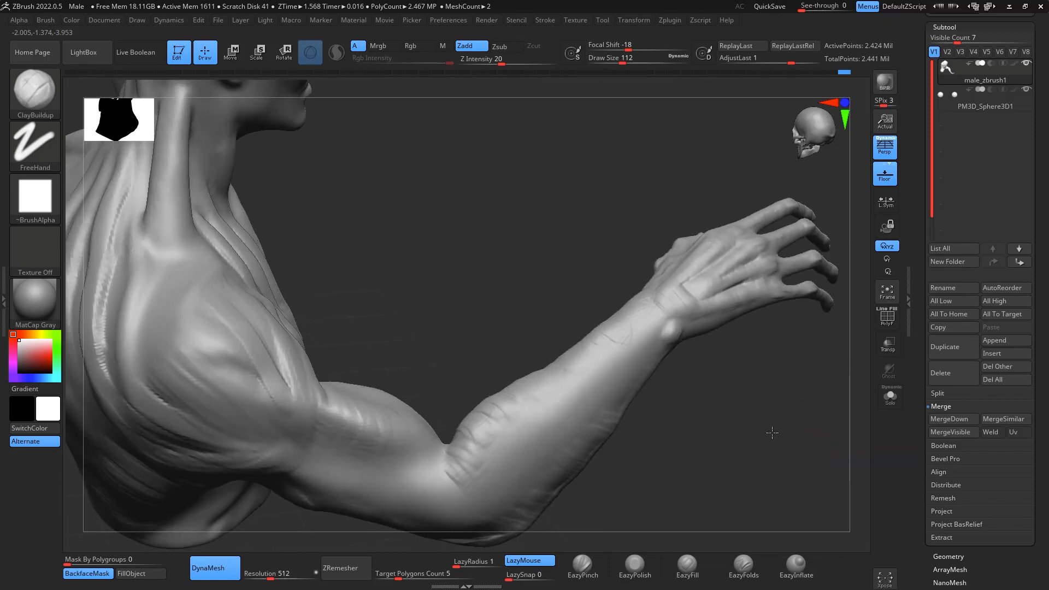
{"action": "left_click_drag", "start_coordinate": [773, 434], "coordinate": [614, 382]}
{"action": "mouse_move", "coordinate": [478, 480]}
{"action": "left_mouse_down"}
{"action": "mouse_move", "coordinate": [492, 444]}
{"action": "mouse_move", "coordinate": [504, 469]}
{"action": "mouse_move", "coordinate": [513, 427]}
{"action": "mouse_move", "coordinate": [573, 390]}
{"action": "mouse_move", "coordinate": [609, 340]}
{"action": "left_mouse_up"}
{"action": "mouse_move", "coordinate": [697, 406]}
{"action": "left_mouse_down"}
{"action": "mouse_move", "coordinate": [719, 386]}
{"action": "mouse_move", "coordinate": [577, 341]}
{"action": "left_mouse_up"}
{"action": "left_click_drag", "start_coordinate": [712, 332], "coordinate": [700, 365]}
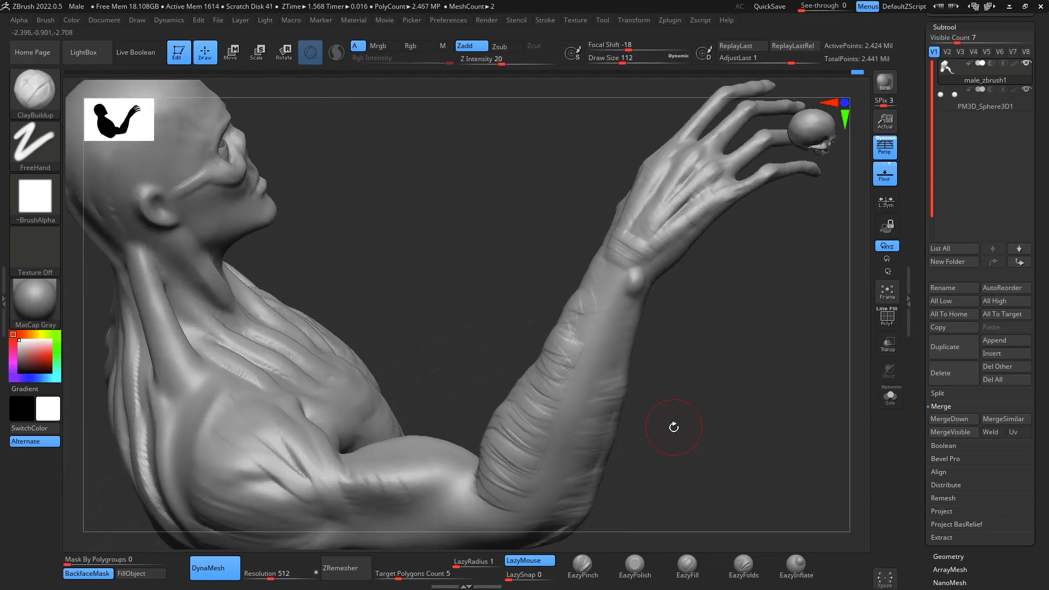
- Carve a long groove down the outer forearm from near the wrist to the elbow with DamStandard and soften it
{"action": "key", "text": "b"}
{"action": "key", "text": "d"}
{"action": "key", "text": "s"}
{"action": "left_click_drag", "start_coordinate": [594, 306], "coordinate": [546, 485]}
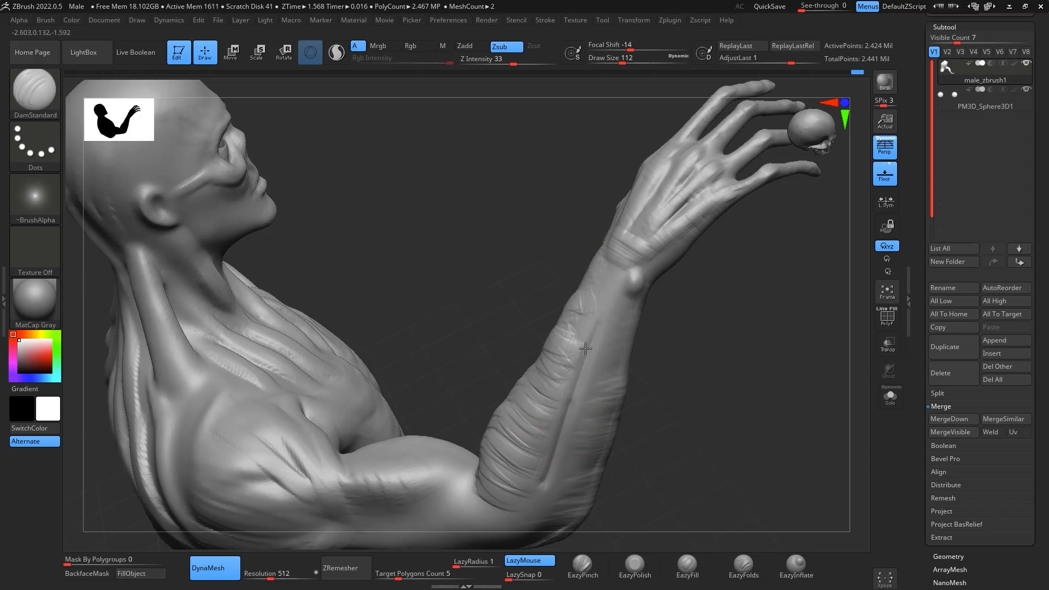
{"action": "left_click_drag", "start_coordinate": [597, 335], "coordinate": [556, 474], "text": "shift"}
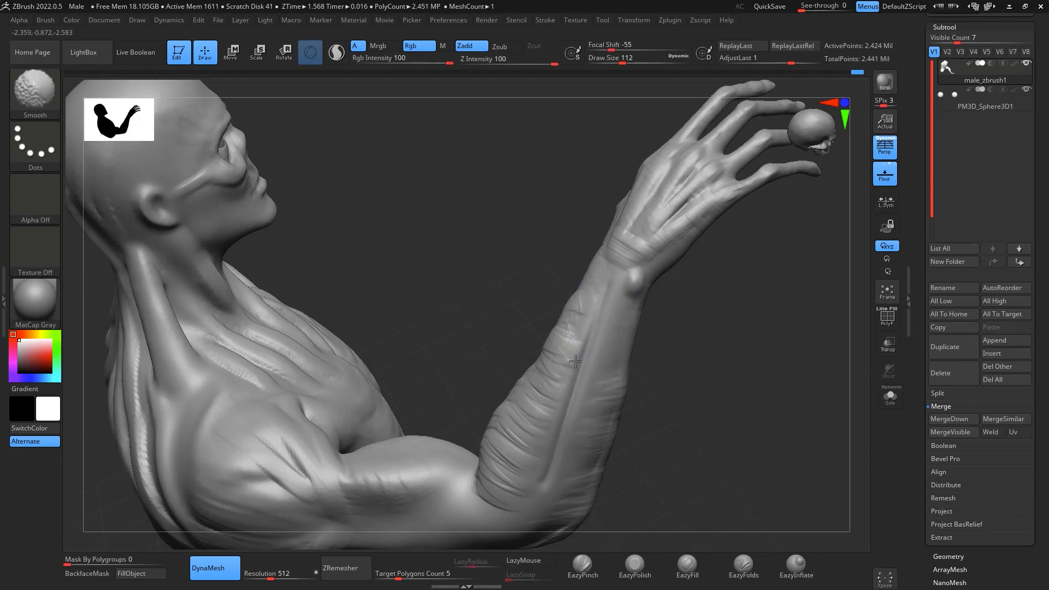
- Deepen the separation between the muscles on the back of the forearm with DamStandard and smooth its edges
{"action": "mouse_move", "coordinate": [669, 481]}
{"action": "left_mouse_down"}
{"action": "mouse_move", "coordinate": [766, 421]}
{"action": "mouse_move", "coordinate": [803, 440]}
{"action": "mouse_move", "coordinate": [764, 316]}
{"action": "mouse_move", "coordinate": [782, 331]}
{"action": "mouse_move", "coordinate": [759, 313]}
{"action": "mouse_move", "coordinate": [767, 334]}
{"action": "mouse_move", "coordinate": [667, 311]}
{"action": "mouse_move", "coordinate": [645, 290]}
{"action": "mouse_move", "coordinate": [616, 377]}
{"action": "mouse_move", "coordinate": [665, 340]}
{"action": "left_mouse_up"}
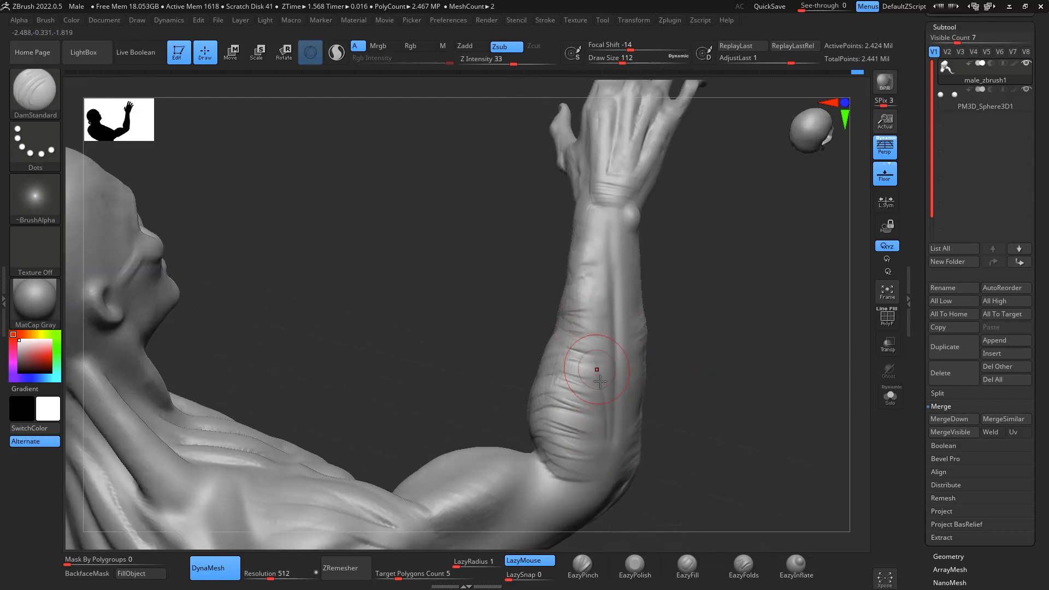
{"action": "mouse_move", "coordinate": [608, 431]}
{"action": "left_mouse_down"}
{"action": "mouse_move", "coordinate": [590, 306]}
{"action": "mouse_move", "coordinate": [613, 429]}
{"action": "mouse_move", "coordinate": [614, 228]}
{"action": "mouse_move", "coordinate": [615, 432]}
{"action": "left_mouse_up"}
{"action": "key", "text": "shift"}
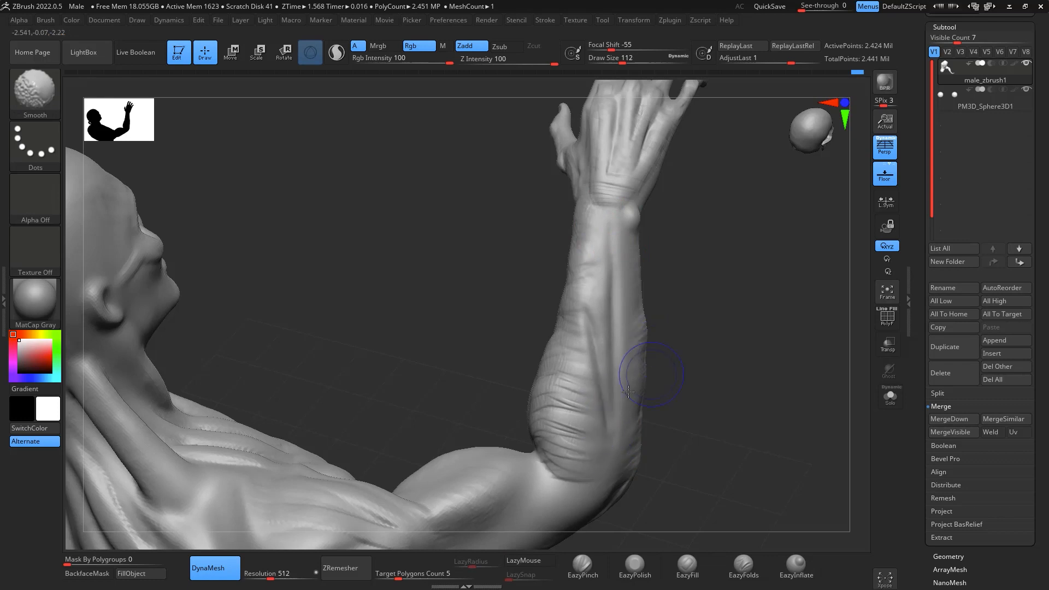
{"action": "mouse_move", "coordinate": [604, 407]}
{"action": "left_mouse_down", "text": "shift"}
{"action": "mouse_move", "coordinate": [605, 363]}
{"action": "mouse_move", "coordinate": [612, 391]}
{"action": "mouse_move", "coordinate": [600, 445]}
{"action": "mouse_move", "coordinate": [607, 253]}
{"action": "left_mouse_up", "text": "shift"}
{"action": "key", "text": "shift"}
- Cut a DamStandard groove along the inner forearm from the elbow crease up toward the wrist
{"action": "right_click_drag", "start_coordinate": [618, 391], "coordinate": [771, 333]}
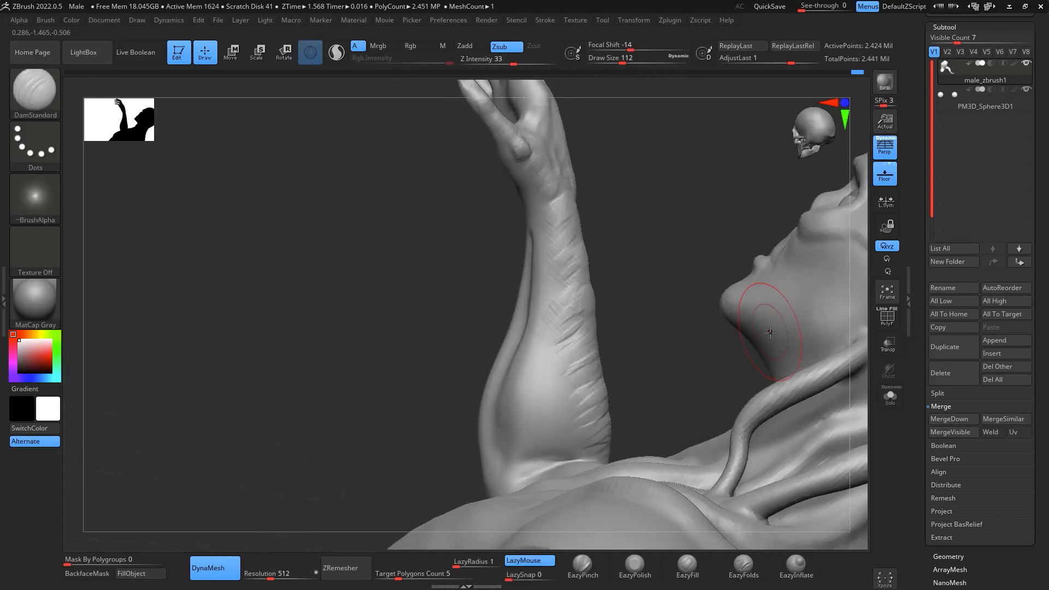
{"action": "key", "text": "shift"}
{"action": "right_click_drag", "start_coordinate": [686, 281], "coordinate": [679, 343]}
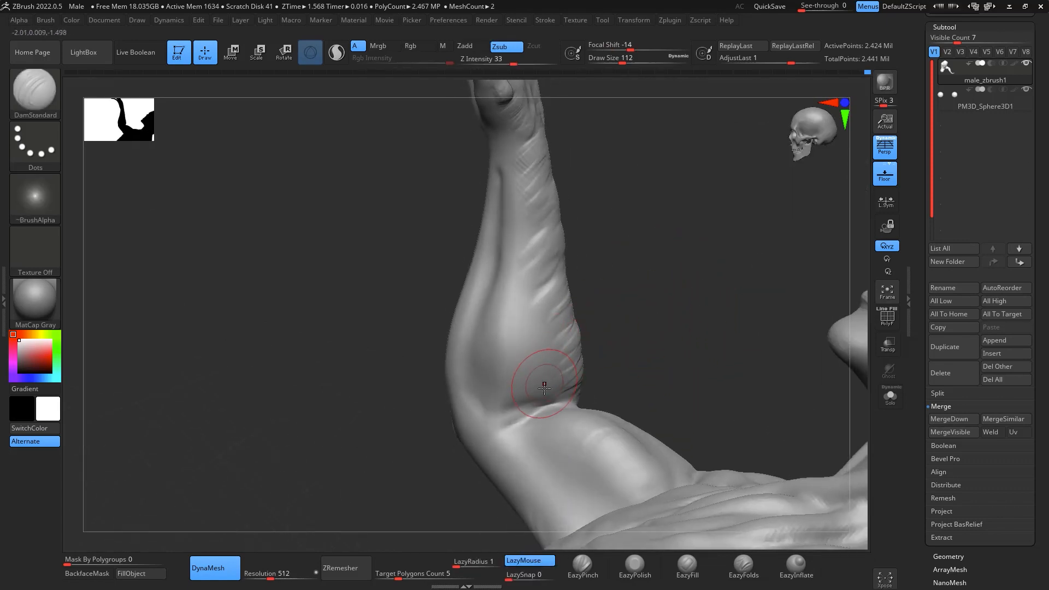
{"action": "key", "text": "b"}
{"action": "key", "text": "d"}
{"action": "key", "text": "s"}
{"action": "left_click_drag", "start_coordinate": [512, 358], "coordinate": [501, 240]}
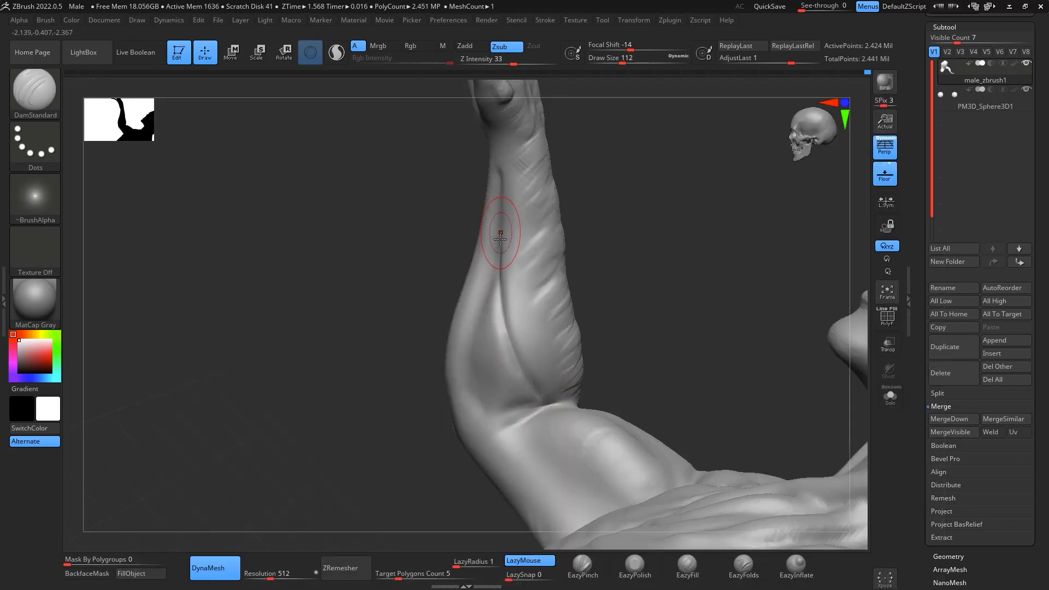
{"action": "right_click_drag", "start_coordinate": [718, 331], "coordinate": [725, 333]}
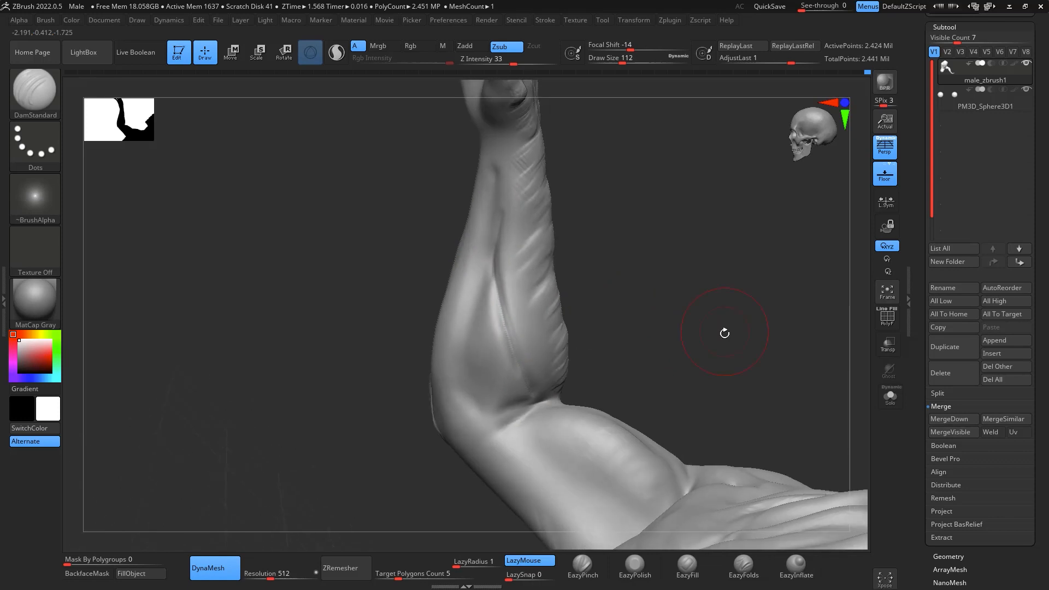
- Fill out the inner forearm muscle beside the groove with ClayBuildup and smooth the strokes along it
{"action": "key", "text": "b"}
{"action": "key", "text": "c"}
{"action": "key", "text": "b"}
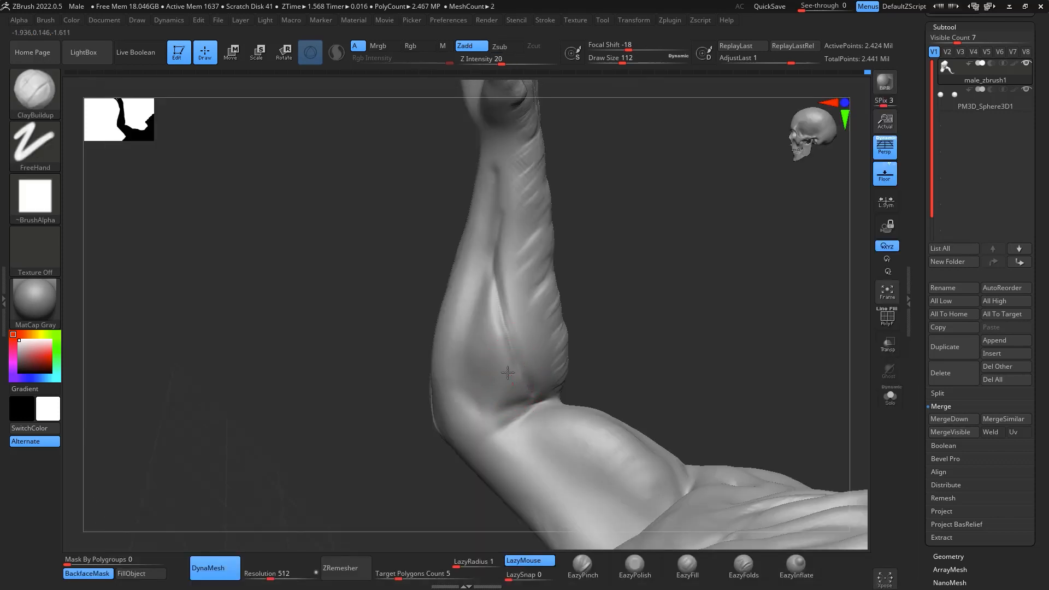
{"action": "left_click_drag", "start_coordinate": [502, 334], "coordinate": [505, 367]}
{"action": "mouse_move", "coordinate": [496, 307]}
{"action": "left_mouse_down"}
{"action": "mouse_move", "coordinate": [495, 386]}
{"action": "mouse_move", "coordinate": [487, 316]}
{"action": "mouse_move", "coordinate": [497, 302]}
{"action": "left_mouse_up"}
{"action": "key", "text": "shift"}
{"action": "mouse_move", "coordinate": [529, 372]}
{"action": "left_mouse_down"}
{"action": "mouse_move", "coordinate": [504, 251]}
{"action": "mouse_move", "coordinate": [510, 193]}
{"action": "left_mouse_up"}
{"action": "mouse_move", "coordinate": [509, 356]}
{"action": "left_mouse_down"}
{"action": "mouse_move", "coordinate": [511, 204]}
{"action": "mouse_move", "coordinate": [531, 324]}
{"action": "left_mouse_up"}
{"action": "left_click_drag", "start_coordinate": [710, 276], "coordinate": [791, 245]}
{"action": "mouse_move", "coordinate": [614, 504]}
{"action": "left_mouse_down"}
{"action": "mouse_move", "coordinate": [721, 489]}
{"action": "mouse_move", "coordinate": [643, 483]}
{"action": "left_mouse_up"}
{"action": "mouse_move", "coordinate": [572, 419]}
{"action": "left_mouse_down"}
{"action": "mouse_move", "coordinate": [560, 441]}
{"action": "mouse_move", "coordinate": [593, 442]}
{"action": "left_mouse_up"}
{"action": "key", "text": "ctrl+z"}
{"action": "key", "text": "ctrl+z"}
{"action": "key", "text": "ctrl+z"}
- Add a small muscle form beside the inner elbow with ClayBuildup at draw size about 77, then smooth it at about 149
{"action": "left_click_drag", "start_coordinate": [642, 494], "coordinate": [634, 433]}
{"action": "key", "text": "space"}
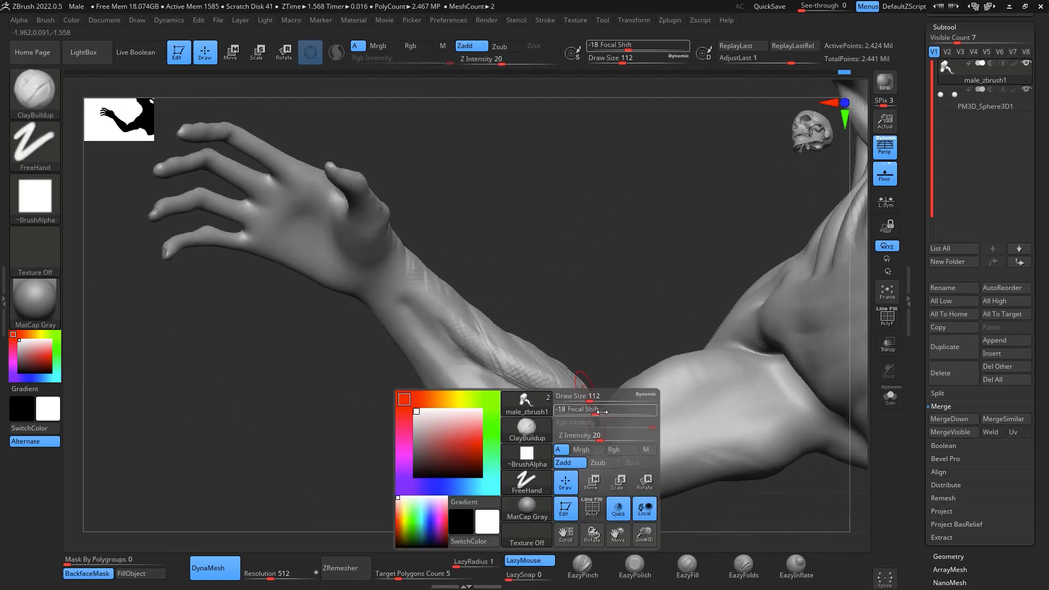
{"action": "key", "text": "shift"}
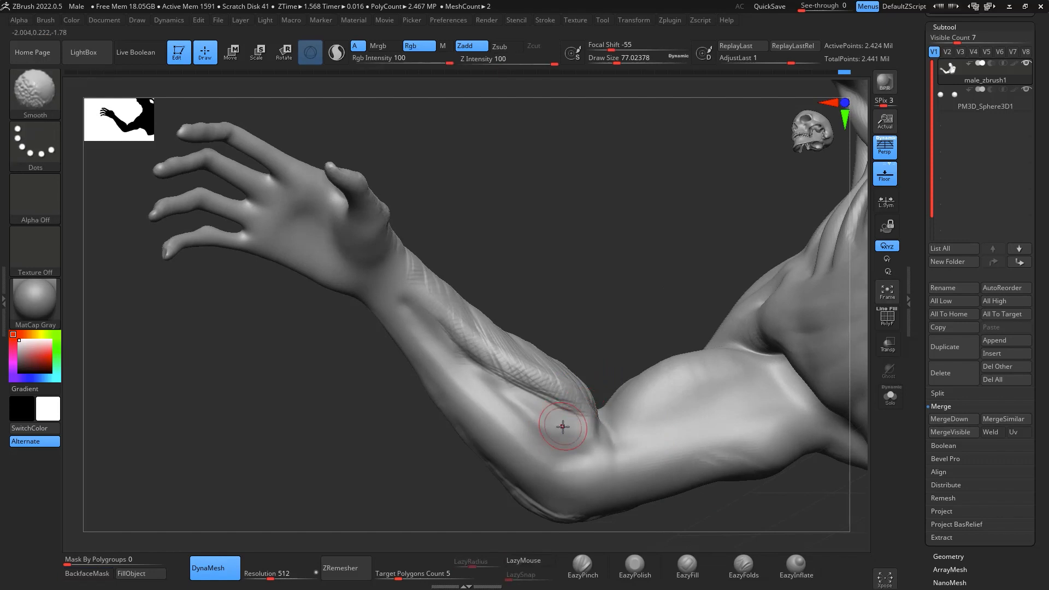
{"action": "key", "text": "space"}
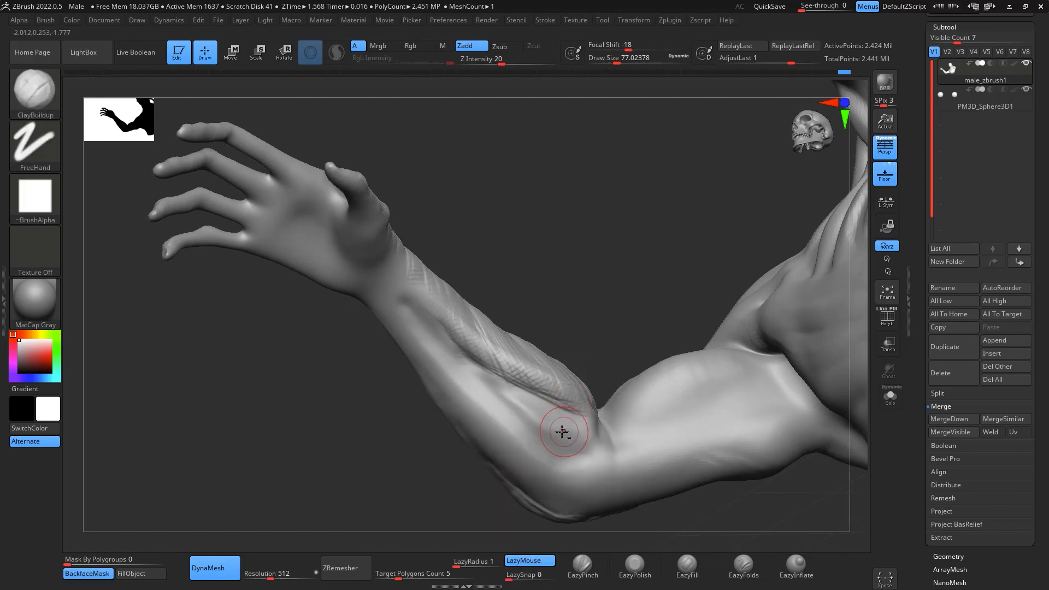
{"action": "left_click_drag", "start_coordinate": [562, 432], "coordinate": [561, 440]}
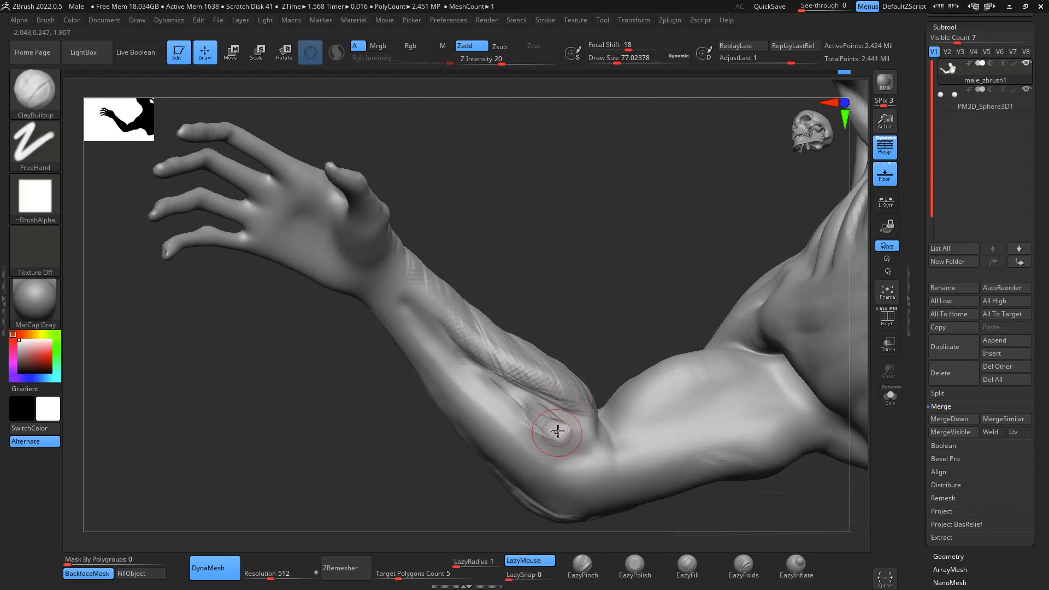
{"action": "key", "text": "shift"}
{"action": "key", "text": "space"}
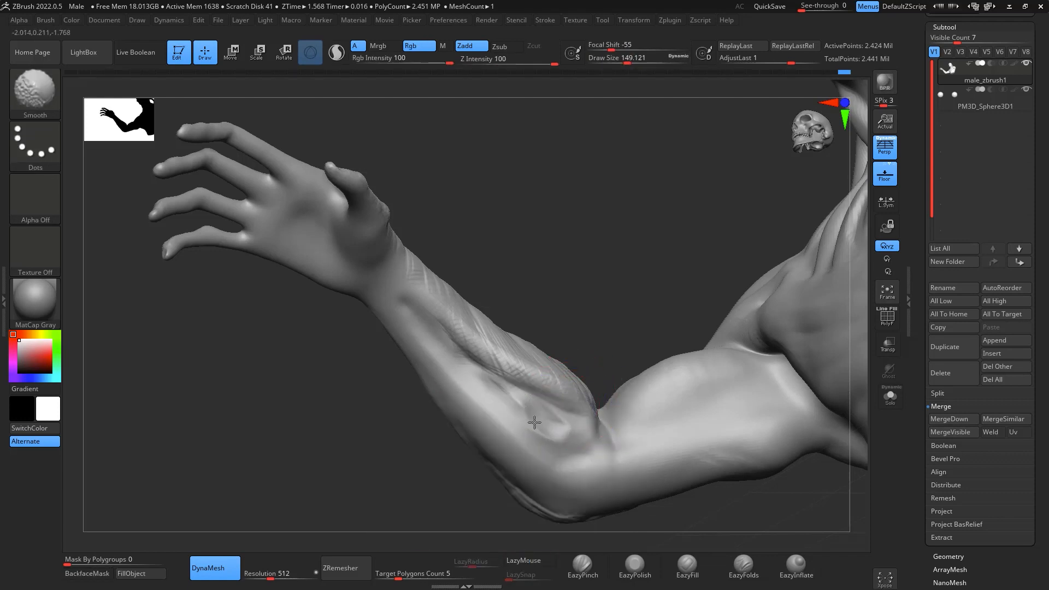
{"action": "left_click_drag", "start_coordinate": [517, 418], "coordinate": [537, 398], "text": "shift"}
- Build up the inner forearm's lower muscle from the wrist toward the elbow with ClayBuildup at draw size about 94
{"action": "left_click_drag", "start_coordinate": [607, 259], "coordinate": [749, 289]}
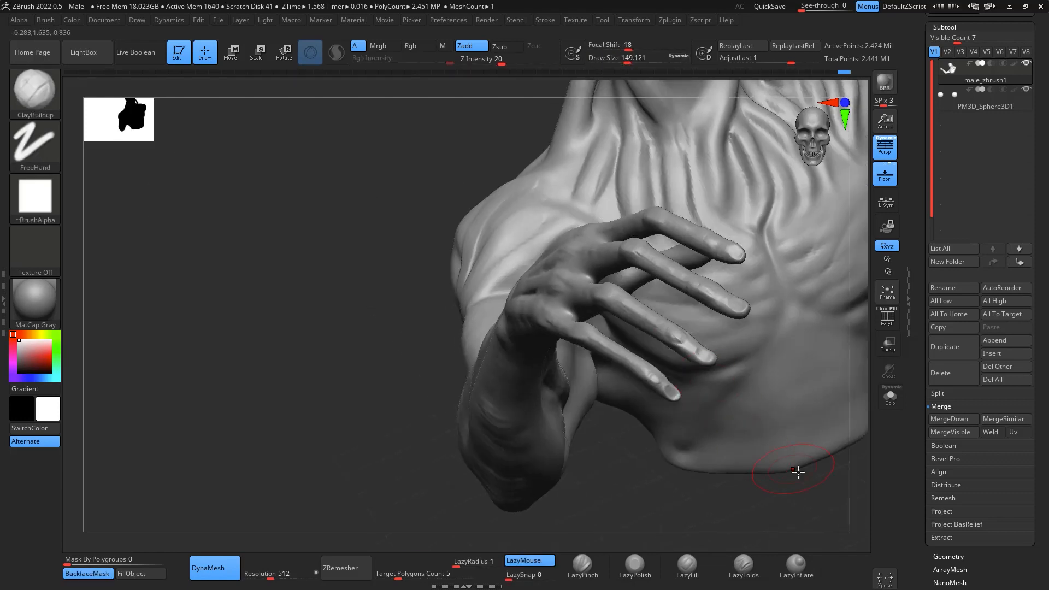
{"action": "mouse_move", "coordinate": [755, 468]}
{"action": "left_mouse_down"}
{"action": "mouse_move", "coordinate": [834, 478]}
{"action": "mouse_move", "coordinate": [820, 313]}
{"action": "mouse_move", "coordinate": [789, 263]}
{"action": "mouse_move", "coordinate": [764, 309]}
{"action": "mouse_move", "coordinate": [761, 294]}
{"action": "left_mouse_up"}
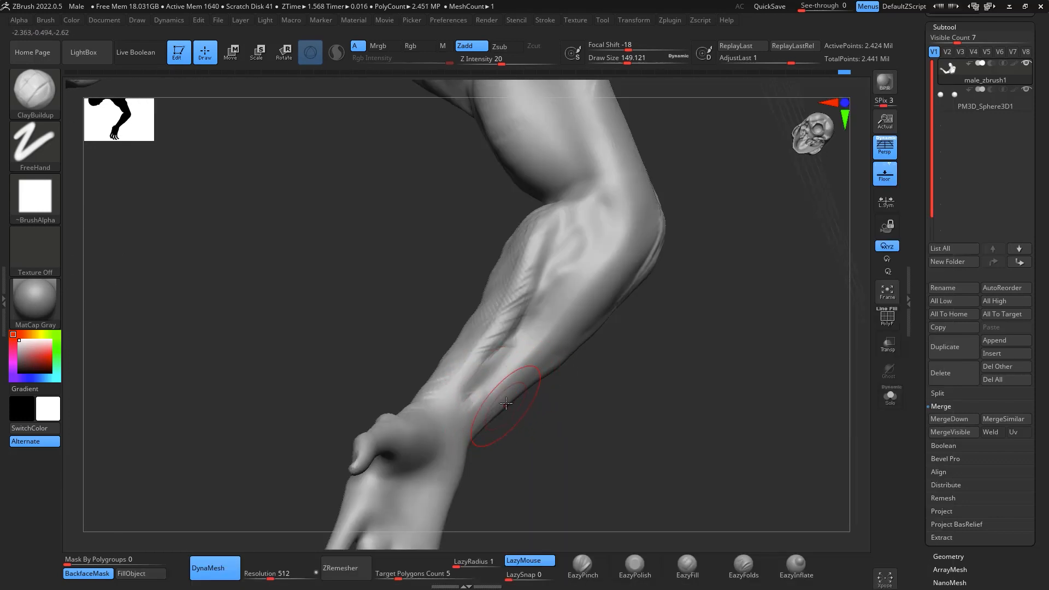
{"action": "key", "text": "space"}
{"action": "left_click_drag", "start_coordinate": [508, 397], "coordinate": [500, 396]}
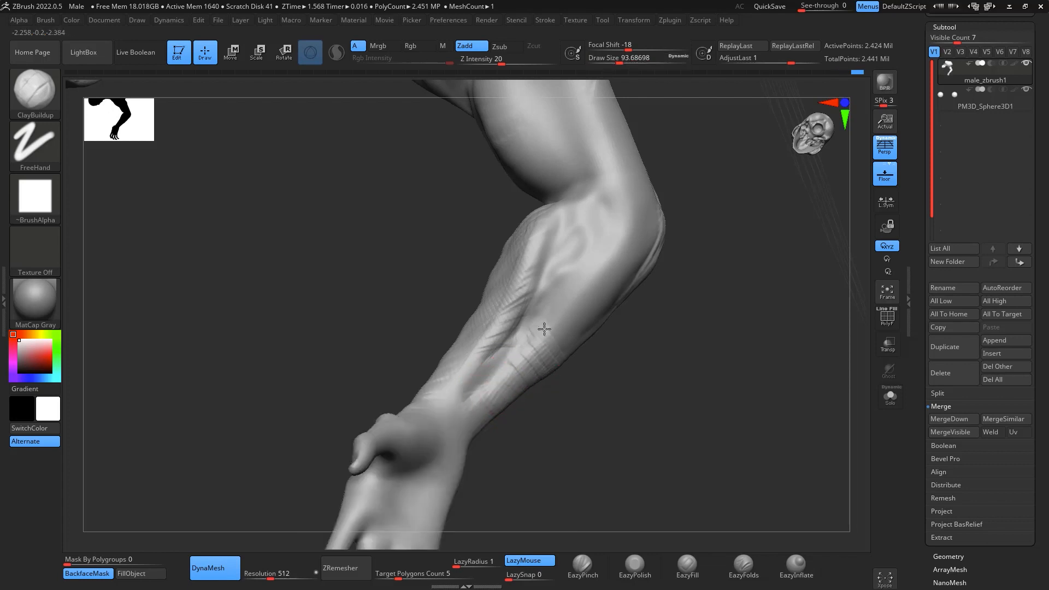
{"action": "mouse_move", "coordinate": [545, 329]}
{"action": "left_mouse_down"}
{"action": "mouse_move", "coordinate": [558, 346]}
{"action": "mouse_move", "coordinate": [559, 311]}
{"action": "mouse_move", "coordinate": [585, 313]}
{"action": "left_mouse_up"}
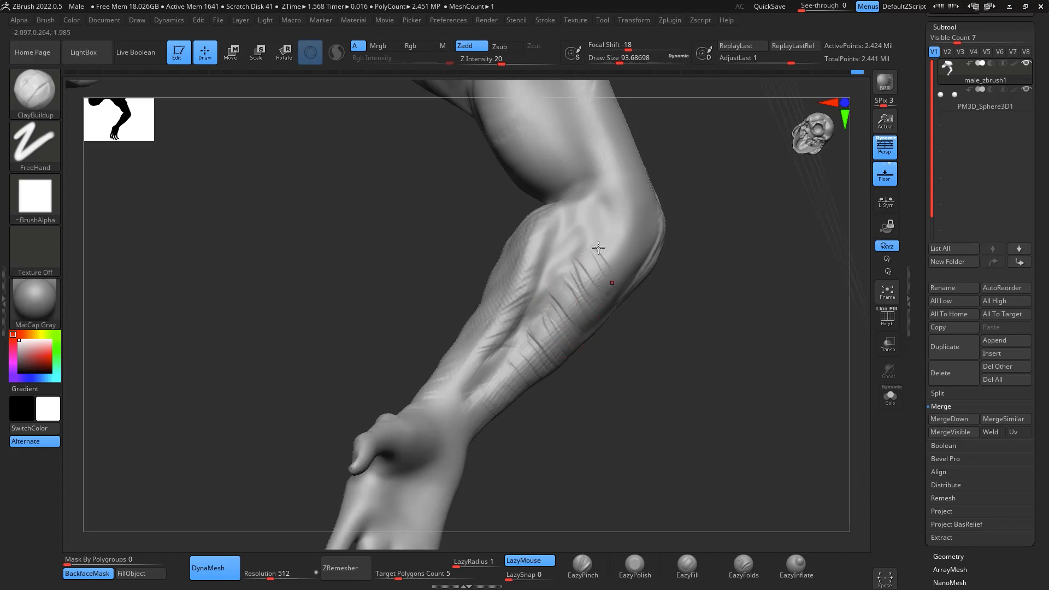
- Thicken the muscle strands on both sides of the inner forearm groove up to the elbow and lightly smooth them
{"action": "mouse_move", "coordinate": [599, 248]}
{"action": "left_mouse_down"}
{"action": "mouse_move", "coordinate": [609, 227]}
{"action": "mouse_move", "coordinate": [581, 236]}
{"action": "mouse_move", "coordinate": [581, 268]}
{"action": "mouse_move", "coordinate": [556, 313]}
{"action": "left_mouse_up"}
{"action": "left_click_drag", "start_coordinate": [525, 348], "coordinate": [543, 324]}
{"action": "left_click_drag", "start_coordinate": [550, 279], "coordinate": [516, 347], "text": "shift"}
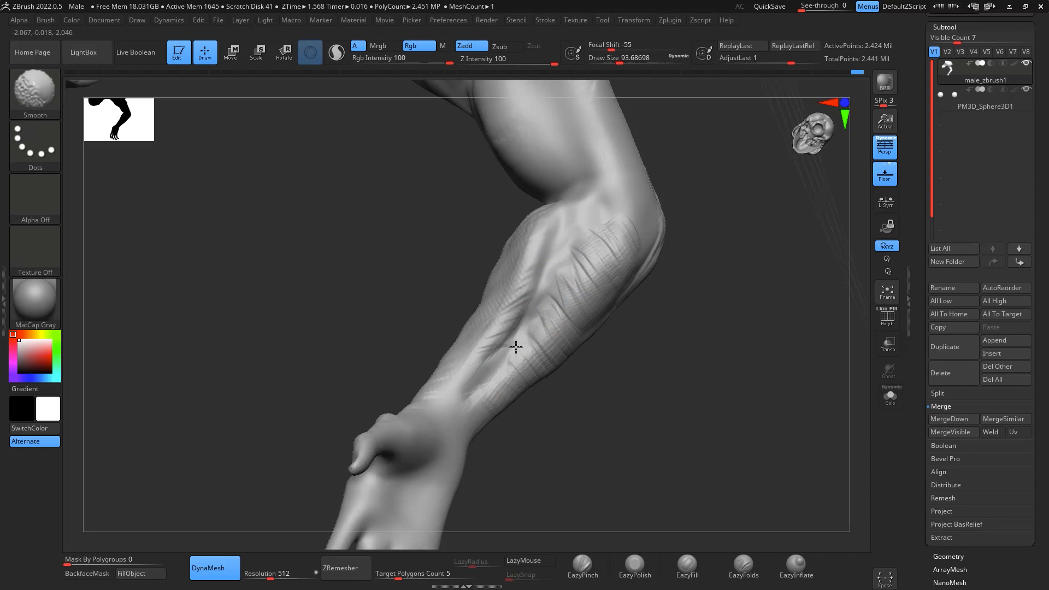
{"action": "left_click_drag", "start_coordinate": [581, 227], "coordinate": [529, 300], "text": "shift"}
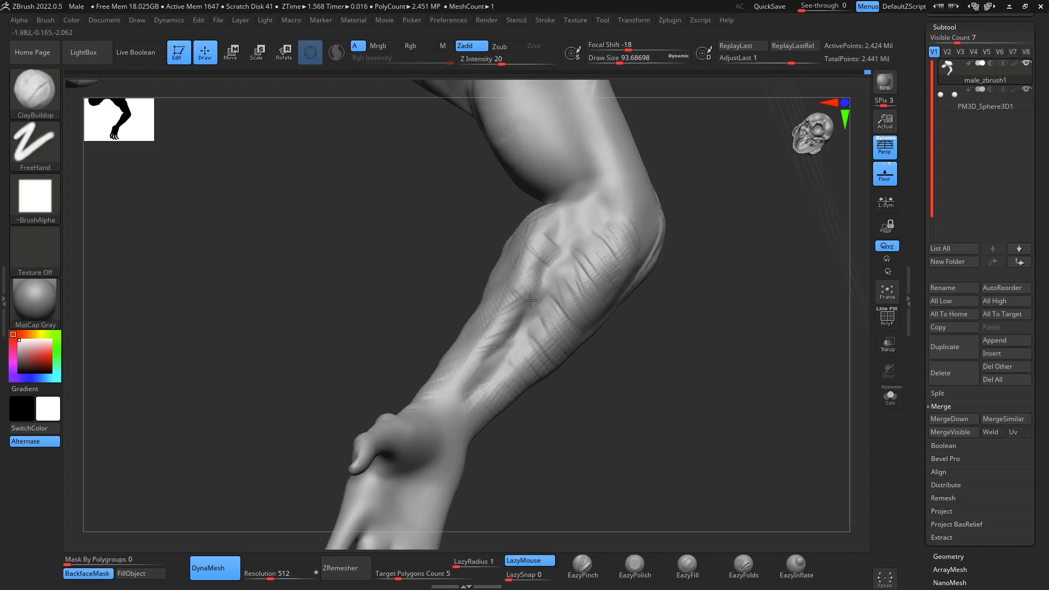
{"action": "mouse_move", "coordinate": [534, 236]}
{"action": "left_mouse_down"}
{"action": "mouse_move", "coordinate": [551, 227]}
{"action": "mouse_move", "coordinate": [482, 358]}
{"action": "mouse_move", "coordinate": [492, 347]}
{"action": "mouse_move", "coordinate": [512, 381]}
{"action": "left_mouse_up"}
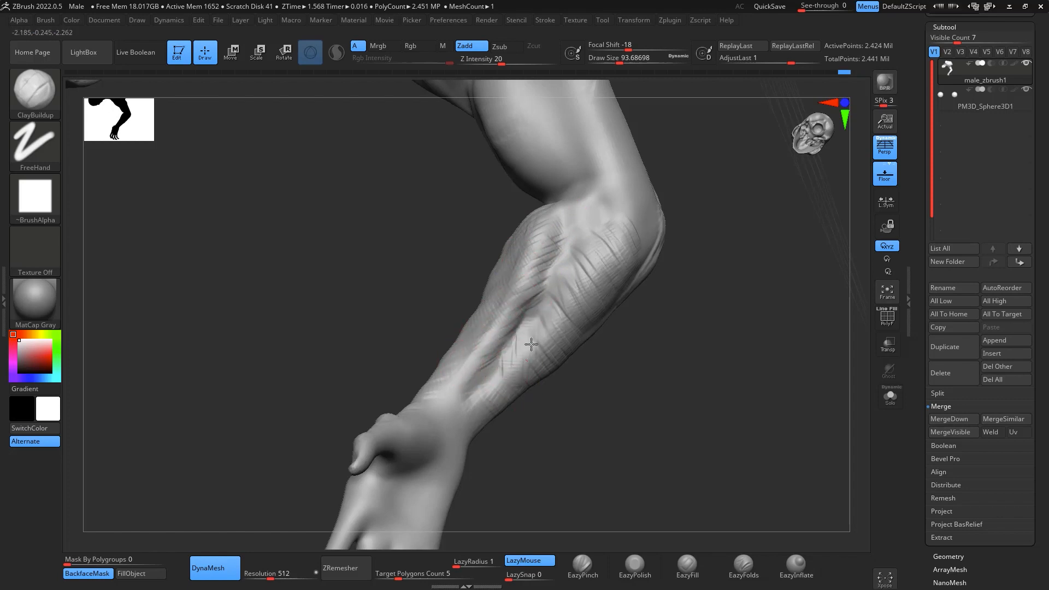
{"action": "left_click_drag", "start_coordinate": [587, 221], "coordinate": [591, 238]}
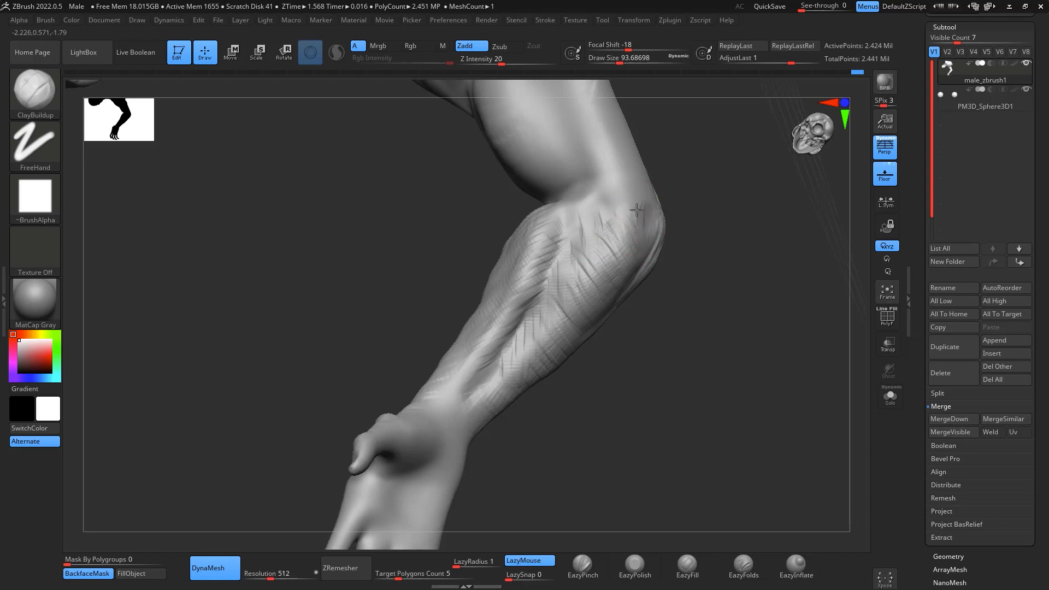
{"action": "key", "text": "shift"}
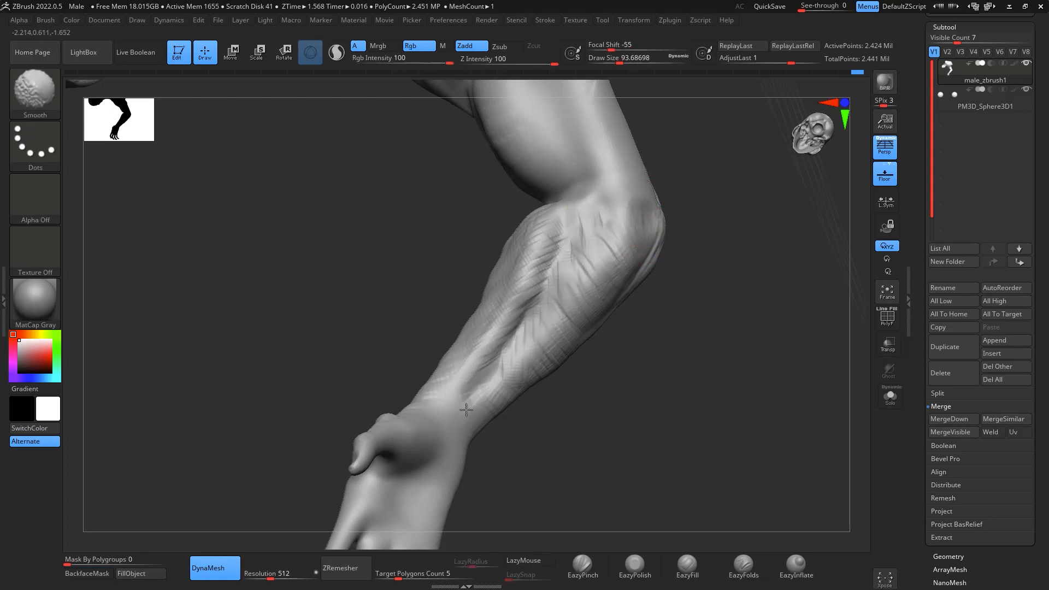
- Reinforce the outer forearm muscle just below the elbow with short ClayBuildup strokes
{"action": "mouse_move", "coordinate": [717, 347]}
{"action": "left_mouse_down"}
{"action": "mouse_move", "coordinate": [731, 380]}
{"action": "mouse_move", "coordinate": [769, 335]}
{"action": "mouse_move", "coordinate": [748, 377]}
{"action": "left_mouse_up"}
{"action": "mouse_move", "coordinate": [368, 410]}
{"action": "left_mouse_down"}
{"action": "mouse_move", "coordinate": [386, 427]}
{"action": "mouse_move", "coordinate": [351, 403]}
{"action": "mouse_move", "coordinate": [401, 433]}
{"action": "mouse_move", "coordinate": [351, 429]}
{"action": "left_mouse_up"}
{"action": "mouse_move", "coordinate": [619, 361]}
{"action": "left_mouse_down"}
{"action": "mouse_move", "coordinate": [761, 410]}
{"action": "mouse_move", "coordinate": [787, 338]}
{"action": "mouse_move", "coordinate": [801, 396]}
{"action": "mouse_move", "coordinate": [822, 377]}
{"action": "mouse_move", "coordinate": [844, 441]}
{"action": "mouse_move", "coordinate": [806, 429]}
{"action": "mouse_move", "coordinate": [818, 402]}
{"action": "mouse_move", "coordinate": [822, 417]}
{"action": "mouse_move", "coordinate": [820, 368]}
{"action": "mouse_move", "coordinate": [792, 396]}
{"action": "mouse_move", "coordinate": [738, 315]}
{"action": "left_mouse_up"}
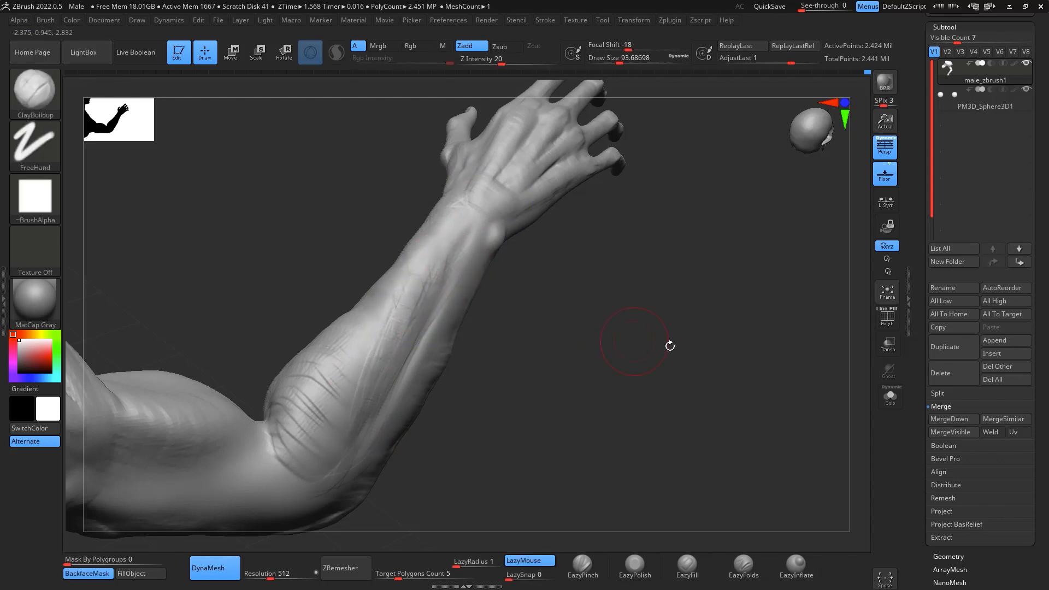
{"action": "left_click_drag", "start_coordinate": [670, 346], "coordinate": [711, 451]}
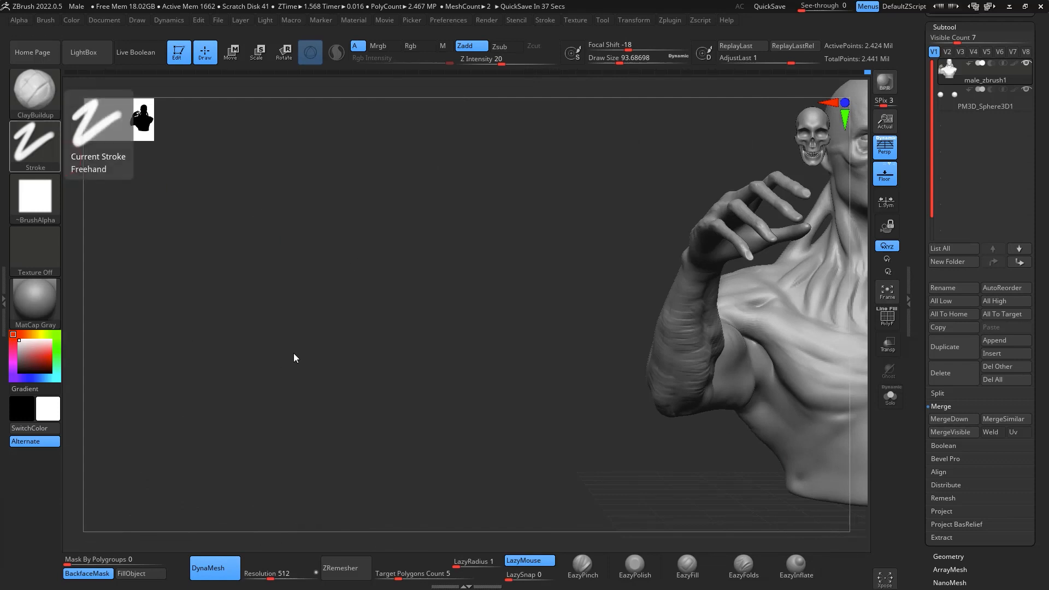
- Refine the underside of the raised arm around the elbow with ClayBuildup at draw size about 94 and smooth it
{"action": "mouse_move", "coordinate": [294, 353]}
{"action": "left_mouse_down"}
{"action": "mouse_move", "coordinate": [721, 445]}
{"action": "mouse_move", "coordinate": [672, 346]}
{"action": "mouse_move", "coordinate": [644, 403]}
{"action": "mouse_move", "coordinate": [708, 338]}
{"action": "mouse_move", "coordinate": [779, 235]}
{"action": "mouse_move", "coordinate": [754, 251]}
{"action": "mouse_move", "coordinate": [710, 318]}
{"action": "mouse_move", "coordinate": [745, 277]}
{"action": "left_mouse_up"}
{"action": "key", "text": "shift"}
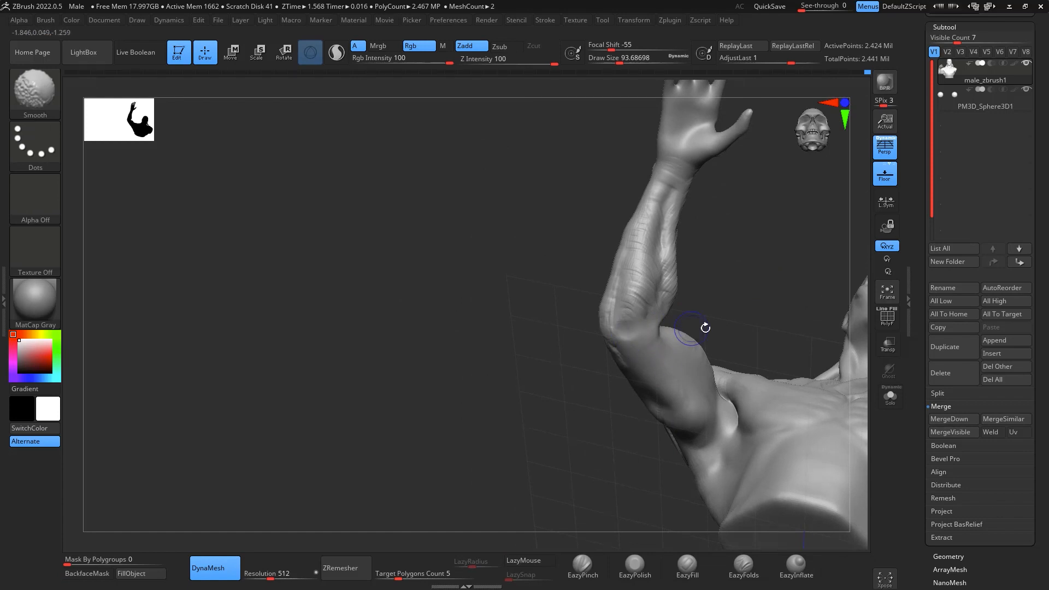
{"action": "mouse_move", "coordinate": [705, 328]}
{"action": "left_mouse_down"}
{"action": "mouse_move", "coordinate": [797, 264]}
{"action": "mouse_move", "coordinate": [747, 279]}
{"action": "mouse_move", "coordinate": [642, 419]}
{"action": "left_mouse_up"}
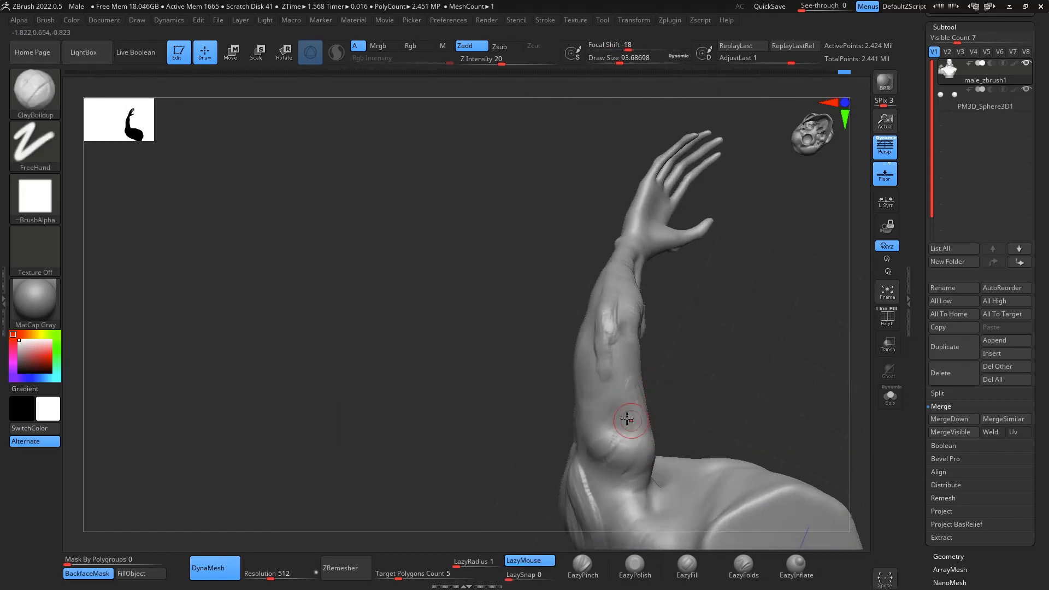
{"action": "key", "text": "shift"}
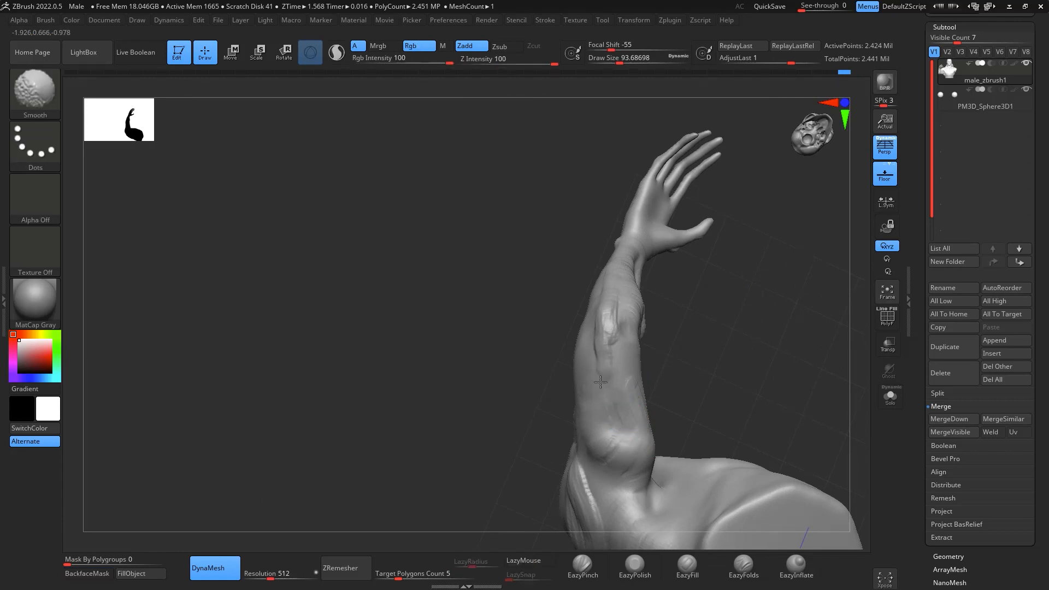
{"action": "mouse_move", "coordinate": [730, 339]}
{"action": "left_mouse_down"}
{"action": "mouse_move", "coordinate": [820, 379]}
{"action": "mouse_move", "coordinate": [798, 311]}
{"action": "mouse_move", "coordinate": [766, 297]}
{"action": "mouse_move", "coordinate": [766, 274]}
{"action": "mouse_move", "coordinate": [799, 293]}
{"action": "mouse_move", "coordinate": [632, 375]}
{"action": "left_mouse_up"}
{"action": "key", "text": "space"}
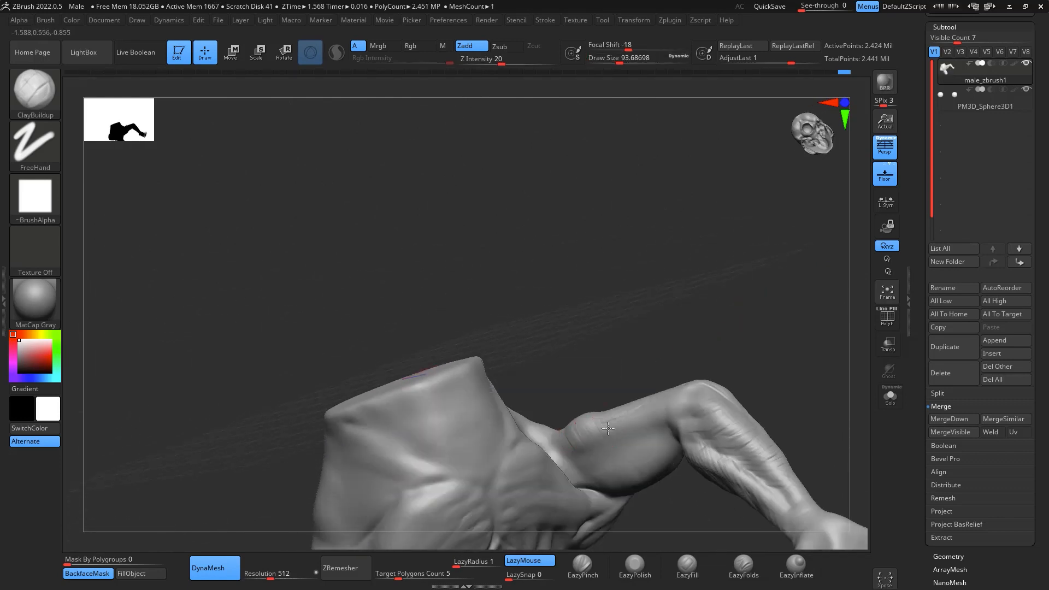
{"action": "mouse_move", "coordinate": [728, 354]}
{"action": "left_mouse_down"}
{"action": "mouse_move", "coordinate": [766, 223]}
{"action": "mouse_move", "coordinate": [647, 325]}
{"action": "mouse_move", "coordinate": [668, 241]}
{"action": "mouse_move", "coordinate": [672, 281]}
{"action": "mouse_move", "coordinate": [700, 254]}
{"action": "mouse_move", "coordinate": [780, 215]}
{"action": "mouse_move", "coordinate": [576, 424]}
{"action": "mouse_move", "coordinate": [684, 340]}
{"action": "mouse_move", "coordinate": [658, 480]}
{"action": "mouse_move", "coordinate": [588, 466]}
{"action": "mouse_move", "coordinate": [715, 399]}
{"action": "mouse_move", "coordinate": [676, 392]}
{"action": "mouse_move", "coordinate": [679, 377]}
{"action": "left_mouse_up"}
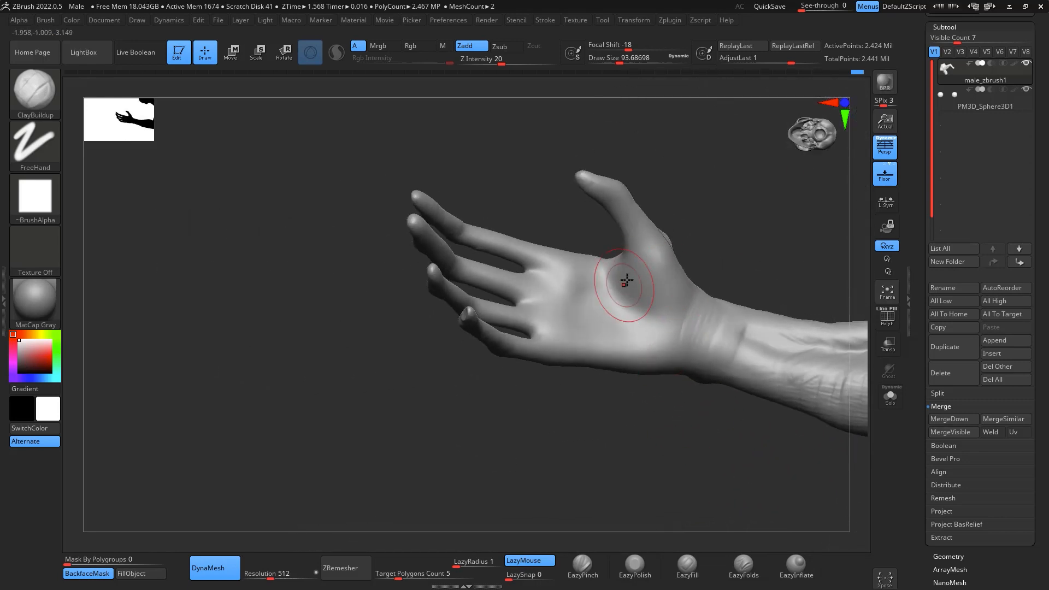
- Build up the thumb mound and the heel and middle of the palm with ClayBuildup at draw size about 94
{"action": "mouse_move", "coordinate": [625, 290]}
{"action": "left_mouse_down"}
{"action": "mouse_move", "coordinate": [638, 247]}
{"action": "mouse_move", "coordinate": [642, 260]}
{"action": "left_mouse_up"}
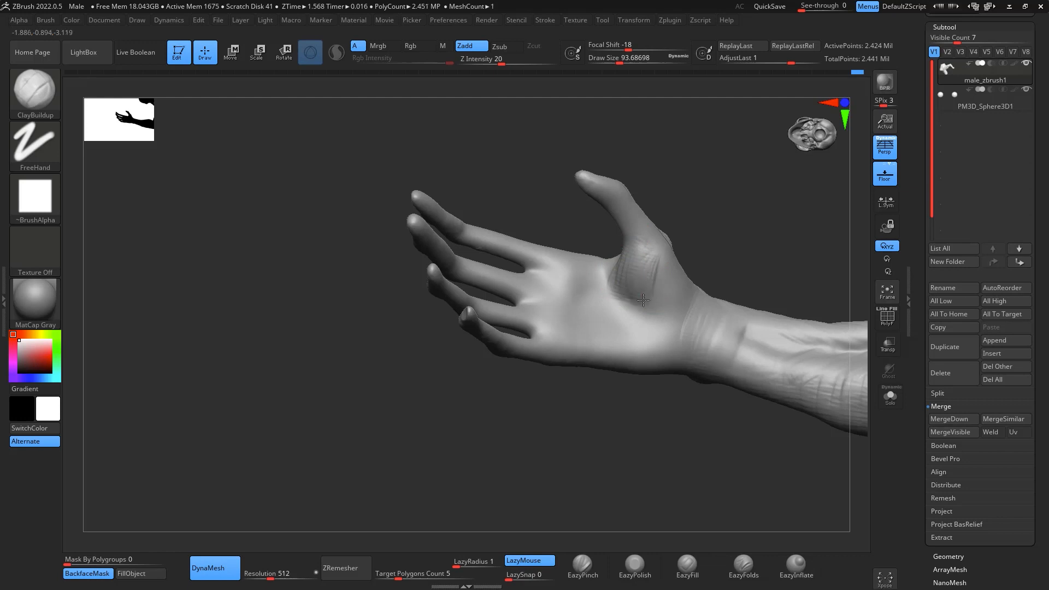
{"action": "mouse_move", "coordinate": [643, 300]}
{"action": "left_mouse_down", "text": "shift"}
{"action": "mouse_move", "coordinate": [724, 218]}
{"action": "mouse_move", "coordinate": [690, 253]}
{"action": "left_mouse_up", "text": "shift"}
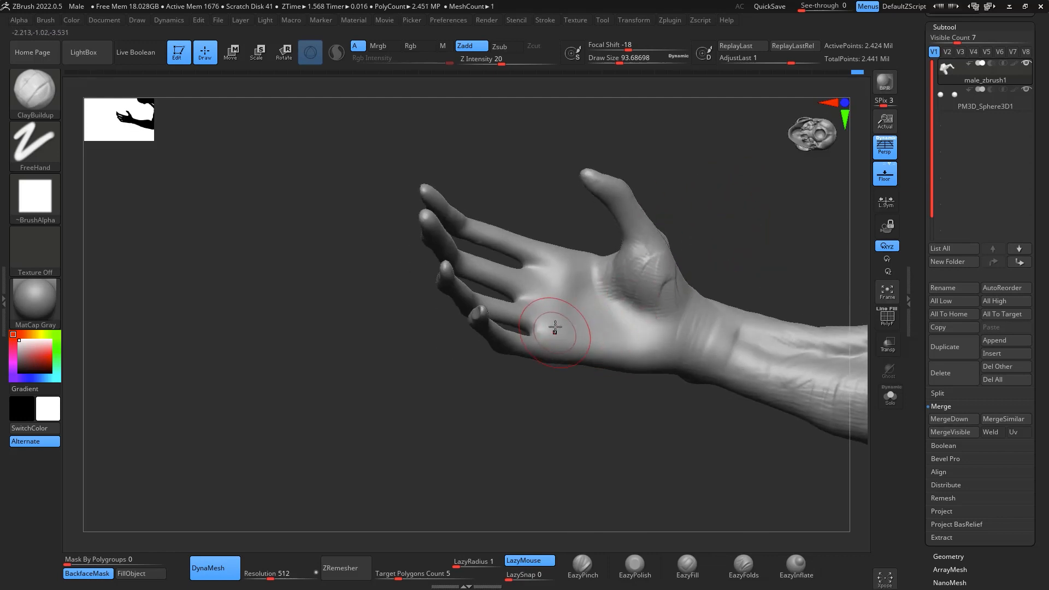
{"action": "mouse_move", "coordinate": [554, 328]}
{"action": "left_mouse_down"}
{"action": "mouse_move", "coordinate": [548, 294]}
{"action": "mouse_move", "coordinate": [641, 340]}
{"action": "mouse_move", "coordinate": [663, 362]}
{"action": "mouse_move", "coordinate": [612, 342]}
{"action": "mouse_move", "coordinate": [600, 364]}
{"action": "left_mouse_up"}
{"action": "mouse_move", "coordinate": [733, 239]}
{"action": "left_mouse_down"}
{"action": "mouse_move", "coordinate": [733, 202]}
{"action": "mouse_move", "coordinate": [718, 257]}
{"action": "mouse_move", "coordinate": [644, 263]}
{"action": "left_mouse_up"}
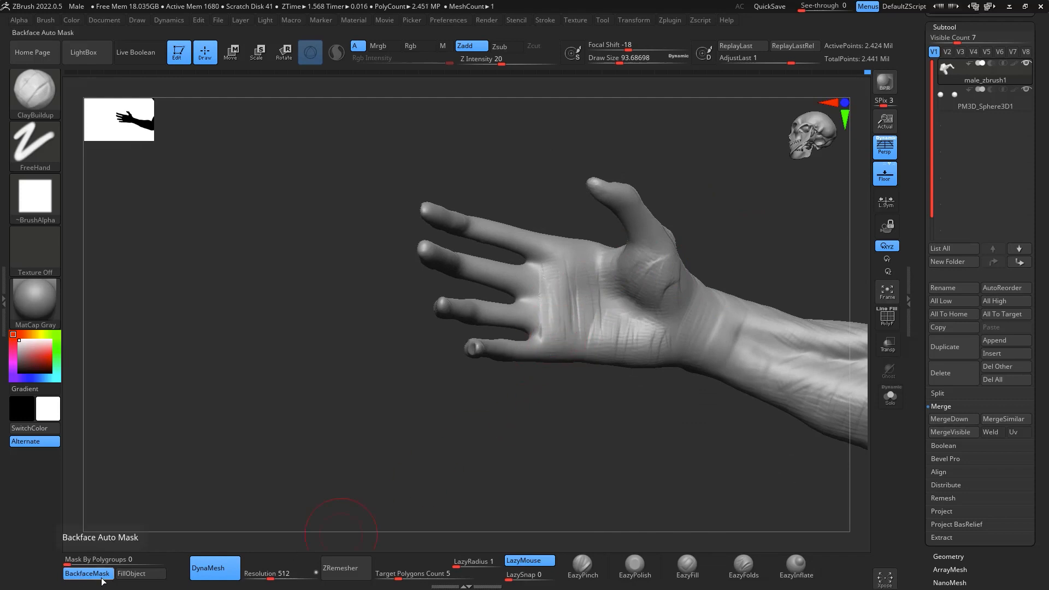
- Show the ClayBuildup brush's Auto Masking settings, including the BackfaceMask option
{"action": "left_click", "coordinate": [47, 21]}
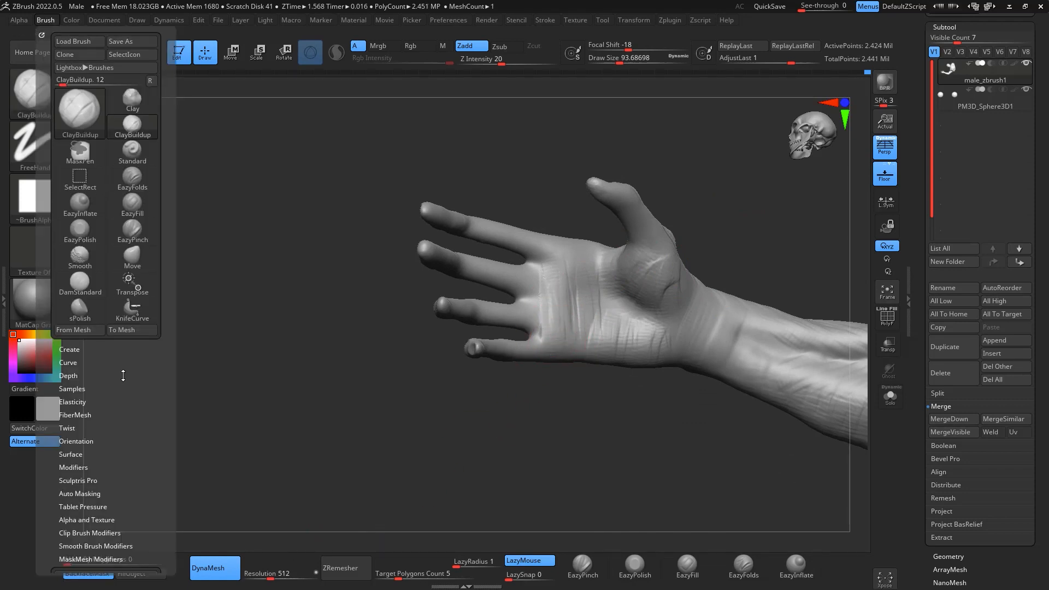
{"action": "scroll", "coordinate": [123, 376], "scroll_direction": "down", "scroll_amount": 3}
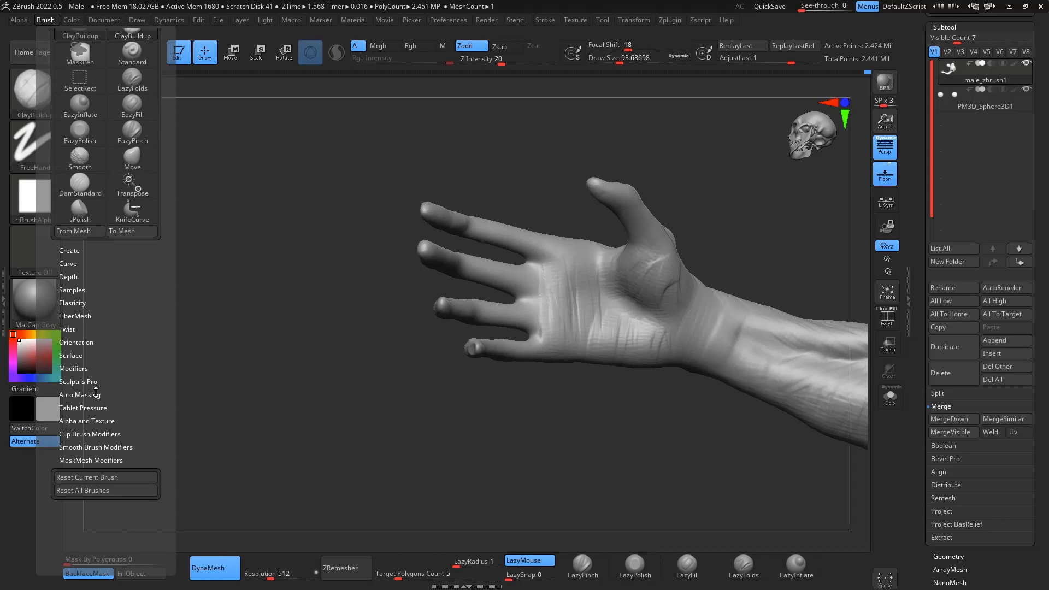
{"action": "left_click", "coordinate": [96, 394]}
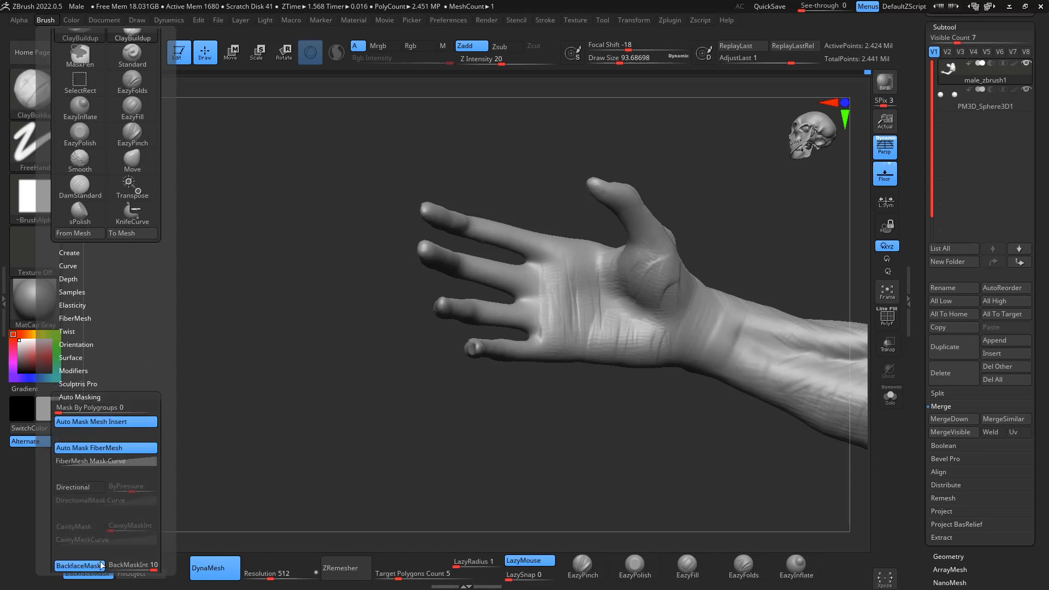
- Build up the fleshy pads between the joints on the palm side of all four fingers with ClayBuildup at draw size about 62
{"action": "mouse_move", "coordinate": [682, 133]}
{"action": "left_mouse_down"}
{"action": "mouse_move", "coordinate": [740, 171]}
{"action": "mouse_move", "coordinate": [737, 159]}
{"action": "left_mouse_up"}
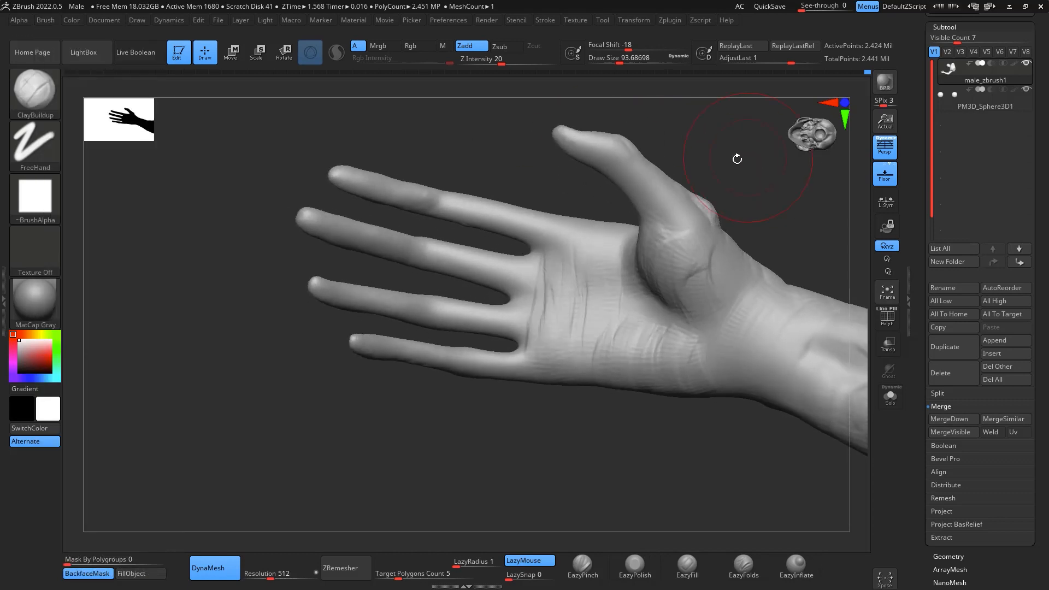
{"action": "key", "text": "space"}
{"action": "left_click_drag", "start_coordinate": [496, 219], "coordinate": [473, 221]}
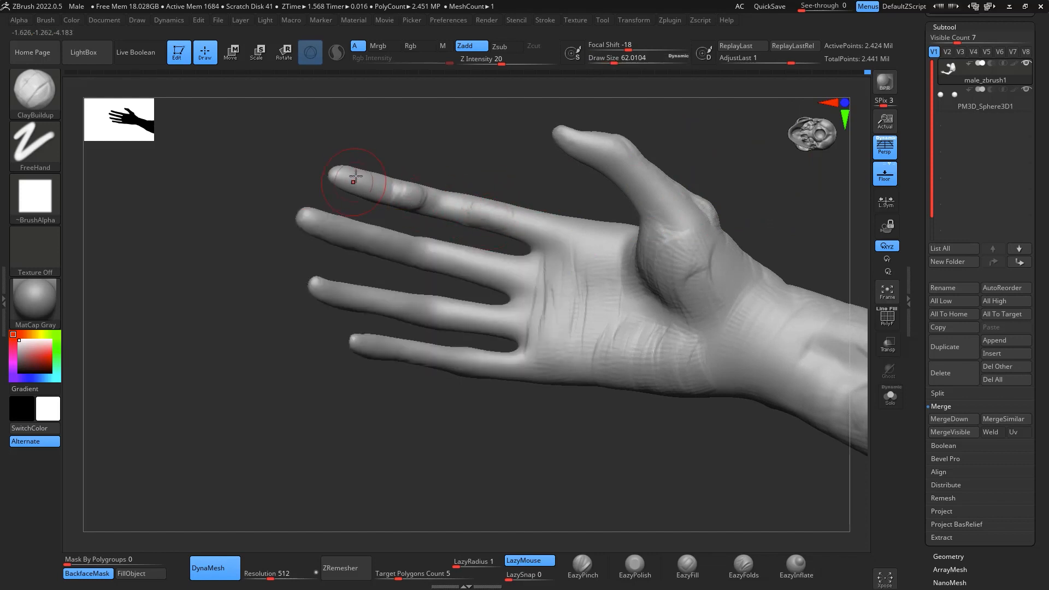
{"action": "mouse_move", "coordinate": [322, 215]}
{"action": "left_mouse_down"}
{"action": "mouse_move", "coordinate": [330, 241]}
{"action": "mouse_move", "coordinate": [481, 261]}
{"action": "mouse_move", "coordinate": [483, 317]}
{"action": "left_mouse_up"}
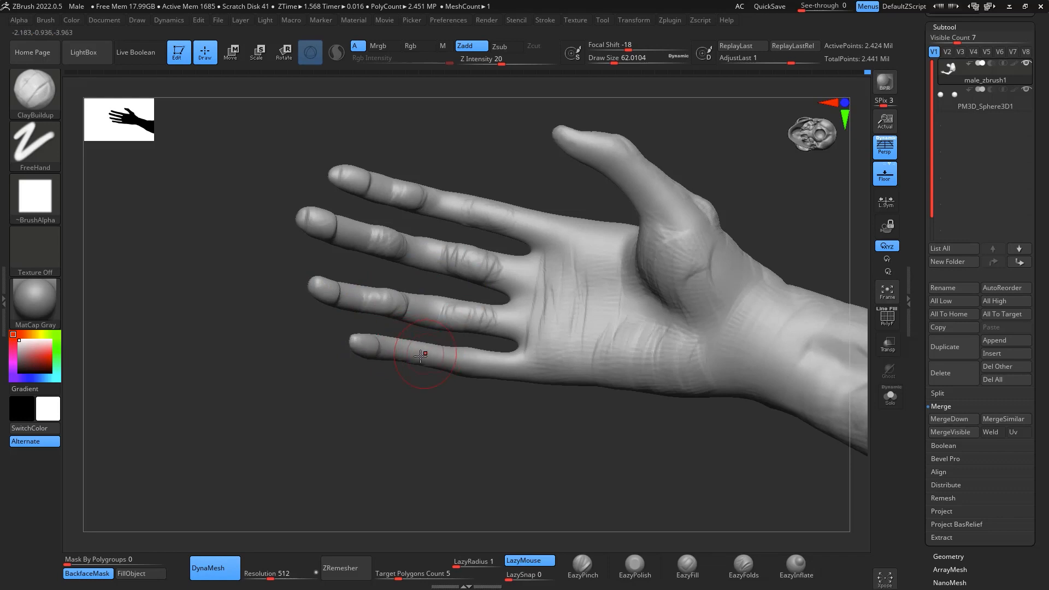
{"action": "right_click_drag", "start_coordinate": [421, 326], "coordinate": [472, 358]}
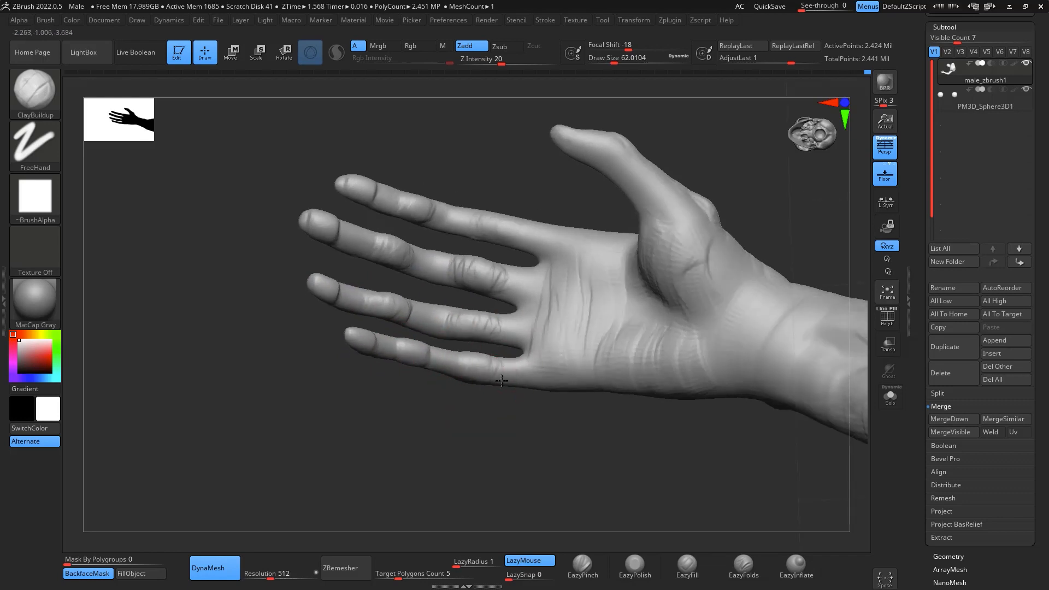
- Thicken the finger bases, joints and fingertip pads on the palm side with further ClayBuildup strokes from several angles
{"action": "left_click_drag", "start_coordinate": [525, 452], "coordinate": [520, 476]}
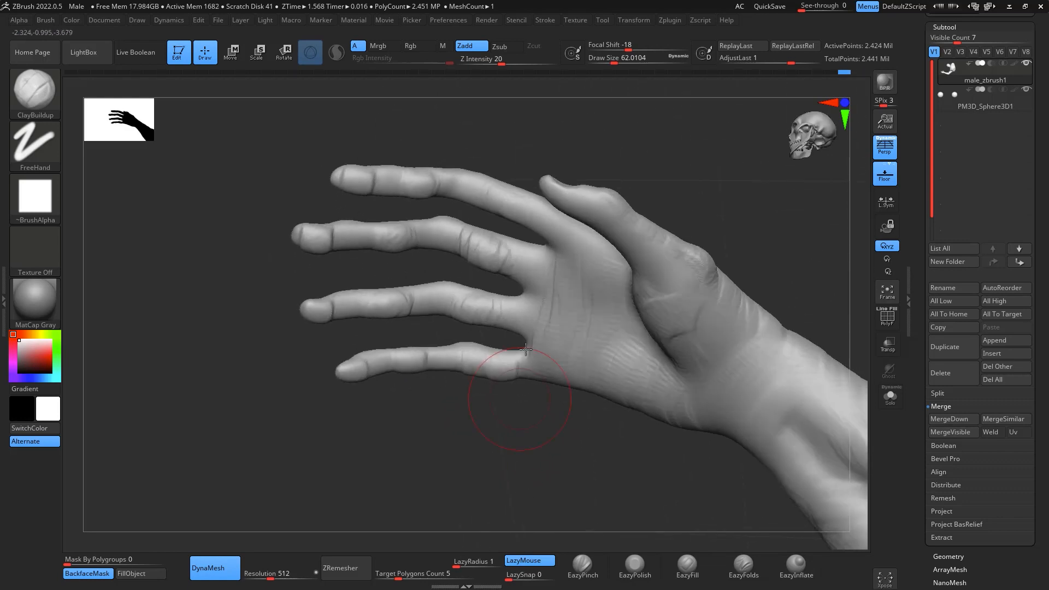
{"action": "left_click_drag", "start_coordinate": [530, 269], "coordinate": [536, 251], "text": "alt"}
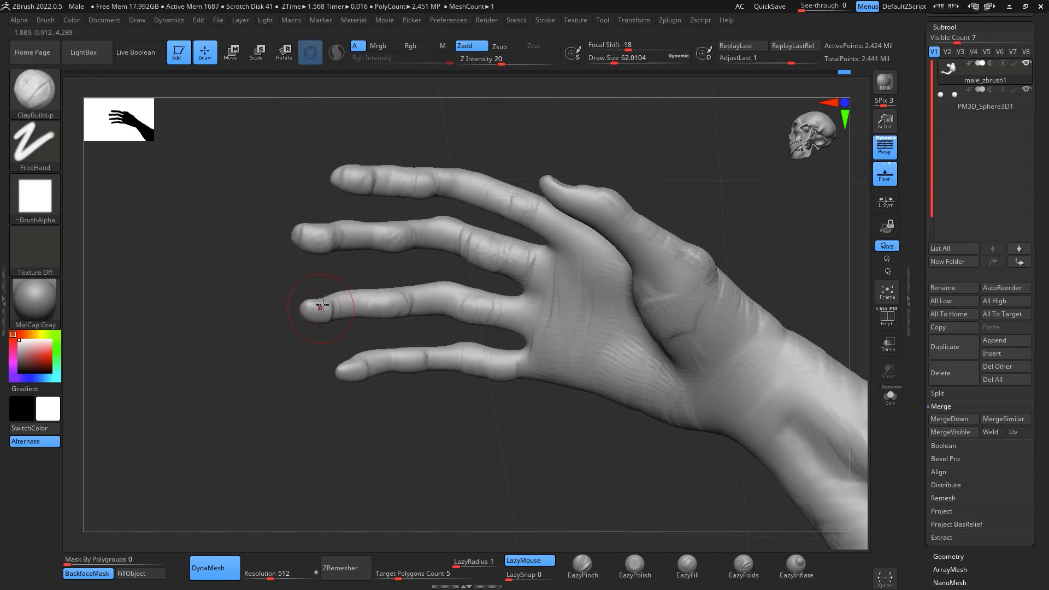
{"action": "left_click_drag", "start_coordinate": [354, 329], "coordinate": [363, 389]}
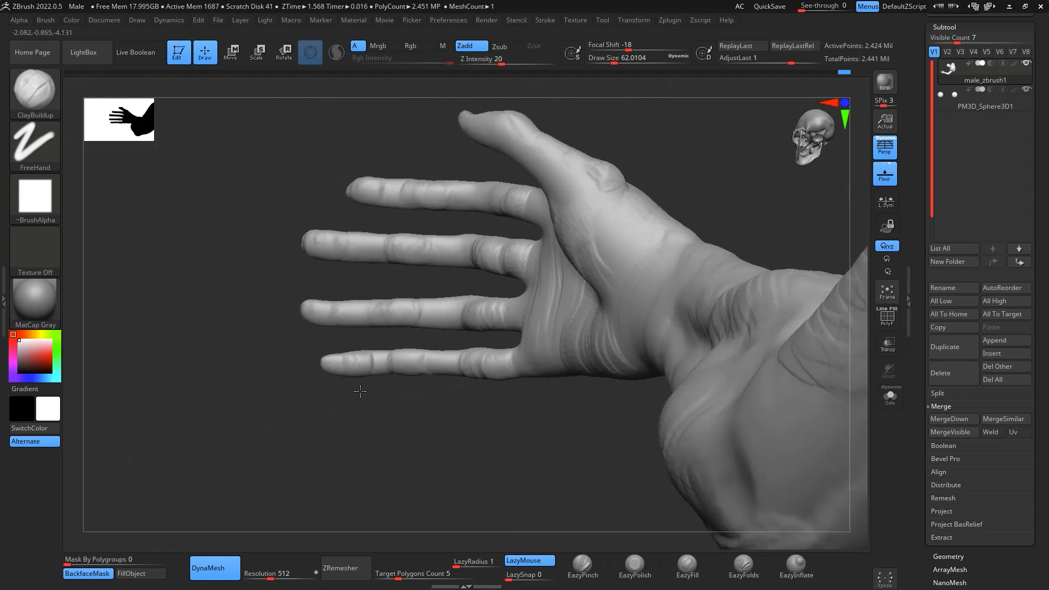
{"action": "left_click_drag", "start_coordinate": [511, 446], "coordinate": [440, 305]}
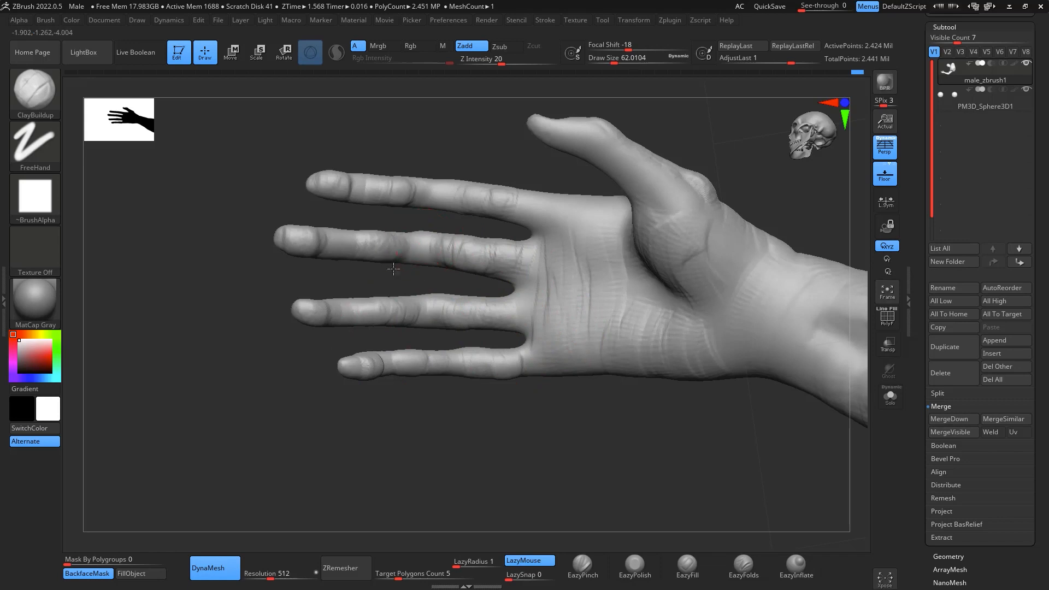
{"action": "left_click_drag", "start_coordinate": [394, 269], "coordinate": [321, 241]}
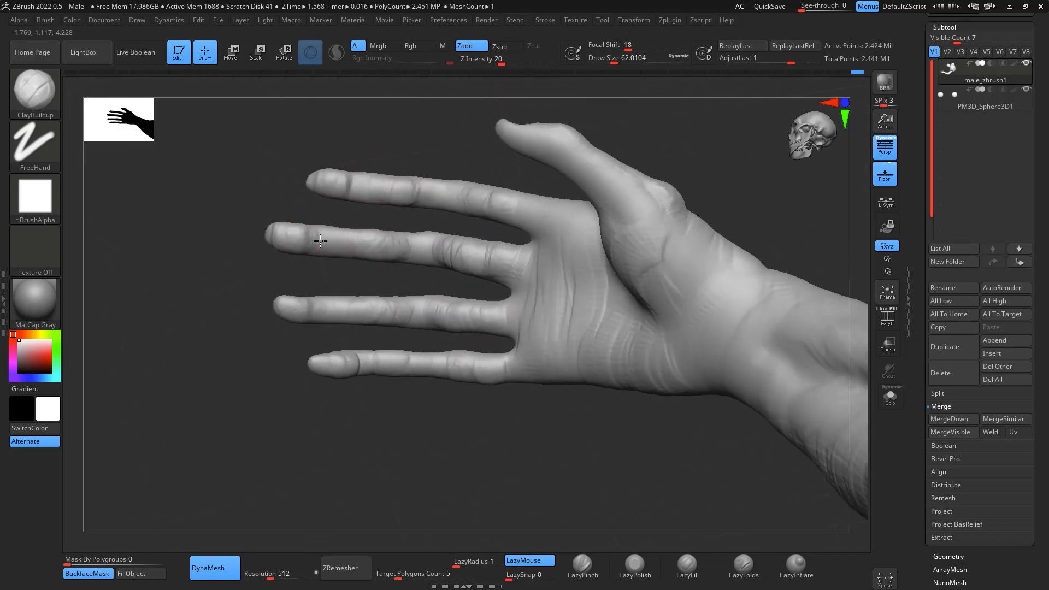
{"action": "left_click_drag", "start_coordinate": [441, 223], "coordinate": [469, 140]}
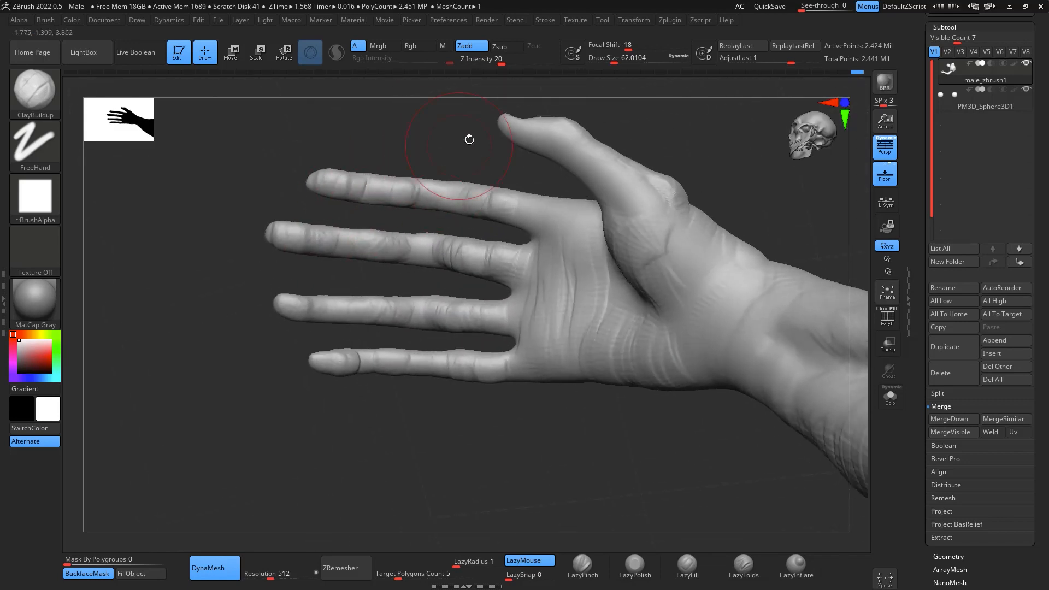
- Fill out the little finger's tip and base segments from its outer side with ClayBuildup
{"action": "right_click_drag", "start_coordinate": [454, 379], "coordinate": [609, 359]}
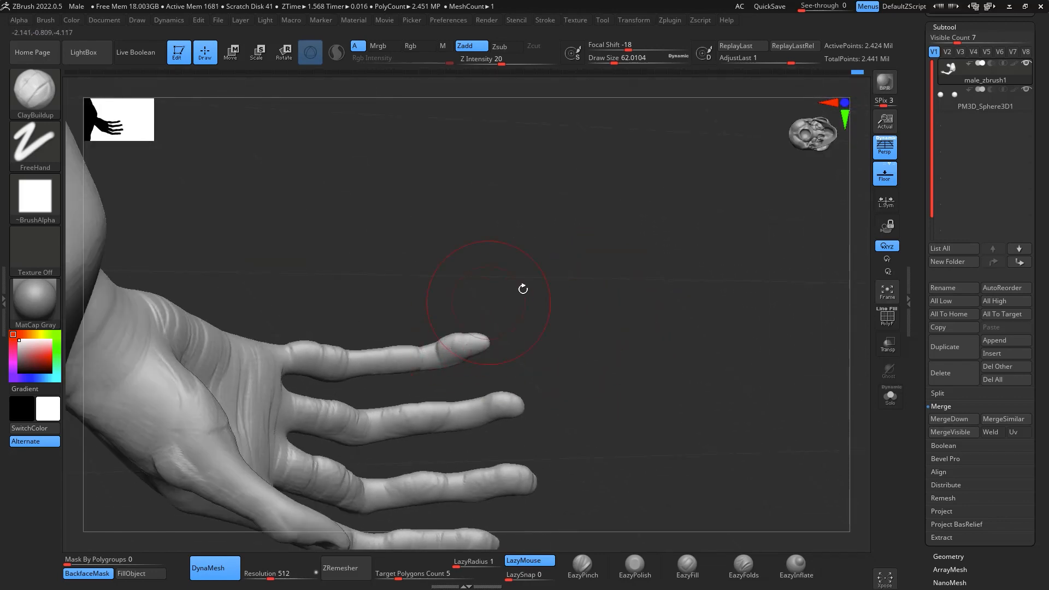
{"action": "right_click_drag", "start_coordinate": [523, 289], "coordinate": [445, 335]}
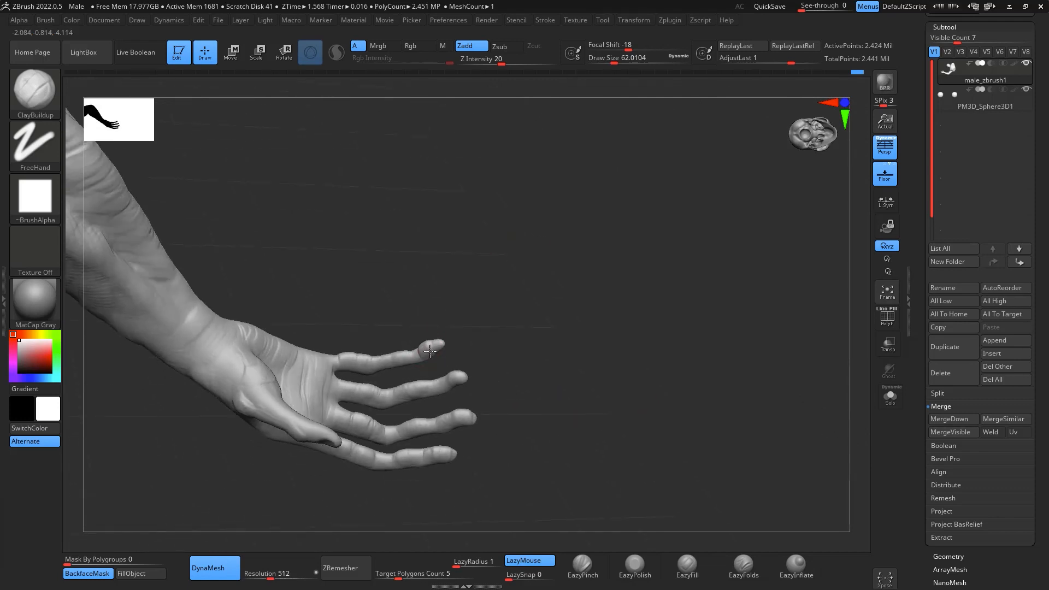
{"action": "right_click_drag", "start_coordinate": [381, 370], "coordinate": [348, 358]}
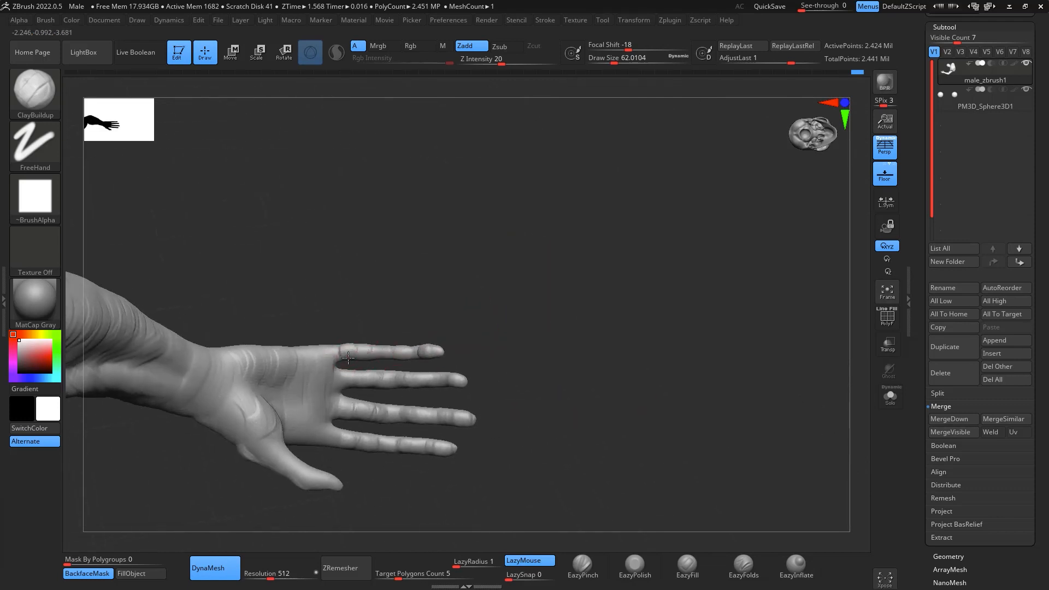
- Carve creases at the little finger's joints using DamStandard at draw size about 23
{"action": "right_click_drag", "start_coordinate": [436, 279], "coordinate": [571, 279]}
{"action": "key", "text": "b"}
{"action": "key", "text": "d"}
{"action": "key", "text": "s"}
{"action": "key", "text": "space"}
{"action": "left_click_drag", "start_coordinate": [521, 360], "coordinate": [513, 360]}
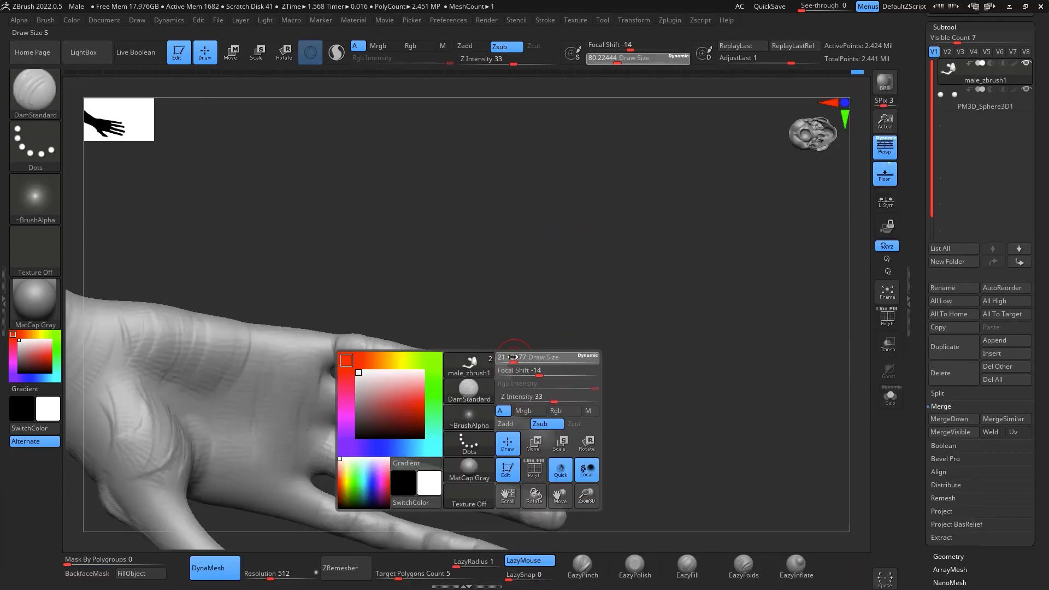
{"action": "right_click_drag", "start_coordinate": [566, 319], "coordinate": [428, 304]}
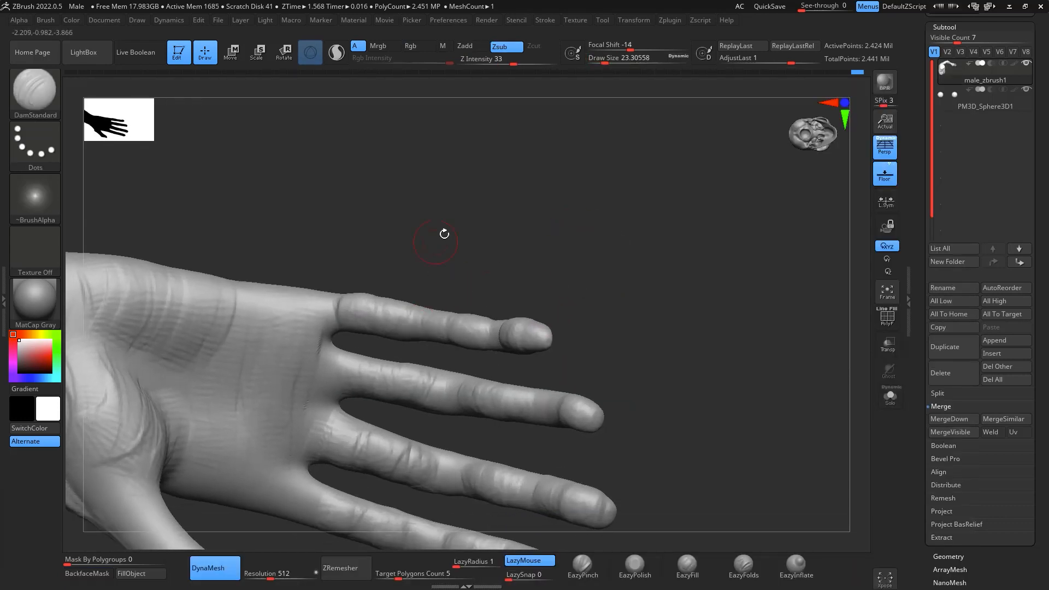
- Cut DamStandard creases across the joints of the remaining fingers on the palm side
{"action": "right_click_drag", "start_coordinate": [570, 239], "coordinate": [565, 403]}
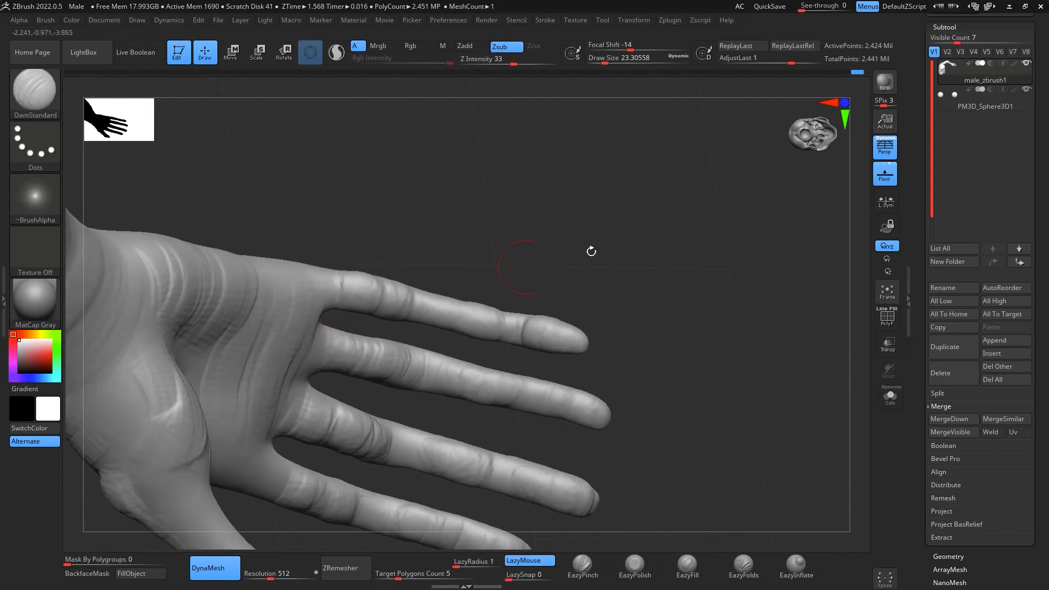
{"action": "right_click_drag", "start_coordinate": [591, 250], "coordinate": [468, 346]}
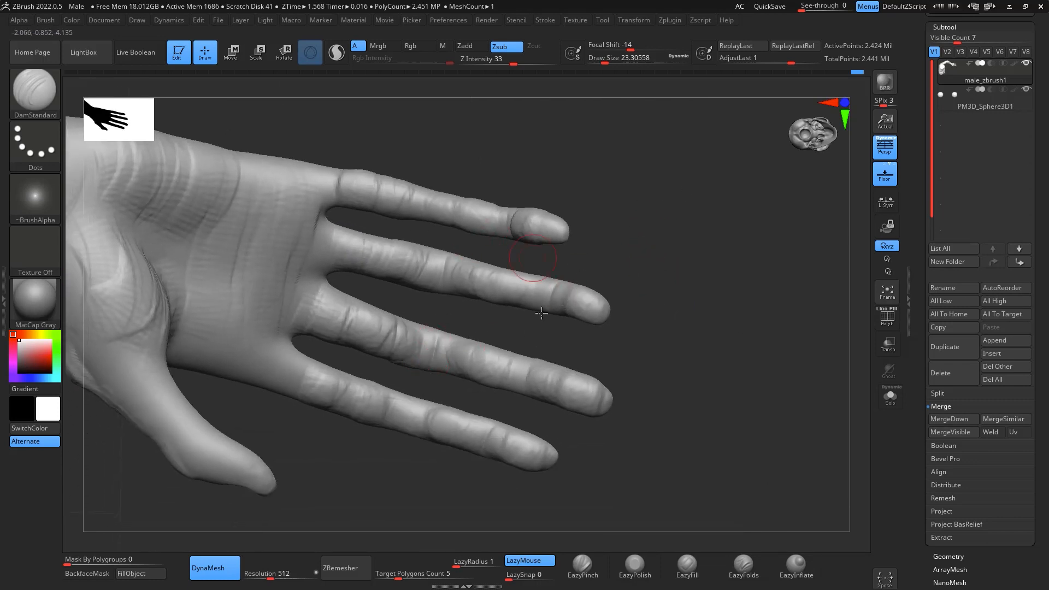
{"action": "mouse_move", "coordinate": [686, 371]}
{"action": "right_mouse_down"}
{"action": "mouse_move", "coordinate": [516, 459]}
{"action": "mouse_move", "coordinate": [435, 359]}
{"action": "right_mouse_up"}
{"action": "mouse_move", "coordinate": [542, 417]}
{"action": "right_mouse_down"}
{"action": "mouse_move", "coordinate": [520, 399]}
{"action": "mouse_move", "coordinate": [721, 350]}
{"action": "mouse_move", "coordinate": [716, 394]}
{"action": "mouse_move", "coordinate": [733, 341]}
{"action": "mouse_move", "coordinate": [707, 323]}
{"action": "right_mouse_up"}
- Add fine skin folds along the fingers' palm side with ClayBuildup at draw size about 27 and smooth the index finger's base
{"action": "key", "text": "b"}
{"action": "key", "text": "c"}
{"action": "key", "text": "b"}
{"action": "right_click_drag", "start_coordinate": [708, 284], "coordinate": [679, 254]}
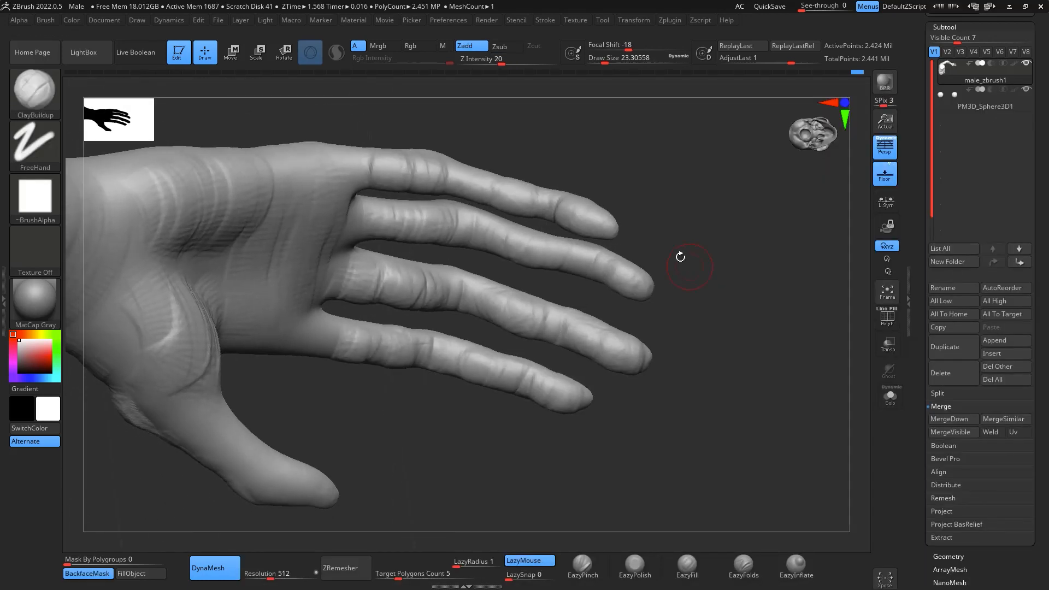
{"action": "key", "text": "space"}
{"action": "left_click_drag", "start_coordinate": [600, 251], "coordinate": [603, 250]}
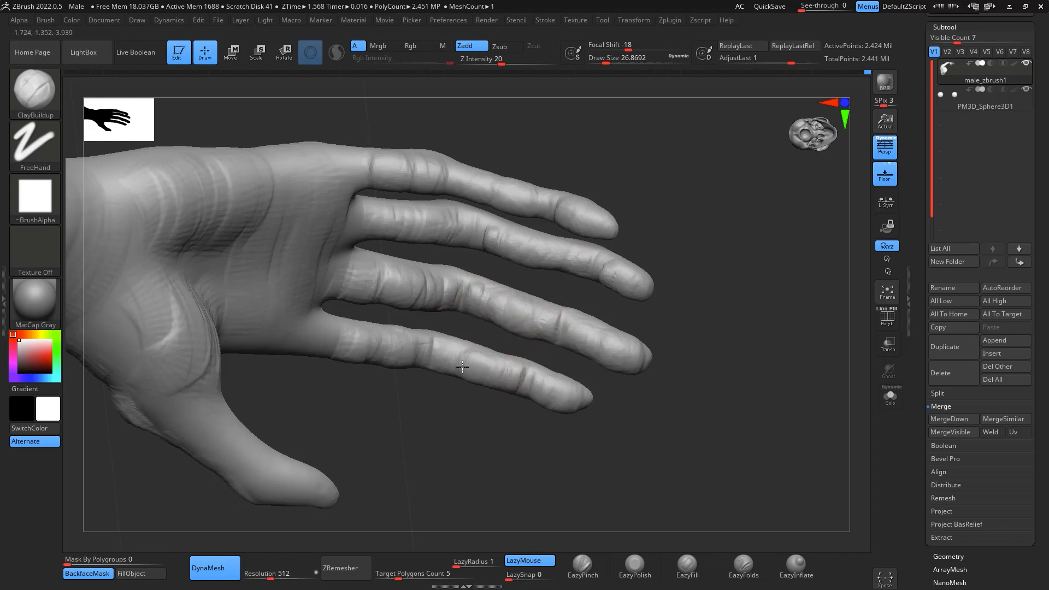
{"action": "mouse_move", "coordinate": [830, 421]}
{"action": "left_mouse_down"}
{"action": "mouse_move", "coordinate": [812, 449]}
{"action": "mouse_move", "coordinate": [773, 246]}
{"action": "mouse_move", "coordinate": [705, 166]}
{"action": "mouse_move", "coordinate": [725, 163]}
{"action": "mouse_move", "coordinate": [722, 323]}
{"action": "mouse_move", "coordinate": [692, 369]}
{"action": "mouse_move", "coordinate": [760, 218]}
{"action": "left_mouse_up"}
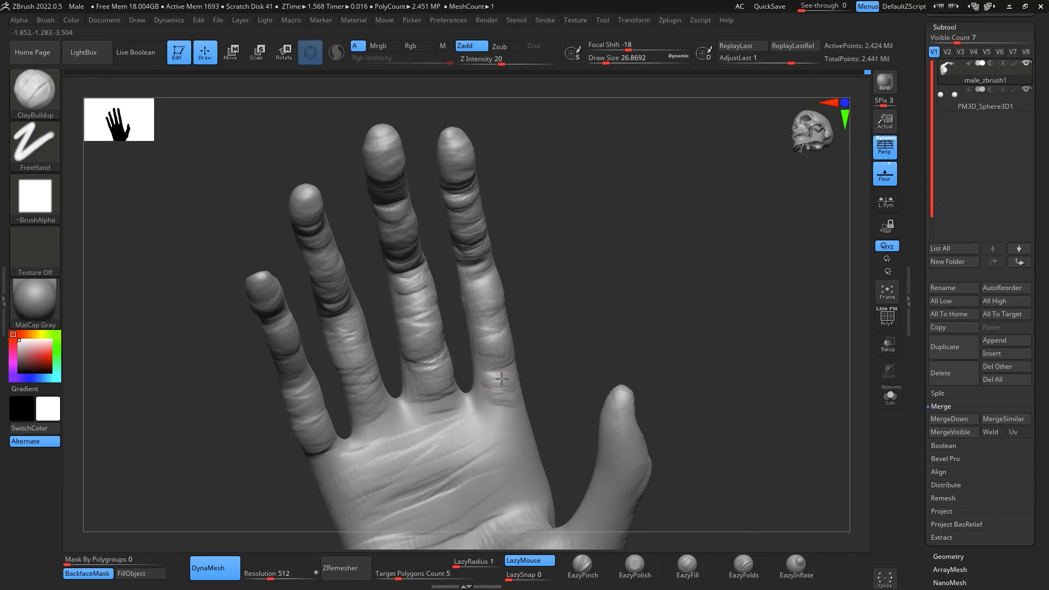
{"action": "key", "text": "shift"}
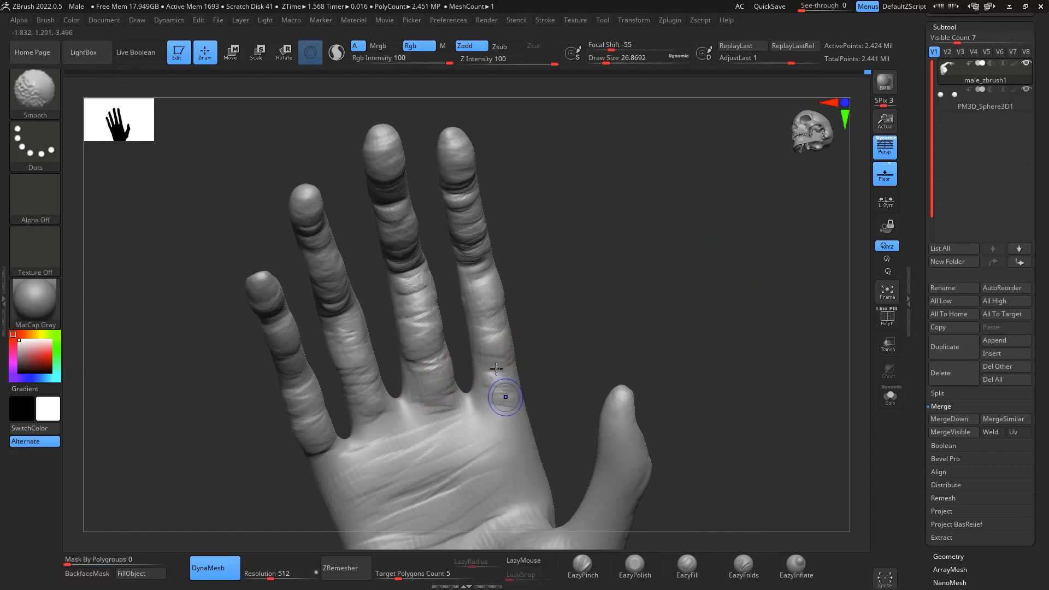
{"action": "mouse_move", "coordinate": [543, 213]}
{"action": "left_mouse_down"}
{"action": "mouse_move", "coordinate": [789, 331]}
{"action": "mouse_move", "coordinate": [732, 328]}
{"action": "mouse_move", "coordinate": [789, 380]}
{"action": "mouse_move", "coordinate": [761, 347]}
{"action": "mouse_move", "coordinate": [773, 351]}
{"action": "mouse_move", "coordinate": [850, 285]}
{"action": "mouse_move", "coordinate": [820, 286]}
{"action": "mouse_move", "coordinate": [740, 428]}
{"action": "mouse_move", "coordinate": [740, 475]}
{"action": "mouse_move", "coordinate": [766, 436]}
{"action": "mouse_move", "coordinate": [729, 422]}
{"action": "mouse_move", "coordinate": [735, 451]}
{"action": "mouse_move", "coordinate": [727, 410]}
{"action": "left_mouse_up"}
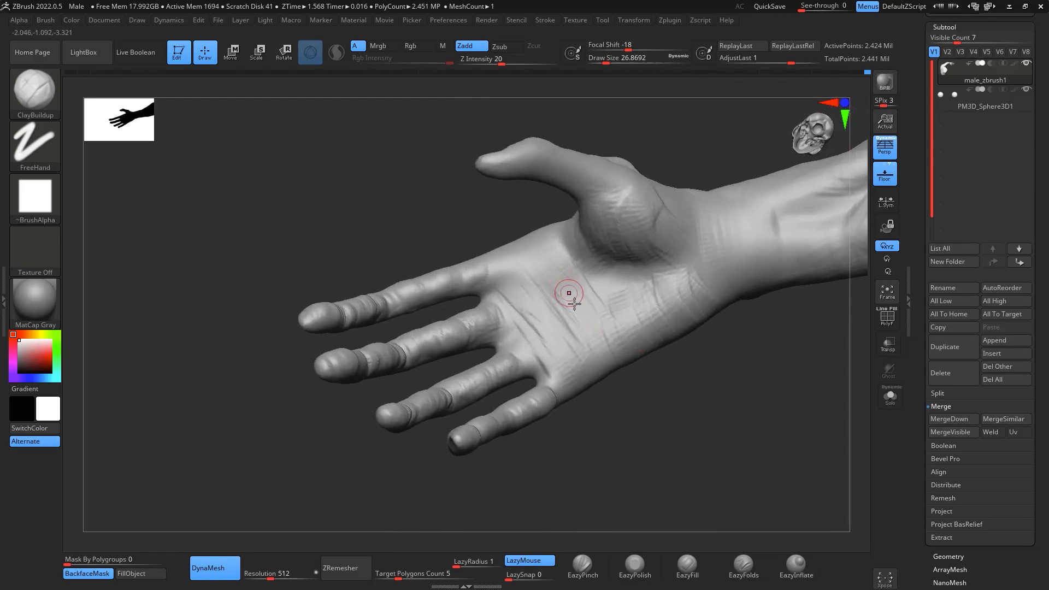
- Carve the main palm lines and the crease around the thumb mound with DamStandard at draw size about 39
{"action": "key", "text": "b"}
{"action": "key", "text": "d"}
{"action": "key", "text": "s"}
{"action": "key", "text": "space"}
{"action": "left_click_drag", "start_coordinate": [603, 320], "coordinate": [609, 320]}
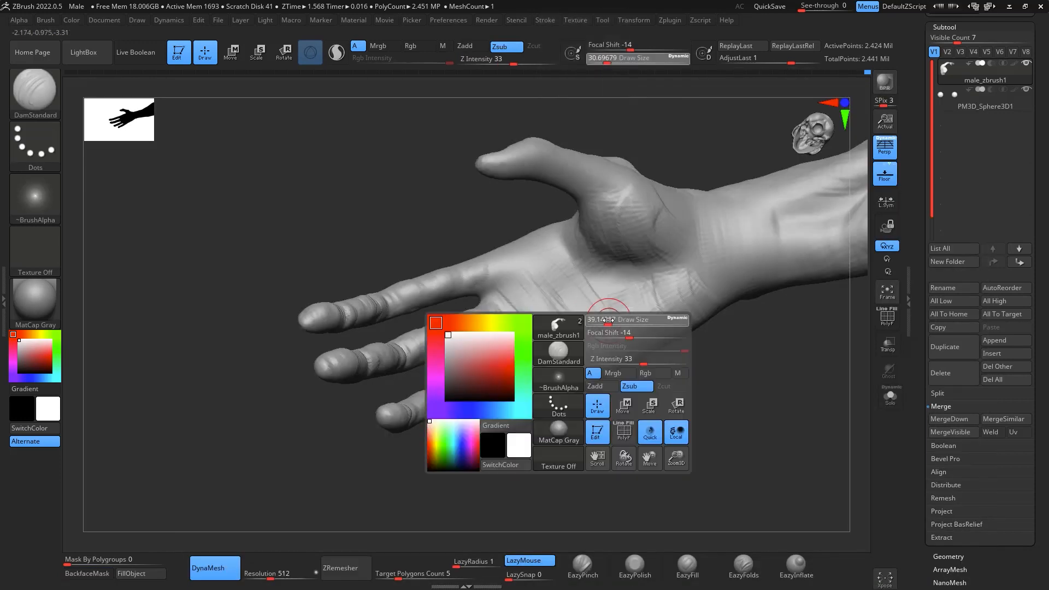
{"action": "left_click_drag", "start_coordinate": [567, 254], "coordinate": [661, 256]}
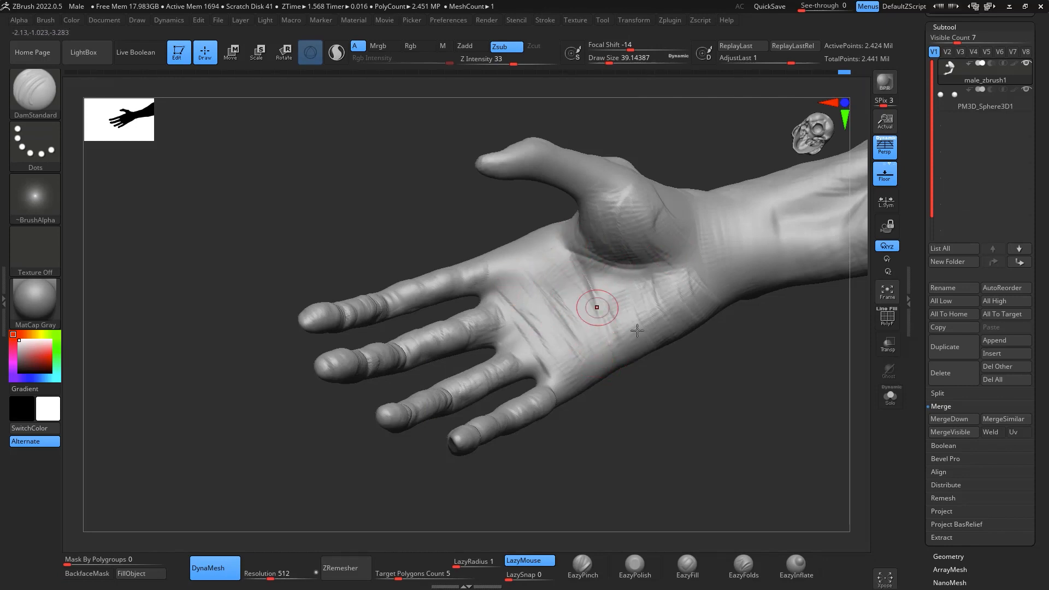
{"action": "mouse_move", "coordinate": [718, 378]}
{"action": "left_mouse_down"}
{"action": "mouse_move", "coordinate": [725, 403]}
{"action": "mouse_move", "coordinate": [714, 363]}
{"action": "mouse_move", "coordinate": [707, 370]}
{"action": "left_mouse_up"}
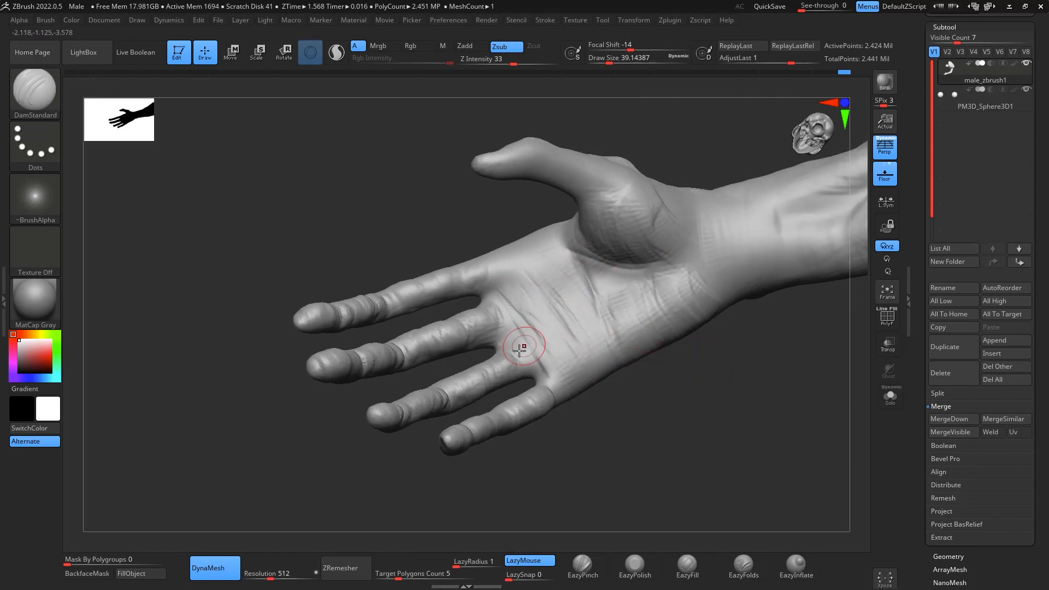
- Reshape the finger bases and the thumb mound with the Move brush at draw size about 202, checking the hand from behind
{"action": "key", "text": "b"}
{"action": "key", "text": "m"}
{"action": "key", "text": "v"}
{"action": "key", "text": "space"}
{"action": "left_click_drag", "start_coordinate": [549, 354], "coordinate": [591, 350]}
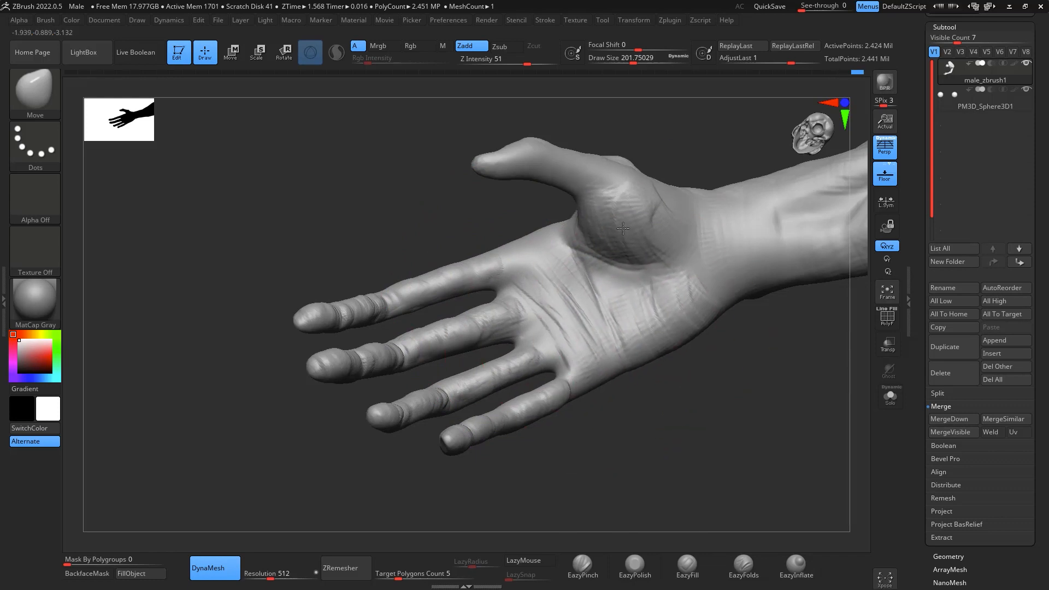
{"action": "left_click_drag", "start_coordinate": [623, 228], "coordinate": [619, 223]}
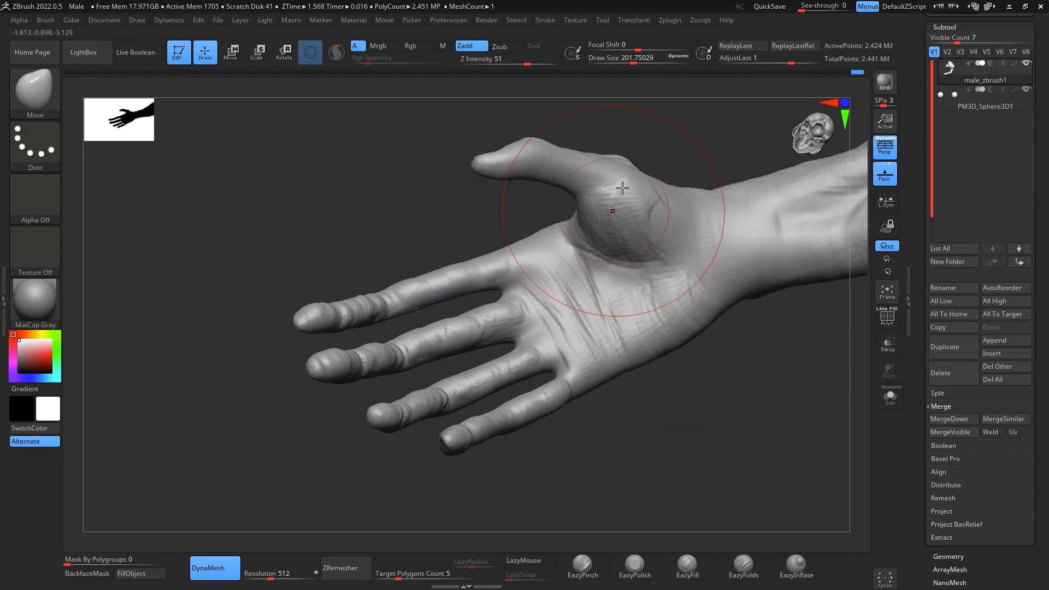
{"action": "right_click_drag", "start_coordinate": [690, 235], "coordinate": [808, 220]}
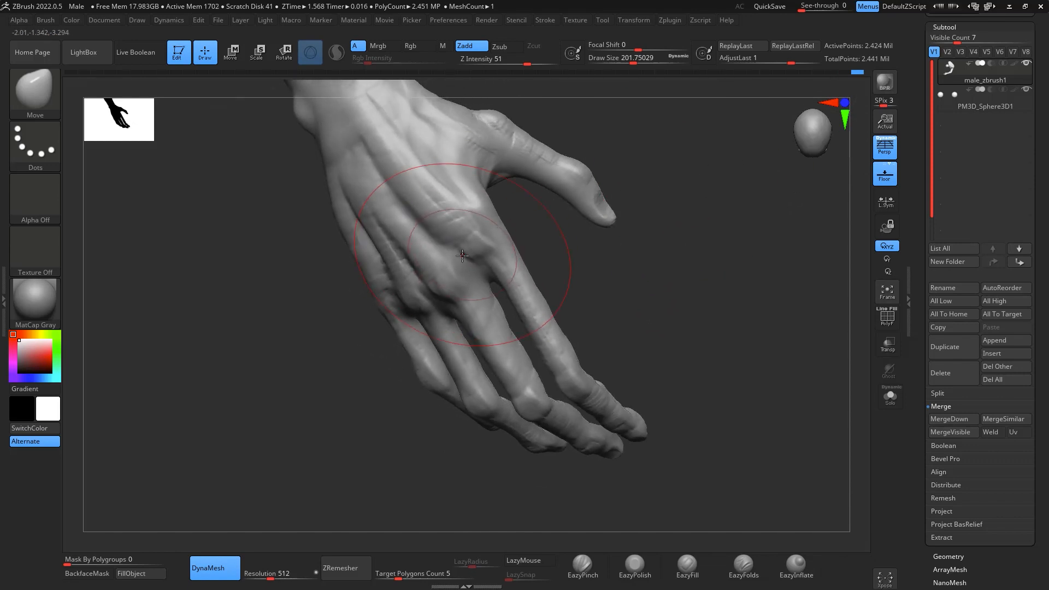
{"action": "left_click_drag", "start_coordinate": [645, 227], "coordinate": [760, 204]}
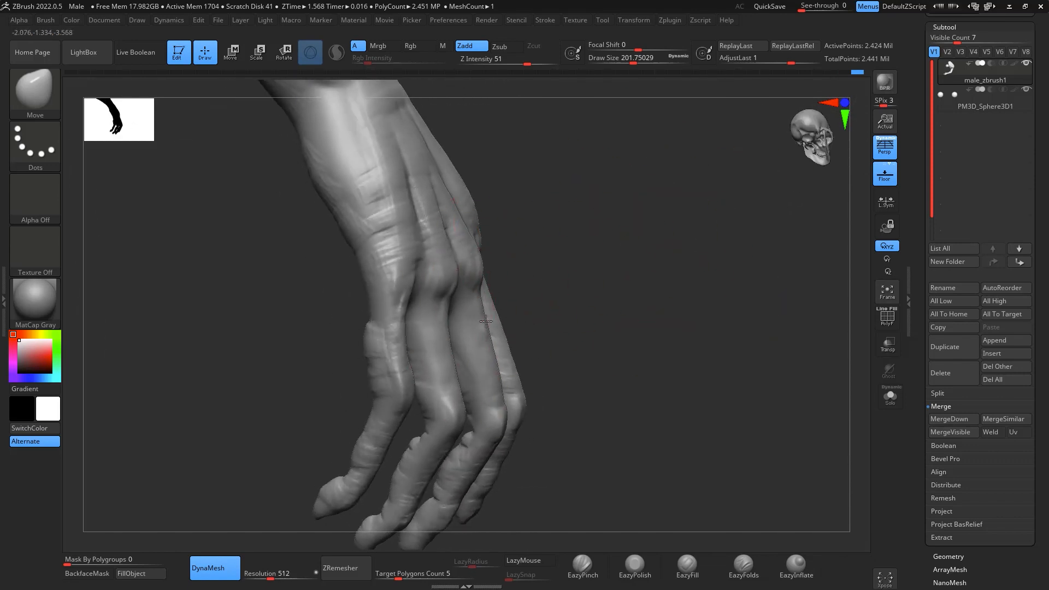
- Examine the raised hand's back and the whole bust from the front and from above
{"action": "left_click_drag", "start_coordinate": [634, 251], "coordinate": [839, 360]}
{"action": "mouse_move", "coordinate": [822, 452]}
{"action": "left_mouse_down", "text": "alt"}
{"action": "mouse_move", "coordinate": [801, 426]}
{"action": "mouse_move", "coordinate": [787, 480]}
{"action": "mouse_move", "coordinate": [735, 403]}
{"action": "mouse_move", "coordinate": [830, 327]}
{"action": "mouse_move", "coordinate": [763, 265]}
{"action": "mouse_move", "coordinate": [707, 356]}
{"action": "mouse_move", "coordinate": [715, 307]}
{"action": "mouse_move", "coordinate": [780, 234]}
{"action": "mouse_move", "coordinate": [803, 288]}
{"action": "mouse_move", "coordinate": [806, 414]}
{"action": "left_mouse_up", "text": "alt"}
{"action": "mouse_move", "coordinate": [818, 260]}
{"action": "left_mouse_down"}
{"action": "mouse_move", "coordinate": [763, 285]}
{"action": "mouse_move", "coordinate": [806, 370]}
{"action": "left_mouse_up"}
{"action": "mouse_move", "coordinate": [779, 545]}
{"action": "left_mouse_down"}
{"action": "mouse_move", "coordinate": [733, 534]}
{"action": "mouse_move", "coordinate": [760, 400]}
{"action": "mouse_move", "coordinate": [762, 422]}
{"action": "mouse_move", "coordinate": [656, 429]}
{"action": "mouse_move", "coordinate": [696, 520]}
{"action": "mouse_move", "coordinate": [728, 448]}
{"action": "mouse_move", "coordinate": [732, 387]}
{"action": "mouse_move", "coordinate": [757, 377]}
{"action": "mouse_move", "coordinate": [766, 260]}
{"action": "mouse_move", "coordinate": [788, 426]}
{"action": "mouse_move", "coordinate": [774, 392]}
{"action": "left_mouse_up"}
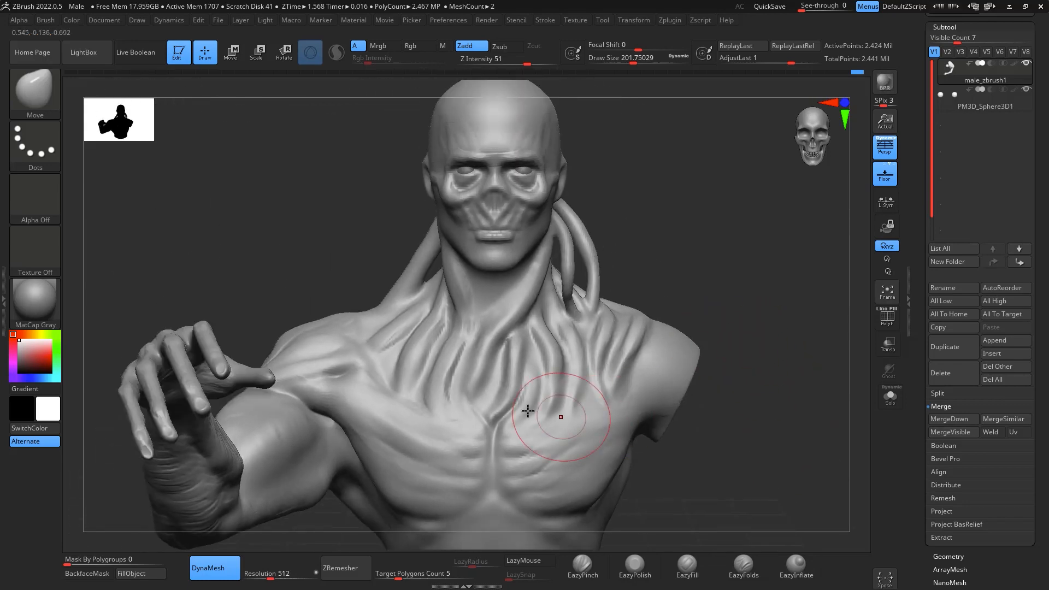
{"action": "key", "text": "shift"}
{"action": "left_click_drag", "start_coordinate": [747, 295], "coordinate": [809, 385]}
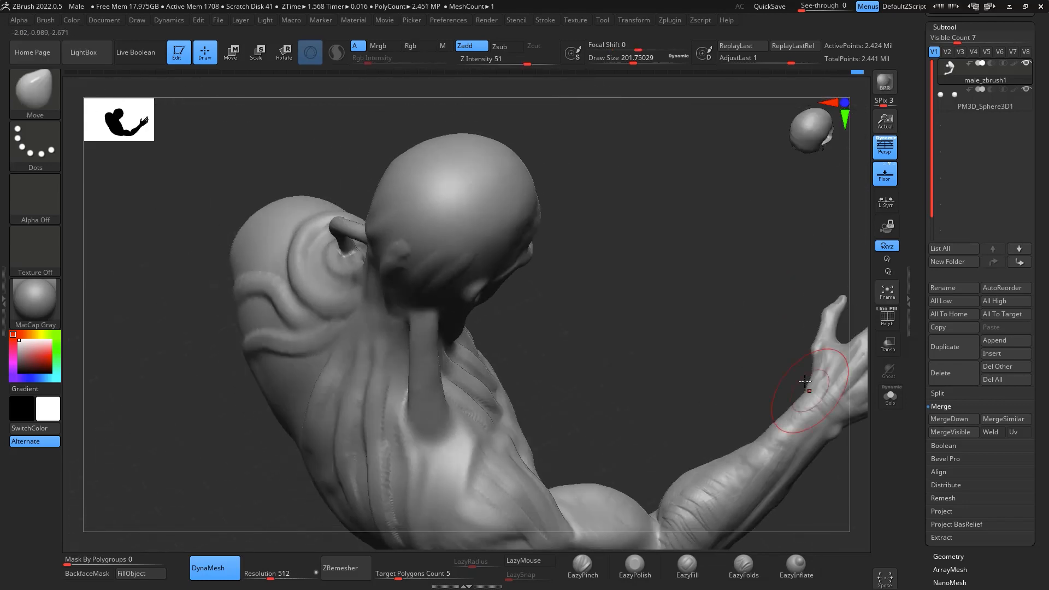
{"action": "mouse_move", "coordinate": [729, 373]}
{"action": "left_mouse_down"}
{"action": "mouse_move", "coordinate": [763, 259]}
{"action": "mouse_move", "coordinate": [757, 381]}
{"action": "mouse_move", "coordinate": [736, 317]}
{"action": "mouse_move", "coordinate": [829, 399]}
{"action": "mouse_move", "coordinate": [792, 500]}
{"action": "left_mouse_up"}
- Add cross-fibre ridges along the tendon between the right shoulder and the head with ClayBuildup at draw size about 90
{"action": "key", "text": "b"}
{"action": "key", "text": "c"}
{"action": "key", "text": "b"}
{"action": "key", "text": "space"}
{"action": "left_click_drag", "start_coordinate": [452, 137], "coordinate": [466, 187]}
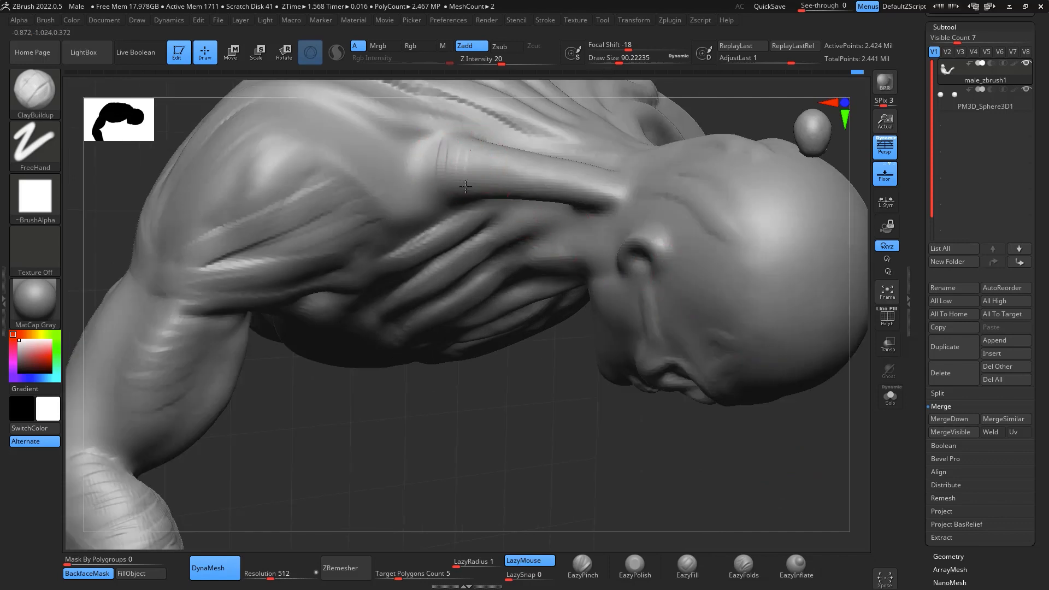
{"action": "left_click_drag", "start_coordinate": [538, 470], "coordinate": [552, 336]}
- Texture the tendon strands on the right upper chest and the side of the neck with short ClayBuildup cross strokes
{"action": "left_click_drag", "start_coordinate": [457, 209], "coordinate": [468, 218]}
{"action": "left_click_drag", "start_coordinate": [382, 252], "coordinate": [396, 359]}
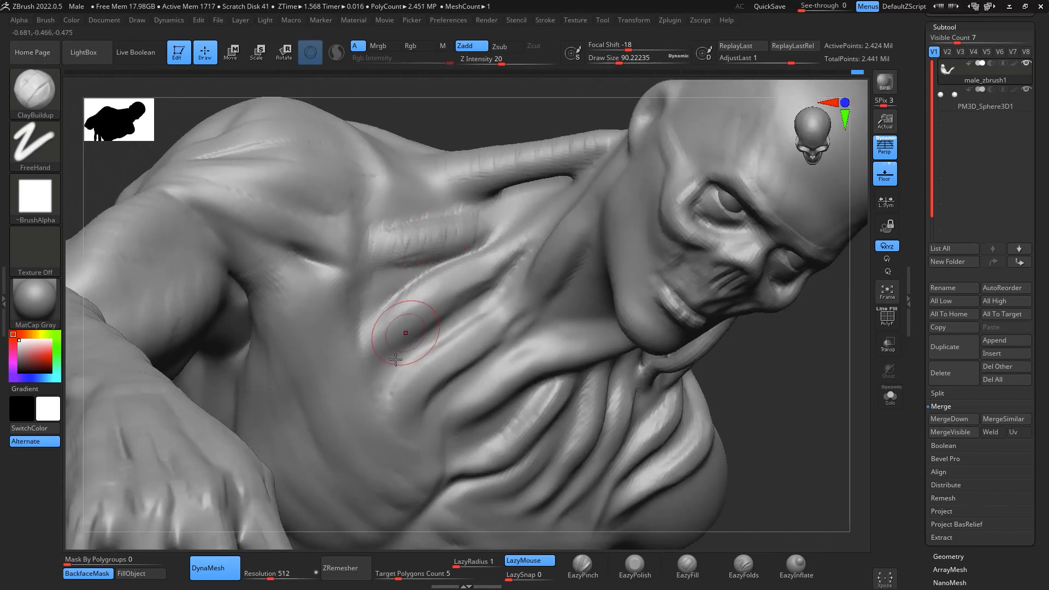
{"action": "left_click_drag", "start_coordinate": [480, 275], "coordinate": [516, 242]}
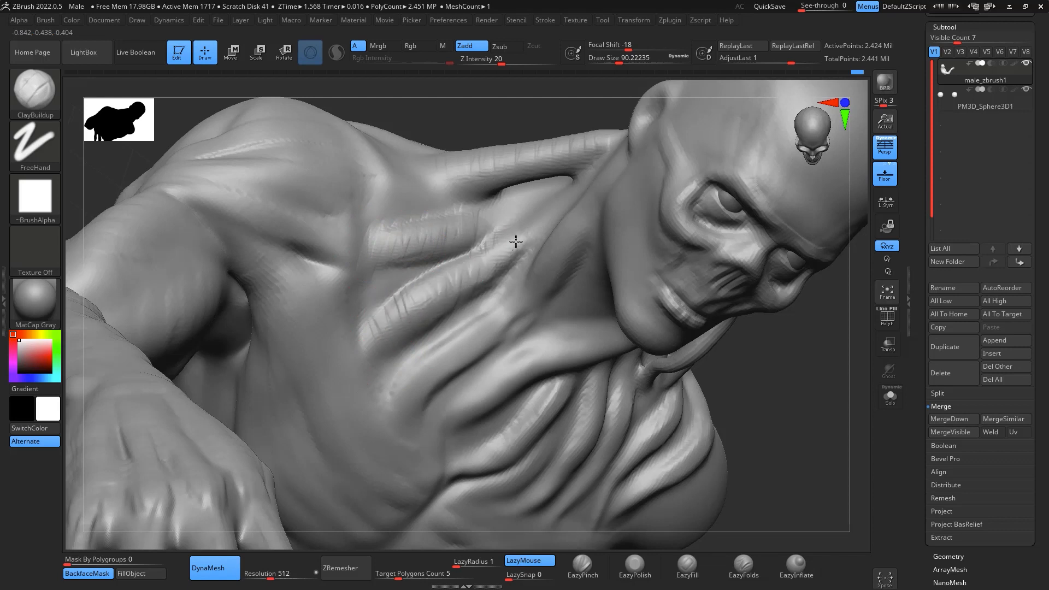
{"action": "left_click_drag", "start_coordinate": [558, 195], "coordinate": [570, 183]}
{"action": "left_click_drag", "start_coordinate": [583, 235], "coordinate": [586, 196]}
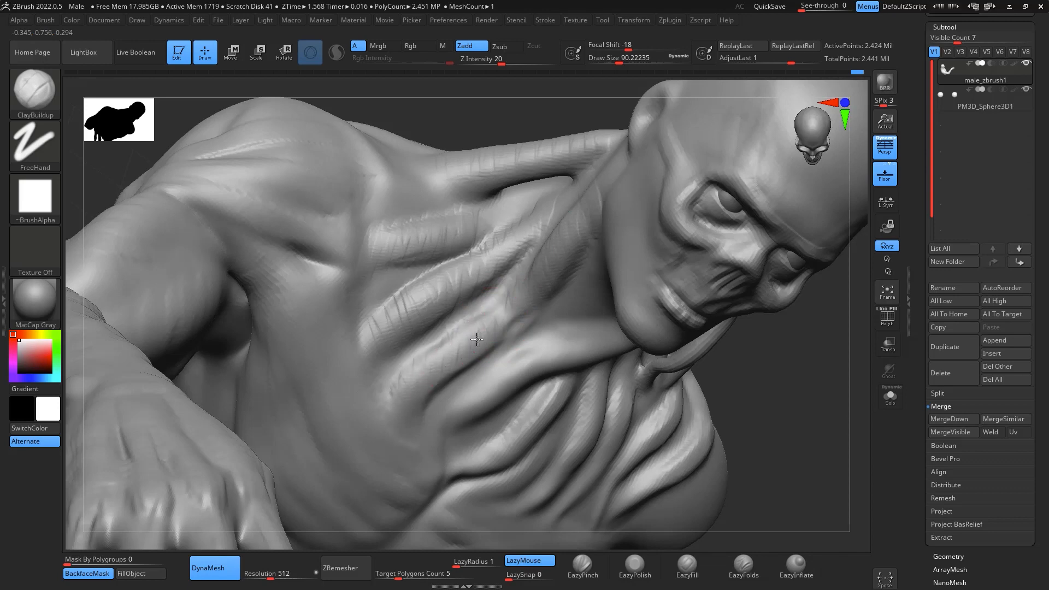
{"action": "left_click_drag", "start_coordinate": [840, 410], "coordinate": [625, 192]}
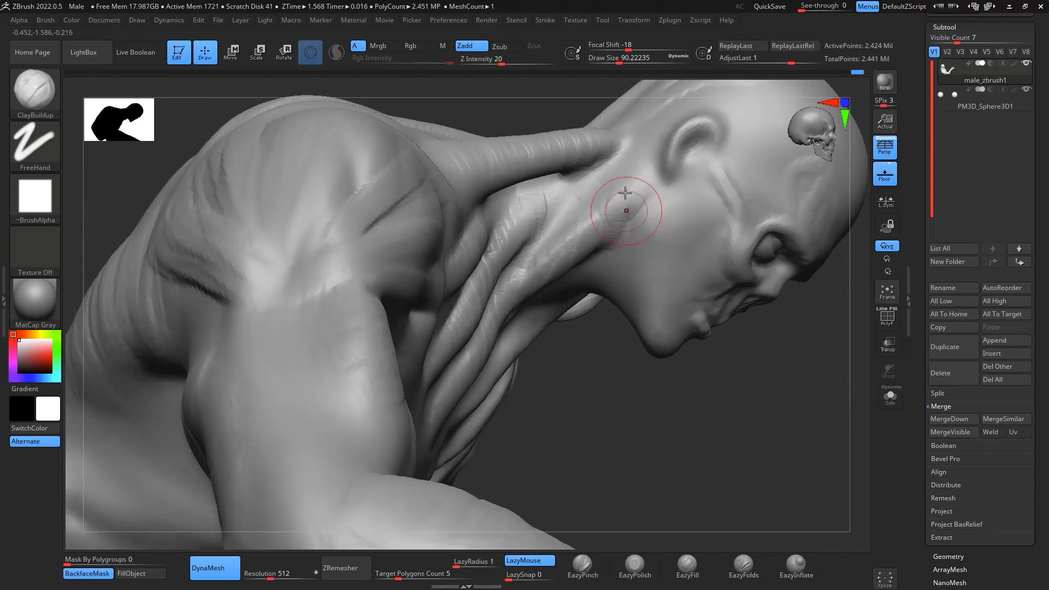
- Add ClayBuildup folds along the thick front neck tendon and the central chest strand beneath it
{"action": "left_click_drag", "start_coordinate": [723, 388], "coordinate": [584, 376]}
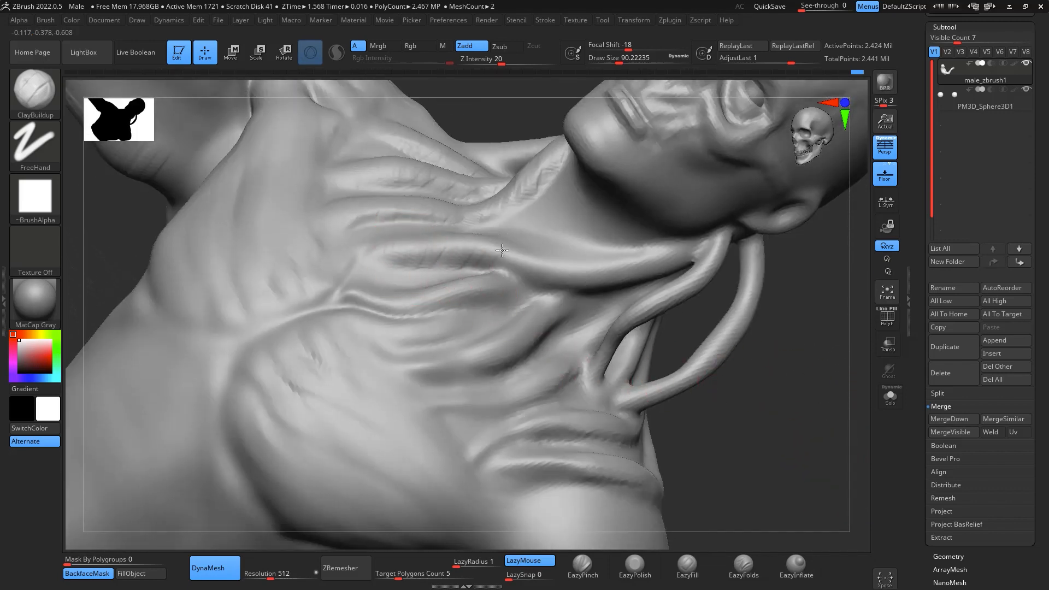
{"action": "left_click_drag", "start_coordinate": [550, 282], "coordinate": [592, 293]}
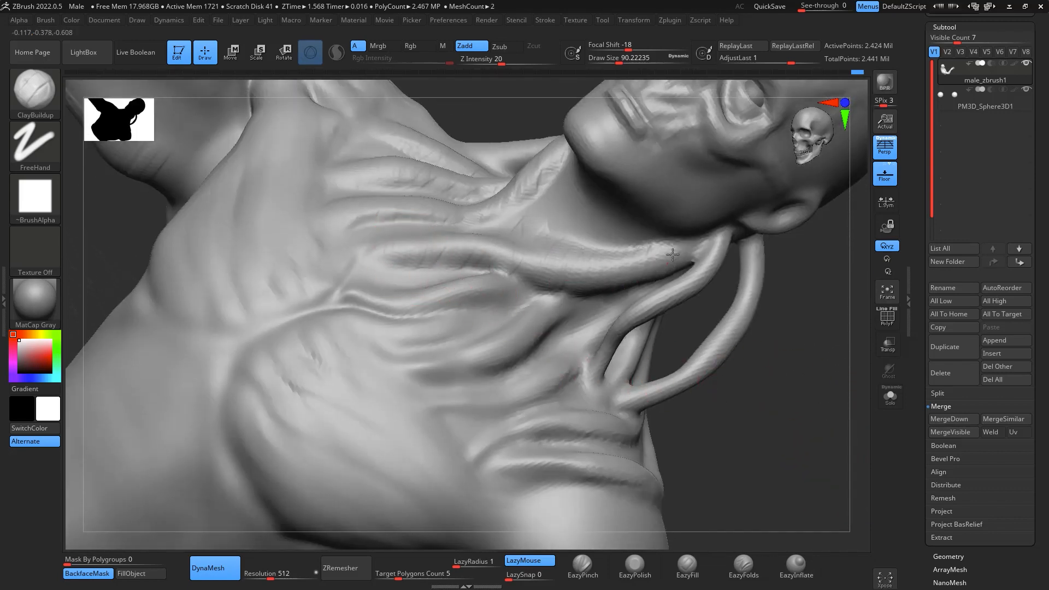
{"action": "left_click_drag", "start_coordinate": [672, 254], "coordinate": [691, 264]}
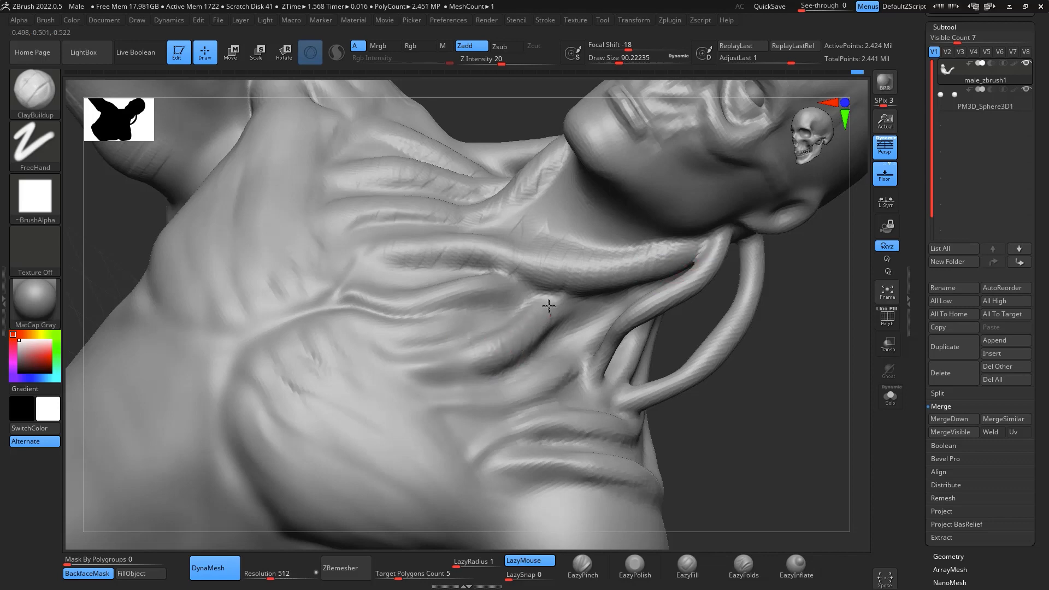
{"action": "left_click_drag", "start_coordinate": [500, 277], "coordinate": [491, 298]}
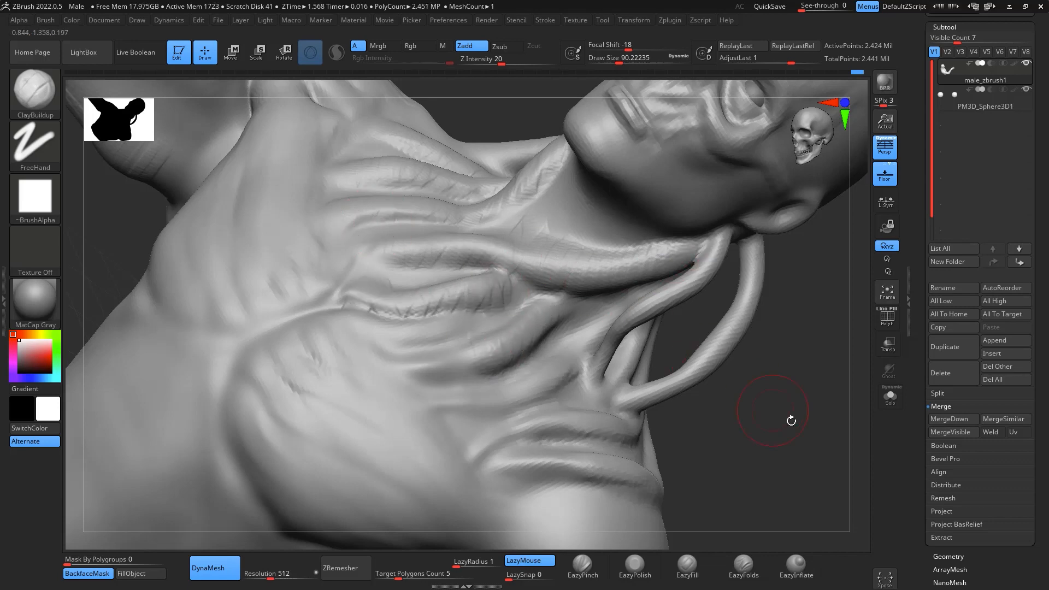
- Build fibrous ridges over the left chest strands and the thick strands beside the cut-off arm with ClayBuildup
{"action": "left_click_drag", "start_coordinate": [789, 421], "coordinate": [740, 337]}
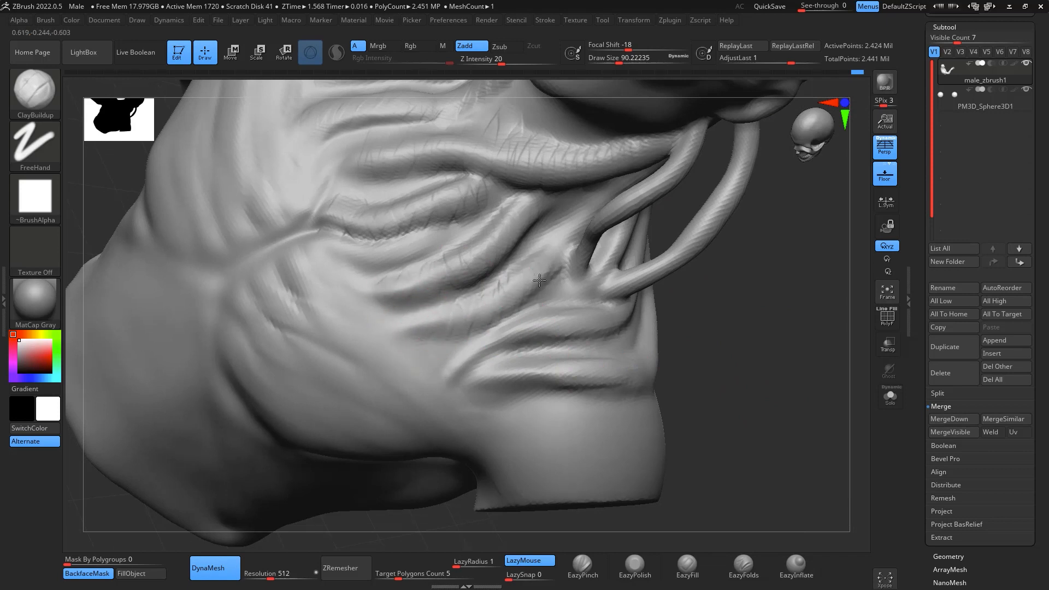
{"action": "left_click_drag", "start_coordinate": [470, 343], "coordinate": [510, 322]}
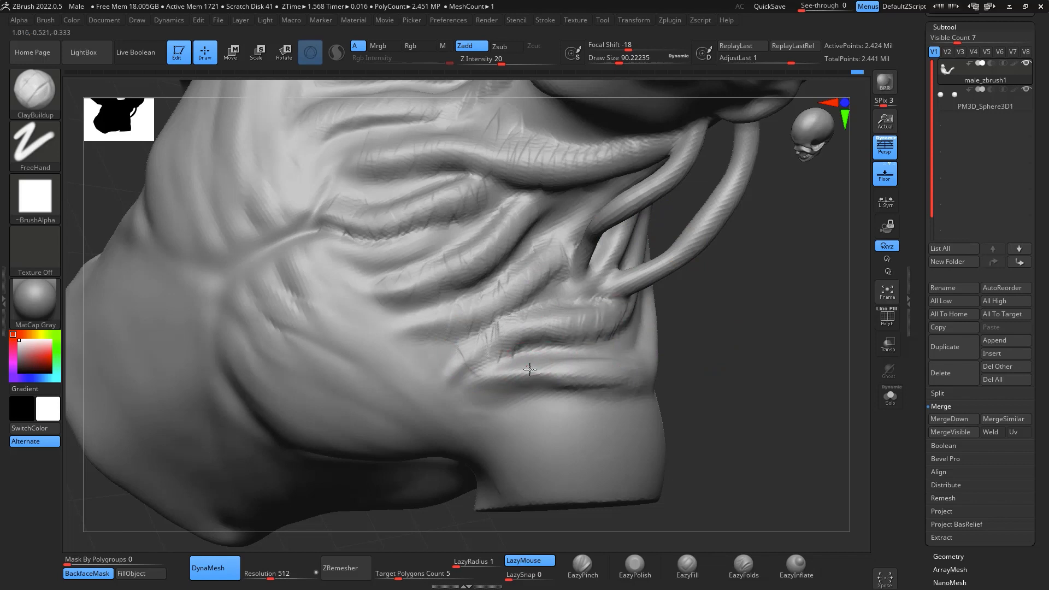
{"action": "left_click_drag", "start_coordinate": [529, 368], "coordinate": [563, 357]}
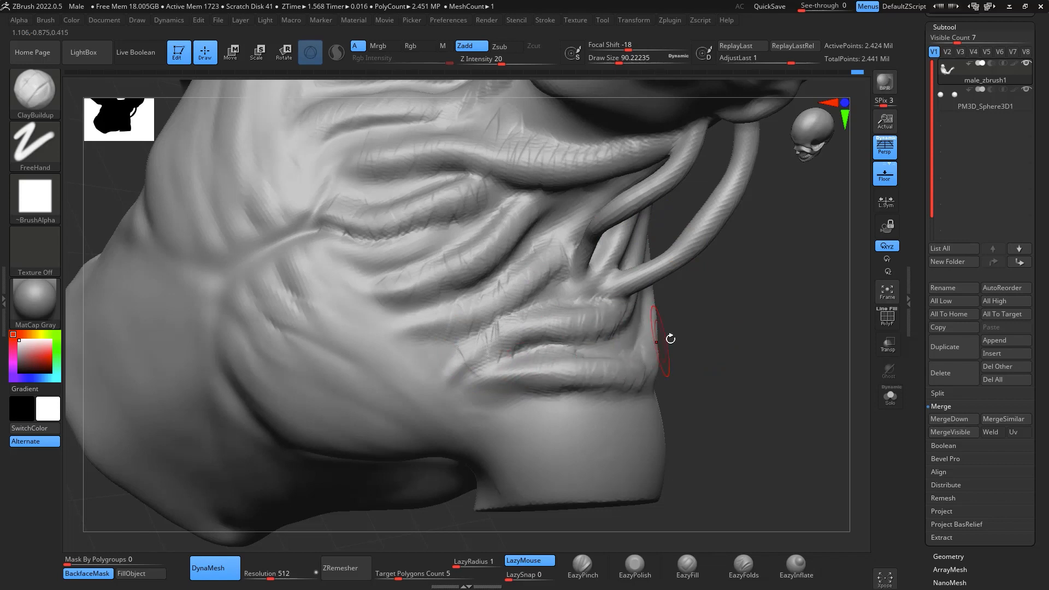
- Add ClayBuildup texture around the hanging neck cords' attachments and the muscle strands above the cut-off left arm
{"action": "left_click_drag", "start_coordinate": [733, 372], "coordinate": [784, 400]}
{"action": "right_click_drag", "start_coordinate": [785, 401], "coordinate": [785, 323], "text": "ctrl"}
{"action": "left_click_drag", "start_coordinate": [784, 323], "coordinate": [815, 402]}
{"action": "right_click_drag", "start_coordinate": [815, 403], "coordinate": [792, 347], "text": "ctrl"}
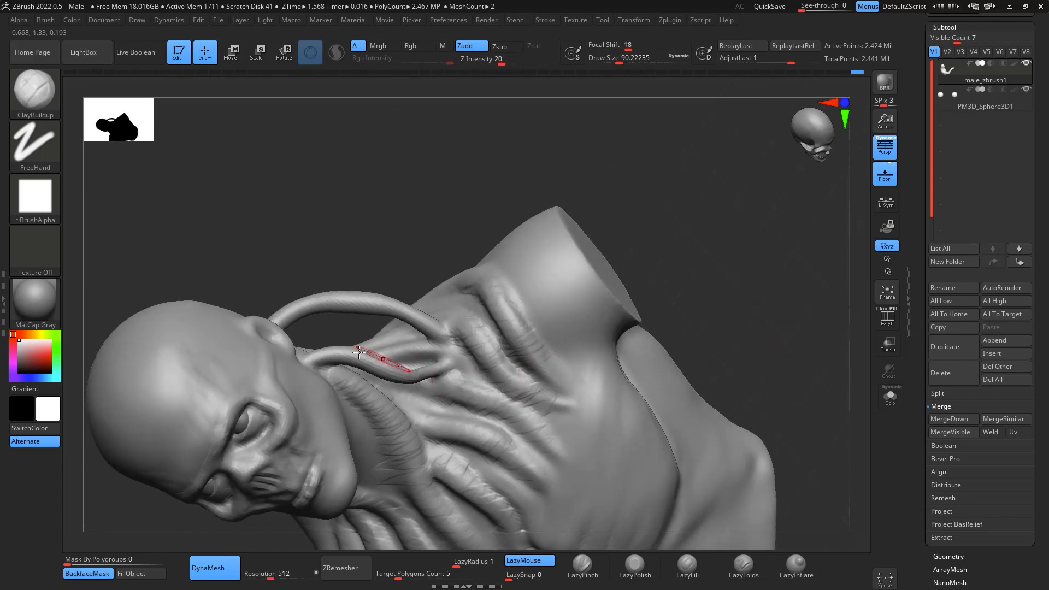
{"action": "left_click_drag", "start_coordinate": [358, 353], "coordinate": [333, 358]}
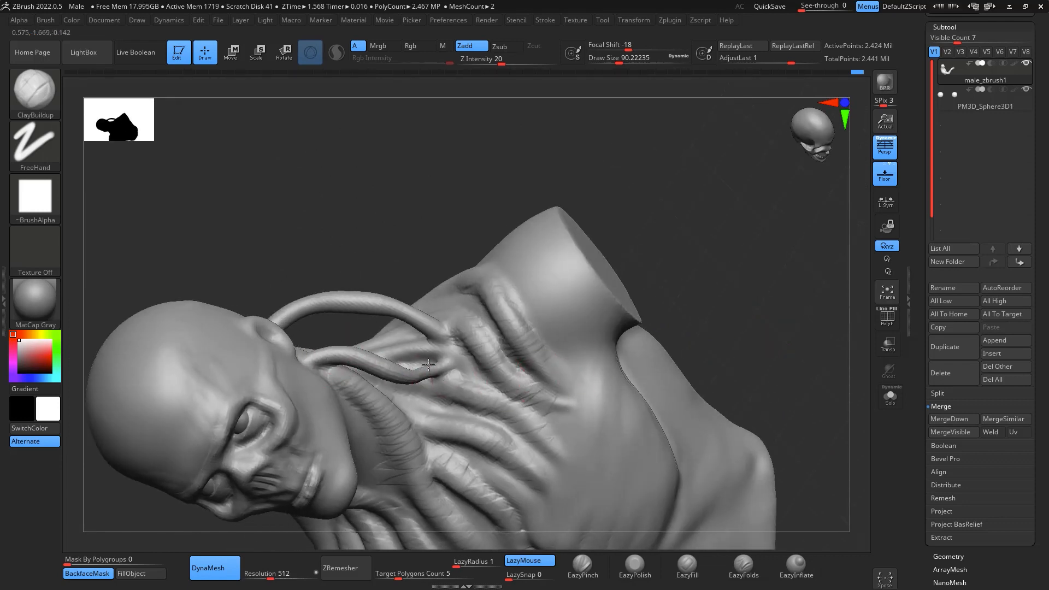
{"action": "left_click_drag", "start_coordinate": [429, 365], "coordinate": [431, 371]}
{"action": "right_click_drag", "start_coordinate": [816, 360], "coordinate": [794, 293], "text": "ctrl"}
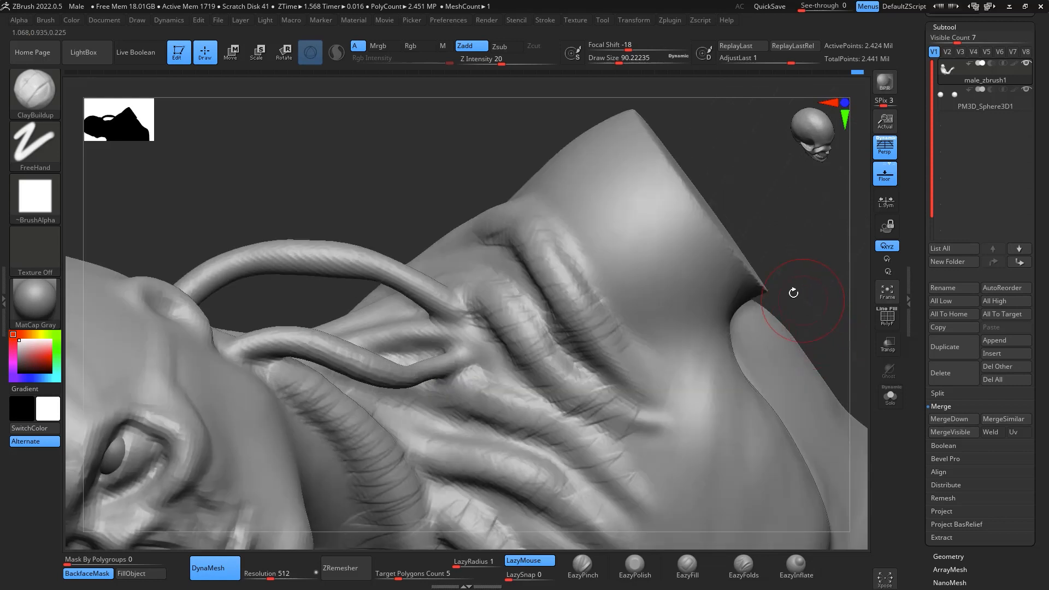
{"action": "left_click_drag", "start_coordinate": [610, 304], "coordinate": [529, 310]}
{"action": "left_click_drag", "start_coordinate": [846, 346], "coordinate": [850, 338], "text": "shift"}
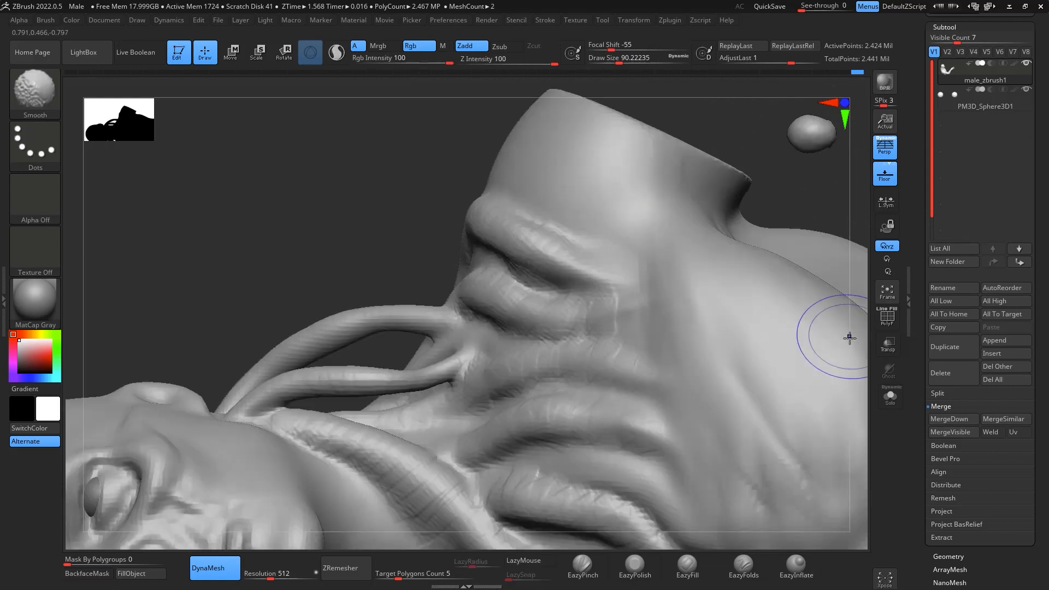
- Subdivide the bust mesh once and add fine ClayBuildup folds to the hanging neck cords
{"action": "right_click_drag", "start_coordinate": [858, 375], "coordinate": [848, 284], "text": "ctrl"}
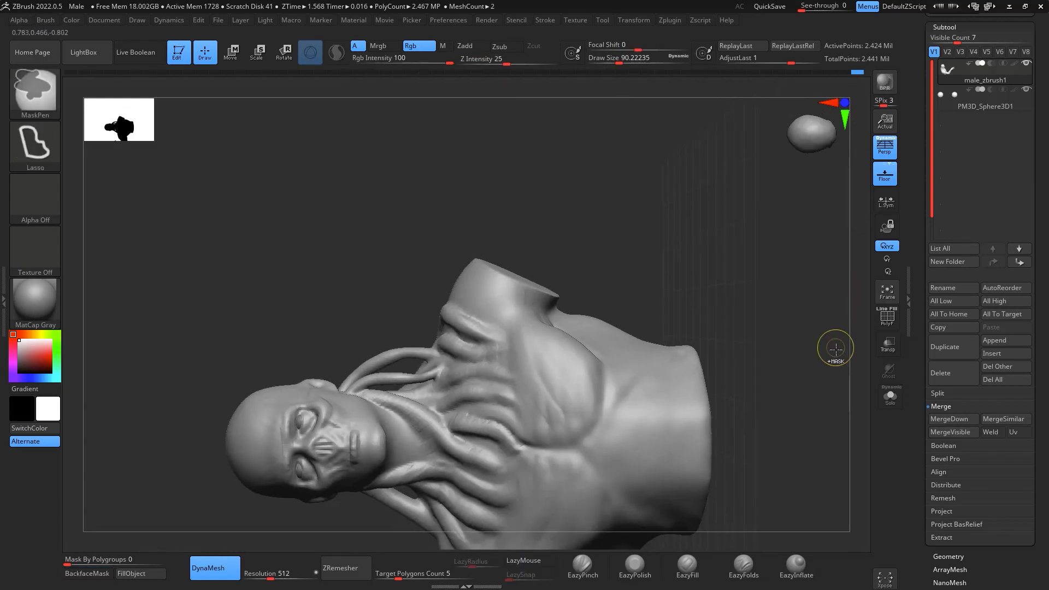
{"action": "key", "text": "ctrl+d"}
{"action": "right_click_drag", "start_coordinate": [820, 372], "coordinate": [838, 388], "text": "ctrl"}
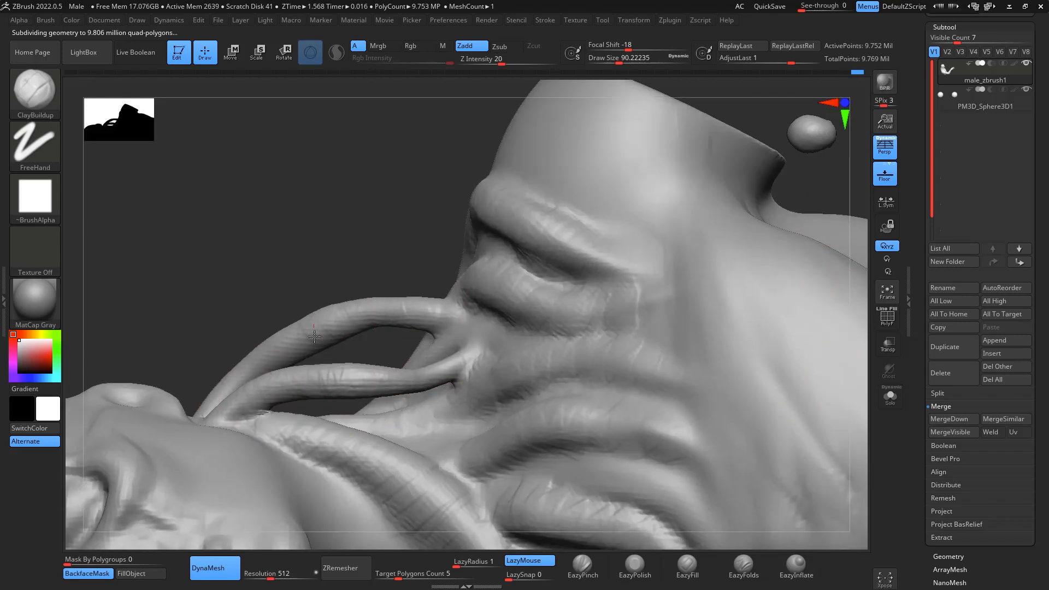
{"action": "left_click_drag", "start_coordinate": [214, 365], "coordinate": [801, 276]}
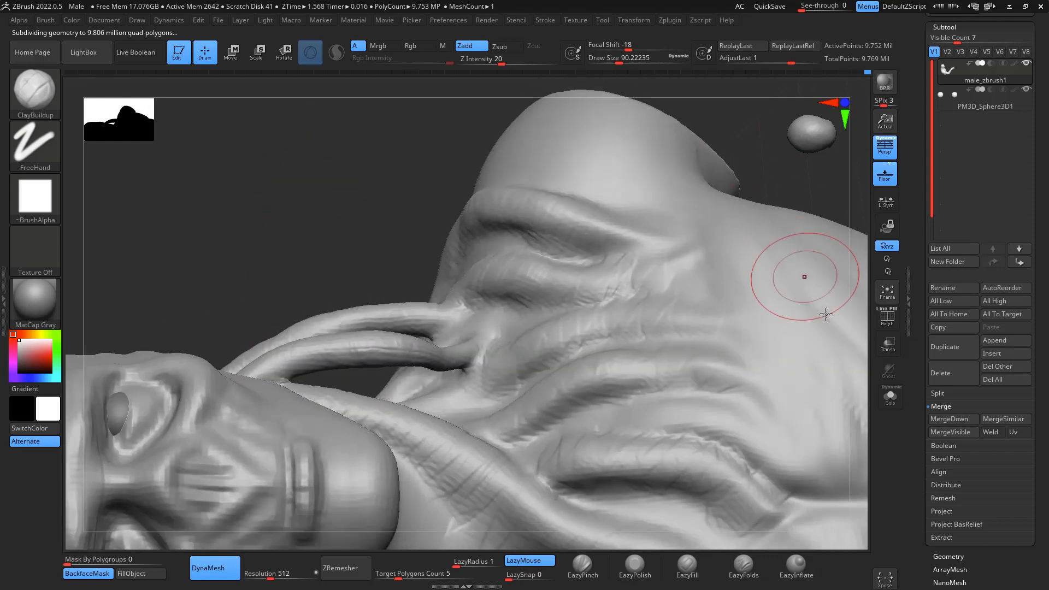
- Inspect the wireframe and polygroups of the bust and its neck cords with the polyframe display
{"action": "left_click", "coordinate": [888, 323]}
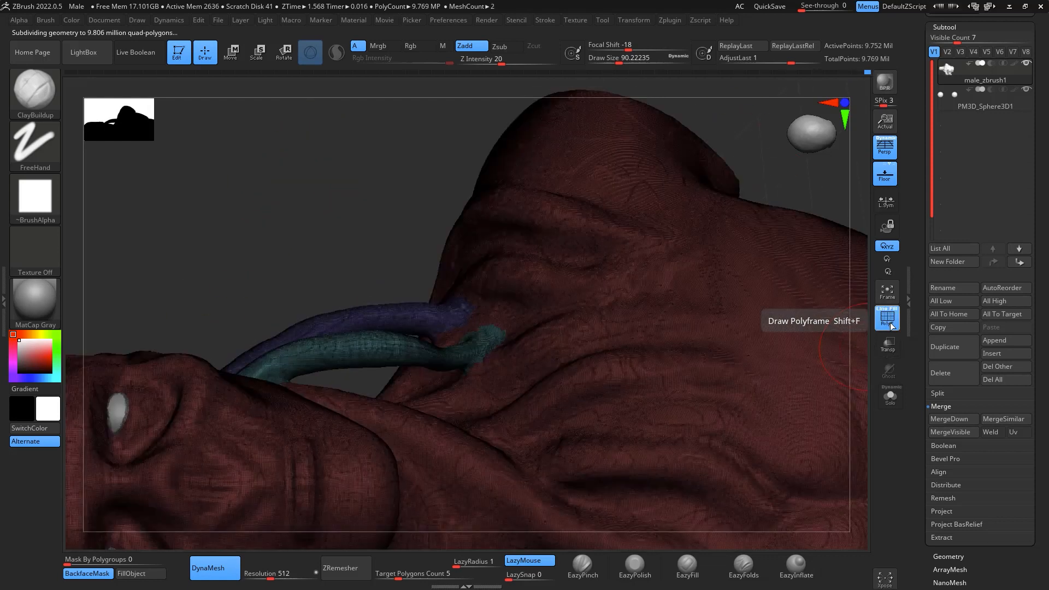
{"action": "left_click", "coordinate": [889, 322]}
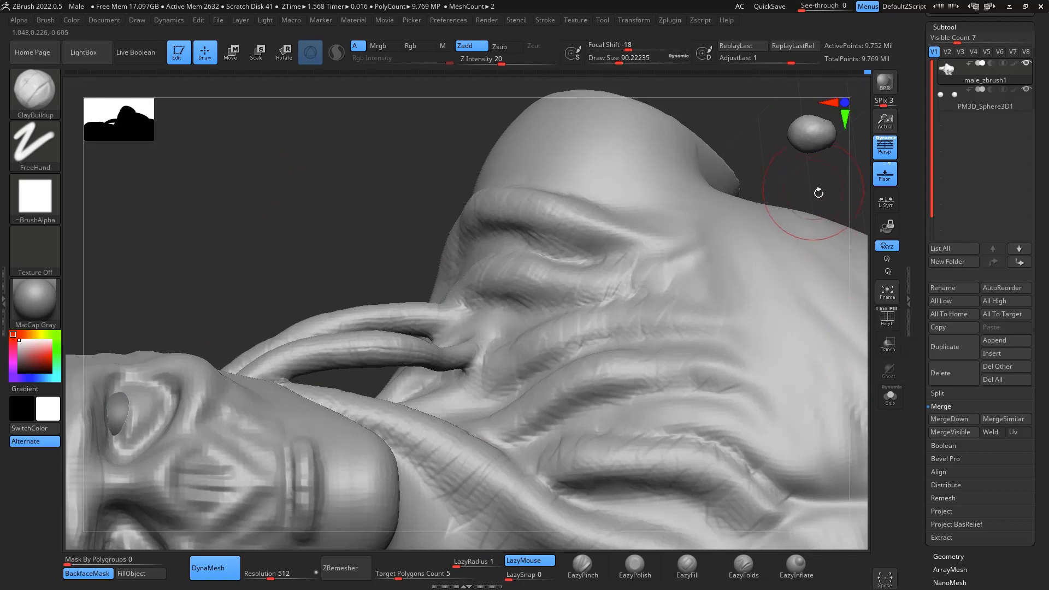
{"action": "left_click_drag", "start_coordinate": [819, 193], "coordinate": [809, 195]}
{"action": "mouse_move", "coordinate": [429, 307]}
{"action": "left_mouse_down"}
{"action": "mouse_move", "coordinate": [448, 310]}
{"action": "mouse_move", "coordinate": [418, 303]}
{"action": "left_mouse_up"}
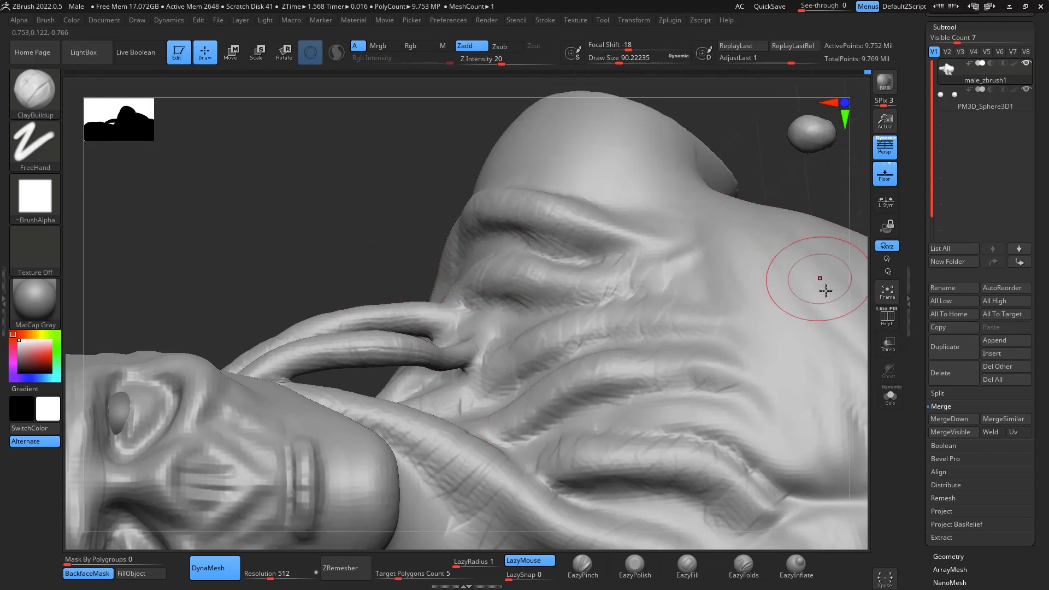
{"action": "left_click_drag", "start_coordinate": [860, 269], "coordinate": [870, 303], "text": "alt"}
{"action": "left_click", "coordinate": [887, 317]}
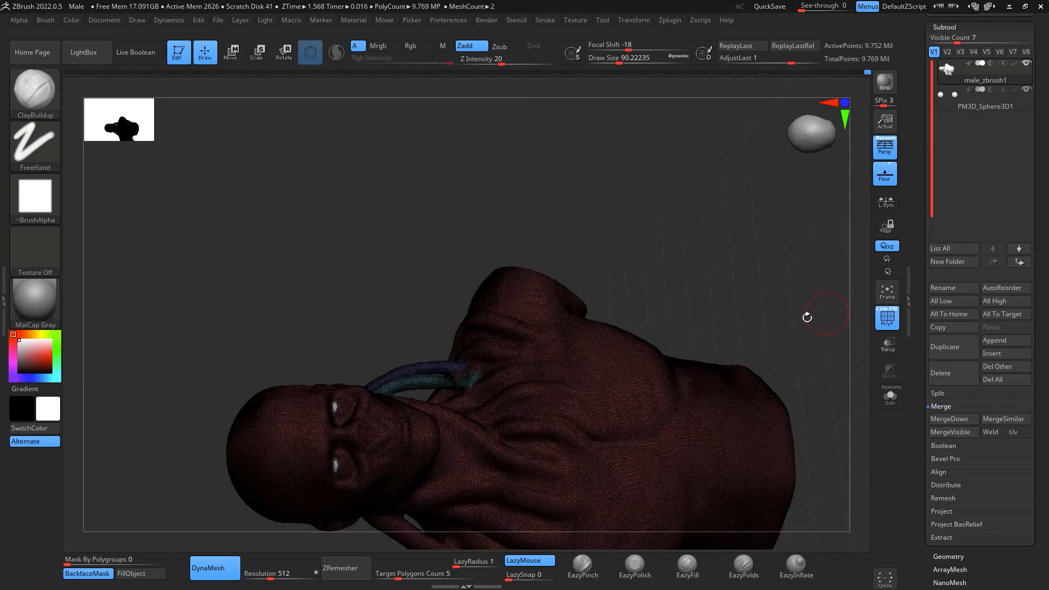
{"action": "left_click_drag", "start_coordinate": [807, 312], "coordinate": [680, 300]}
{"action": "key", "text": "shift+f"}
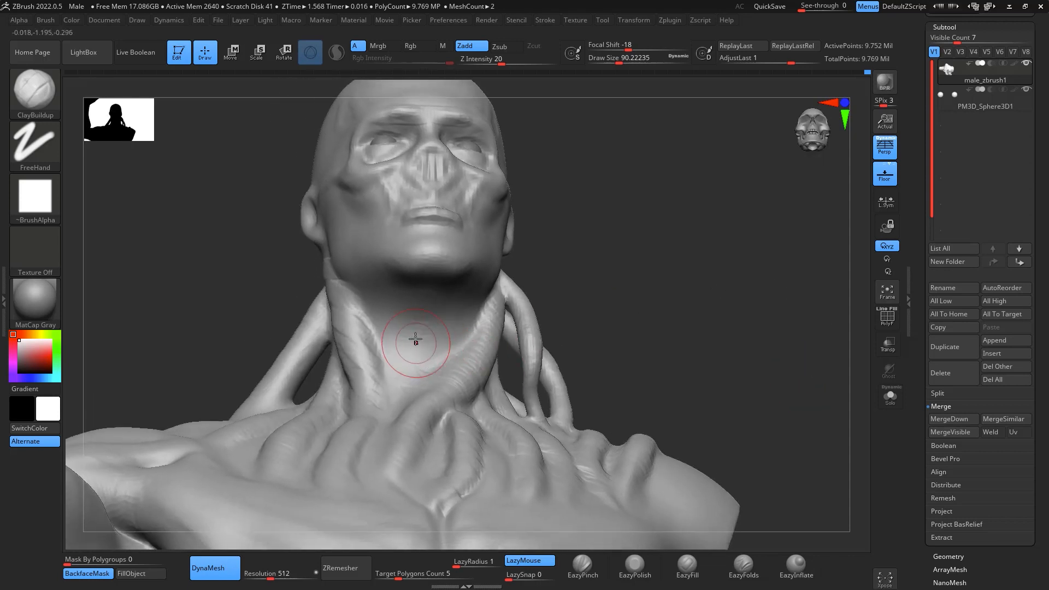
- Build up the Adam's apple on the front of the throat with ClayBuildup and define its edges at draw size about 29
{"action": "left_click_drag", "start_coordinate": [422, 354], "coordinate": [429, 349]}
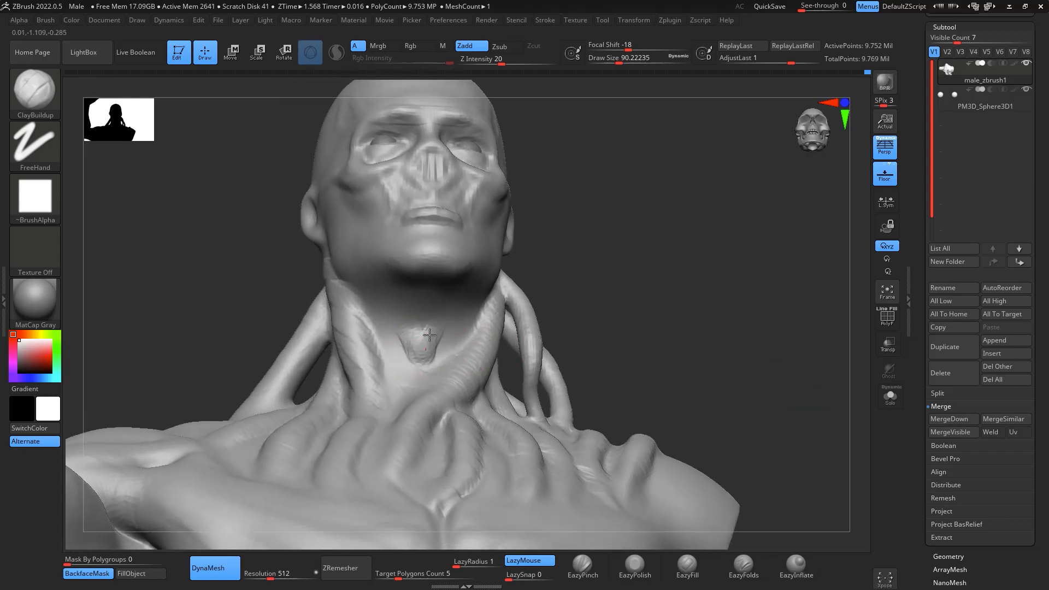
{"action": "key", "text": "space"}
{"action": "mouse_move", "coordinate": [582, 262]}
{"action": "left_mouse_down"}
{"action": "mouse_move", "coordinate": [591, 256]}
{"action": "mouse_move", "coordinate": [582, 258]}
{"action": "left_mouse_up"}
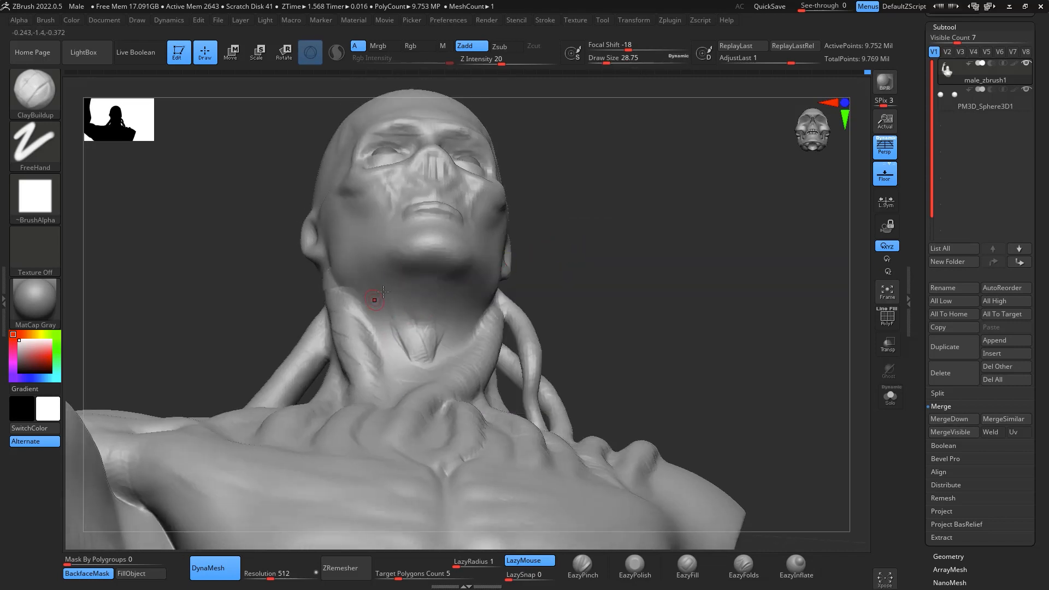
{"action": "key", "text": "space"}
{"action": "left_click_drag", "start_coordinate": [384, 291], "coordinate": [377, 292]}
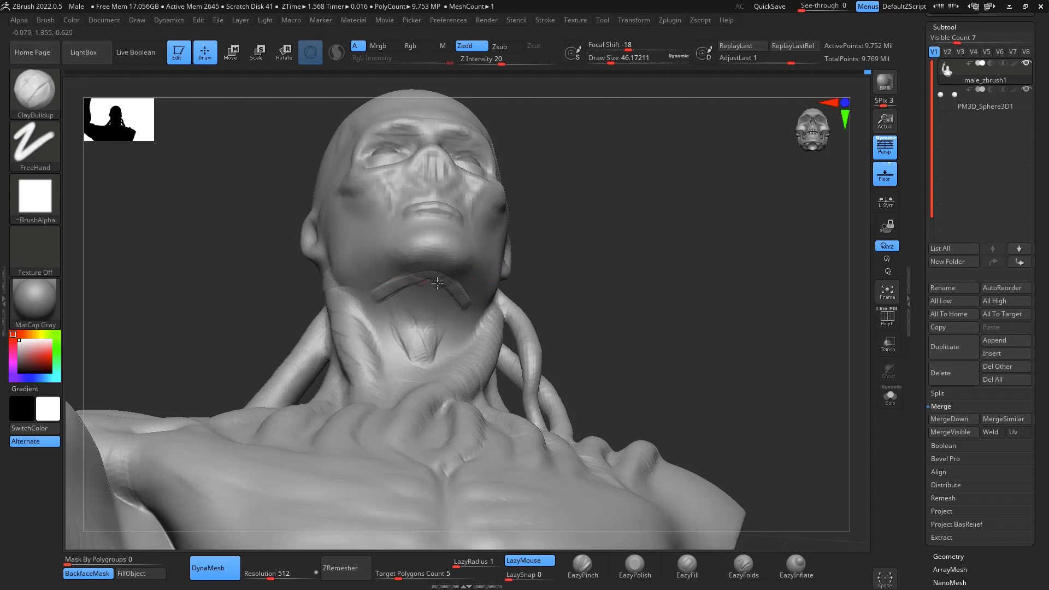
{"action": "key", "text": "ctrl+z"}
{"action": "key", "text": "ctrl+z"}
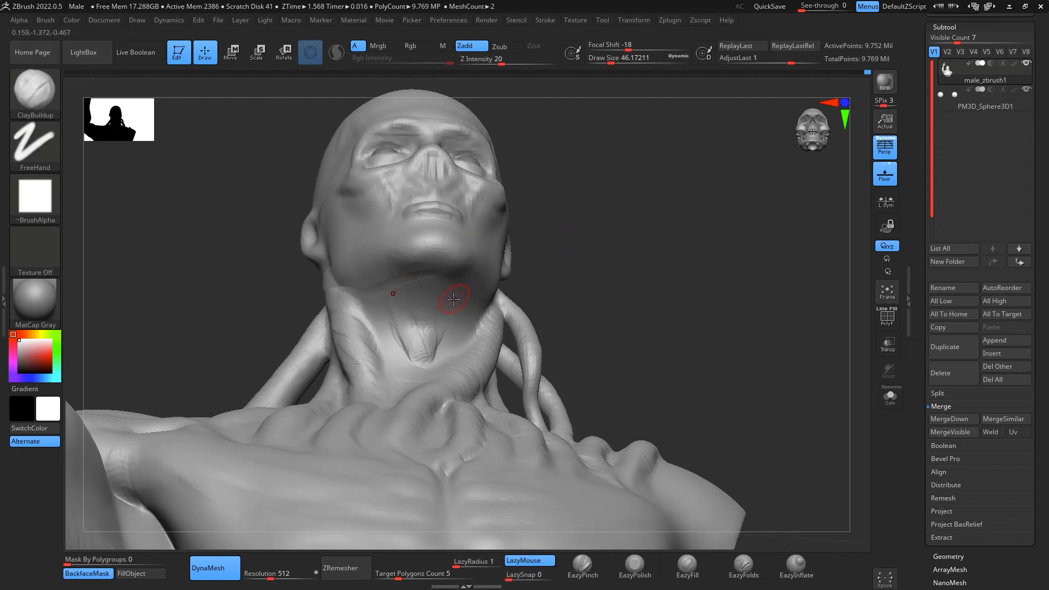
- Sculpt V-shaped muscle bands from under the jaw around the Adam's apple with ClayBuildup at draw size about 68 and smooth them
{"action": "key", "text": "space"}
{"action": "left_click_drag", "start_coordinate": [454, 300], "coordinate": [391, 299]}
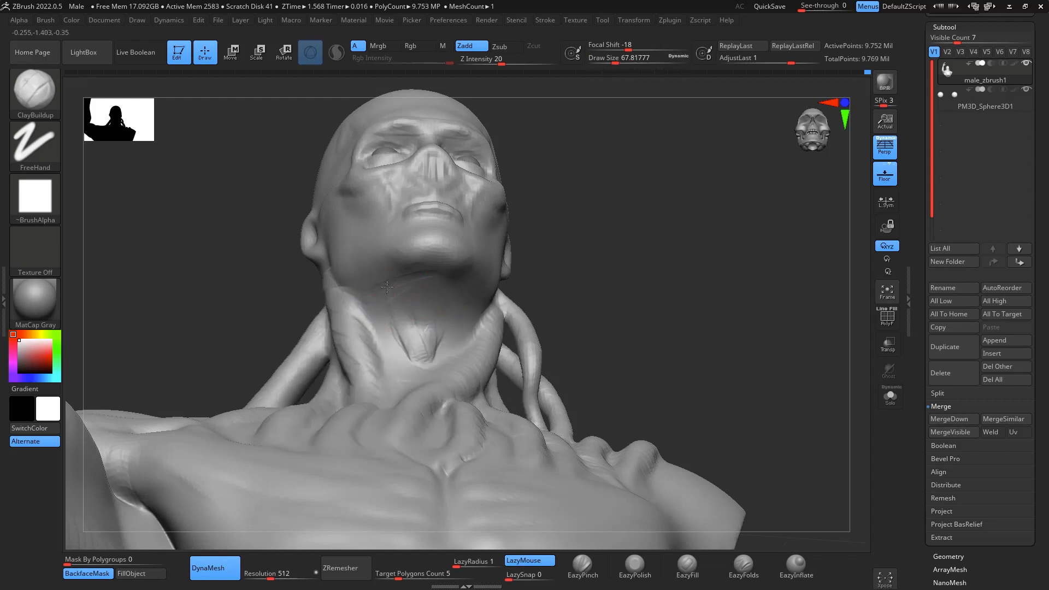
{"action": "left_click_drag", "start_coordinate": [379, 310], "coordinate": [413, 361]}
{"action": "left_click_drag", "start_coordinate": [635, 267], "coordinate": [434, 370]}
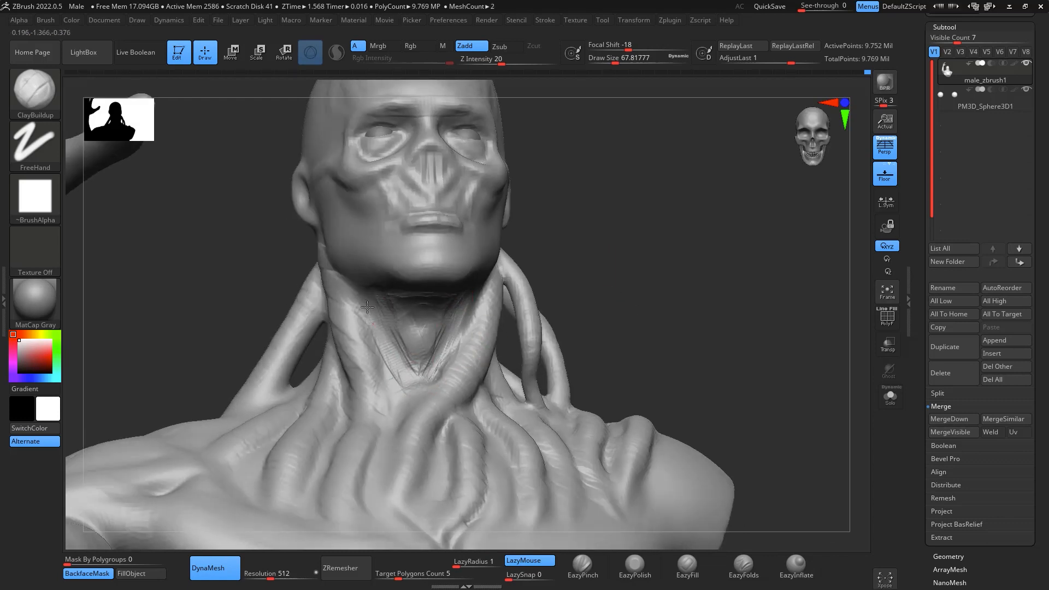
{"action": "key", "text": "shift"}
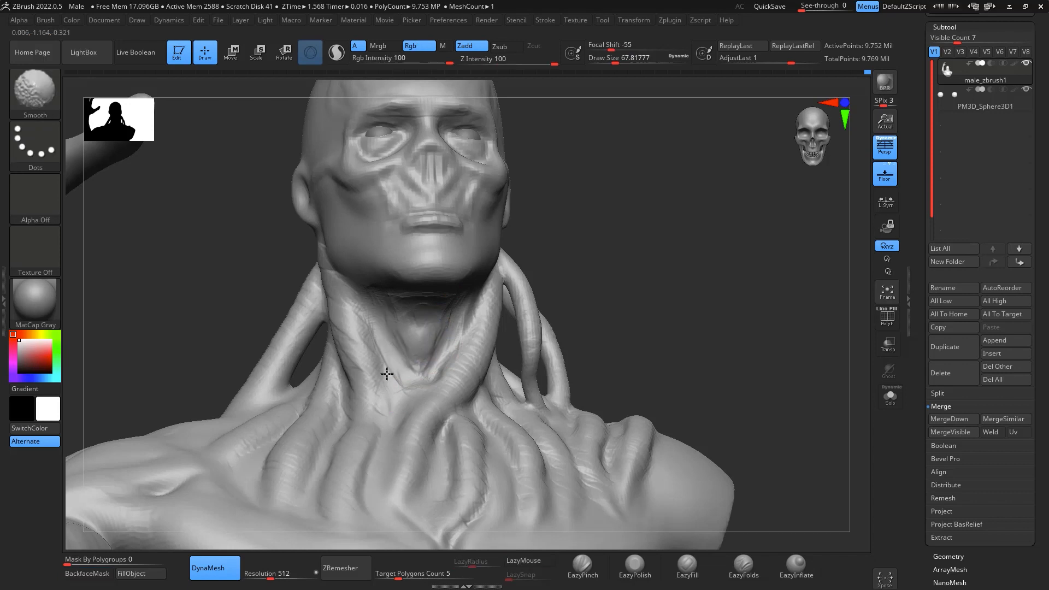
{"action": "mouse_move", "coordinate": [588, 251]}
{"action": "left_mouse_down"}
{"action": "mouse_move", "coordinate": [682, 213]}
{"action": "mouse_move", "coordinate": [692, 239]}
{"action": "left_mouse_up"}
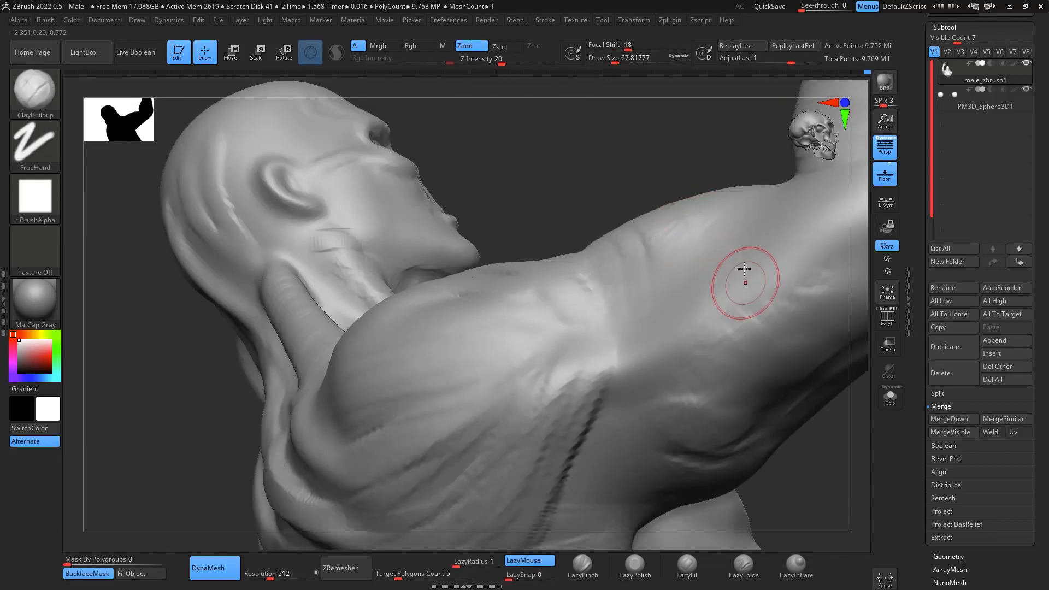
{"action": "mouse_move", "coordinate": [746, 281]}
{"action": "left_mouse_down"}
{"action": "mouse_move", "coordinate": [700, 206]}
{"action": "mouse_move", "coordinate": [803, 353]}
{"action": "mouse_move", "coordinate": [588, 393]}
{"action": "left_mouse_up"}
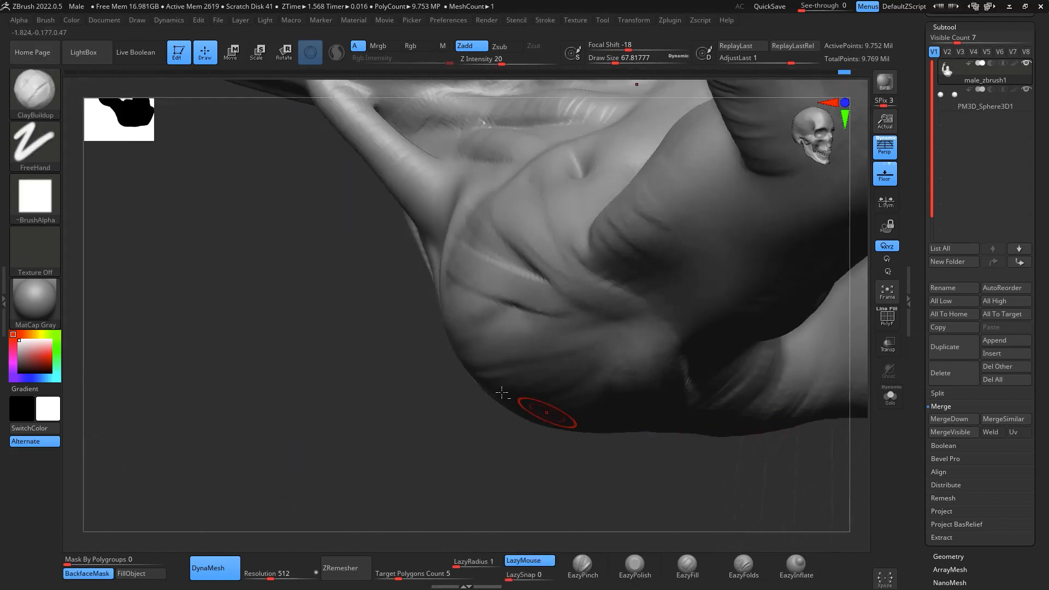
- Hide the raised arm and the cut-off arm stump with SelectRect, isolating the head and torso
{"action": "left_click_drag", "start_coordinate": [415, 473], "coordinate": [470, 371]}
{"action": "left_click_drag", "start_coordinate": [783, 194], "coordinate": [714, 272]}
{"action": "mouse_move", "coordinate": [605, 307]}
{"action": "left_mouse_down"}
{"action": "mouse_move", "coordinate": [511, 265]}
{"action": "mouse_move", "coordinate": [614, 268]}
{"action": "left_mouse_up"}
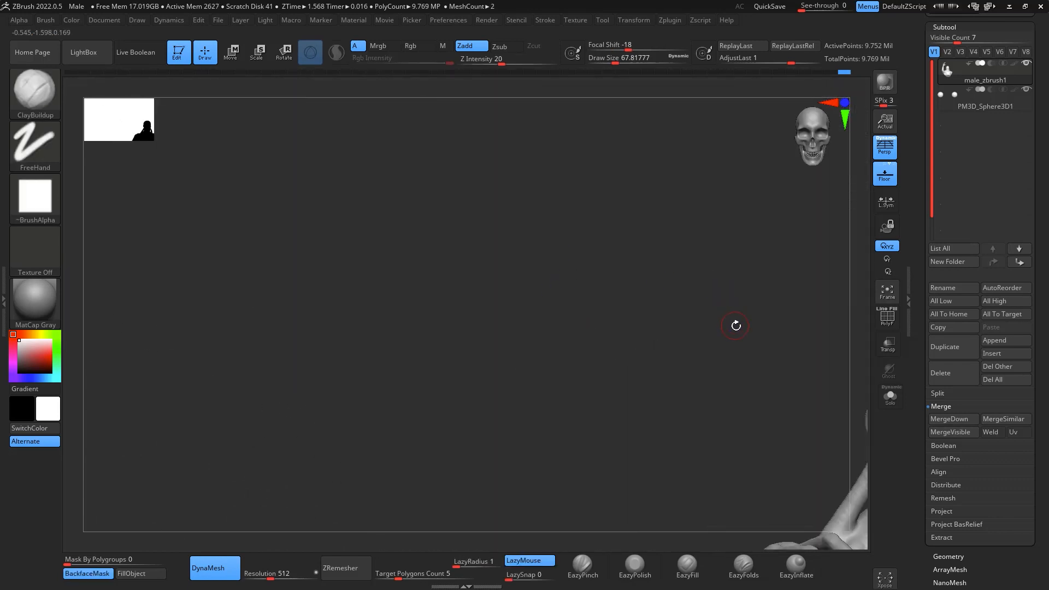
{"action": "mouse_move", "coordinate": [757, 371]}
{"action": "left_mouse_down", "text": "alt"}
{"action": "mouse_move", "coordinate": [572, 287]}
{"action": "mouse_move", "coordinate": [556, 178]}
{"action": "left_mouse_up", "text": "alt"}
{"action": "mouse_move", "coordinate": [800, 398]}
{"action": "left_mouse_down", "text": "alt"}
{"action": "mouse_move", "coordinate": [820, 399]}
{"action": "mouse_move", "coordinate": [831, 415]}
{"action": "mouse_move", "coordinate": [814, 413]}
{"action": "left_mouse_up", "text": "alt"}
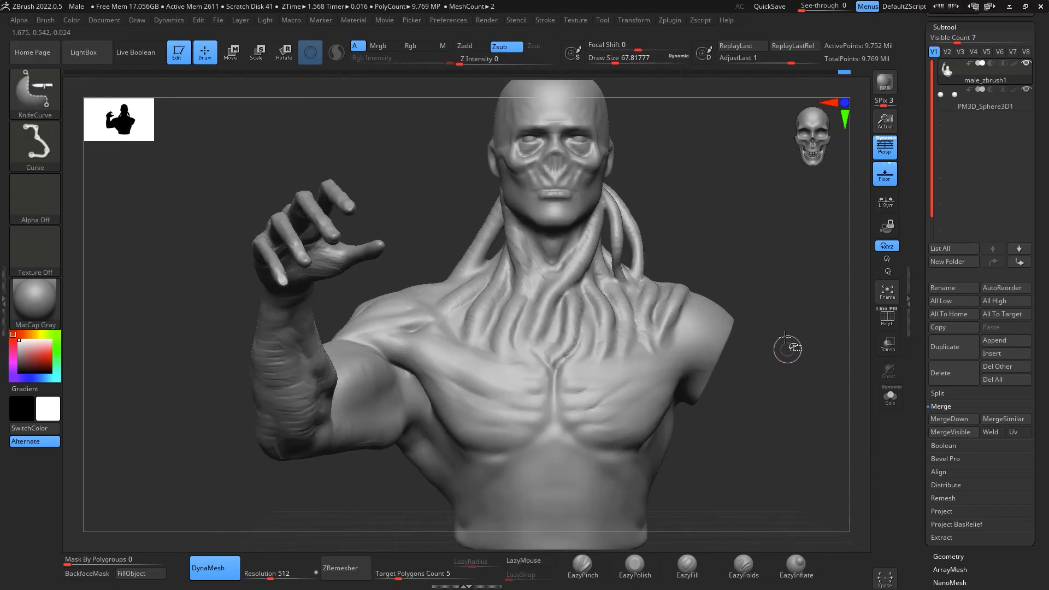
{"action": "left_click", "coordinate": [46, 129], "text": "ctrl+shift"}
{"action": "left_click", "coordinate": [43, 97], "text": "ctrl+shift"}
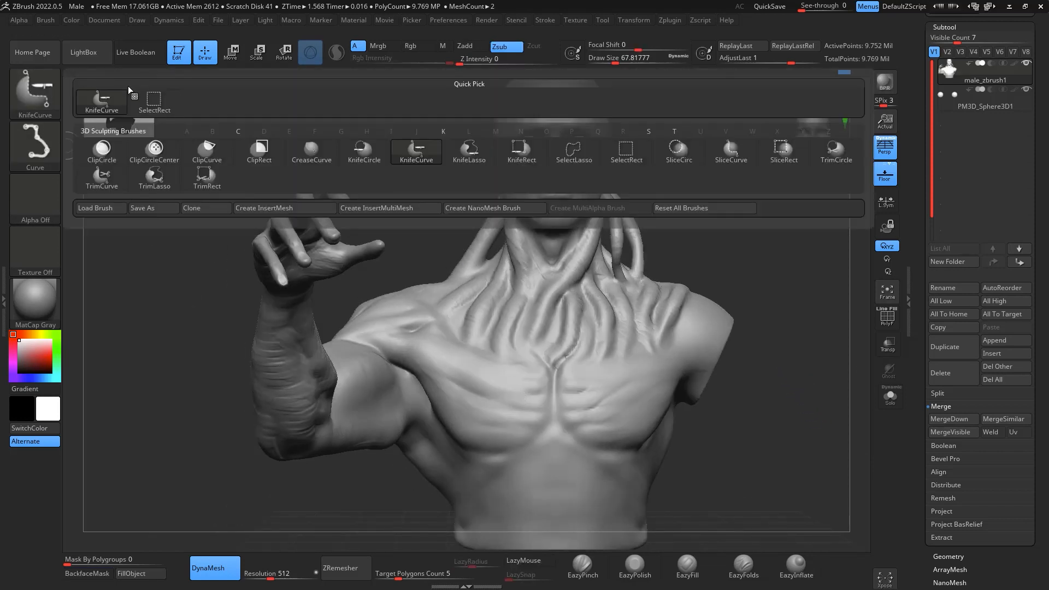
{"action": "left_click", "coordinate": [153, 100], "text": "ctrl+shift"}
{"action": "mouse_move", "coordinate": [193, 133]}
{"action": "left_mouse_down", "text": "ctrl+shift"}
{"action": "mouse_move", "coordinate": [208, 417]}
{"action": "mouse_move", "coordinate": [420, 567]}
{"action": "left_mouse_up", "text": "ctrl+shift"}
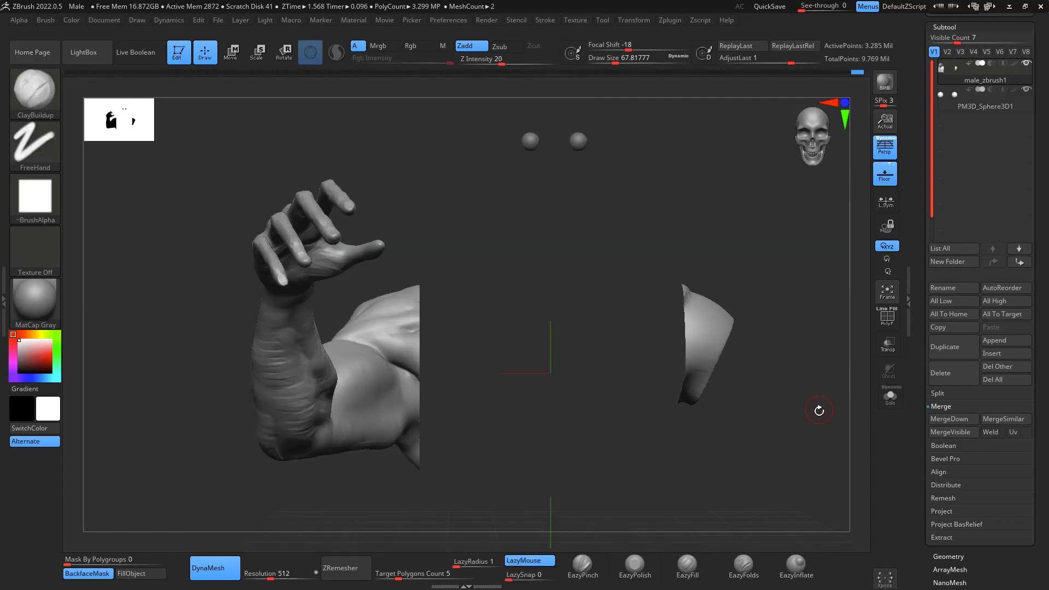
{"action": "mouse_move", "coordinate": [818, 413]}
{"action": "left_mouse_down", "text": "alt"}
{"action": "mouse_move", "coordinate": [822, 421]}
{"action": "mouse_move", "coordinate": [811, 363]}
{"action": "left_mouse_up", "text": "alt"}
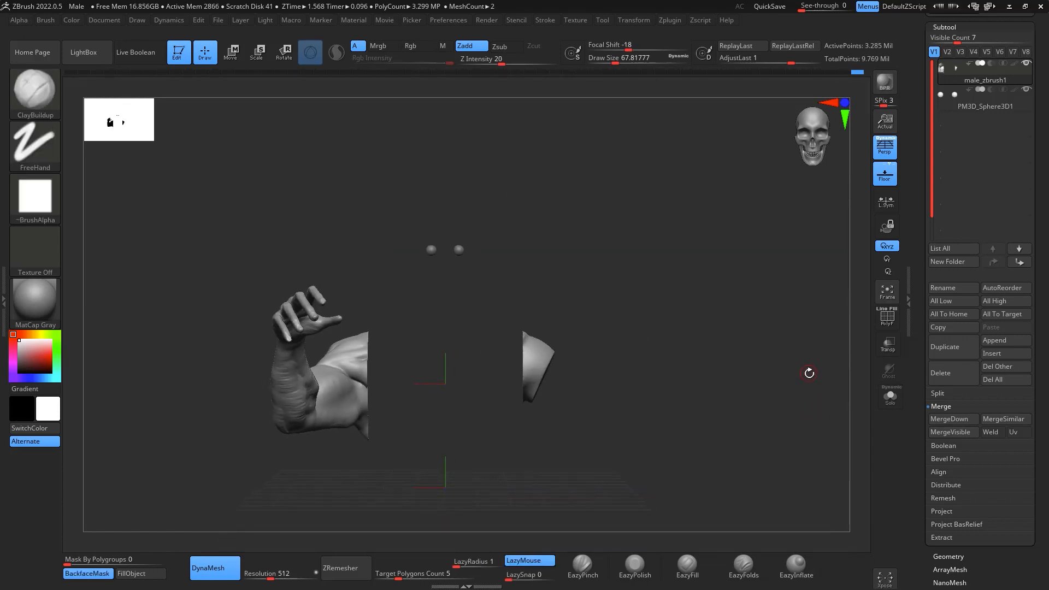
{"action": "left_click_drag", "start_coordinate": [796, 306], "coordinate": [756, 441], "text": "ctrl+shift"}
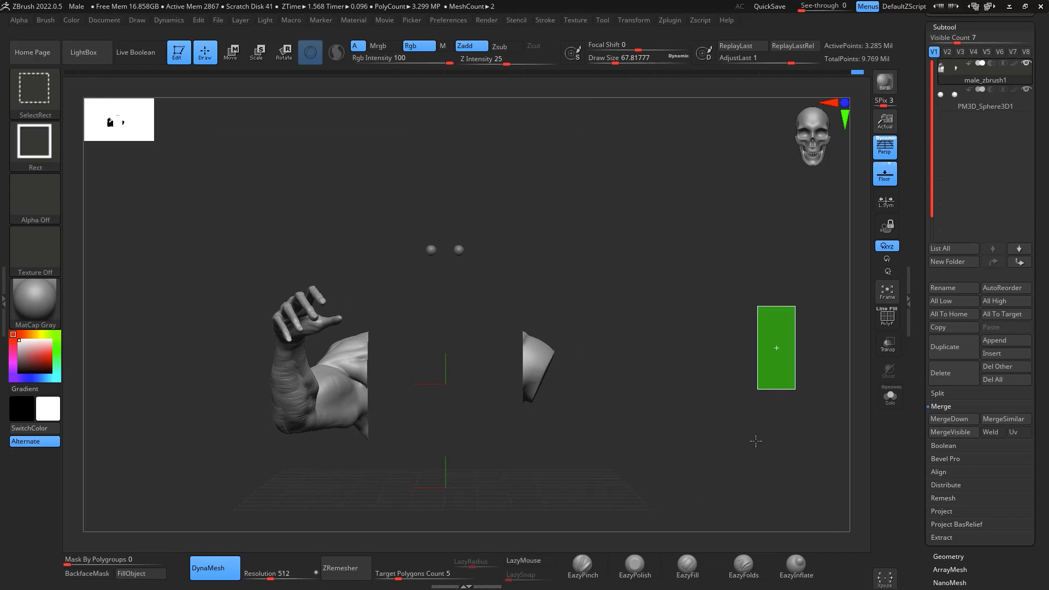
{"action": "left_click_drag", "start_coordinate": [752, 359], "coordinate": [789, 417], "text": "alt"}
{"action": "left_click_drag", "start_coordinate": [350, 232], "coordinate": [75, 342], "text": "alt"}
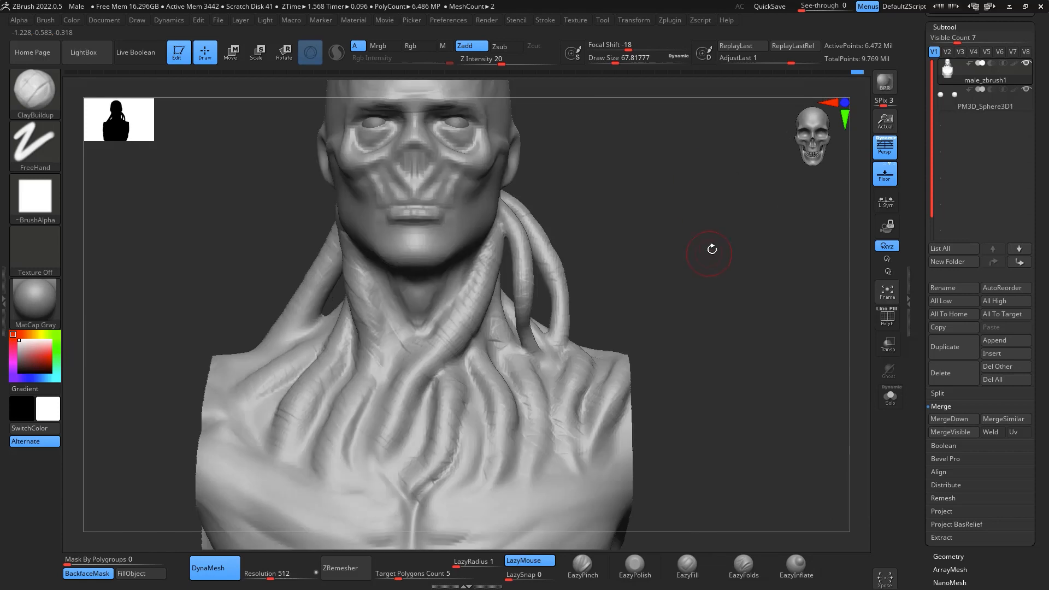
- Touch up the throat under the jaw, and smooth the nose area of the face at draw size about 97
{"action": "left_click_drag", "start_coordinate": [713, 248], "coordinate": [536, 252], "text": "alt"}
{"action": "mouse_move", "coordinate": [470, 284]}
{"action": "left_mouse_down"}
{"action": "mouse_move", "coordinate": [485, 268]}
{"action": "mouse_move", "coordinate": [475, 306]}
{"action": "mouse_move", "coordinate": [487, 310]}
{"action": "left_mouse_up"}
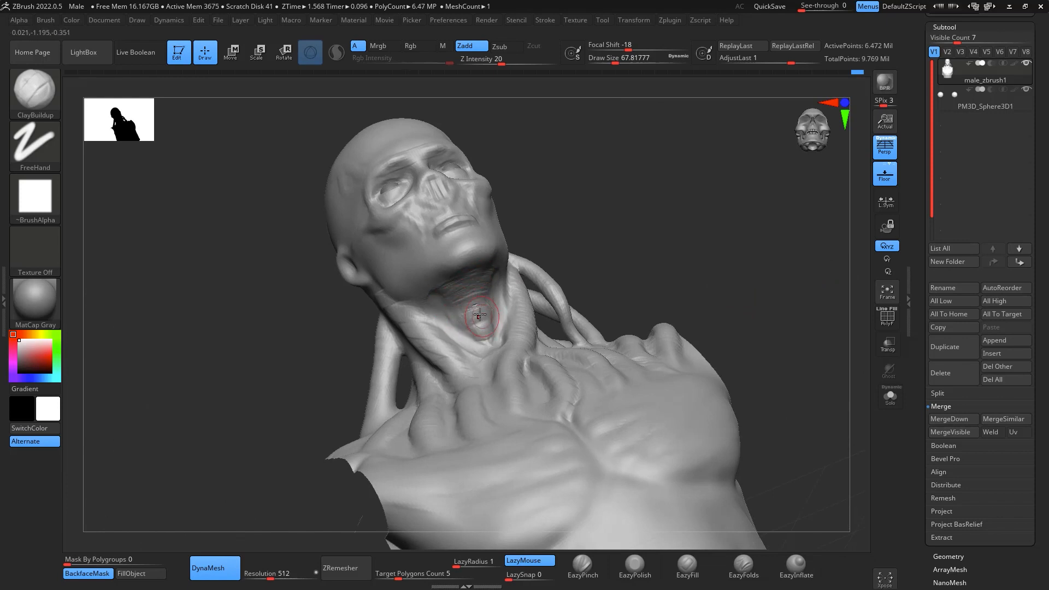
{"action": "mouse_move", "coordinate": [650, 224]}
{"action": "left_mouse_down"}
{"action": "mouse_move", "coordinate": [741, 237]}
{"action": "mouse_move", "coordinate": [757, 199]}
{"action": "mouse_move", "coordinate": [780, 392]}
{"action": "mouse_move", "coordinate": [760, 351]}
{"action": "left_mouse_up"}
{"action": "mouse_move", "coordinate": [772, 278]}
{"action": "left_mouse_down", "text": "alt"}
{"action": "mouse_move", "coordinate": [768, 307]}
{"action": "mouse_move", "coordinate": [756, 314]}
{"action": "left_mouse_up", "text": "alt"}
{"action": "key", "text": "space"}
{"action": "left_click_drag", "start_coordinate": [513, 337], "coordinate": [505, 335]}
{"action": "left_click_drag", "start_coordinate": [532, 292], "coordinate": [490, 369]}
{"action": "mouse_move", "coordinate": [530, 297]}
{"action": "left_mouse_down"}
{"action": "mouse_move", "coordinate": [486, 377]}
{"action": "mouse_move", "coordinate": [556, 362]}
{"action": "mouse_move", "coordinate": [496, 279]}
{"action": "left_mouse_up"}
{"action": "key", "text": "space"}
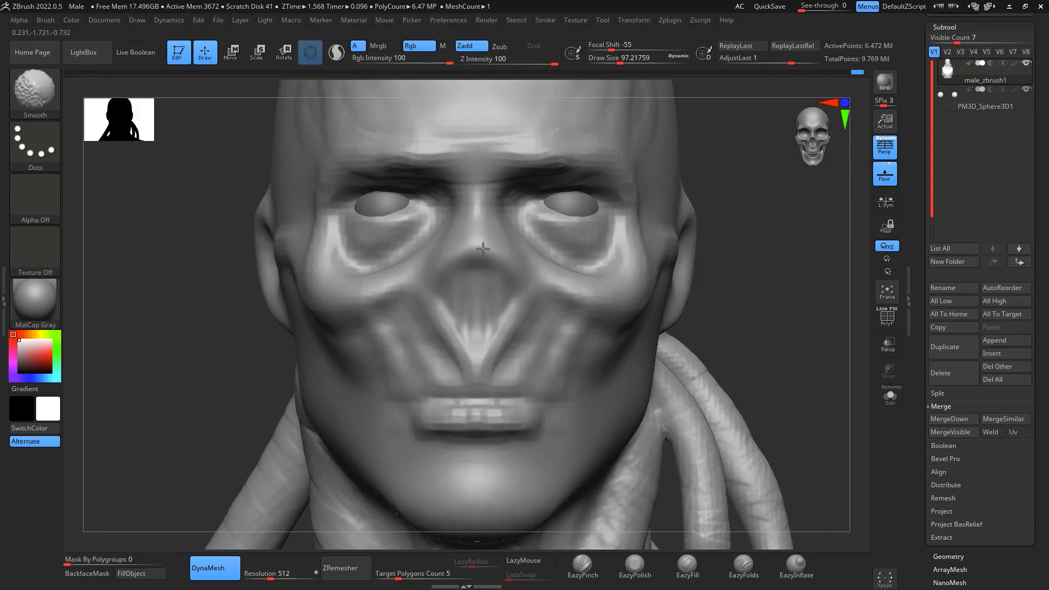
- Smooth the sides of the face and the neck behind the hanging cords at draw size about 97
{"action": "mouse_move", "coordinate": [786, 203]}
{"action": "left_mouse_down", "text": "alt"}
{"action": "mouse_move", "coordinate": [811, 246]}
{"action": "mouse_move", "coordinate": [730, 250]}
{"action": "left_mouse_up", "text": "alt"}
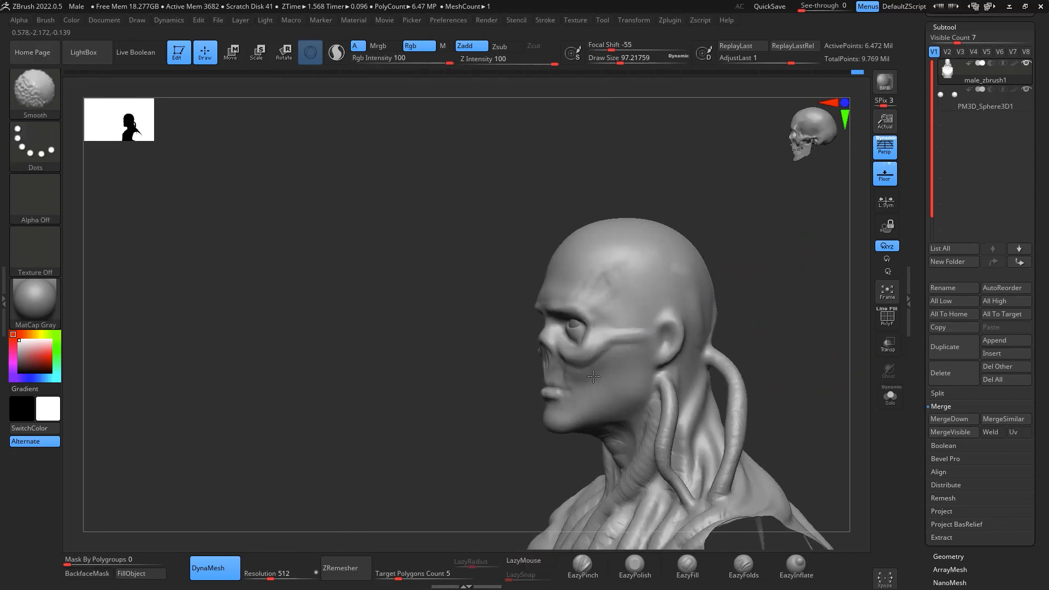
{"action": "left_click_drag", "start_coordinate": [749, 290], "coordinate": [595, 296]}
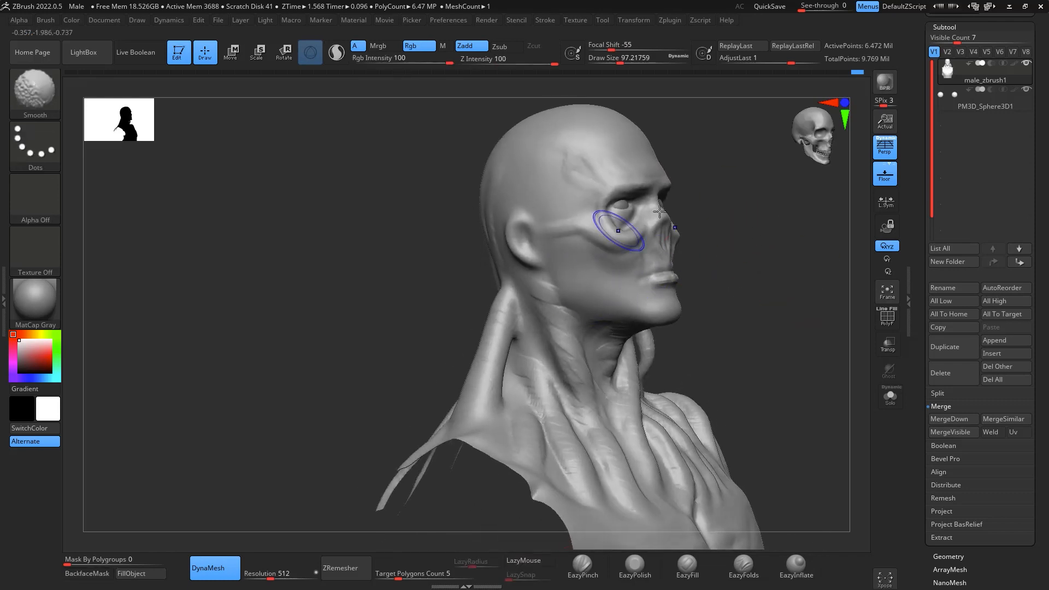
{"action": "mouse_move", "coordinate": [701, 223]}
{"action": "left_mouse_down"}
{"action": "mouse_move", "coordinate": [799, 216]}
{"action": "mouse_move", "coordinate": [645, 197]}
{"action": "left_mouse_up"}
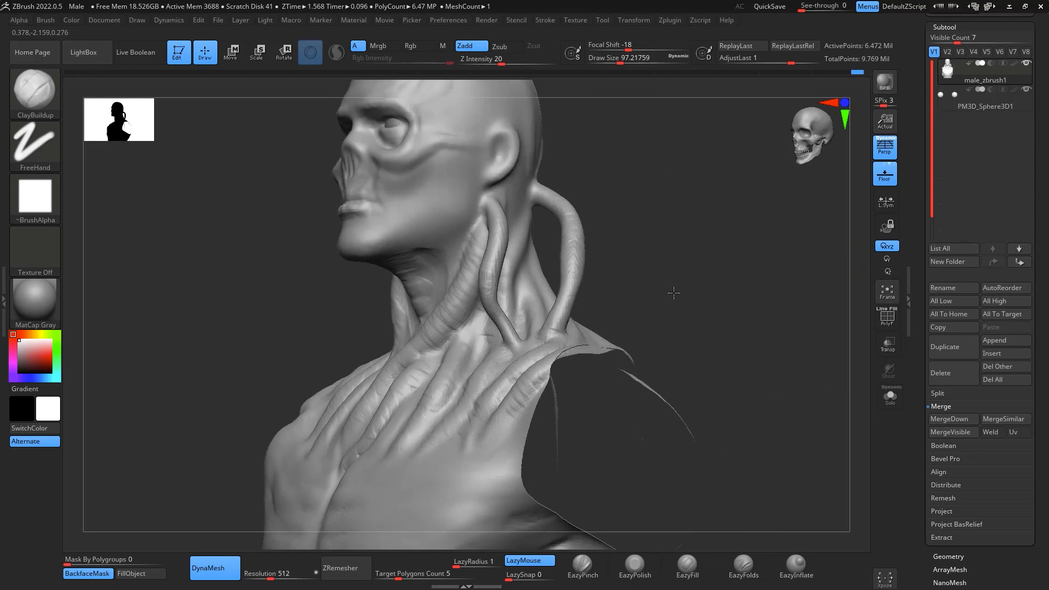
{"action": "mouse_move", "coordinate": [672, 293]}
{"action": "left_mouse_down", "text": "alt"}
{"action": "mouse_move", "coordinate": [656, 355]}
{"action": "mouse_move", "coordinate": [621, 357]}
{"action": "left_mouse_up", "text": "alt"}
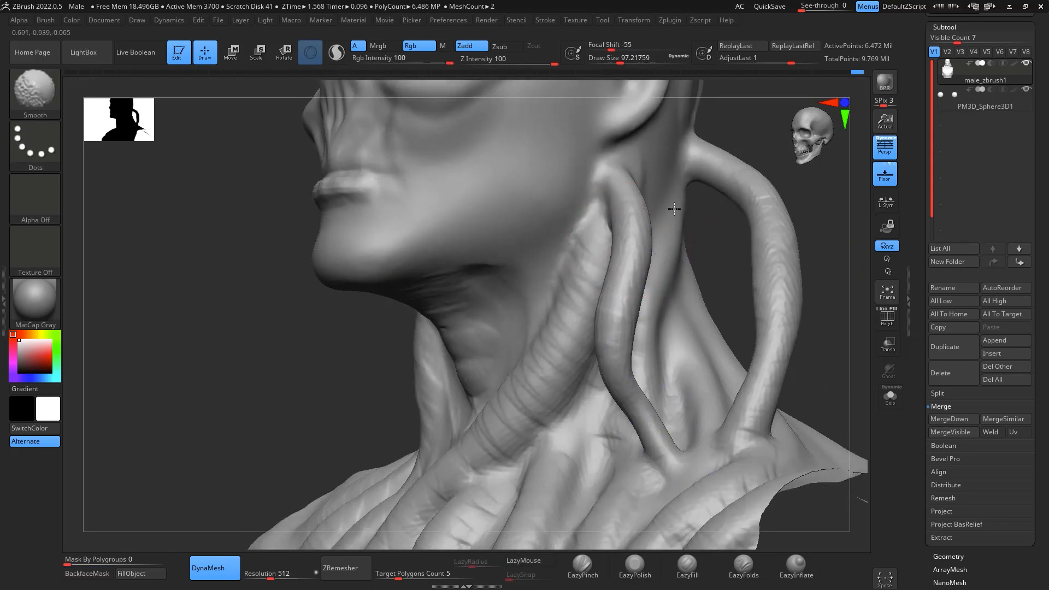
{"action": "left_click_drag", "start_coordinate": [820, 377], "coordinate": [633, 390], "text": "alt"}
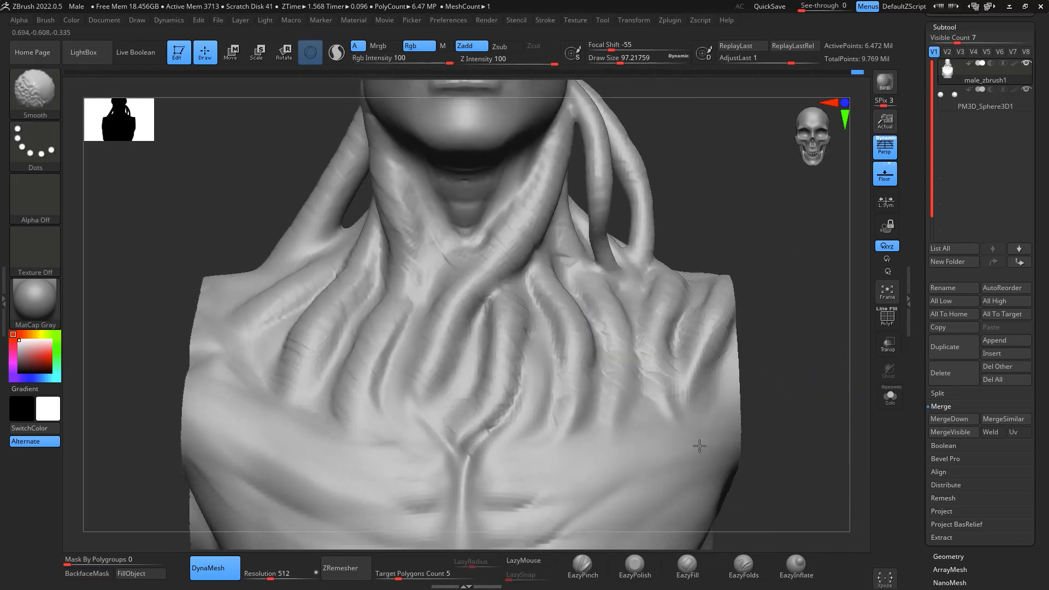
- Smooth the muscle folds along the lower edge of the pectorals
{"action": "left_click_drag", "start_coordinate": [247, 517], "coordinate": [532, 384], "text": "shift"}
{"action": "mouse_move", "coordinate": [755, 323]}
{"action": "left_mouse_down", "text": "alt"}
{"action": "mouse_move", "coordinate": [747, 208]}
{"action": "mouse_move", "coordinate": [786, 61]}
{"action": "left_mouse_up", "text": "alt"}
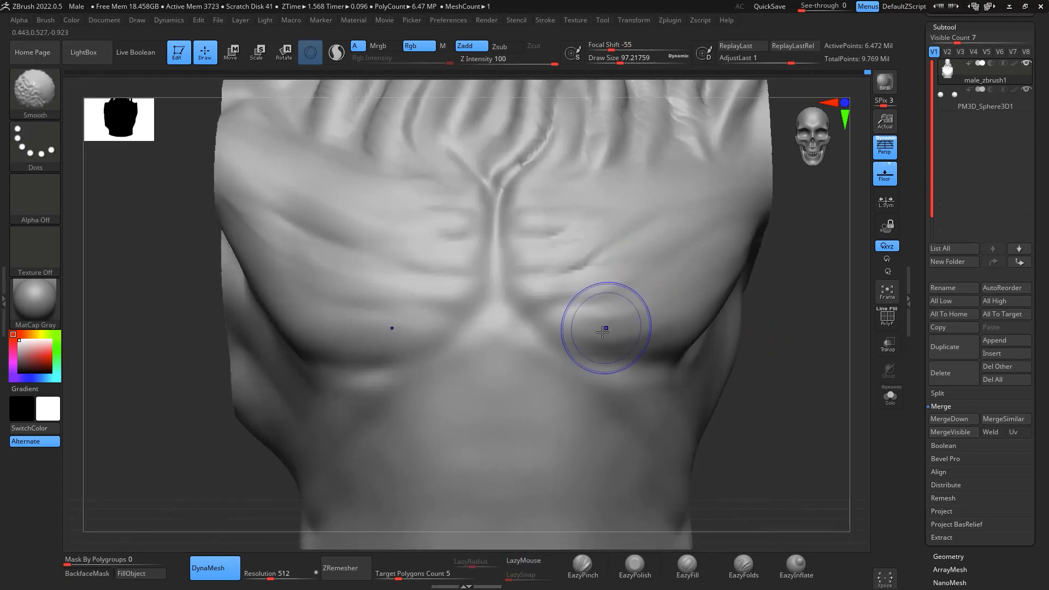
{"action": "left_click_drag", "start_coordinate": [607, 328], "coordinate": [341, 347], "text": "shift"}
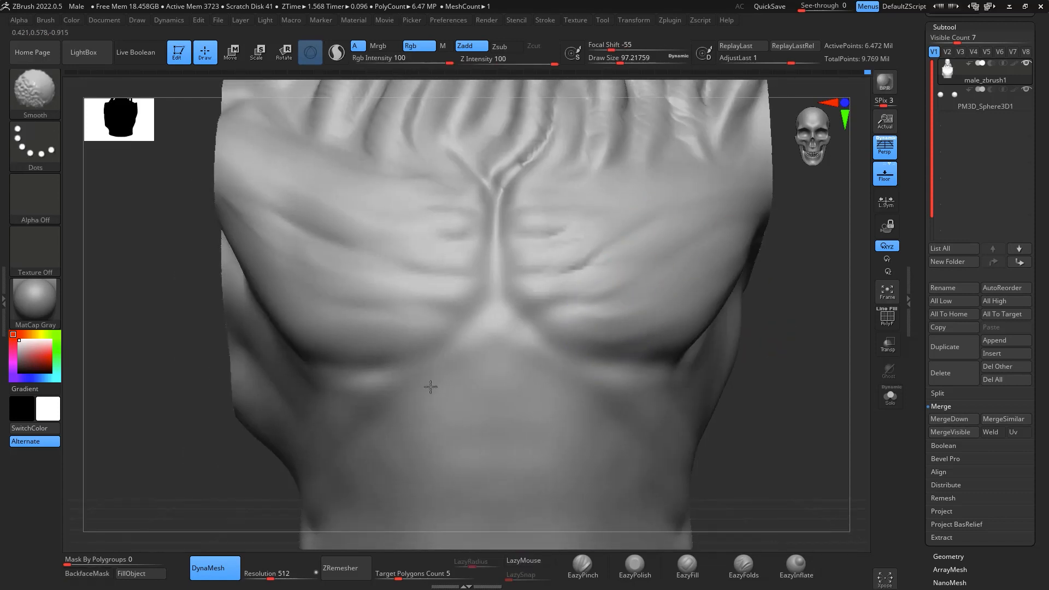
- Smooth the broad surfaces of the torso with the Smooth brush at draw size about 217
{"action": "mouse_move", "coordinate": [792, 350]}
{"action": "left_mouse_down"}
{"action": "mouse_move", "coordinate": [796, 300]}
{"action": "mouse_move", "coordinate": [760, 330]}
{"action": "mouse_move", "coordinate": [821, 358]}
{"action": "left_mouse_up"}
{"action": "key", "text": "space"}
{"action": "left_click_drag", "start_coordinate": [761, 255], "coordinate": [717, 310], "text": "shift"}
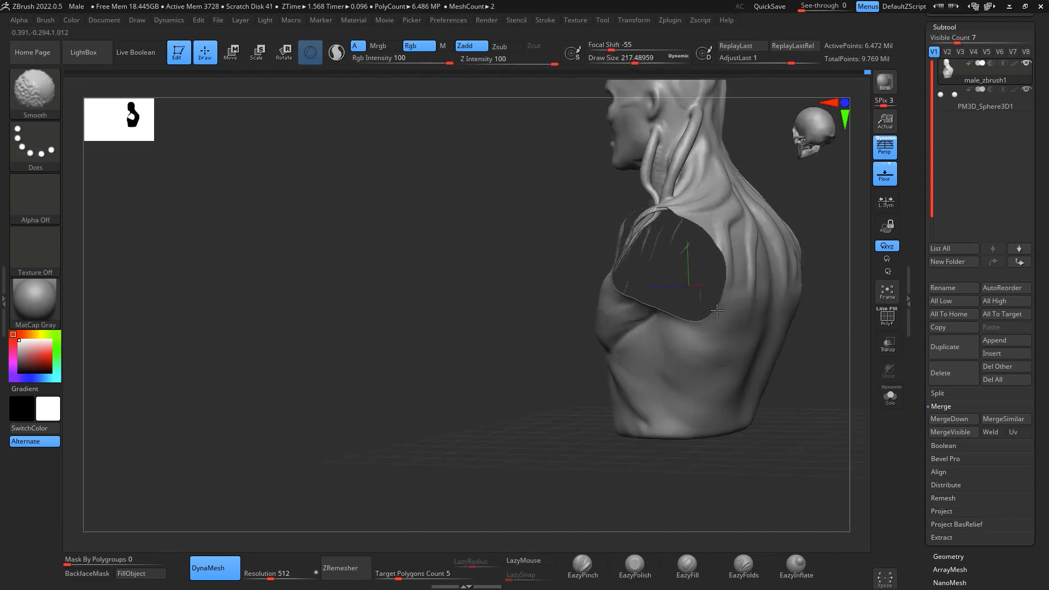
{"action": "left_click_drag", "start_coordinate": [523, 401], "coordinate": [798, 330]}
{"action": "left_click_drag", "start_coordinate": [803, 274], "coordinate": [797, 403], "text": "alt"}
{"action": "left_click_drag", "start_coordinate": [798, 306], "coordinate": [807, 398], "text": "alt"}
{"action": "mouse_move", "coordinate": [544, 218]}
{"action": "left_mouse_down", "text": "shift"}
{"action": "mouse_move", "coordinate": [563, 205]}
{"action": "mouse_move", "coordinate": [538, 219]}
{"action": "left_mouse_up", "text": "shift"}
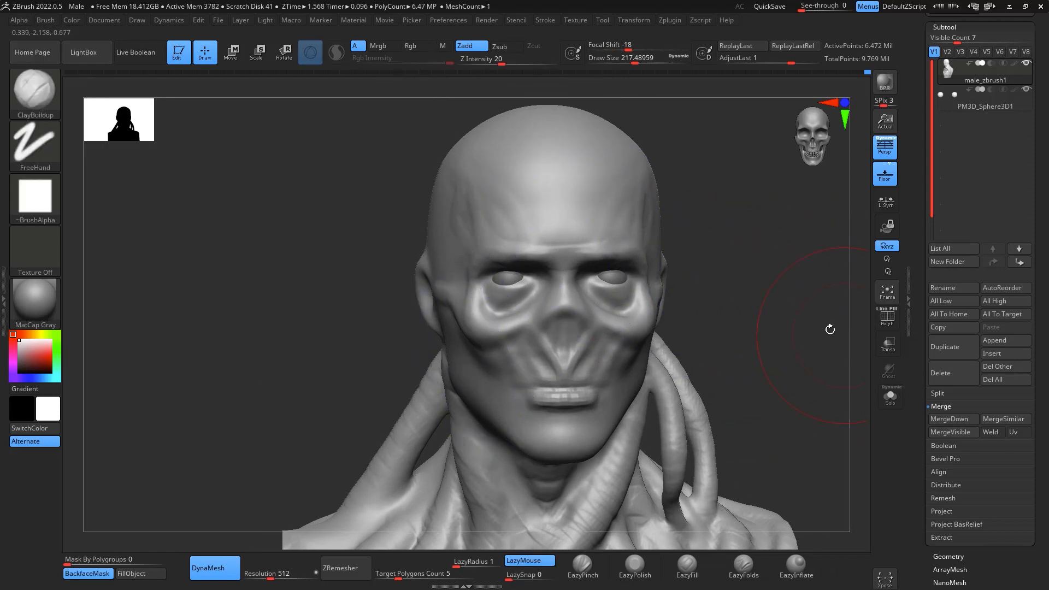
- Reshape the lower end of the nasal bridge with the Move brush at draw size about 49
{"action": "left_click_drag", "start_coordinate": [830, 329], "coordinate": [796, 277]}
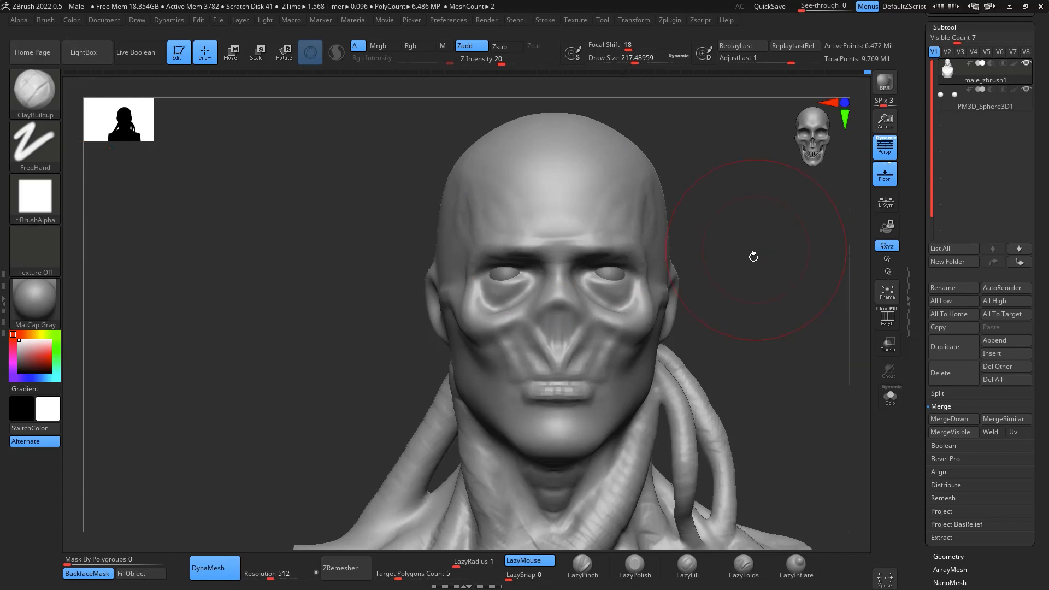
{"action": "mouse_move", "coordinate": [801, 288]}
{"action": "left_mouse_down"}
{"action": "mouse_move", "coordinate": [775, 313]}
{"action": "mouse_move", "coordinate": [813, 281]}
{"action": "mouse_move", "coordinate": [785, 245]}
{"action": "mouse_move", "coordinate": [804, 257]}
{"action": "left_mouse_up"}
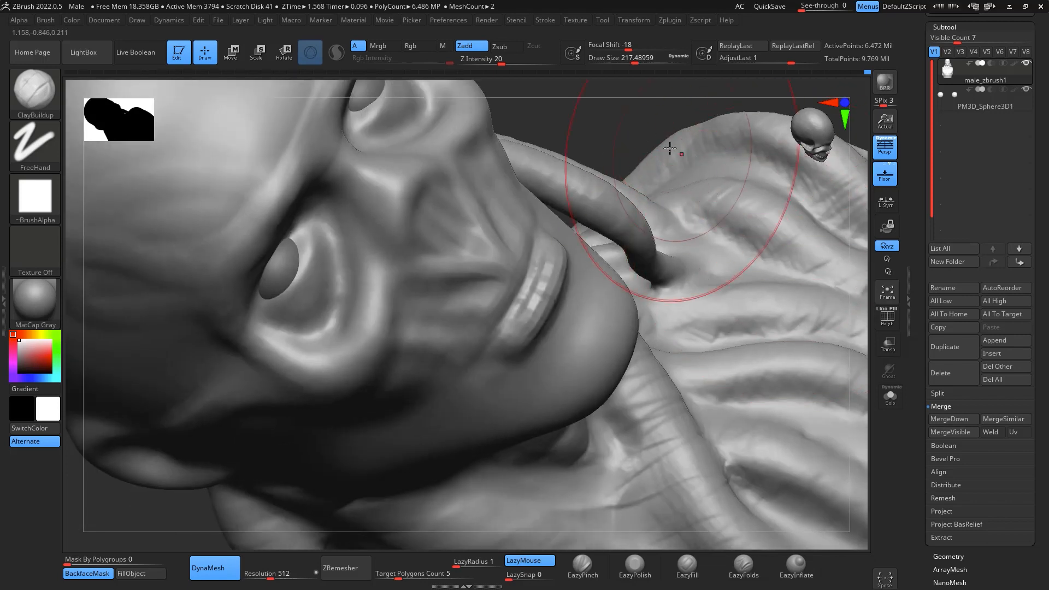
{"action": "left_click_drag", "start_coordinate": [672, 137], "coordinate": [819, 153]}
{"action": "mouse_move", "coordinate": [779, 368]}
{"action": "left_mouse_down"}
{"action": "mouse_move", "coordinate": [780, 288]}
{"action": "mouse_move", "coordinate": [808, 328]}
{"action": "mouse_move", "coordinate": [825, 392]}
{"action": "mouse_move", "coordinate": [793, 390]}
{"action": "mouse_move", "coordinate": [842, 394]}
{"action": "left_mouse_up"}
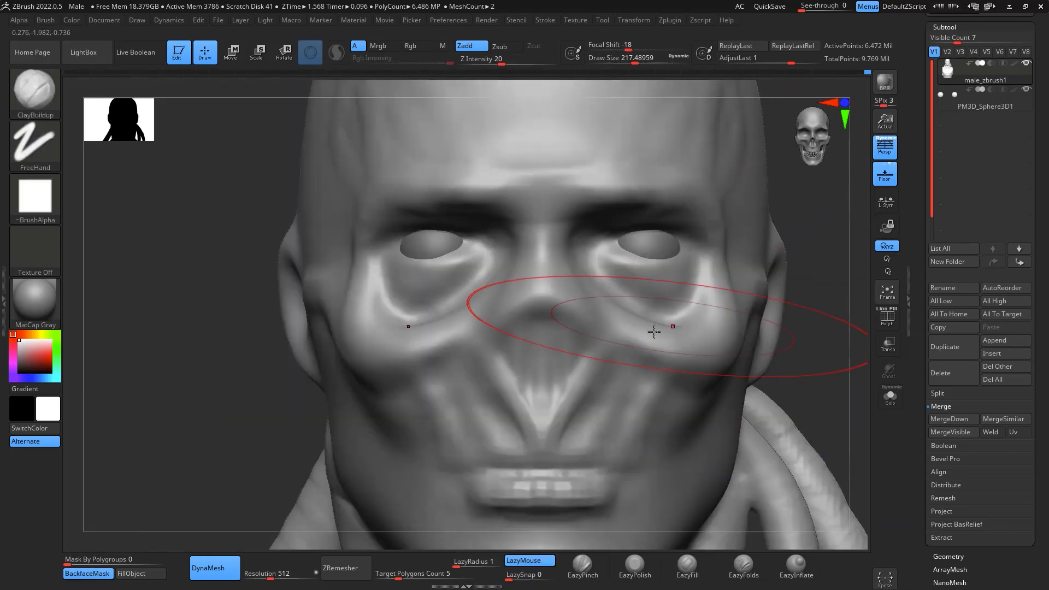
{"action": "key", "text": "b"}
{"action": "key", "text": "m"}
{"action": "key", "text": "v"}
{"action": "key", "text": "space"}
{"action": "mouse_move", "coordinate": [563, 305]}
{"action": "left_mouse_down"}
{"action": "mouse_move", "coordinate": [537, 304]}
{"action": "mouse_move", "coordinate": [545, 266]}
{"action": "left_mouse_up"}
{"action": "left_click_drag", "start_coordinate": [778, 339], "coordinate": [811, 326]}
{"action": "left_click_drag", "start_coordinate": [533, 273], "coordinate": [546, 268]}
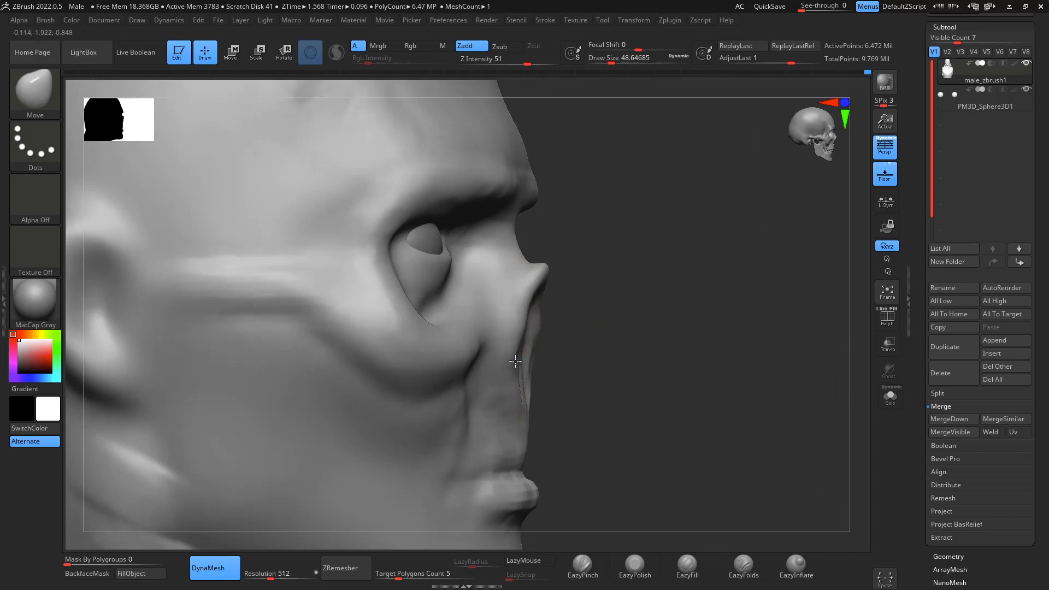
- Widen the rim of the nasal cavity into a pointed triangular opening with the Move brush and smooth its inside
{"action": "left_click_drag", "start_coordinate": [669, 287], "coordinate": [582, 368]}
{"action": "left_click_drag", "start_coordinate": [810, 350], "coordinate": [721, 377]}
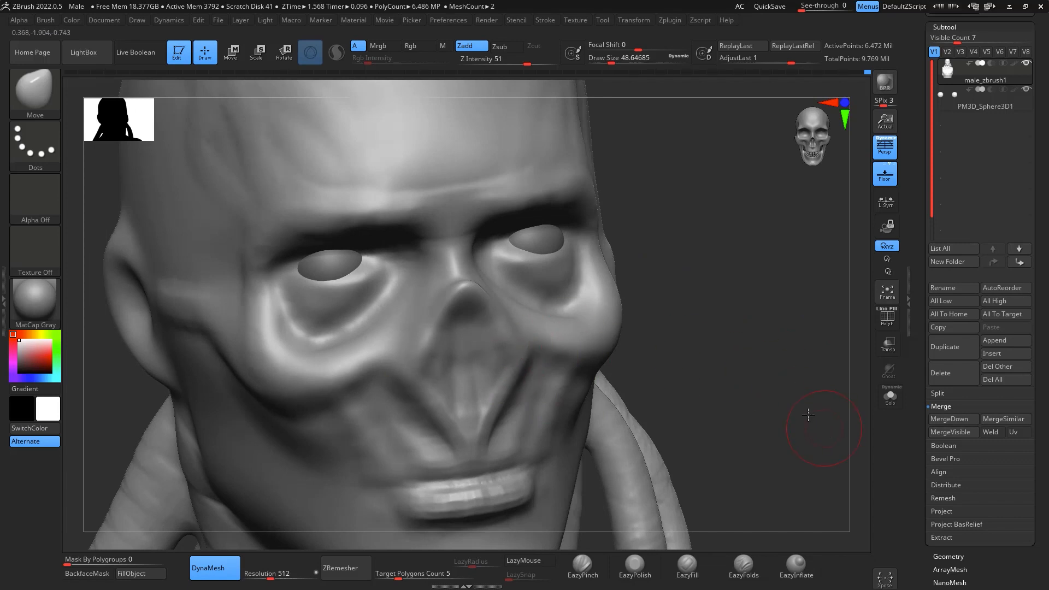
{"action": "left_click_drag", "start_coordinate": [808, 415], "coordinate": [563, 410]}
{"action": "mouse_move", "coordinate": [512, 378]}
{"action": "left_mouse_down"}
{"action": "mouse_move", "coordinate": [522, 378]}
{"action": "mouse_move", "coordinate": [497, 334]}
{"action": "left_mouse_up"}
{"action": "left_click_drag", "start_coordinate": [457, 274], "coordinate": [459, 287]}
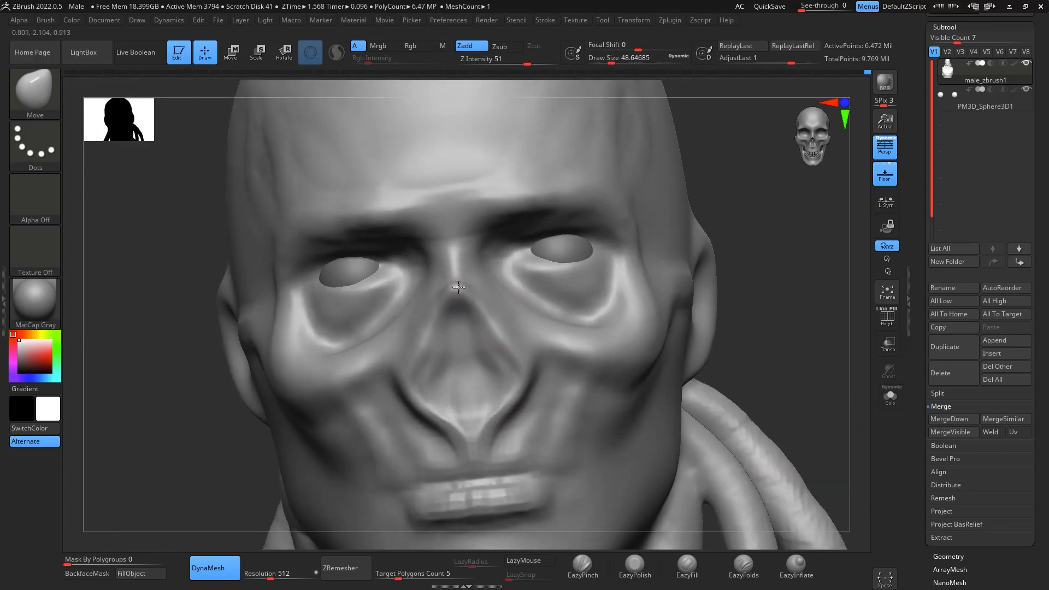
{"action": "mouse_move", "coordinate": [802, 427]}
{"action": "left_mouse_down"}
{"action": "mouse_move", "coordinate": [839, 412]}
{"action": "mouse_move", "coordinate": [813, 416]}
{"action": "left_mouse_up"}
{"action": "left_click_drag", "start_coordinate": [444, 367], "coordinate": [435, 352], "text": "shift"}
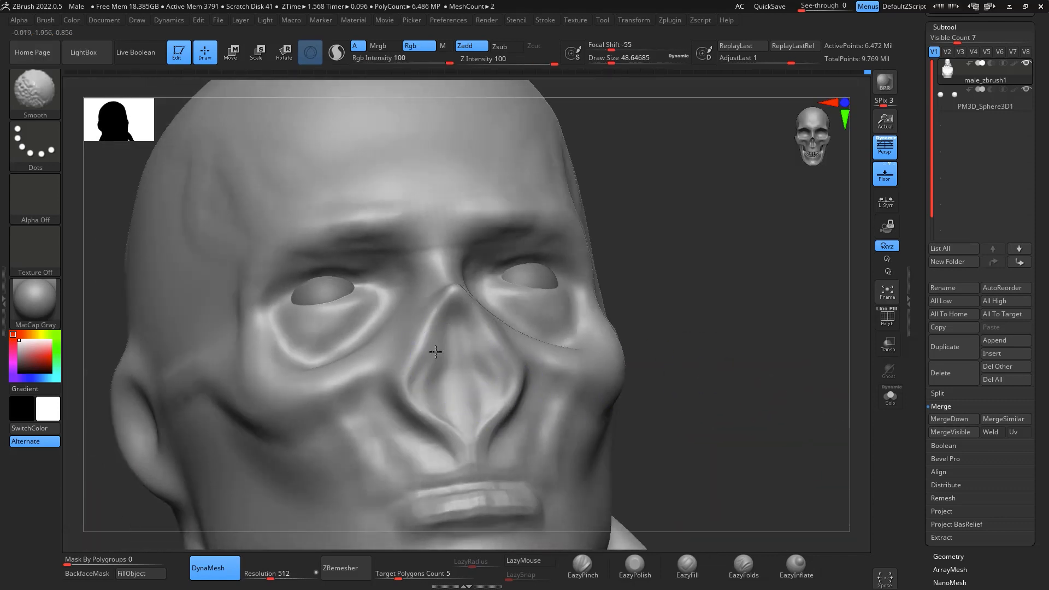
- Add fibrous strands across the nose bridge and build up the nasal cavity rim with ClayBuildup at draw size about 18
{"action": "mouse_move", "coordinate": [749, 330]}
{"action": "left_mouse_down"}
{"action": "mouse_move", "coordinate": [820, 399]}
{"action": "mouse_move", "coordinate": [798, 312]}
{"action": "mouse_move", "coordinate": [822, 276]}
{"action": "mouse_move", "coordinate": [776, 292]}
{"action": "mouse_move", "coordinate": [746, 284]}
{"action": "left_mouse_up"}
{"action": "key", "text": "b"}
{"action": "key", "text": "c"}
{"action": "key", "text": "b"}
{"action": "key", "text": "space"}
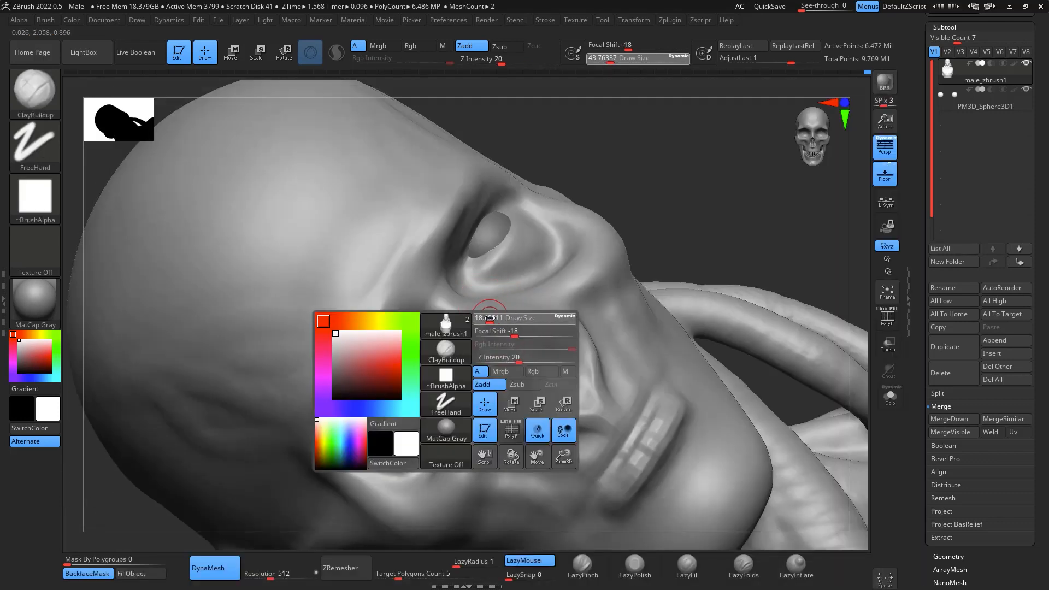
{"action": "mouse_move", "coordinate": [454, 281]}
{"action": "left_mouse_down"}
{"action": "mouse_move", "coordinate": [443, 315]}
{"action": "mouse_move", "coordinate": [458, 357]}
{"action": "left_mouse_up"}
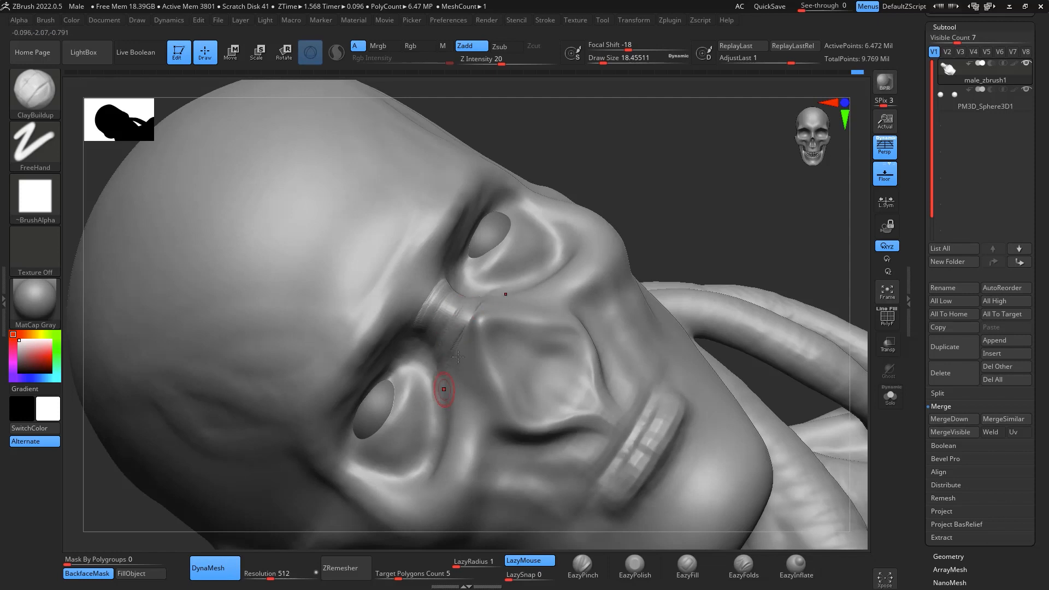
{"action": "mouse_move", "coordinate": [803, 218]}
{"action": "left_mouse_down"}
{"action": "mouse_move", "coordinate": [823, 234]}
{"action": "mouse_move", "coordinate": [757, 321]}
{"action": "mouse_move", "coordinate": [776, 333]}
{"action": "mouse_move", "coordinate": [799, 297]}
{"action": "mouse_move", "coordinate": [589, 344]}
{"action": "left_mouse_up"}
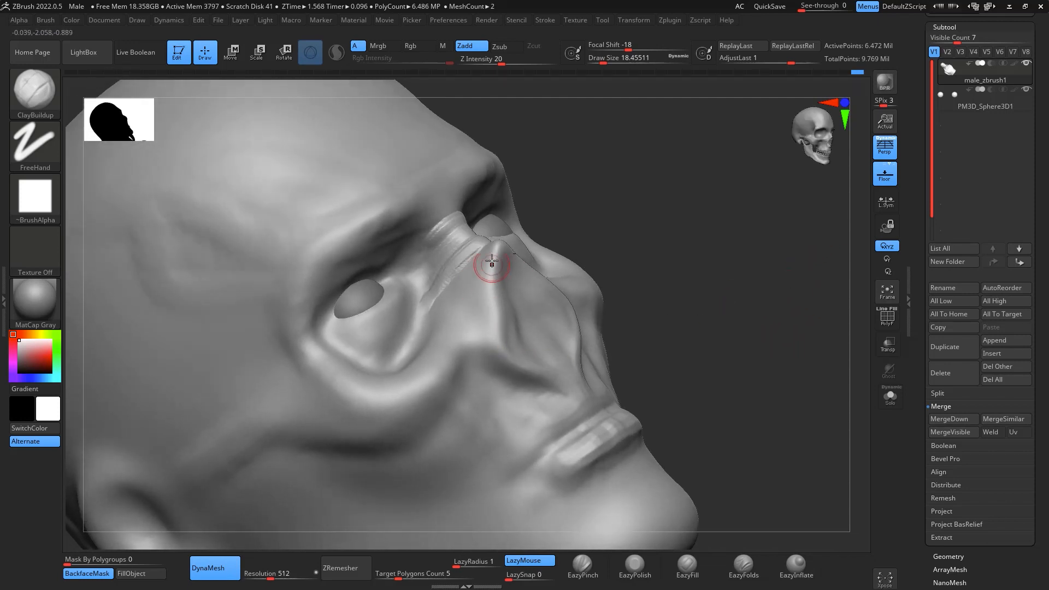
{"action": "left_click_drag", "start_coordinate": [494, 252], "coordinate": [493, 347]}
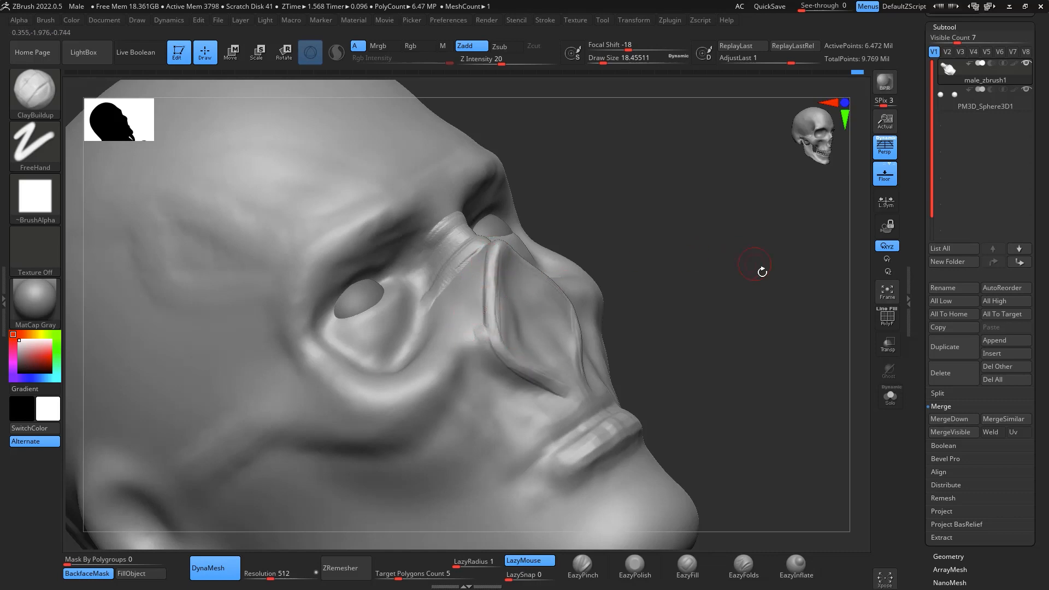
- Sculpt fine muscle fibres between the nasal cavity rim and the inner eye sockets with ClayBuildup
{"action": "left_click_drag", "start_coordinate": [762, 270], "coordinate": [835, 281]}
{"action": "left_click_drag", "start_coordinate": [700, 132], "coordinate": [729, 318]}
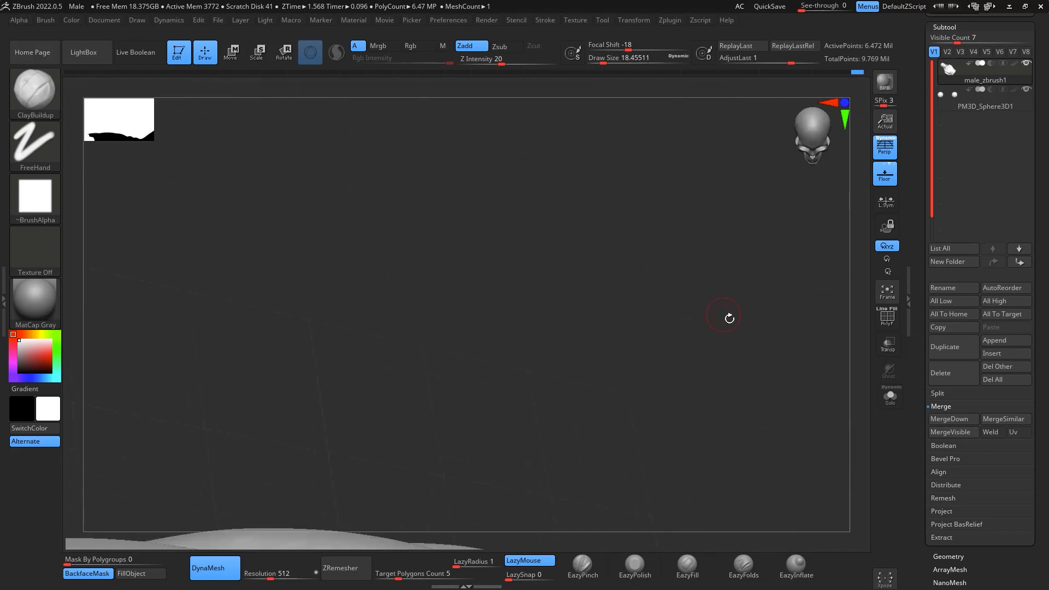
{"action": "mouse_move", "coordinate": [748, 359]}
{"action": "left_mouse_down"}
{"action": "mouse_move", "coordinate": [749, 372]}
{"action": "mouse_move", "coordinate": [763, 317]}
{"action": "mouse_move", "coordinate": [753, 245]}
{"action": "left_mouse_up"}
{"action": "left_click_drag", "start_coordinate": [553, 119], "coordinate": [814, 387], "text": "alt"}
{"action": "mouse_move", "coordinate": [716, 214]}
{"action": "left_mouse_down"}
{"action": "mouse_move", "coordinate": [729, 239]}
{"action": "mouse_move", "coordinate": [836, 258]}
{"action": "left_mouse_up"}
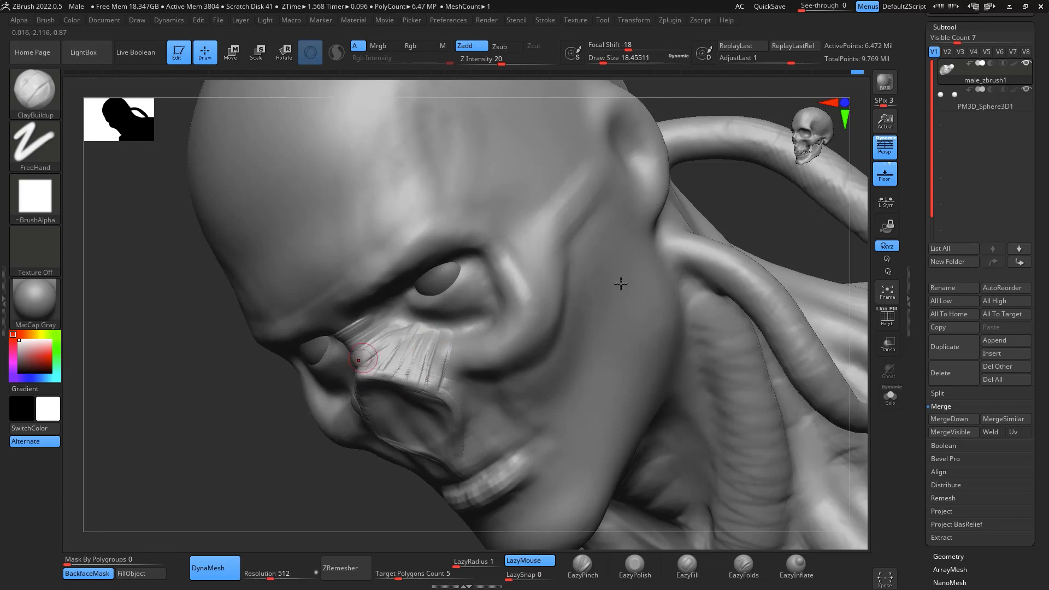
{"action": "left_click_drag", "start_coordinate": [822, 252], "coordinate": [836, 251]}
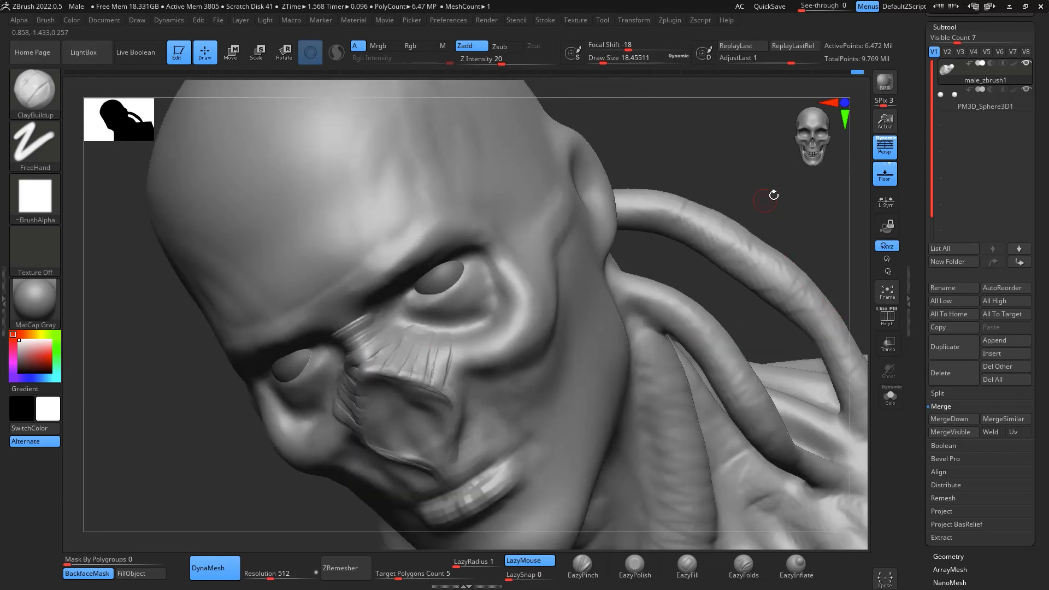
{"action": "left_click_drag", "start_coordinate": [772, 194], "coordinate": [773, 282]}
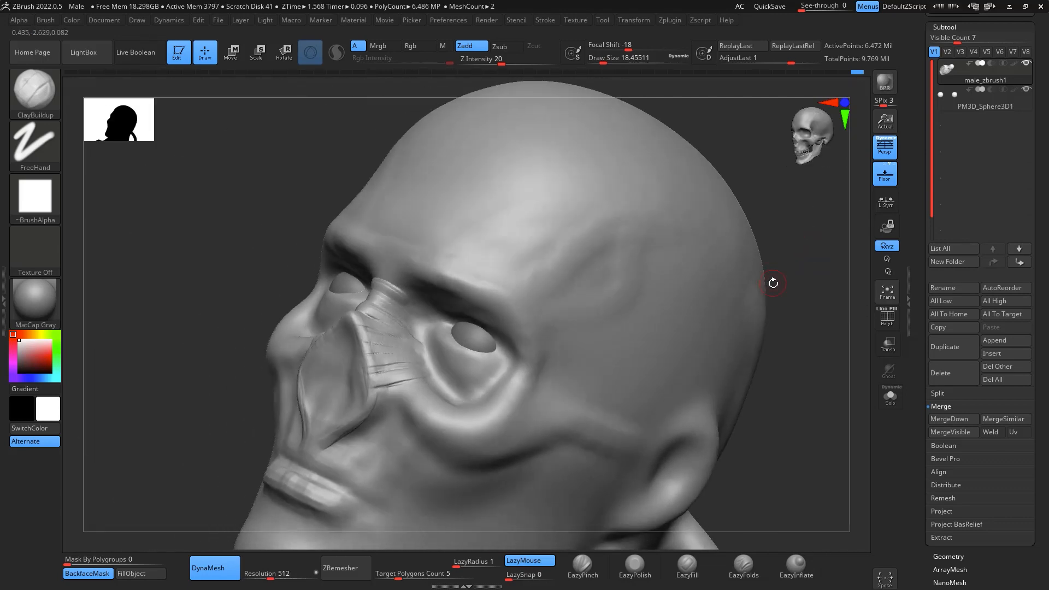
- Carve a sharp crease along the inner and lower edge of the eye socket with DamStandard at draw size about 31
{"action": "key", "text": "b"}
{"action": "key", "text": "d"}
{"action": "key", "text": "s"}
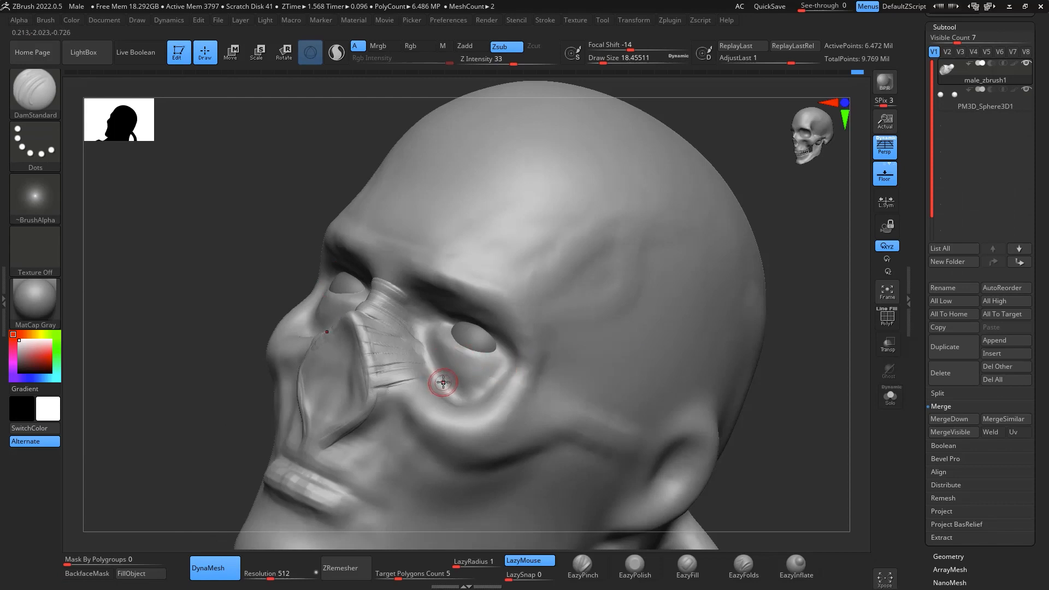
{"action": "key", "text": "space"}
{"action": "left_click_drag", "start_coordinate": [443, 383], "coordinate": [447, 382]}
{"action": "left_click_drag", "start_coordinate": [855, 359], "coordinate": [846, 338]}
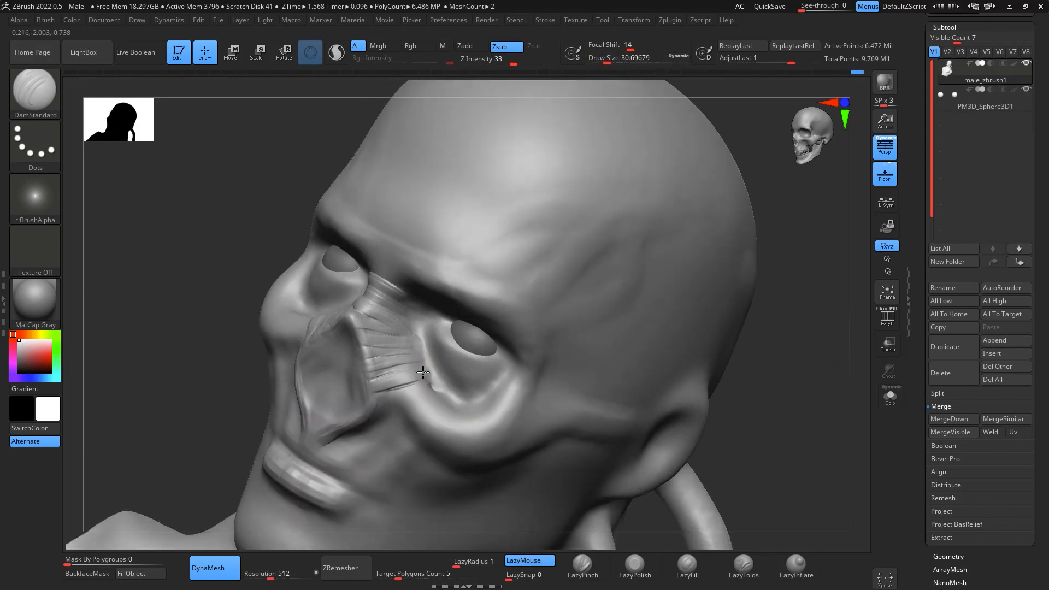
{"action": "left_click_drag", "start_coordinate": [432, 380], "coordinate": [418, 342]}
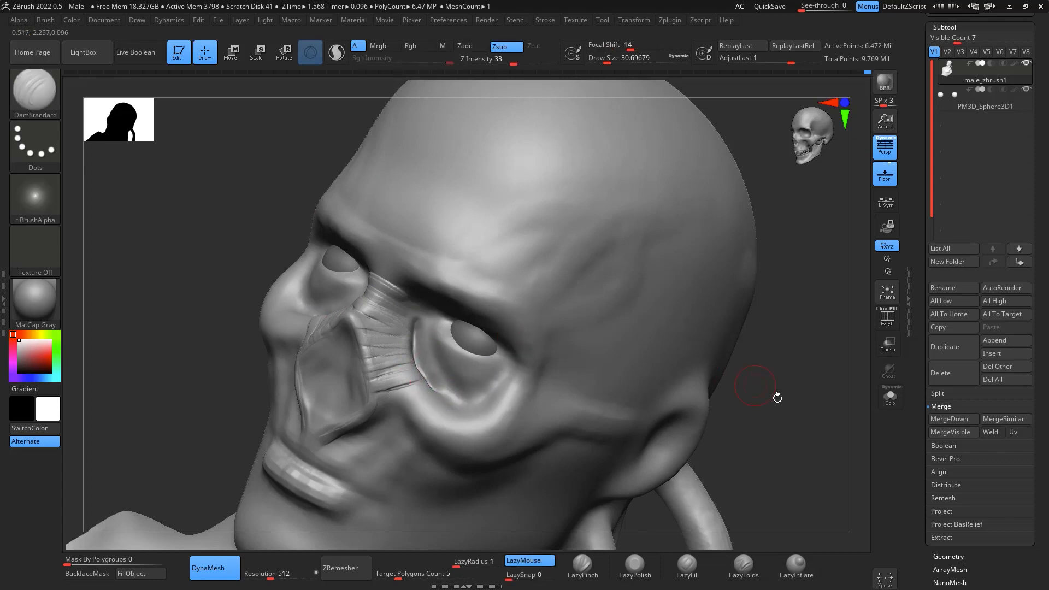
- Fill and even out the surface inside the eye socket beneath the eyeball with the EazyFill brush
{"action": "mouse_move", "coordinate": [775, 394]}
{"action": "left_mouse_down"}
{"action": "mouse_move", "coordinate": [806, 391]}
{"action": "mouse_move", "coordinate": [790, 410]}
{"action": "left_mouse_up"}
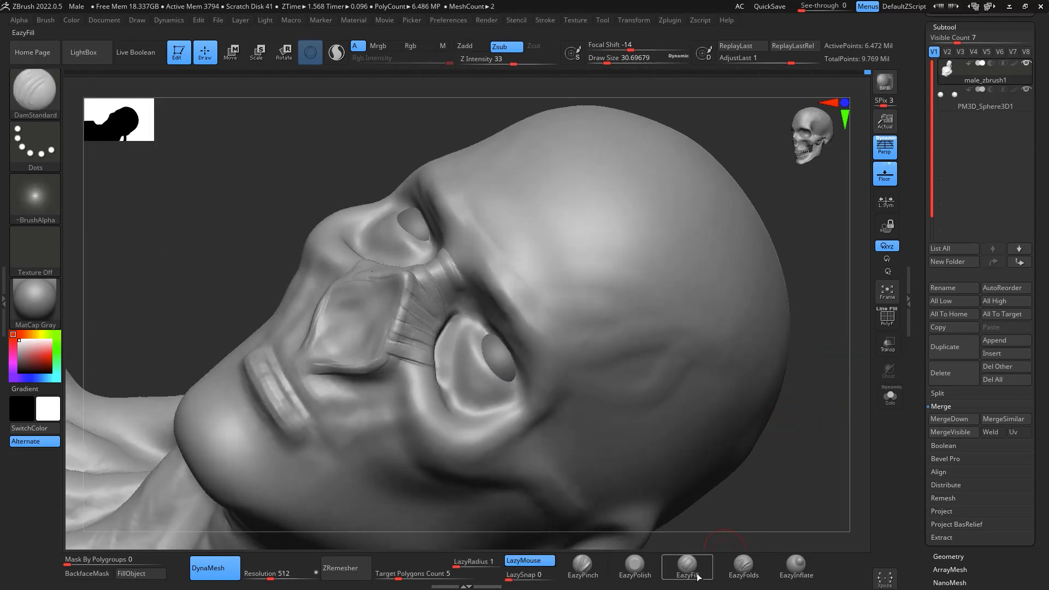
{"action": "left_click", "coordinate": [688, 566]}
{"action": "left_click", "coordinate": [461, 386]}
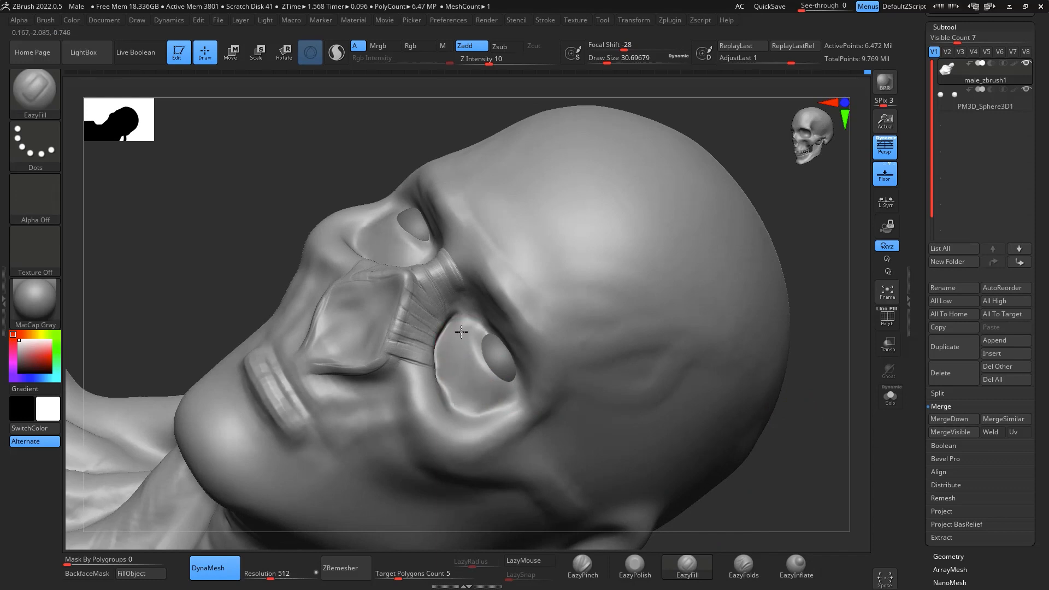
- Reshape the eye socket rims and brow area from the front with the Move brush at draw size about 90
{"action": "left_click_drag", "start_coordinate": [838, 451], "coordinate": [813, 427]}
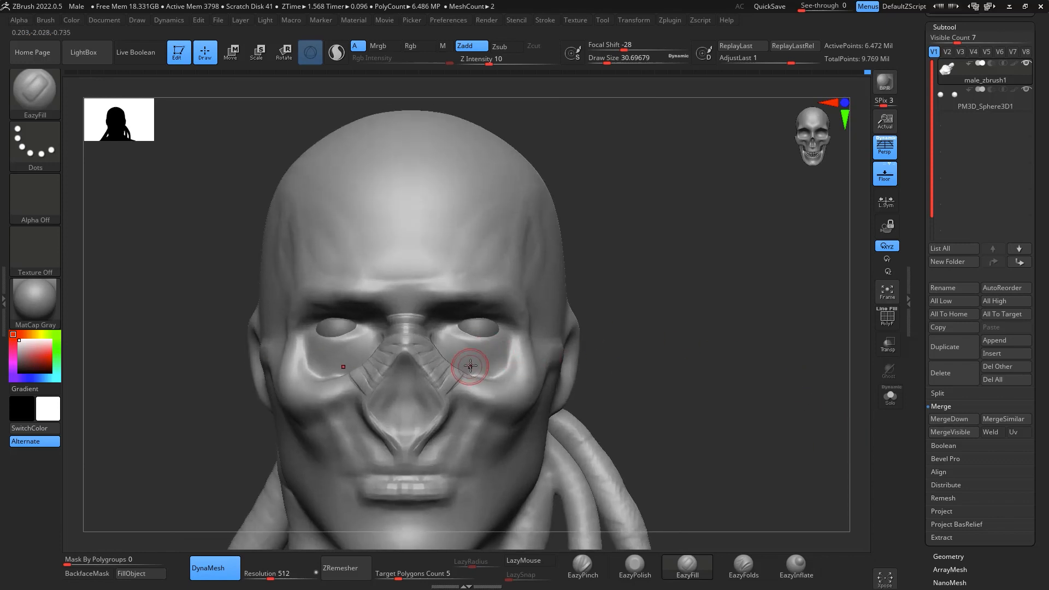
{"action": "key", "text": "b"}
{"action": "key", "text": "m"}
{"action": "key", "text": "v"}
{"action": "key", "text": "s"}
{"action": "left_click_drag", "start_coordinate": [479, 373], "coordinate": [492, 371]}
{"action": "key", "text": "space"}
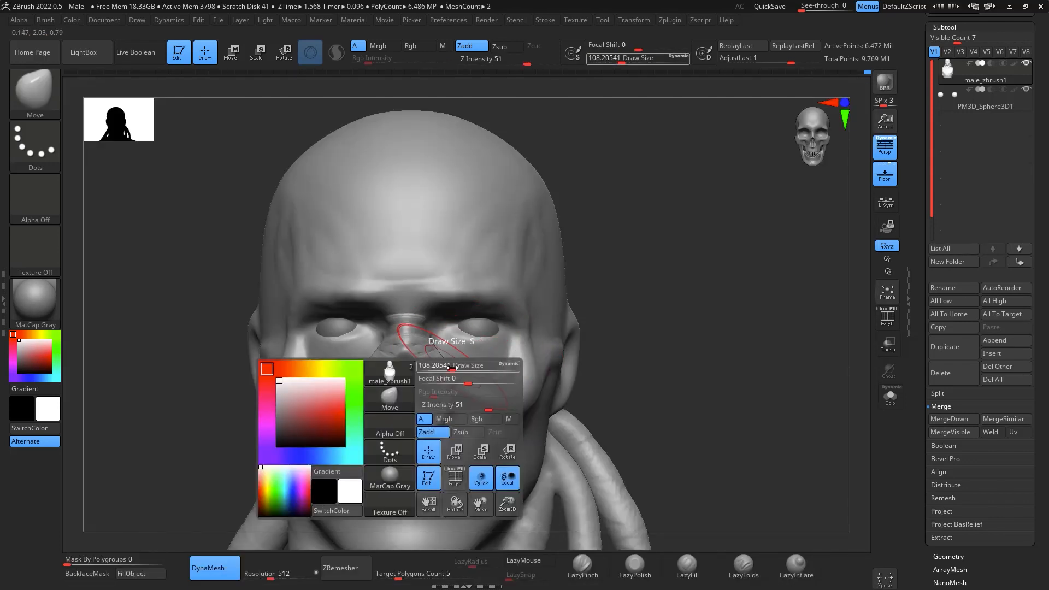
{"action": "left_click_drag", "start_coordinate": [453, 364], "coordinate": [459, 361]}
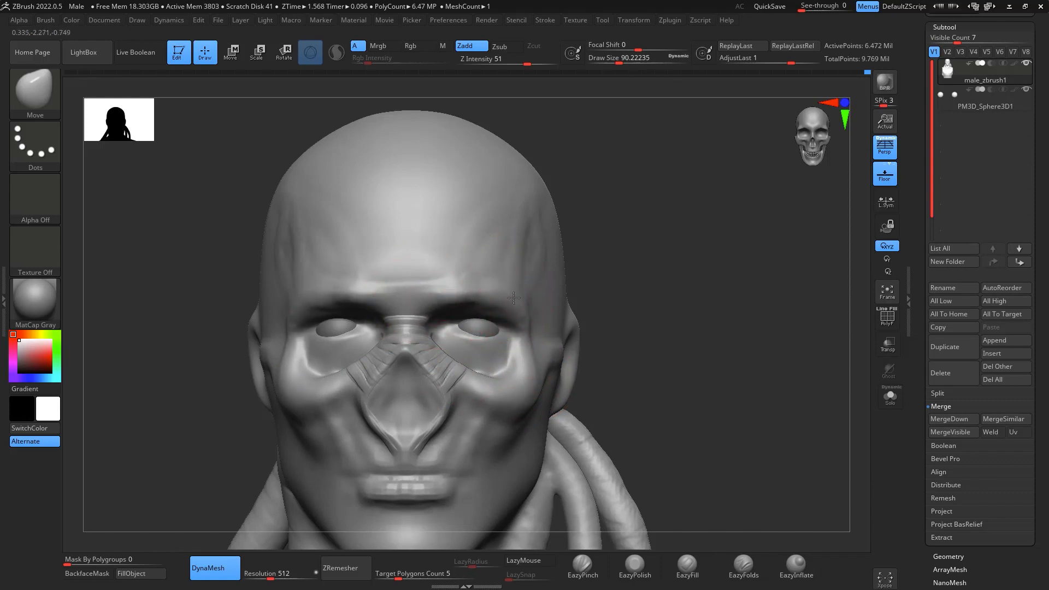
{"action": "left_click_drag", "start_coordinate": [751, 446], "coordinate": [748, 374], "text": "alt"}
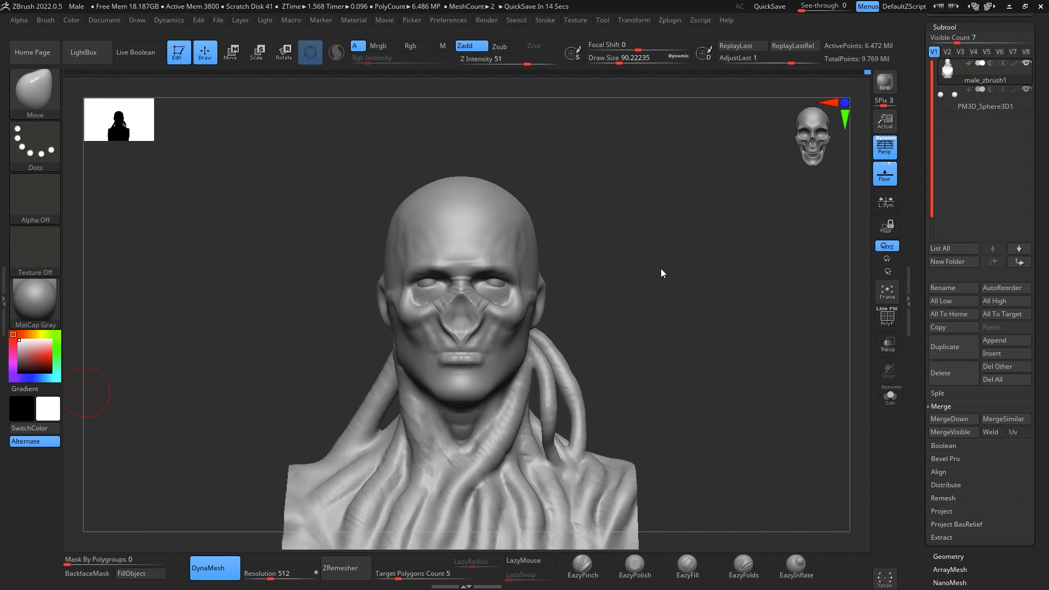
- Sculpt muscle strands from the nasal cavity rim across the cheekbone below the eye socket with ClayBuildup at draw size about 25
{"action": "left_click_drag", "start_coordinate": [644, 364], "coordinate": [771, 214]}
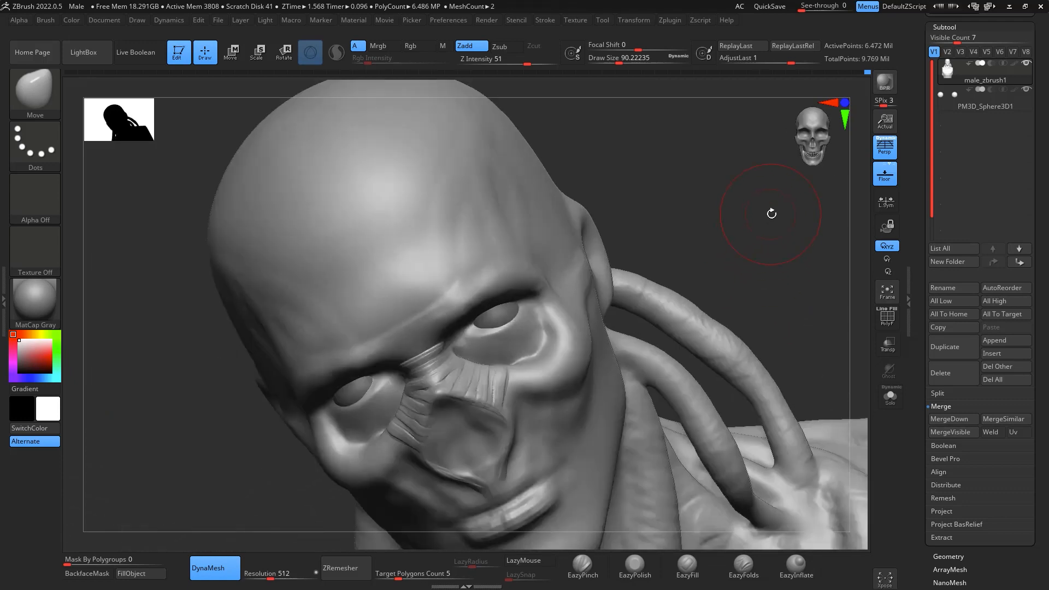
{"action": "key", "text": "space"}
{"action": "left_click_drag", "start_coordinate": [531, 406], "coordinate": [535, 403]}
{"action": "mouse_move", "coordinate": [768, 301]}
{"action": "left_mouse_down"}
{"action": "mouse_move", "coordinate": [795, 244]}
{"action": "mouse_move", "coordinate": [801, 279]}
{"action": "mouse_move", "coordinate": [788, 292]}
{"action": "left_mouse_up"}
{"action": "key", "text": "space"}
{"action": "left_click_drag", "start_coordinate": [525, 397], "coordinate": [505, 394]}
{"action": "key", "text": "ctrl"}
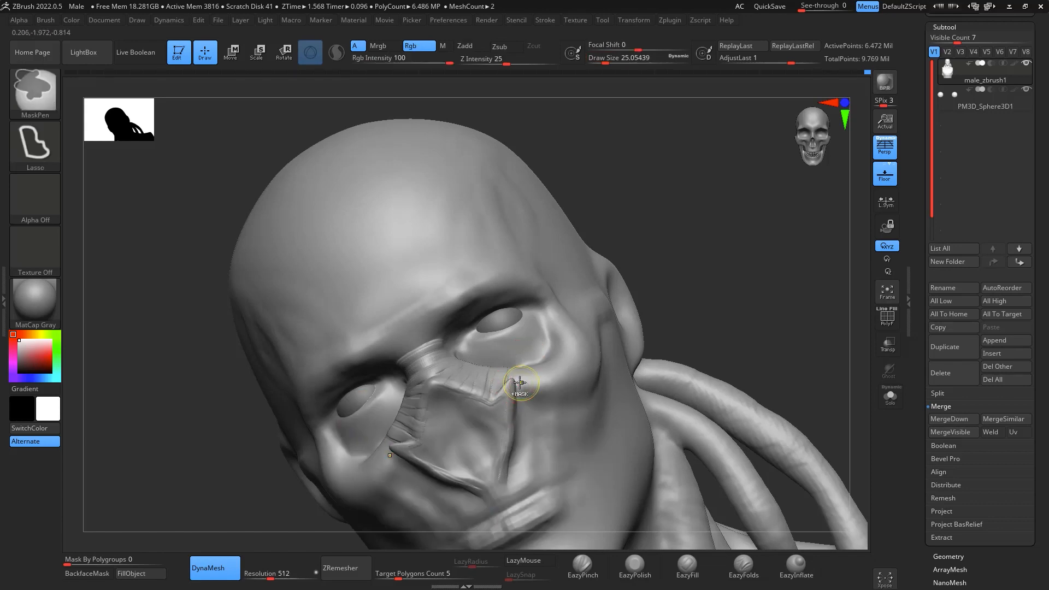
{"action": "key", "text": "b"}
{"action": "key", "text": "c"}
{"action": "key", "text": "b"}
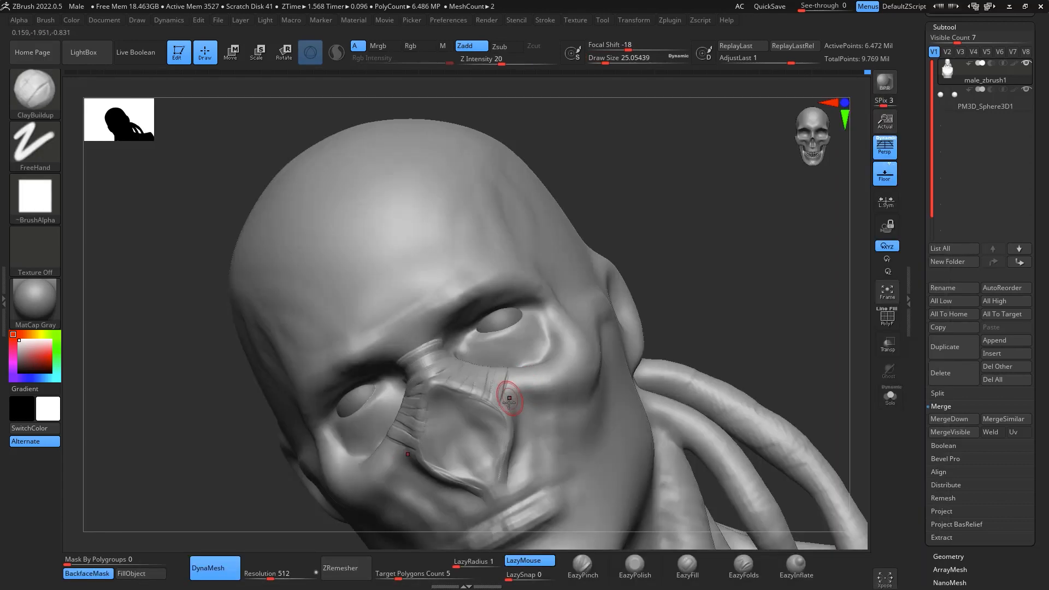
{"action": "mouse_move", "coordinate": [506, 402]}
{"action": "left_mouse_down"}
{"action": "mouse_move", "coordinate": [524, 351]}
{"action": "mouse_move", "coordinate": [547, 363]}
{"action": "left_mouse_up"}
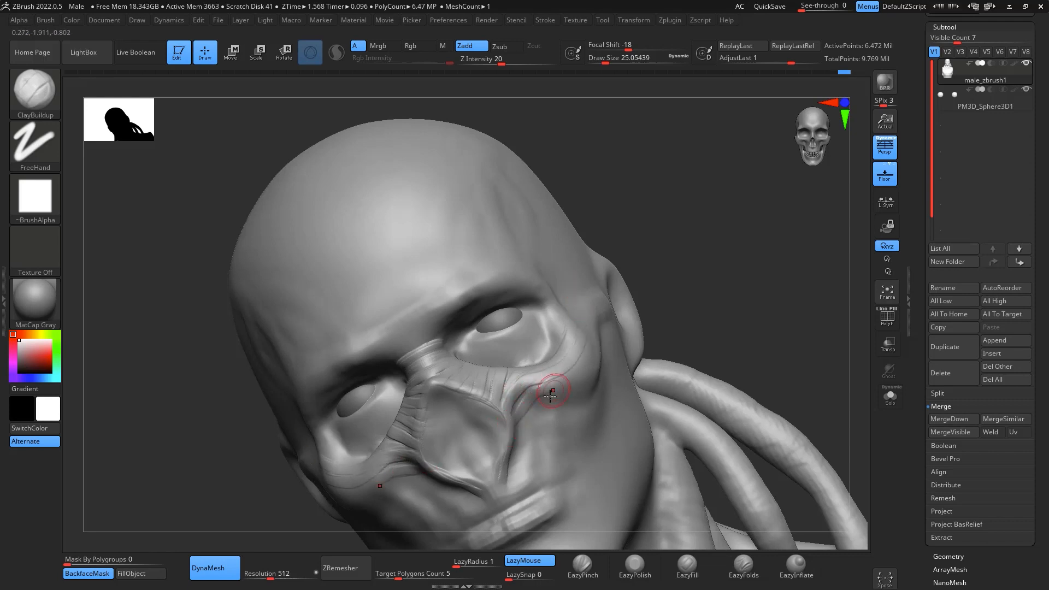
- Extend the ClayBuildup strands around the outer eye socket and up across the temple
{"action": "right_click_drag", "start_coordinate": [735, 262], "coordinate": [664, 240]}
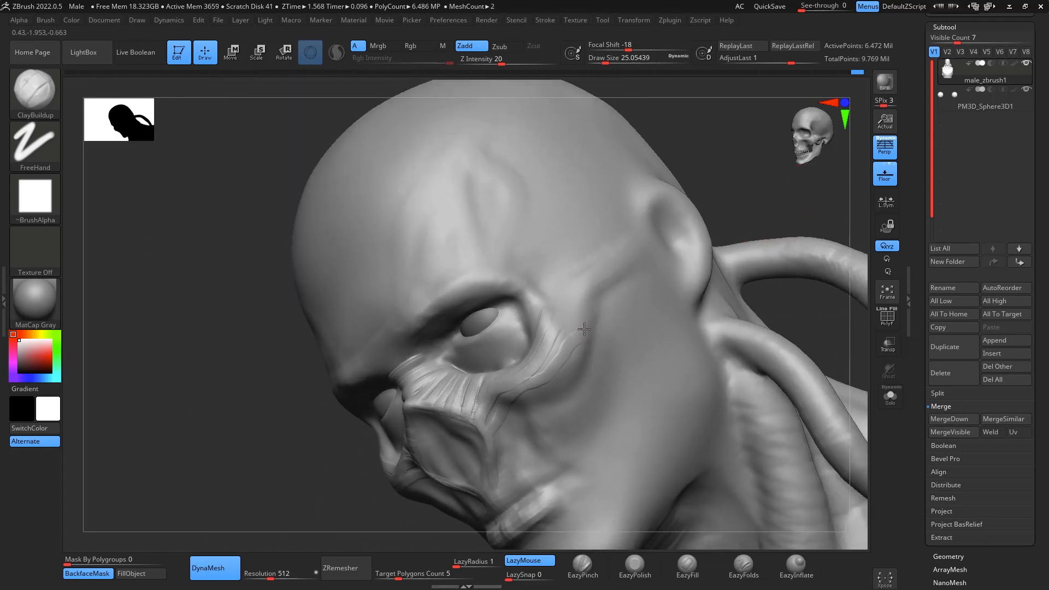
{"action": "left_click_drag", "start_coordinate": [553, 328], "coordinate": [596, 293]}
{"action": "mouse_move", "coordinate": [543, 319]}
{"action": "left_mouse_down"}
{"action": "mouse_move", "coordinate": [599, 280]}
{"action": "mouse_move", "coordinate": [616, 175]}
{"action": "left_mouse_up"}
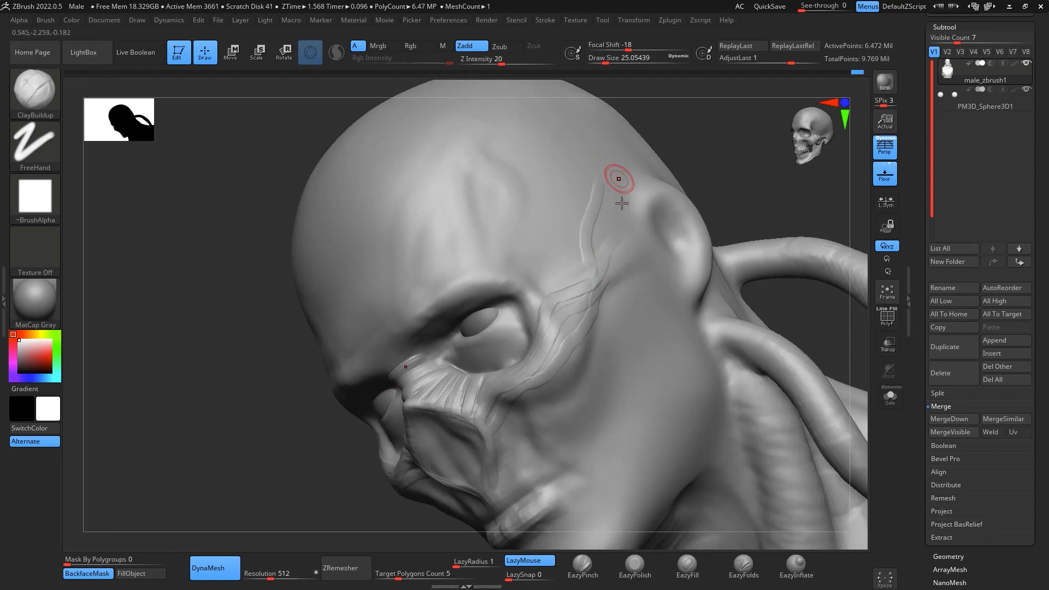
- Build up vertical muscle fibres from the cheekbone down to the mouth beside the nasal cavity
{"action": "left_click_drag", "start_coordinate": [770, 194], "coordinate": [731, 211]}
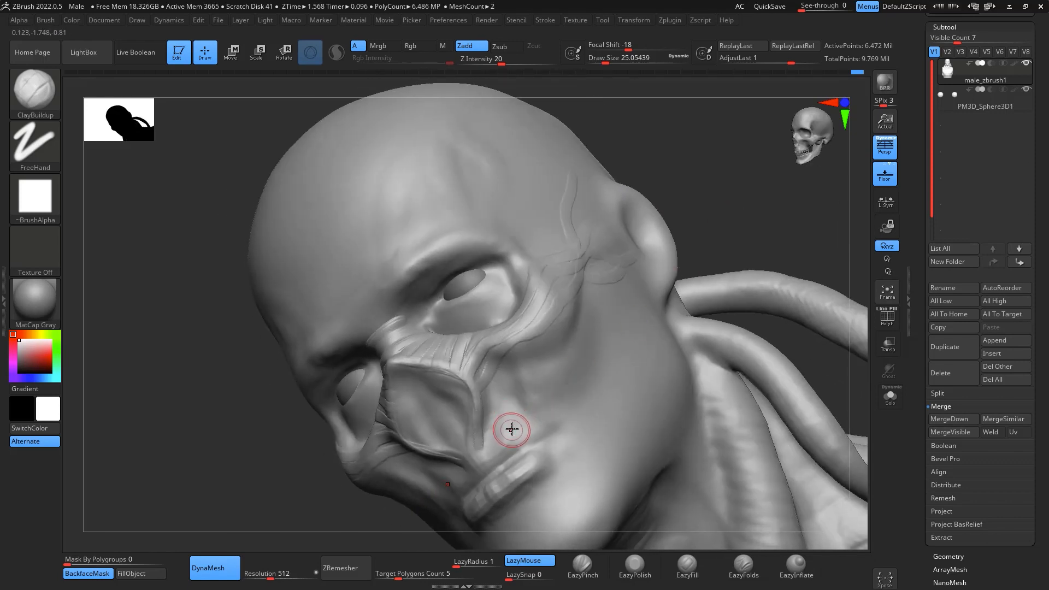
{"action": "mouse_move", "coordinate": [511, 429]}
{"action": "left_mouse_down"}
{"action": "mouse_move", "coordinate": [513, 398]}
{"action": "mouse_move", "coordinate": [500, 433]}
{"action": "mouse_move", "coordinate": [492, 411]}
{"action": "mouse_move", "coordinate": [491, 457]}
{"action": "left_mouse_up"}
{"action": "left_click_drag", "start_coordinate": [498, 406], "coordinate": [502, 452]}
{"action": "mouse_move", "coordinate": [510, 403]}
{"action": "left_mouse_down"}
{"action": "mouse_move", "coordinate": [529, 429]}
{"action": "mouse_move", "coordinate": [520, 391]}
{"action": "mouse_move", "coordinate": [525, 422]}
{"action": "mouse_move", "coordinate": [538, 363]}
{"action": "mouse_move", "coordinate": [566, 317]}
{"action": "mouse_move", "coordinate": [525, 339]}
{"action": "mouse_move", "coordinate": [501, 392]}
{"action": "left_mouse_up"}
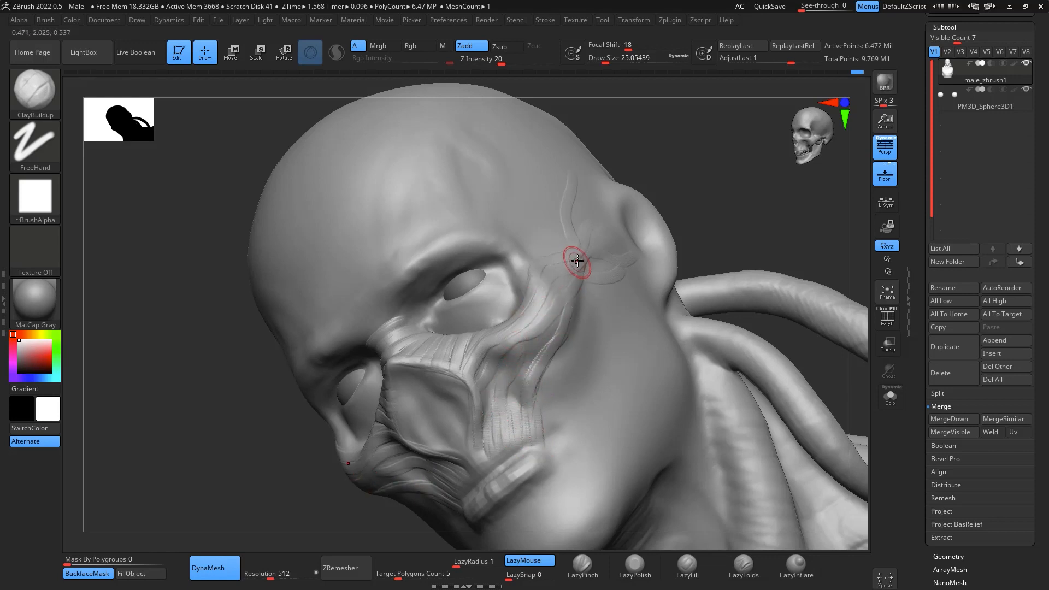
- Sculpt long muscle fibres running diagonally from in front of the ear across the cheek to the mouth corner
{"action": "mouse_move", "coordinate": [578, 261]}
{"action": "left_mouse_down"}
{"action": "mouse_move", "coordinate": [559, 387]}
{"action": "mouse_move", "coordinate": [536, 432]}
{"action": "left_mouse_up"}
{"action": "left_click_drag", "start_coordinate": [575, 329], "coordinate": [568, 346]}
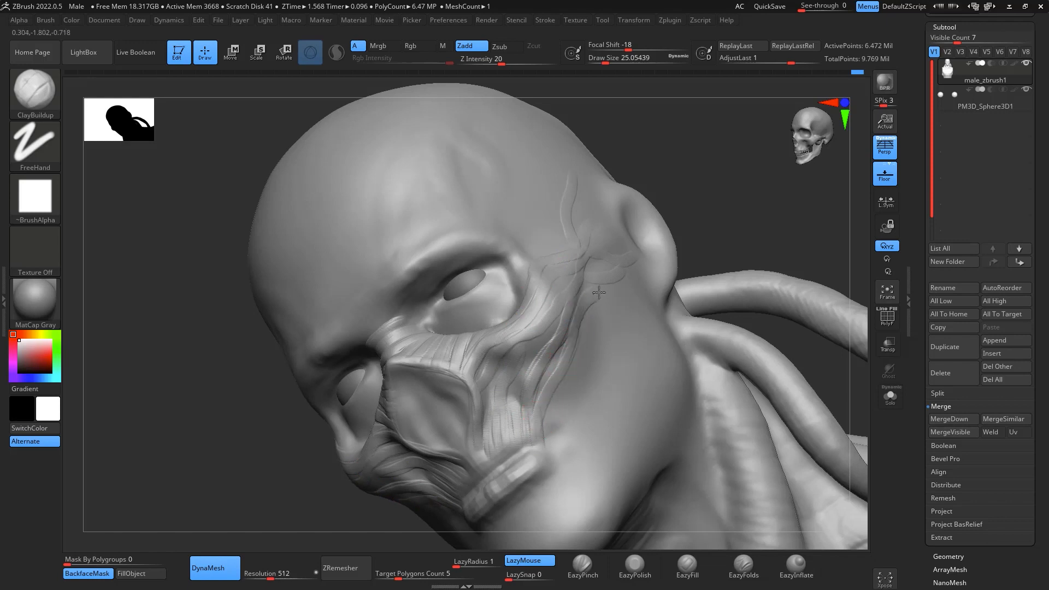
{"action": "left_click_drag", "start_coordinate": [548, 403], "coordinate": [552, 418]}
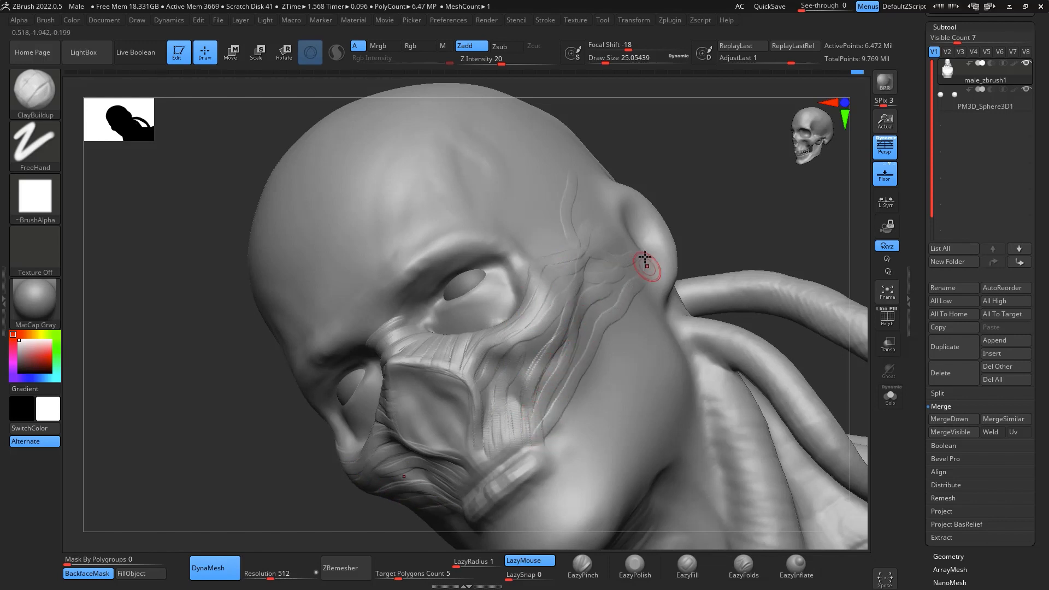
{"action": "mouse_move", "coordinate": [726, 224]}
{"action": "left_mouse_down"}
{"action": "mouse_move", "coordinate": [761, 206]}
{"action": "mouse_move", "coordinate": [700, 232]}
{"action": "left_mouse_up"}
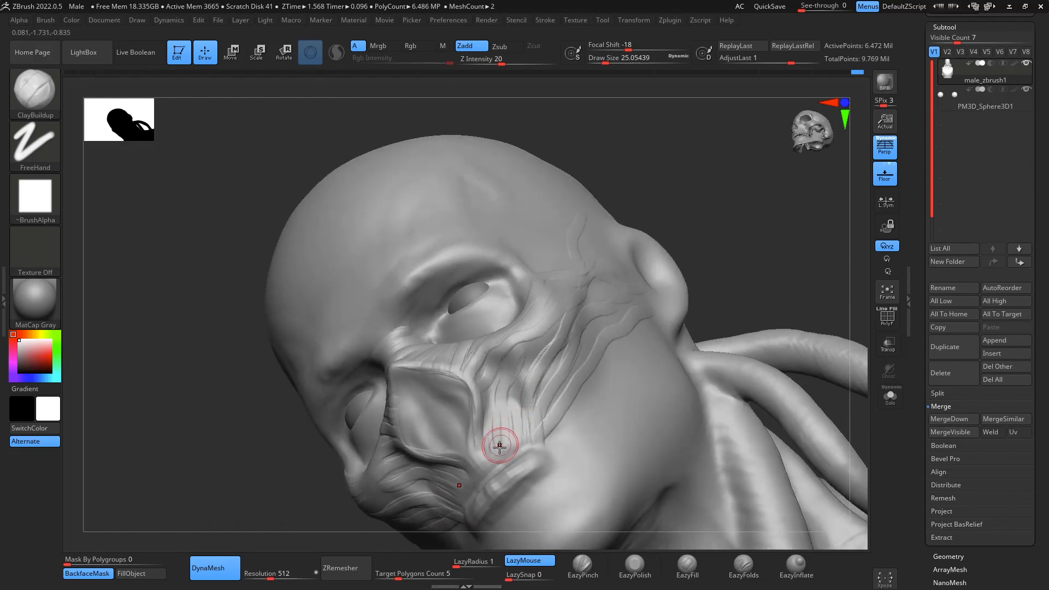
{"action": "mouse_move", "coordinate": [499, 448]}
{"action": "left_mouse_down"}
{"action": "mouse_move", "coordinate": [499, 432]}
{"action": "mouse_move", "coordinate": [521, 440]}
{"action": "mouse_move", "coordinate": [530, 390]}
{"action": "mouse_move", "coordinate": [607, 340]}
{"action": "left_mouse_up"}
- Reshape the chin and lower jaw from the front with the Move brush at draw size about 223
{"action": "mouse_move", "coordinate": [725, 210]}
{"action": "left_mouse_down"}
{"action": "mouse_move", "coordinate": [780, 206]}
{"action": "mouse_move", "coordinate": [761, 223]}
{"action": "mouse_move", "coordinate": [785, 385]}
{"action": "left_mouse_up"}
{"action": "left_click_drag", "start_coordinate": [786, 307], "coordinate": [809, 311], "text": "alt"}
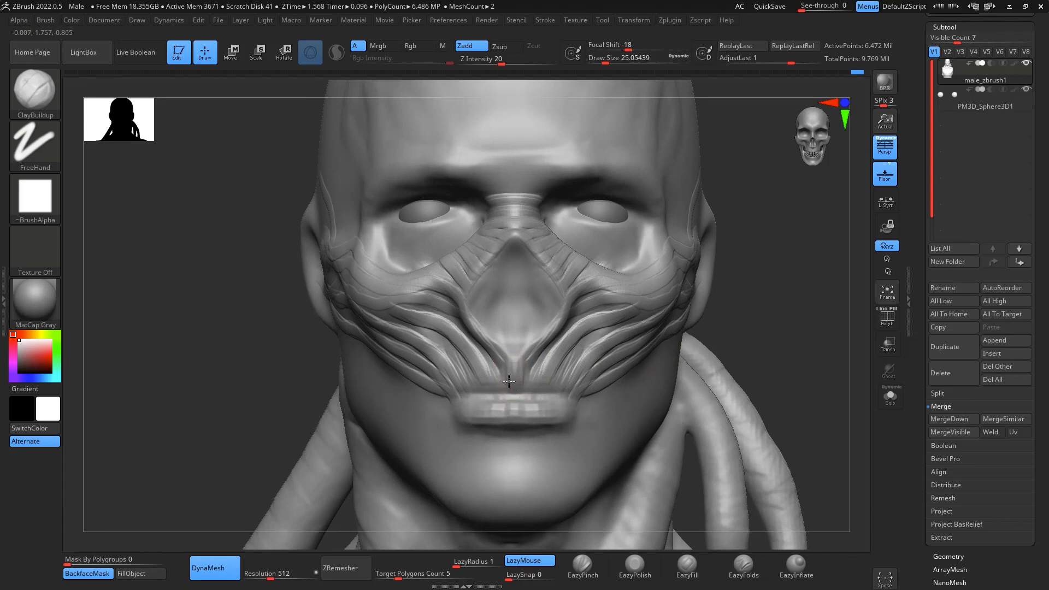
{"action": "key", "text": "b"}
{"action": "key", "text": "m"}
{"action": "key", "text": "v"}
{"action": "key", "text": "space"}
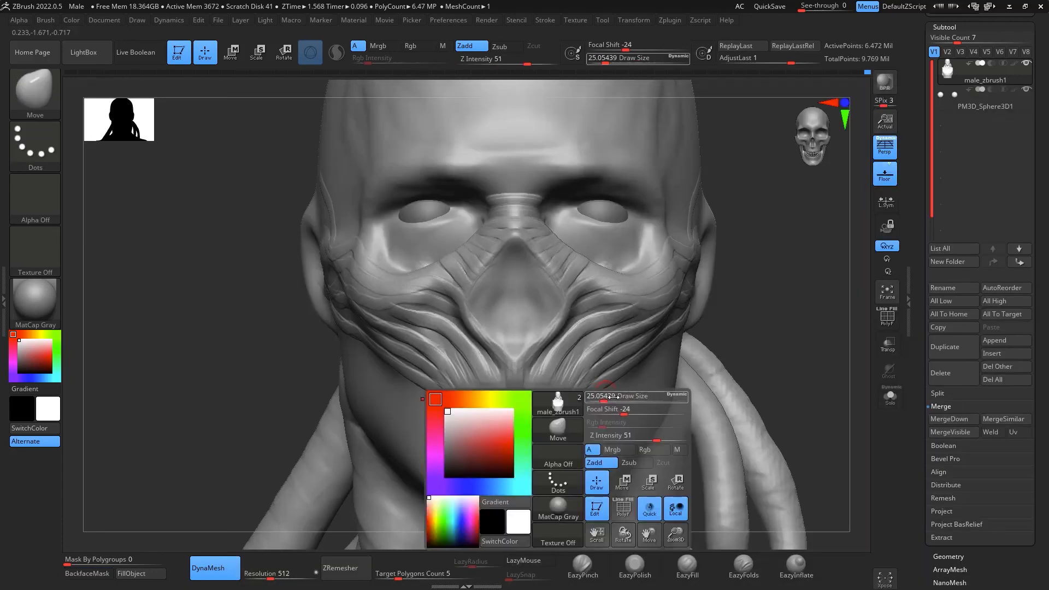
{"action": "left_click_drag", "start_coordinate": [605, 399], "coordinate": [635, 400]}
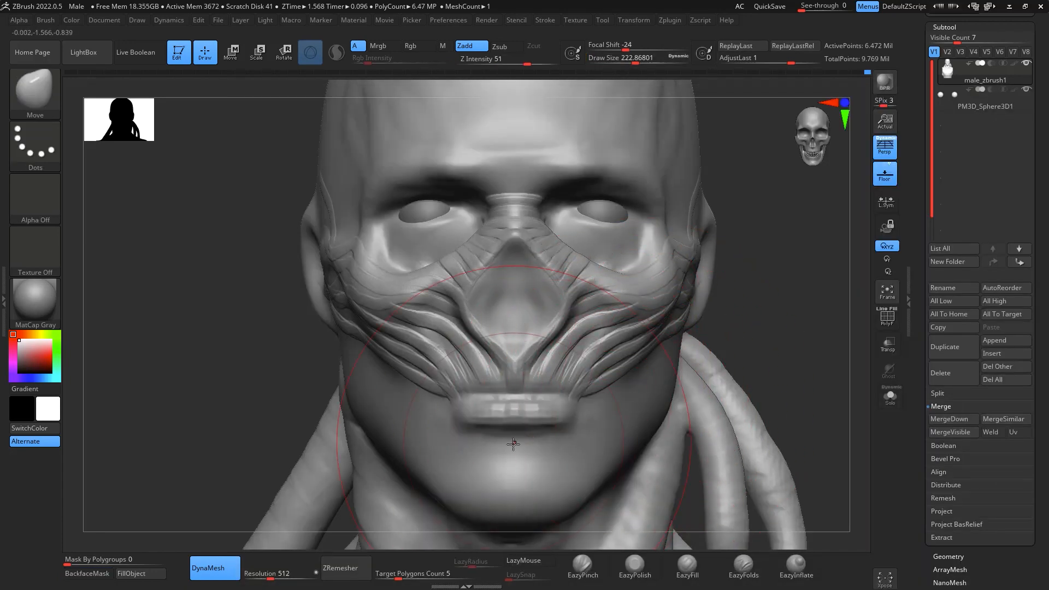
{"action": "left_click_drag", "start_coordinate": [517, 465], "coordinate": [518, 474]}
- Reshape the protruding mouth ridge with the Move brush at draw size about 108 and check the jaw profile
{"action": "key", "text": "space"}
{"action": "mouse_move", "coordinate": [525, 380]}
{"action": "left_mouse_down"}
{"action": "mouse_move", "coordinate": [512, 377]}
{"action": "mouse_move", "coordinate": [516, 354]}
{"action": "left_mouse_up"}
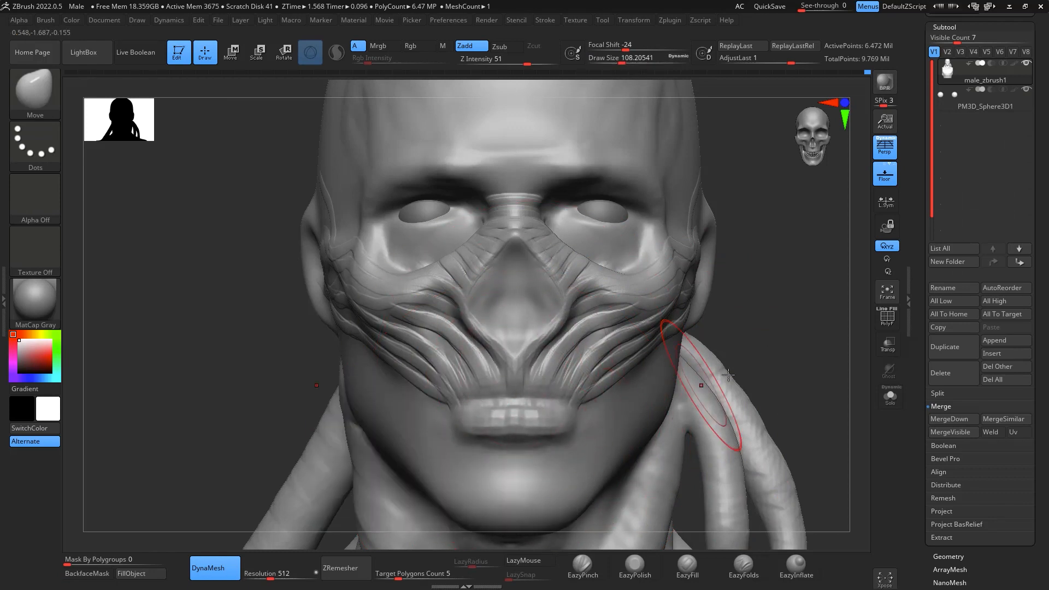
{"action": "left_click_drag", "start_coordinate": [738, 363], "coordinate": [833, 355]}
{"action": "left_click_drag", "start_coordinate": [491, 411], "coordinate": [501, 398]}
{"action": "left_click_drag", "start_coordinate": [849, 379], "coordinate": [750, 376]}
{"action": "left_click_drag", "start_coordinate": [860, 369], "coordinate": [782, 376]}
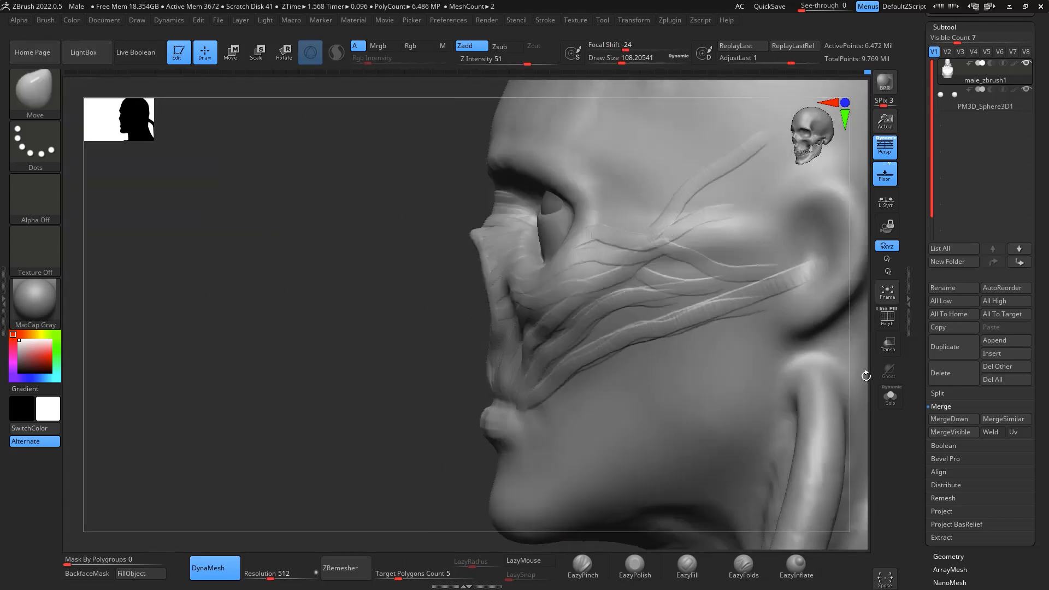
{"action": "left_click_drag", "start_coordinate": [328, 309], "coordinate": [246, 189], "text": "alt"}
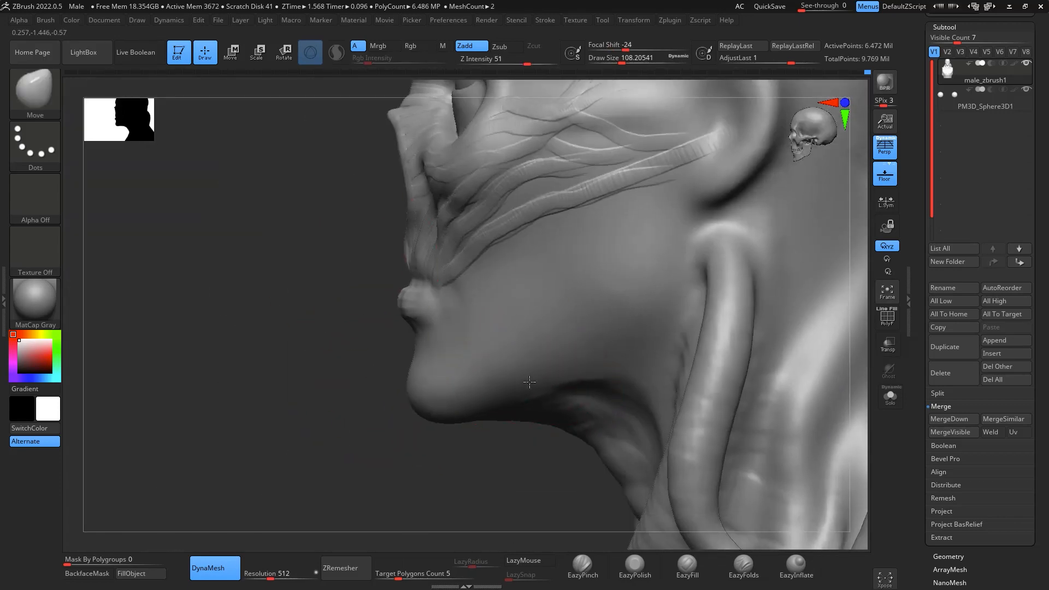
{"action": "left_click_drag", "start_coordinate": [481, 481], "coordinate": [673, 448]}
{"action": "mouse_move", "coordinate": [829, 352]}
{"action": "left_mouse_down", "text": "shift"}
{"action": "mouse_move", "coordinate": [818, 370]}
{"action": "mouse_move", "coordinate": [787, 295]}
{"action": "mouse_move", "coordinate": [772, 312]}
{"action": "mouse_move", "coordinate": [824, 345]}
{"action": "mouse_move", "coordinate": [809, 399]}
{"action": "left_mouse_up", "text": "shift"}
- Carve narrow gaps between the cheek fibres beside the nasal cavity with ClayBuildup at draw size about 9
{"action": "key", "text": "b"}
{"action": "key", "text": "c"}
{"action": "key", "text": "b"}
{"action": "key", "text": "space"}
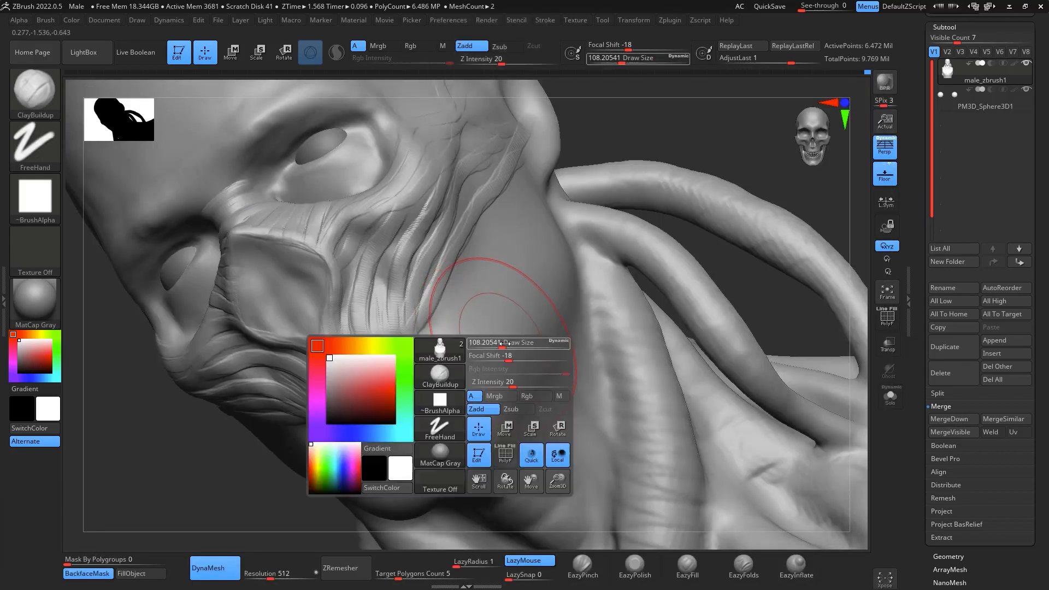
{"action": "left_click_drag", "start_coordinate": [503, 343], "coordinate": [483, 342]}
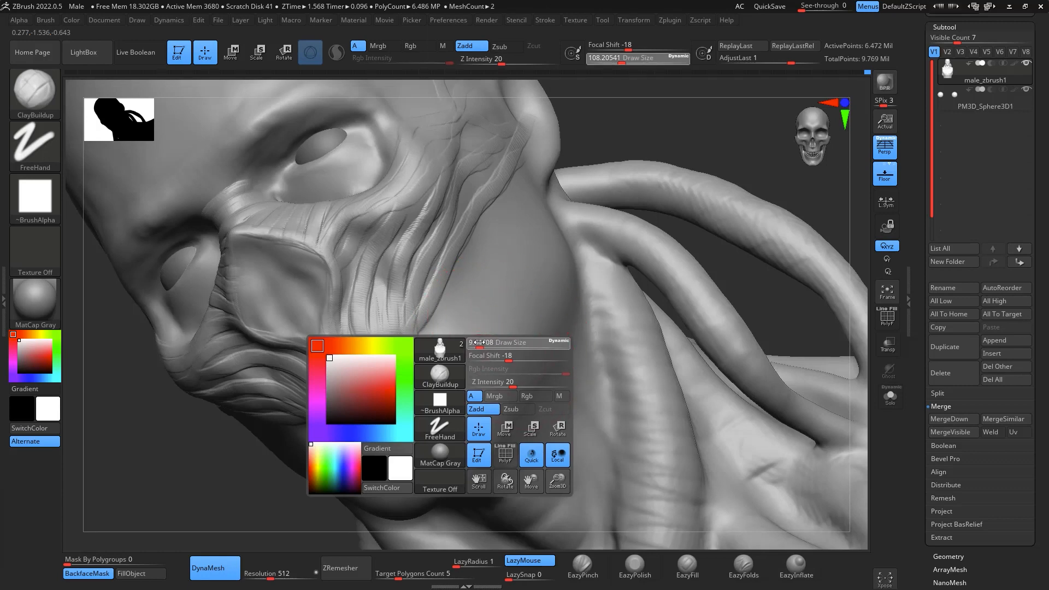
{"action": "left_click_drag", "start_coordinate": [750, 193], "coordinate": [382, 305]}
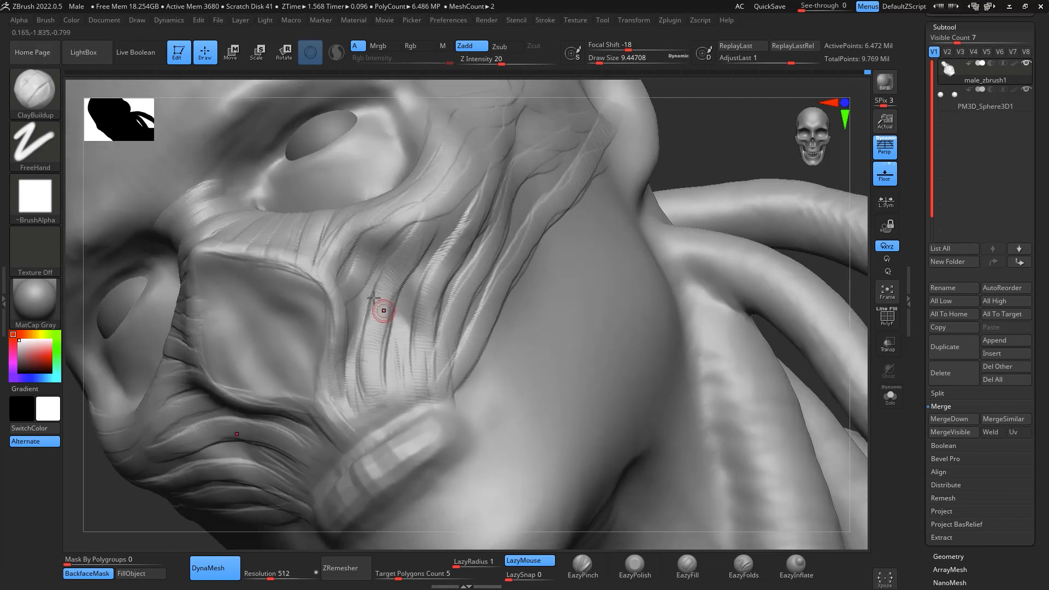
{"action": "key", "text": "ctrl"}
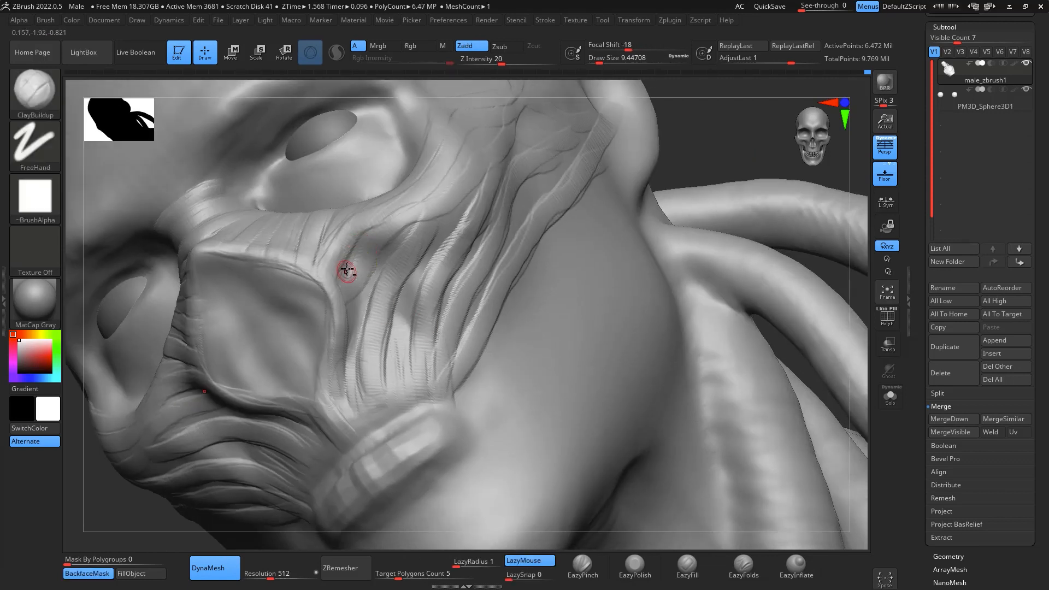
{"action": "left_click_drag", "start_coordinate": [375, 271], "coordinate": [348, 348]}
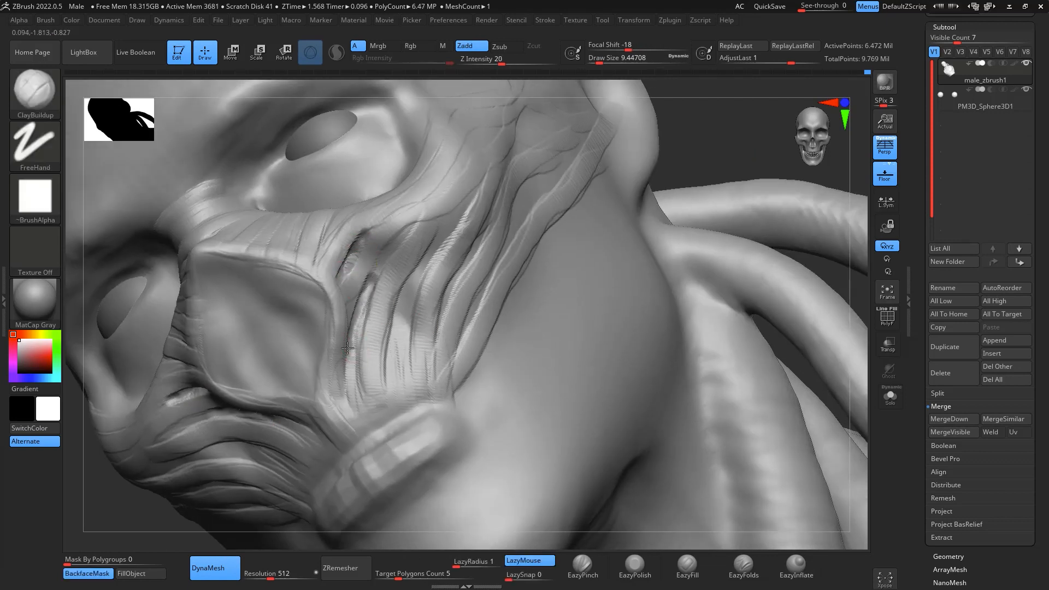
{"action": "mouse_move", "coordinate": [360, 301]}
{"action": "left_mouse_down"}
{"action": "mouse_move", "coordinate": [353, 357]}
{"action": "mouse_move", "coordinate": [410, 298]}
{"action": "mouse_move", "coordinate": [406, 320]}
{"action": "mouse_move", "coordinate": [432, 260]}
{"action": "mouse_move", "coordinate": [415, 285]}
{"action": "mouse_move", "coordinate": [370, 292]}
{"action": "left_mouse_up"}
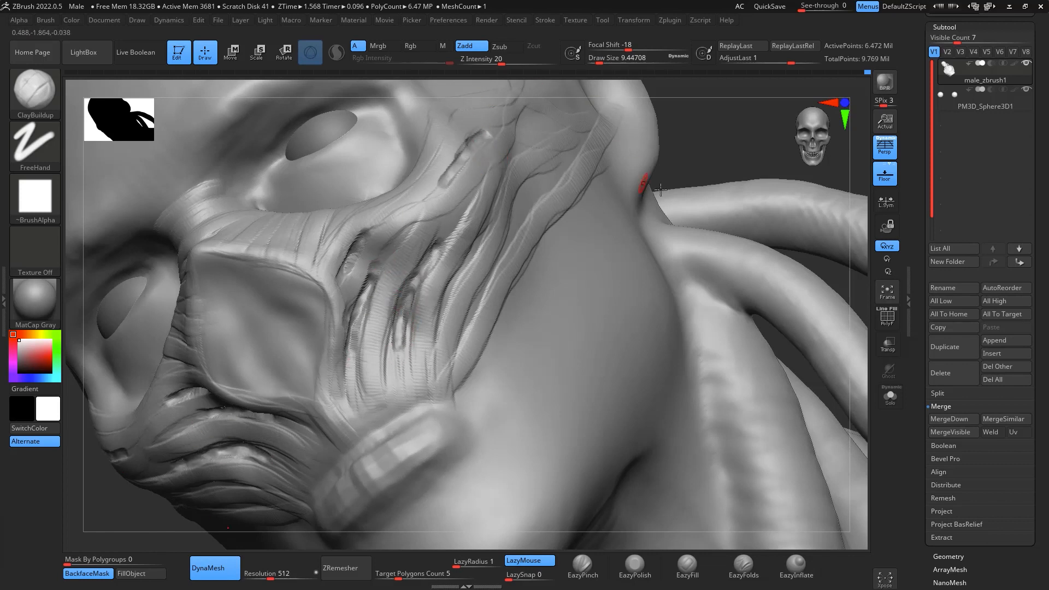
- Gouge further slits between the fibres below the outer eye socket and along the outer cheek
{"action": "mouse_move", "coordinate": [723, 175]}
{"action": "left_mouse_down"}
{"action": "mouse_move", "coordinate": [731, 188]}
{"action": "mouse_move", "coordinate": [462, 211]}
{"action": "left_mouse_up"}
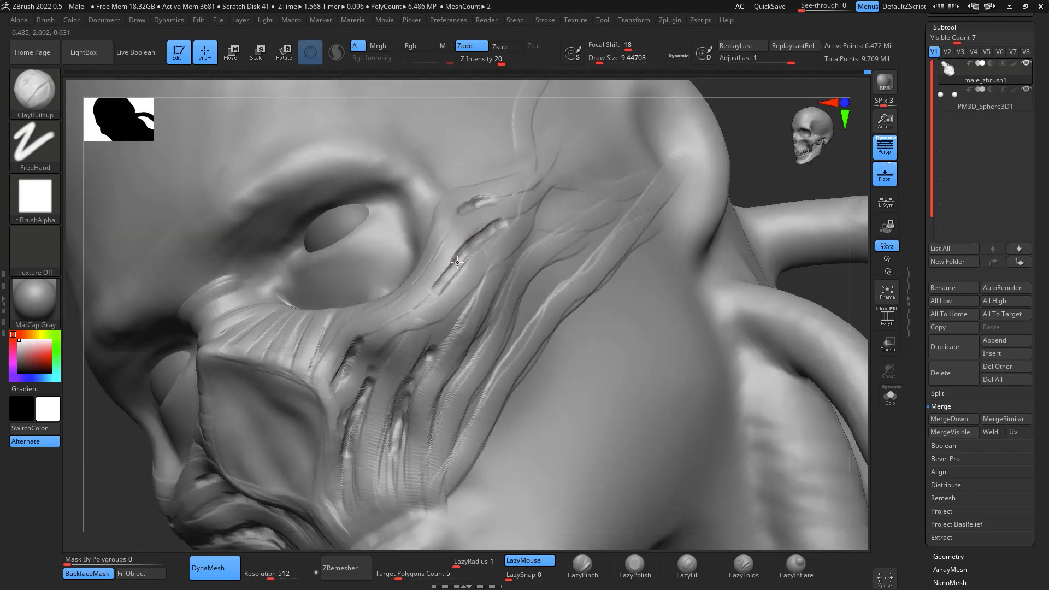
{"action": "left_click_drag", "start_coordinate": [458, 262], "coordinate": [455, 267], "text": "alt"}
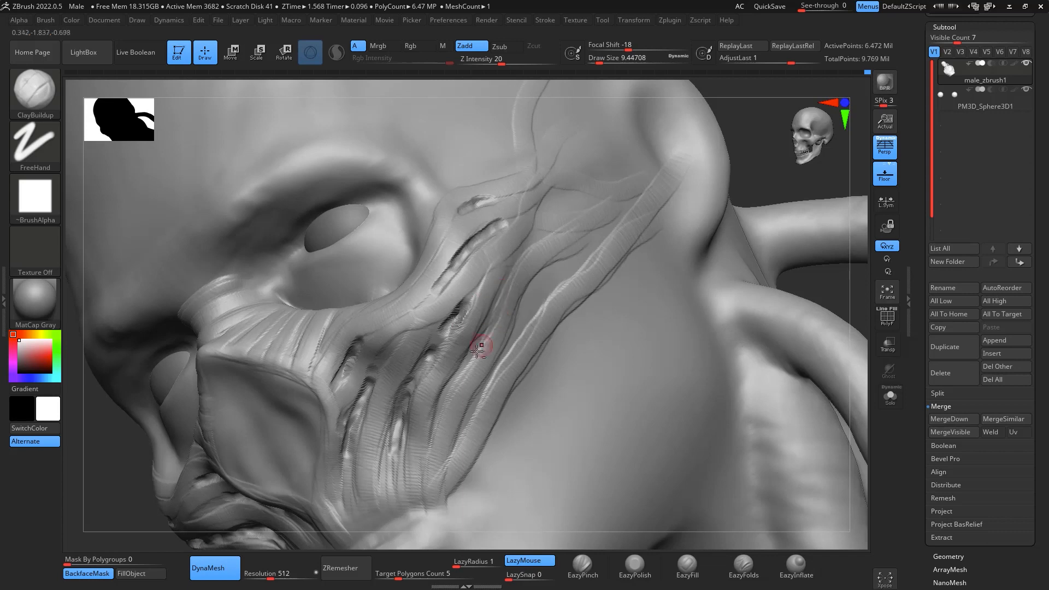
{"action": "left_click_drag", "start_coordinate": [483, 345], "coordinate": [463, 375], "text": "alt"}
- Carve a deep hollow between the fibres in front of the ear with ClayBuildup at draw size about 31
{"action": "key", "text": "space"}
{"action": "mouse_move", "coordinate": [561, 210]}
{"action": "left_mouse_down"}
{"action": "mouse_move", "coordinate": [578, 210]}
{"action": "mouse_move", "coordinate": [569, 204]}
{"action": "left_mouse_up"}
{"action": "left_click_drag", "start_coordinate": [806, 186], "coordinate": [826, 325]}
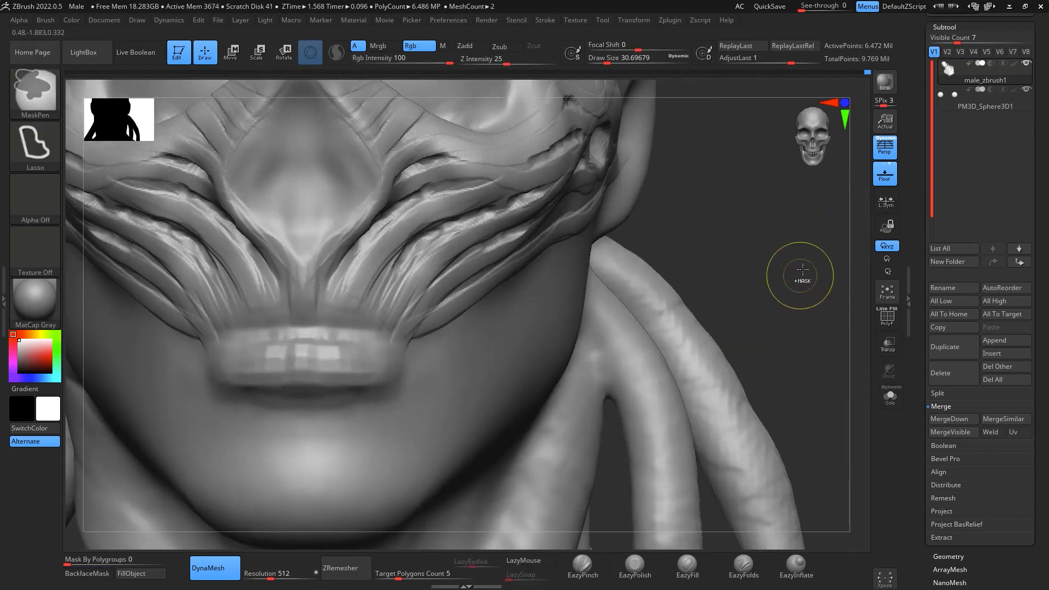
{"action": "left_click_drag", "start_coordinate": [800, 275], "coordinate": [834, 268], "text": "ctrl"}
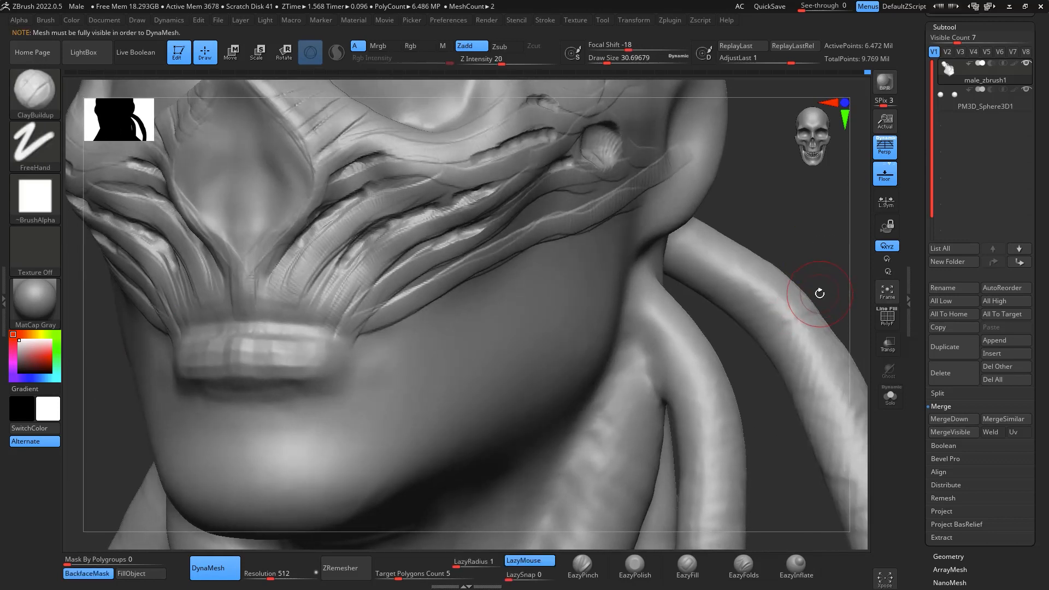
- Smooth the carved cheek fibres and the gaps between them, and turn off DynaMesh
{"action": "key", "text": "shift"}
{"action": "left_click_drag", "start_coordinate": [340, 162], "coordinate": [284, 262], "text": "shift"}
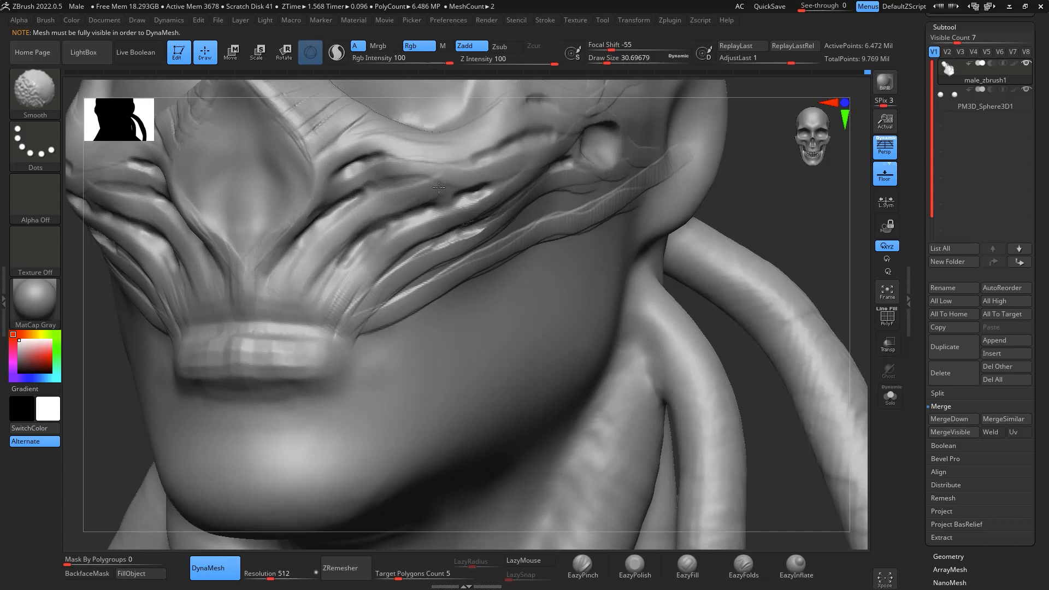
{"action": "mouse_move", "coordinate": [819, 262]}
{"action": "left_mouse_down", "text": "shift"}
{"action": "mouse_move", "coordinate": [836, 222]}
{"action": "mouse_move", "coordinate": [821, 296]}
{"action": "mouse_move", "coordinate": [845, 372]}
{"action": "mouse_move", "coordinate": [808, 357]}
{"action": "left_mouse_up", "text": "shift"}
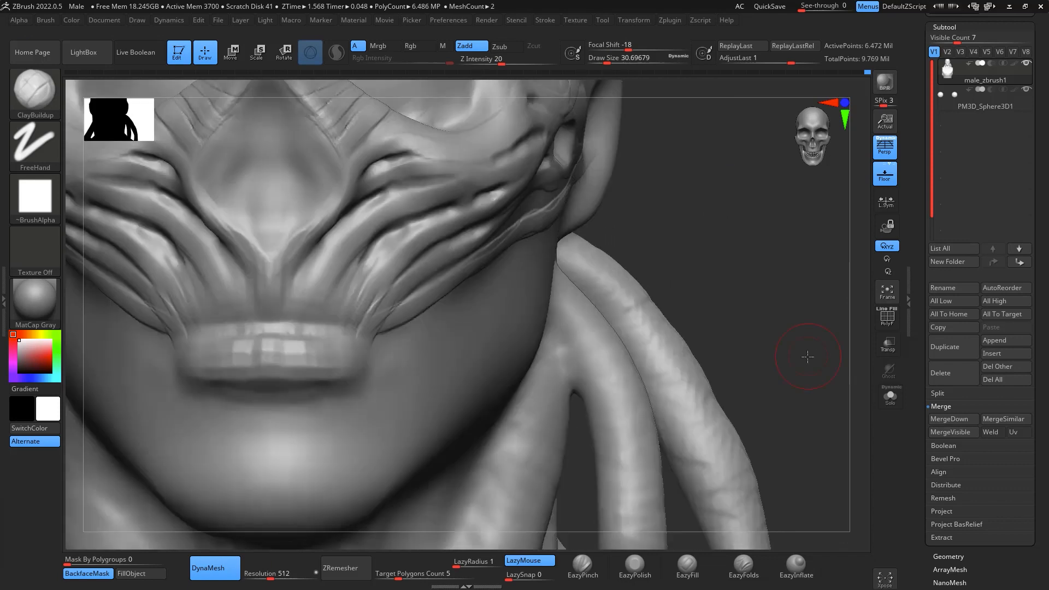
{"action": "left_click", "coordinate": [215, 568]}
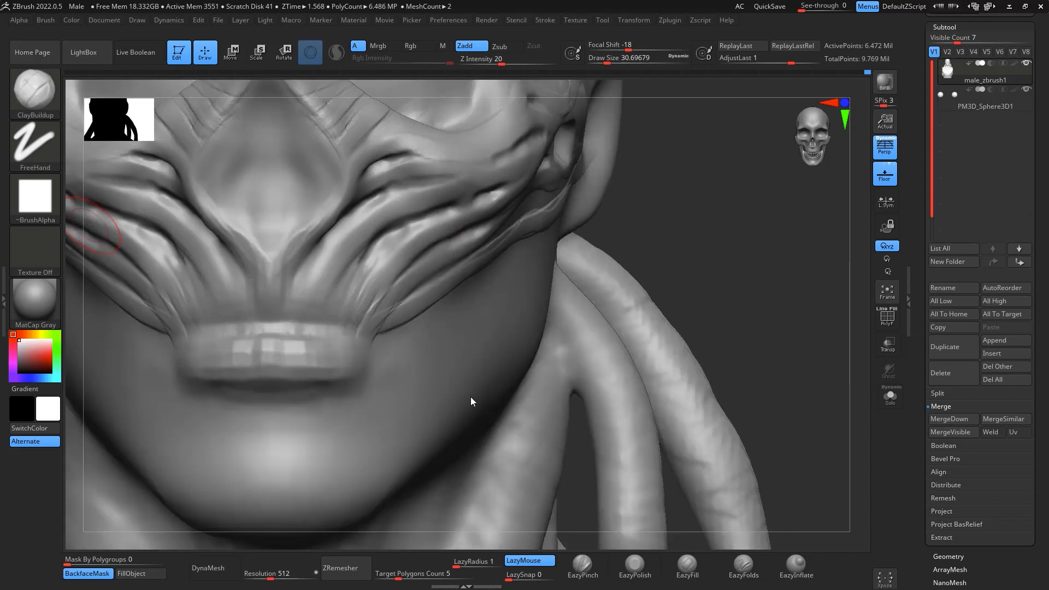
- Add finer raised fibres over the cheek muscles down to the mouth ridge with ClayBuildup at draw size about 18
{"action": "mouse_move", "coordinate": [782, 282]}
{"action": "left_mouse_down"}
{"action": "mouse_move", "coordinate": [809, 290]}
{"action": "mouse_move", "coordinate": [792, 297]}
{"action": "mouse_move", "coordinate": [783, 275]}
{"action": "mouse_move", "coordinate": [686, 276]}
{"action": "left_mouse_up"}
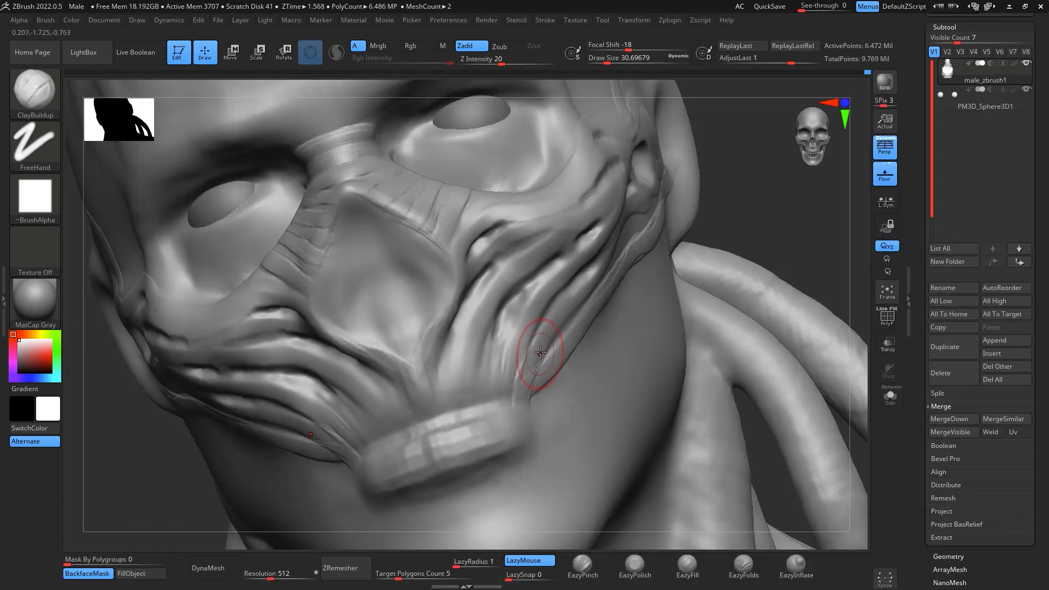
{"action": "key", "text": "space"}
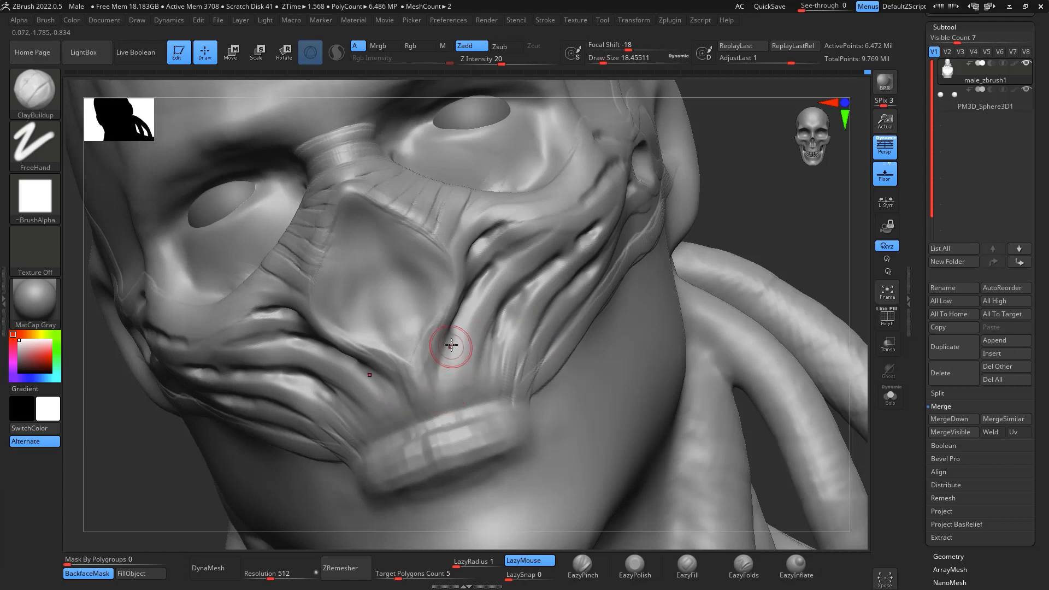
{"action": "left_click_drag", "start_coordinate": [443, 403], "coordinate": [441, 408]}
{"action": "left_click_drag", "start_coordinate": [463, 319], "coordinate": [462, 404]}
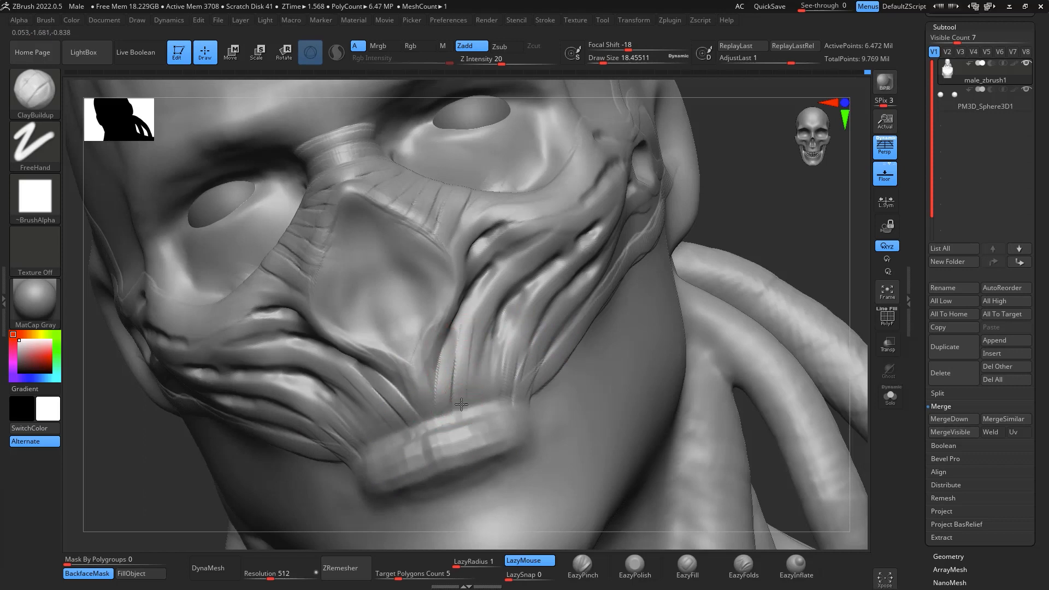
{"action": "mouse_move", "coordinate": [484, 298]}
{"action": "left_mouse_down"}
{"action": "mouse_move", "coordinate": [469, 402]}
{"action": "mouse_move", "coordinate": [485, 407]}
{"action": "left_mouse_up"}
{"action": "mouse_move", "coordinate": [516, 302]}
{"action": "left_mouse_down"}
{"action": "mouse_move", "coordinate": [494, 384]}
{"action": "mouse_move", "coordinate": [518, 351]}
{"action": "mouse_move", "coordinate": [513, 379]}
{"action": "left_mouse_up"}
{"action": "mouse_move", "coordinate": [529, 317]}
{"action": "left_mouse_down"}
{"action": "mouse_move", "coordinate": [590, 245]}
{"action": "mouse_move", "coordinate": [470, 288]}
{"action": "left_mouse_up"}
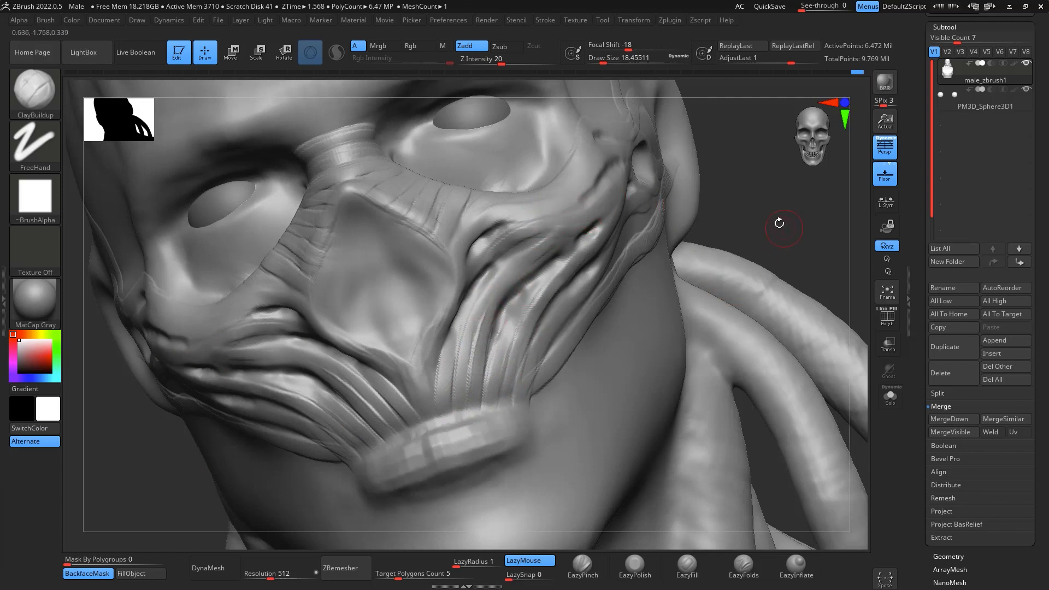
{"action": "left_click_drag", "start_coordinate": [780, 223], "coordinate": [803, 273]}
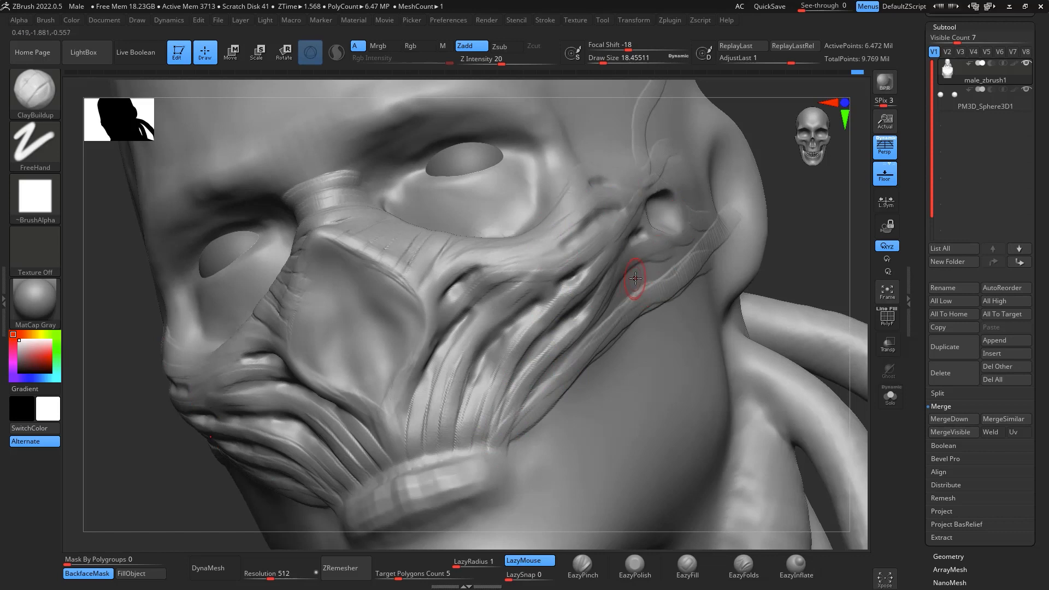
- Smooth the raised muscle fibres along the outer cheek between the ear hollow and the mouth ridge
{"action": "key", "text": "shift"}
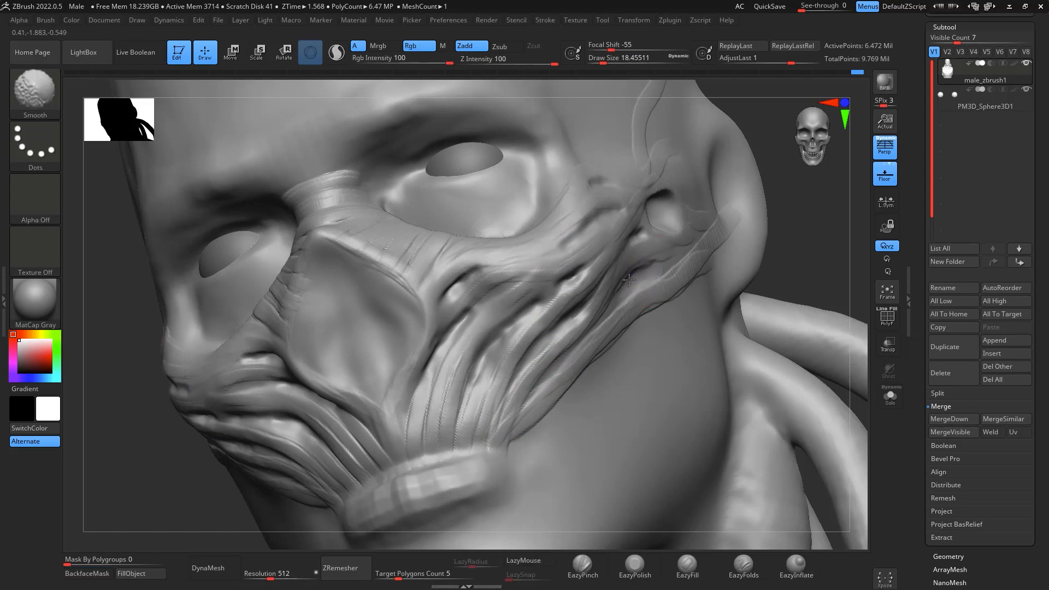
{"action": "mouse_move", "coordinate": [594, 338]}
{"action": "left_mouse_down"}
{"action": "mouse_move", "coordinate": [656, 304]}
{"action": "mouse_move", "coordinate": [703, 241]}
{"action": "mouse_move", "coordinate": [529, 417]}
{"action": "left_mouse_up"}
{"action": "key", "text": "shift"}
{"action": "mouse_move", "coordinate": [801, 192]}
{"action": "left_mouse_down", "text": "shift"}
{"action": "mouse_move", "coordinate": [827, 377]}
{"action": "mouse_move", "coordinate": [823, 295]}
{"action": "mouse_move", "coordinate": [805, 327]}
{"action": "mouse_move", "coordinate": [816, 363]}
{"action": "left_mouse_up", "text": "shift"}
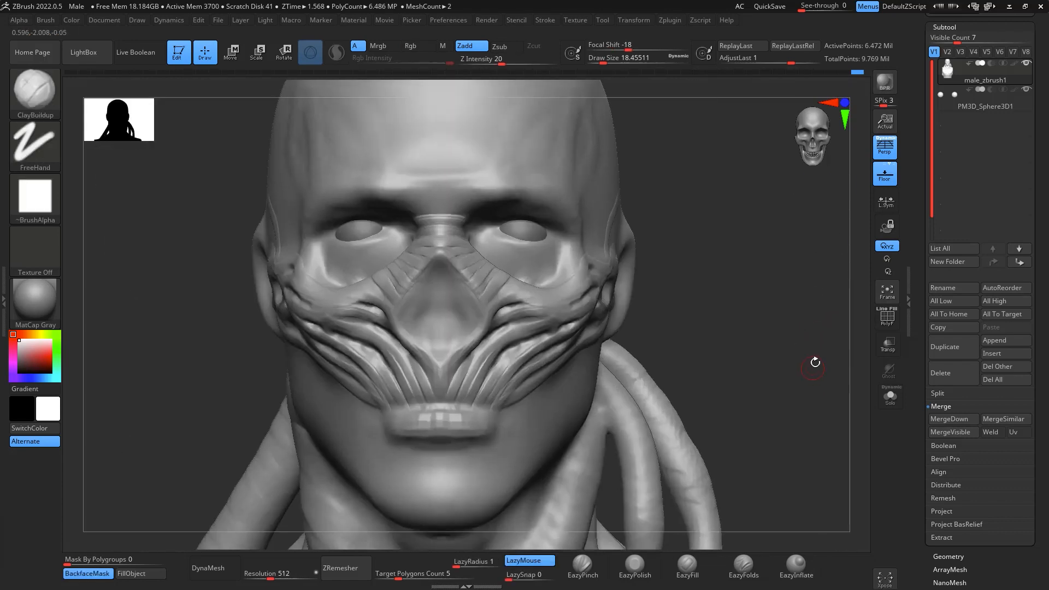
- Sculpt short fibres at the outer corner of the eye socket with ClayBuildup and soften them toward the temple
{"action": "left_click_drag", "start_coordinate": [768, 290], "coordinate": [794, 226]}
{"action": "left_click_drag", "start_coordinate": [703, 128], "coordinate": [806, 202], "text": "alt"}
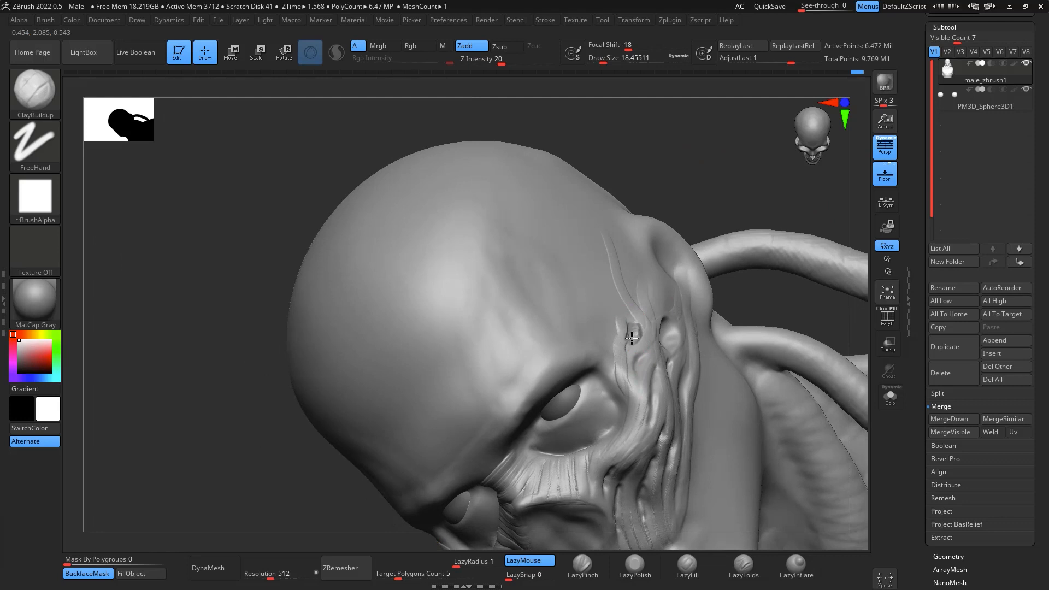
{"action": "key", "text": "shift"}
{"action": "left_click_drag", "start_coordinate": [622, 353], "coordinate": [629, 365]}
{"action": "left_click_drag", "start_coordinate": [759, 188], "coordinate": [771, 239]}
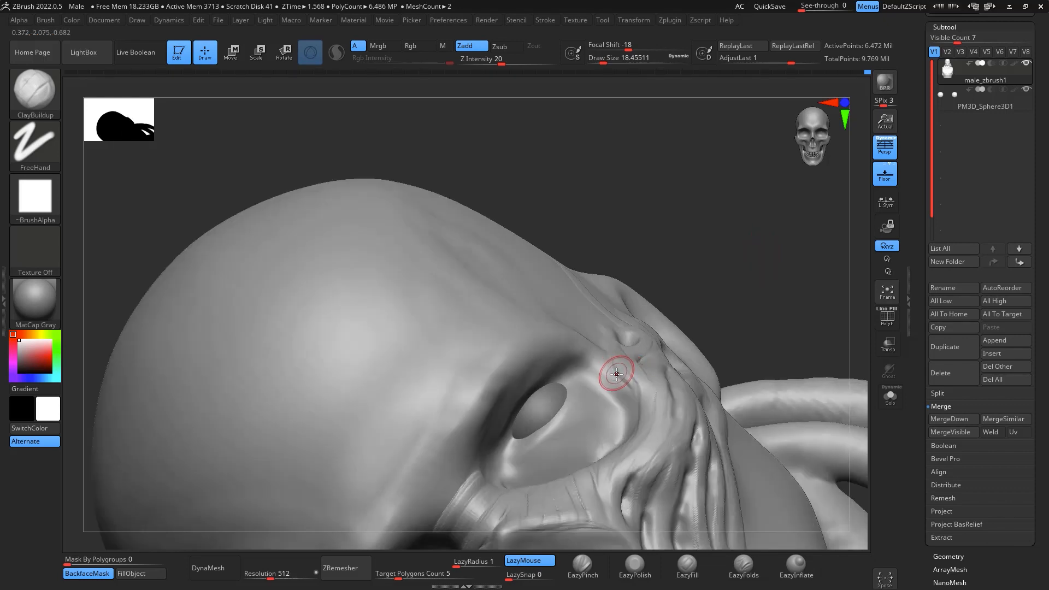
{"action": "mouse_move", "coordinate": [614, 382]}
{"action": "left_mouse_down"}
{"action": "mouse_move", "coordinate": [621, 358]}
{"action": "mouse_move", "coordinate": [611, 364]}
{"action": "left_mouse_up"}
- Sculpt a row of short raised fibres along the brow ridge above the eyes with ClayBuildup at draw size about 17
{"action": "mouse_move", "coordinate": [733, 202]}
{"action": "left_mouse_down"}
{"action": "mouse_move", "coordinate": [507, 368]}
{"action": "mouse_move", "coordinate": [470, 363]}
{"action": "left_mouse_up"}
{"action": "key", "text": "space"}
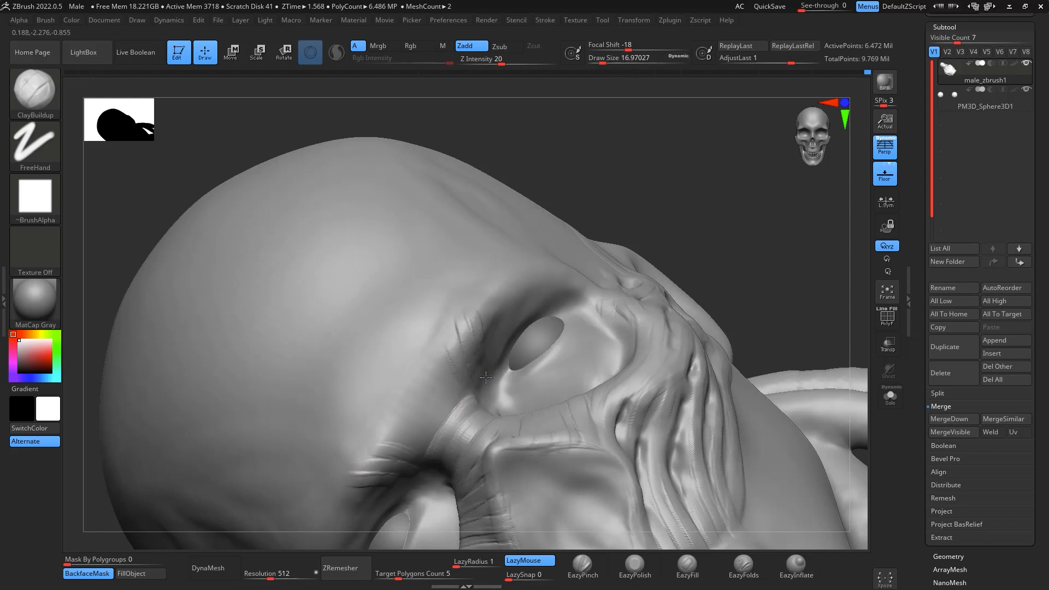
{"action": "left_click_drag", "start_coordinate": [487, 302], "coordinate": [488, 364]}
{"action": "mouse_move", "coordinate": [500, 284]}
{"action": "left_mouse_down"}
{"action": "mouse_move", "coordinate": [499, 336]}
{"action": "mouse_move", "coordinate": [510, 328]}
{"action": "left_mouse_up"}
{"action": "left_click_drag", "start_coordinate": [527, 263], "coordinate": [529, 320]}
{"action": "left_click_drag", "start_coordinate": [542, 262], "coordinate": [545, 300]}
{"action": "left_click_drag", "start_coordinate": [590, 257], "coordinate": [594, 285]}
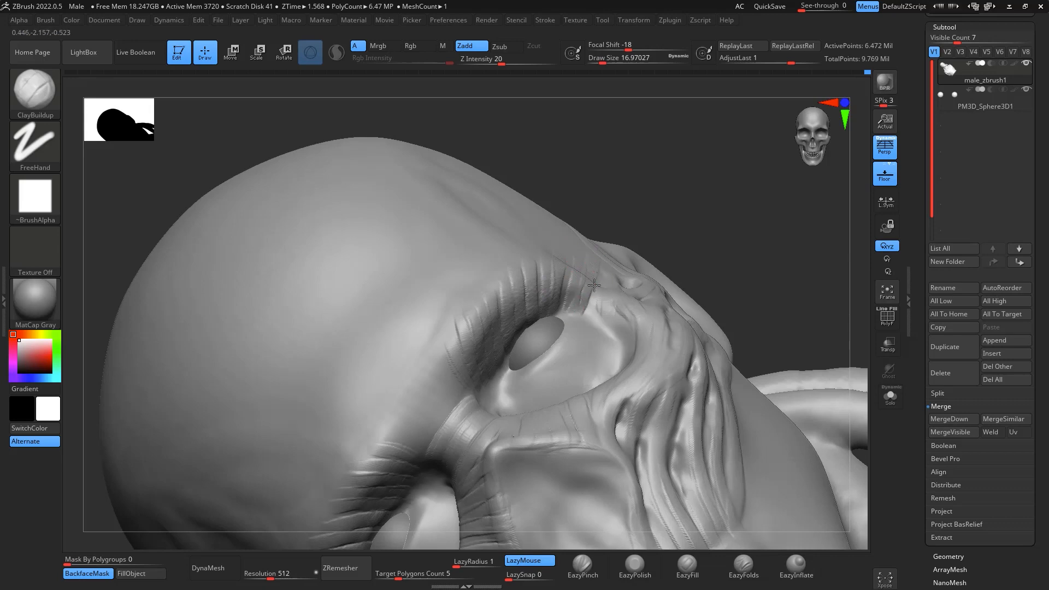
{"action": "left_click_drag", "start_coordinate": [797, 216], "coordinate": [817, 319], "text": "shift"}
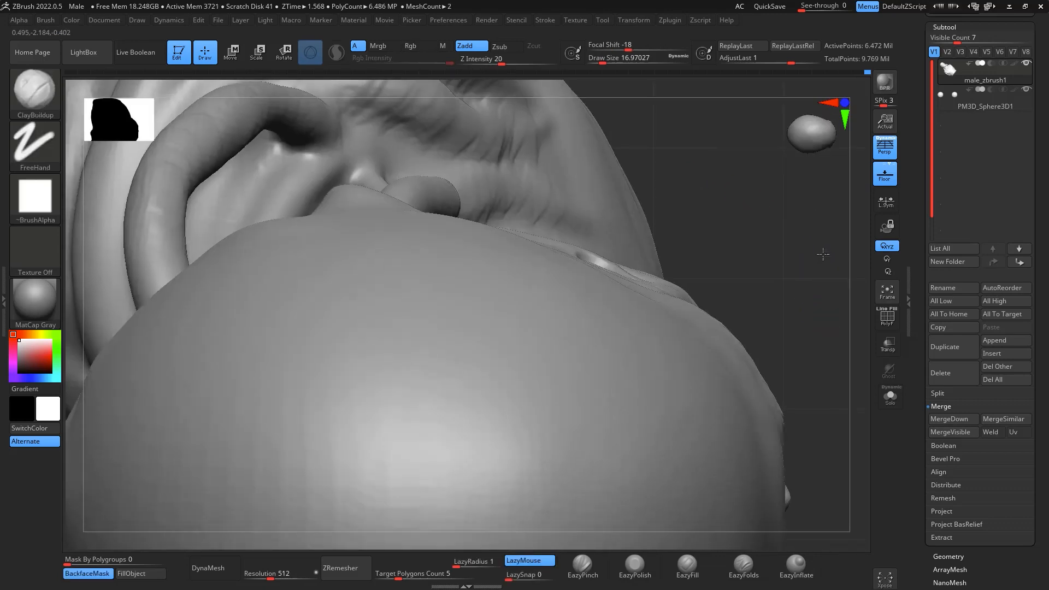
{"action": "left_click_drag", "start_coordinate": [822, 253], "coordinate": [877, 283], "text": "alt"}
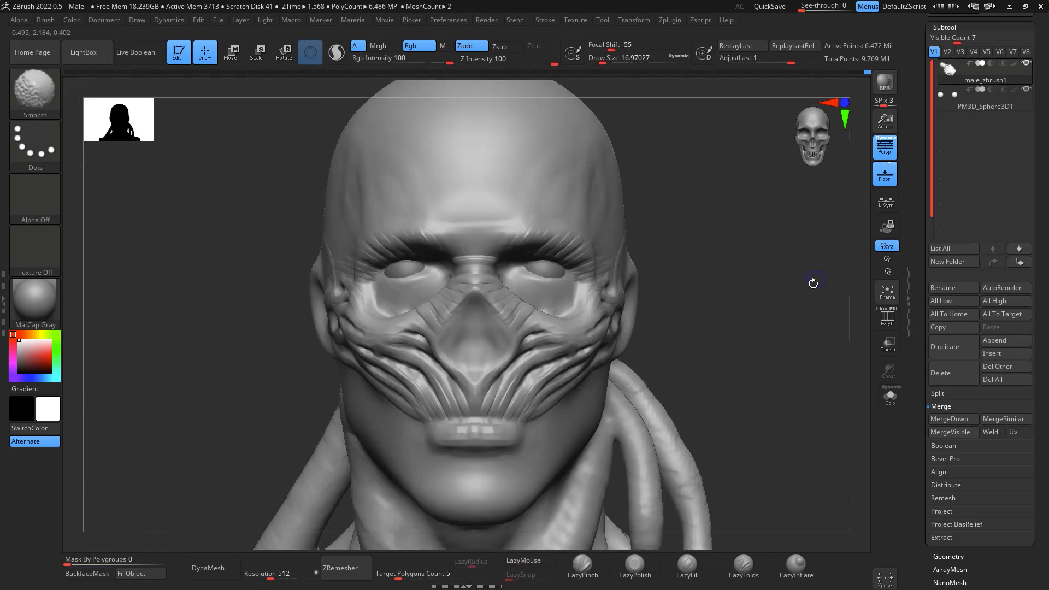
- Add fine upward-fanning fibres between the brows and onto the lower forehead above the nose bridge
{"action": "left_click_drag", "start_coordinate": [798, 296], "coordinate": [798, 299], "text": "shift"}
{"action": "left_click_drag", "start_coordinate": [797, 261], "coordinate": [797, 235], "text": "alt"}
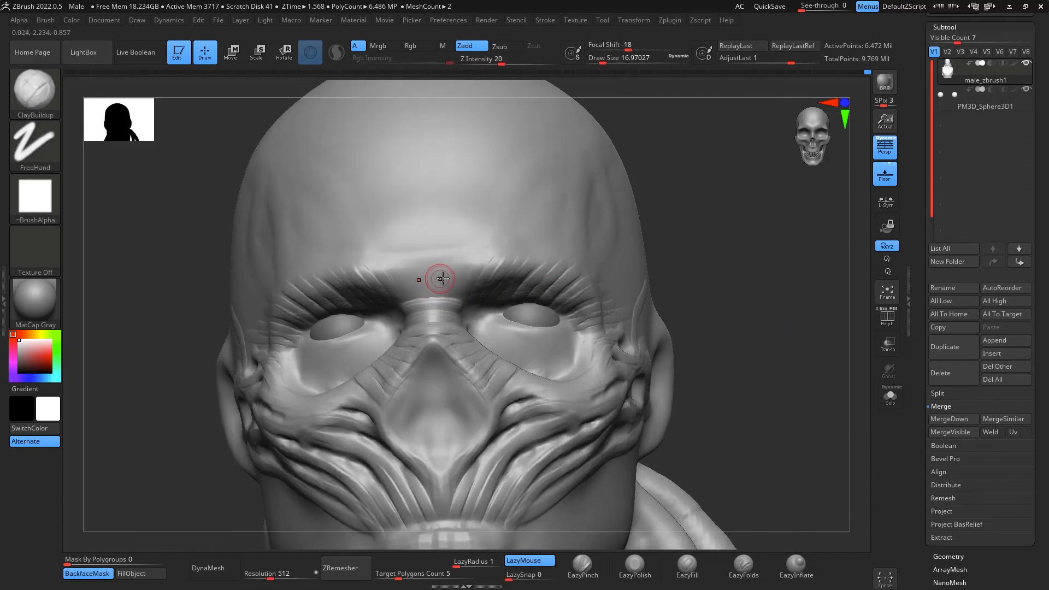
{"action": "left_click_drag", "start_coordinate": [453, 285], "coordinate": [458, 297]}
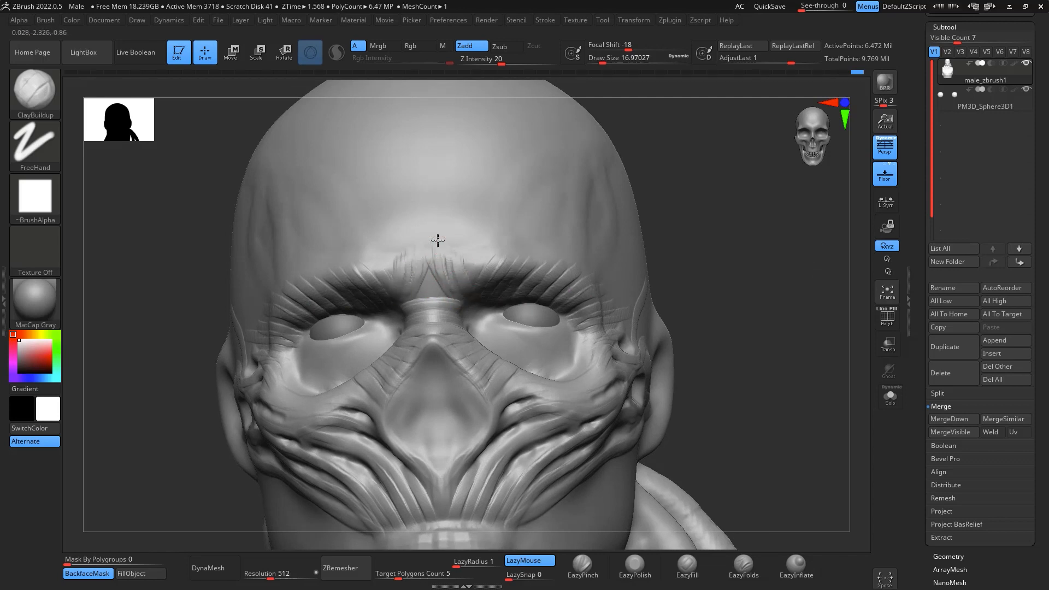
{"action": "left_click_drag", "start_coordinate": [450, 289], "coordinate": [453, 272]}
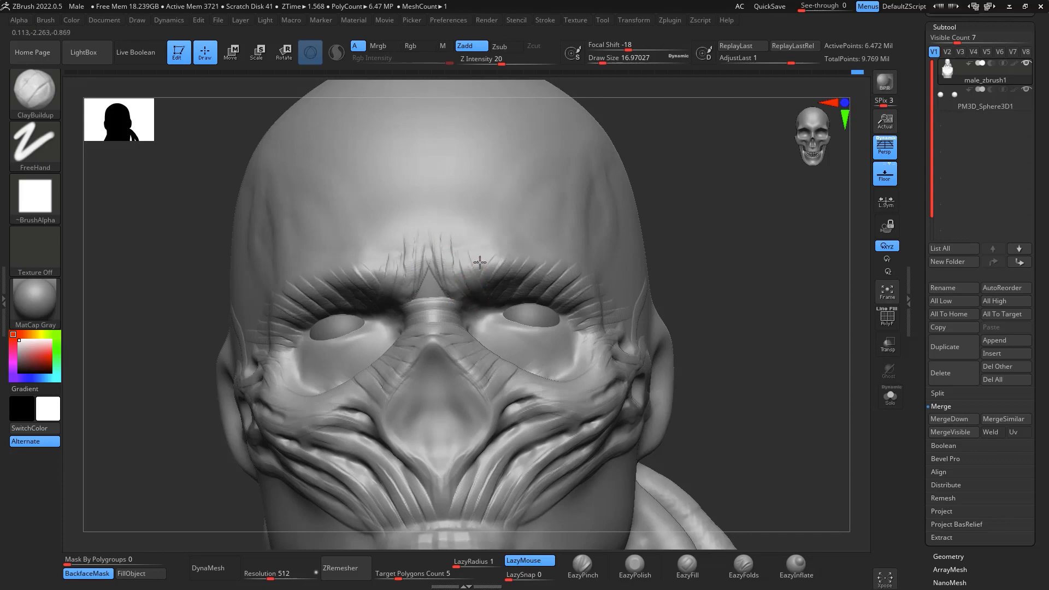
{"action": "mouse_move", "coordinate": [759, 311]}
{"action": "left_mouse_down"}
{"action": "mouse_move", "coordinate": [792, 286]}
{"action": "mouse_move", "coordinate": [822, 284]}
{"action": "mouse_move", "coordinate": [790, 339]}
{"action": "mouse_move", "coordinate": [607, 241]}
{"action": "left_mouse_up"}
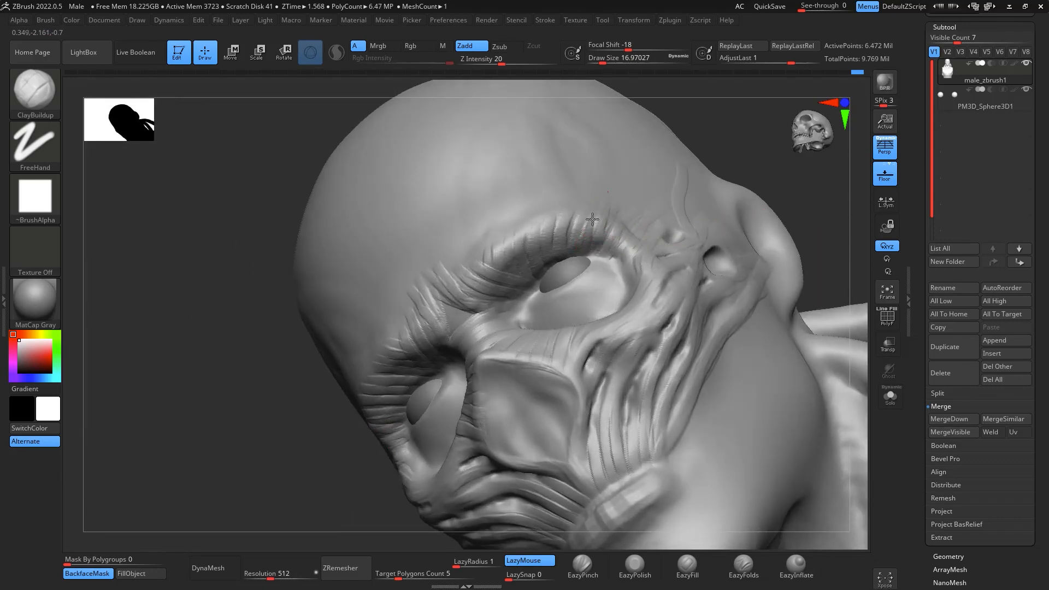
{"action": "left_click_drag", "start_coordinate": [745, 113], "coordinate": [832, 323]}
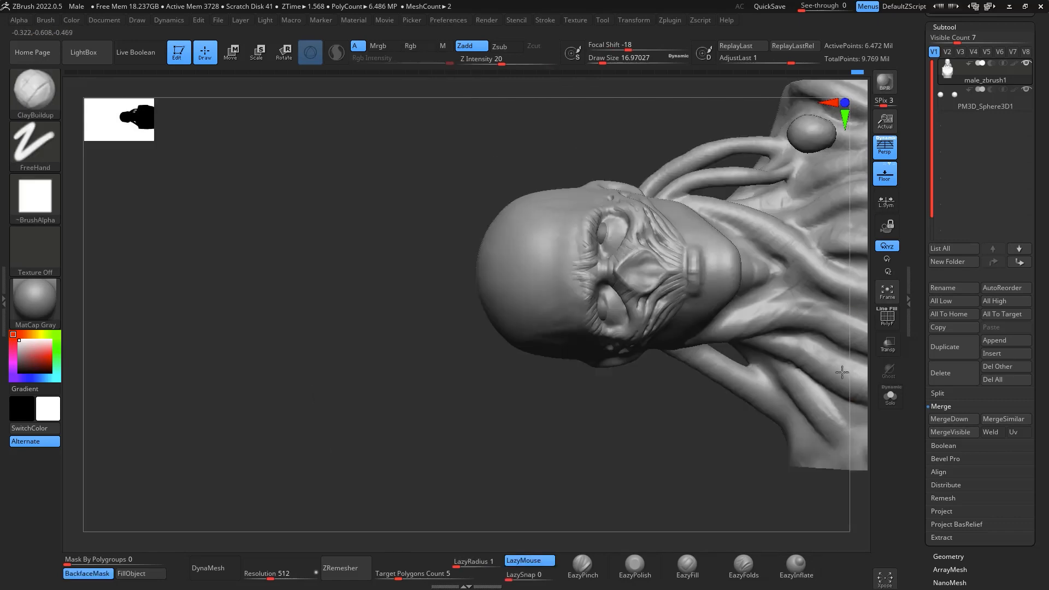
{"action": "mouse_move", "coordinate": [842, 372]}
{"action": "left_mouse_down"}
{"action": "mouse_move", "coordinate": [904, 366]}
{"action": "mouse_move", "coordinate": [853, 327]}
{"action": "mouse_move", "coordinate": [800, 257]}
{"action": "left_mouse_up"}
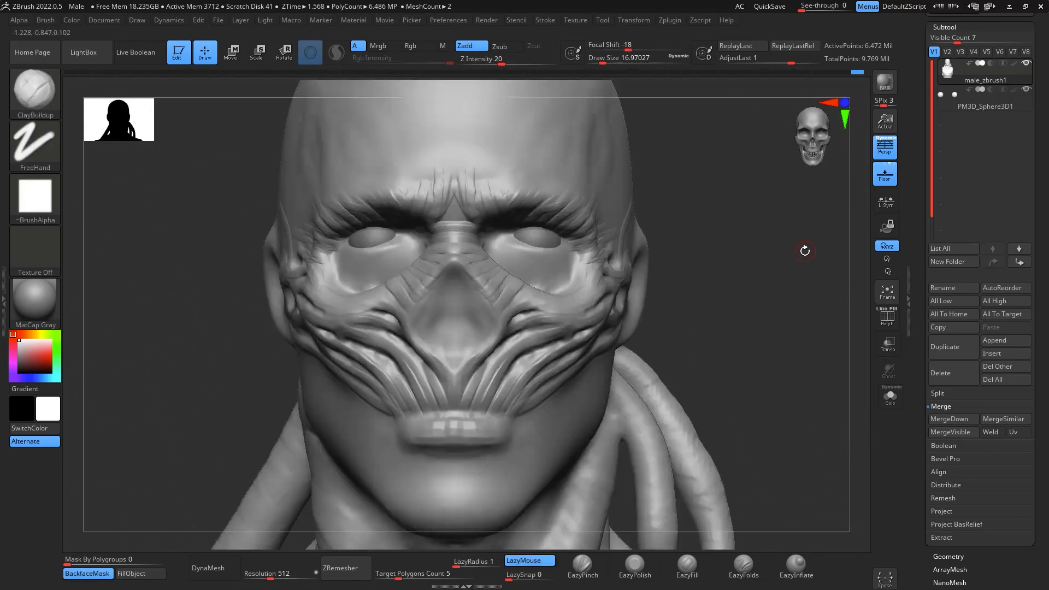
- Mask the diamond-shaped nasal cavity with a lasso mask drawn symmetrically down to its lower tip
{"action": "mouse_move", "coordinate": [803, 244]}
{"action": "left_mouse_down", "text": "alt"}
{"action": "mouse_move", "coordinate": [831, 218]}
{"action": "mouse_move", "coordinate": [831, 234]}
{"action": "mouse_move", "coordinate": [869, 215]}
{"action": "mouse_move", "coordinate": [768, 242]}
{"action": "left_mouse_up", "text": "alt"}
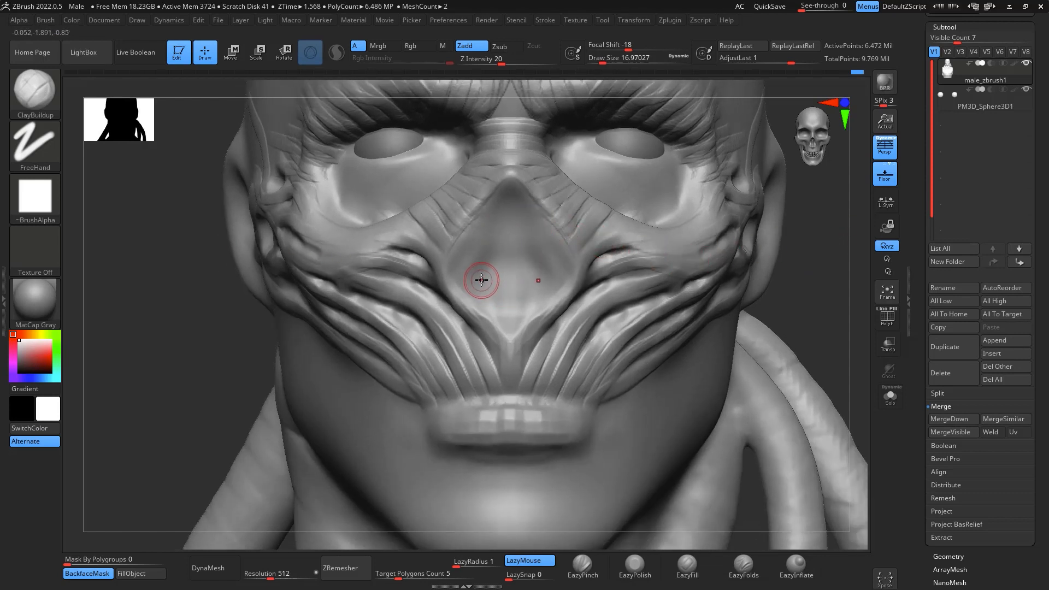
{"action": "key", "text": "space"}
{"action": "left_click_drag", "start_coordinate": [503, 298], "coordinate": [506, 296]}
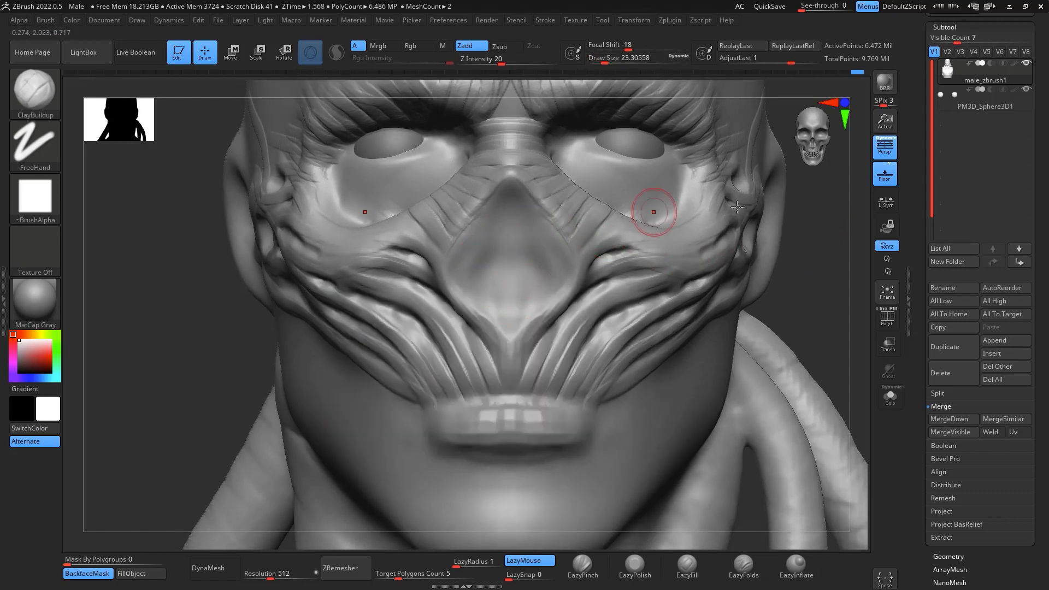
{"action": "left_click_drag", "start_coordinate": [855, 295], "coordinate": [761, 257]}
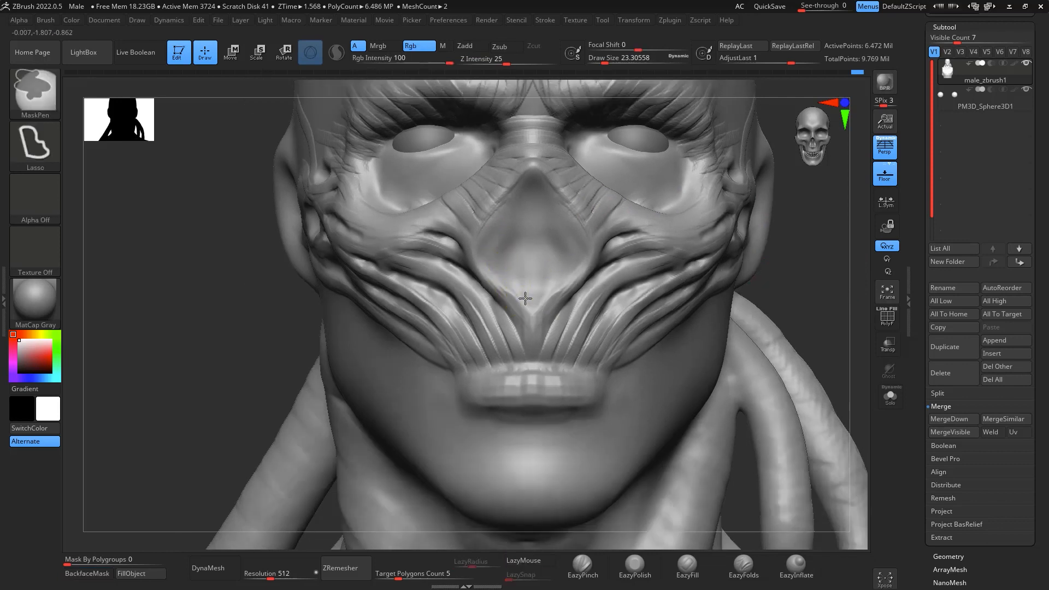
{"action": "mouse_move", "coordinate": [484, 267]}
{"action": "left_mouse_down", "text": "ctrl"}
{"action": "mouse_move", "coordinate": [499, 219]}
{"action": "mouse_move", "coordinate": [534, 172]}
{"action": "left_mouse_up", "text": "ctrl"}
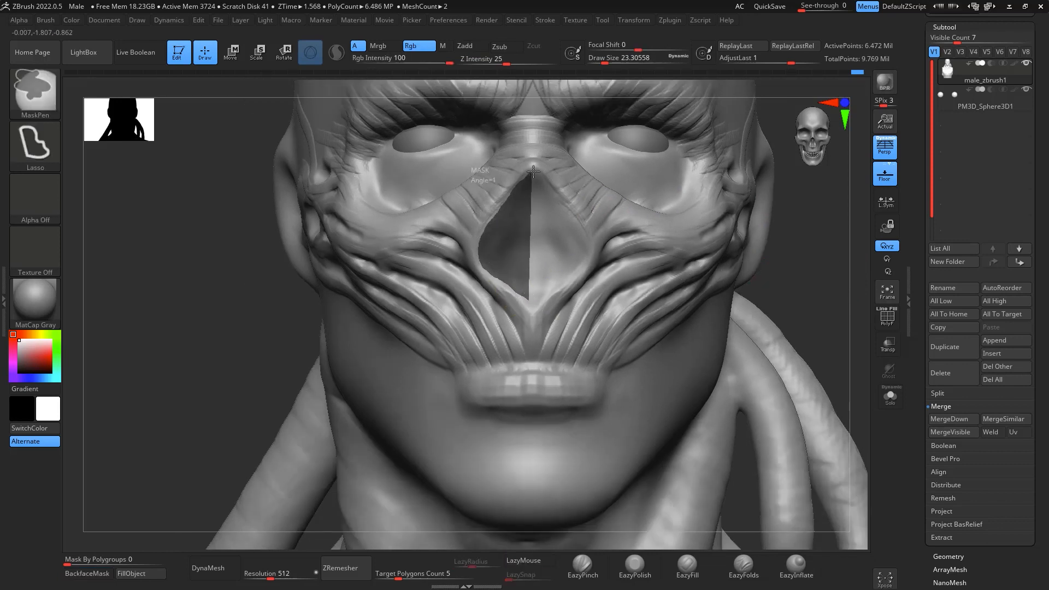
{"action": "left_click_drag", "start_coordinate": [522, 297], "coordinate": [485, 269], "text": "ctrl"}
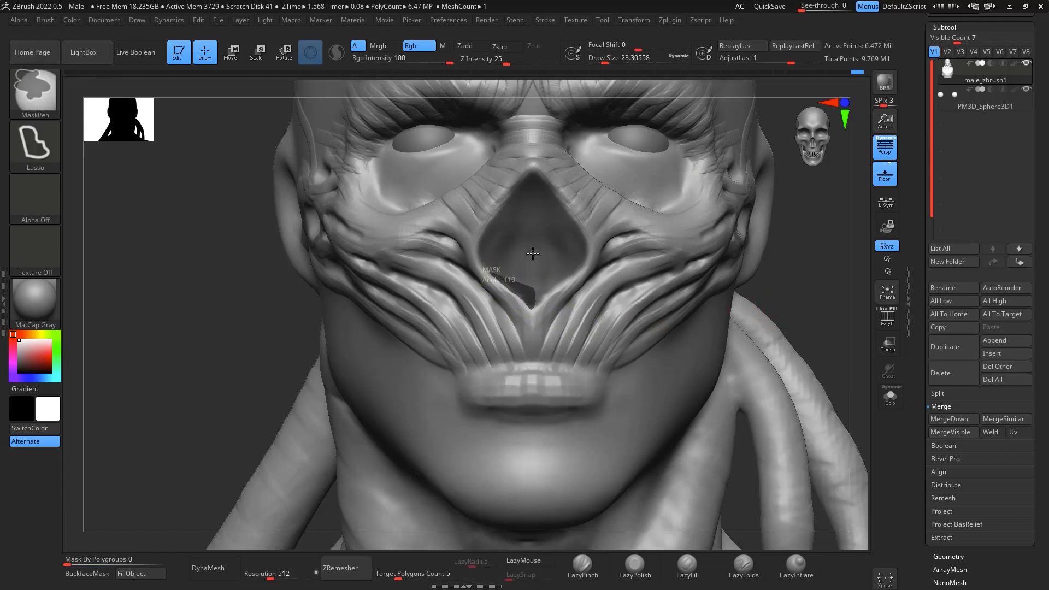
- Switch the mask stroke to FreeHand and unmask a vertical central strip in the nasal cavity at draw size about 9
{"action": "mouse_move", "coordinate": [820, 328]}
{"action": "left_mouse_down"}
{"action": "mouse_move", "coordinate": [820, 264]}
{"action": "mouse_move", "coordinate": [749, 289]}
{"action": "mouse_move", "coordinate": [813, 284]}
{"action": "mouse_move", "coordinate": [813, 272]}
{"action": "mouse_move", "coordinate": [722, 281]}
{"action": "left_mouse_up"}
{"action": "left_click_drag", "start_coordinate": [848, 243], "coordinate": [702, 284], "text": "shift"}
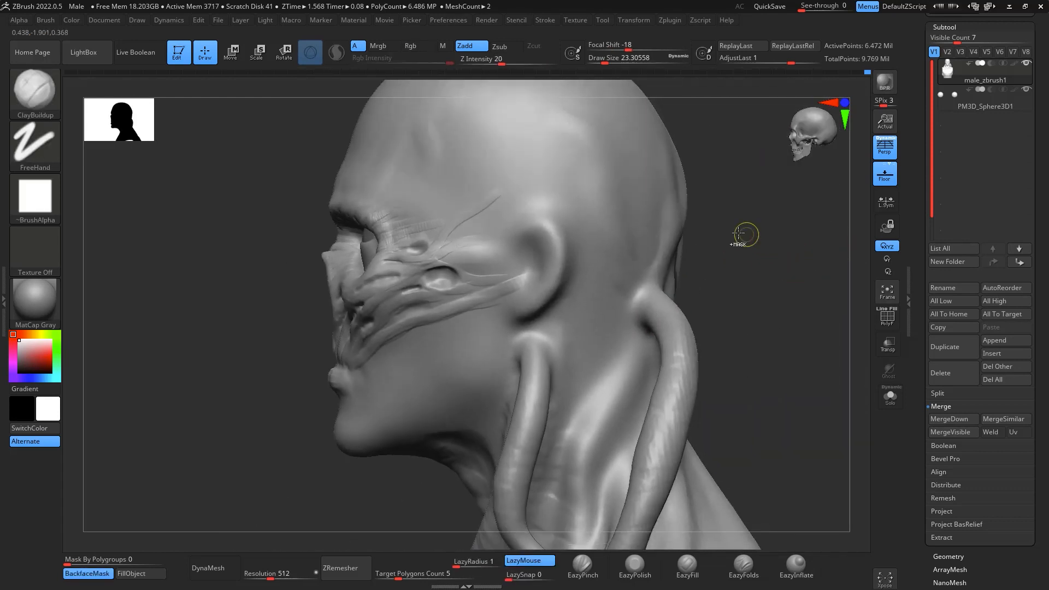
{"action": "key", "text": "ctrl"}
{"action": "mouse_move", "coordinate": [685, 182]}
{"action": "left_mouse_down", "text": "ctrl+alt"}
{"action": "mouse_move", "coordinate": [806, 374]}
{"action": "mouse_move", "coordinate": [813, 358]}
{"action": "mouse_move", "coordinate": [797, 388]}
{"action": "mouse_move", "coordinate": [895, 353]}
{"action": "mouse_move", "coordinate": [797, 319]}
{"action": "mouse_move", "coordinate": [801, 410]}
{"action": "left_mouse_up", "text": "ctrl+alt"}
{"action": "mouse_move", "coordinate": [779, 273]}
{"action": "left_mouse_down", "text": "alt"}
{"action": "mouse_move", "coordinate": [853, 317]}
{"action": "mouse_move", "coordinate": [846, 364]}
{"action": "left_mouse_up", "text": "alt"}
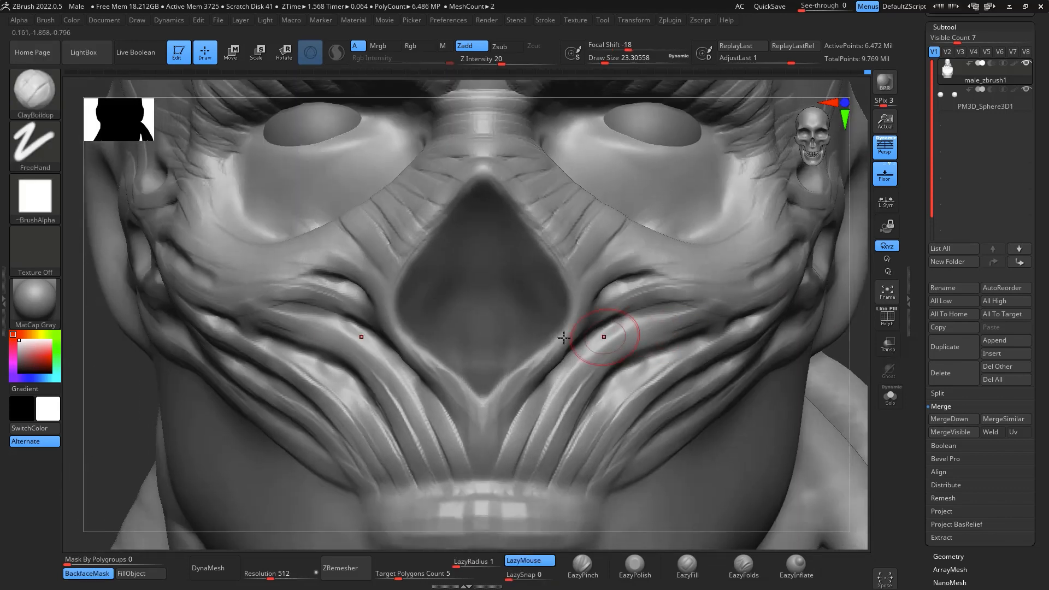
{"action": "left_click", "coordinate": [38, 145], "text": "ctrl"}
{"action": "left_click", "coordinate": [195, 149]}
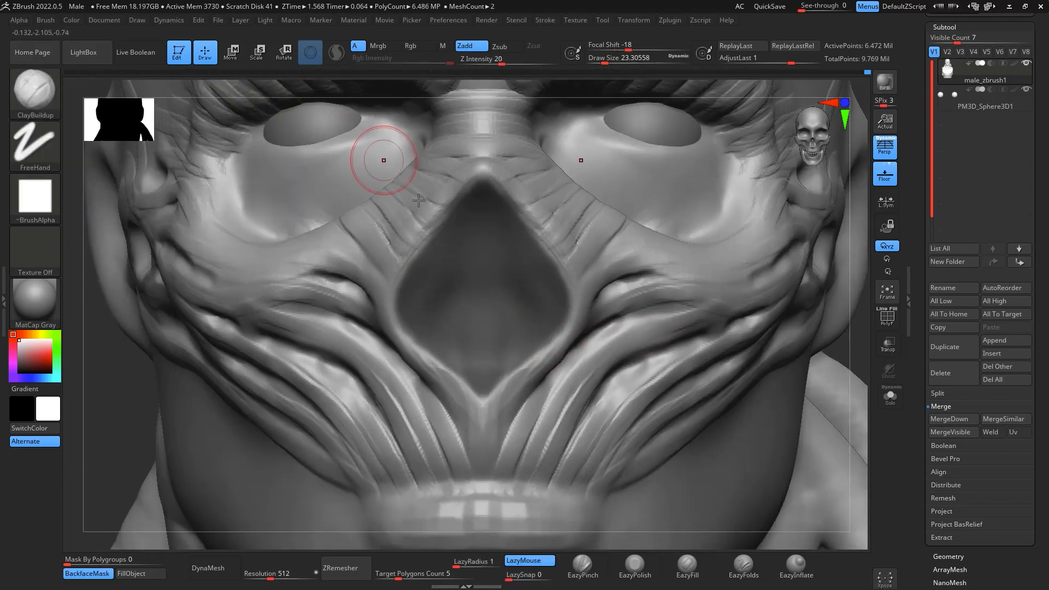
{"action": "key", "text": "space"}
{"action": "left_click_drag", "start_coordinate": [514, 296], "coordinate": [486, 296]}
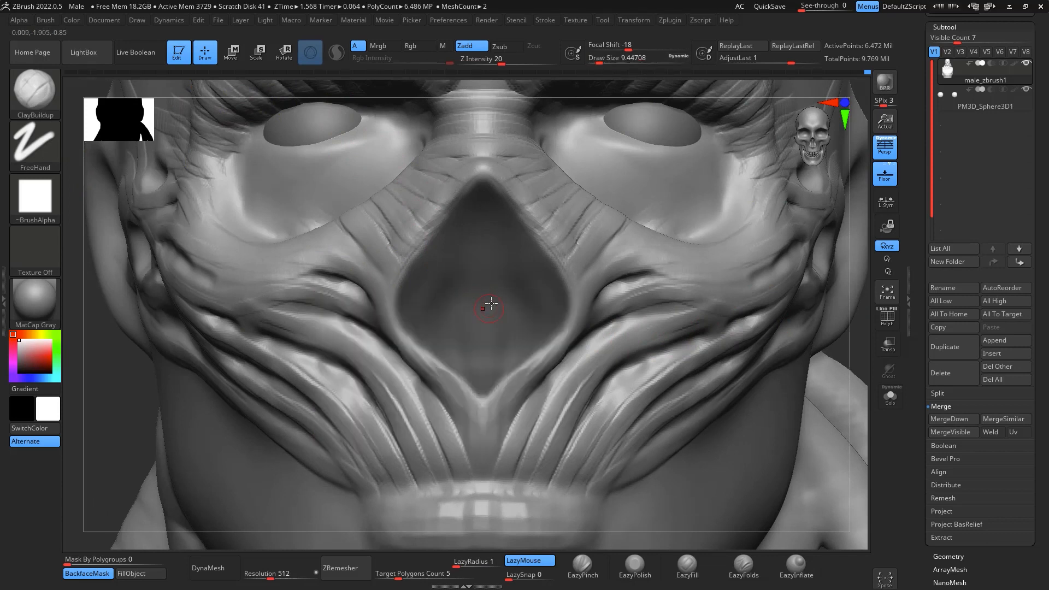
{"action": "key", "text": "ctrl"}
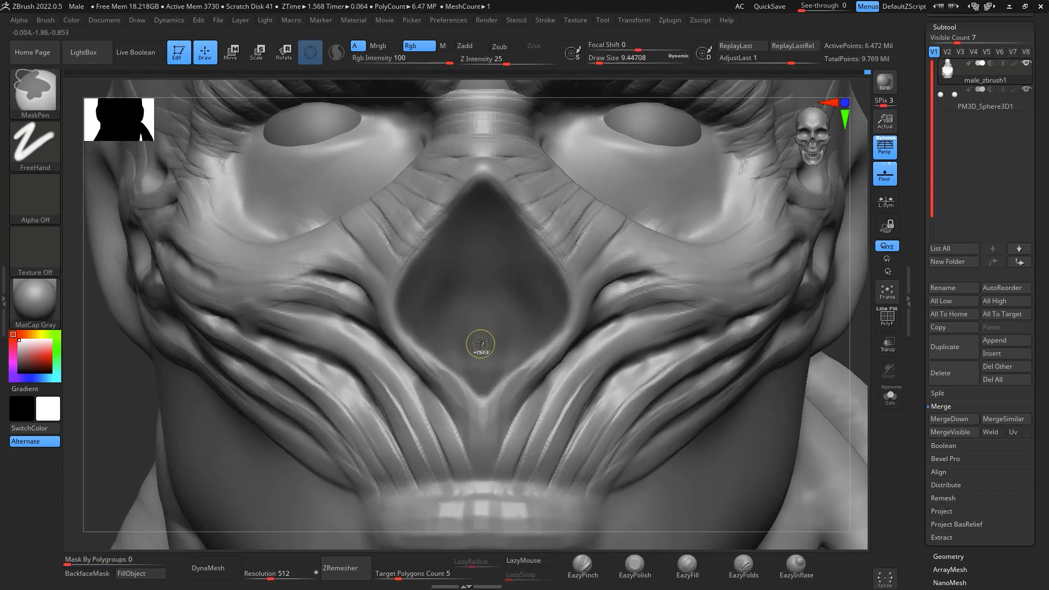
{"action": "mouse_move", "coordinate": [482, 345]}
{"action": "left_mouse_down"}
{"action": "mouse_move", "coordinate": [481, 276]}
{"action": "mouse_move", "coordinate": [481, 301]}
{"action": "left_mouse_up"}
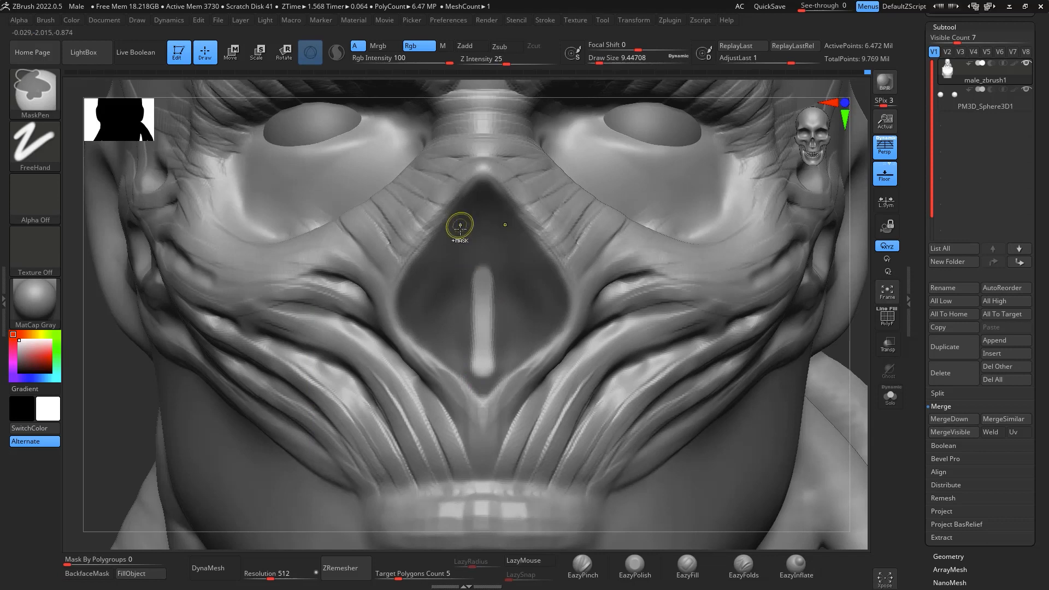
- Unmask curved strips on both sides of the central strip inside the nasal cavity
{"action": "key", "text": "space"}
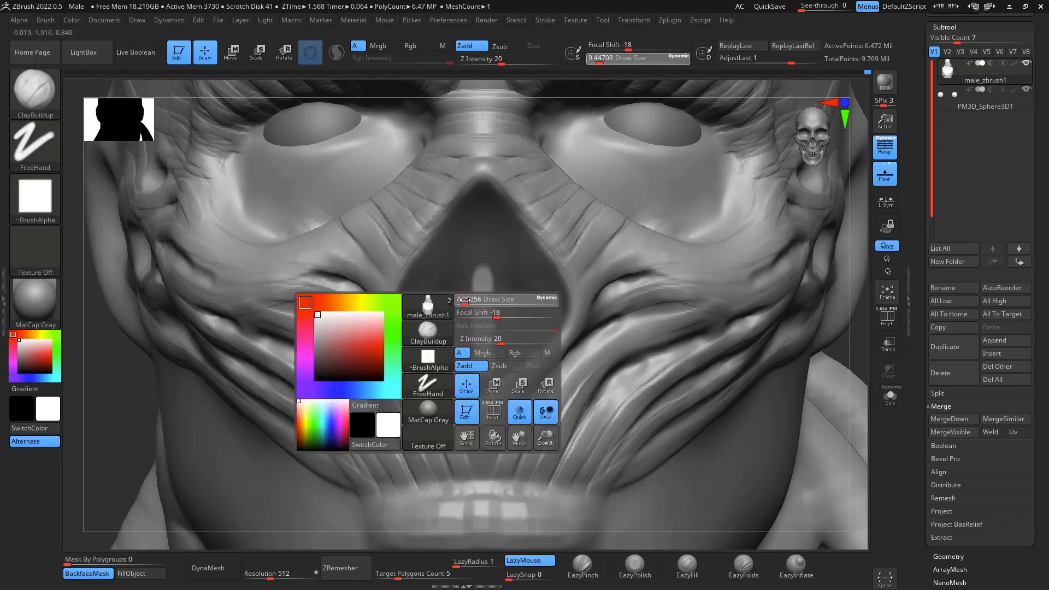
{"action": "left_click_drag", "start_coordinate": [466, 300], "coordinate": [463, 300]}
{"action": "key", "text": "ctrl"}
{"action": "mouse_move", "coordinate": [447, 349]}
{"action": "left_mouse_down"}
{"action": "mouse_move", "coordinate": [428, 267]}
{"action": "mouse_move", "coordinate": [470, 213]}
{"action": "mouse_move", "coordinate": [435, 298]}
{"action": "mouse_move", "coordinate": [443, 344]}
{"action": "left_mouse_up"}
{"action": "key", "text": "space"}
{"action": "key", "text": "ctrl"}
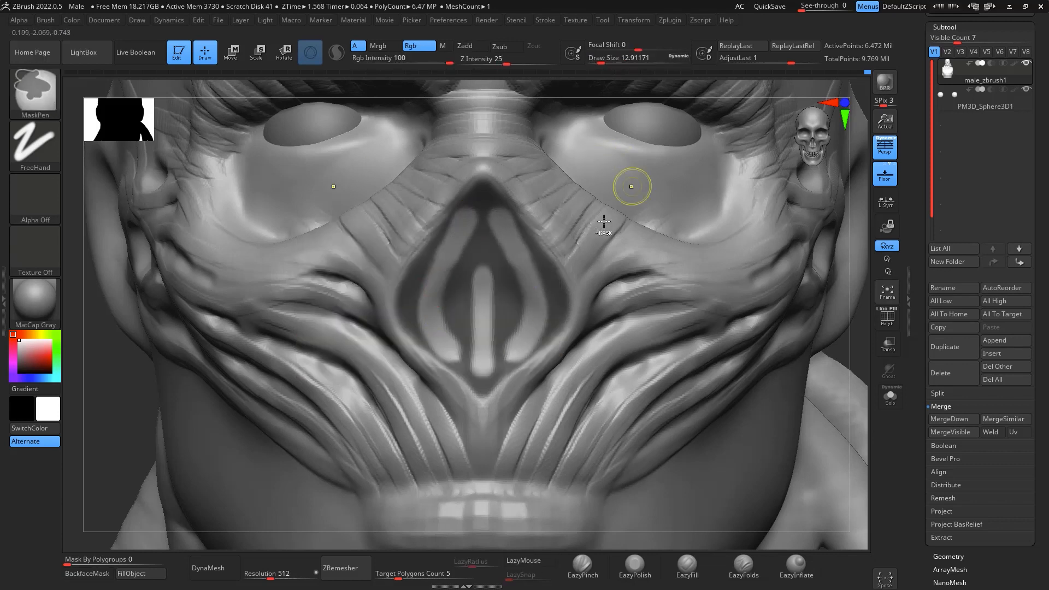
- Rework the shape of the two curved unmasked side strips in the nasal cavity at draw size about 9
{"action": "key", "text": "space"}
{"action": "left_click_drag", "start_coordinate": [510, 251], "coordinate": [503, 238]}
{"action": "key", "text": "space"}
{"action": "key", "text": "ctrl"}
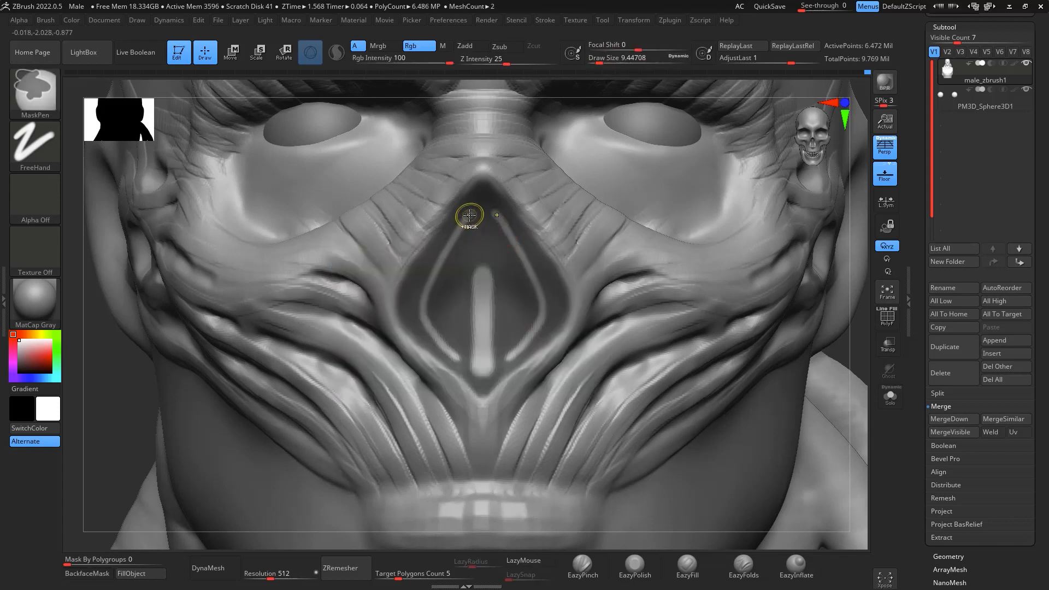
{"action": "key", "text": "alt"}
{"action": "mouse_move", "coordinate": [469, 216]}
{"action": "left_mouse_down", "text": "ctrl+alt"}
{"action": "mouse_move", "coordinate": [437, 276]}
{"action": "mouse_move", "coordinate": [431, 320]}
{"action": "mouse_move", "coordinate": [445, 356]}
{"action": "left_mouse_up", "text": "ctrl+alt"}
- Clean up the mask around the lower ends of the side strips at draw size about 6.6 and invert the mask
{"action": "key", "text": "space"}
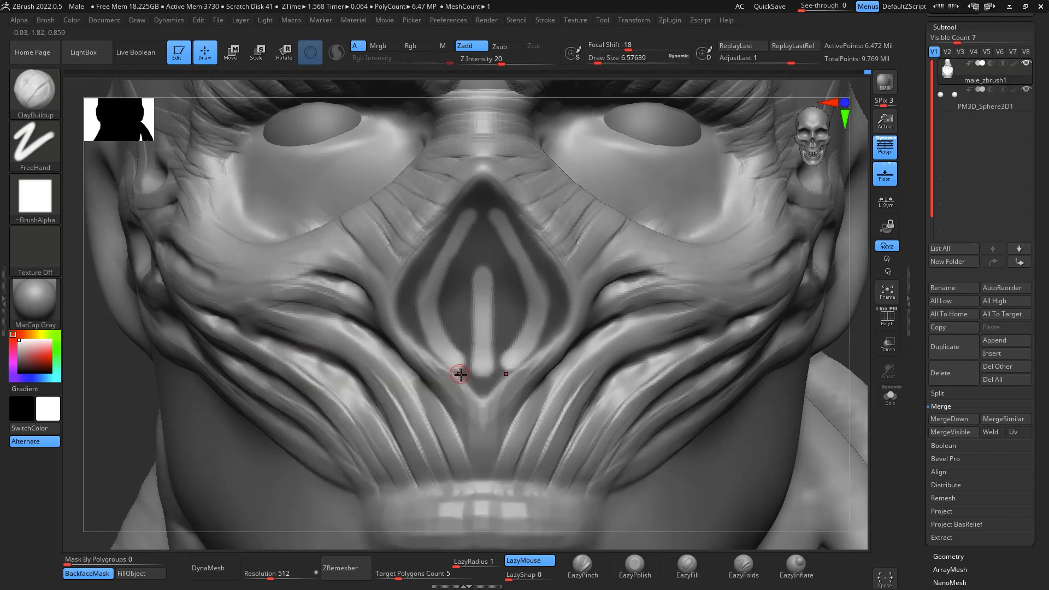
{"action": "key", "text": "ctrl"}
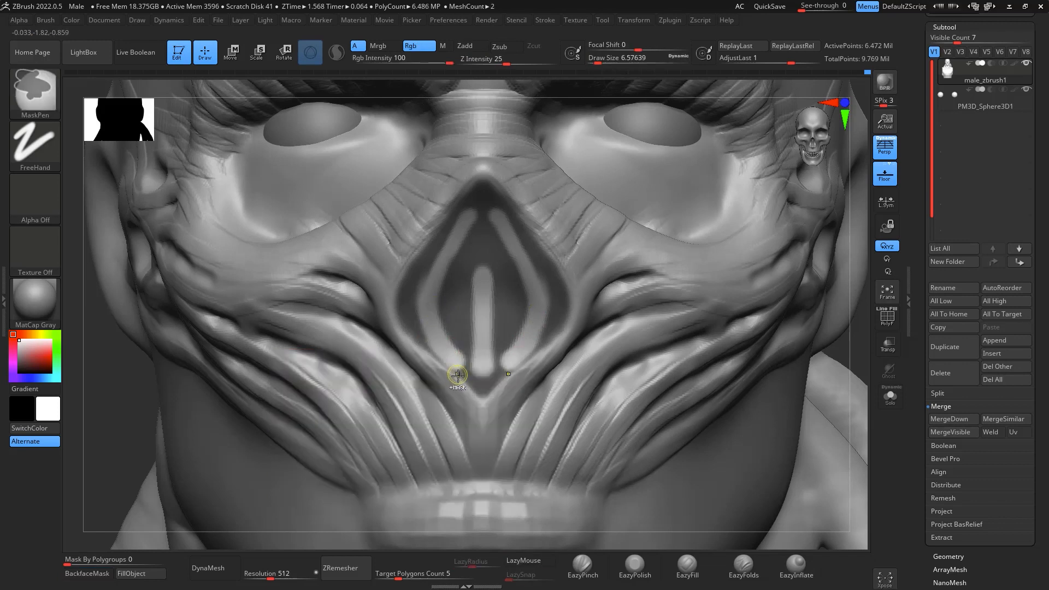
{"action": "mouse_move", "coordinate": [461, 376]}
{"action": "left_mouse_down", "text": "ctrl"}
{"action": "mouse_move", "coordinate": [428, 347]}
{"action": "mouse_move", "coordinate": [447, 369]}
{"action": "left_mouse_up", "text": "ctrl"}
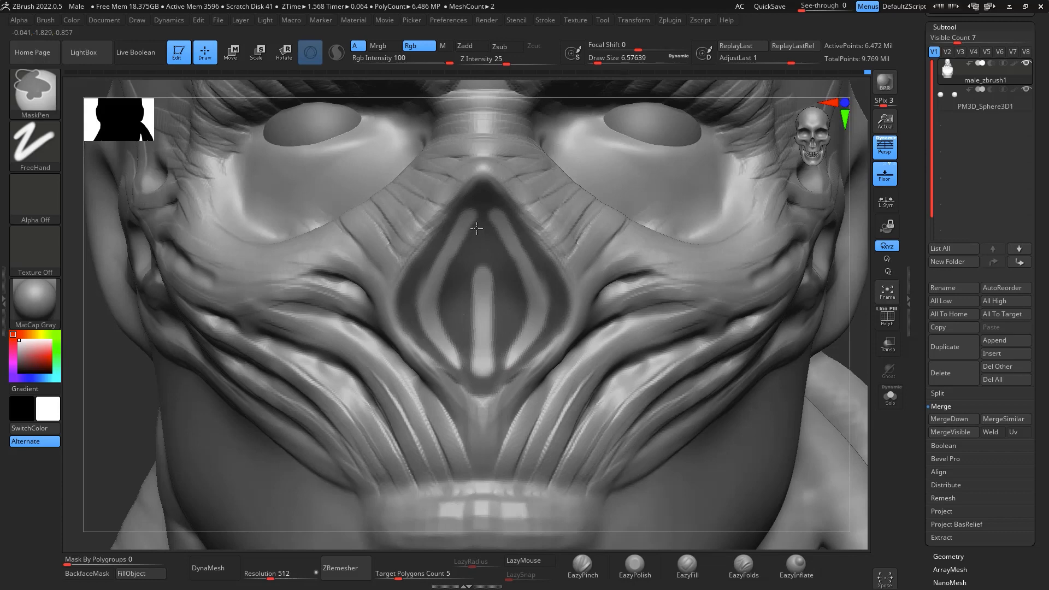
{"action": "left_click", "coordinate": [855, 356], "text": "ctrl"}
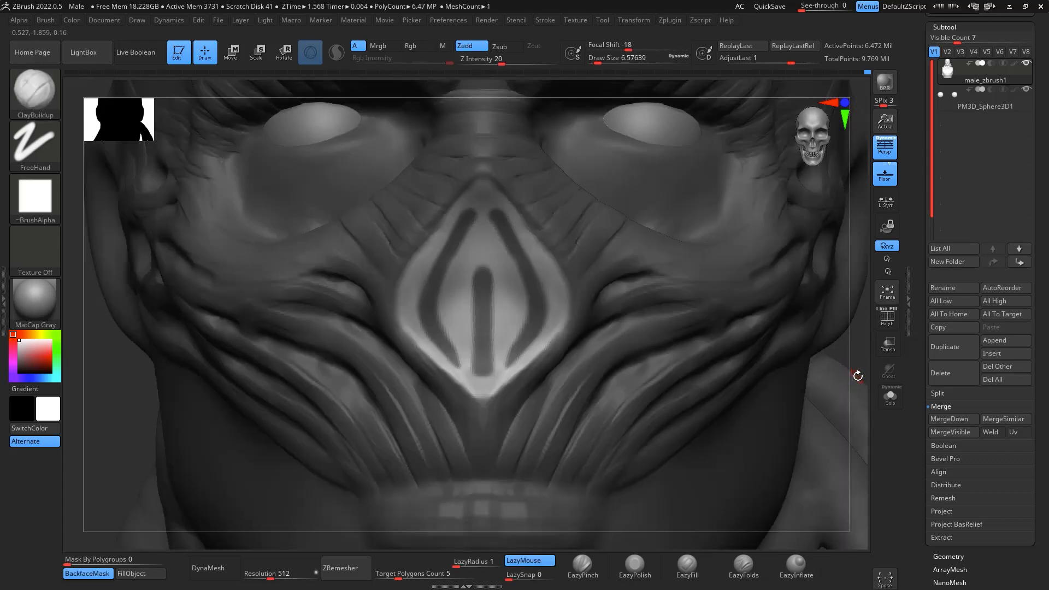
- Switch to Move mode, reset the transform gizmo's orientation, and place the gizmo at the nose in side view
{"action": "mouse_move", "coordinate": [848, 277]}
{"action": "left_mouse_down", "text": "alt"}
{"action": "mouse_move", "coordinate": [839, 348]}
{"action": "mouse_move", "coordinate": [803, 347]}
{"action": "left_mouse_up", "text": "alt"}
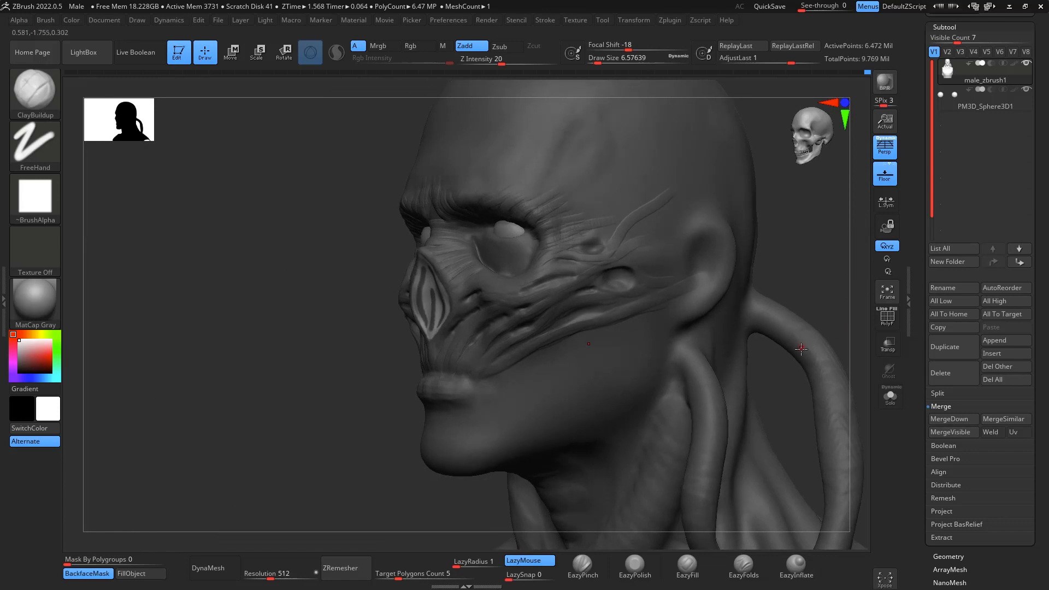
{"action": "key", "text": "w"}
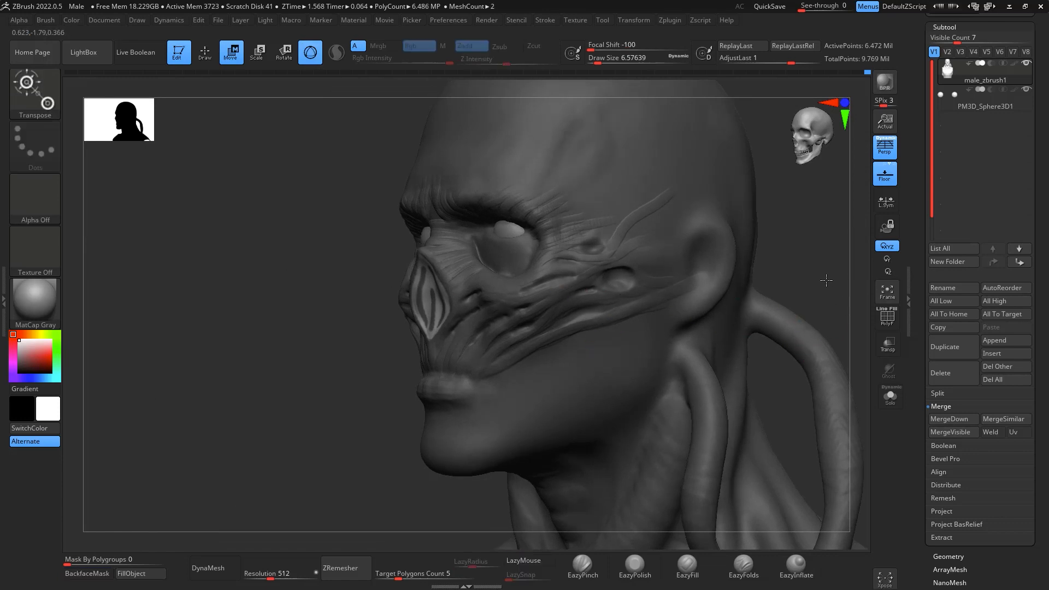
{"action": "left_click_drag", "start_coordinate": [826, 280], "coordinate": [831, 284]}
{"action": "left_click_drag", "start_coordinate": [825, 356], "coordinate": [829, 193], "text": "alt"}
{"action": "key", "text": "f"}
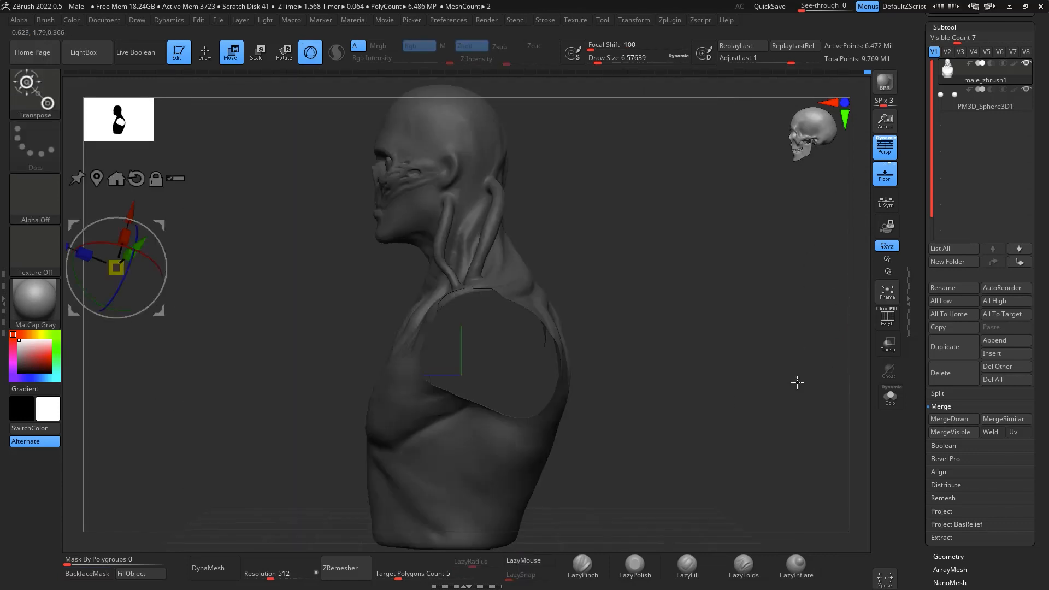
{"action": "left_click", "coordinate": [136, 177]}
{"action": "left_click", "coordinate": [373, 182]}
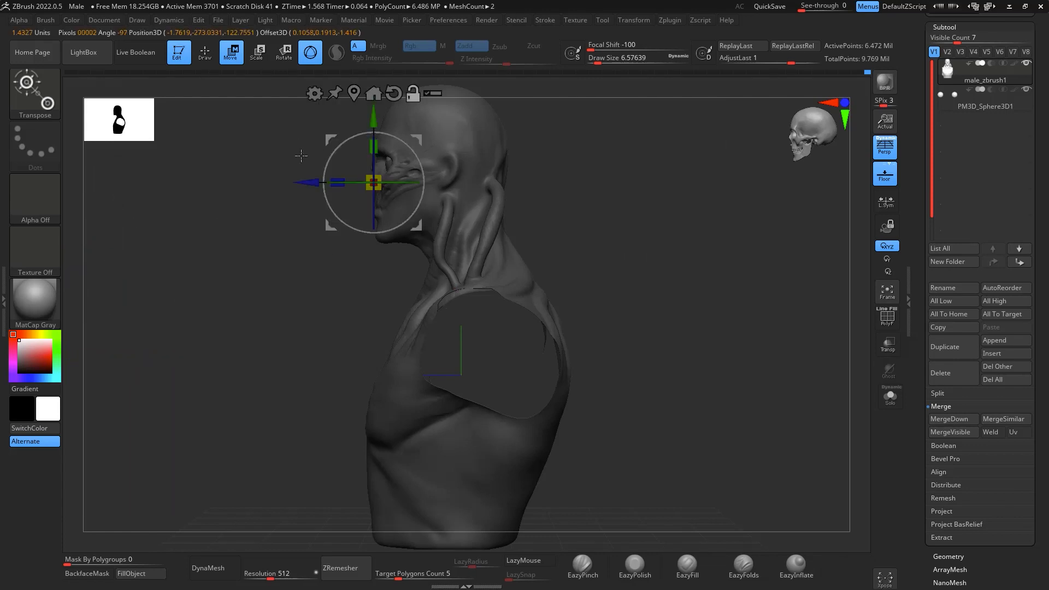
- Build up the central strip and the side strips' lower ends in the nasal cavity with ClayBuildup at draw size about 11.7
{"action": "left_click_drag", "start_coordinate": [680, 209], "coordinate": [693, 350]}
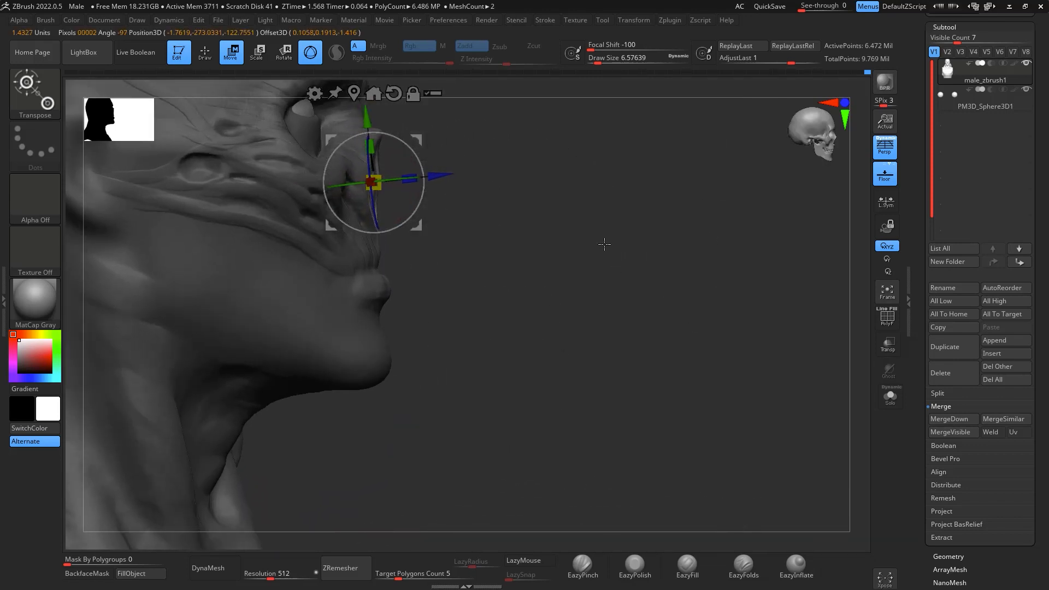
{"action": "left_click_drag", "start_coordinate": [604, 232], "coordinate": [600, 285], "text": "alt"}
{"action": "left_click_drag", "start_coordinate": [690, 269], "coordinate": [820, 356], "text": "alt"}
{"action": "mouse_move", "coordinate": [820, 357]}
{"action": "left_mouse_down"}
{"action": "mouse_move", "coordinate": [755, 316]}
{"action": "mouse_move", "coordinate": [596, 264]}
{"action": "mouse_move", "coordinate": [535, 271]}
{"action": "mouse_move", "coordinate": [684, 295]}
{"action": "mouse_move", "coordinate": [856, 354]}
{"action": "mouse_move", "coordinate": [798, 368]}
{"action": "mouse_move", "coordinate": [862, 386]}
{"action": "mouse_move", "coordinate": [863, 334]}
{"action": "mouse_move", "coordinate": [846, 344]}
{"action": "mouse_move", "coordinate": [771, 248]}
{"action": "left_mouse_up"}
{"action": "key", "text": "q"}
{"action": "key", "text": "b"}
{"action": "key", "text": "c"}
{"action": "key", "text": "b"}
{"action": "key", "text": "space"}
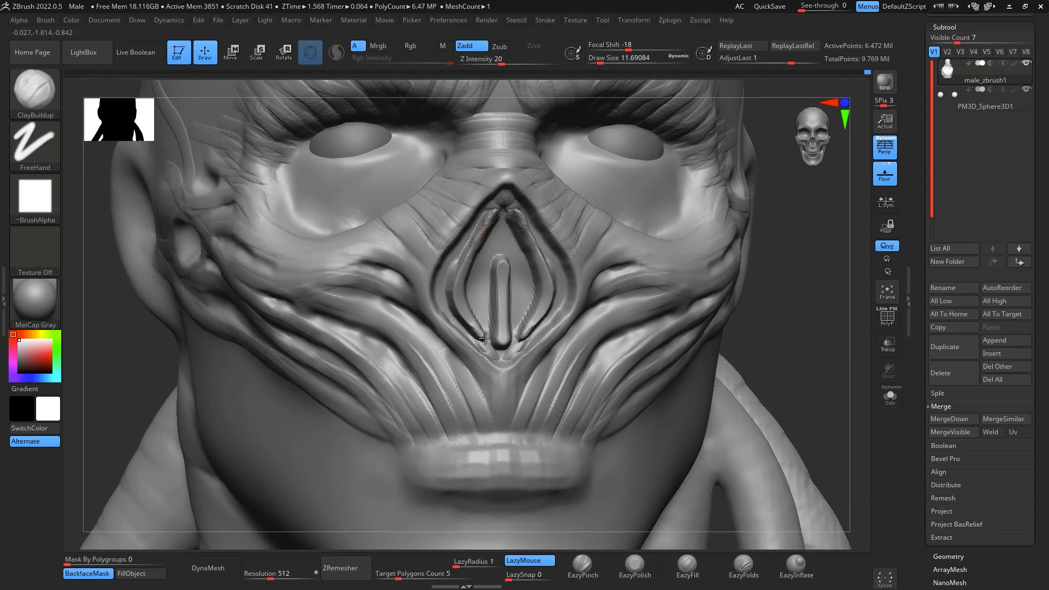
{"action": "left_click_drag", "start_coordinate": [485, 338], "coordinate": [497, 360]}
{"action": "left_click_drag", "start_coordinate": [499, 243], "coordinate": [501, 289]}
{"action": "left_click_drag", "start_coordinate": [505, 246], "coordinate": [506, 255]}
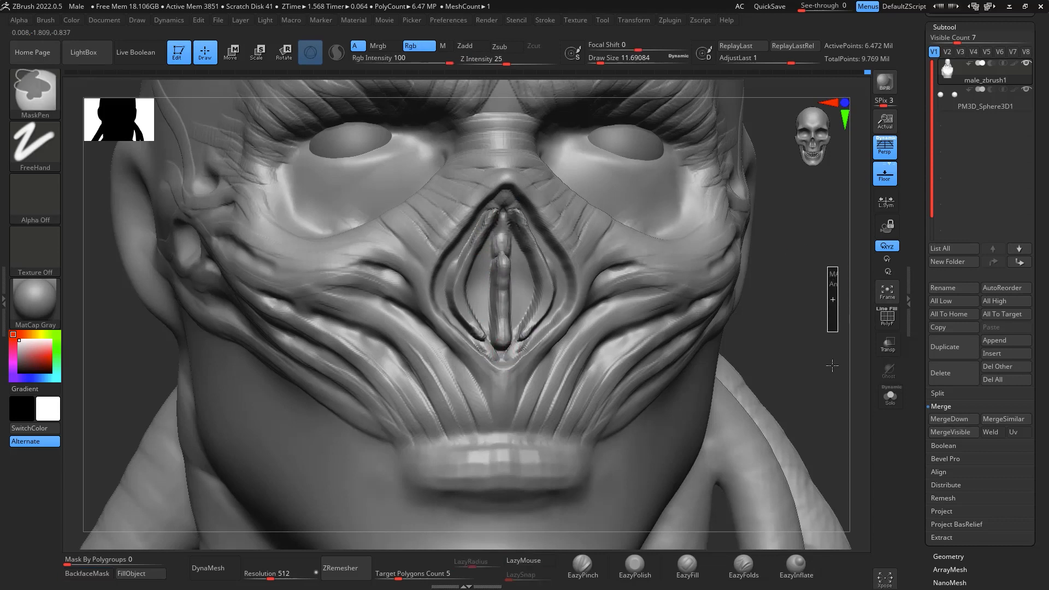
- Add volume along the central and side strips in the nasal cavity at draw size about 27, and smooth them
{"action": "key", "text": "space"}
{"action": "left_click", "coordinate": [541, 270]}
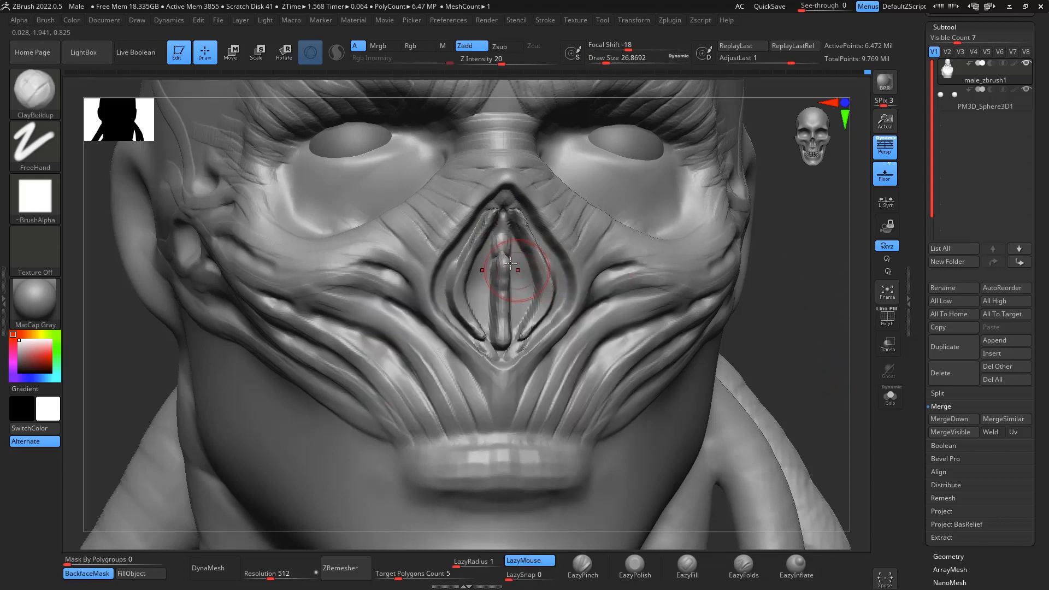
{"action": "left_click_drag", "start_coordinate": [503, 246], "coordinate": [498, 350], "text": "shift"}
{"action": "mouse_move", "coordinate": [480, 226]}
{"action": "left_mouse_down", "text": "shift"}
{"action": "mouse_move", "coordinate": [474, 333]}
{"action": "mouse_move", "coordinate": [486, 345]}
{"action": "mouse_move", "coordinate": [481, 330]}
{"action": "left_mouse_up", "text": "shift"}
- Pull in the lower sides of the nasal cavity with the Move brush at draw size about 54
{"action": "left_click_drag", "start_coordinate": [829, 374], "coordinate": [857, 379]}
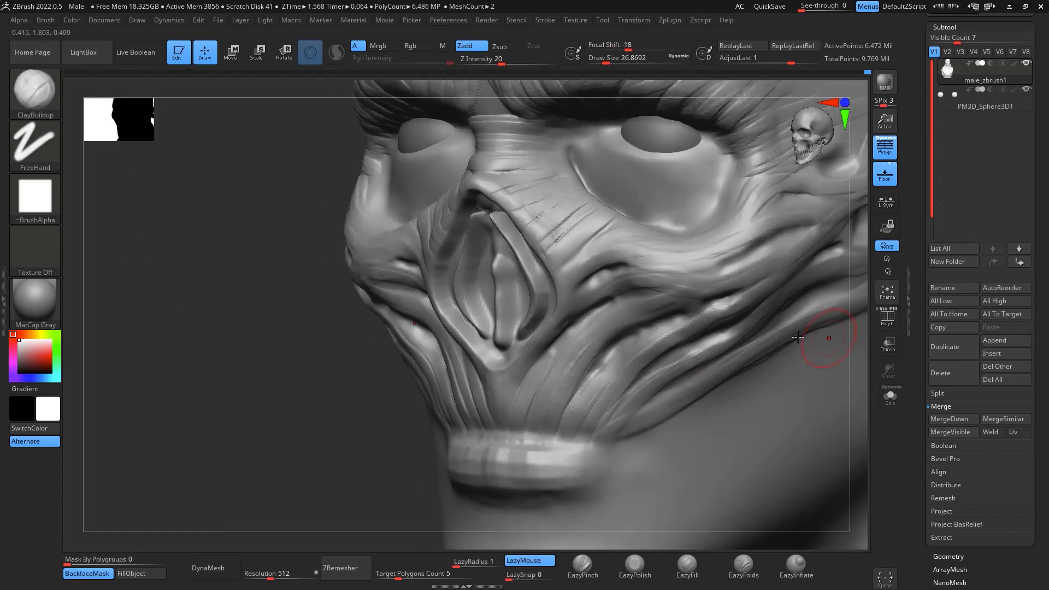
{"action": "left_click_drag", "start_coordinate": [342, 448], "coordinate": [465, 444]}
{"action": "key", "text": "b"}
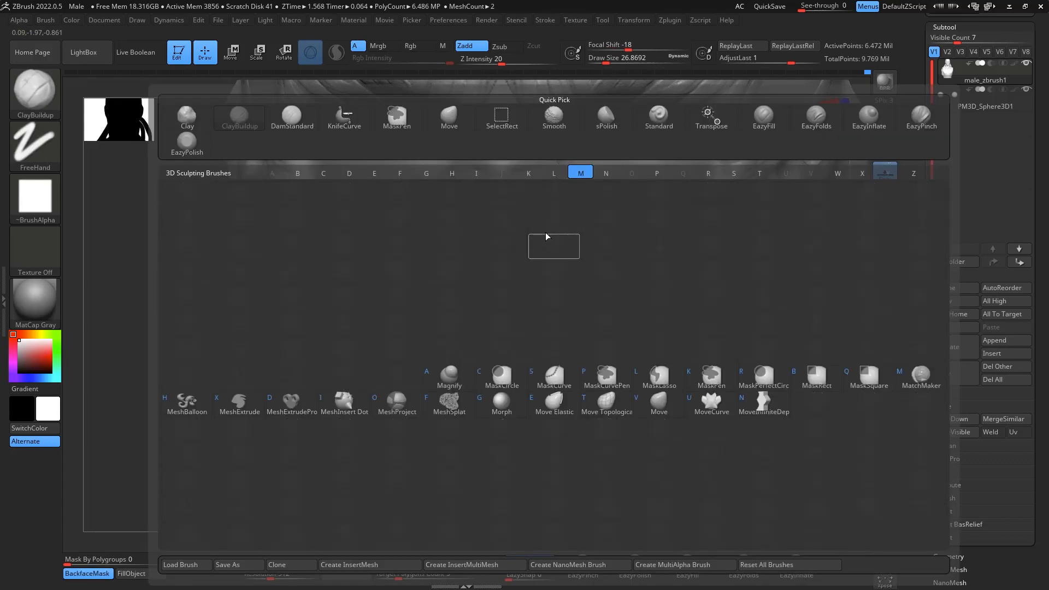
{"action": "key", "text": "m"}
{"action": "key", "text": "v"}
{"action": "key", "text": "space"}
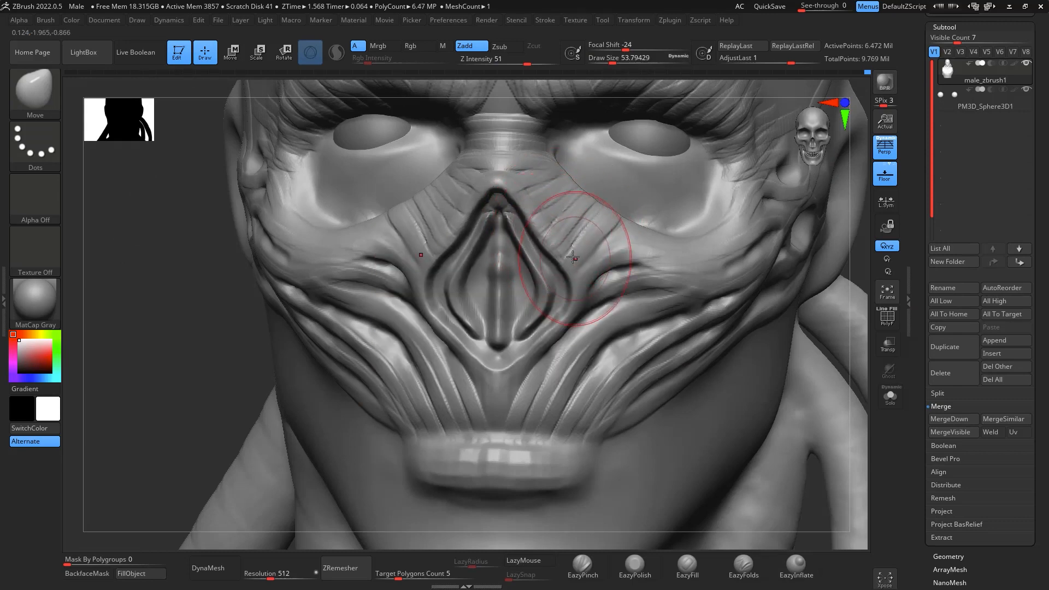
{"action": "left_click_drag", "start_coordinate": [545, 341], "coordinate": [513, 351]}
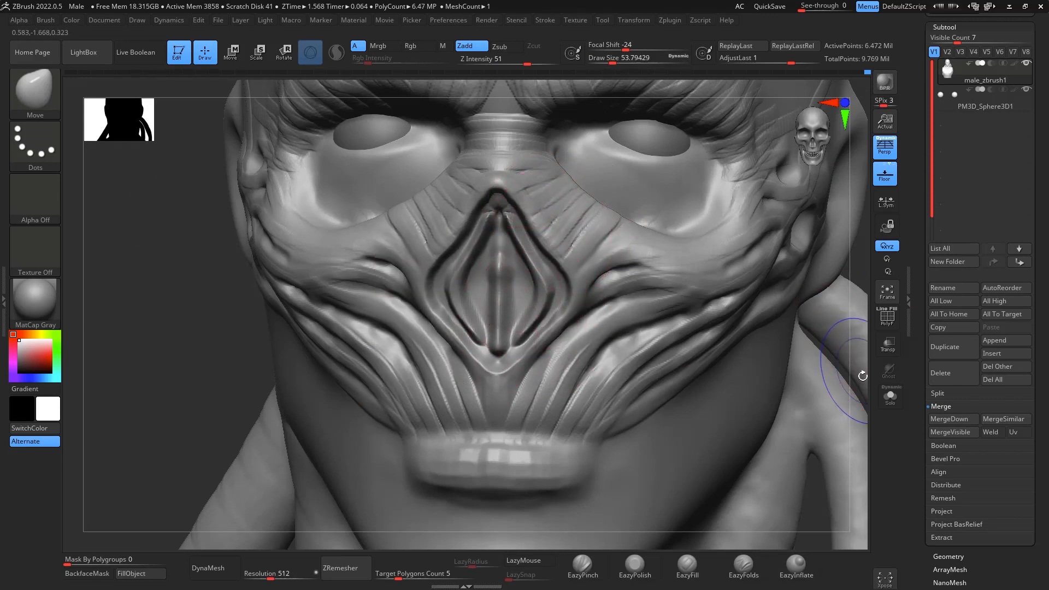
- Thicken the nasal cavity's central strip with ClayBuildup at draw size about 20, and smooth it
{"action": "mouse_move", "coordinate": [862, 376]}
{"action": "left_mouse_down", "text": "alt"}
{"action": "mouse_move", "coordinate": [867, 394]}
{"action": "mouse_move", "coordinate": [848, 241]}
{"action": "left_mouse_up", "text": "alt"}
{"action": "mouse_move", "coordinate": [782, 309]}
{"action": "left_mouse_down"}
{"action": "mouse_move", "coordinate": [843, 304]}
{"action": "mouse_move", "coordinate": [822, 394]}
{"action": "mouse_move", "coordinate": [836, 437]}
{"action": "left_mouse_up"}
{"action": "left_click_drag", "start_coordinate": [858, 378], "coordinate": [806, 370]}
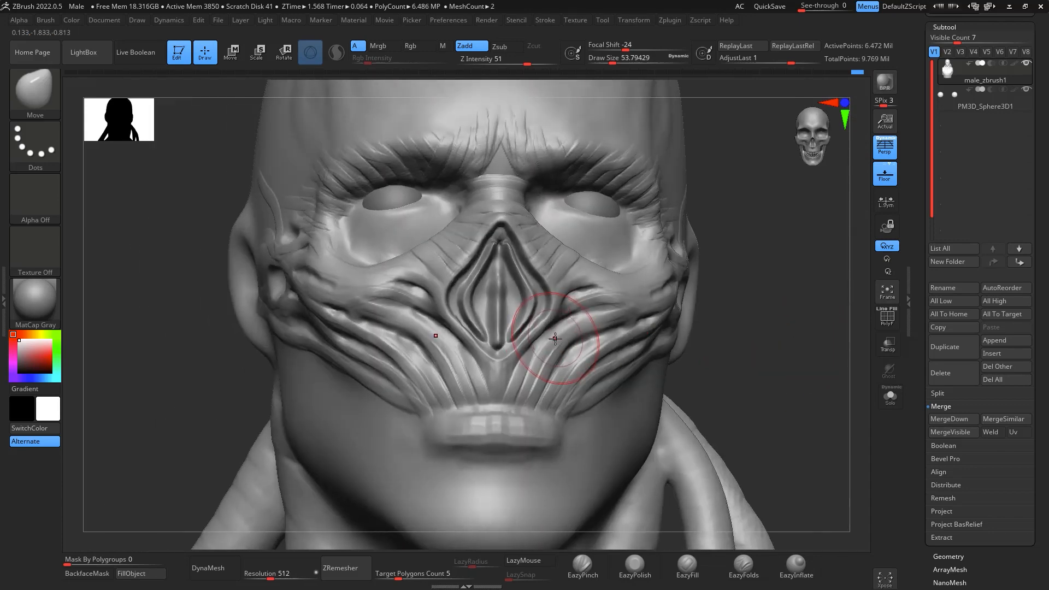
{"action": "key", "text": "b"}
{"action": "key", "text": "c"}
{"action": "key", "text": "b"}
{"action": "key", "text": "space"}
{"action": "left_click_drag", "start_coordinate": [558, 338], "coordinate": [559, 338]}
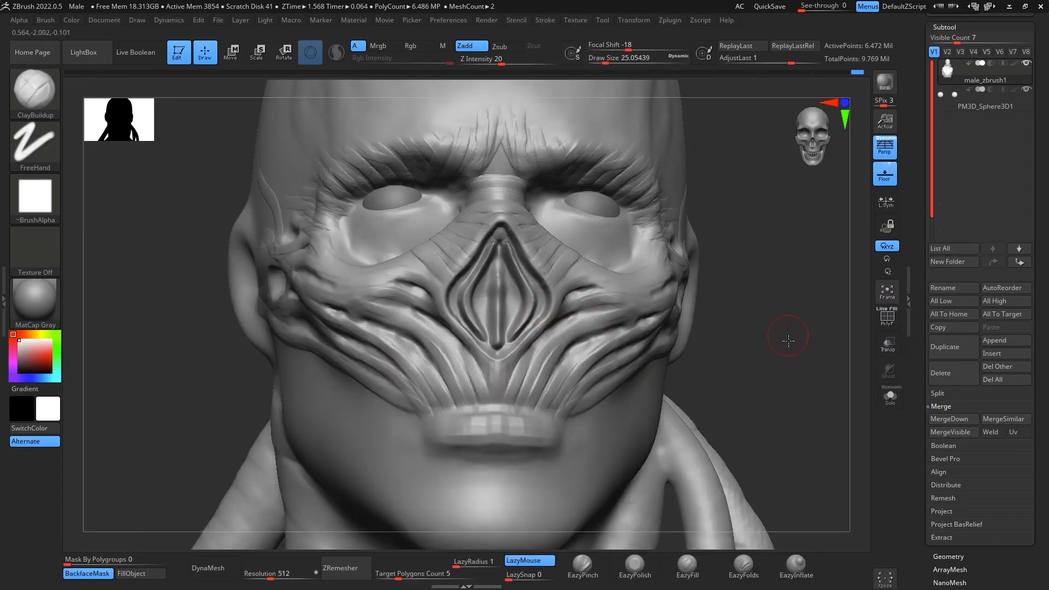
{"action": "left_click_drag", "start_coordinate": [789, 342], "coordinate": [798, 399], "text": "alt"}
{"action": "key", "text": "space"}
{"action": "left_click_drag", "start_coordinate": [497, 331], "coordinate": [499, 265]}
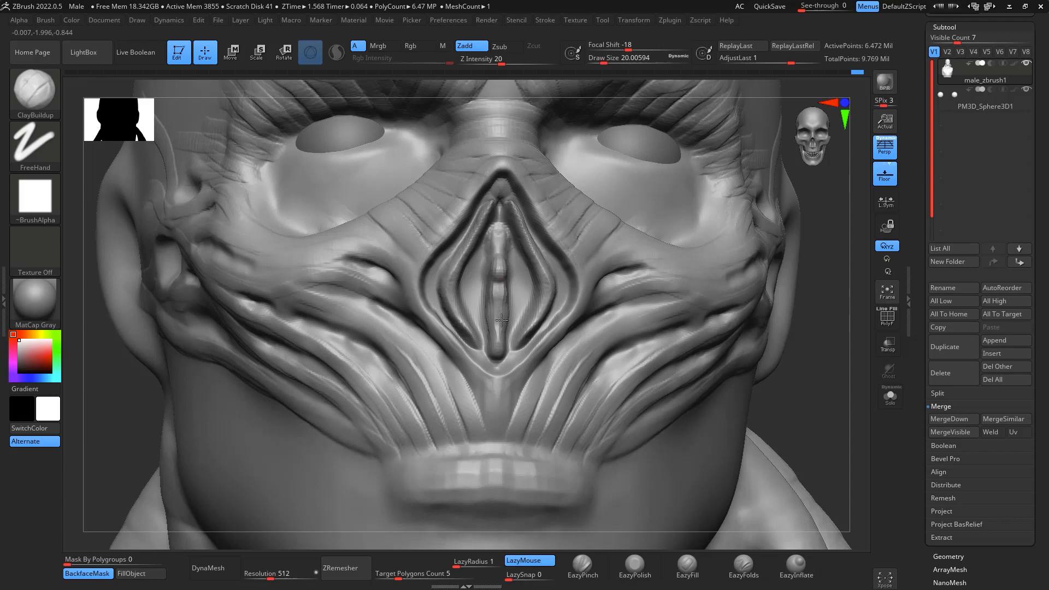
{"action": "left_click_drag", "start_coordinate": [498, 284], "coordinate": [502, 351], "text": "shift"}
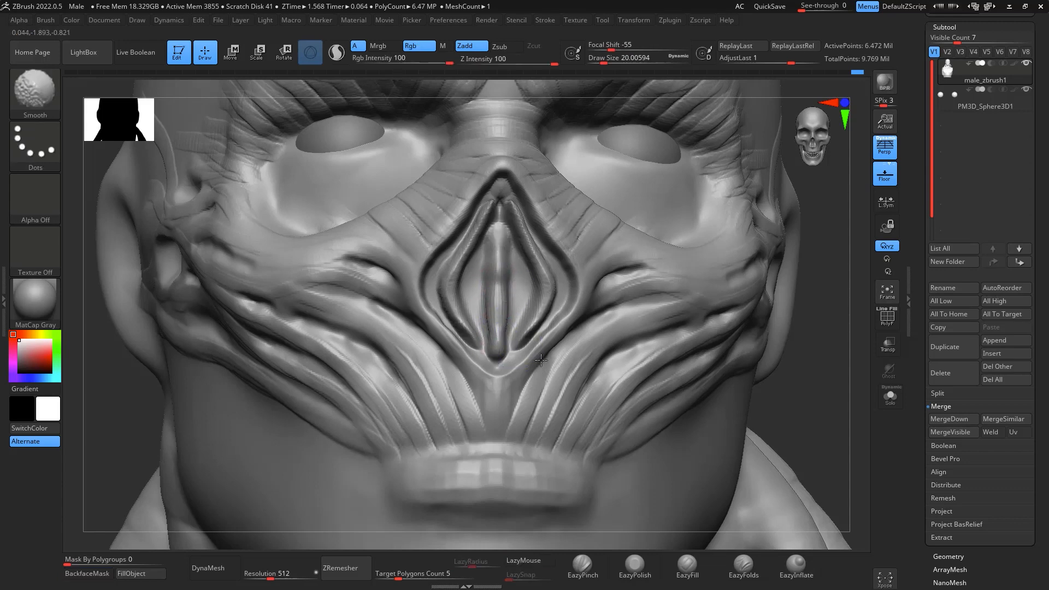
- Build up clay at the lower corner of the nasal cavity's rim from an angled view
{"action": "left_click_drag", "start_coordinate": [852, 411], "coordinate": [705, 342]}
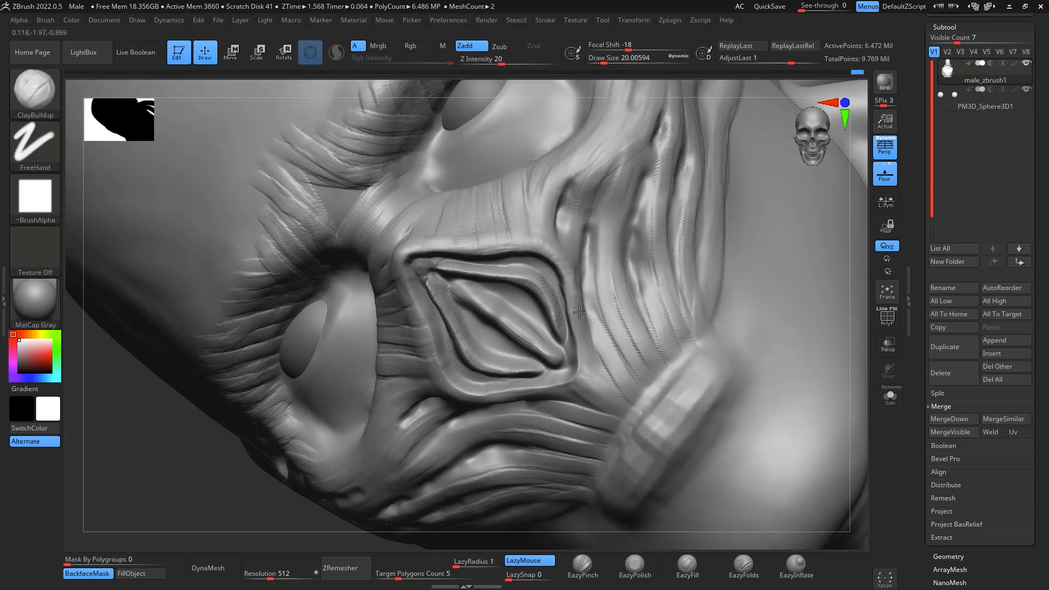
{"action": "left_click_drag", "start_coordinate": [577, 366], "coordinate": [565, 378]}
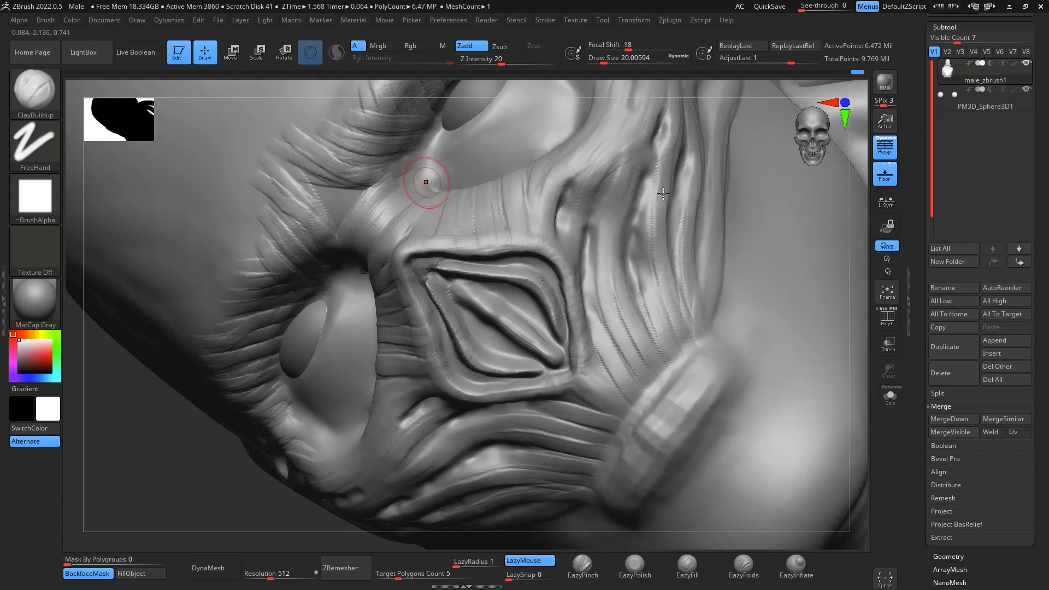
{"action": "left_click_drag", "start_coordinate": [862, 365], "coordinate": [868, 428]}
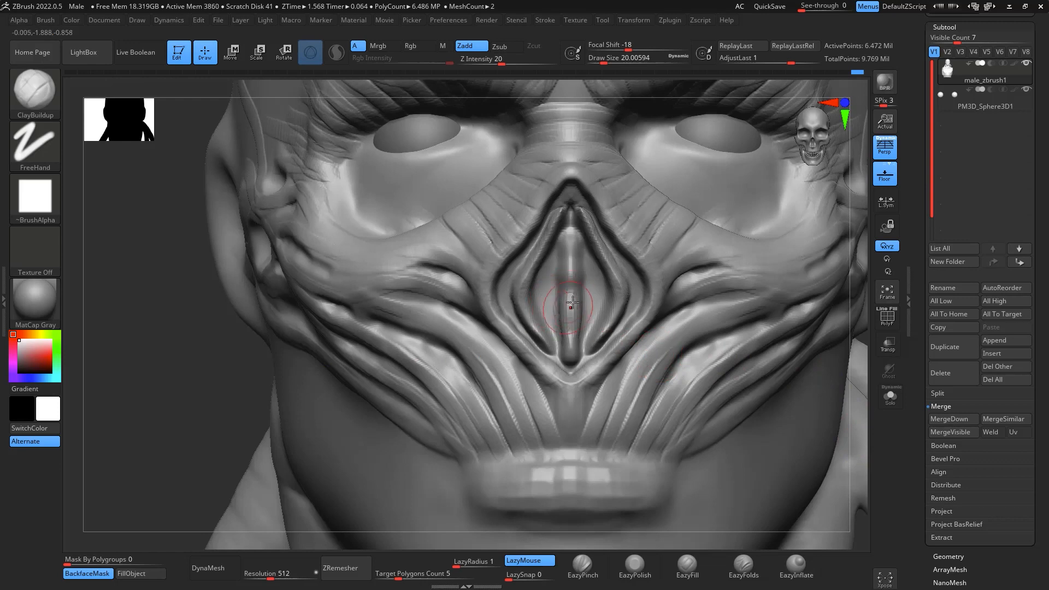
- Bend the strips inside the nasal cavity into wavy, organic shapes with the Move brush at draw size about 29
{"action": "key", "text": "b"}
{"action": "key", "text": "m"}
{"action": "key", "text": "v"}
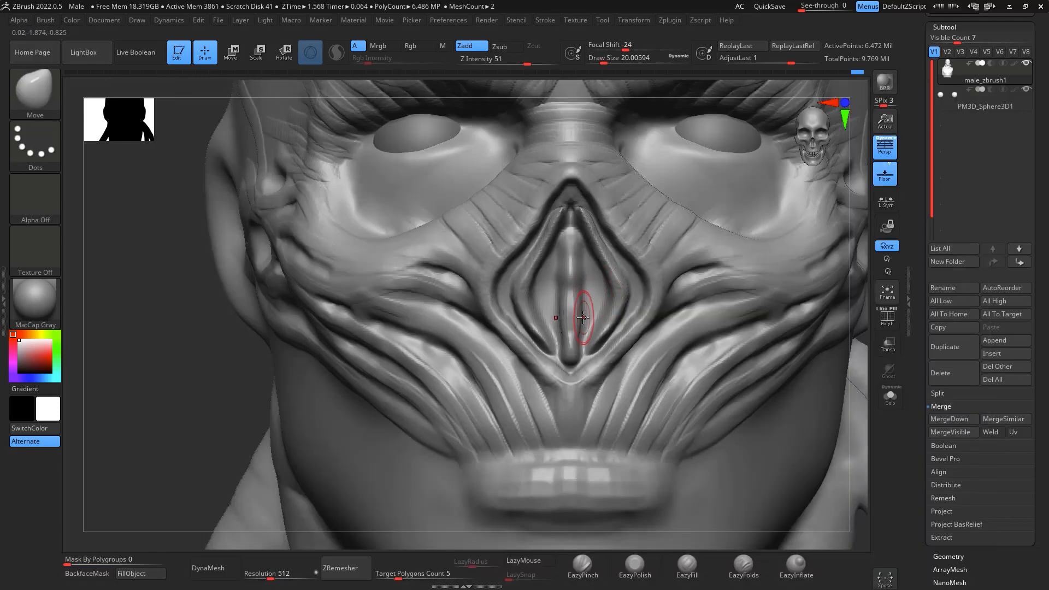
{"action": "key", "text": "space"}
{"action": "left_click_drag", "start_coordinate": [570, 312], "coordinate": [561, 311]}
{"action": "mouse_move", "coordinate": [569, 275]}
{"action": "left_mouse_down"}
{"action": "mouse_move", "coordinate": [535, 267]}
{"action": "mouse_move", "coordinate": [526, 290]}
{"action": "left_mouse_up"}
{"action": "mouse_move", "coordinate": [533, 330]}
{"action": "left_mouse_down"}
{"action": "mouse_move", "coordinate": [545, 310]}
{"action": "mouse_move", "coordinate": [594, 311]}
{"action": "left_mouse_up"}
{"action": "left_click_drag", "start_coordinate": [616, 266], "coordinate": [608, 265]}
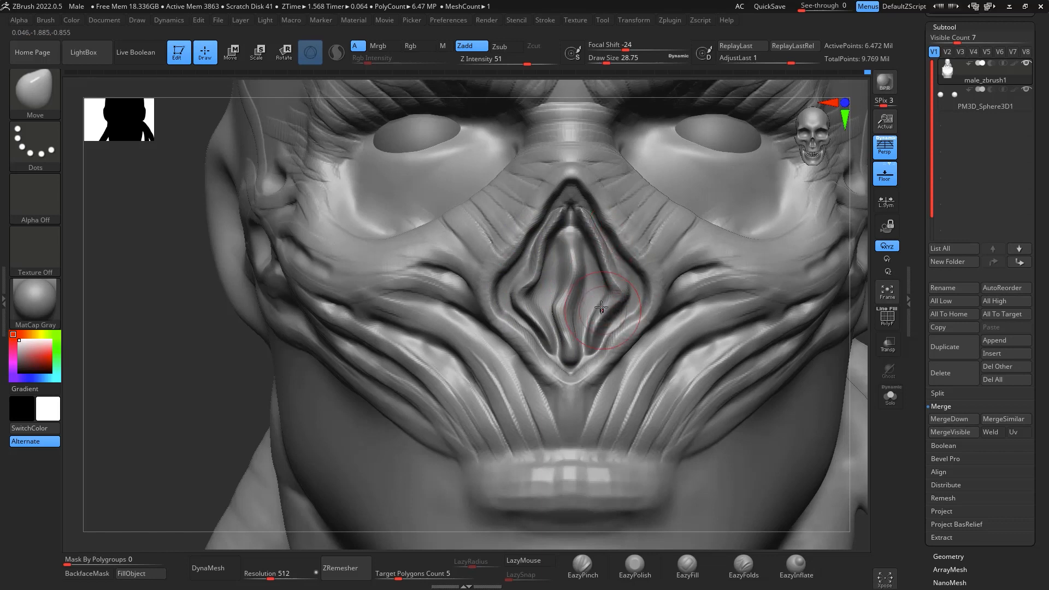
{"action": "left_click_drag", "start_coordinate": [601, 308], "coordinate": [594, 301]}
{"action": "left_click_drag", "start_coordinate": [560, 331], "coordinate": [567, 328]}
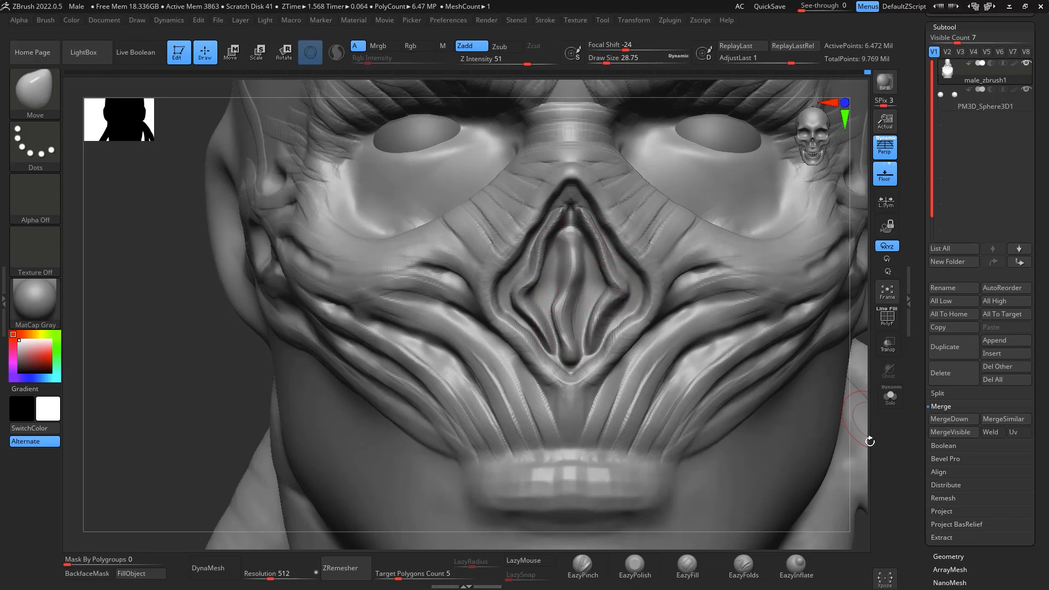
- Adjust the shape of the tendon fibres beside the mouth with the Move brush at draw size about 94
{"action": "left_click_drag", "start_coordinate": [870, 442], "coordinate": [861, 219], "text": "alt"}
{"action": "left_click_drag", "start_coordinate": [829, 384], "coordinate": [750, 364], "text": "alt"}
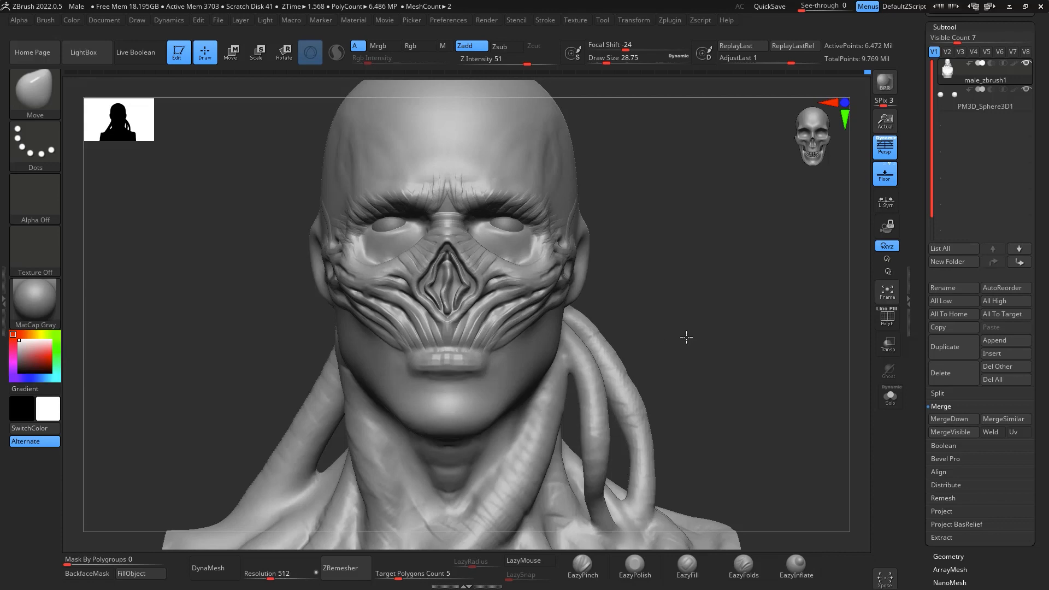
{"action": "left_click_drag", "start_coordinate": [687, 337], "coordinate": [762, 342]}
{"action": "mouse_move", "coordinate": [759, 356]}
{"action": "left_mouse_down"}
{"action": "mouse_move", "coordinate": [757, 306]}
{"action": "mouse_move", "coordinate": [745, 300]}
{"action": "mouse_move", "coordinate": [839, 356]}
{"action": "mouse_move", "coordinate": [834, 332]}
{"action": "mouse_move", "coordinate": [787, 341]}
{"action": "mouse_move", "coordinate": [549, 322]}
{"action": "mouse_move", "coordinate": [542, 332]}
{"action": "left_mouse_up"}
{"action": "key", "text": "b"}
{"action": "key", "text": "m"}
{"action": "key", "text": "v"}
{"action": "key", "text": "space"}
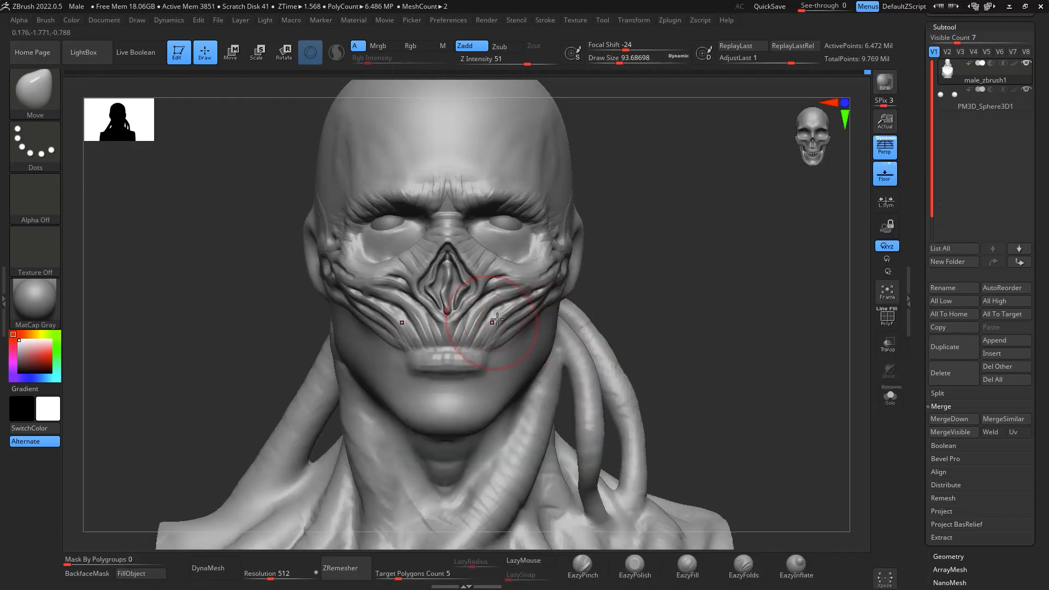
{"action": "left_click_drag", "start_coordinate": [514, 328], "coordinate": [507, 321]}
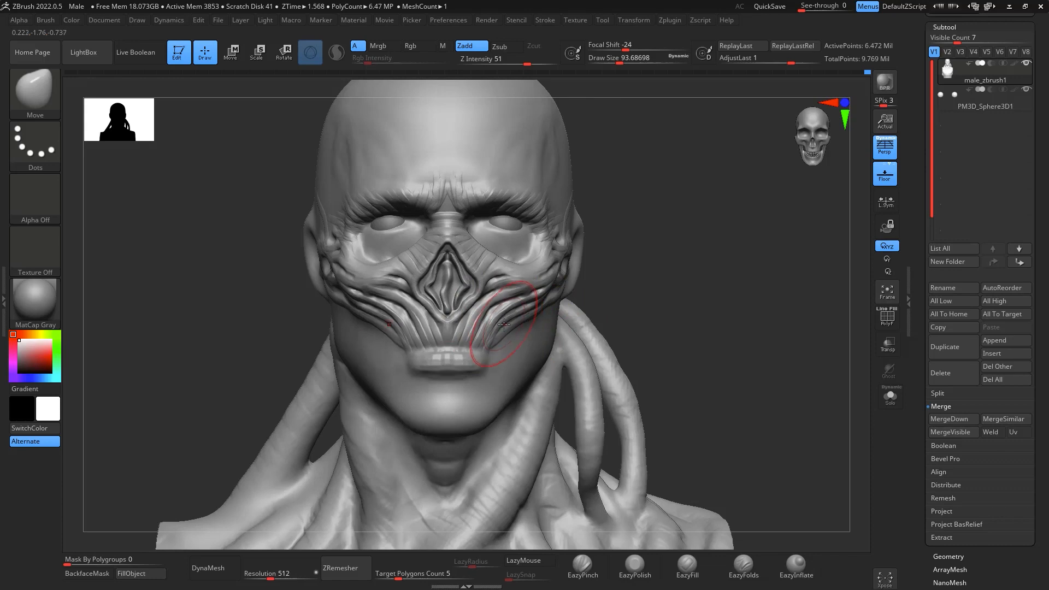
- Carve a crease between the face tendons and the upper lip, including the mouth corners, with DamStandard at draw size about 18.5
{"action": "mouse_move", "coordinate": [697, 261]}
{"action": "left_mouse_down"}
{"action": "mouse_move", "coordinate": [754, 265]}
{"action": "mouse_move", "coordinate": [795, 303]}
{"action": "mouse_move", "coordinate": [766, 265]}
{"action": "left_mouse_up"}
{"action": "mouse_move", "coordinate": [744, 209]}
{"action": "left_mouse_down"}
{"action": "mouse_move", "coordinate": [740, 220]}
{"action": "mouse_move", "coordinate": [740, 188]}
{"action": "mouse_move", "coordinate": [705, 202]}
{"action": "mouse_move", "coordinate": [686, 240]}
{"action": "left_mouse_up"}
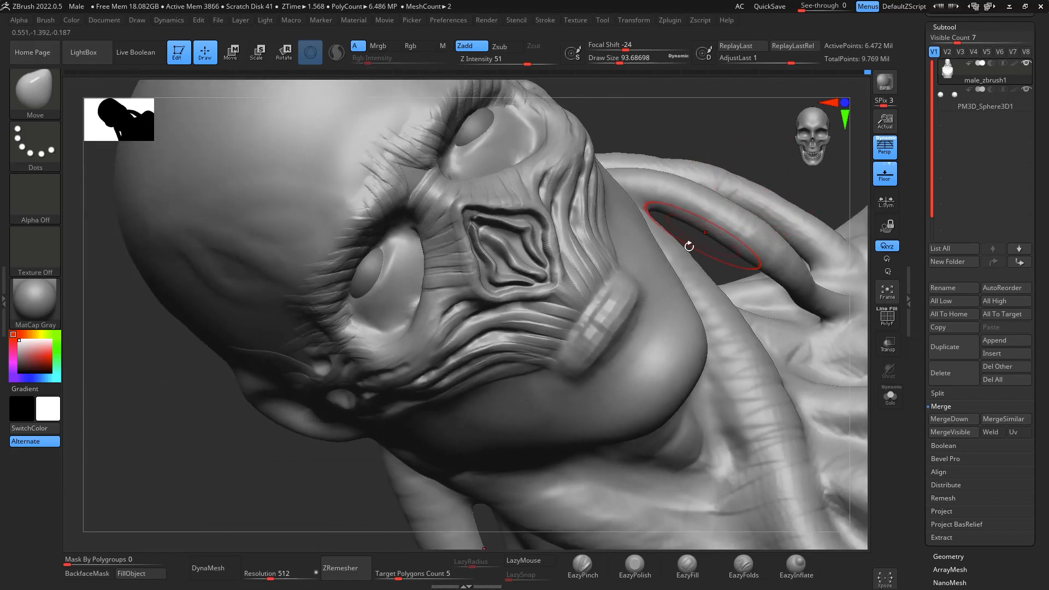
{"action": "key", "text": "b"}
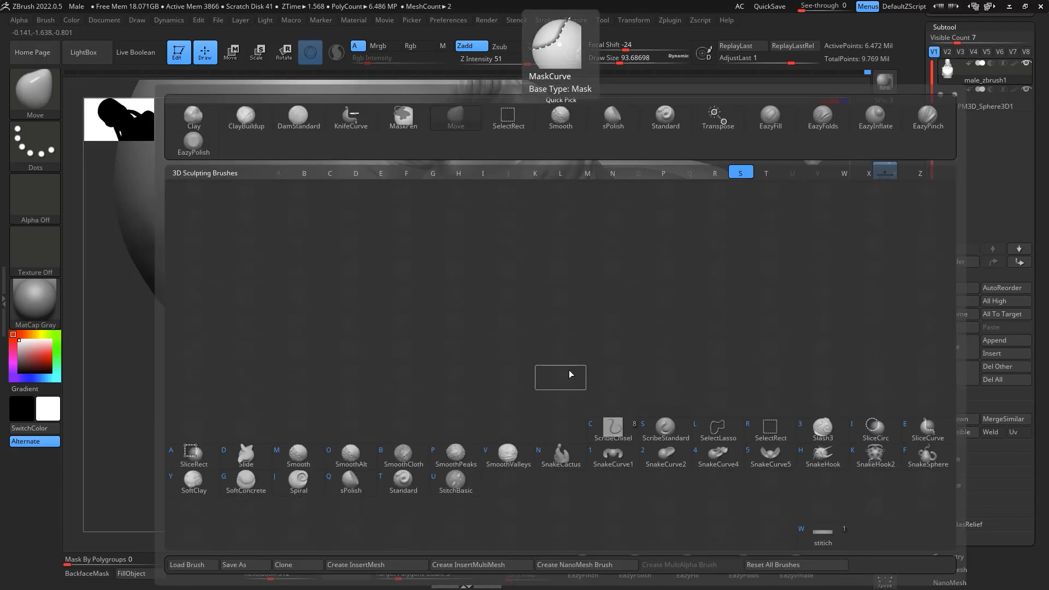
{"action": "key", "text": "s"}
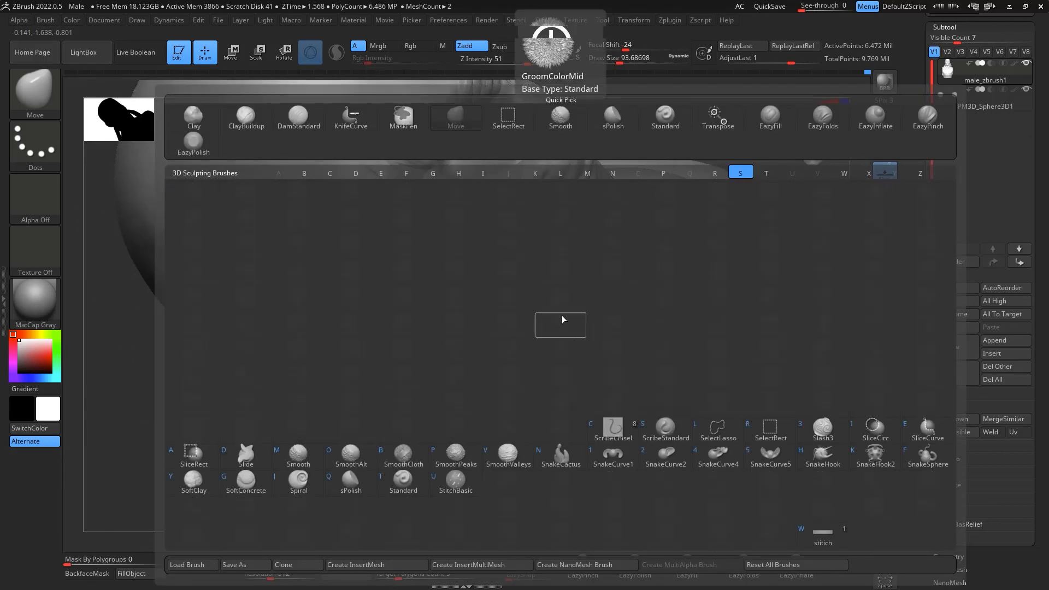
{"action": "left_click_drag", "start_coordinate": [124, 370], "coordinate": [144, 378]}
{"action": "key", "text": "b"}
{"action": "key", "text": "d"}
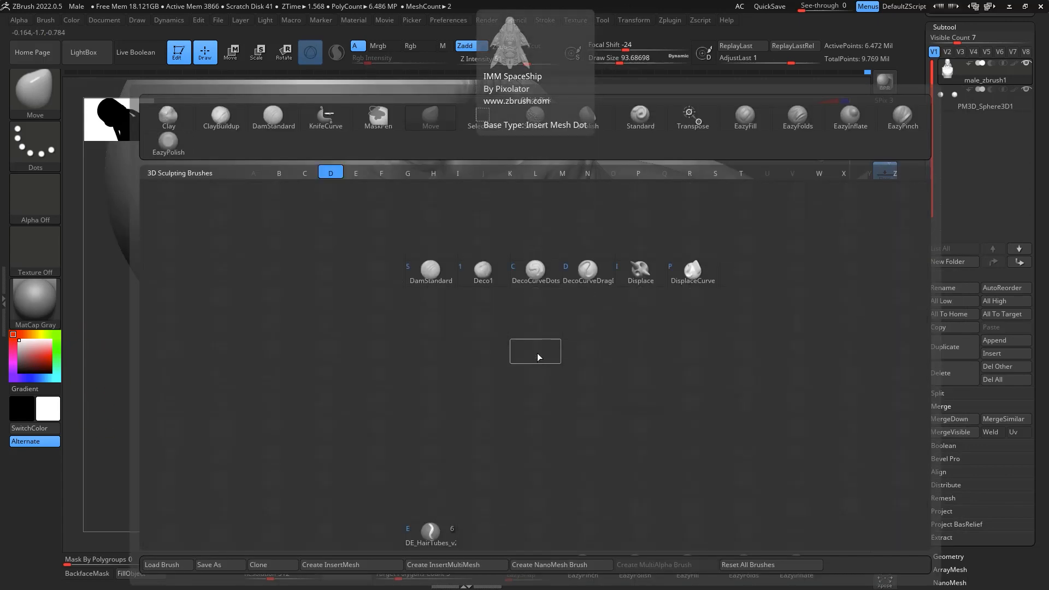
{"action": "key", "text": "s"}
{"action": "key", "text": "space"}
{"action": "left_click_drag", "start_coordinate": [618, 354], "coordinate": [605, 354]}
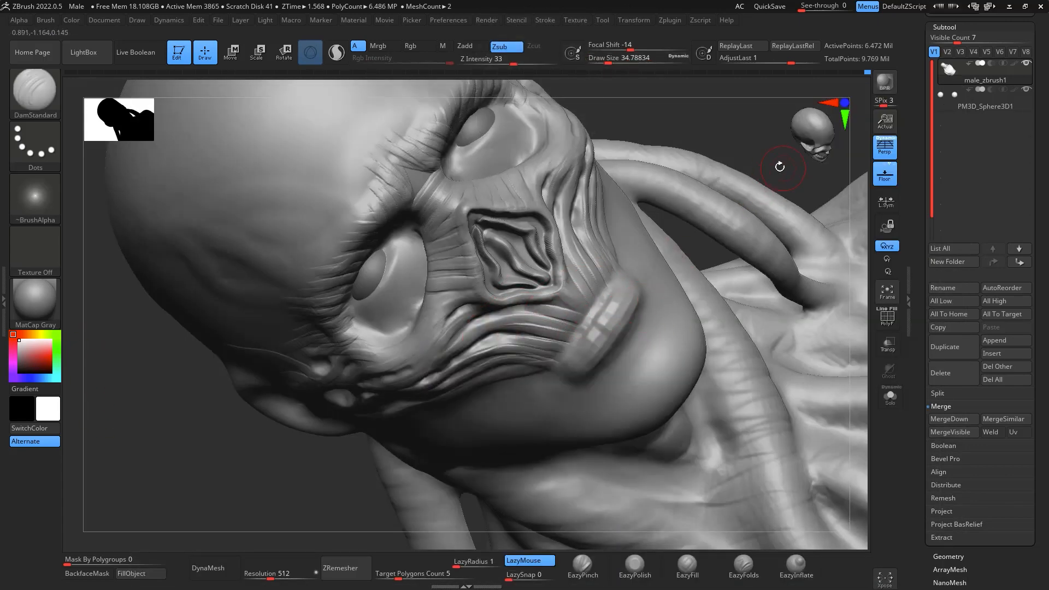
{"action": "mouse_move", "coordinate": [780, 165]}
{"action": "left_mouse_down"}
{"action": "mouse_move", "coordinate": [767, 146]}
{"action": "mouse_move", "coordinate": [785, 179]}
{"action": "mouse_move", "coordinate": [751, 219]}
{"action": "mouse_move", "coordinate": [752, 177]}
{"action": "mouse_move", "coordinate": [793, 119]}
{"action": "left_mouse_up"}
{"action": "key", "text": "space"}
{"action": "left_click_drag", "start_coordinate": [616, 282], "coordinate": [605, 282]}
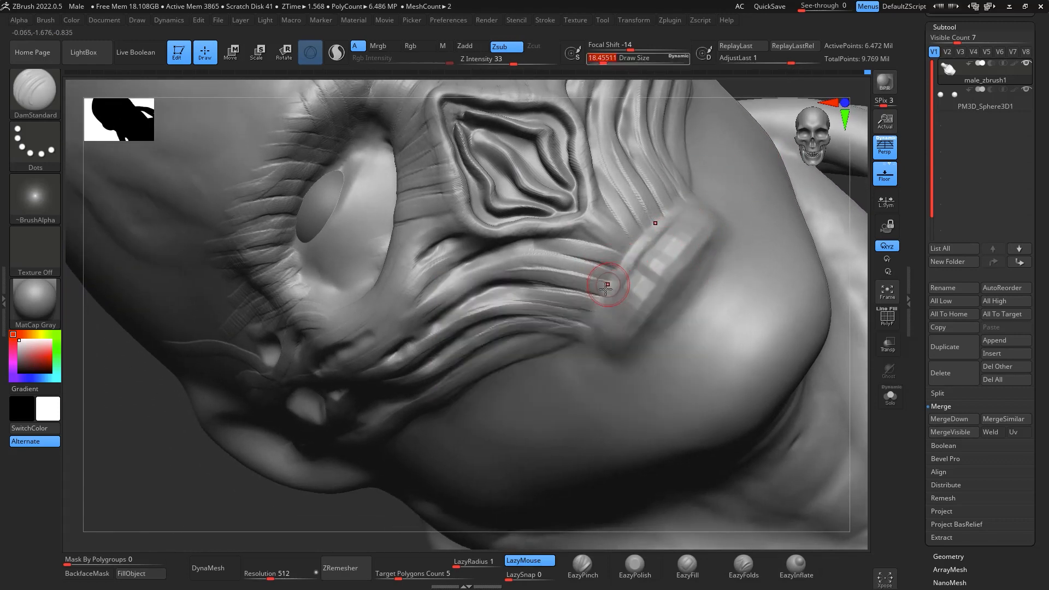
{"action": "mouse_move", "coordinate": [675, 214]}
{"action": "left_mouse_down"}
{"action": "mouse_move", "coordinate": [594, 321]}
{"action": "mouse_move", "coordinate": [587, 351]}
{"action": "left_mouse_up"}
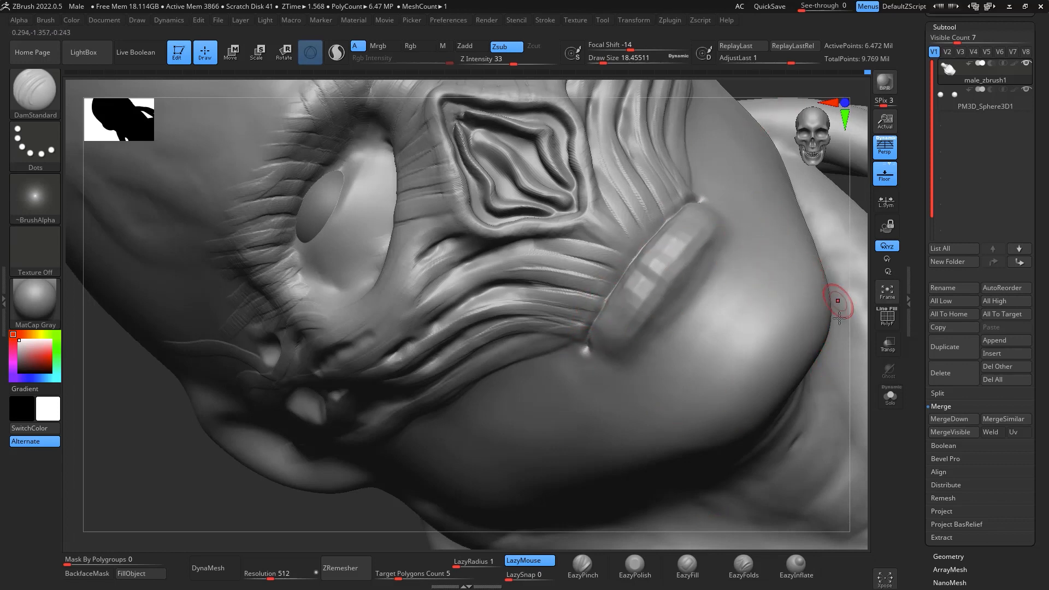
- Carve vertical wrinkles across the lip form with DamStandard at draw size about 20, smoothing the blocky surface
{"action": "mouse_move", "coordinate": [853, 312]}
{"action": "left_mouse_down"}
{"action": "mouse_move", "coordinate": [847, 245]}
{"action": "mouse_move", "coordinate": [809, 330]}
{"action": "mouse_move", "coordinate": [790, 322]}
{"action": "left_mouse_up"}
{"action": "key", "text": "space"}
{"action": "left_click_drag", "start_coordinate": [724, 304], "coordinate": [728, 304]}
{"action": "key", "text": "shift"}
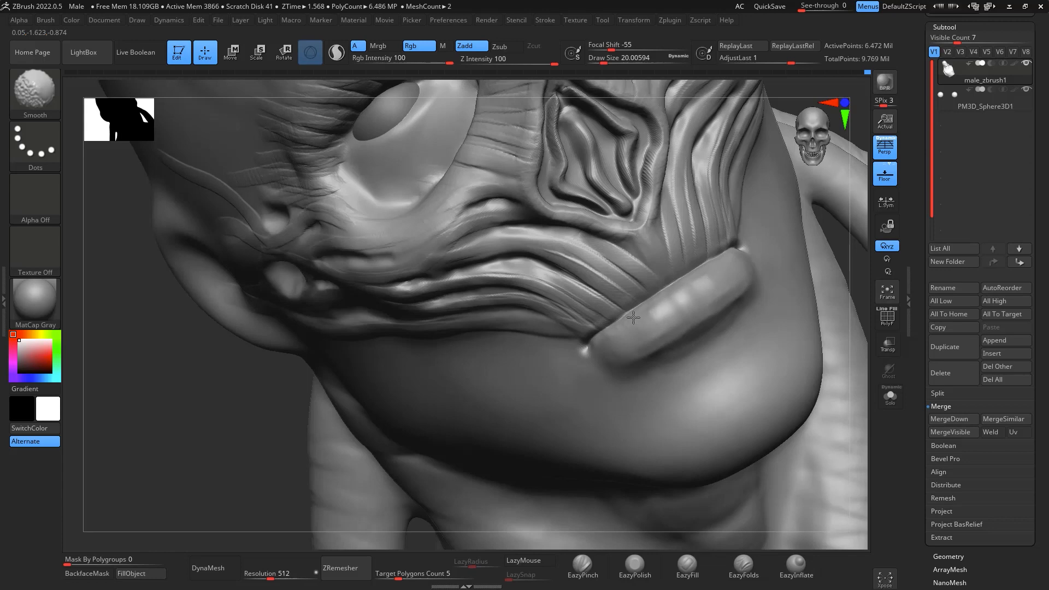
{"action": "mouse_move", "coordinate": [853, 343]}
{"action": "left_mouse_down"}
{"action": "mouse_move", "coordinate": [852, 373]}
{"action": "mouse_move", "coordinate": [822, 246]}
{"action": "mouse_move", "coordinate": [694, 276]}
{"action": "mouse_move", "coordinate": [712, 321]}
{"action": "left_mouse_up"}
{"action": "mouse_move", "coordinate": [710, 275]}
{"action": "left_mouse_down"}
{"action": "mouse_move", "coordinate": [721, 316]}
{"action": "mouse_move", "coordinate": [732, 313]}
{"action": "left_mouse_up"}
{"action": "left_click_drag", "start_coordinate": [739, 267], "coordinate": [757, 300]}
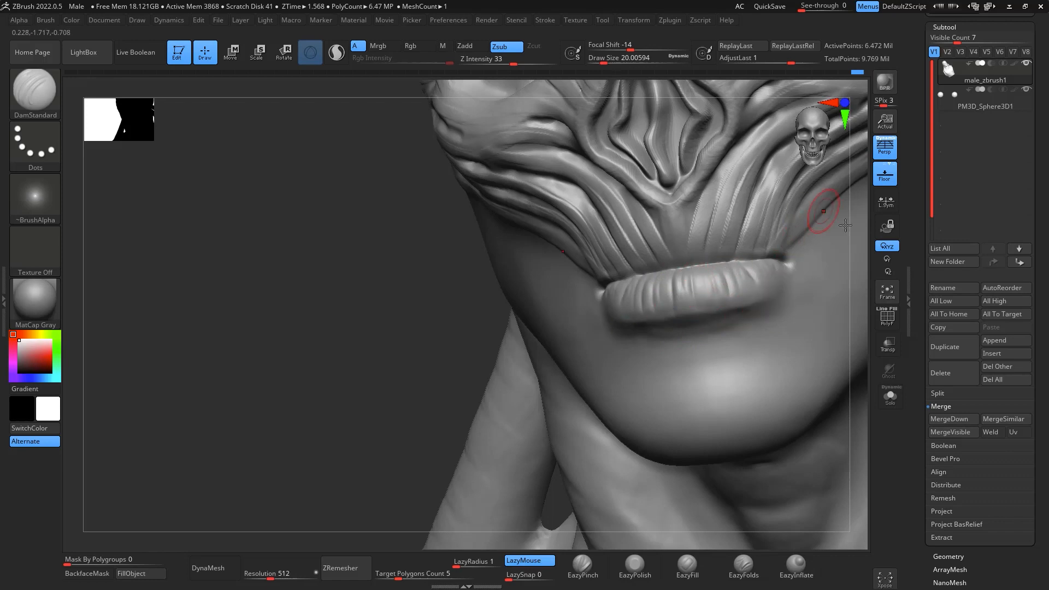
- Add clay along the lower edge of the lip form with ClayBuildup at draw size about 20
{"action": "mouse_move", "coordinate": [862, 386]}
{"action": "left_mouse_down", "text": "shift"}
{"action": "mouse_move", "coordinate": [860, 408]}
{"action": "mouse_move", "coordinate": [852, 307]}
{"action": "mouse_move", "coordinate": [874, 356]}
{"action": "mouse_move", "coordinate": [855, 408]}
{"action": "mouse_move", "coordinate": [789, 442]}
{"action": "mouse_move", "coordinate": [670, 159]}
{"action": "mouse_move", "coordinate": [667, 219]}
{"action": "mouse_move", "coordinate": [637, 246]}
{"action": "left_mouse_up", "text": "shift"}
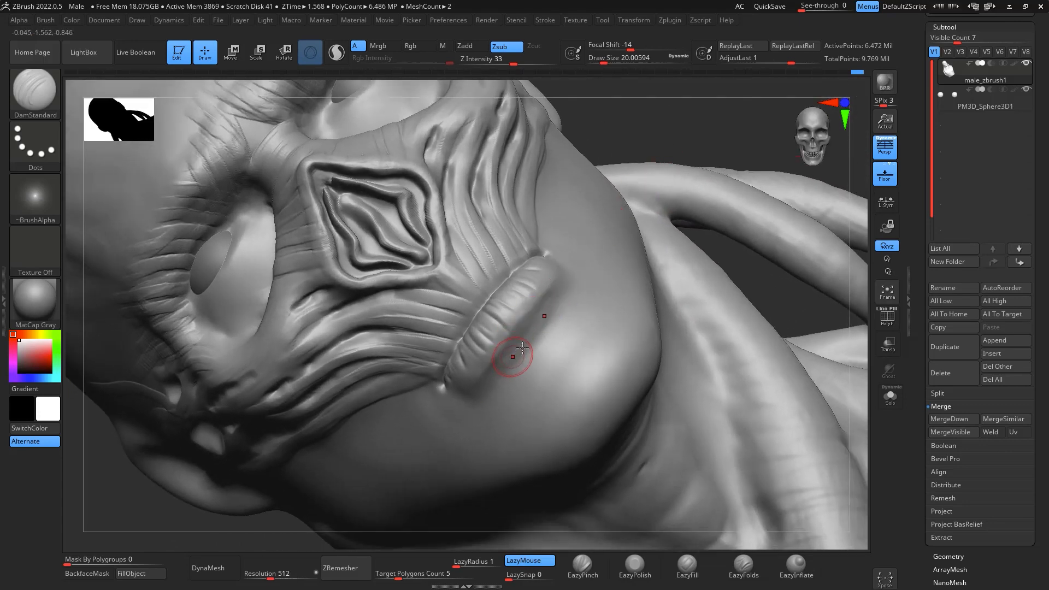
{"action": "key", "text": "b"}
{"action": "key", "text": "c"}
{"action": "key", "text": "b"}
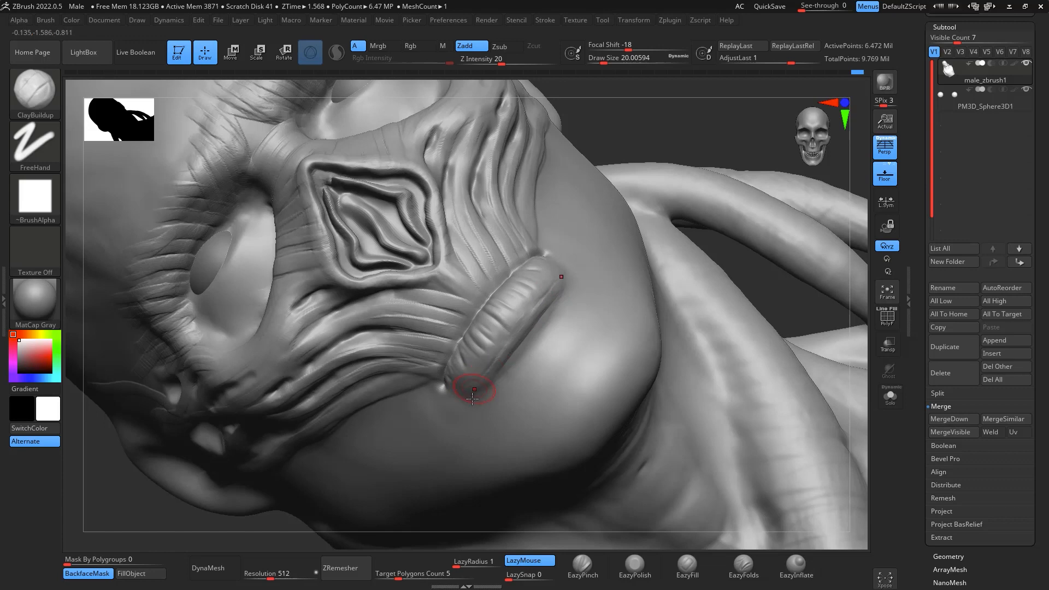
- Carve a crease along the lower edge of the lip form with DamStandard, and smooth its ends
{"action": "key", "text": "b"}
{"action": "key", "text": "d"}
{"action": "key", "text": "s"}
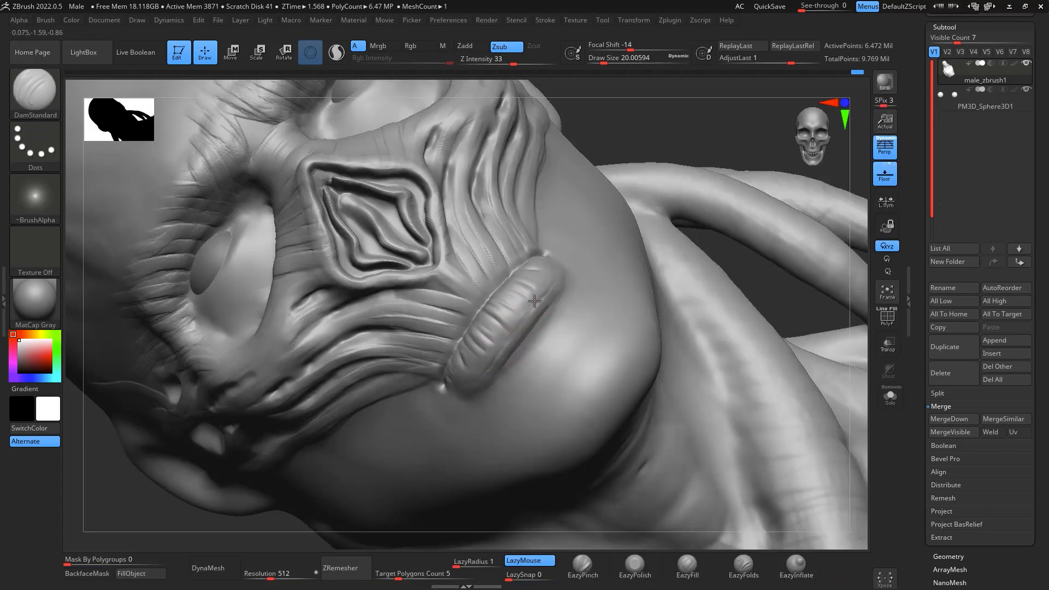
{"action": "left_click_drag", "start_coordinate": [534, 301], "coordinate": [481, 371]}
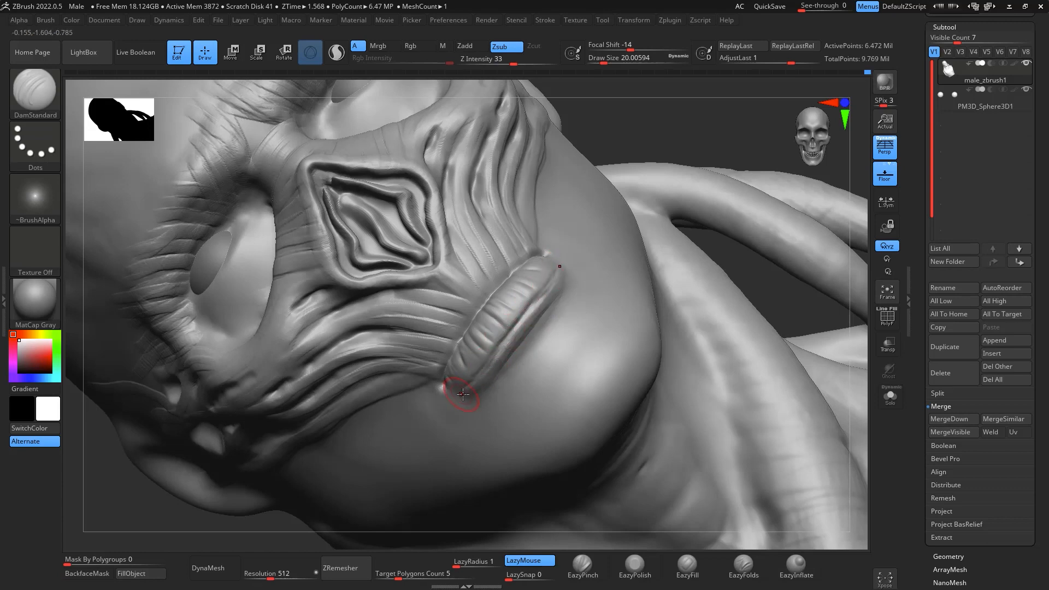
{"action": "key", "text": "shift"}
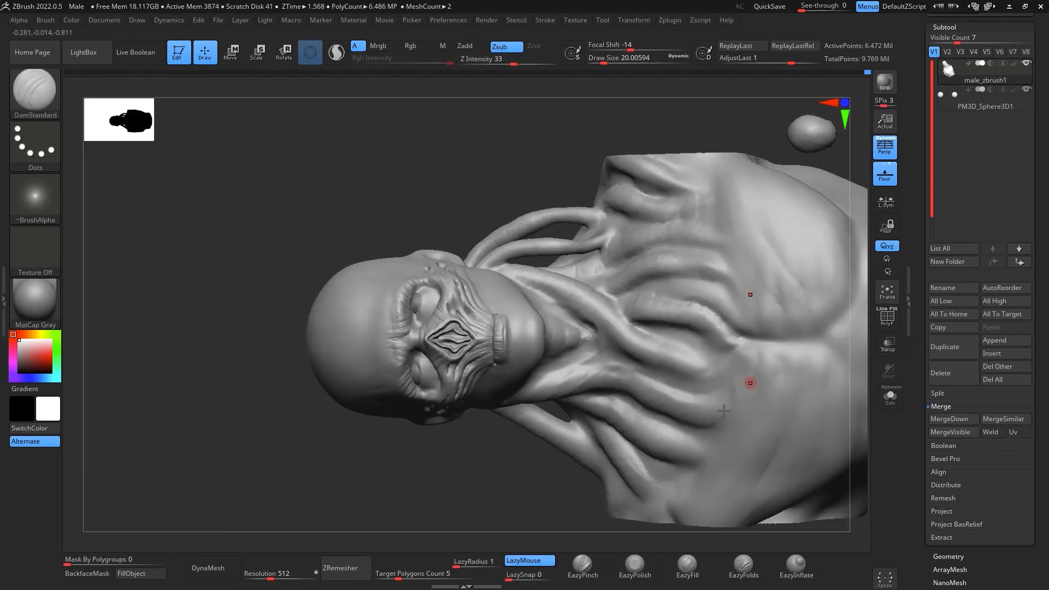
- Try to carve a long crease along the lower edge of the cheek tendons with DamStandard, and undo it
{"action": "left_click_drag", "start_coordinate": [545, 424], "coordinate": [647, 138]}
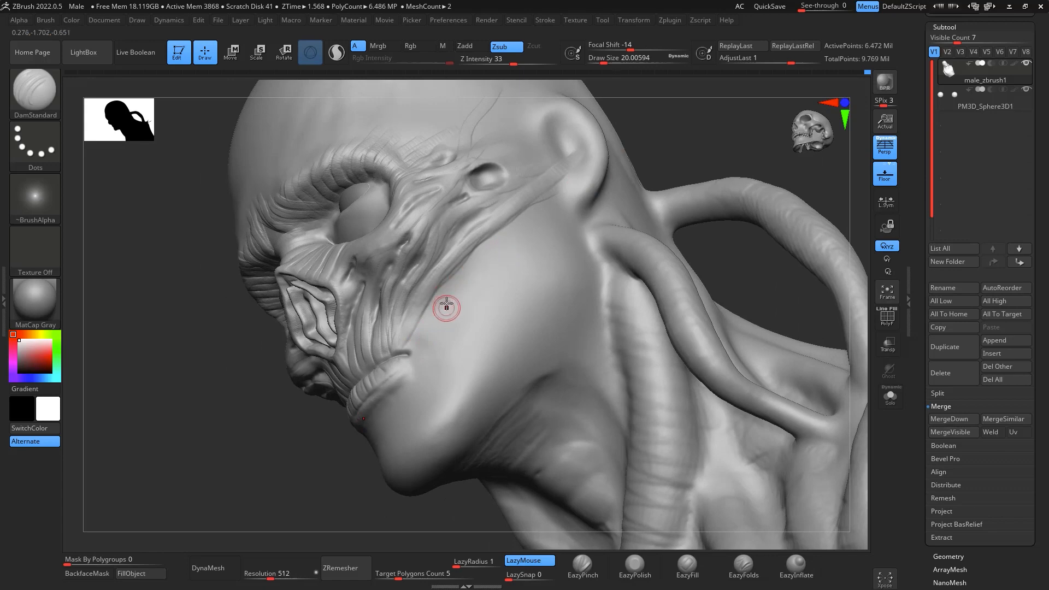
{"action": "key", "text": "b"}
{"action": "key", "text": "Escape"}
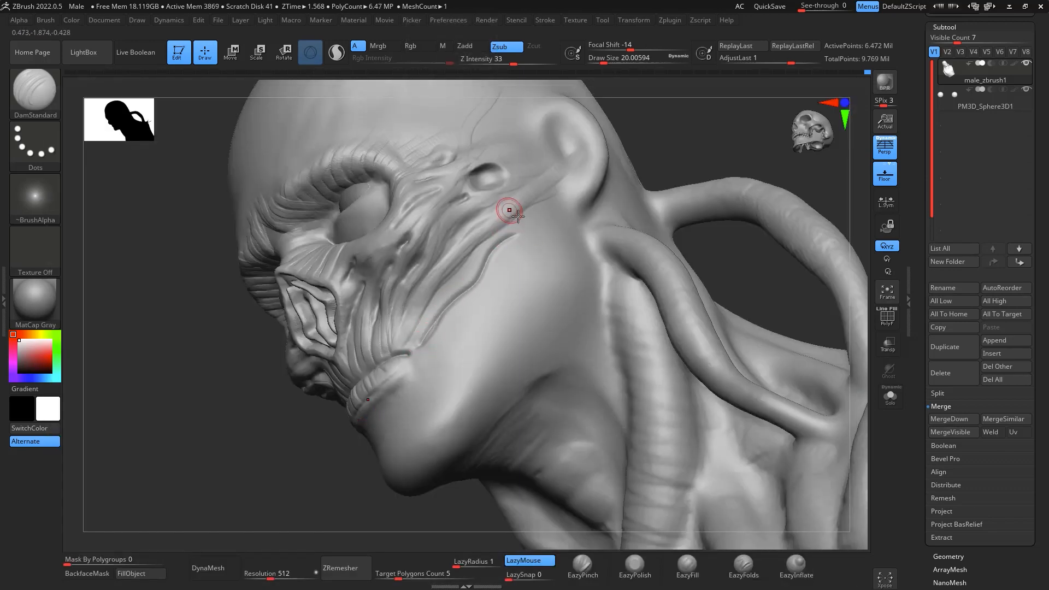
{"action": "key", "text": "ctrl+z"}
{"action": "key", "text": "ctrl+z"}
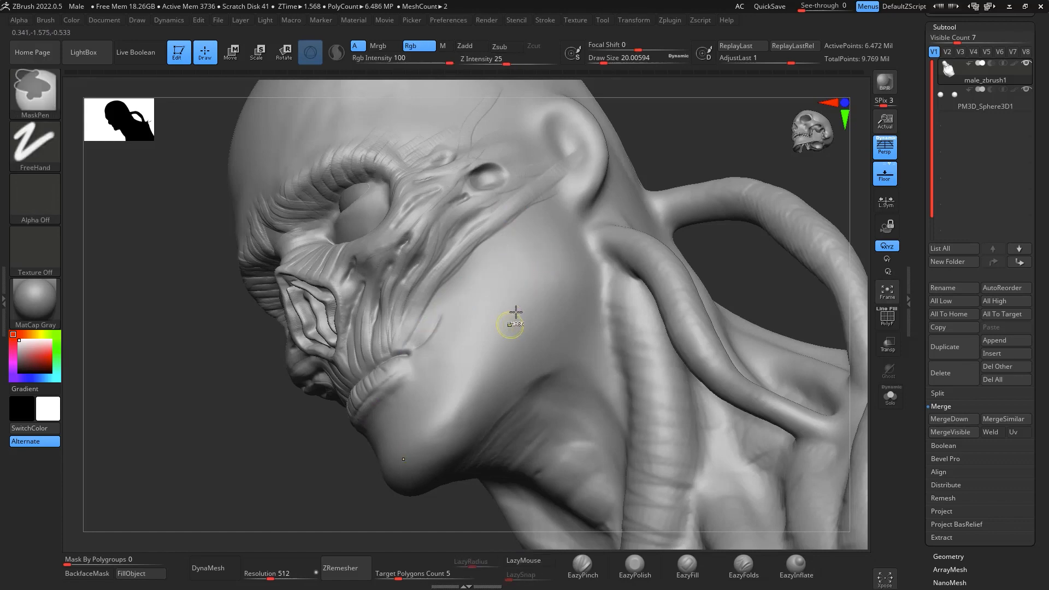
- Build thin branching strands from the mouth corner across the cheek with ClayBuildup at draw size about 20
{"action": "key", "text": "b"}
{"action": "key", "text": "c"}
{"action": "key", "text": "b"}
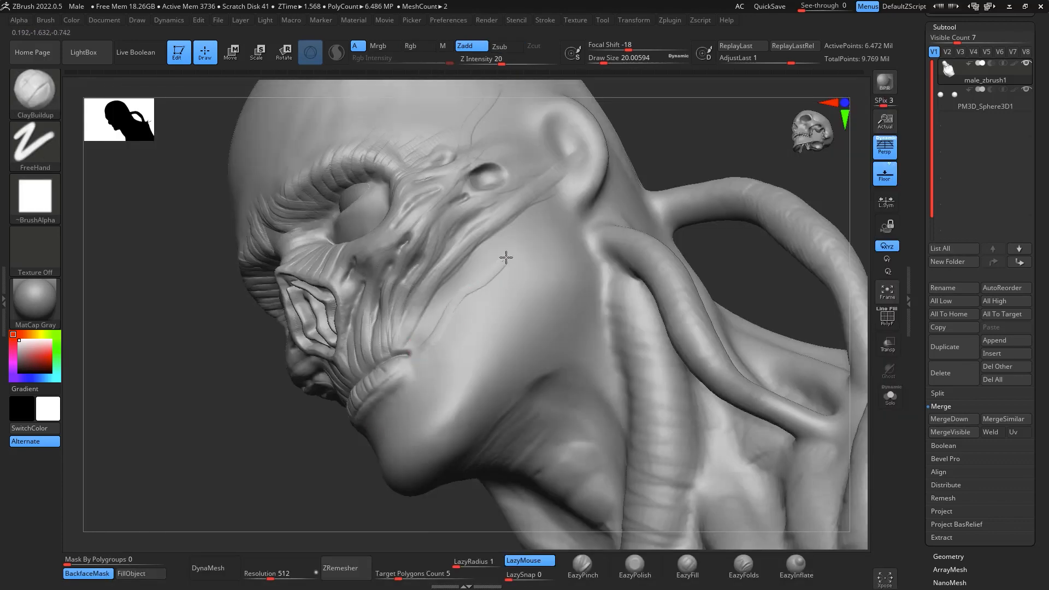
{"action": "mouse_move", "coordinate": [708, 172]}
{"action": "left_mouse_down"}
{"action": "mouse_move", "coordinate": [726, 174]}
{"action": "mouse_move", "coordinate": [703, 171]}
{"action": "left_mouse_up"}
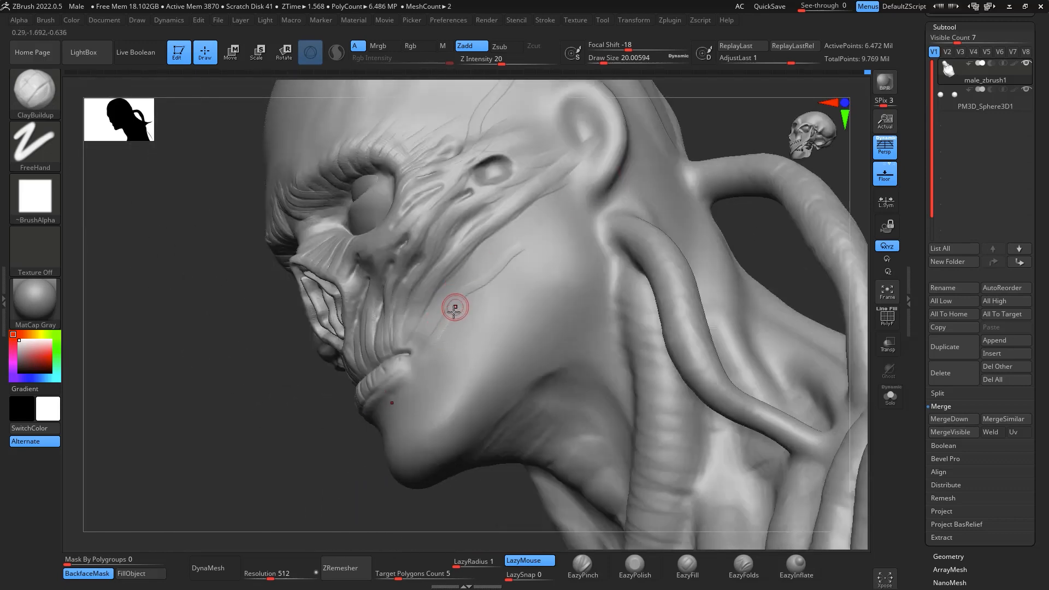
{"action": "left_click_drag", "start_coordinate": [544, 262], "coordinate": [563, 255]}
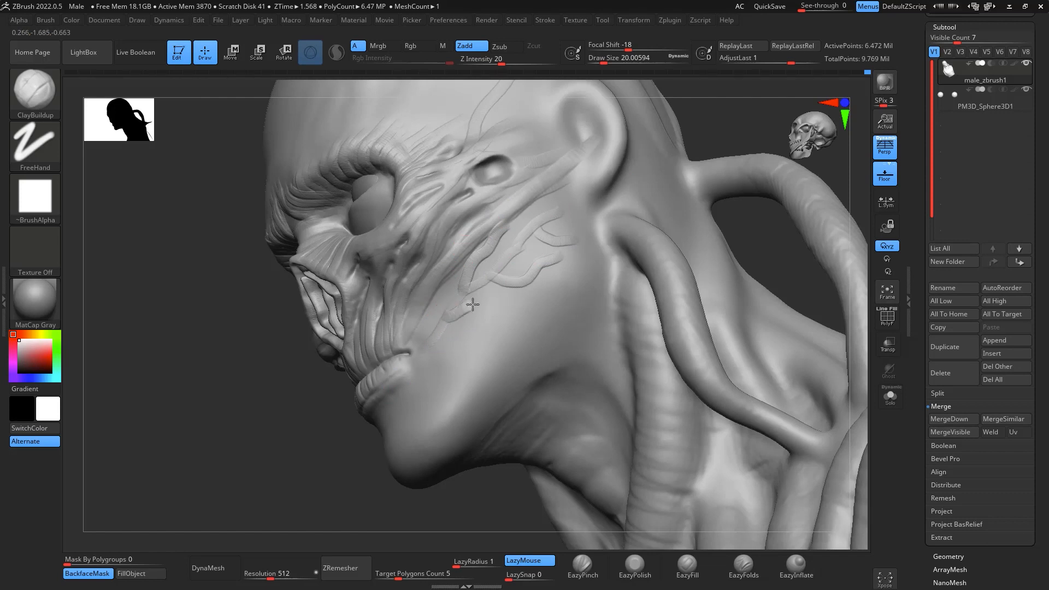
{"action": "left_click_drag", "start_coordinate": [451, 311], "coordinate": [517, 309]}
{"action": "left_click_drag", "start_coordinate": [408, 359], "coordinate": [460, 294]}
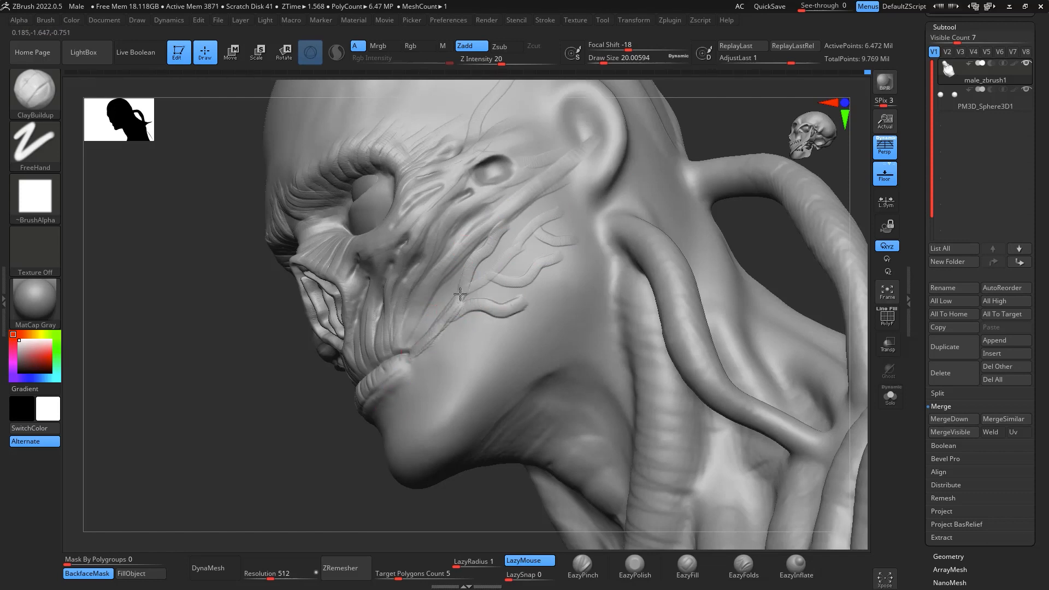
- Extend the cheek strands toward the earlobe and add side branches linking them with ClayBuildup
{"action": "left_click_drag", "start_coordinate": [510, 256], "coordinate": [574, 197]}
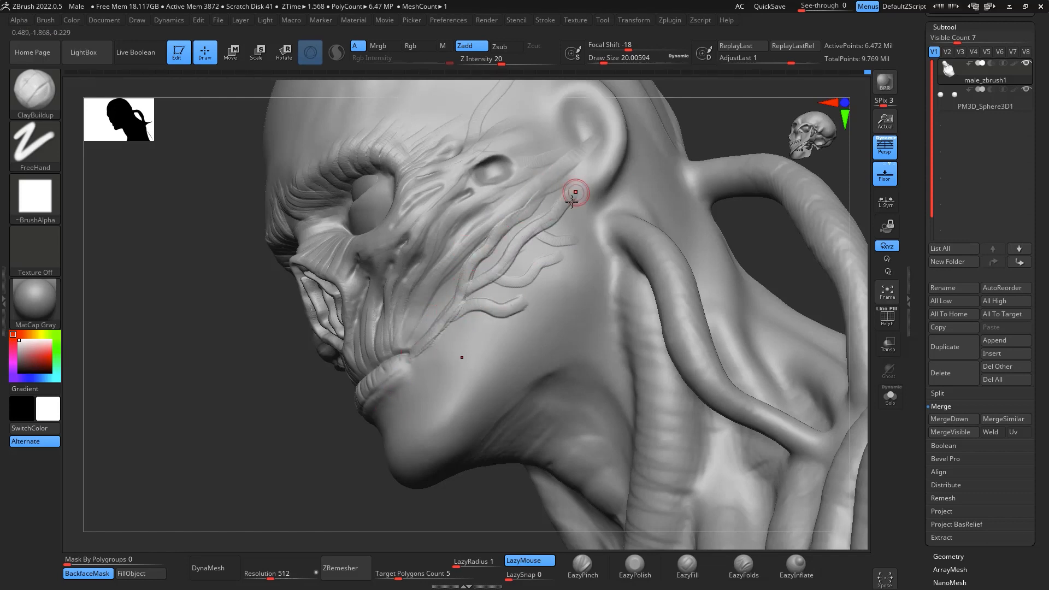
{"action": "left_click_drag", "start_coordinate": [535, 237], "coordinate": [581, 228]}
{"action": "left_click_drag", "start_coordinate": [497, 282], "coordinate": [552, 253]}
{"action": "left_click_drag", "start_coordinate": [476, 301], "coordinate": [565, 272]}
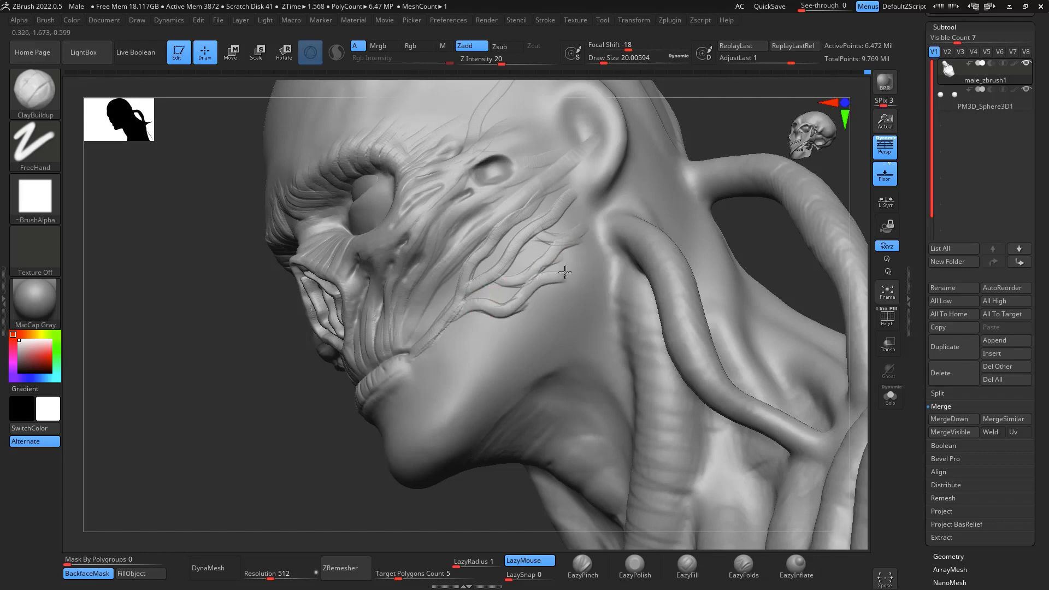
{"action": "mouse_move", "coordinate": [776, 239]}
{"action": "left_mouse_down"}
{"action": "mouse_move", "coordinate": [811, 251]}
{"action": "mouse_move", "coordinate": [797, 235]}
{"action": "mouse_move", "coordinate": [765, 235]}
{"action": "left_mouse_up"}
{"action": "left_click_drag", "start_coordinate": [556, 198], "coordinate": [571, 235], "text": "shift"}
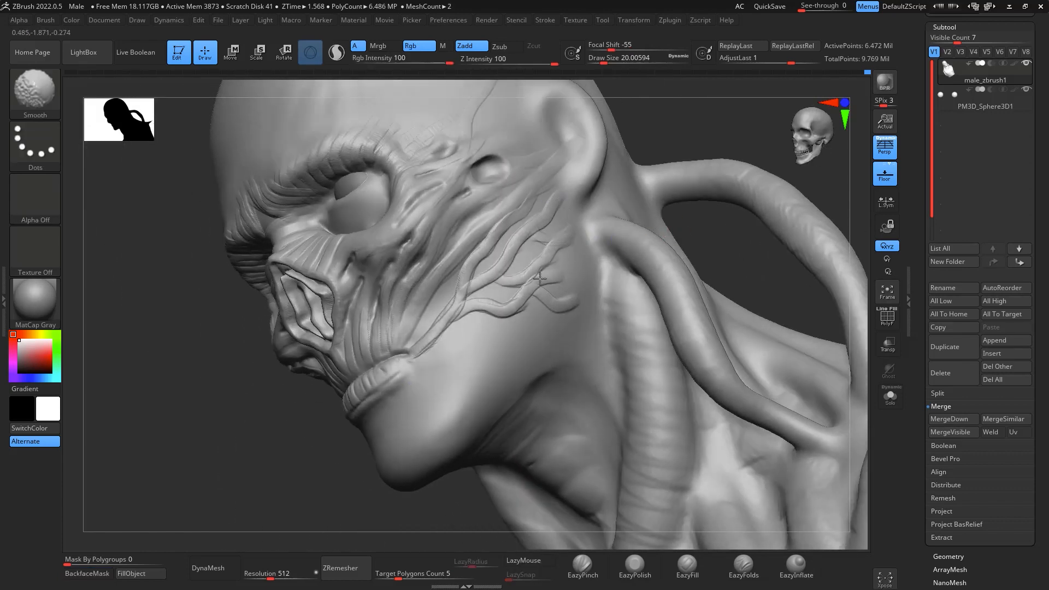
- Smooth the new cheek strands into the surrounding tendons at draw size about 35
{"action": "key", "text": "space"}
{"action": "left_click_drag", "start_coordinate": [529, 280], "coordinate": [534, 279]}
{"action": "left_click_drag", "start_coordinate": [474, 258], "coordinate": [457, 297], "text": "shift"}
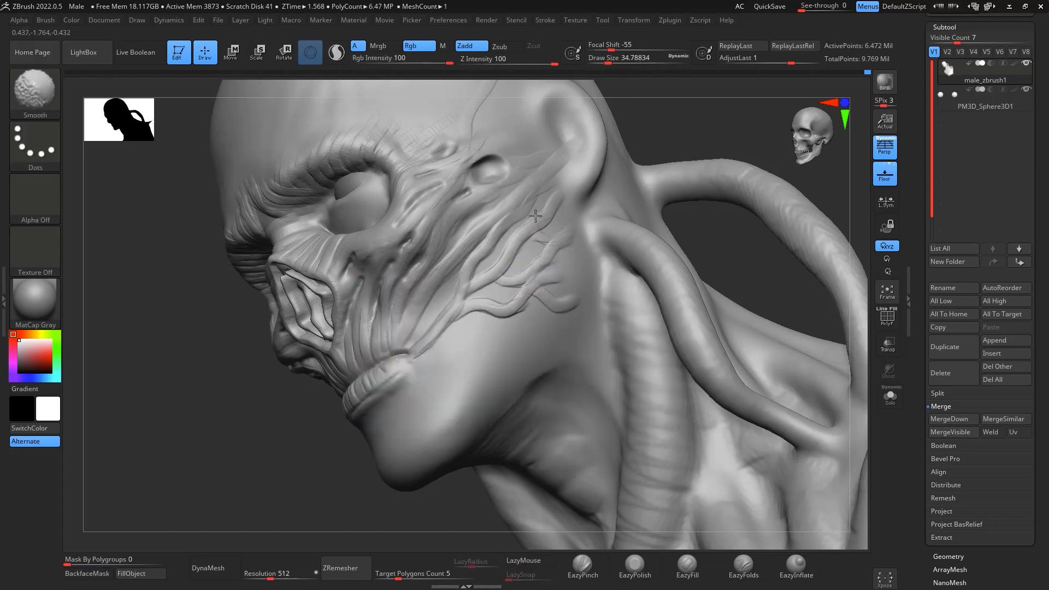
{"action": "key", "text": "space"}
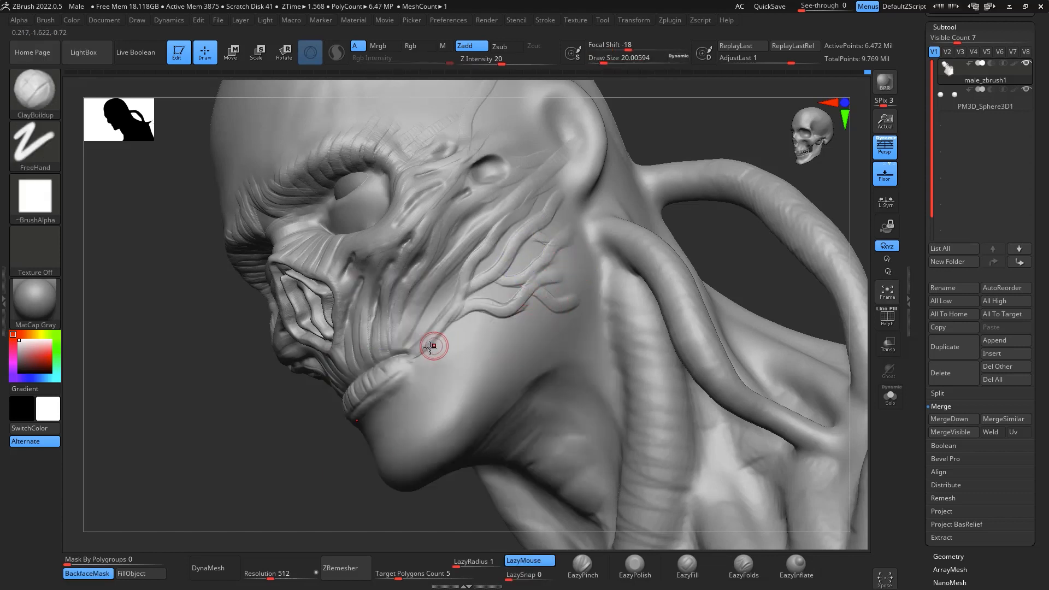
- Add branching strands along the jaw below the cheek with ClayBuildup at draw size about 20, and deepen the gaps between them
{"action": "left_click_drag", "start_coordinate": [430, 346], "coordinate": [434, 347]}
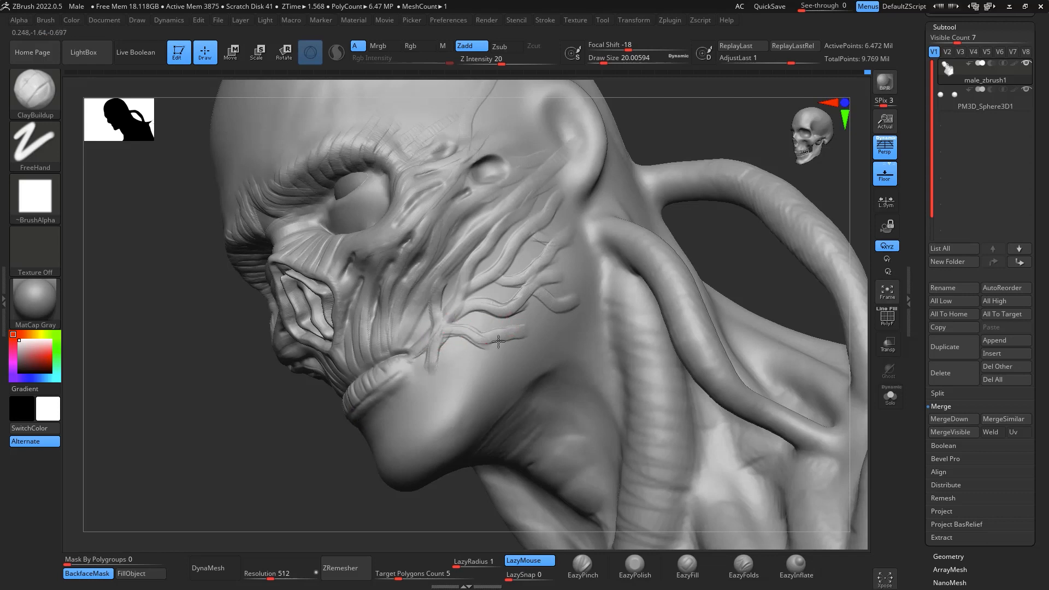
{"action": "left_click_drag", "start_coordinate": [498, 342], "coordinate": [522, 335]}
{"action": "key", "text": "shift"}
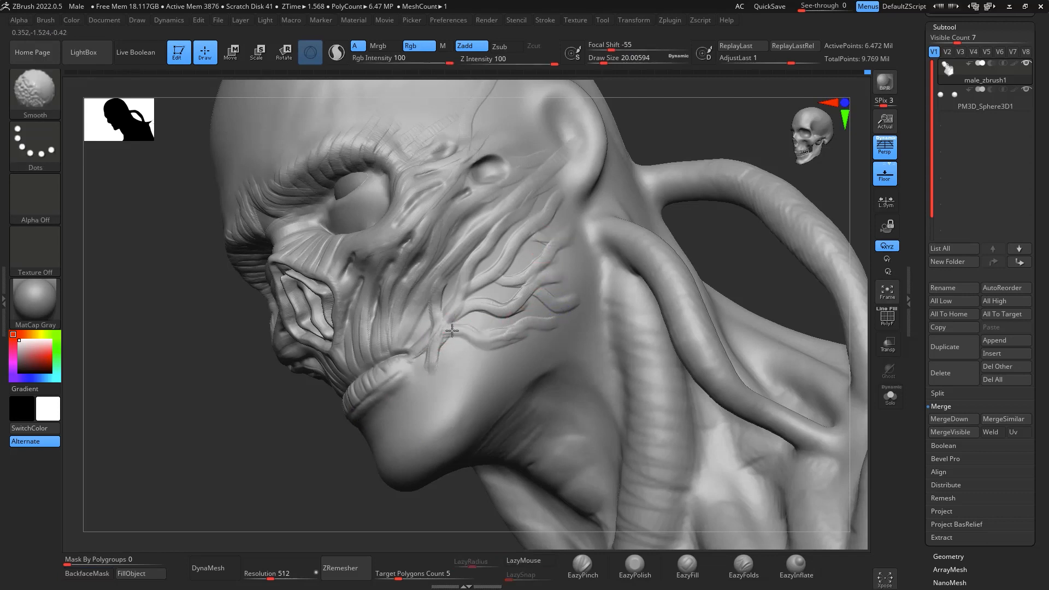
{"action": "left_click_drag", "start_coordinate": [497, 319], "coordinate": [438, 322], "text": "shift"}
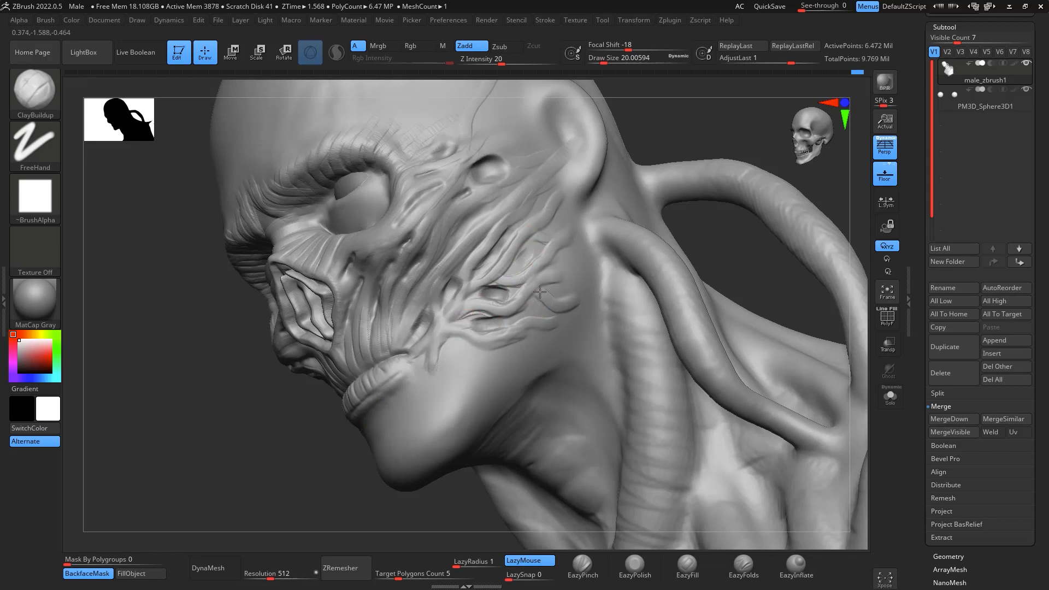
- Soften the cheek and jaw strands with Smooth at draw size about 83
{"action": "key", "text": "space"}
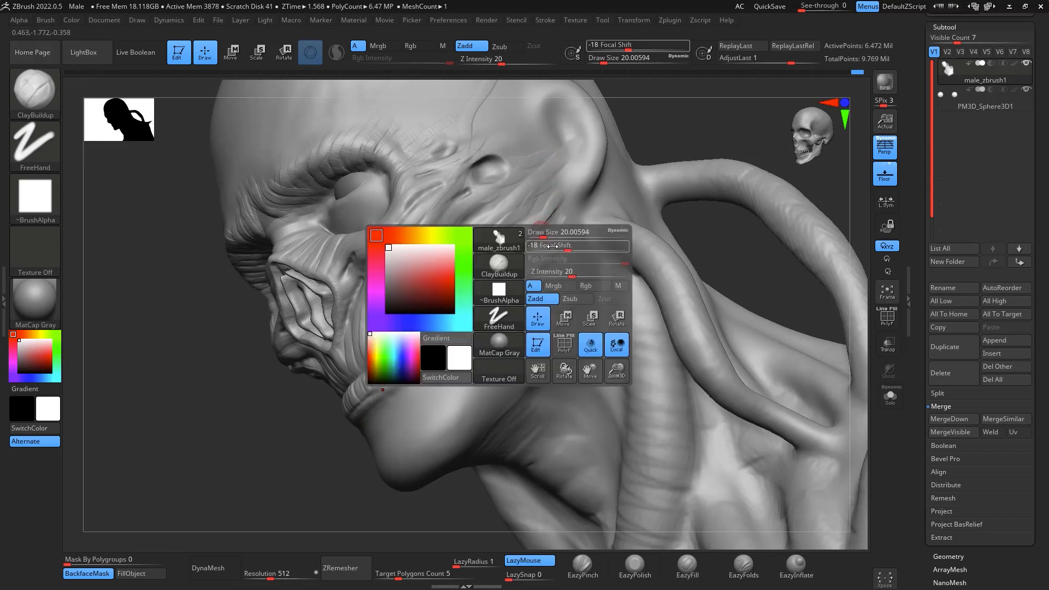
{"action": "key", "text": "shift"}
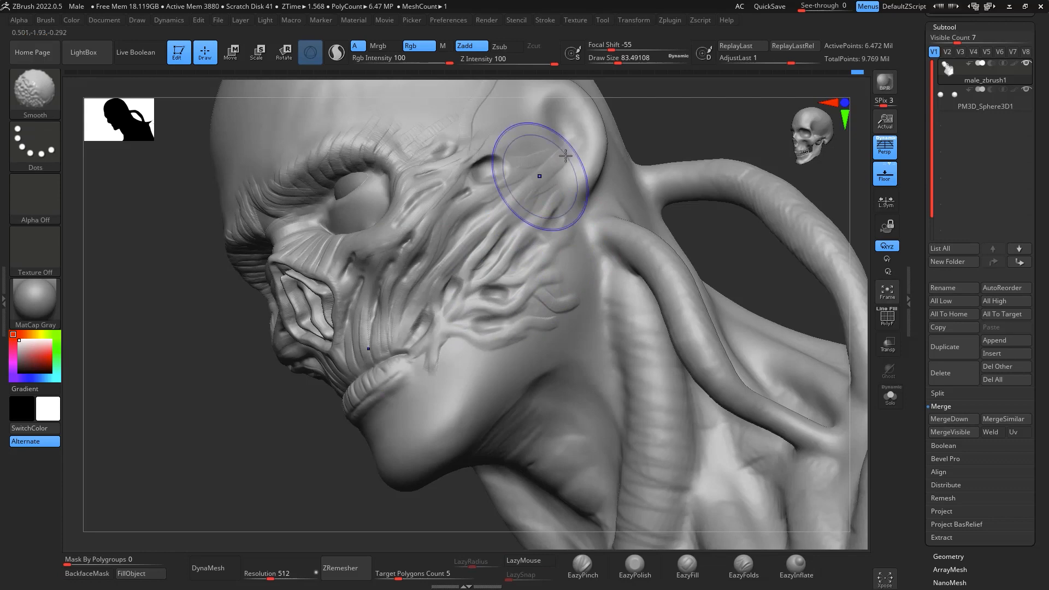
{"action": "left_click_drag", "start_coordinate": [724, 161], "coordinate": [468, 328]}
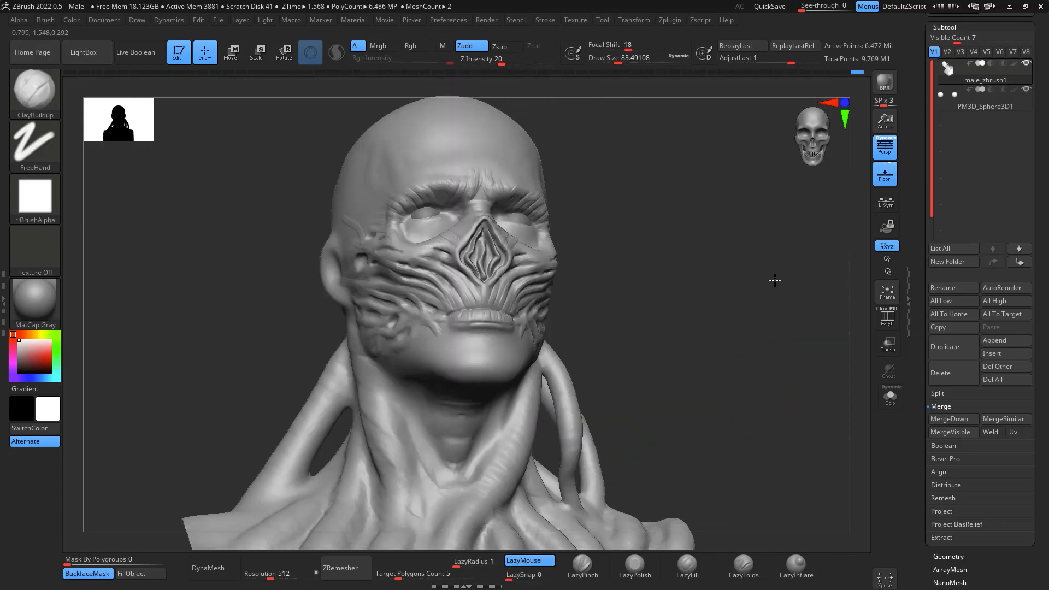
{"action": "mouse_move", "coordinate": [776, 280]}
{"action": "left_mouse_down"}
{"action": "mouse_move", "coordinate": [780, 265]}
{"action": "mouse_move", "coordinate": [788, 301]}
{"action": "mouse_move", "coordinate": [773, 317]}
{"action": "mouse_move", "coordinate": [787, 258]}
{"action": "left_mouse_up"}
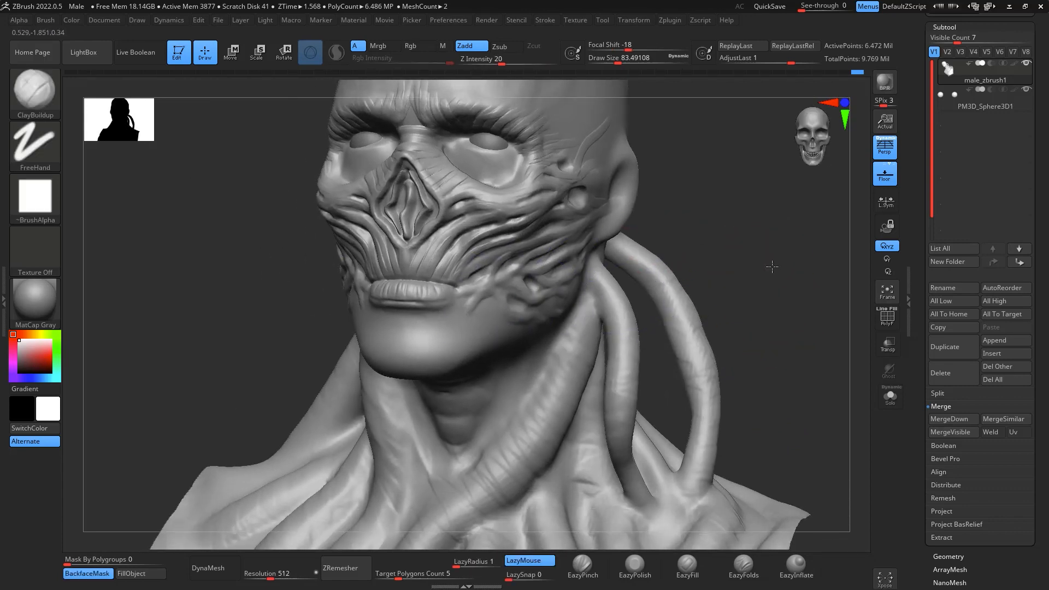
- Build up broad vertical strands down the chin below the lip form with ClayBuildup at draw size about 46
{"action": "mouse_move", "coordinate": [771, 268]}
{"action": "left_mouse_down"}
{"action": "mouse_move", "coordinate": [766, 323]}
{"action": "mouse_move", "coordinate": [798, 324]}
{"action": "left_mouse_up"}
{"action": "key", "text": "space"}
{"action": "left_click_drag", "start_coordinate": [512, 355], "coordinate": [507, 356]}
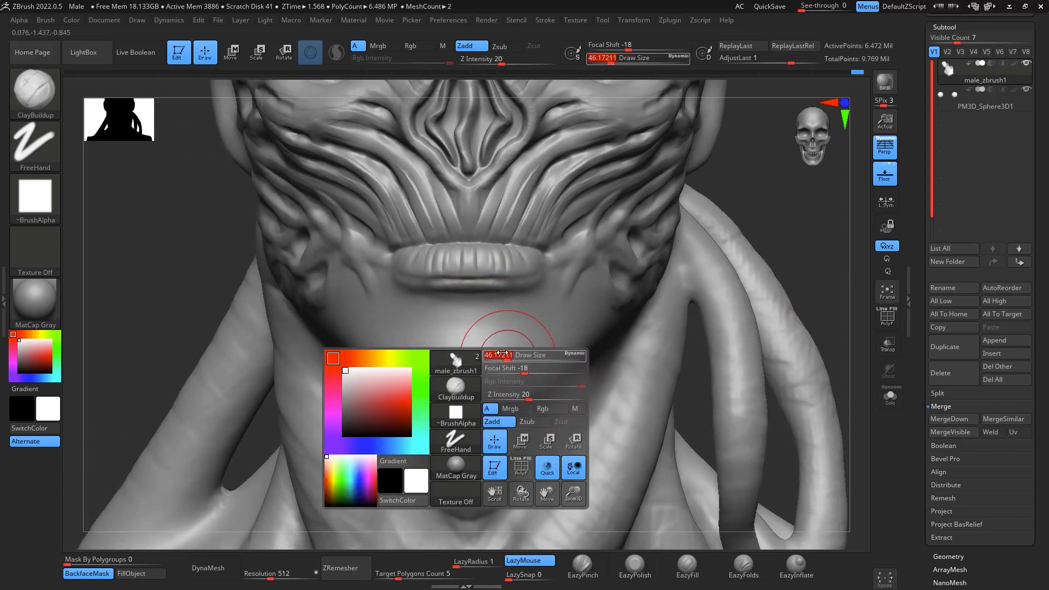
{"action": "left_click_drag", "start_coordinate": [497, 317], "coordinate": [506, 393]}
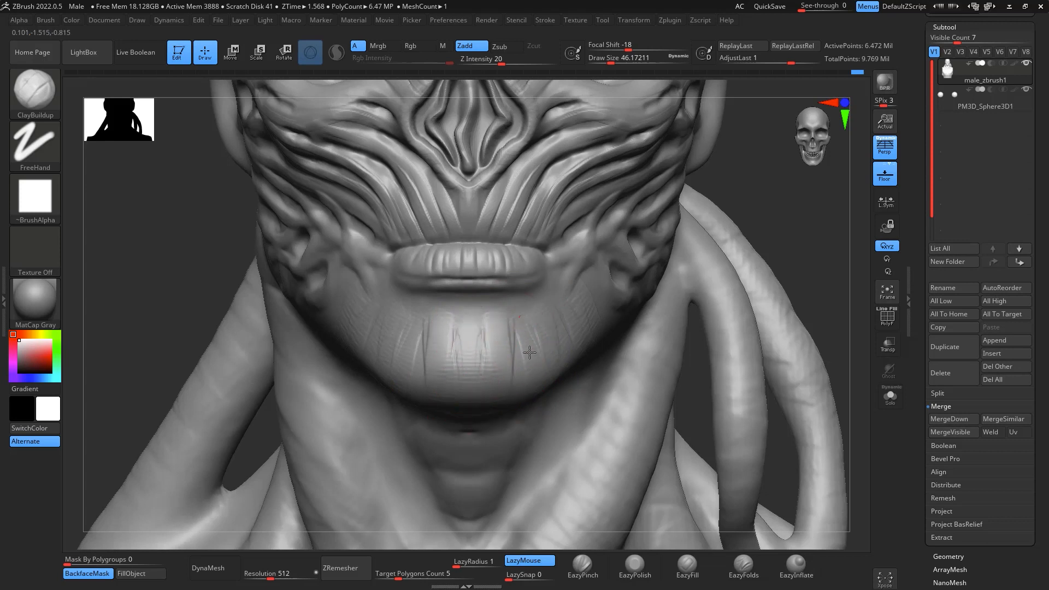
- Add finer downward strands across the chin and both sides of the jaw with ClayBuildup at draw size about 17
{"action": "key", "text": "space"}
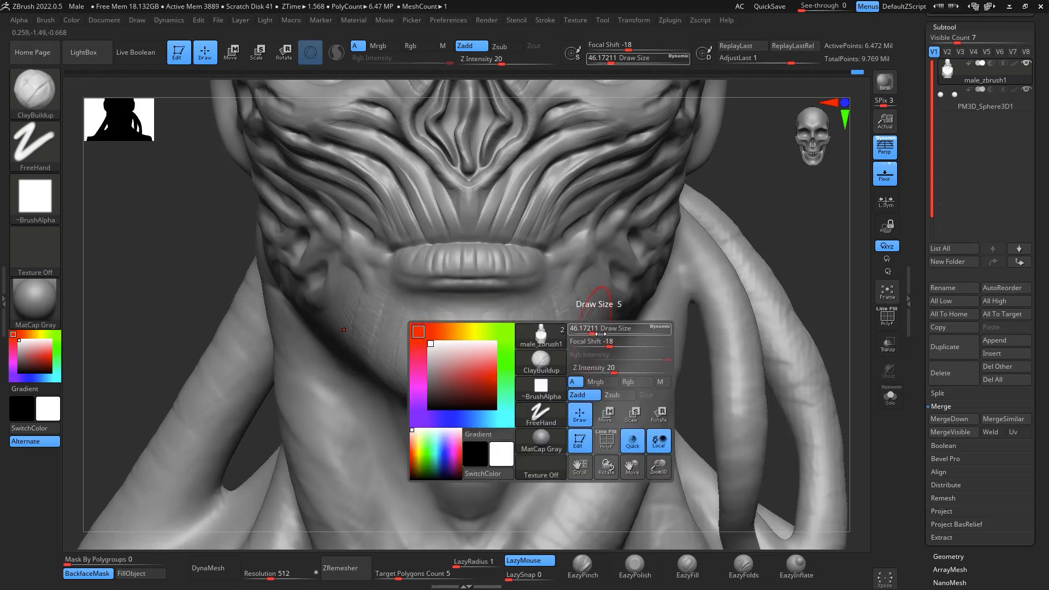
{"action": "left_click_drag", "start_coordinate": [592, 329], "coordinate": [518, 371]}
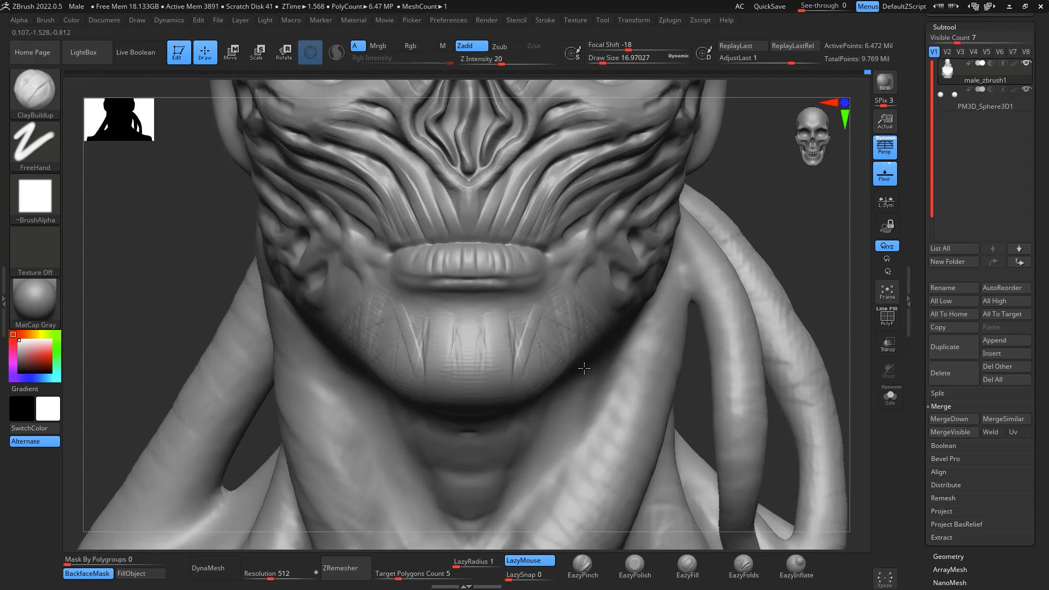
{"action": "mouse_move", "coordinate": [521, 317]}
{"action": "left_mouse_down"}
{"action": "mouse_move", "coordinate": [513, 391]}
{"action": "mouse_move", "coordinate": [502, 379]}
{"action": "left_mouse_up"}
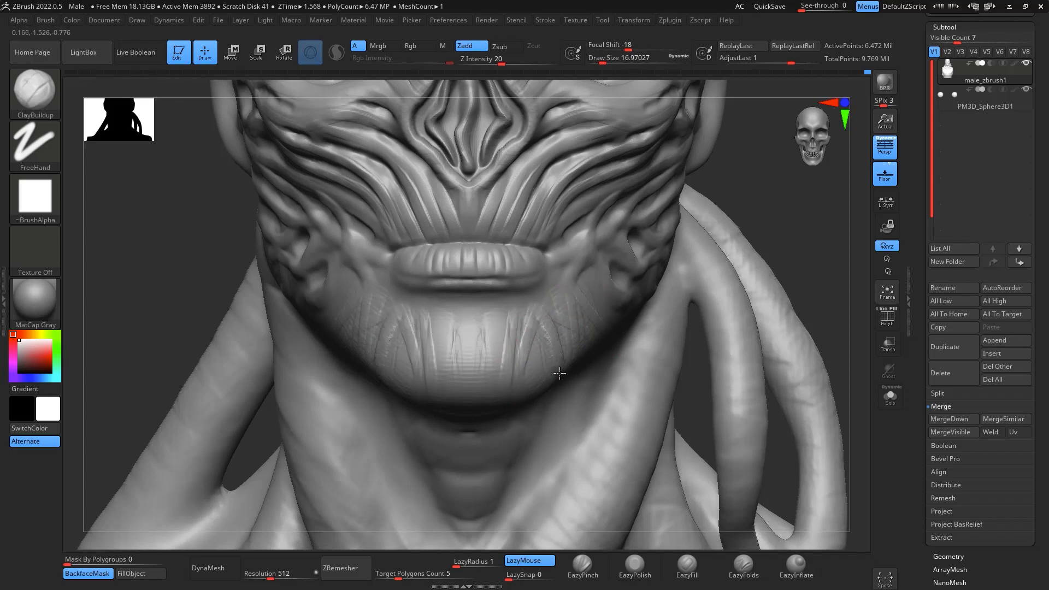
{"action": "left_click_drag", "start_coordinate": [583, 282], "coordinate": [621, 337]}
{"action": "mouse_move", "coordinate": [526, 302]}
{"action": "left_mouse_down"}
{"action": "mouse_move", "coordinate": [493, 355]}
{"action": "mouse_move", "coordinate": [524, 390]}
{"action": "left_mouse_up"}
{"action": "left_click_drag", "start_coordinate": [539, 320], "coordinate": [549, 418]}
- Smooth the chin strands and the underside of the jaw at draw size about 54
{"action": "key", "text": "space"}
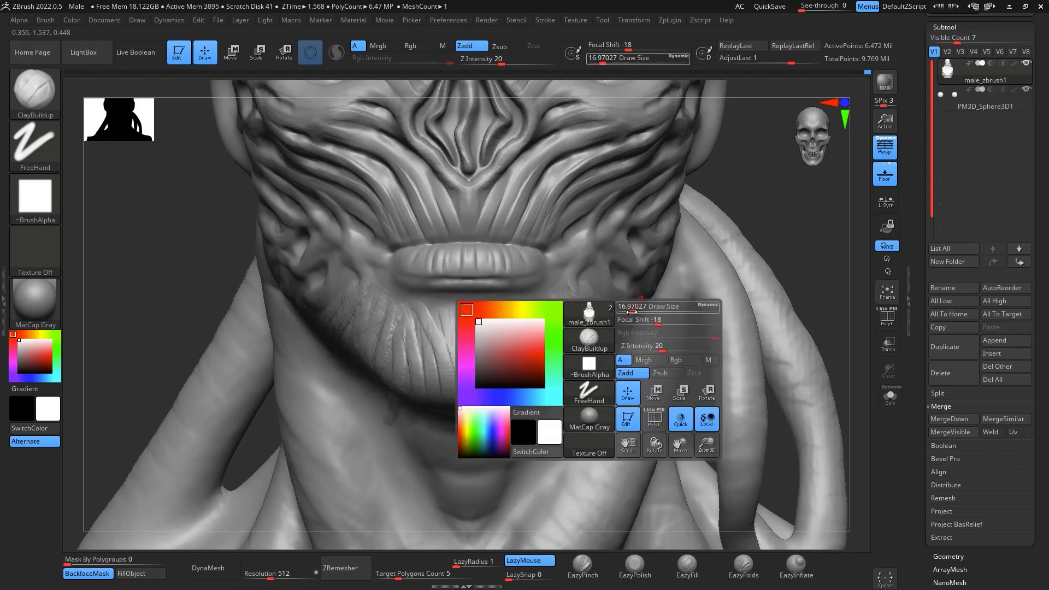
{"action": "left_click_drag", "start_coordinate": [632, 310], "coordinate": [642, 310]}
{"action": "left_click_drag", "start_coordinate": [541, 352], "coordinate": [488, 344], "text": "shift"}
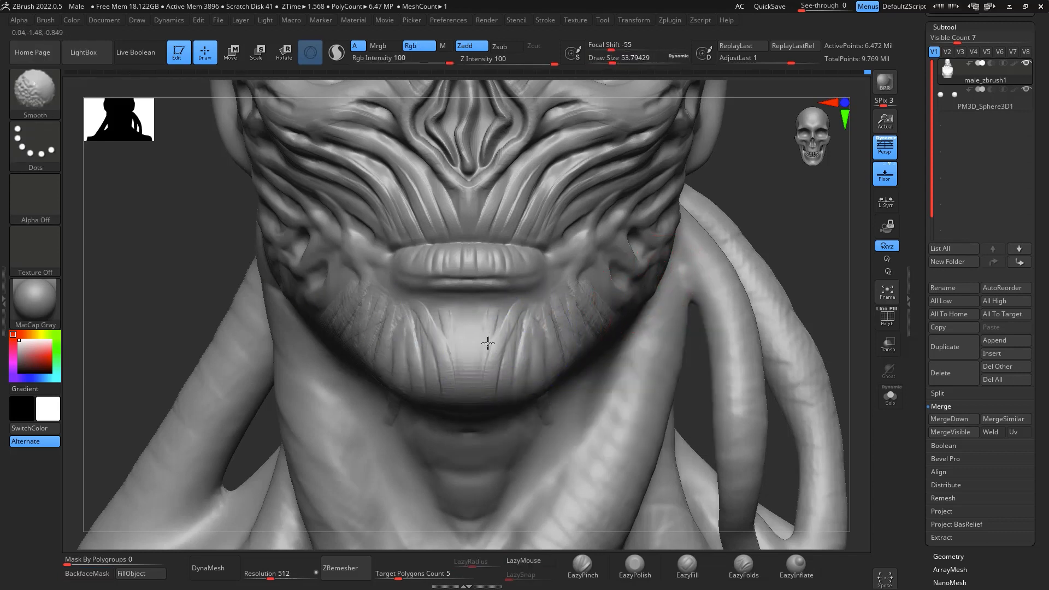
{"action": "mouse_move", "coordinate": [553, 351]}
{"action": "left_mouse_down", "text": "shift"}
{"action": "mouse_move", "coordinate": [398, 360]}
{"action": "mouse_move", "coordinate": [508, 328]}
{"action": "left_mouse_up", "text": "shift"}
{"action": "left_click_drag", "start_coordinate": [780, 218], "coordinate": [776, 156]}
{"action": "key", "text": "shift"}
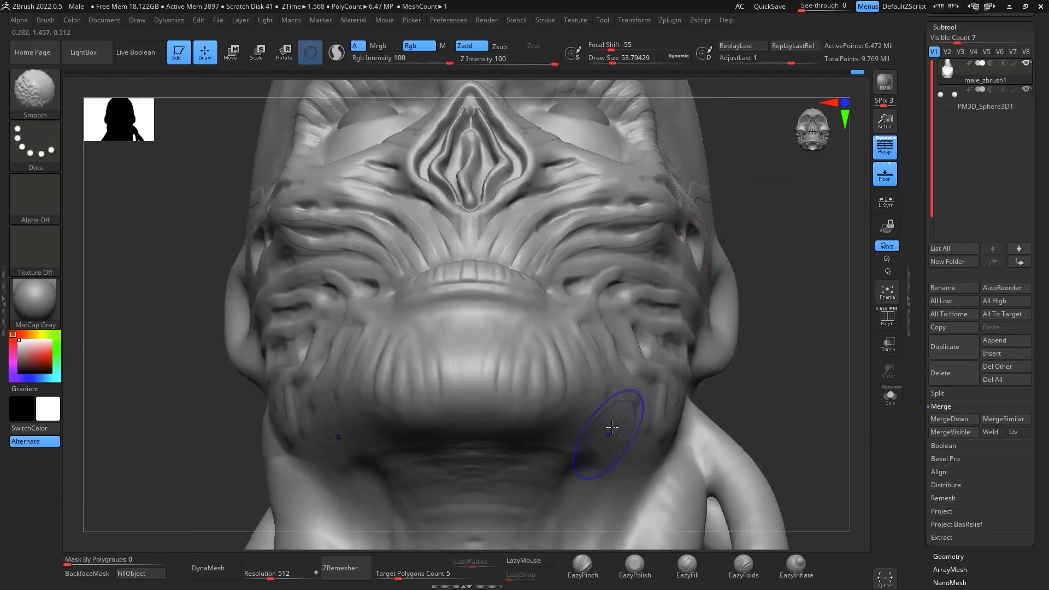
- Build frown wrinkles between the brows and up onto the lower forehead with ClayBuildup at draw size about 27
{"action": "mouse_move", "coordinate": [833, 306]}
{"action": "left_mouse_down", "text": "shift"}
{"action": "mouse_move", "coordinate": [867, 391]}
{"action": "mouse_move", "coordinate": [840, 298]}
{"action": "left_mouse_up", "text": "shift"}
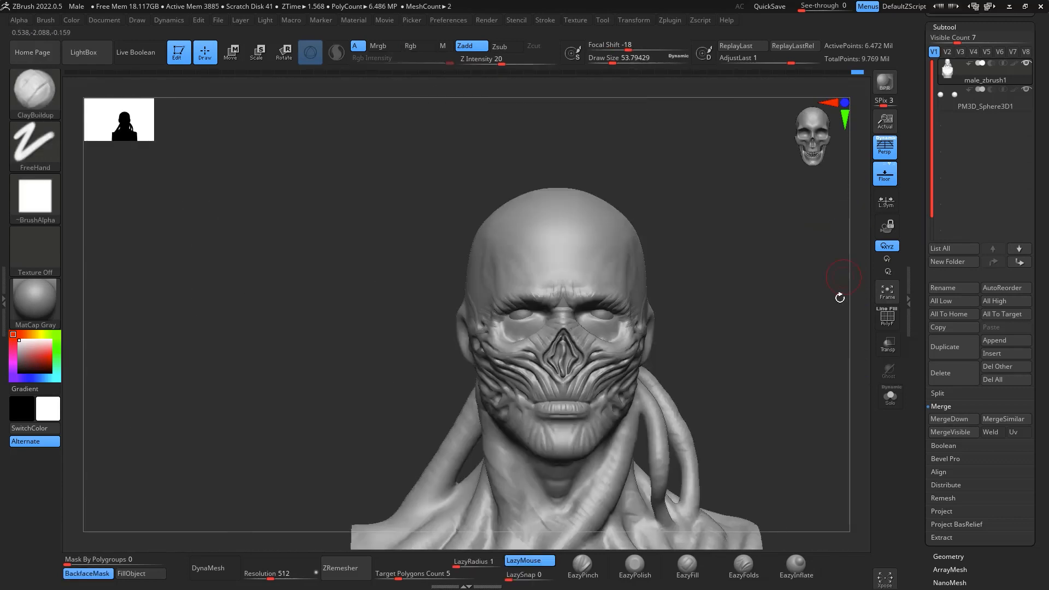
{"action": "left_click_drag", "start_coordinate": [787, 338], "coordinate": [779, 389], "text": "alt"}
{"action": "left_click_drag", "start_coordinate": [763, 262], "coordinate": [793, 366], "text": "alt"}
{"action": "left_click_drag", "start_coordinate": [773, 306], "coordinate": [761, 262]}
{"action": "left_click_drag", "start_coordinate": [756, 220], "coordinate": [680, 263], "text": "alt"}
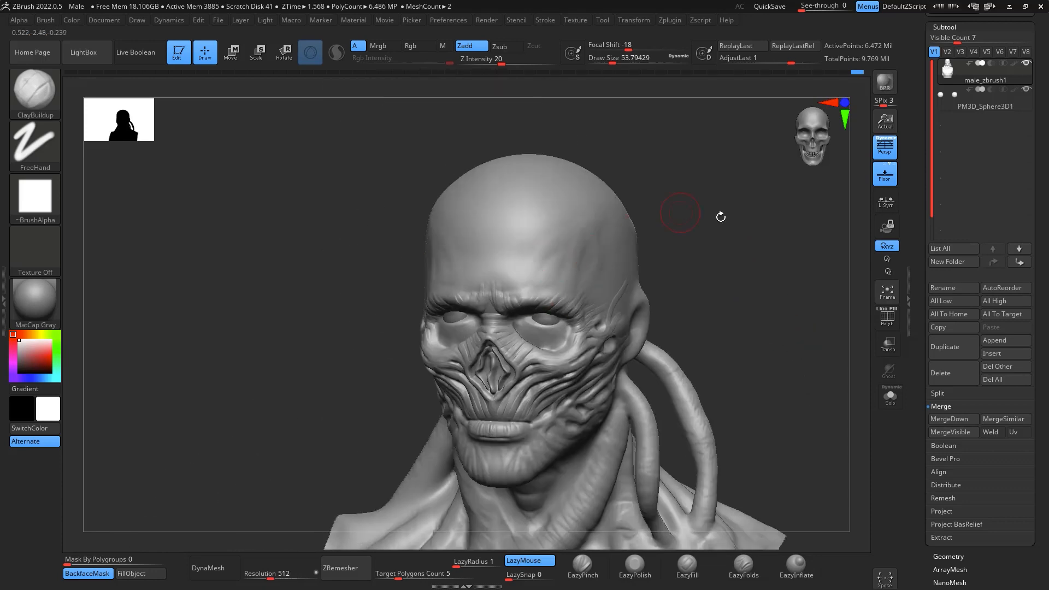
{"action": "left_click_drag", "start_coordinate": [786, 270], "coordinate": [785, 367], "text": "alt"}
{"action": "mouse_move", "coordinate": [785, 307]}
{"action": "left_mouse_down"}
{"action": "mouse_move", "coordinate": [799, 341]}
{"action": "mouse_move", "coordinate": [780, 312]}
{"action": "mouse_move", "coordinate": [796, 327]}
{"action": "mouse_move", "coordinate": [779, 266]}
{"action": "mouse_move", "coordinate": [838, 300]}
{"action": "mouse_move", "coordinate": [804, 329]}
{"action": "mouse_move", "coordinate": [787, 300]}
{"action": "mouse_move", "coordinate": [798, 322]}
{"action": "left_mouse_up"}
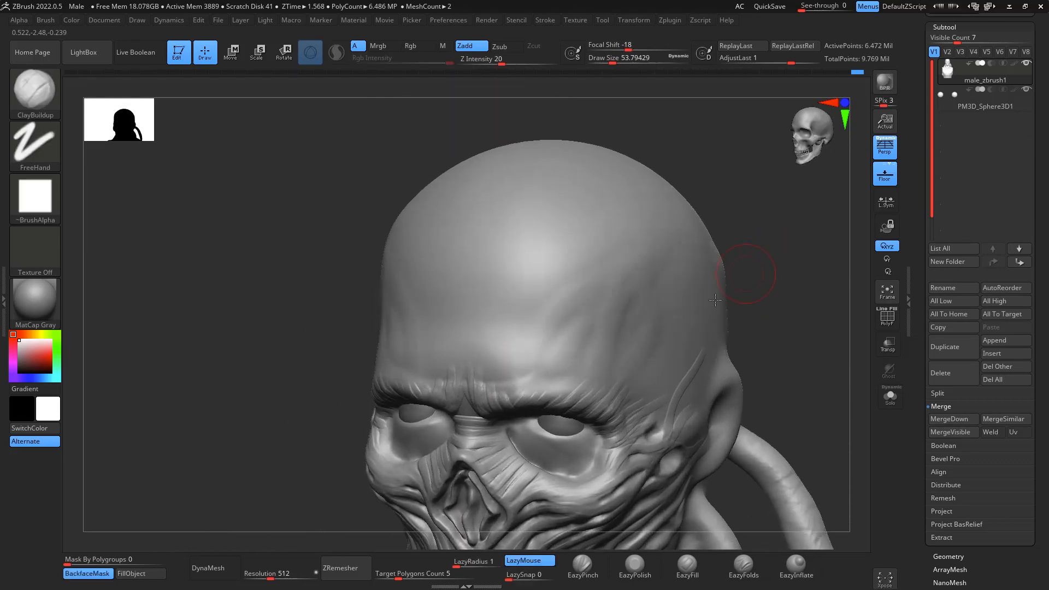
{"action": "right_click", "coordinate": [557, 368]}
{"action": "left_click_drag", "start_coordinate": [557, 368], "coordinate": [551, 367]}
{"action": "left_click_drag", "start_coordinate": [777, 272], "coordinate": [699, 284]}
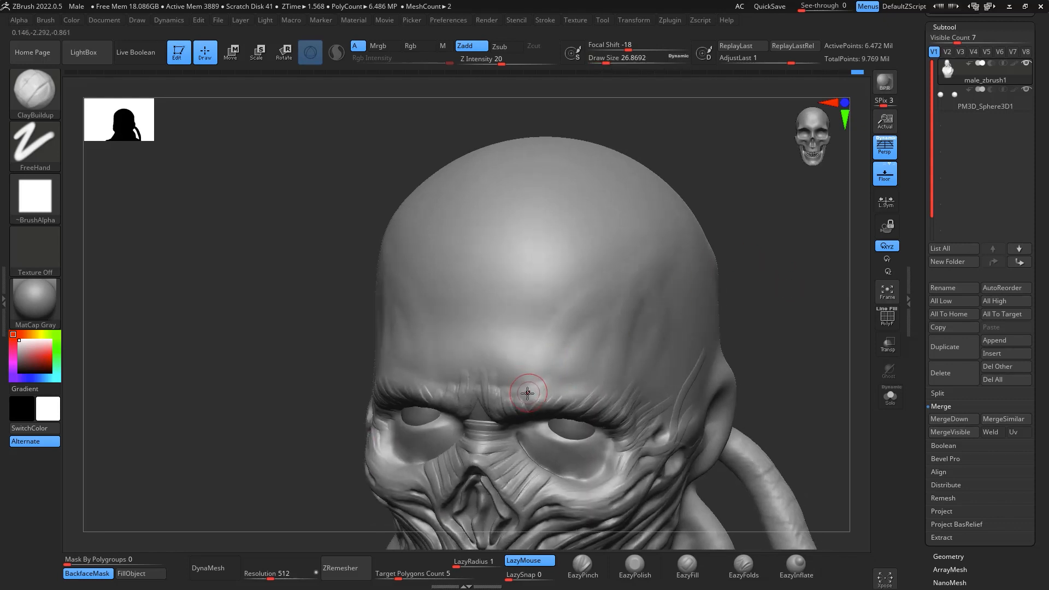
{"action": "left_click_drag", "start_coordinate": [773, 262], "coordinate": [806, 251], "text": "shift"}
{"action": "left_click_drag", "start_coordinate": [738, 407], "coordinate": [761, 218], "text": "alt"}
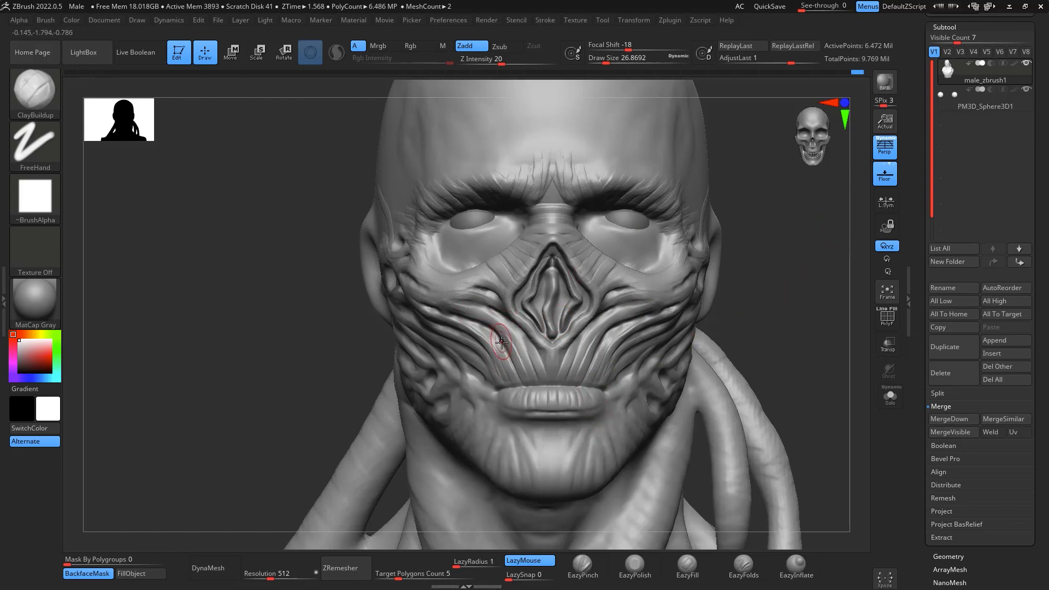
{"action": "key", "text": "b"}
{"action": "key", "text": "m"}
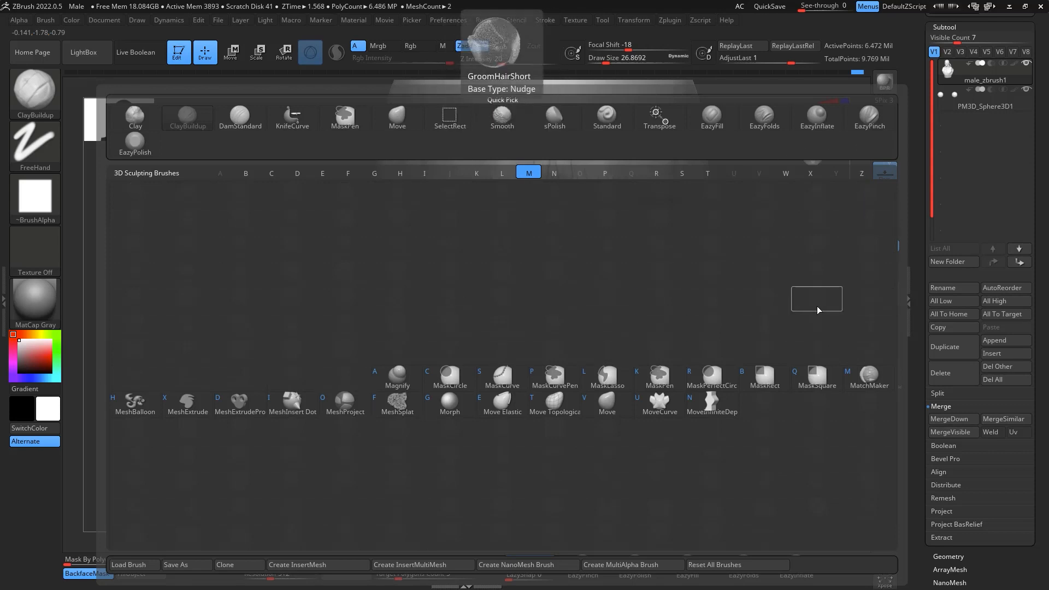
{"action": "left_click", "coordinate": [818, 306]}
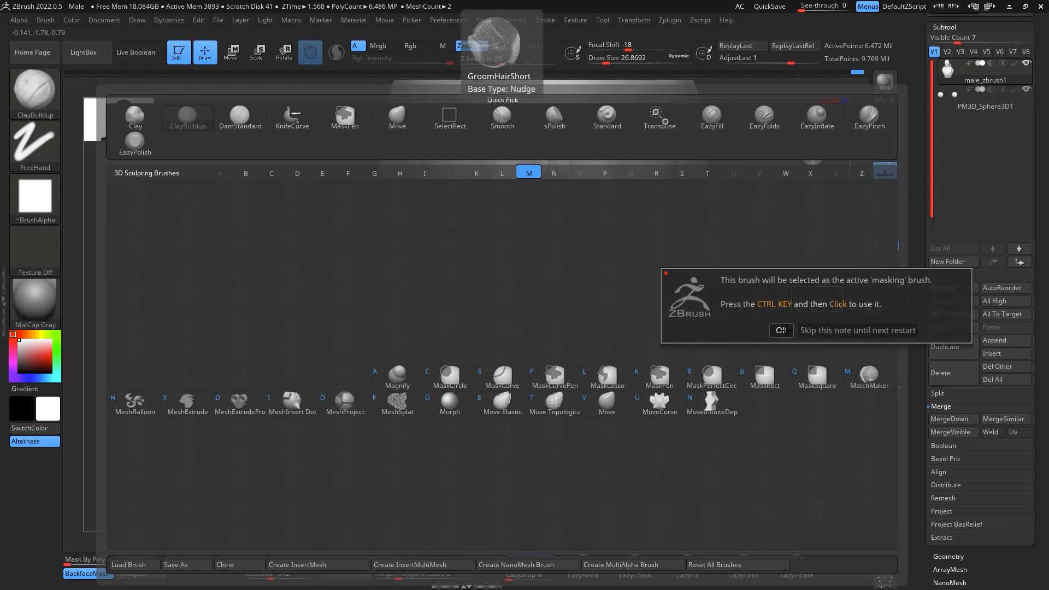
{"action": "left_click", "coordinate": [828, 330]}
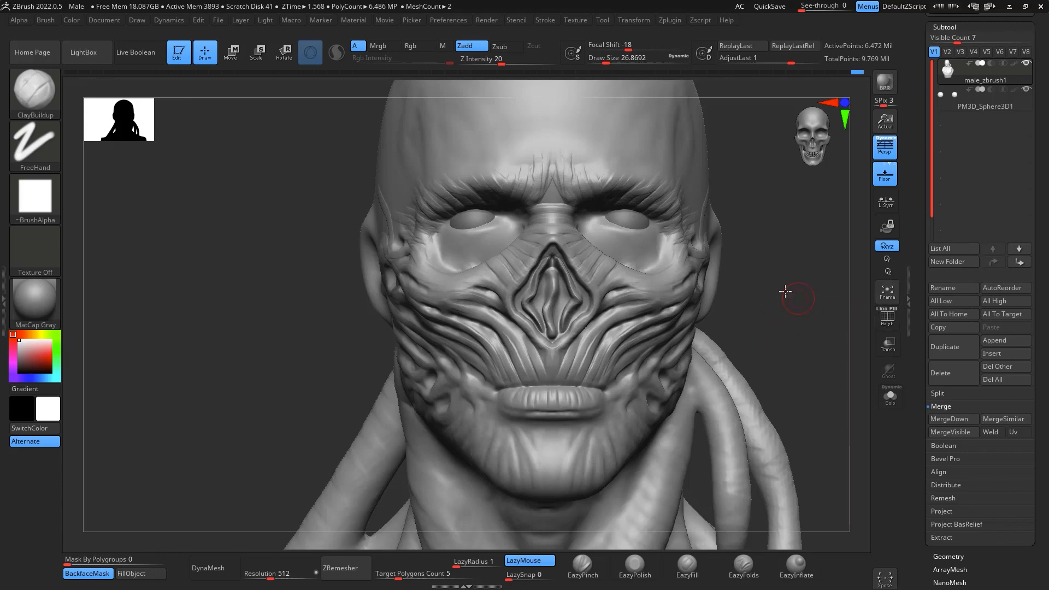
- Reshape the tendon strands on both cheeks with the Move brush at draw size about 54
{"action": "left_click_drag", "start_coordinate": [786, 291], "coordinate": [601, 320]}
{"action": "key", "text": "b"}
{"action": "key", "text": "m"}
{"action": "key", "text": "v"}
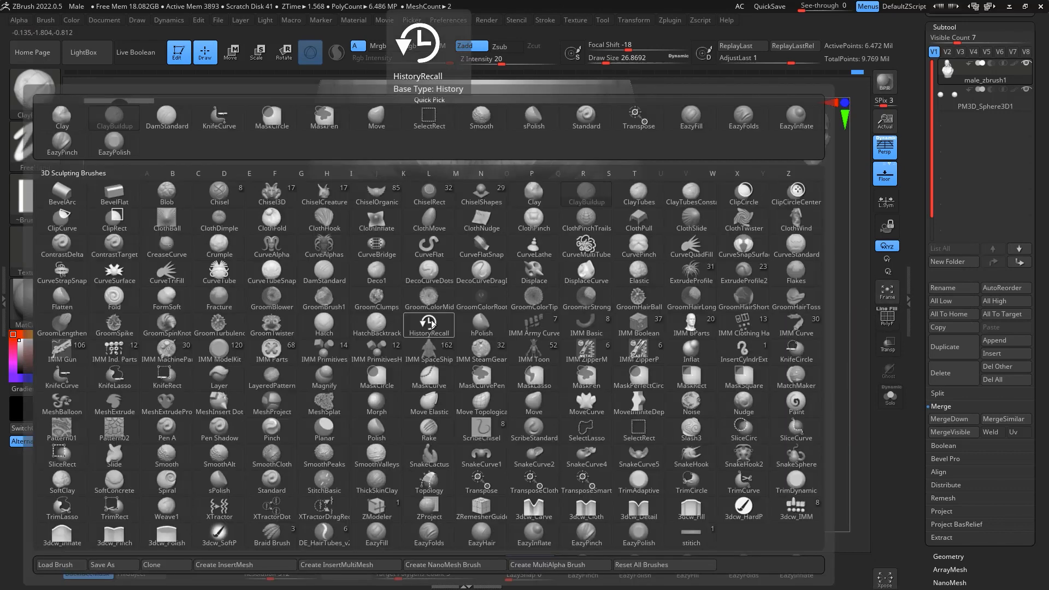
{"action": "key", "text": "space"}
{"action": "left_click_drag", "start_coordinate": [416, 322], "coordinate": [417, 329]}
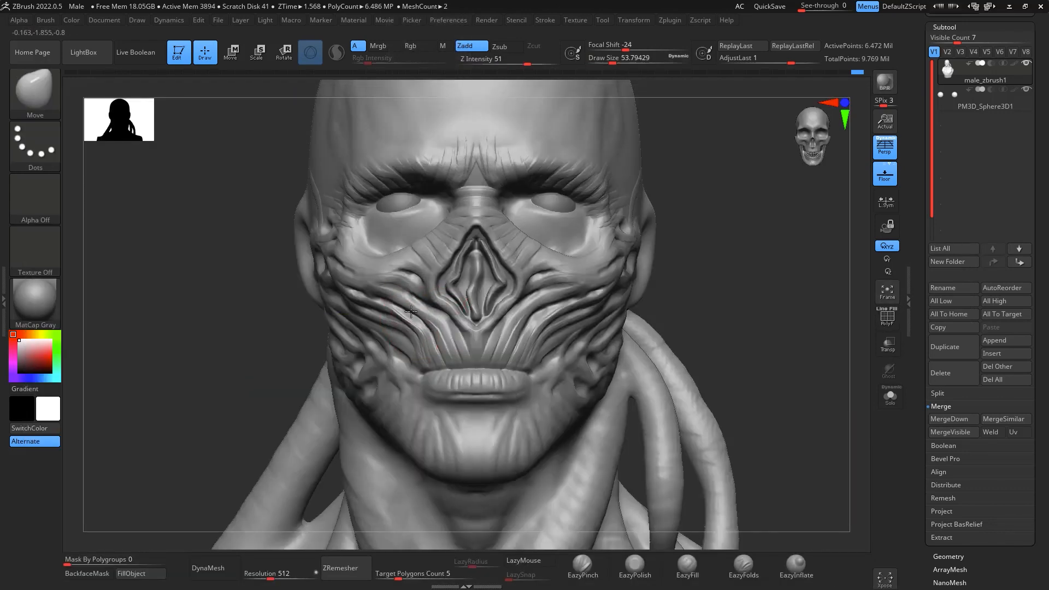
{"action": "mouse_move", "coordinate": [393, 295]}
{"action": "left_mouse_down"}
{"action": "mouse_move", "coordinate": [395, 307]}
{"action": "mouse_move", "coordinate": [404, 292]}
{"action": "mouse_move", "coordinate": [366, 309]}
{"action": "mouse_move", "coordinate": [412, 311]}
{"action": "left_mouse_up"}
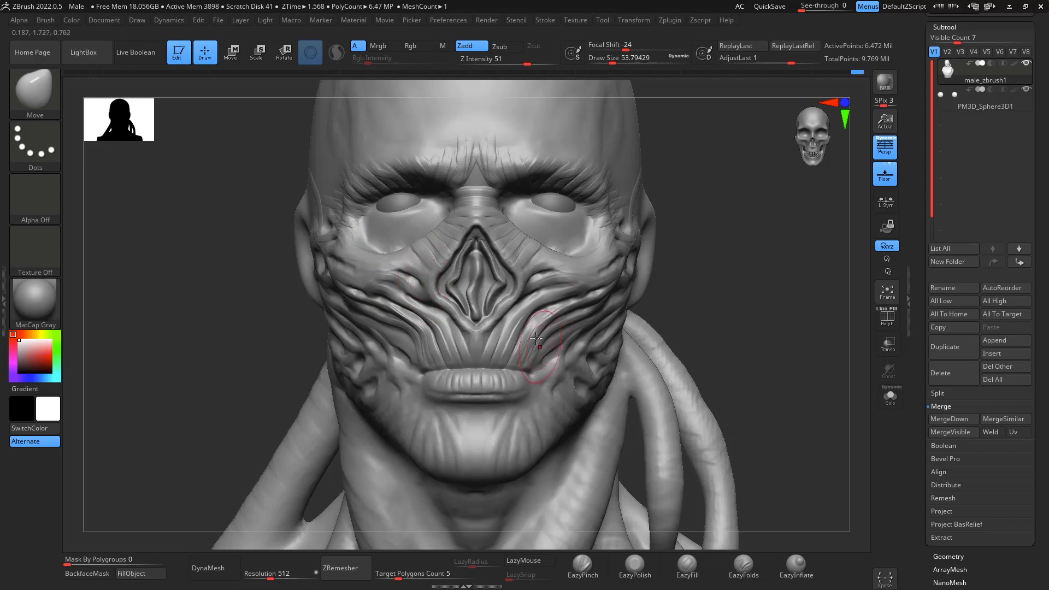
{"action": "mouse_move", "coordinate": [527, 324]}
{"action": "left_mouse_down"}
{"action": "mouse_move", "coordinate": [542, 325]}
{"action": "mouse_move", "coordinate": [571, 288]}
{"action": "left_mouse_up"}
- Build a long strand from the character's left brow diagonally up the forehead with ClayBuildup at draw size about 20
{"action": "mouse_move", "coordinate": [808, 307]}
{"action": "left_mouse_down"}
{"action": "mouse_move", "coordinate": [811, 362]}
{"action": "mouse_move", "coordinate": [804, 298]}
{"action": "mouse_move", "coordinate": [788, 323]}
{"action": "mouse_move", "coordinate": [788, 305]}
{"action": "mouse_move", "coordinate": [776, 312]}
{"action": "mouse_move", "coordinate": [808, 271]}
{"action": "mouse_move", "coordinate": [591, 305]}
{"action": "left_mouse_up"}
{"action": "key", "text": "b"}
{"action": "key", "text": "c"}
{"action": "key", "text": "b"}
{"action": "key", "text": "s"}
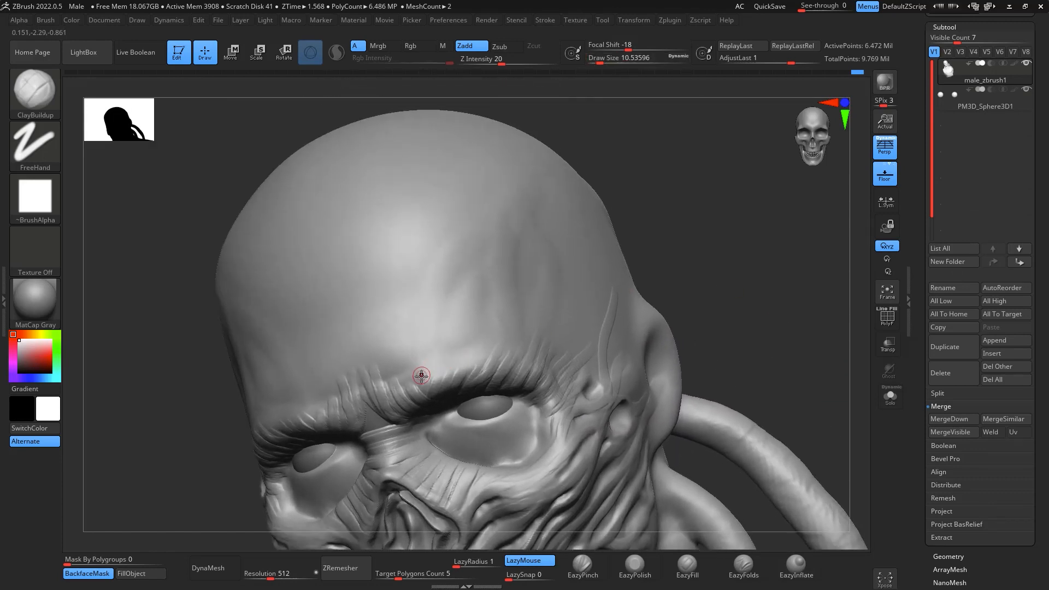
{"action": "key", "text": "space"}
{"action": "left_click_drag", "start_coordinate": [423, 374], "coordinate": [507, 218]}
{"action": "key", "text": "space"}
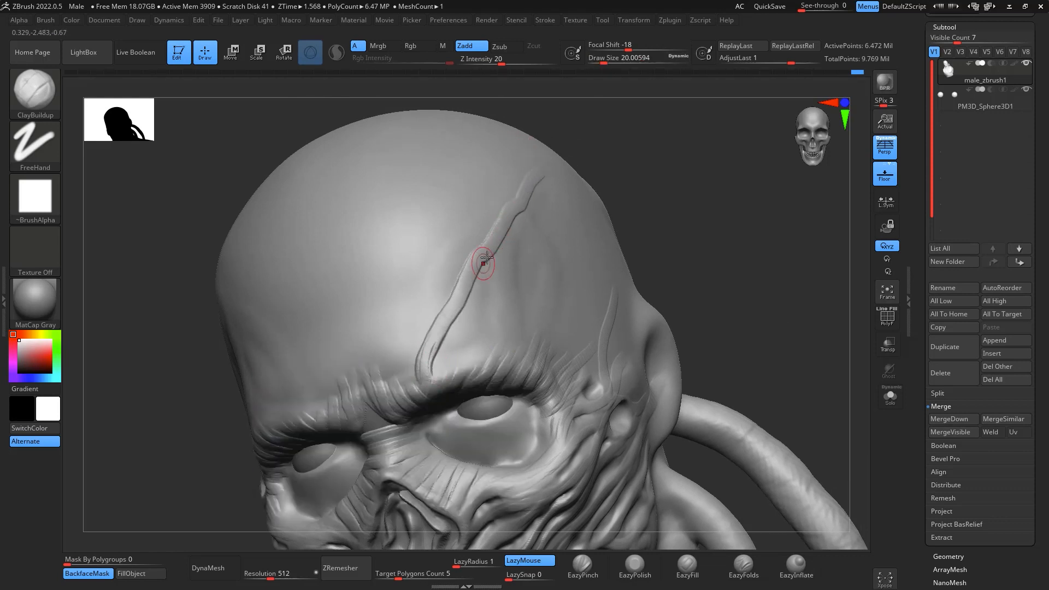
- Add branching strands fanning from the middle of the long forehead strand down to the left brow at draw size about 20
{"action": "mouse_move", "coordinate": [485, 262]}
{"action": "left_mouse_down"}
{"action": "mouse_move", "coordinate": [484, 363]}
{"action": "mouse_move", "coordinate": [488, 258]}
{"action": "left_mouse_up"}
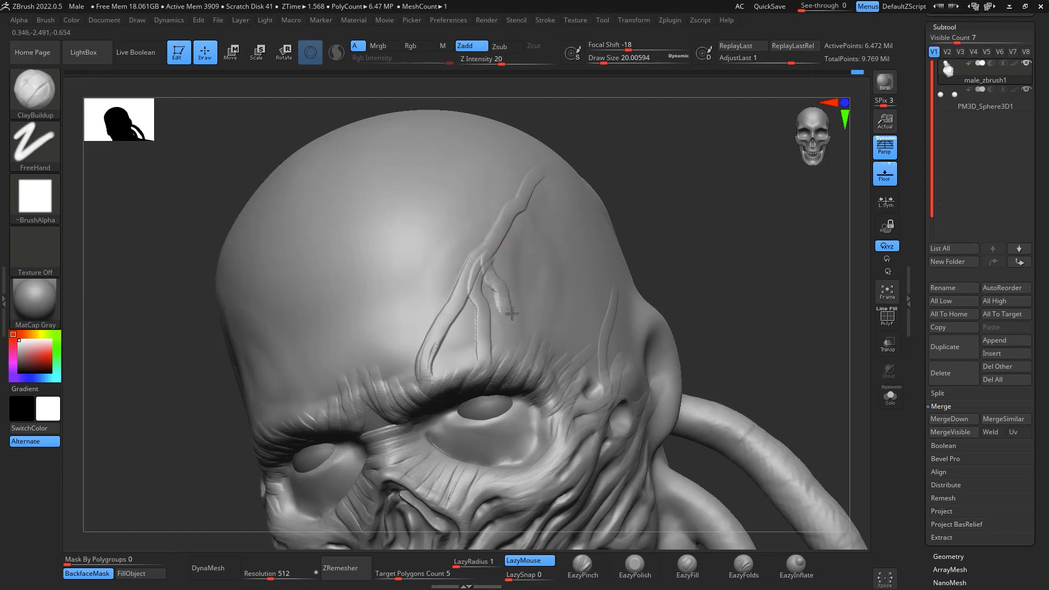
{"action": "mouse_move", "coordinate": [512, 314]}
{"action": "left_mouse_down"}
{"action": "mouse_move", "coordinate": [518, 357]}
{"action": "mouse_move", "coordinate": [478, 337]}
{"action": "mouse_move", "coordinate": [479, 323]}
{"action": "left_mouse_up"}
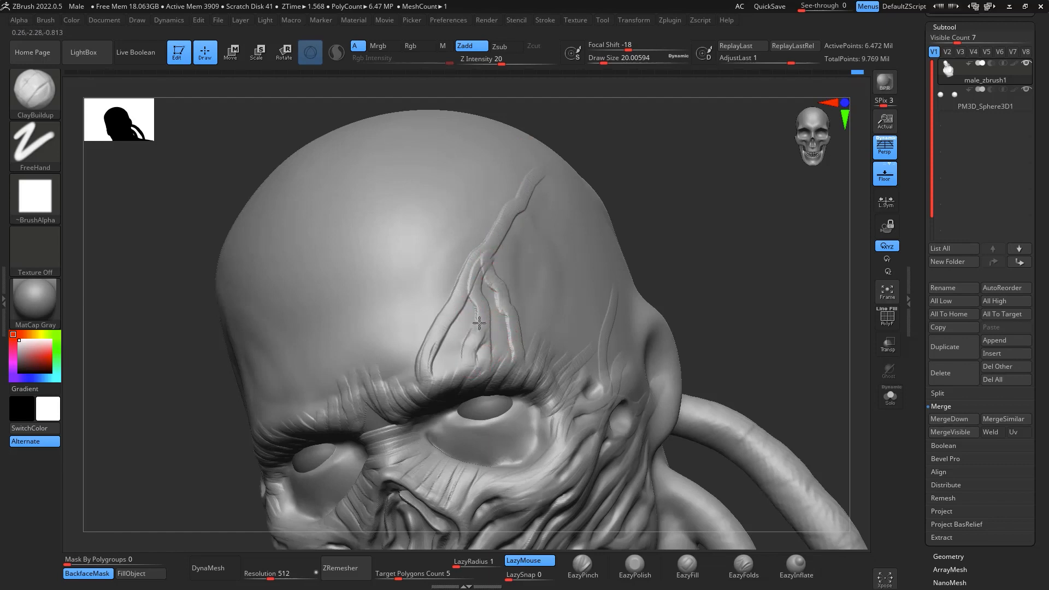
{"action": "mouse_move", "coordinate": [461, 278]}
{"action": "left_mouse_down"}
{"action": "mouse_move", "coordinate": [438, 304]}
{"action": "mouse_move", "coordinate": [419, 380]}
{"action": "mouse_move", "coordinate": [484, 255]}
{"action": "mouse_move", "coordinate": [467, 294]}
{"action": "mouse_move", "coordinate": [509, 363]}
{"action": "left_mouse_up"}
{"action": "mouse_move", "coordinate": [707, 251]}
{"action": "left_mouse_down"}
{"action": "mouse_move", "coordinate": [733, 274]}
{"action": "mouse_move", "coordinate": [717, 260]}
{"action": "mouse_move", "coordinate": [708, 268]}
{"action": "left_mouse_up"}
{"action": "left_click_drag", "start_coordinate": [484, 321], "coordinate": [464, 299]}
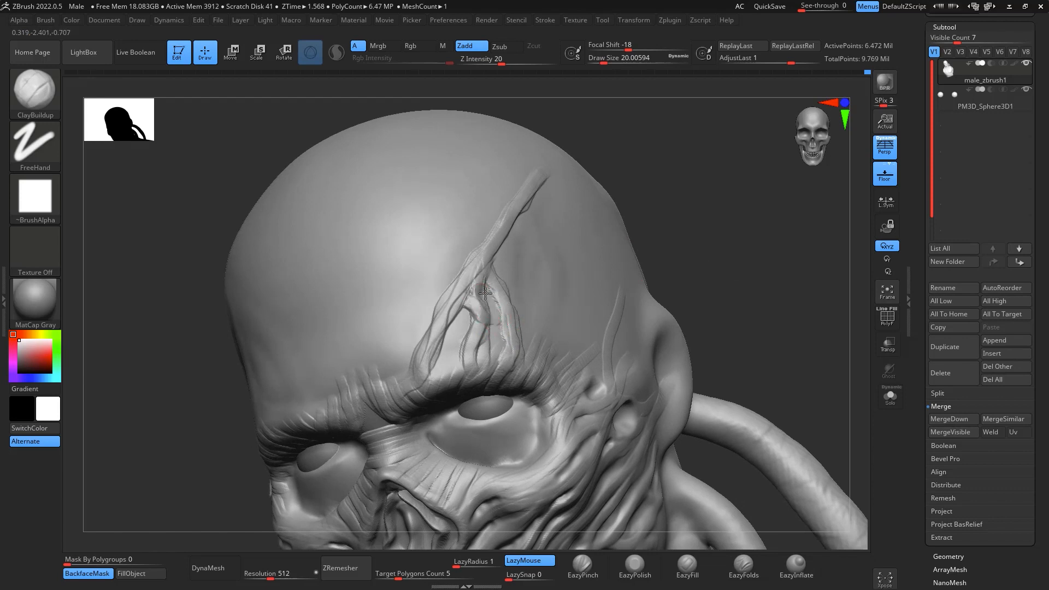
- Carve deep pits between the forehead branches above the left eye and smooth their edges at draw size about 22
{"action": "left_click_drag", "start_coordinate": [485, 296], "coordinate": [439, 382]}
{"action": "key", "text": "space"}
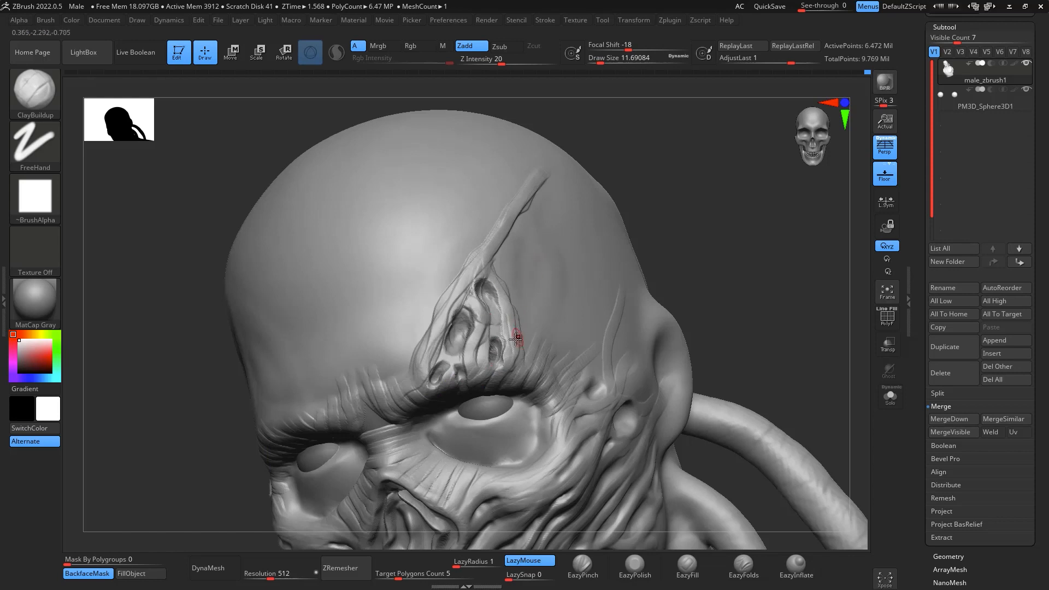
{"action": "key", "text": "space"}
{"action": "left_click_drag", "start_coordinate": [516, 345], "coordinate": [524, 344]}
{"action": "key", "text": "shift"}
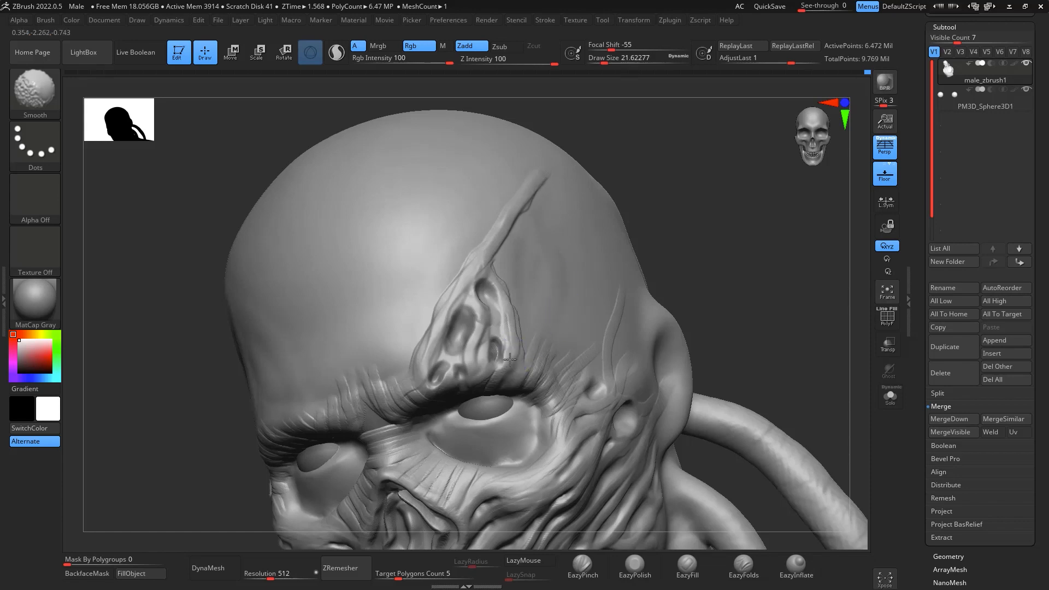
- Thicken the outer rim and inner ridges of the pitted forehead patch with ClayBuildup at draw size about 22
{"action": "mouse_move", "coordinate": [717, 164]}
{"action": "left_mouse_down"}
{"action": "mouse_move", "coordinate": [759, 213]}
{"action": "mouse_move", "coordinate": [727, 240]}
{"action": "mouse_move", "coordinate": [683, 244]}
{"action": "left_mouse_up"}
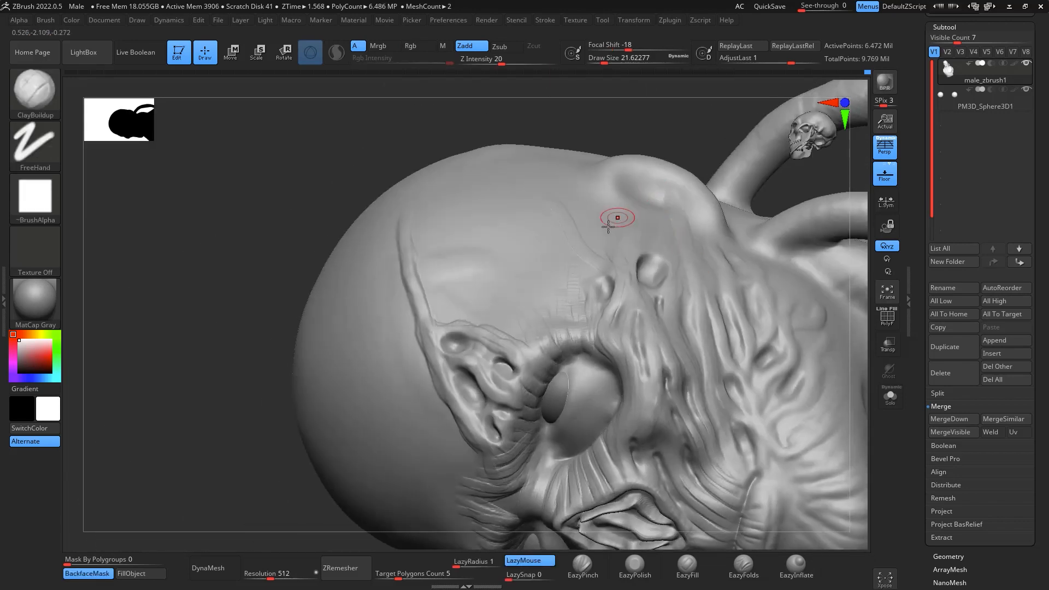
{"action": "left_click_drag", "start_coordinate": [511, 346], "coordinate": [498, 342]}
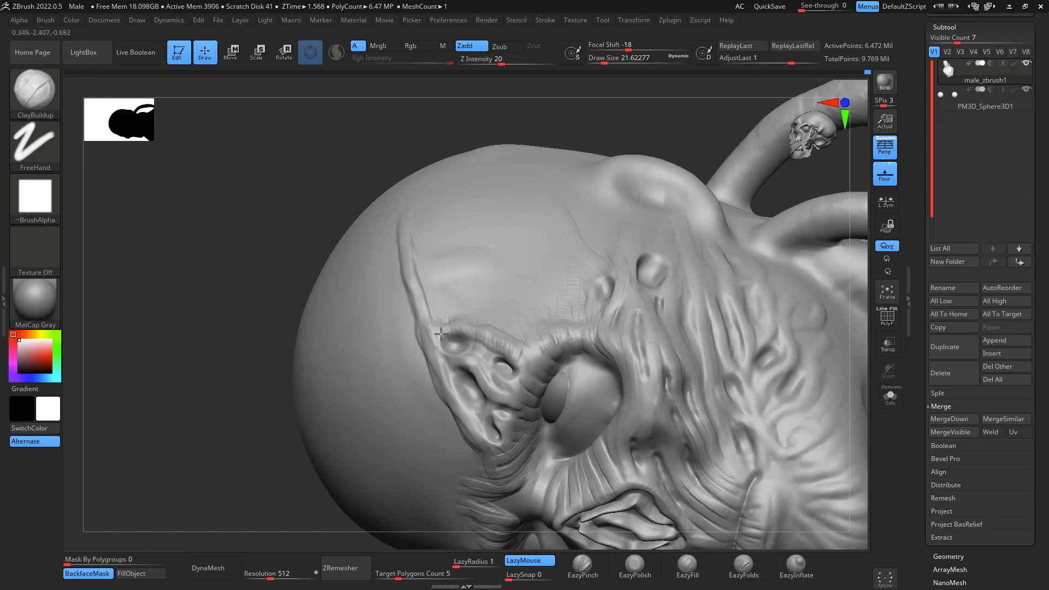
{"action": "left_click_drag", "start_coordinate": [608, 117], "coordinate": [430, 305]}
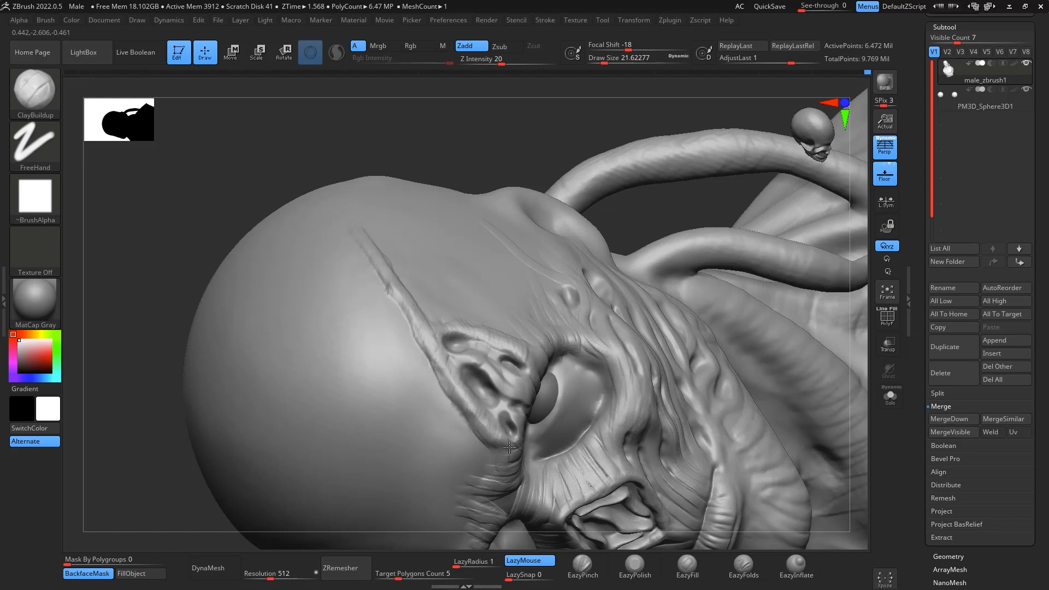
{"action": "mouse_move", "coordinate": [509, 447]}
{"action": "left_mouse_down"}
{"action": "mouse_move", "coordinate": [513, 394]}
{"action": "mouse_move", "coordinate": [497, 379]}
{"action": "left_mouse_up"}
{"action": "left_click_drag", "start_coordinate": [582, 145], "coordinate": [537, 255]}
{"action": "left_click_drag", "start_coordinate": [518, 390], "coordinate": [525, 388]}
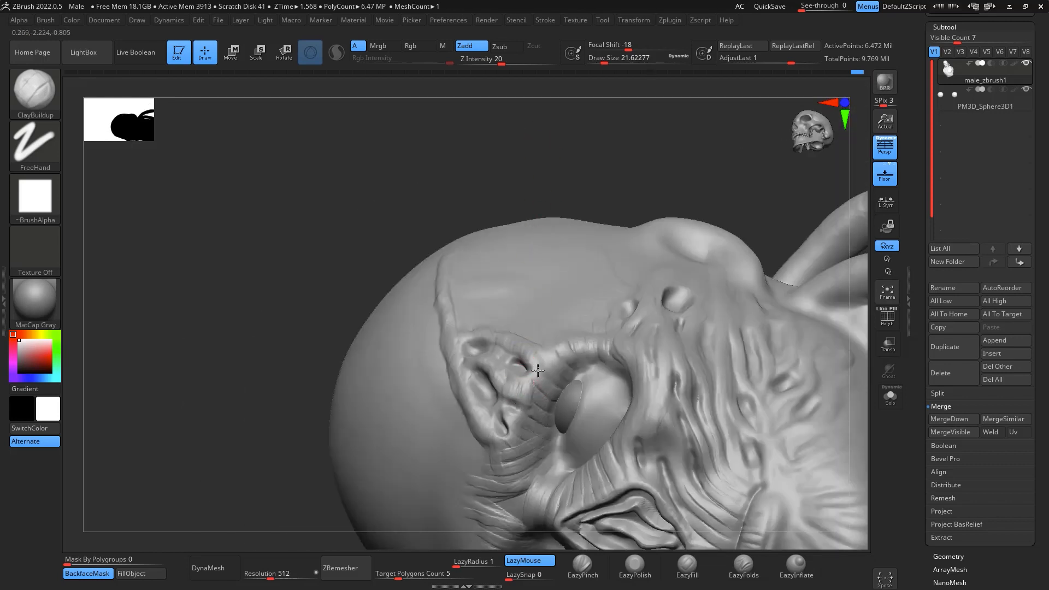
{"action": "left_click_drag", "start_coordinate": [556, 342], "coordinate": [508, 433]}
- Extend the upper end of the long forehead strand and blend it into the skull with Smooth at draw size about 94
{"action": "mouse_move", "coordinate": [582, 185]}
{"action": "left_mouse_down"}
{"action": "mouse_move", "coordinate": [707, 208]}
{"action": "mouse_move", "coordinate": [720, 160]}
{"action": "mouse_move", "coordinate": [738, 230]}
{"action": "left_mouse_up"}
{"action": "mouse_move", "coordinate": [800, 343]}
{"action": "left_mouse_down", "text": "alt"}
{"action": "mouse_move", "coordinate": [808, 284]}
{"action": "mouse_move", "coordinate": [789, 297]}
{"action": "mouse_move", "coordinate": [790, 272]}
{"action": "mouse_move", "coordinate": [696, 244]}
{"action": "left_mouse_up", "text": "alt"}
{"action": "mouse_move", "coordinate": [787, 219]}
{"action": "left_mouse_down"}
{"action": "mouse_move", "coordinate": [735, 262]}
{"action": "mouse_move", "coordinate": [775, 209]}
{"action": "left_mouse_up"}
{"action": "key", "text": "space"}
{"action": "left_click_drag", "start_coordinate": [742, 143], "coordinate": [705, 130], "text": "shift"}
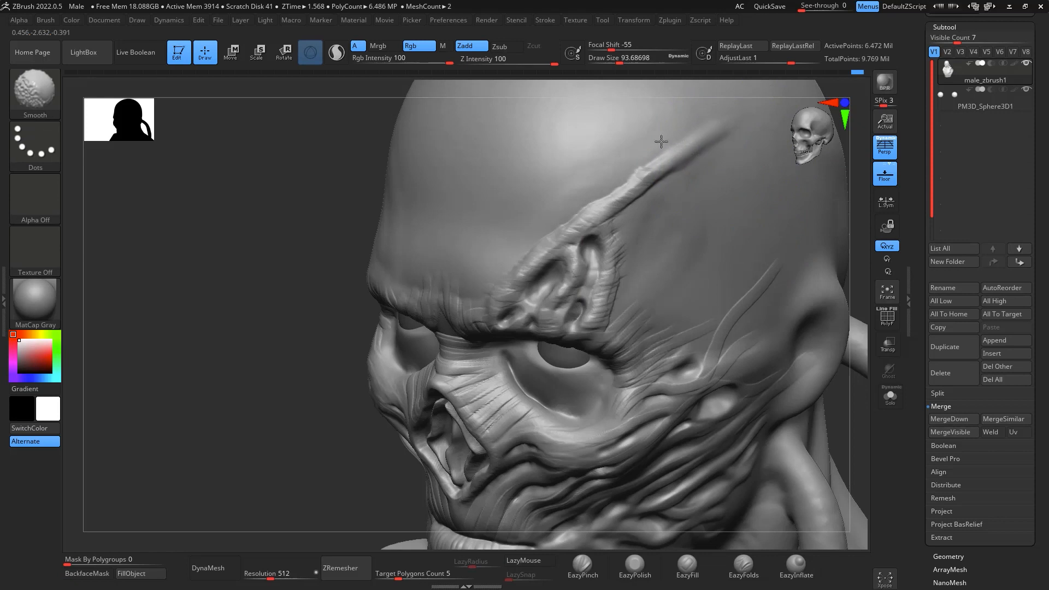
{"action": "mouse_move", "coordinate": [711, 166]}
{"action": "left_mouse_down", "text": "shift"}
{"action": "mouse_move", "coordinate": [723, 192]}
{"action": "mouse_move", "coordinate": [722, 138]}
{"action": "left_mouse_up", "text": "shift"}
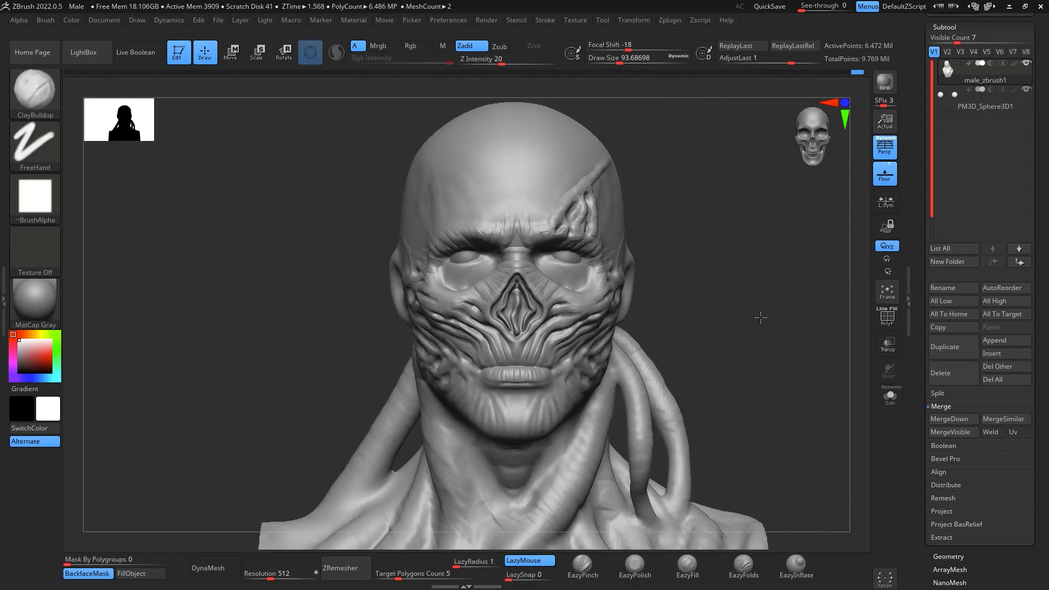
- Bend the long forehead strand into an S-curve with the Move brush at draw size about 71
{"action": "left_click_drag", "start_coordinate": [761, 317], "coordinate": [779, 358]}
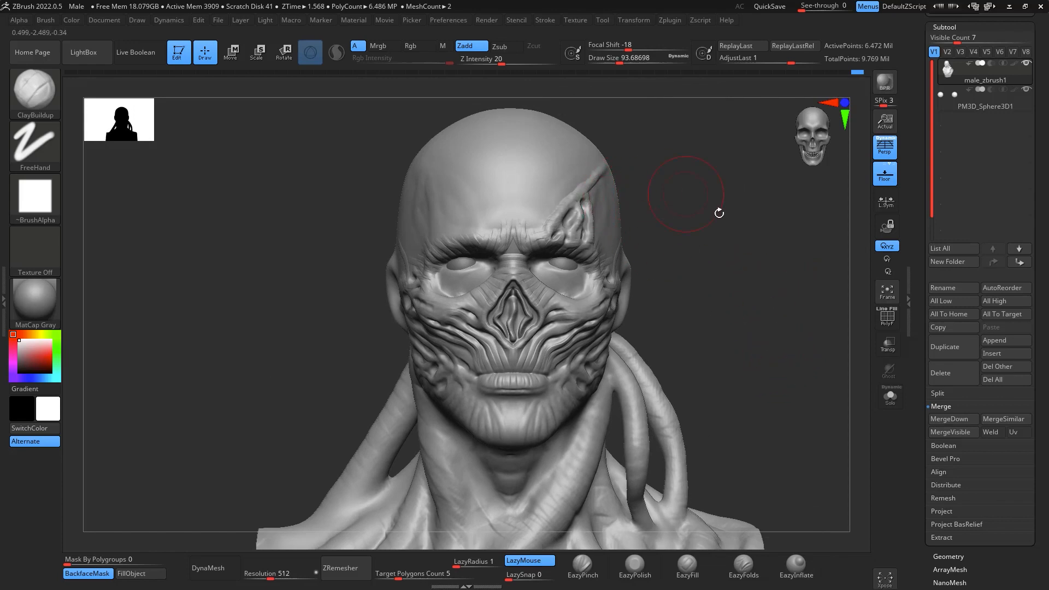
{"action": "mouse_move", "coordinate": [773, 278]}
{"action": "left_mouse_down", "text": "alt"}
{"action": "mouse_move", "coordinate": [788, 259]}
{"action": "mouse_move", "coordinate": [778, 292]}
{"action": "left_mouse_up", "text": "alt"}
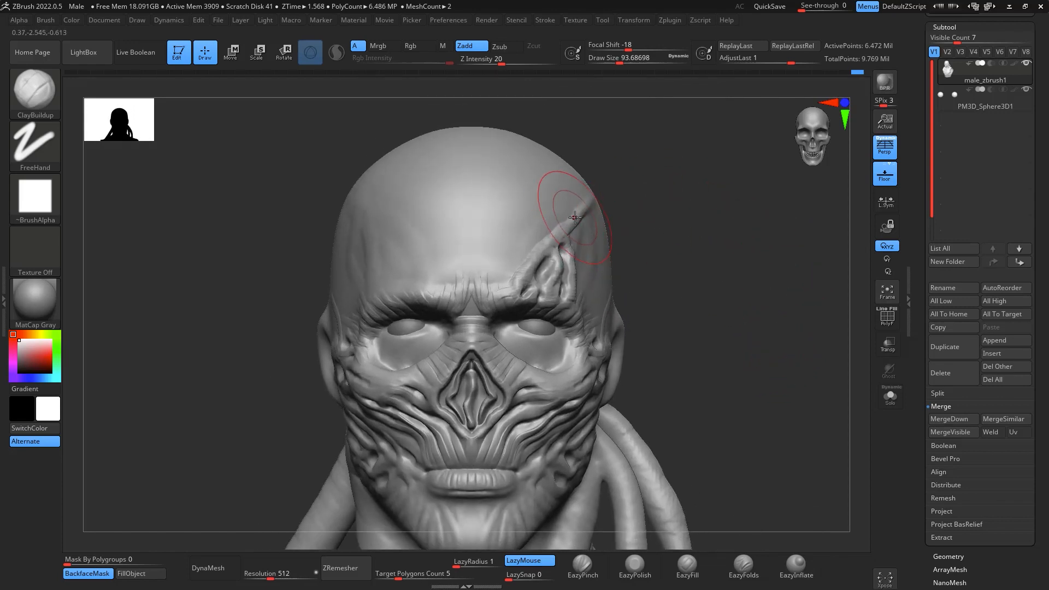
{"action": "key", "text": "b"}
{"action": "key", "text": "m"}
{"action": "key", "text": "v"}
{"action": "key", "text": "space"}
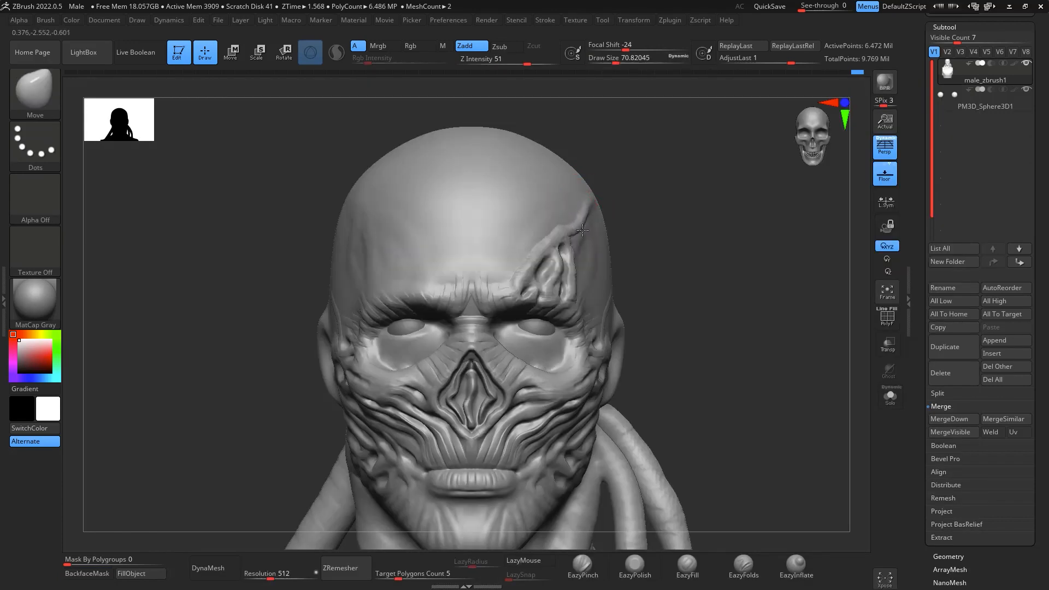
{"action": "mouse_move", "coordinate": [575, 237]}
{"action": "left_mouse_down"}
{"action": "mouse_move", "coordinate": [553, 228]}
{"action": "mouse_move", "coordinate": [558, 219]}
{"action": "left_mouse_up"}
{"action": "mouse_move", "coordinate": [511, 265]}
{"action": "left_mouse_down"}
{"action": "mouse_move", "coordinate": [516, 274]}
{"action": "mouse_move", "coordinate": [533, 265]}
{"action": "left_mouse_up"}
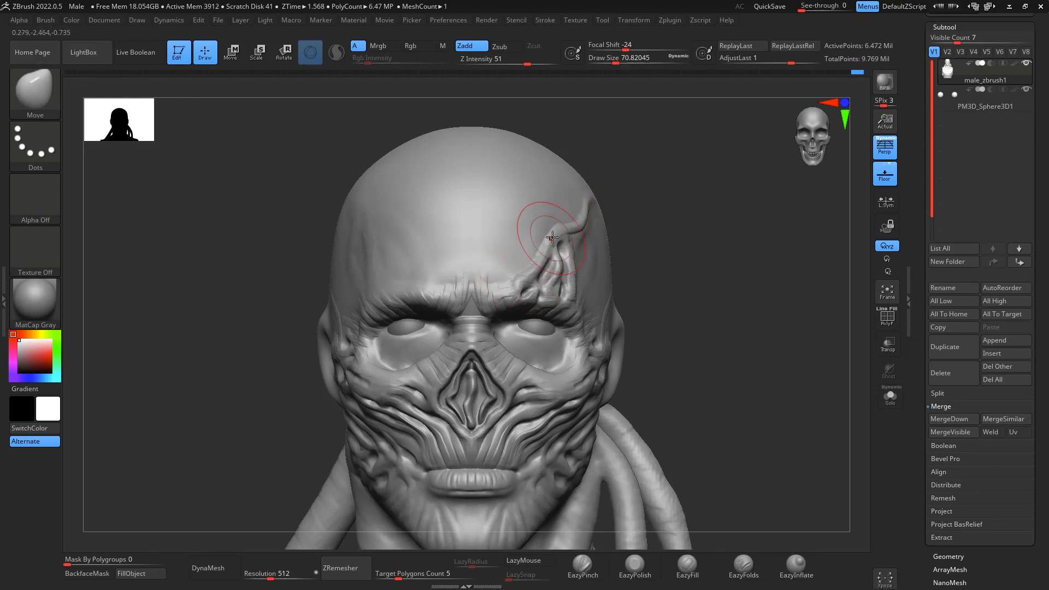
{"action": "left_click_drag", "start_coordinate": [543, 228], "coordinate": [550, 232]}
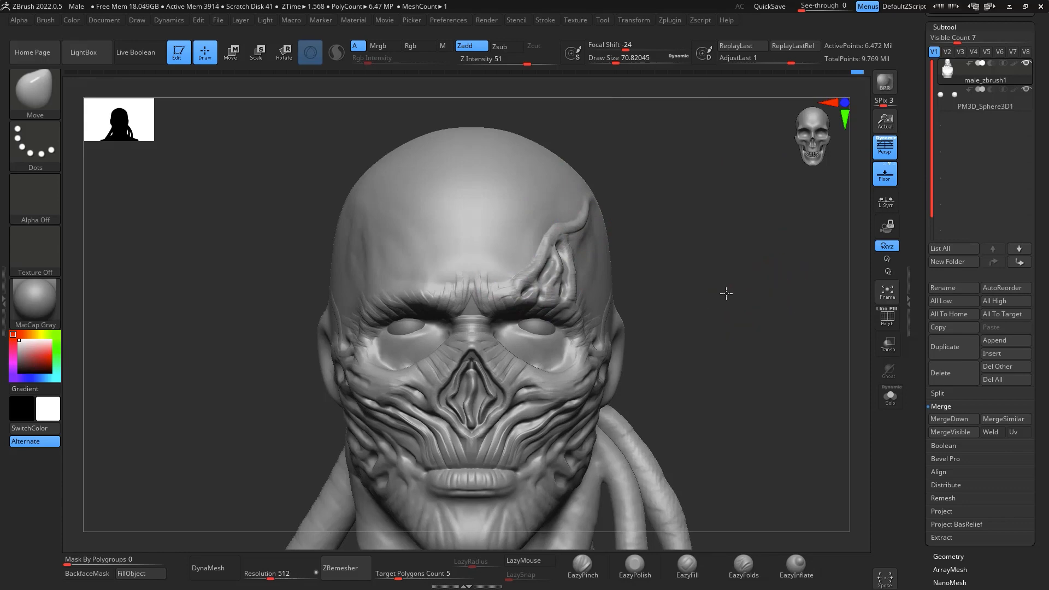
- Smooth the skull surface around the curved strand on the left forehead and temple at draw size about 71
{"action": "mouse_move", "coordinate": [726, 290]}
{"action": "left_mouse_down"}
{"action": "mouse_move", "coordinate": [793, 317]}
{"action": "mouse_move", "coordinate": [748, 355]}
{"action": "mouse_move", "coordinate": [608, 227]}
{"action": "left_mouse_up"}
{"action": "key", "text": "shift"}
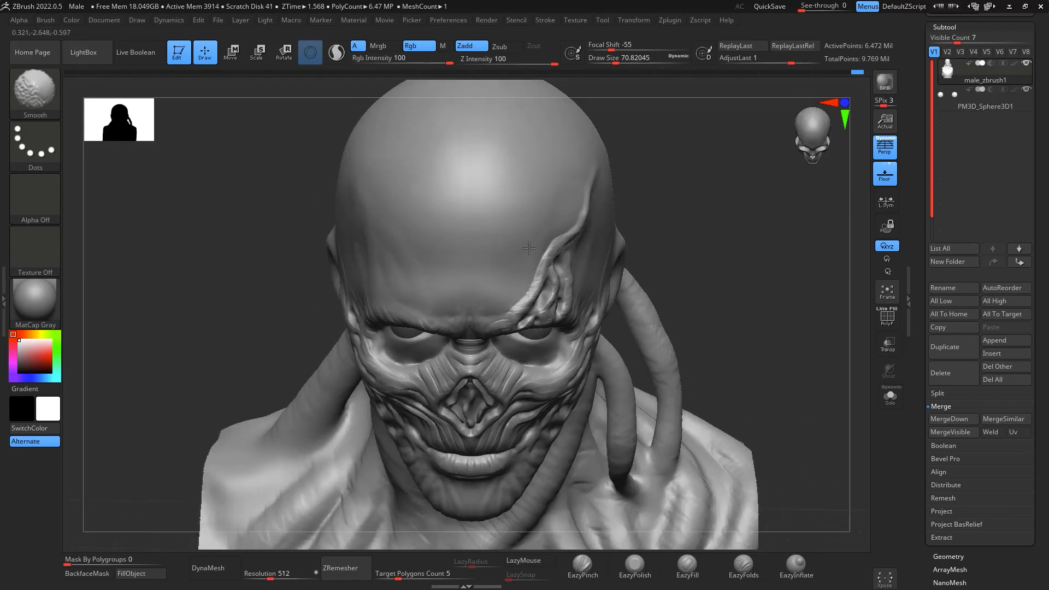
{"action": "left_click_drag", "start_coordinate": [748, 188], "coordinate": [639, 241]}
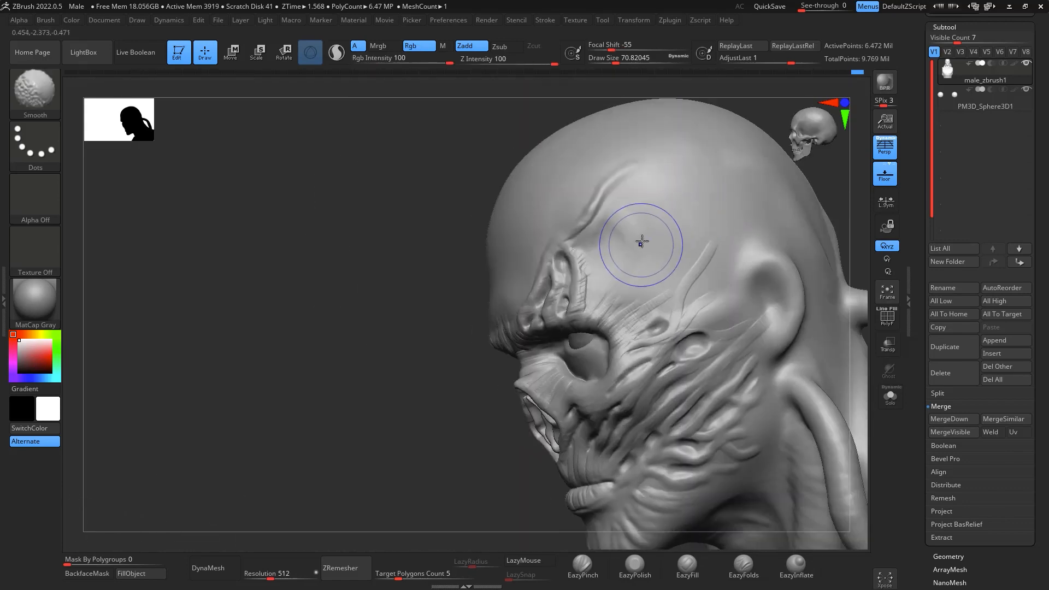
{"action": "left_click_drag", "start_coordinate": [844, 230], "coordinate": [876, 260], "text": "shift"}
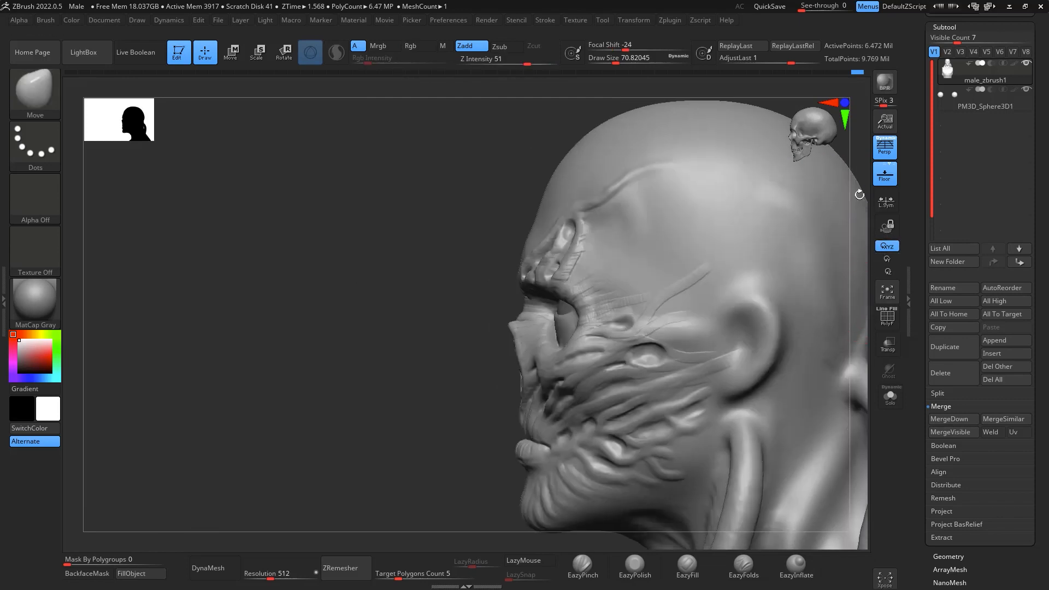
{"action": "left_click_drag", "start_coordinate": [860, 195], "coordinate": [853, 221], "text": "alt"}
{"action": "left_click_drag", "start_coordinate": [848, 267], "coordinate": [610, 254], "text": "alt"}
{"action": "key", "text": "shift"}
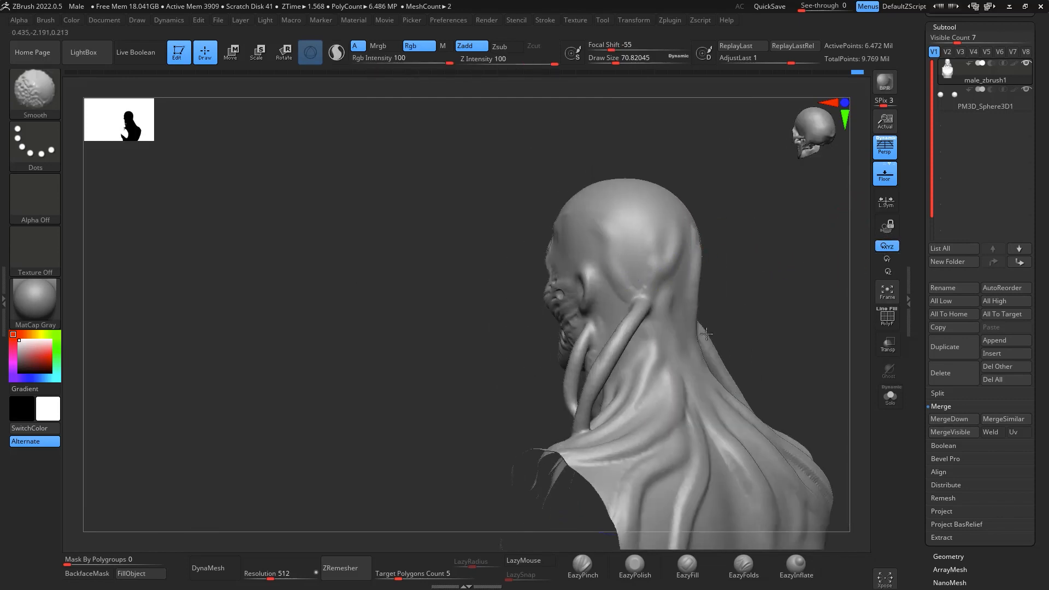
- Build a cluster of branching strands from the character's right brow up the temple with ClayBuildup at draw size about 37
{"action": "mouse_move", "coordinate": [832, 320]}
{"action": "left_mouse_down"}
{"action": "mouse_move", "coordinate": [940, 324]}
{"action": "mouse_move", "coordinate": [841, 328]}
{"action": "left_mouse_up"}
{"action": "mouse_move", "coordinate": [815, 390]}
{"action": "left_mouse_down", "text": "alt"}
{"action": "mouse_move", "coordinate": [799, 333]}
{"action": "mouse_move", "coordinate": [829, 350]}
{"action": "mouse_move", "coordinate": [808, 332]}
{"action": "left_mouse_up", "text": "alt"}
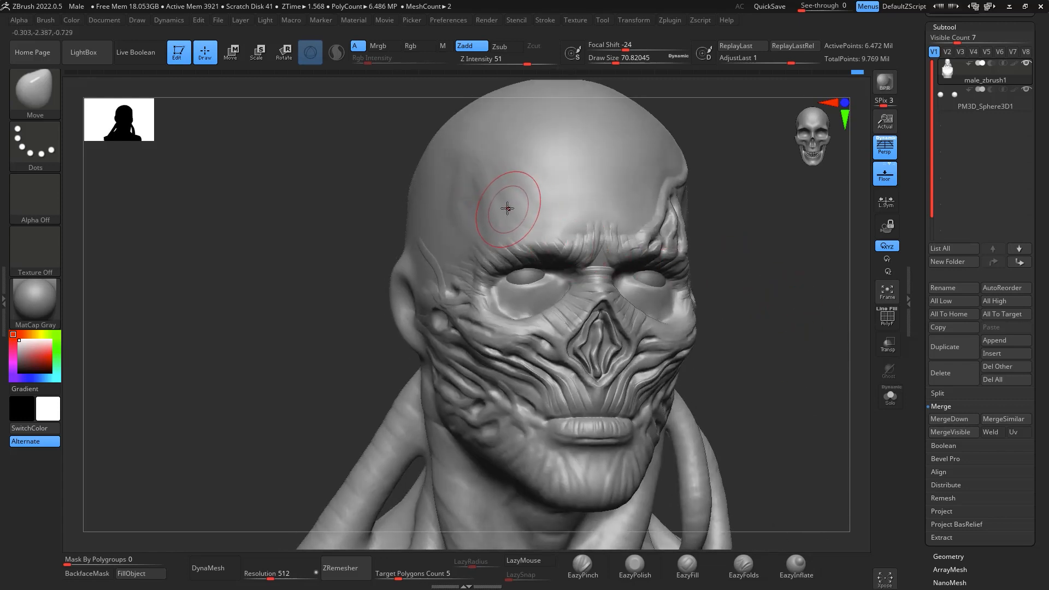
{"action": "key", "text": "b"}
{"action": "key", "text": "c"}
{"action": "key", "text": "b"}
{"action": "key", "text": "space"}
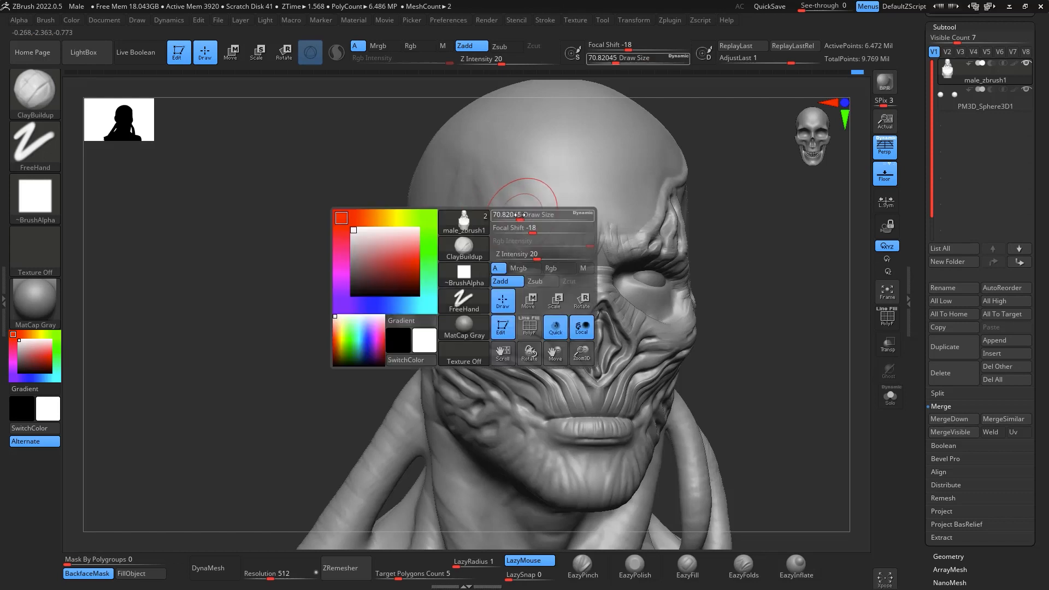
{"action": "mouse_move", "coordinate": [520, 215]}
{"action": "left_mouse_down"}
{"action": "mouse_move", "coordinate": [508, 216]}
{"action": "mouse_move", "coordinate": [506, 201]}
{"action": "mouse_move", "coordinate": [517, 221]}
{"action": "left_mouse_up"}
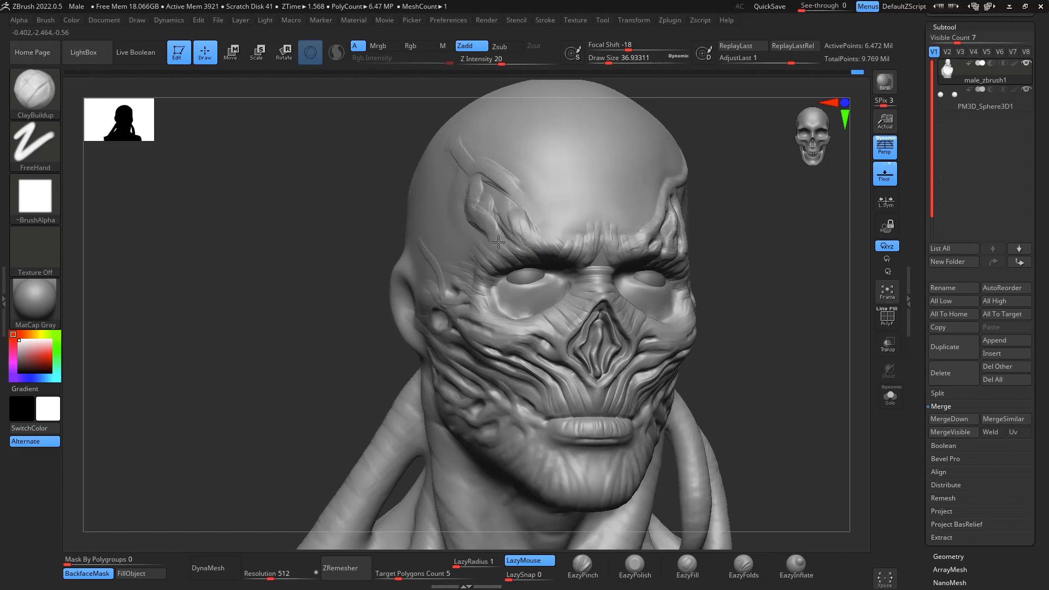
{"action": "left_click_drag", "start_coordinate": [528, 188], "coordinate": [482, 170]}
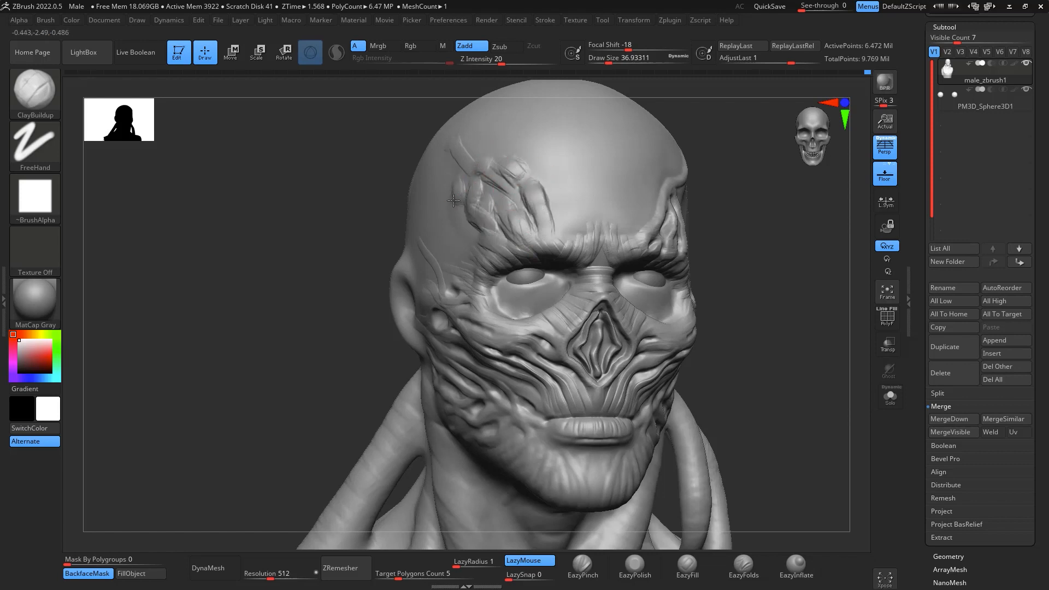
{"action": "left_click_drag", "start_coordinate": [488, 238], "coordinate": [494, 229]}
{"action": "mouse_move", "coordinate": [474, 170]}
{"action": "left_mouse_down"}
{"action": "mouse_move", "coordinate": [460, 146]}
{"action": "mouse_move", "coordinate": [525, 179]}
{"action": "left_mouse_up"}
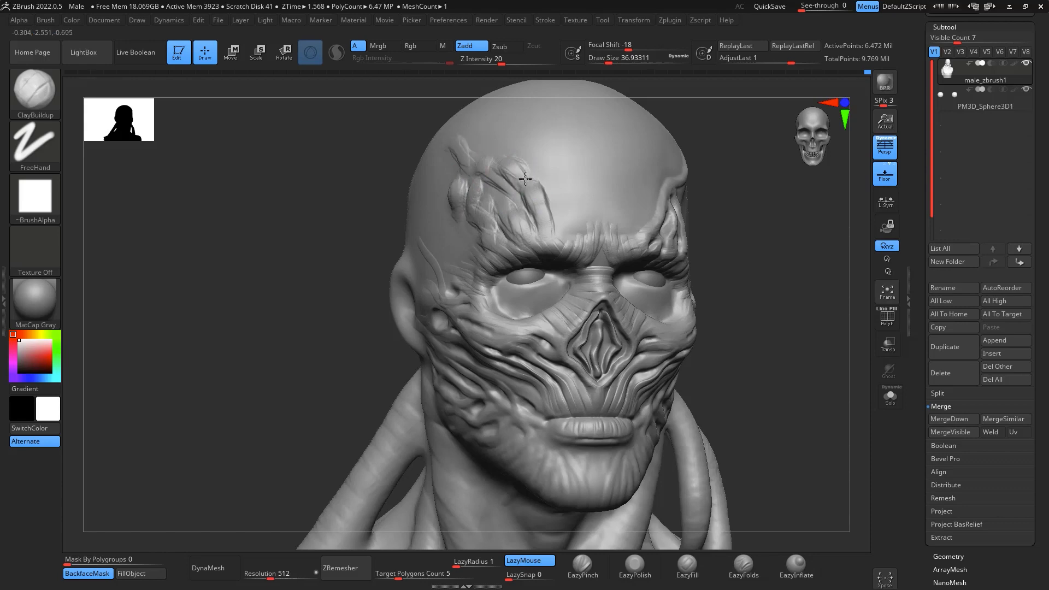
- Thicken the right-side forehead strands and extend the inner one down to the brow at draw size about 37
{"action": "mouse_move", "coordinate": [792, 321]}
{"action": "left_mouse_down"}
{"action": "mouse_move", "coordinate": [777, 314]}
{"action": "mouse_move", "coordinate": [750, 334]}
{"action": "left_mouse_up"}
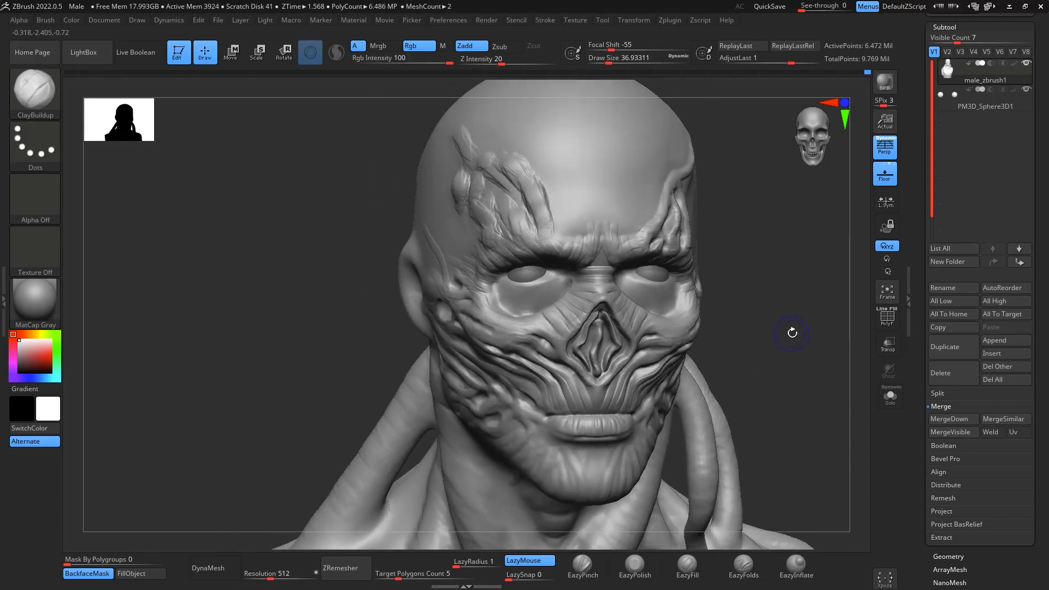
{"action": "left_click_drag", "start_coordinate": [792, 333], "coordinate": [776, 340], "text": "shift"}
{"action": "left_click_drag", "start_coordinate": [538, 204], "coordinate": [562, 231]}
{"action": "left_click_drag", "start_coordinate": [529, 181], "coordinate": [559, 239]}
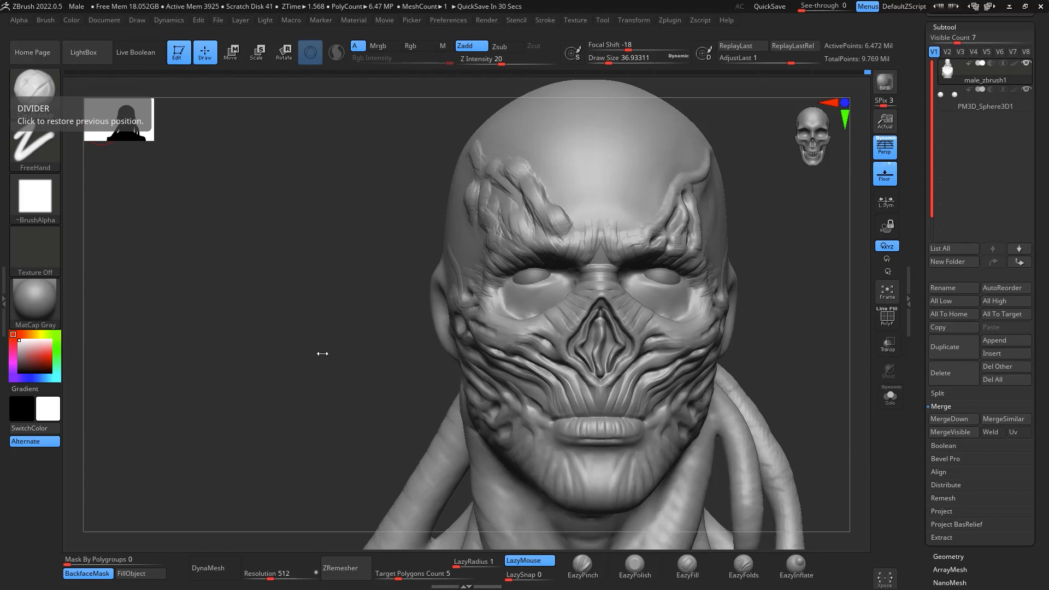
- Smooth the strand cluster on the character's right forehead and temple at draw size about 65
{"action": "mouse_move", "coordinate": [812, 299]}
{"action": "left_mouse_down"}
{"action": "mouse_move", "coordinate": [834, 321]}
{"action": "mouse_move", "coordinate": [855, 316]}
{"action": "mouse_move", "coordinate": [831, 300]}
{"action": "mouse_move", "coordinate": [806, 399]}
{"action": "left_mouse_up"}
{"action": "key", "text": "space"}
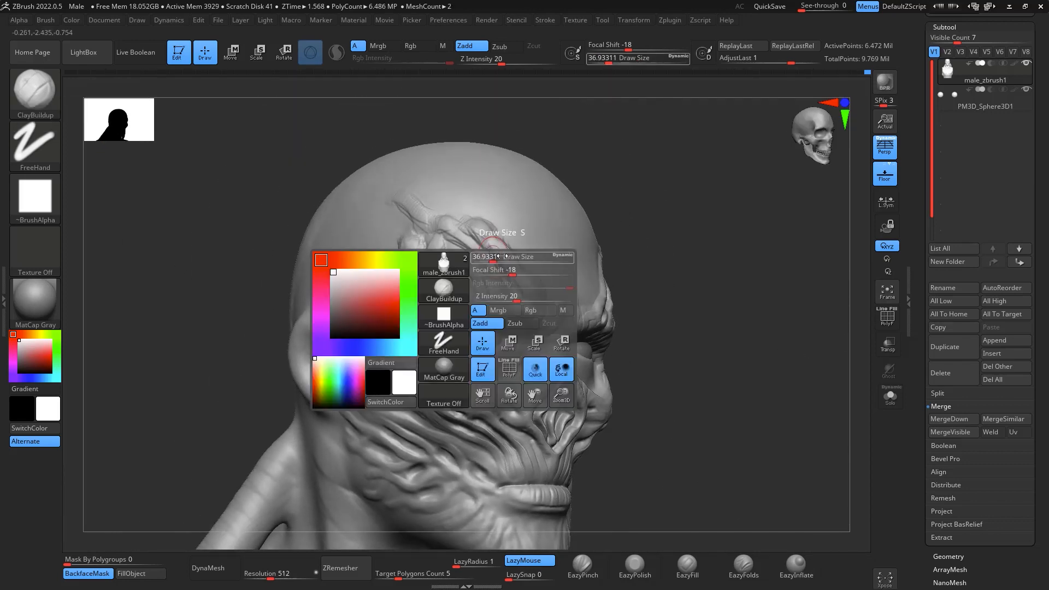
{"action": "mouse_move", "coordinate": [501, 256]}
{"action": "left_mouse_down"}
{"action": "mouse_move", "coordinate": [514, 256]}
{"action": "mouse_move", "coordinate": [494, 288]}
{"action": "left_mouse_up"}
{"action": "key", "text": "shift"}
{"action": "mouse_move", "coordinate": [837, 334]}
{"action": "left_mouse_down"}
{"action": "mouse_move", "coordinate": [800, 350]}
{"action": "mouse_move", "coordinate": [779, 300]}
{"action": "left_mouse_up"}
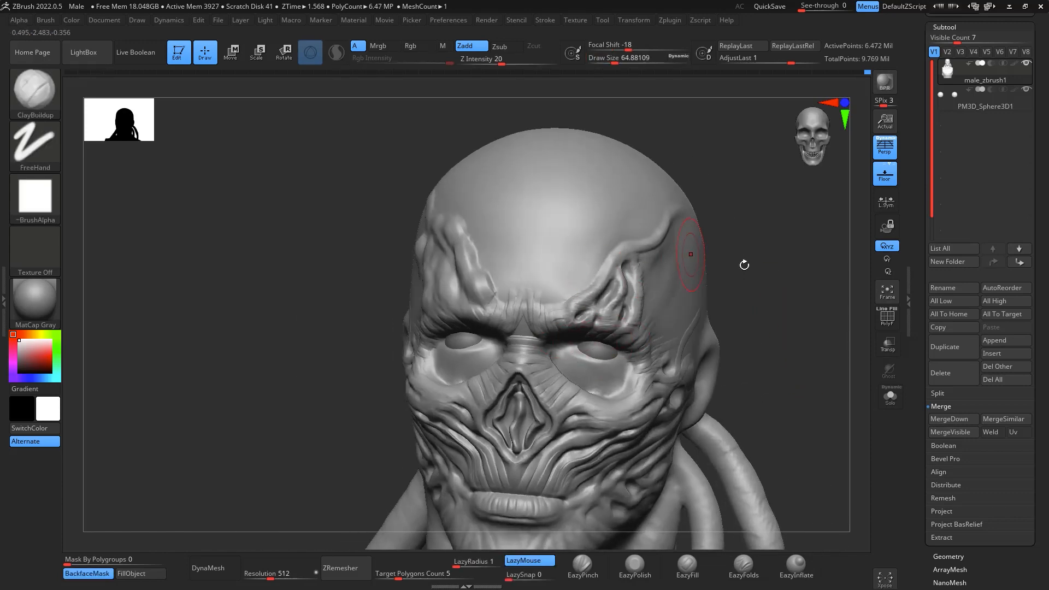
{"action": "left_click_drag", "start_coordinate": [744, 265], "coordinate": [705, 241]}
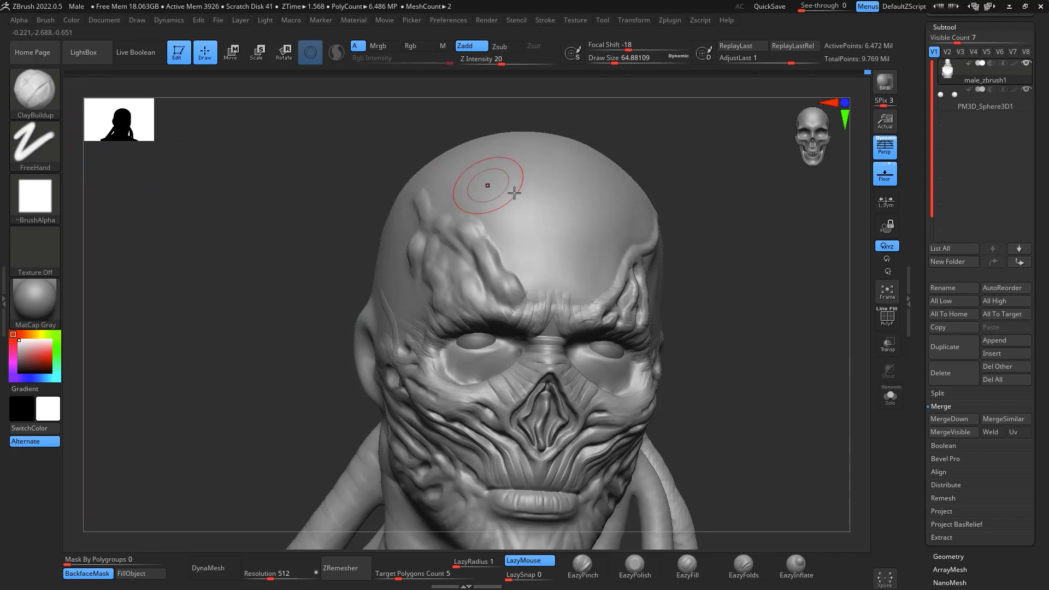
- Set up the Standard brush with the DragRect stroke, Alpha 01 and Zsub for stamping pits
{"action": "key", "text": "b"}
{"action": "key", "text": "s"}
{"action": "key", "text": "t"}
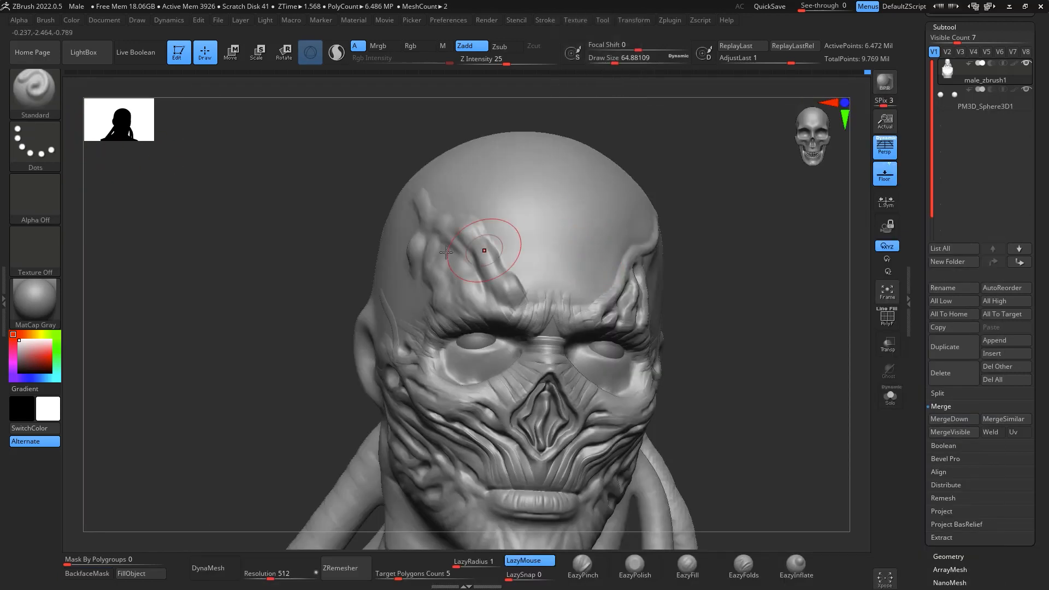
{"action": "left_click", "coordinate": [35, 142]}
{"action": "left_click", "coordinate": [152, 153]}
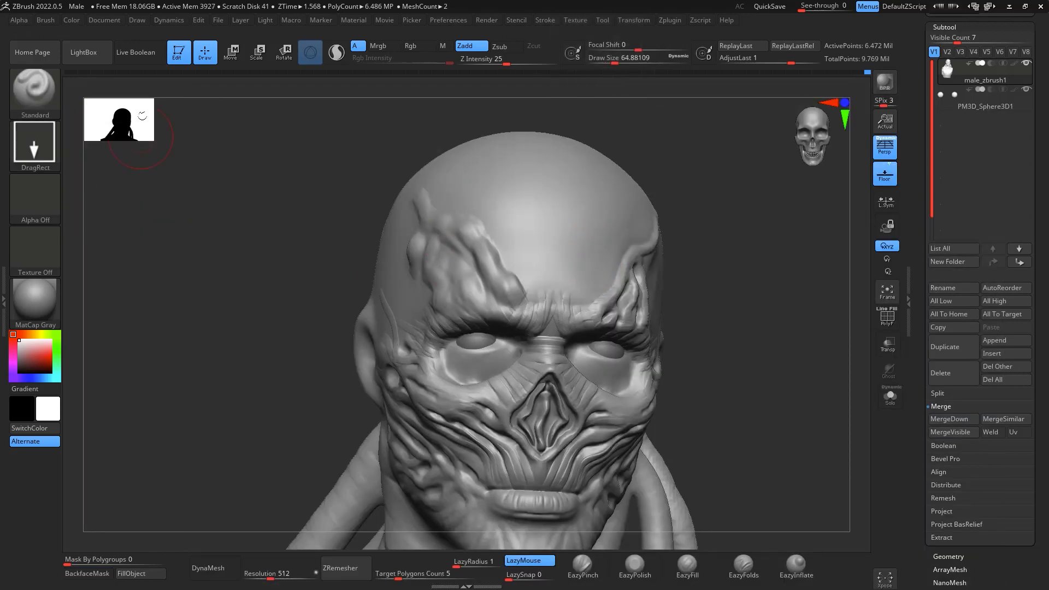
{"action": "left_click", "coordinate": [37, 203]}
{"action": "left_click", "coordinate": [155, 250]}
{"action": "key", "text": "space"}
{"action": "mouse_move", "coordinate": [783, 280]}
{"action": "left_mouse_down"}
{"action": "mouse_move", "coordinate": [760, 298]}
{"action": "mouse_move", "coordinate": [554, 111]}
{"action": "left_mouse_up"}
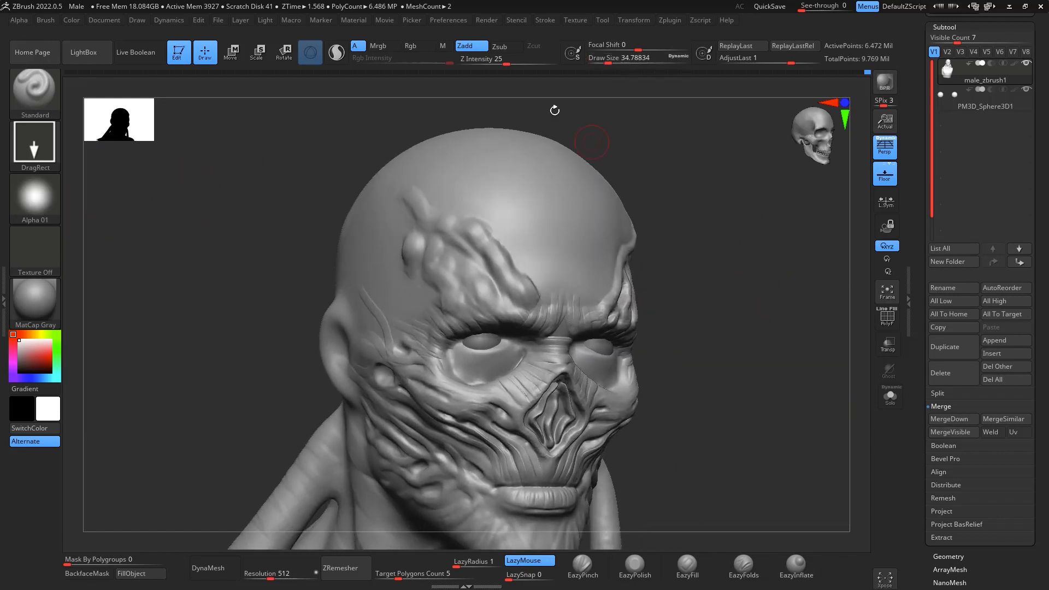
{"action": "left_click", "coordinate": [501, 48]}
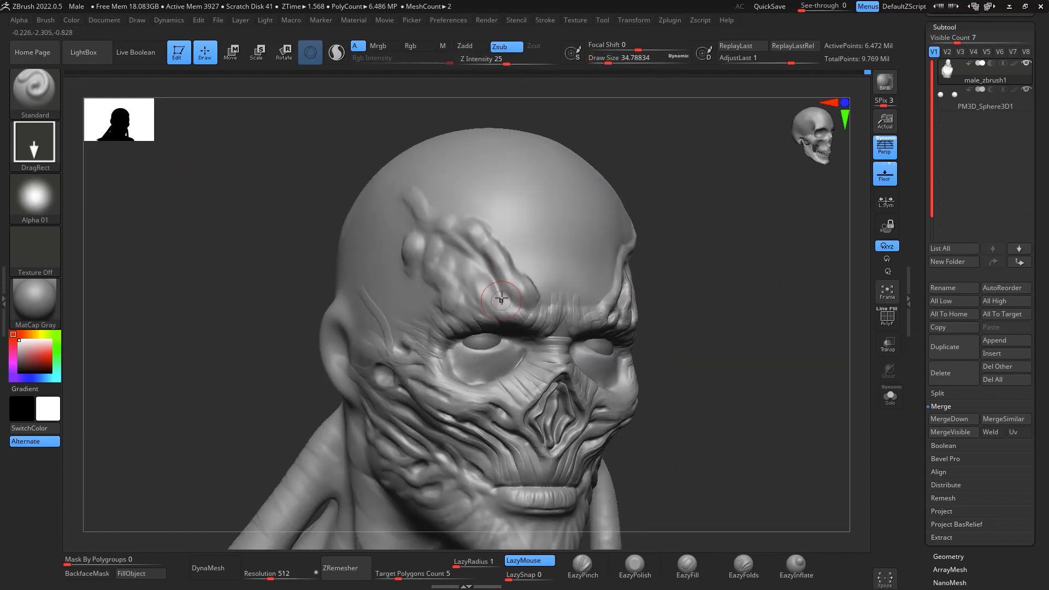
- Test stamps on the right forehead strands with focal shift -100, and switch to Alpha 13 at draw size 28.75
{"action": "key", "text": "space"}
{"action": "mouse_move", "coordinate": [502, 298]}
{"action": "left_mouse_down"}
{"action": "mouse_move", "coordinate": [517, 298]}
{"action": "mouse_move", "coordinate": [517, 310]}
{"action": "mouse_move", "coordinate": [483, 309]}
{"action": "left_mouse_up"}
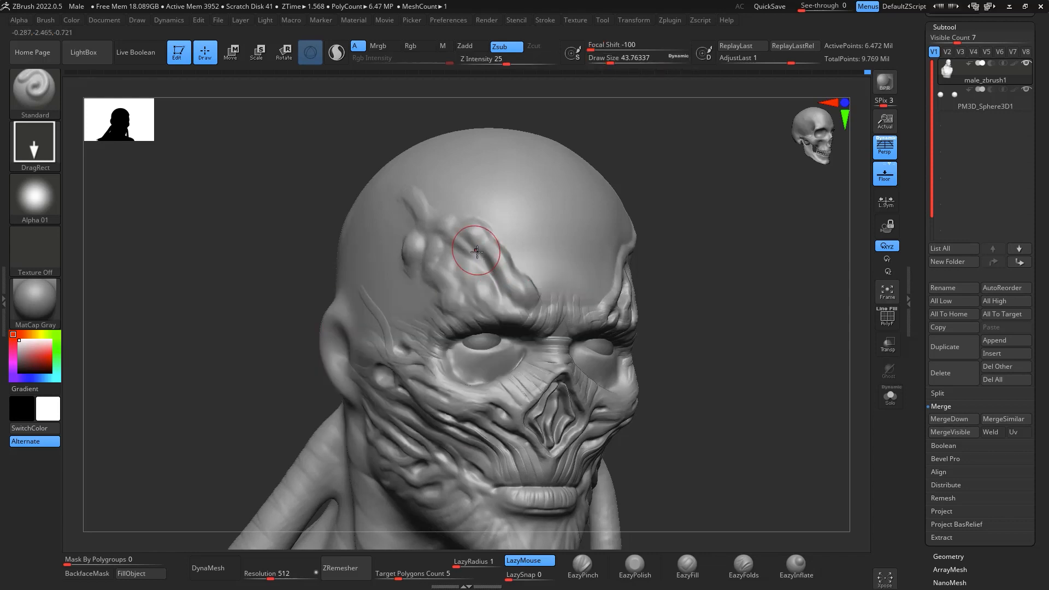
{"action": "key", "text": "space"}
{"action": "left_click_drag", "start_coordinate": [483, 253], "coordinate": [477, 253]}
{"action": "left_click", "coordinate": [42, 202]}
{"action": "left_click", "coordinate": [155, 276]}
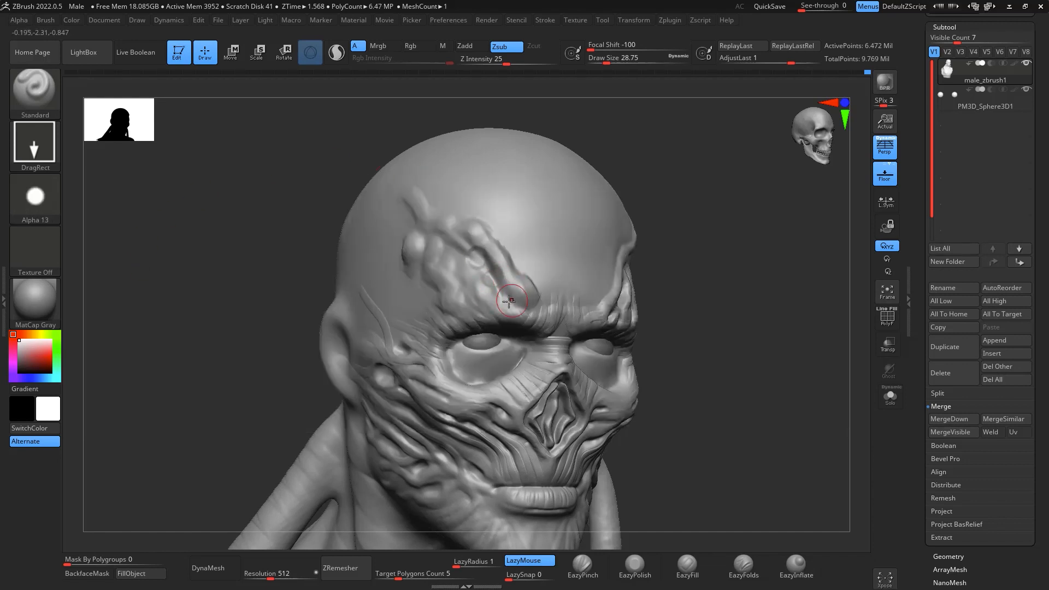
- Raise the Z Intensity to 54 and stamp round pits across the strand cluster on the character's right forehead
{"action": "key", "text": "ctrl"}
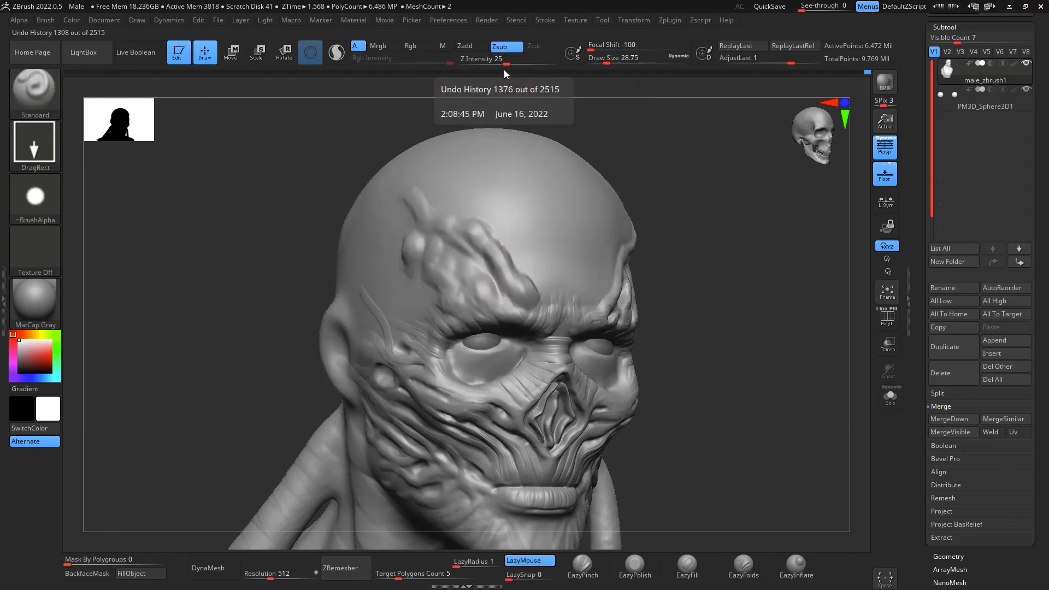
{"action": "left_click_drag", "start_coordinate": [507, 61], "coordinate": [529, 64]}
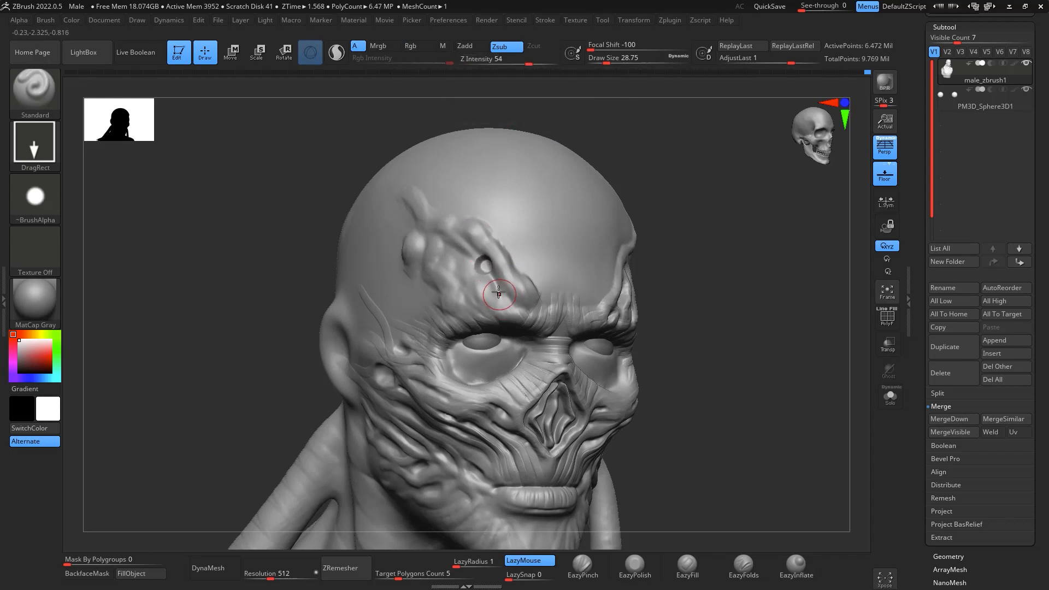
{"action": "left_click_drag", "start_coordinate": [467, 286], "coordinate": [469, 299]}
{"action": "left_click_drag", "start_coordinate": [480, 231], "coordinate": [487, 245]}
{"action": "left_click_drag", "start_coordinate": [429, 260], "coordinate": [434, 274]}
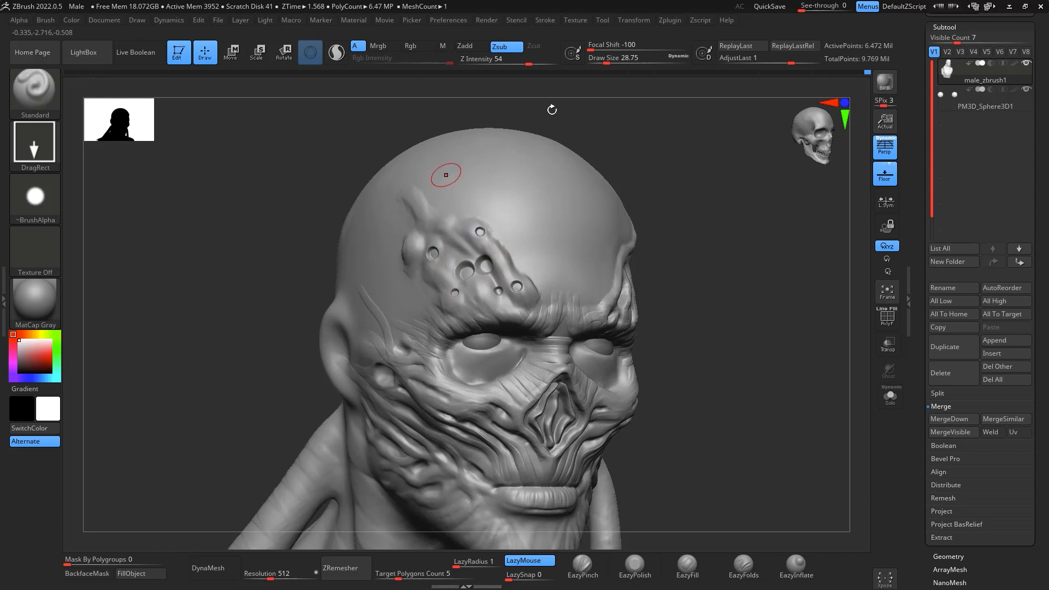
{"action": "mouse_move", "coordinate": [655, 240]}
{"action": "left_mouse_down"}
{"action": "mouse_move", "coordinate": [717, 265]}
{"action": "mouse_move", "coordinate": [806, 267]}
{"action": "mouse_move", "coordinate": [790, 266]}
{"action": "left_mouse_up"}
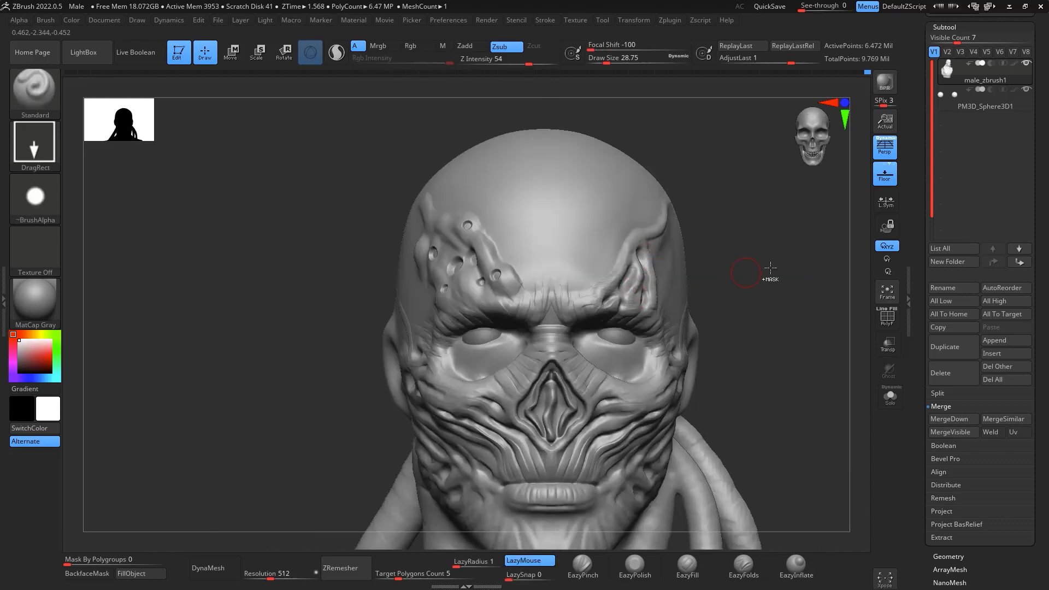
- Undo all the stamped pits on the right forehead strands
{"action": "key", "text": "ctrl+z"}
{"action": "key", "text": "ctrl+z"}
{"action": "key", "text": "ctrl+z"}
{"action": "left_click_drag", "start_coordinate": [804, 336], "coordinate": [808, 344]}
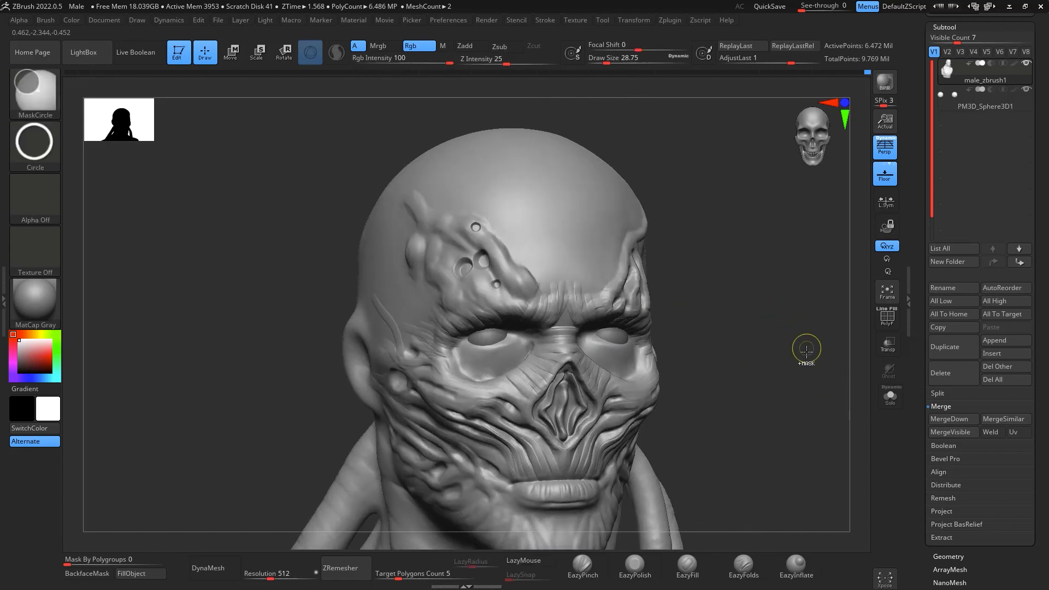
{"action": "key", "text": "ctrl+z"}
{"action": "key", "text": "ctrl+z"}
{"action": "key", "text": "ctrl+z"}
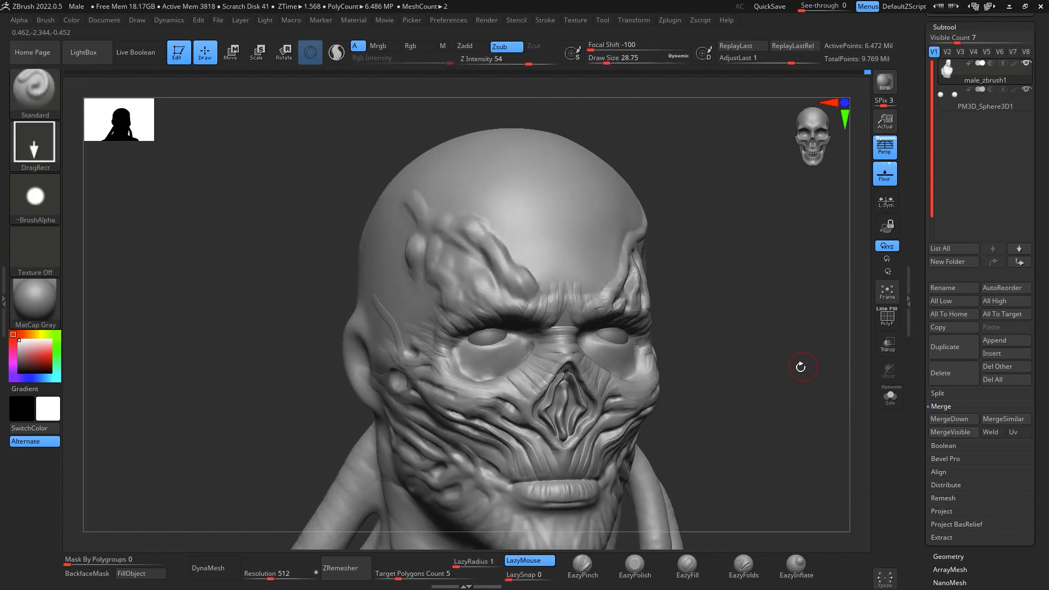
- Carve irregular pits into the right forehead strand cluster with ClayBuildup at draw size about 17
{"action": "left_click_drag", "start_coordinate": [801, 363], "coordinate": [811, 353]}
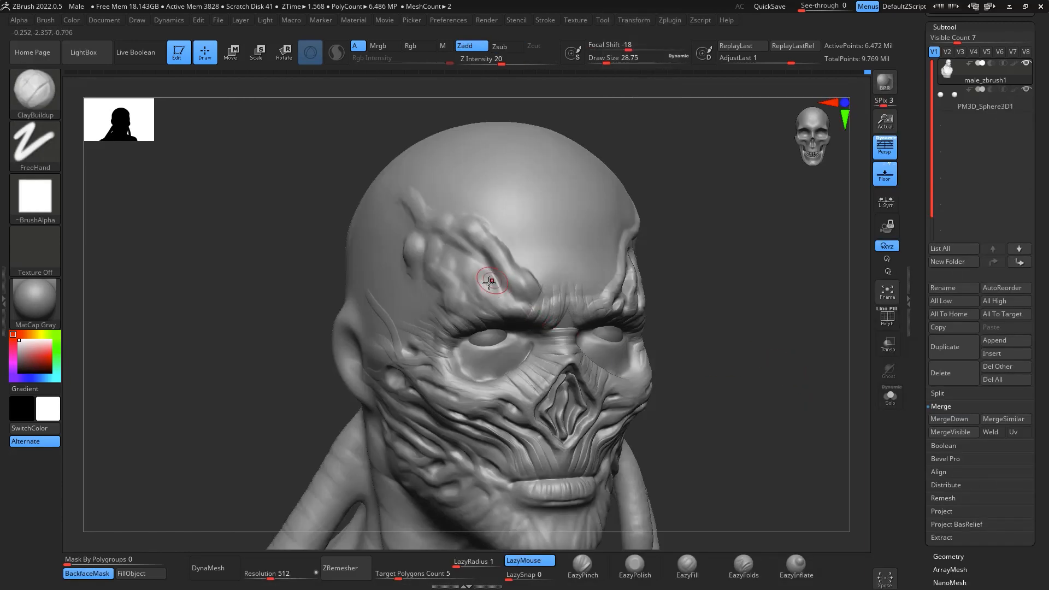
{"action": "left_click_drag", "start_coordinate": [501, 286], "coordinate": [501, 291]}
{"action": "key", "text": "ctrl+z"}
{"action": "key", "text": "space"}
{"action": "left_click_drag", "start_coordinate": [447, 255], "coordinate": [451, 262]}
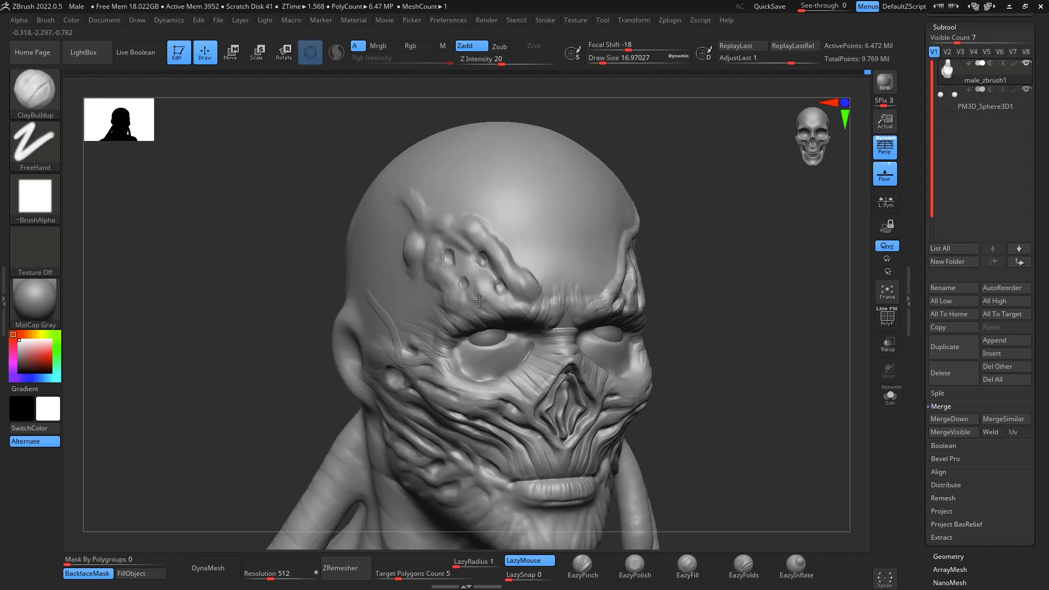
{"action": "left_click", "coordinate": [477, 226]}
{"action": "left_click_drag", "start_coordinate": [464, 255], "coordinate": [458, 240]}
- Carve smaller holes between the pits and along the outer strands at draw size about 6.6
{"action": "left_click_drag", "start_coordinate": [758, 282], "coordinate": [756, 339], "text": "alt"}
{"action": "key", "text": "space"}
{"action": "left_click_drag", "start_coordinate": [588, 302], "coordinate": [586, 302]}
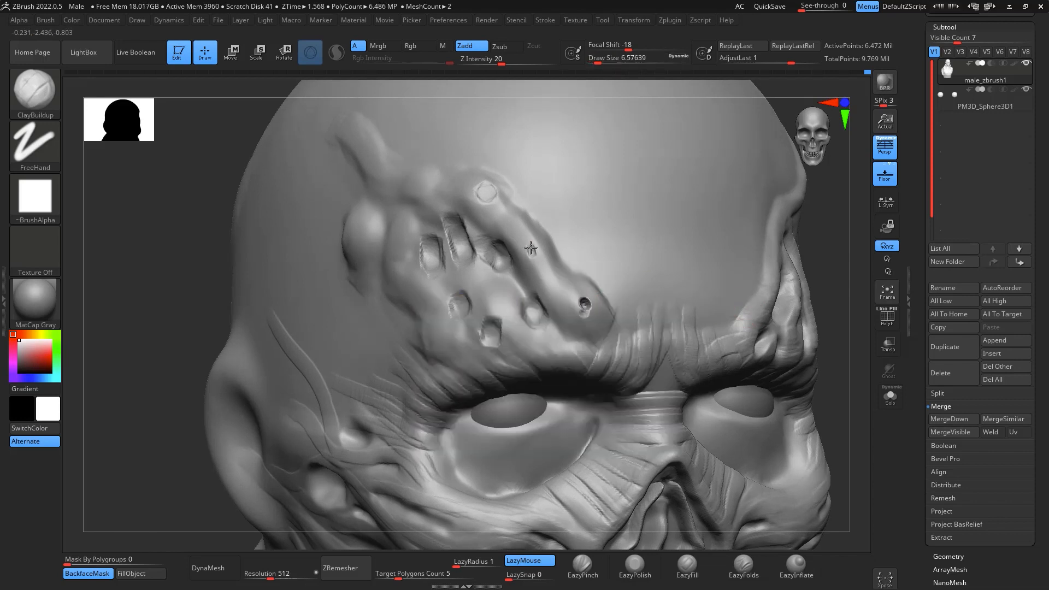
{"action": "left_click_drag", "start_coordinate": [484, 283], "coordinate": [491, 298]}
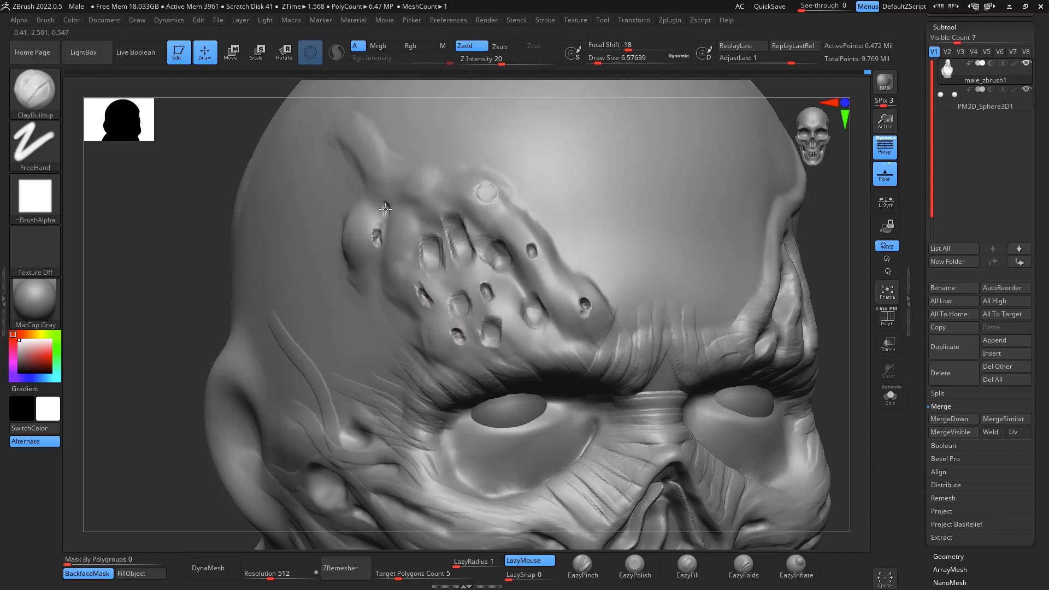
- Smooth the edges of the pits across the right forehead strand cluster at draw size about 49
{"action": "left_click_drag", "start_coordinate": [860, 366], "coordinate": [836, 356], "text": "shift"}
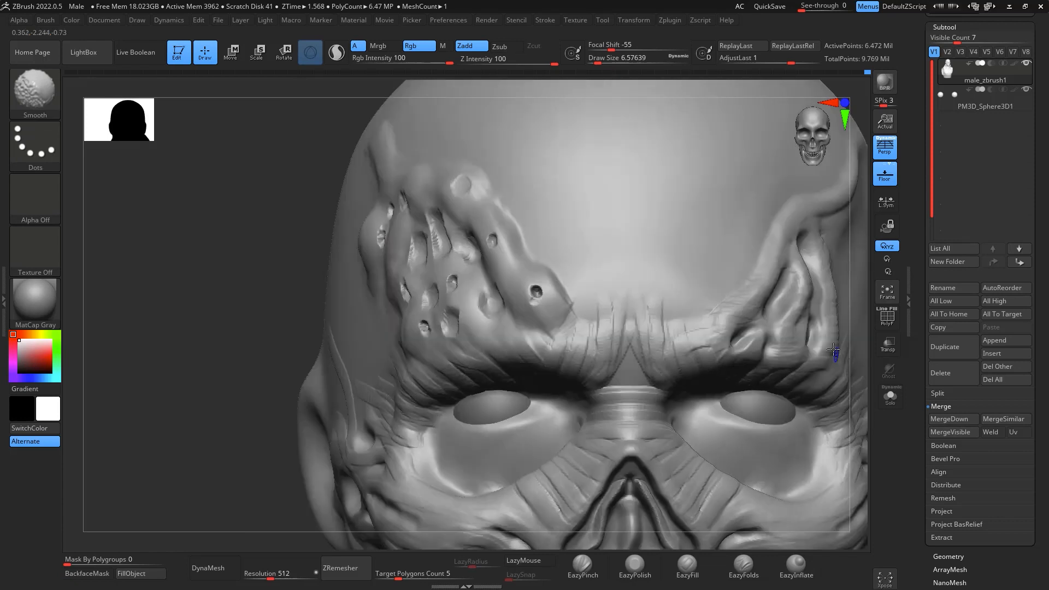
{"action": "key", "text": "space"}
{"action": "left_click_drag", "start_coordinate": [763, 339], "coordinate": [776, 337]}
{"action": "left_click_drag", "start_coordinate": [539, 290], "coordinate": [520, 300], "text": "shift"}
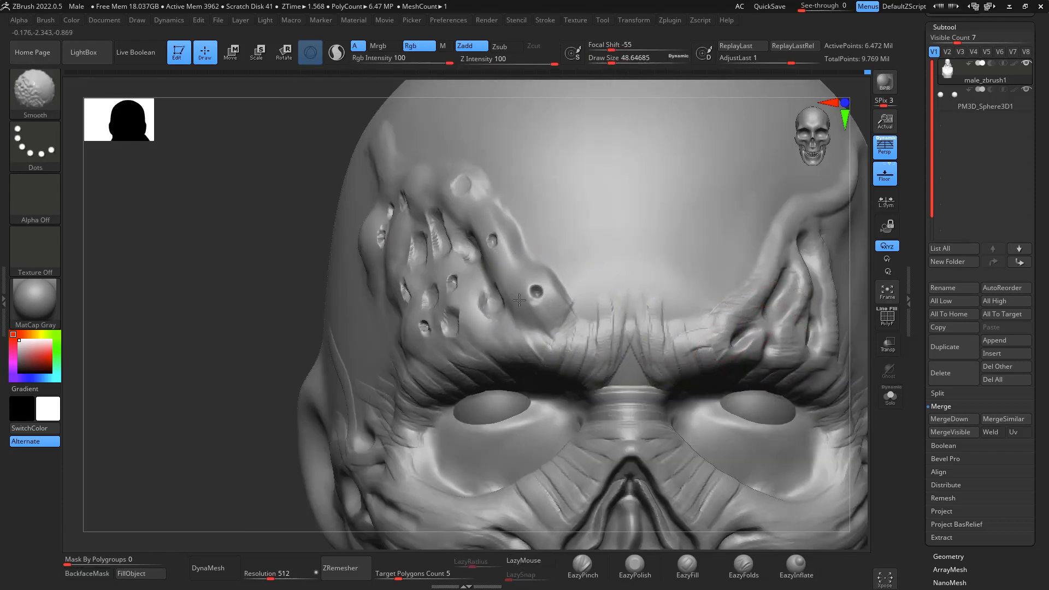
{"action": "left_click_drag", "start_coordinate": [469, 249], "coordinate": [426, 284], "text": "shift"}
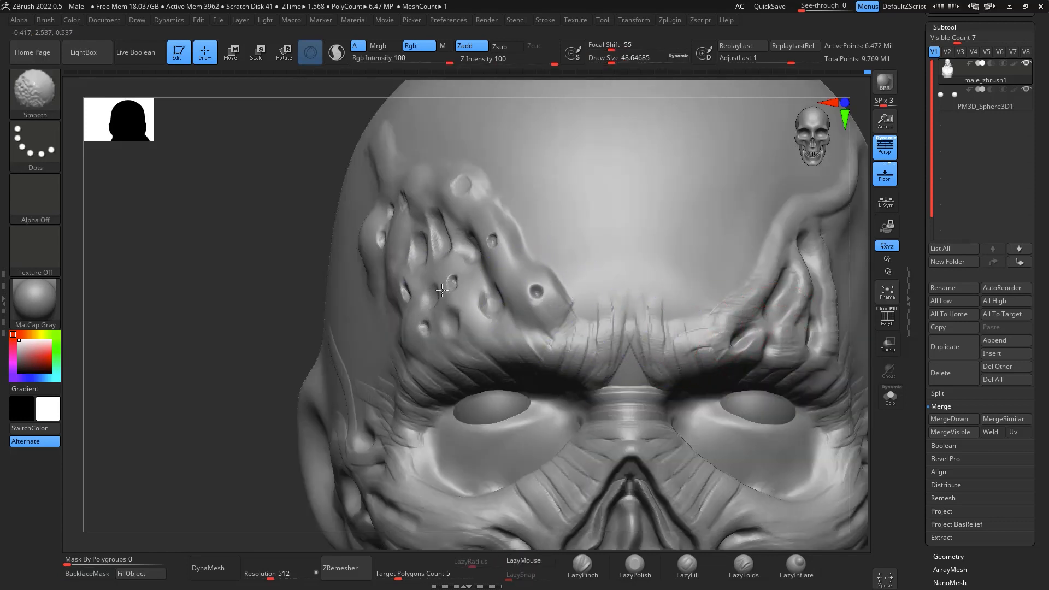
{"action": "left_click_drag", "start_coordinate": [426, 324], "coordinate": [464, 189], "text": "shift"}
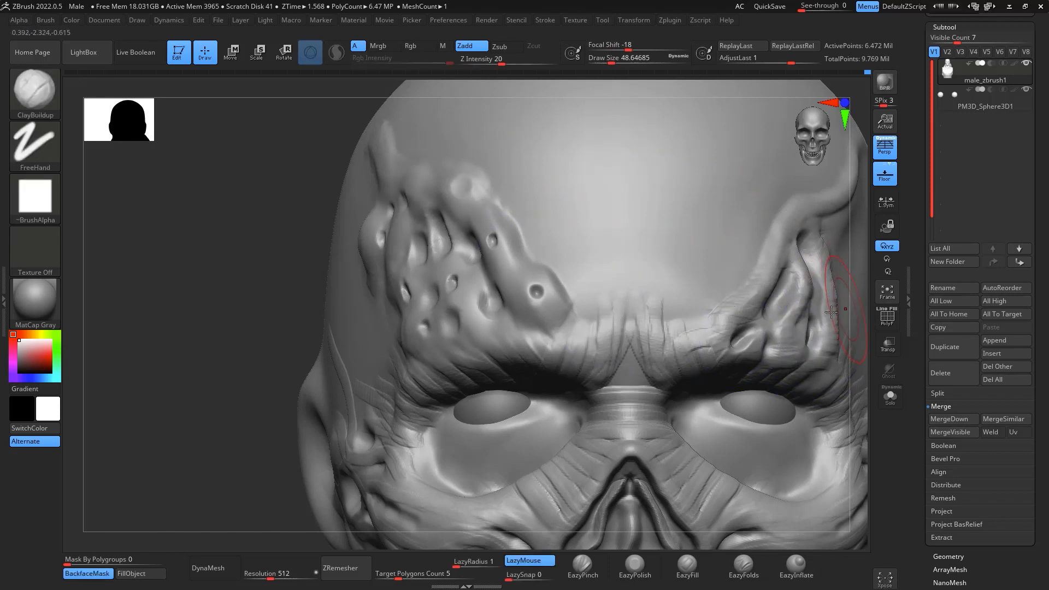
- Recut the topmost hole and carve deeper pits down to the right brow with ClayBuildup at draw size about 12
{"action": "key", "text": "space"}
{"action": "left_click_drag", "start_coordinate": [511, 284], "coordinate": [503, 285]}
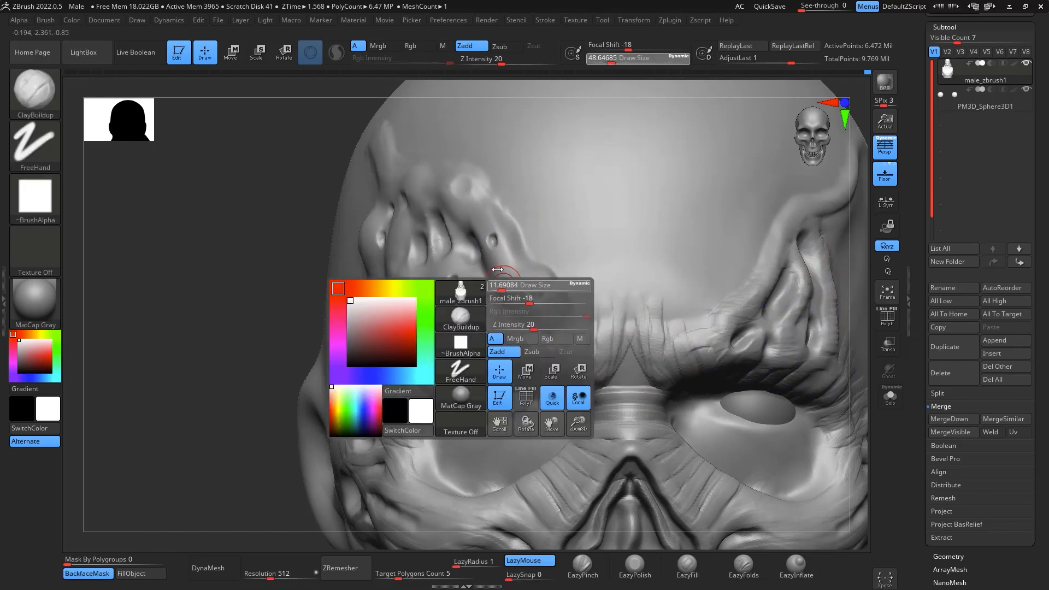
{"action": "left_click_drag", "start_coordinate": [464, 186], "coordinate": [462, 188], "text": "alt"}
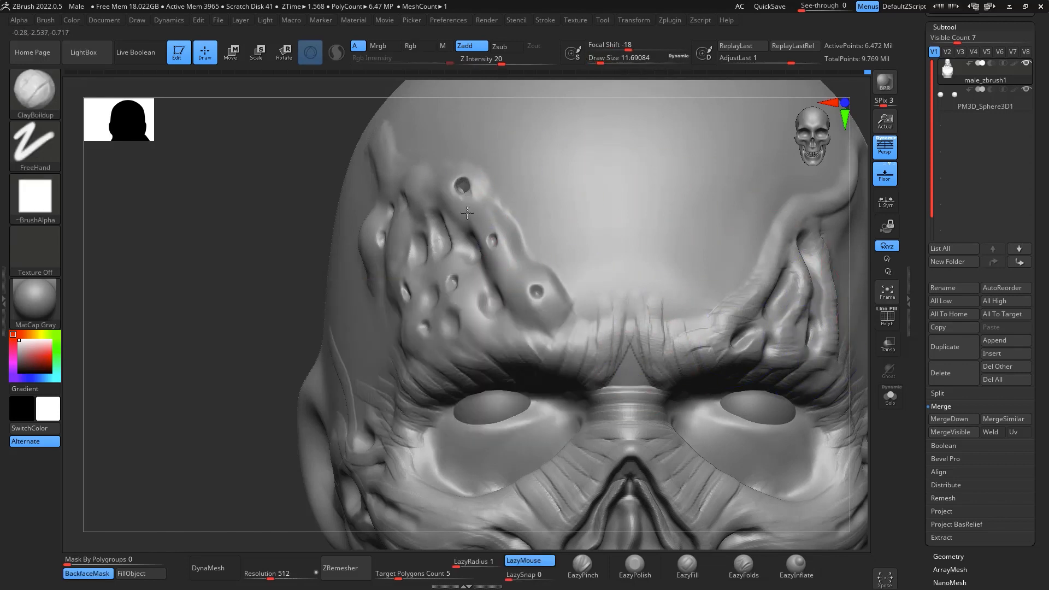
{"action": "left_click_drag", "start_coordinate": [465, 252], "coordinate": [471, 262], "text": "alt"}
{"action": "mouse_move", "coordinate": [491, 298]}
{"action": "left_mouse_down", "text": "alt"}
{"action": "mouse_move", "coordinate": [504, 315]}
{"action": "mouse_move", "coordinate": [484, 348]}
{"action": "left_mouse_up", "text": "alt"}
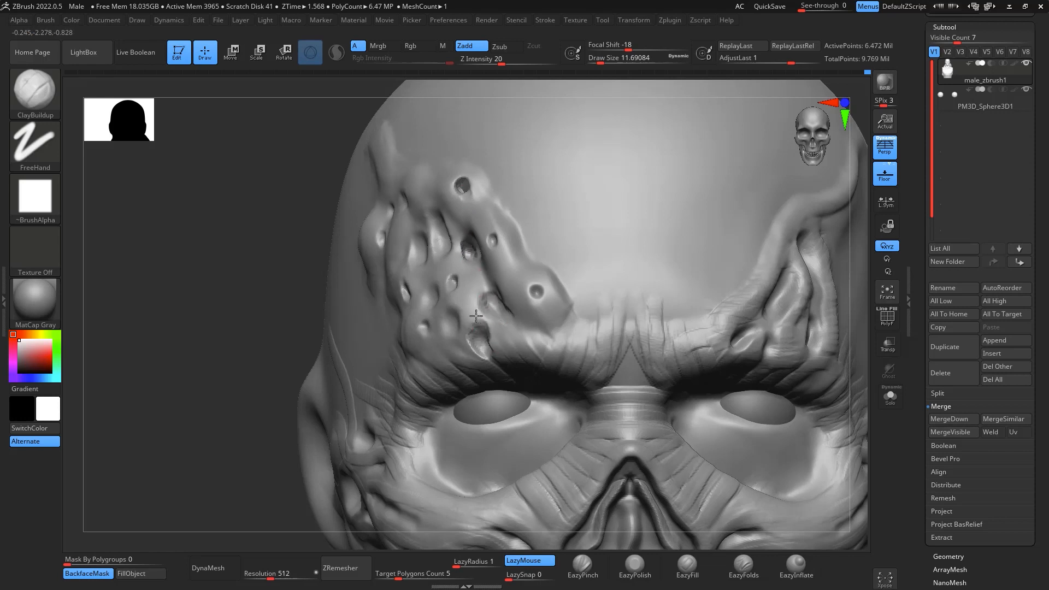
{"action": "key", "text": "shift"}
{"action": "right_click_drag", "start_coordinate": [524, 317], "coordinate": [556, 322]}
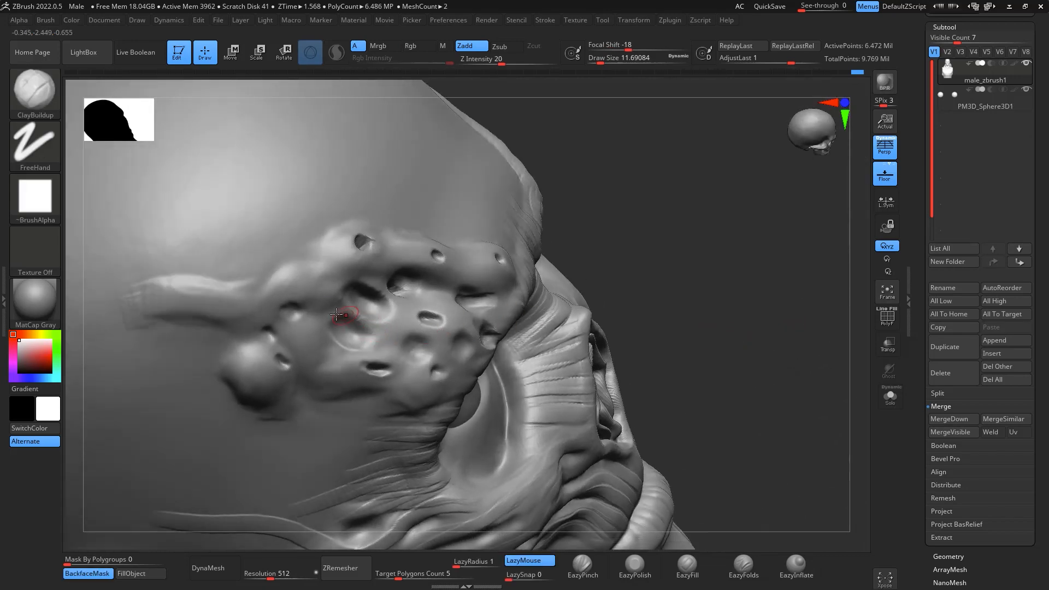
- Thicken the strand extending up the right temple and build up the ridge between the pits at draw size about 25
{"action": "key", "text": "space"}
{"action": "left_click_drag", "start_coordinate": [255, 302], "coordinate": [264, 302]}
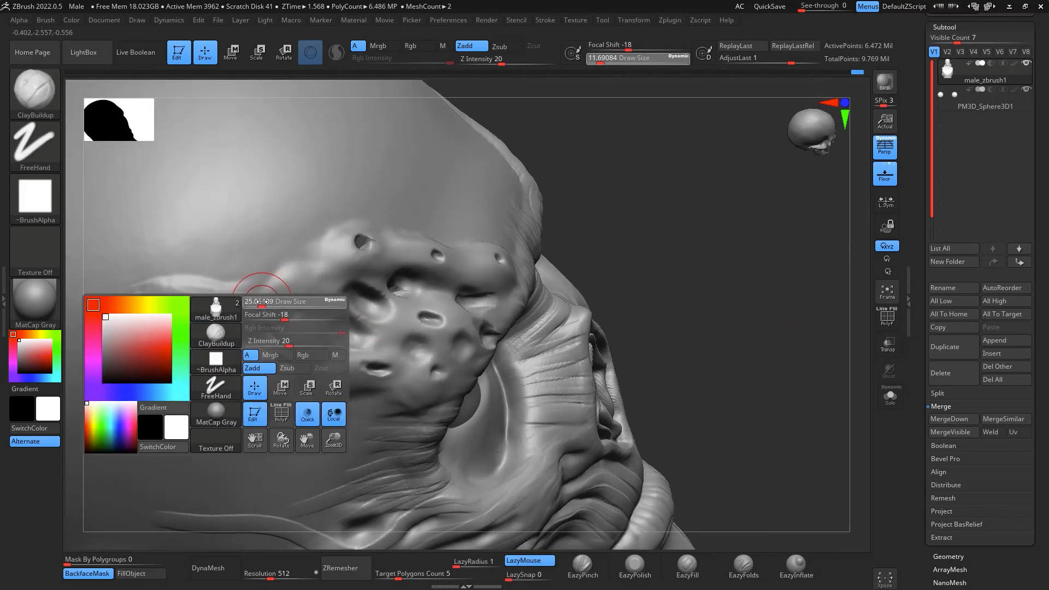
{"action": "left_click_drag", "start_coordinate": [164, 276], "coordinate": [261, 279]}
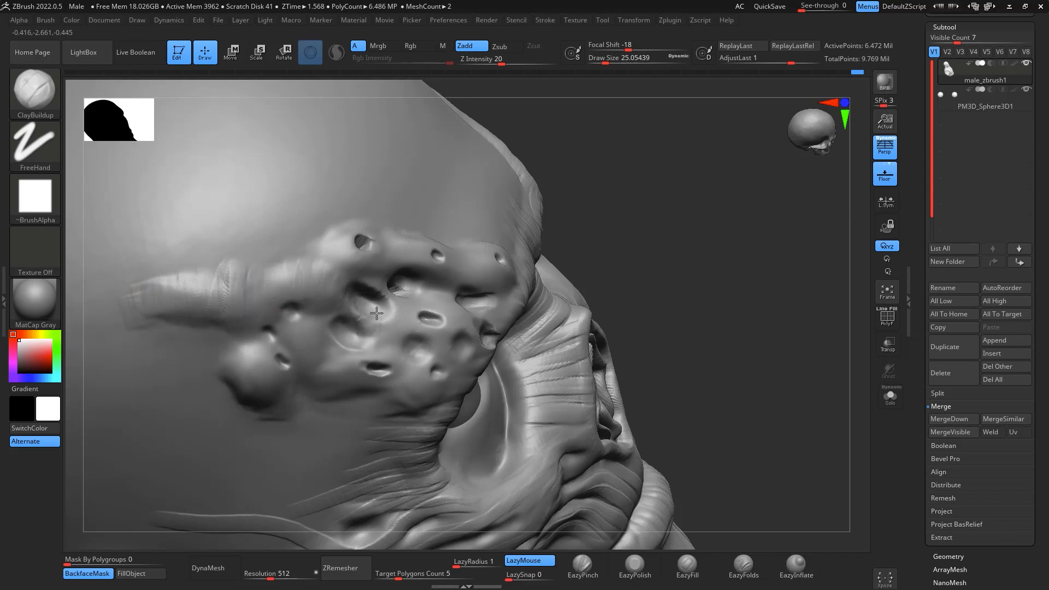
{"action": "left_click_drag", "start_coordinate": [377, 313], "coordinate": [405, 341]}
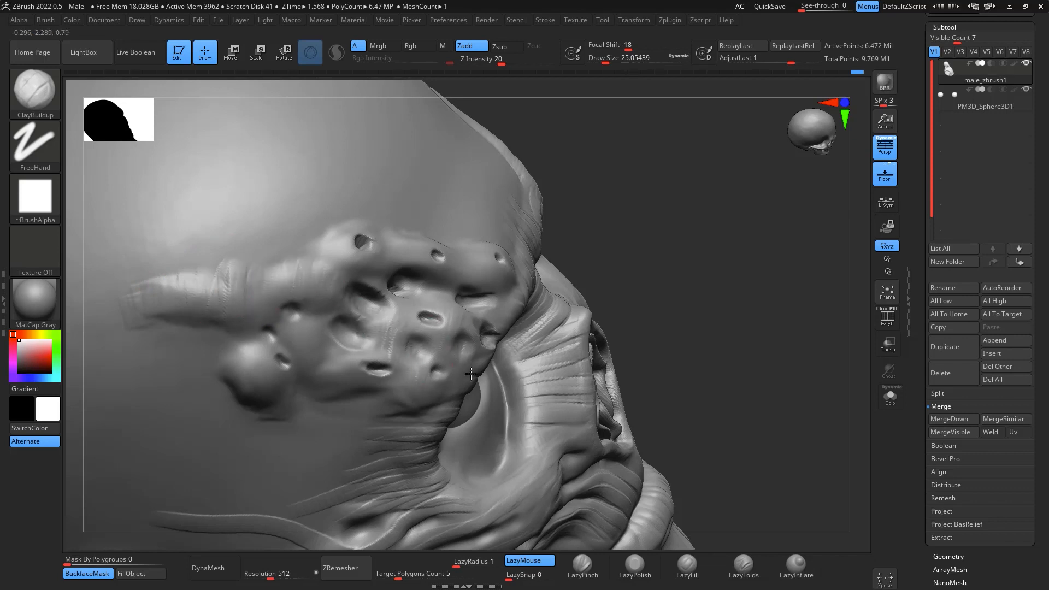
- Smooth the pit rims and refine the outer bulge and upper strand of the right temple at draw size about 25
{"action": "left_click_drag", "start_coordinate": [649, 228], "coordinate": [387, 234]}
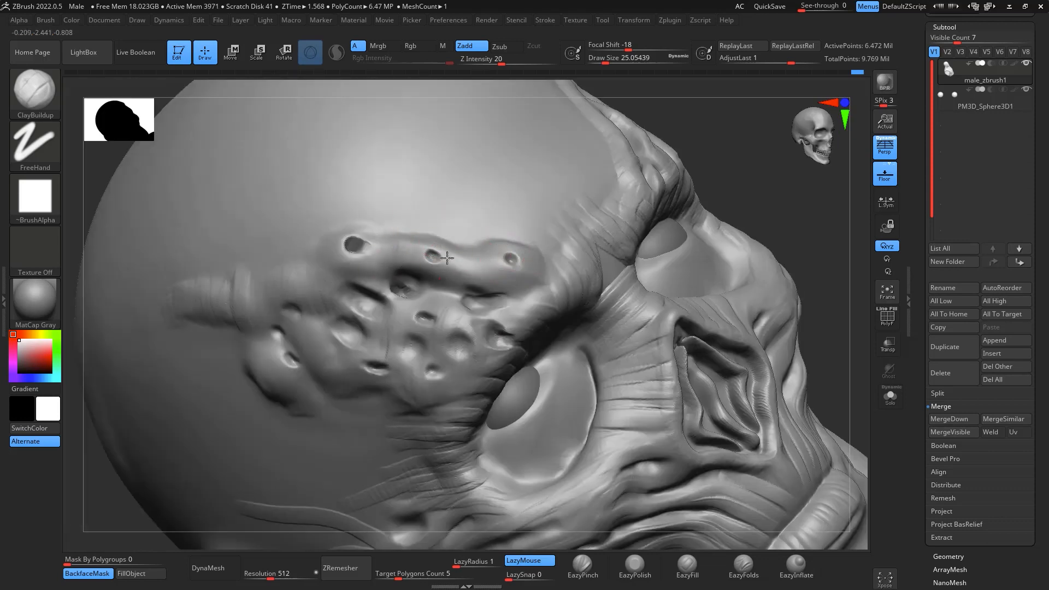
{"action": "left_click_drag", "start_coordinate": [539, 268], "coordinate": [530, 299]}
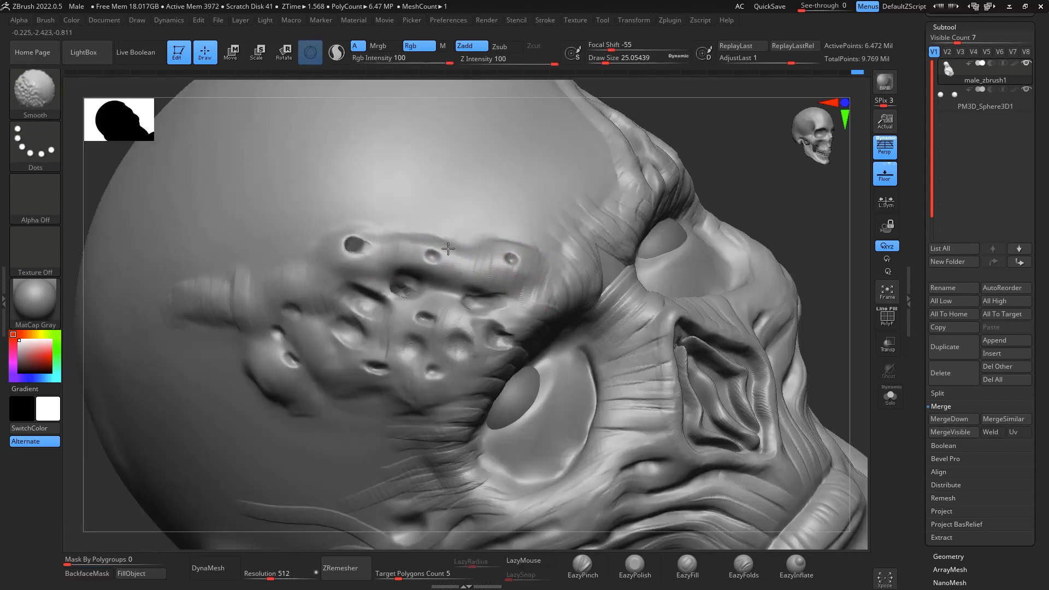
{"action": "left_click_drag", "start_coordinate": [440, 254], "coordinate": [452, 260], "text": "shift"}
{"action": "left_click_drag", "start_coordinate": [403, 289], "coordinate": [399, 344], "text": "shift"}
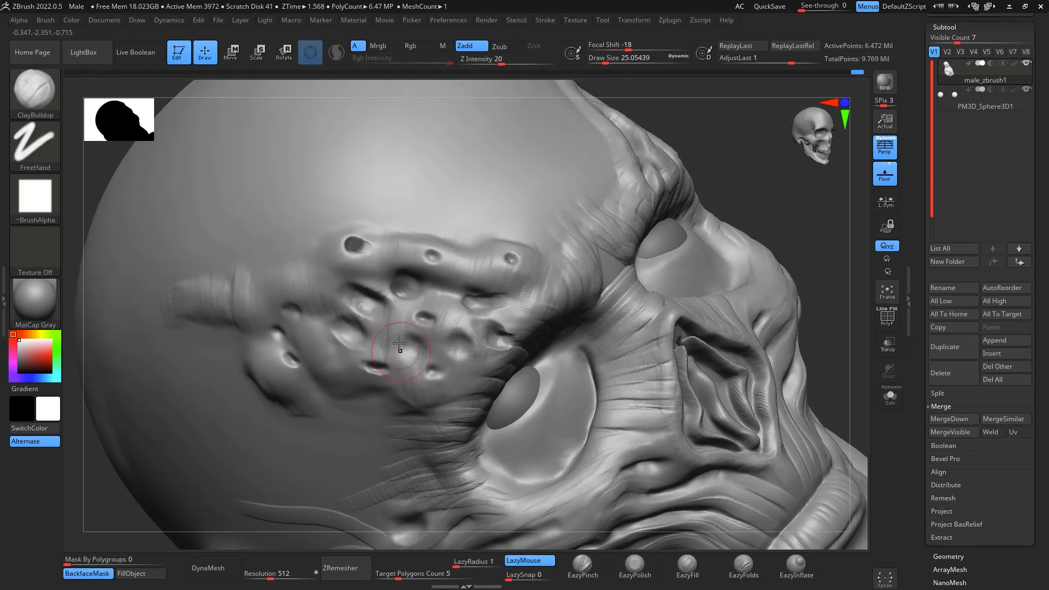
{"action": "left_click_drag", "start_coordinate": [270, 373], "coordinate": [245, 346]}
{"action": "left_click_drag", "start_coordinate": [178, 296], "coordinate": [205, 268], "text": "shift"}
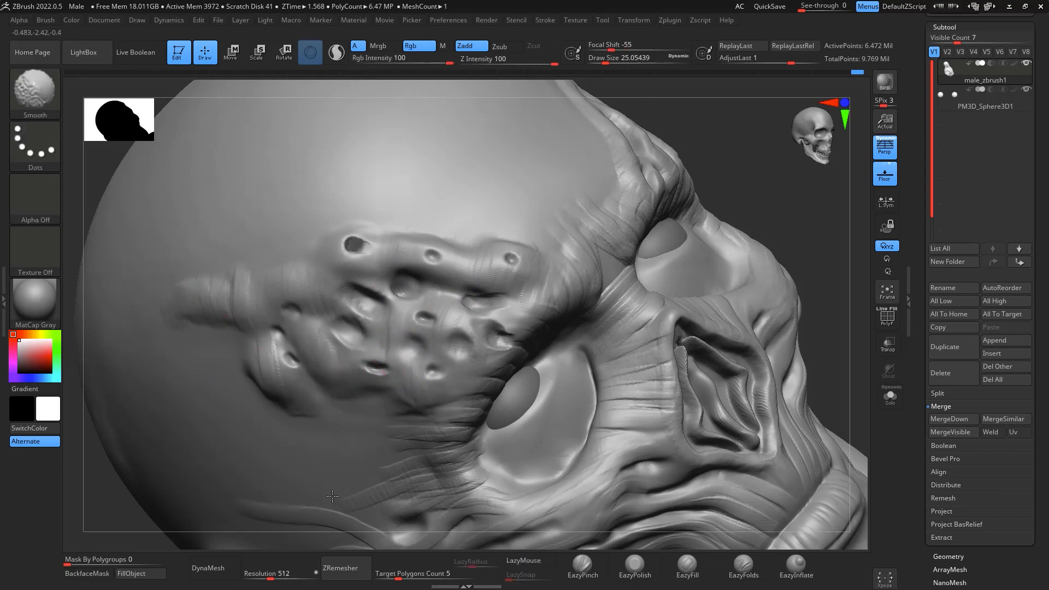
- Try to carve a curved fold beneath both eyes with DamStandard at draw size about 25
{"action": "left_click_drag", "start_coordinate": [827, 255], "coordinate": [855, 304], "text": "shift"}
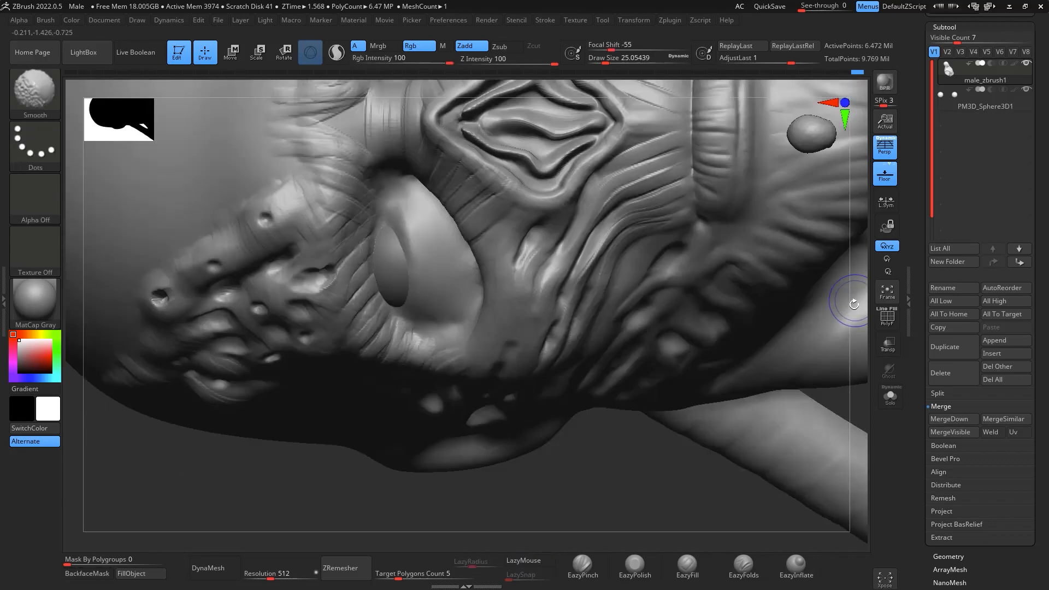
{"action": "left_click_drag", "start_coordinate": [855, 430], "coordinate": [852, 257]}
{"action": "key", "text": "f"}
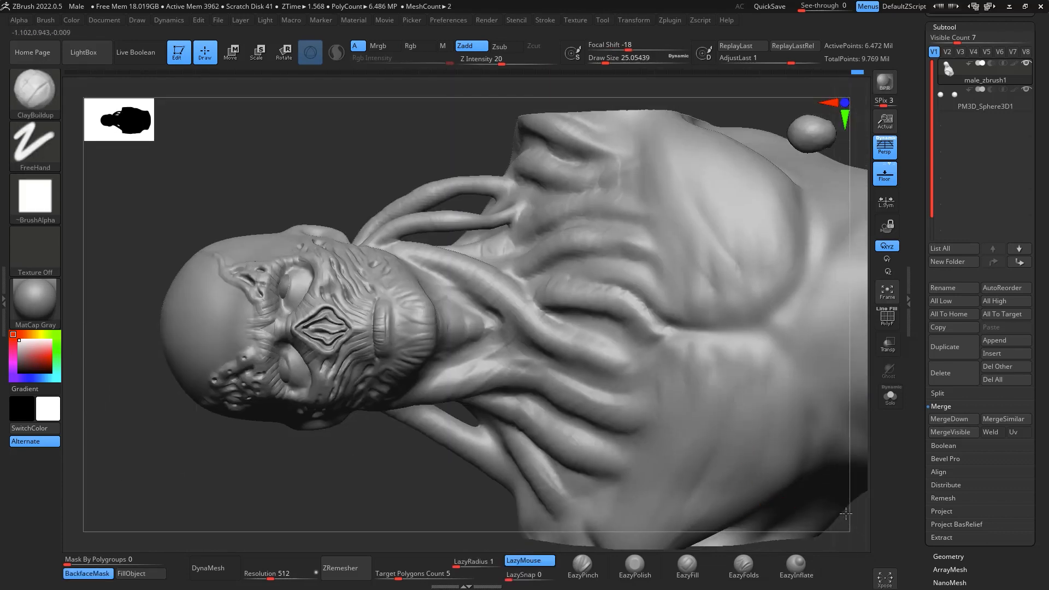
{"action": "left_click_drag", "start_coordinate": [846, 513], "coordinate": [861, 476]}
{"action": "left_click_drag", "start_coordinate": [843, 298], "coordinate": [783, 434]}
{"action": "mouse_move", "coordinate": [858, 218]}
{"action": "left_mouse_down", "text": "alt"}
{"action": "mouse_move", "coordinate": [677, 584]}
{"action": "mouse_move", "coordinate": [671, 553]}
{"action": "mouse_move", "coordinate": [791, 399]}
{"action": "mouse_move", "coordinate": [725, 410]}
{"action": "mouse_move", "coordinate": [765, 353]}
{"action": "left_mouse_up", "text": "alt"}
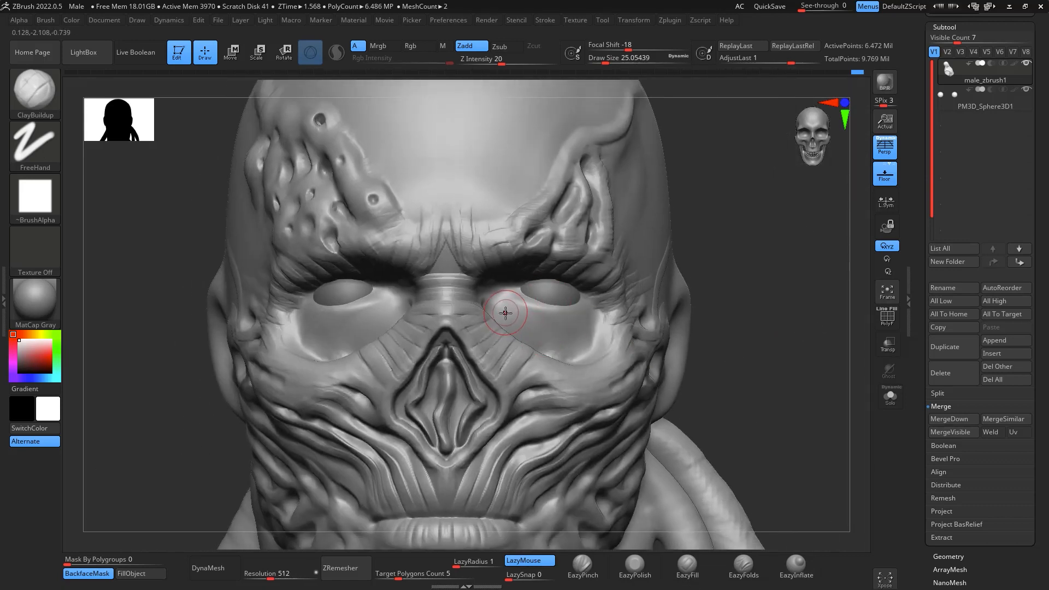
{"action": "key", "text": "b"}
{"action": "key", "text": "d"}
{"action": "key", "text": "s"}
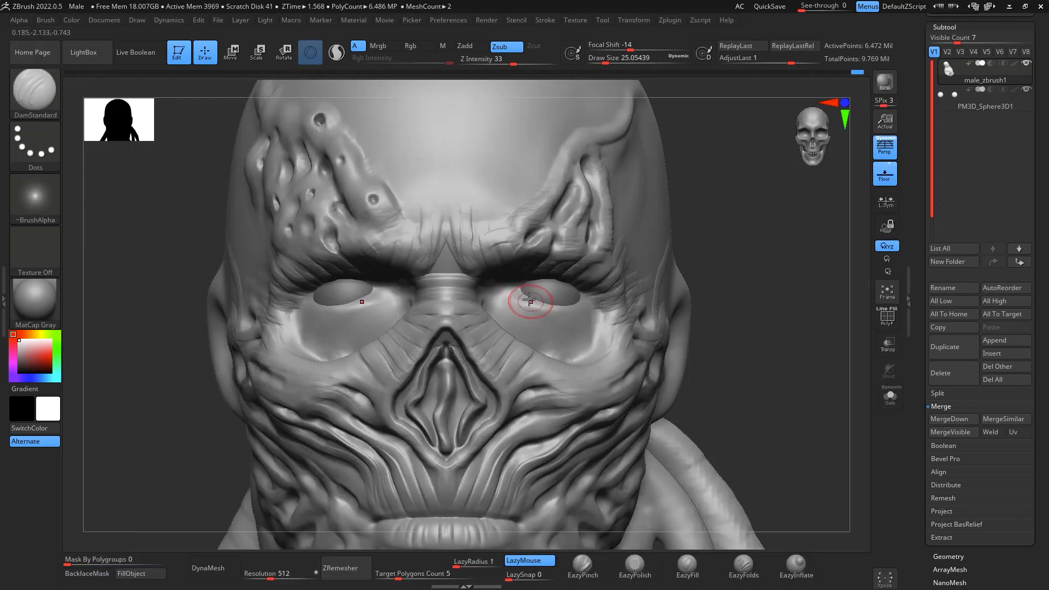
{"action": "mouse_move", "coordinate": [503, 284]}
{"action": "left_mouse_down"}
{"action": "mouse_move", "coordinate": [524, 321]}
{"action": "mouse_move", "coordinate": [597, 278]}
{"action": "left_mouse_up"}
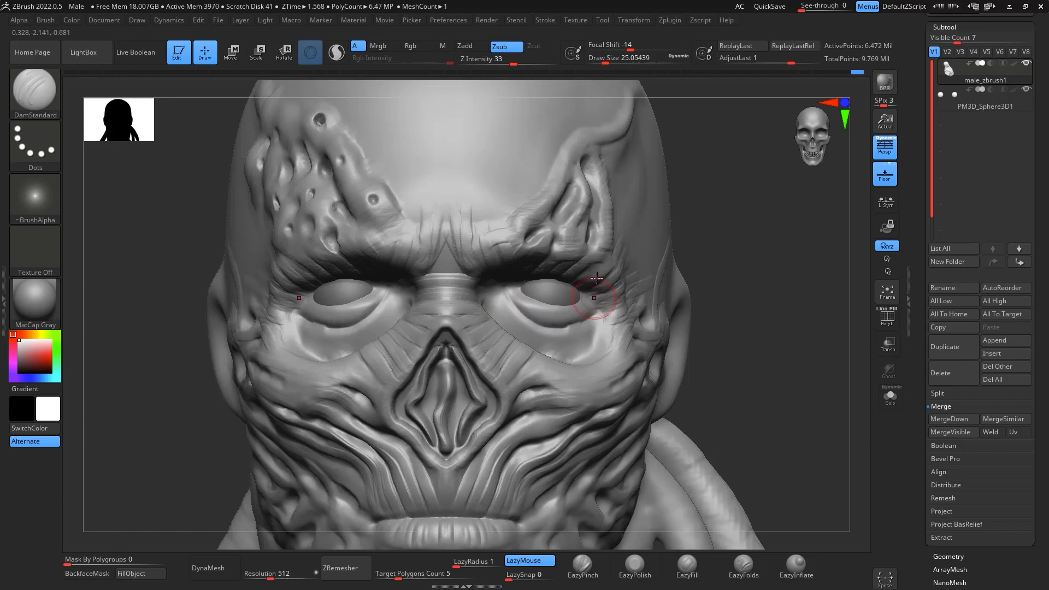
- Undo the trial folds beneath the eyes and the stray stroke on the head
{"action": "left_click_drag", "start_coordinate": [821, 357], "coordinate": [795, 262]}
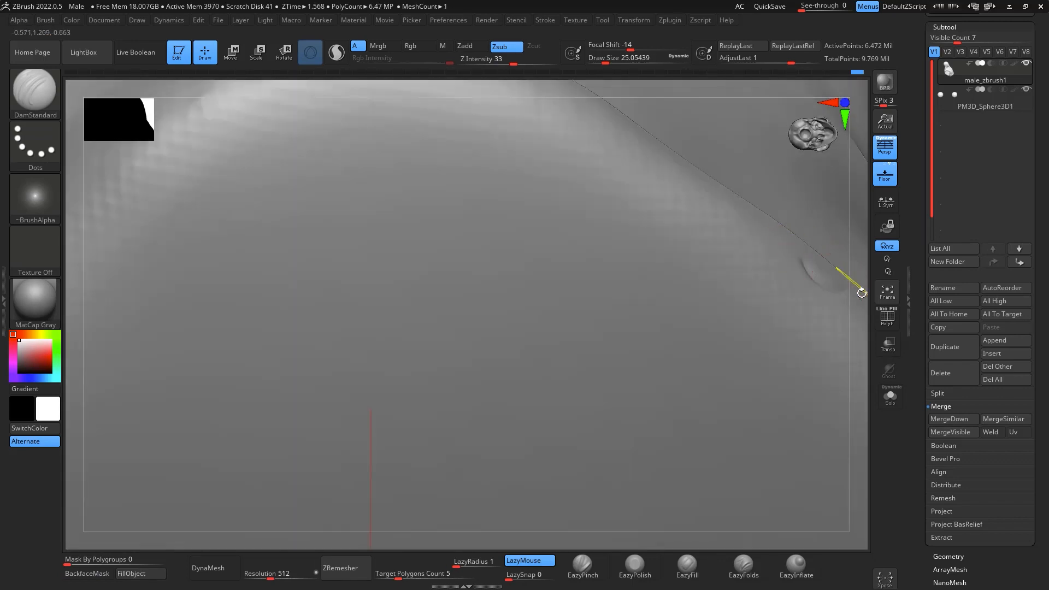
{"action": "key", "text": "ctrl+z"}
{"action": "left_click_drag", "start_coordinate": [857, 325], "coordinate": [822, 352]}
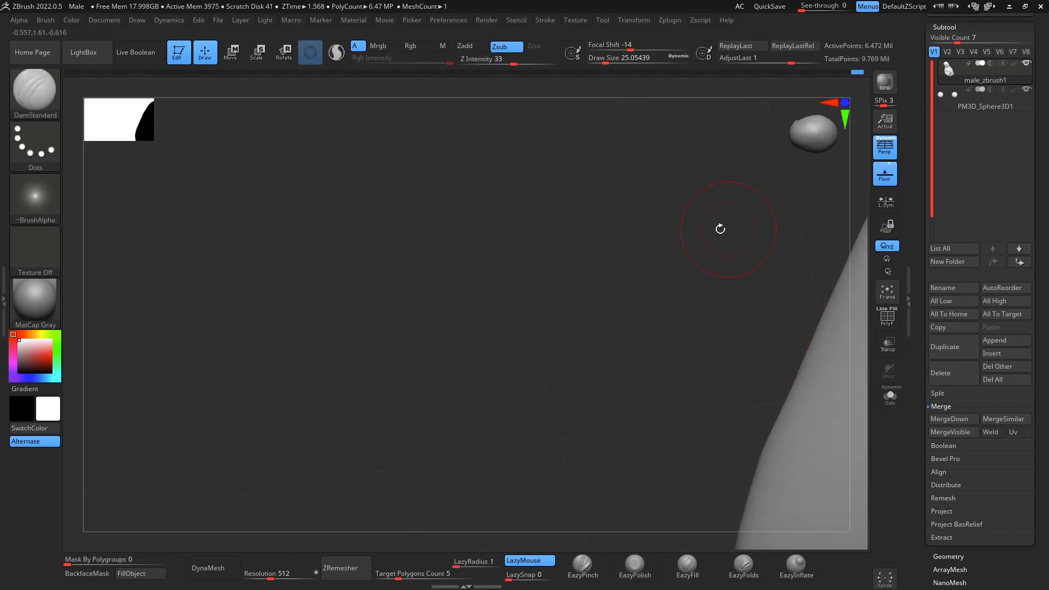
{"action": "left_click_drag", "start_coordinate": [758, 232], "coordinate": [778, 280]}
{"action": "mouse_move", "coordinate": [802, 383]}
{"action": "left_mouse_down"}
{"action": "mouse_move", "coordinate": [552, 417]}
{"action": "mouse_move", "coordinate": [674, 311]}
{"action": "mouse_move", "coordinate": [697, 417]}
{"action": "mouse_move", "coordinate": [796, 468]}
{"action": "mouse_move", "coordinate": [375, 461]}
{"action": "mouse_move", "coordinate": [683, 419]}
{"action": "mouse_move", "coordinate": [695, 403]}
{"action": "mouse_move", "coordinate": [703, 414]}
{"action": "left_mouse_up"}
{"action": "key", "text": "ctrl+z"}
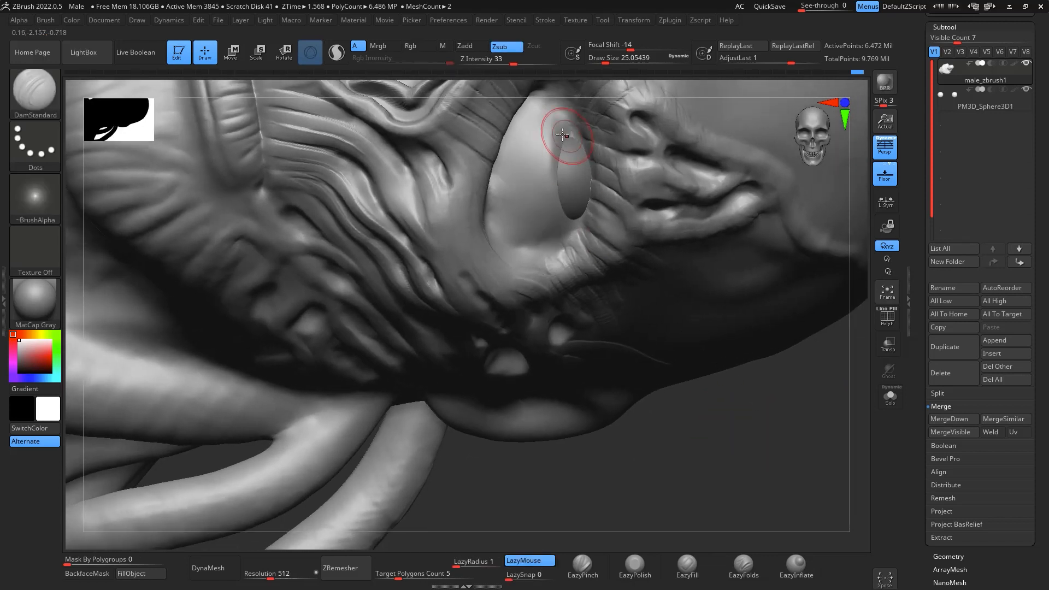
- Carve parallel curved folds beneath both eyes with DamStandard at draw size about 9
{"action": "key", "text": "space"}
{"action": "mouse_move", "coordinate": [565, 134]}
{"action": "left_mouse_down"}
{"action": "mouse_move", "coordinate": [546, 149]}
{"action": "mouse_move", "coordinate": [574, 243]}
{"action": "left_mouse_up"}
{"action": "mouse_move", "coordinate": [563, 96]}
{"action": "right_mouse_down"}
{"action": "mouse_move", "coordinate": [543, 114]}
{"action": "mouse_move", "coordinate": [546, 127]}
{"action": "mouse_move", "coordinate": [556, 101]}
{"action": "mouse_move", "coordinate": [558, 112]}
{"action": "right_mouse_up"}
{"action": "mouse_move", "coordinate": [687, 408]}
{"action": "right_mouse_down"}
{"action": "mouse_move", "coordinate": [742, 492]}
{"action": "mouse_move", "coordinate": [699, 408]}
{"action": "right_mouse_up"}
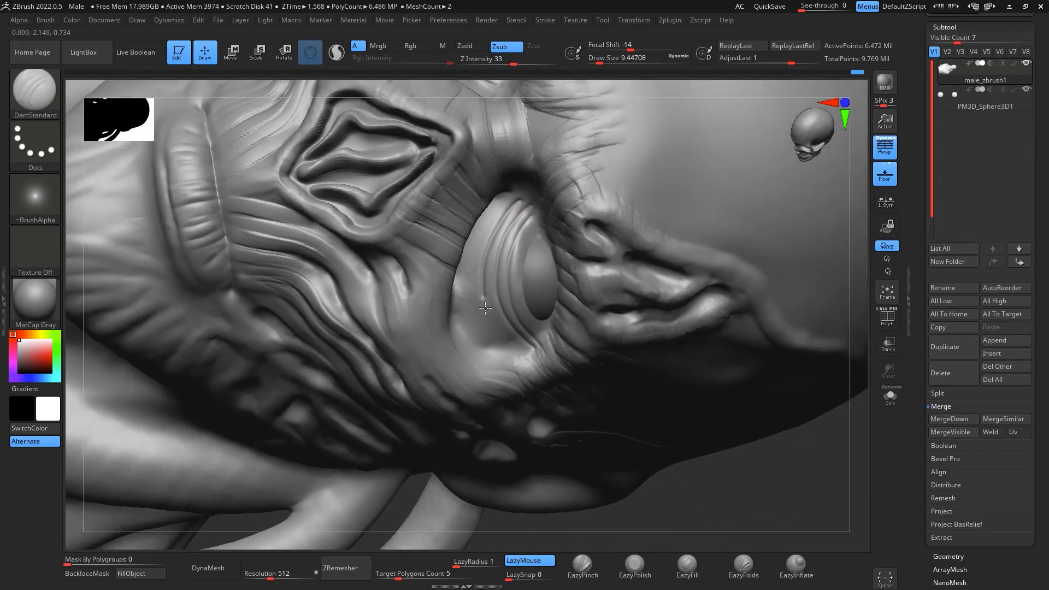
{"action": "left_click_drag", "start_coordinate": [485, 308], "coordinate": [526, 353]}
{"action": "left_click_drag", "start_coordinate": [512, 192], "coordinate": [483, 229]}
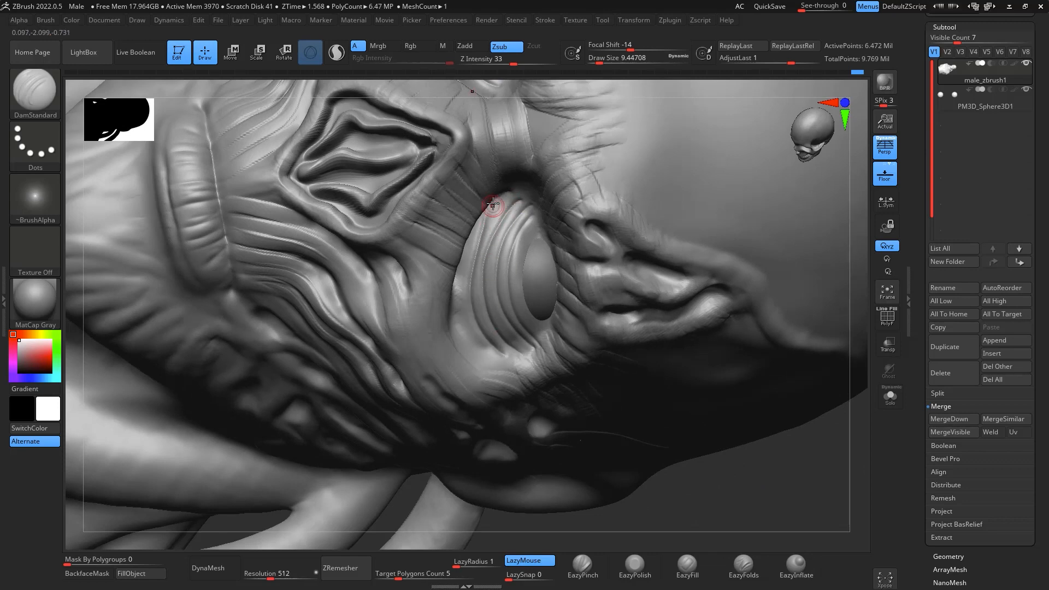
- Cut a groove along the outer edges of both eye sockets where the folds end, at draw size about 18
{"action": "mouse_move", "coordinate": [827, 490]}
{"action": "right_mouse_down"}
{"action": "mouse_move", "coordinate": [817, 497]}
{"action": "mouse_move", "coordinate": [809, 402]}
{"action": "mouse_move", "coordinate": [820, 452]}
{"action": "mouse_move", "coordinate": [844, 402]}
{"action": "mouse_move", "coordinate": [830, 355]}
{"action": "mouse_move", "coordinate": [689, 307]}
{"action": "mouse_move", "coordinate": [724, 260]}
{"action": "mouse_move", "coordinate": [771, 266]}
{"action": "right_mouse_up"}
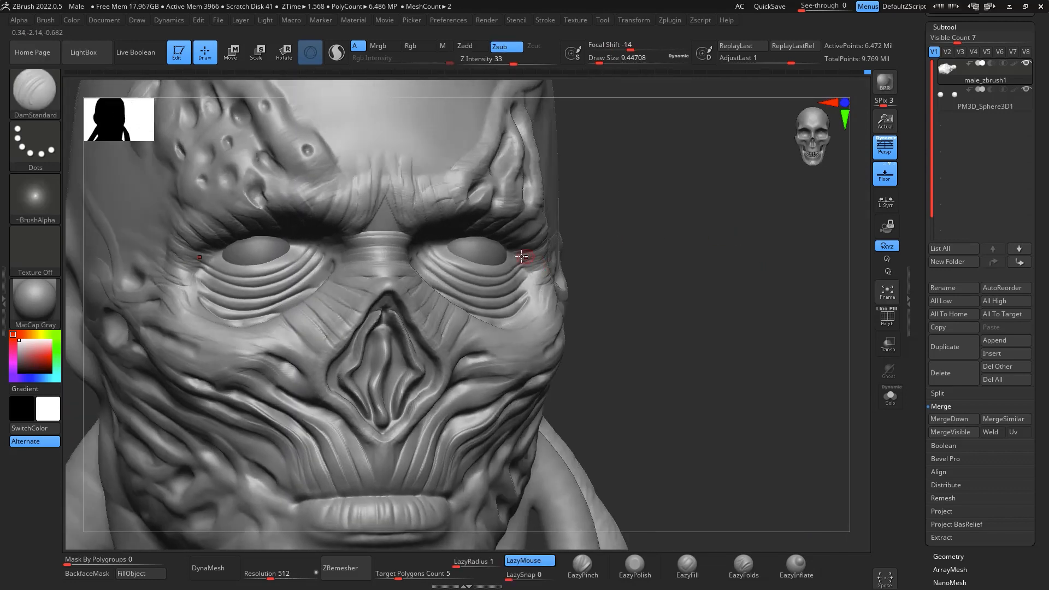
{"action": "key", "text": "space"}
{"action": "left_click_drag", "start_coordinate": [521, 259], "coordinate": [525, 259]}
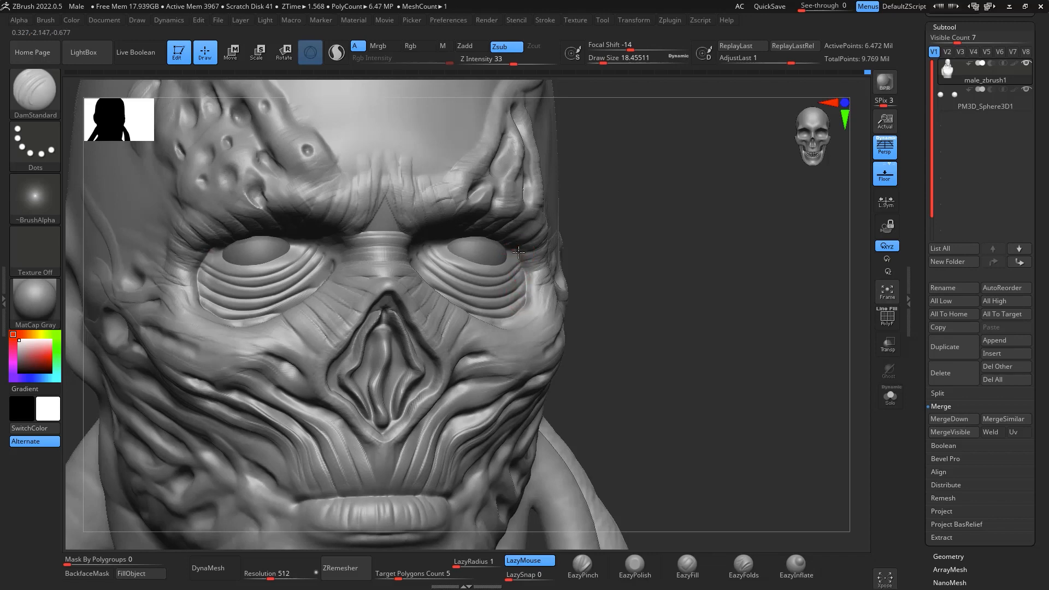
{"action": "left_click_drag", "start_coordinate": [527, 292], "coordinate": [522, 312]}
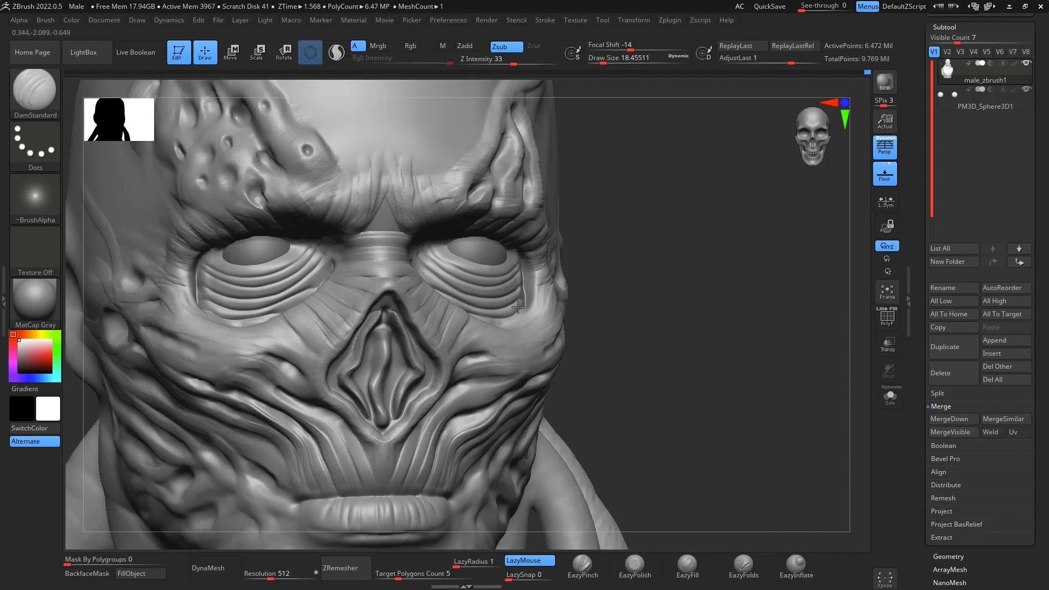
{"action": "left_click_drag", "start_coordinate": [727, 313], "coordinate": [725, 358]}
{"action": "mouse_move", "coordinate": [524, 313]}
{"action": "left_mouse_down"}
{"action": "mouse_move", "coordinate": [484, 339]}
{"action": "mouse_move", "coordinate": [509, 329]}
{"action": "left_mouse_up"}
{"action": "left_click_drag", "start_coordinate": [813, 288], "coordinate": [817, 355], "text": "shift"}
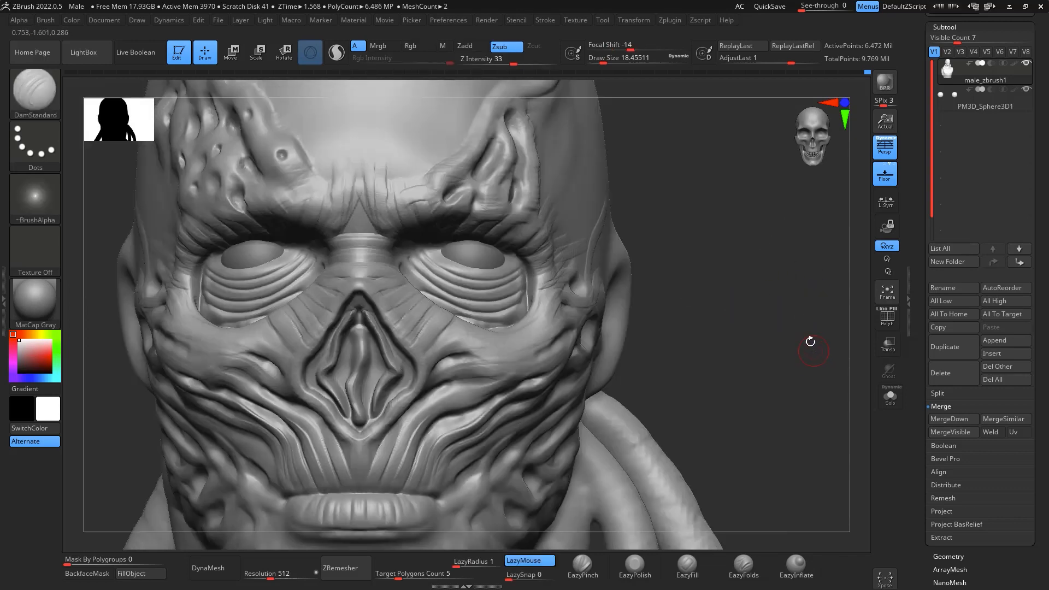
- Deepen the outer eye socket grooves with DamStandard at draw size about 46
{"action": "key", "text": "shift"}
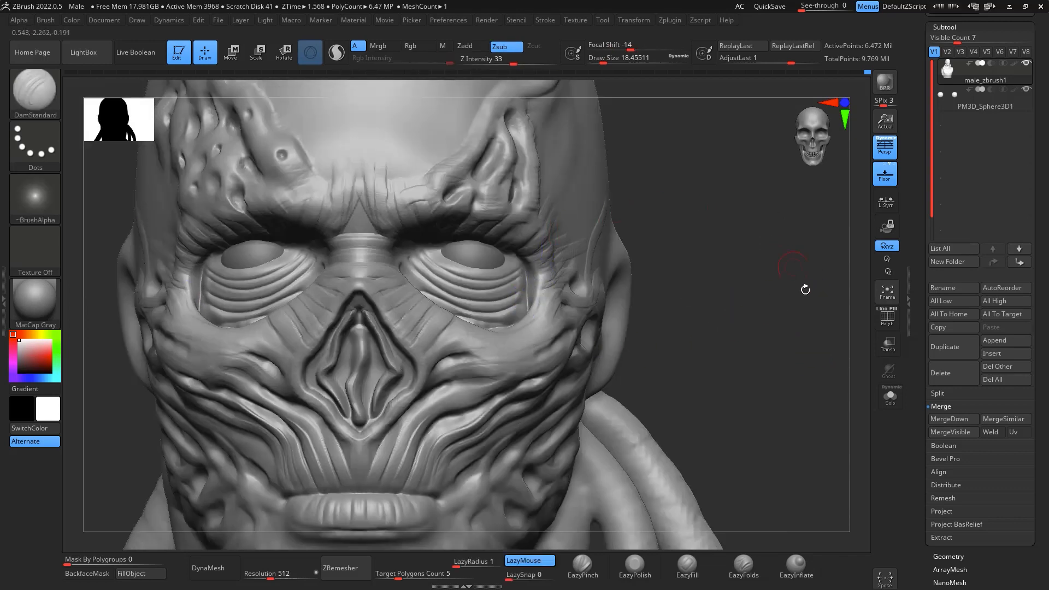
{"action": "left_click_drag", "start_coordinate": [792, 300], "coordinate": [792, 310], "text": "alt"}
{"action": "key", "text": "space"}
{"action": "left_click_drag", "start_coordinate": [569, 286], "coordinate": [577, 287]}
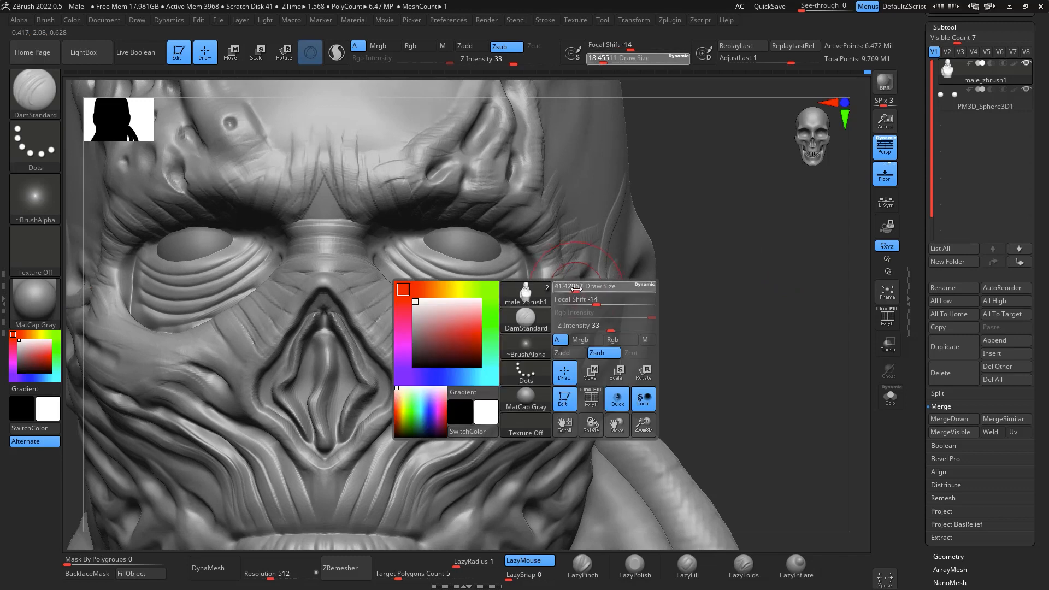
{"action": "left_click_drag", "start_coordinate": [521, 264], "coordinate": [525, 282]}
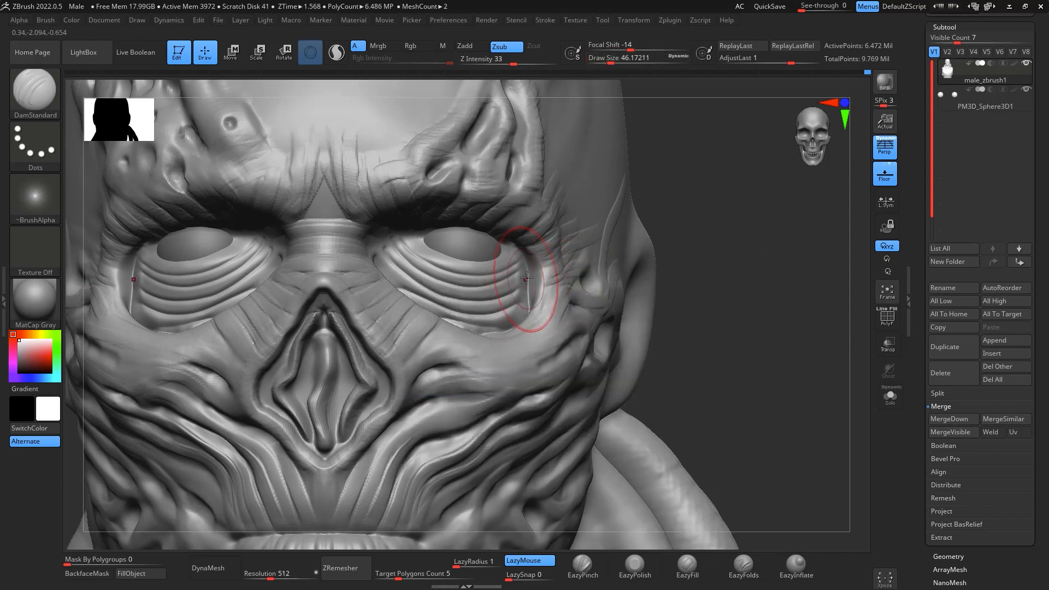
- Adjust the outer eye socket edges with the Move brush and set the masking stroke to Lasso
{"action": "key", "text": "b"}
{"action": "key", "text": "m"}
{"action": "key", "text": "v"}
{"action": "left_click_drag", "start_coordinate": [547, 262], "coordinate": [534, 278]}
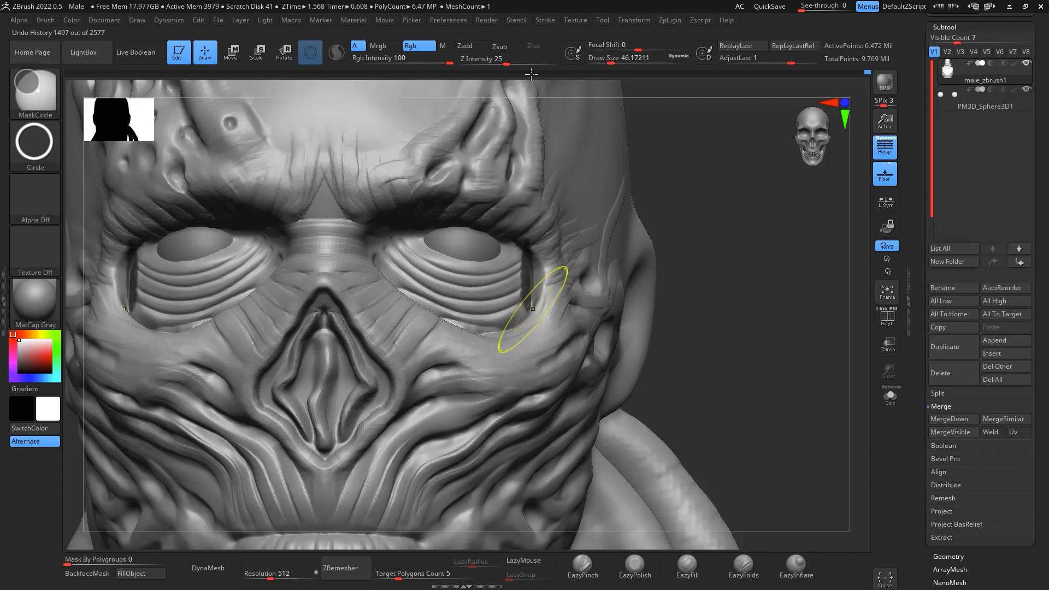
{"action": "left_click", "coordinate": [35, 142]}
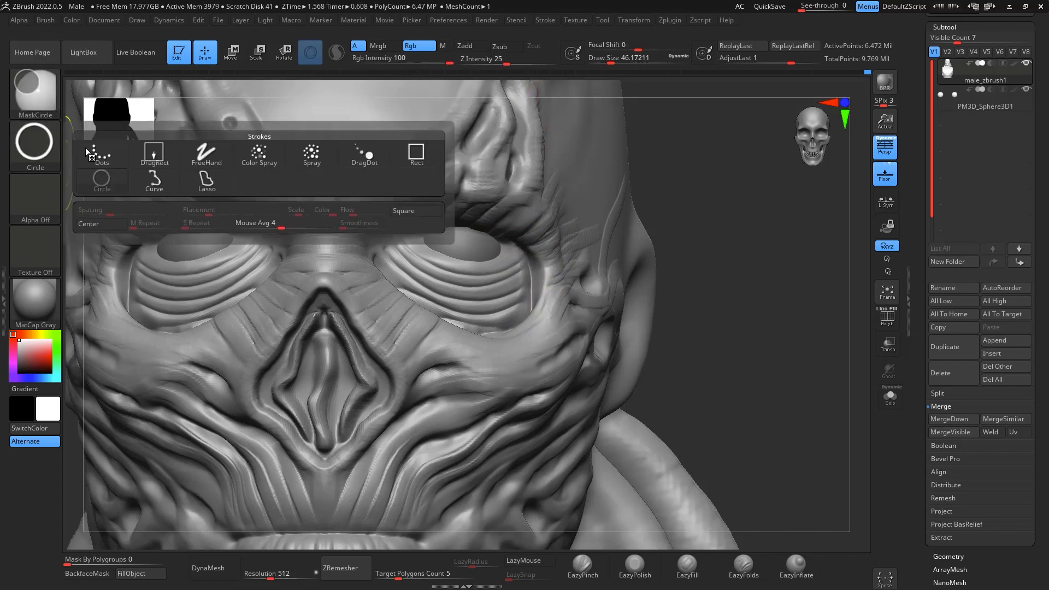
{"action": "left_click", "coordinate": [207, 180]}
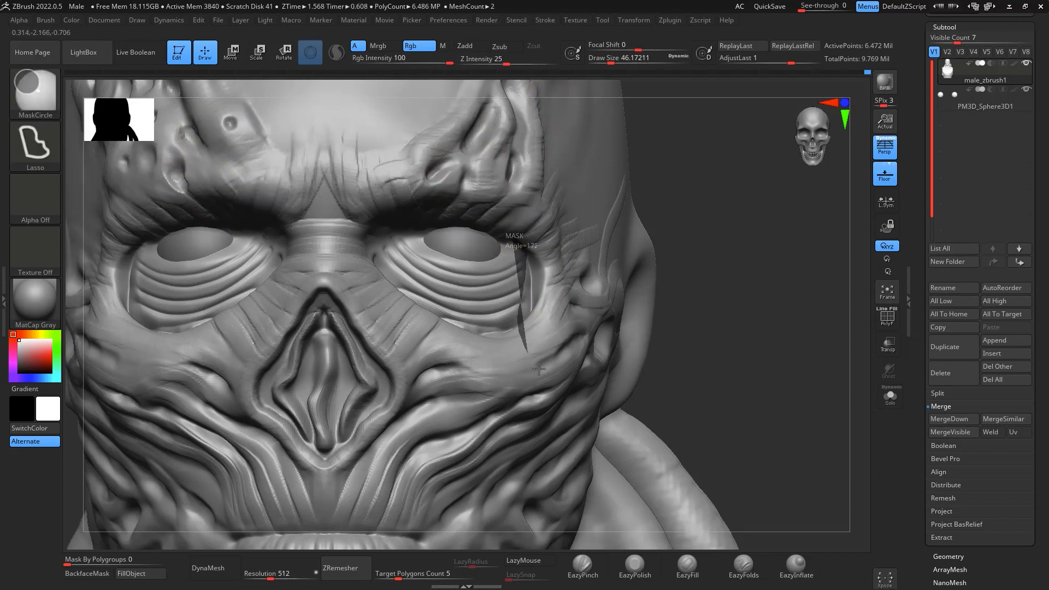
- Mask the temples up to the outer eye socket edges with the lasso, then invert the mask
{"action": "left_click_drag", "start_coordinate": [538, 369], "coordinate": [516, 102], "text": "ctrl"}
{"action": "left_click_drag", "start_coordinate": [796, 334], "coordinate": [761, 329], "text": "ctrl"}
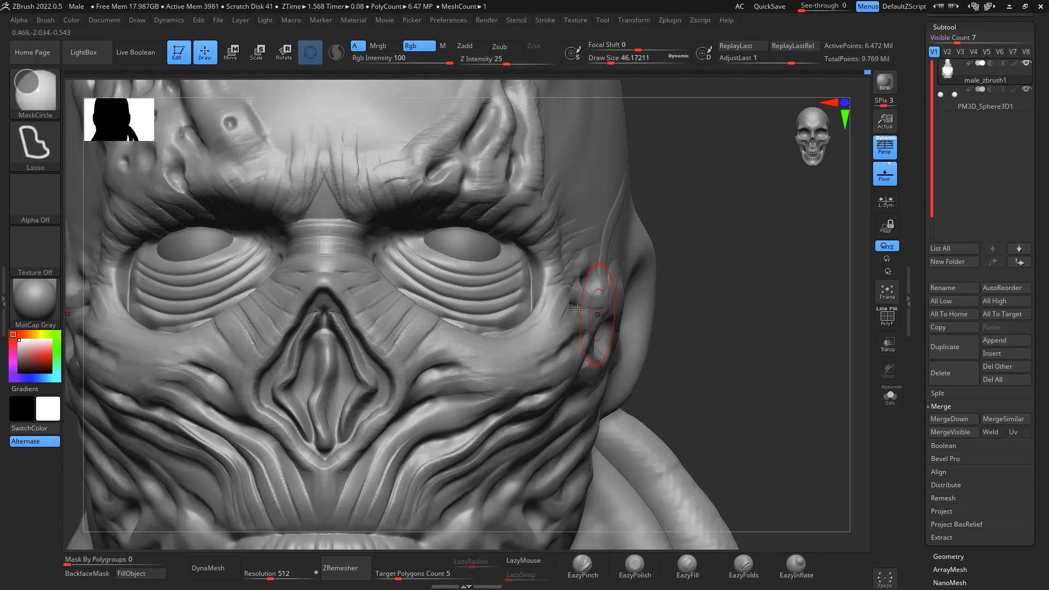
{"action": "key", "text": "ctrl+z"}
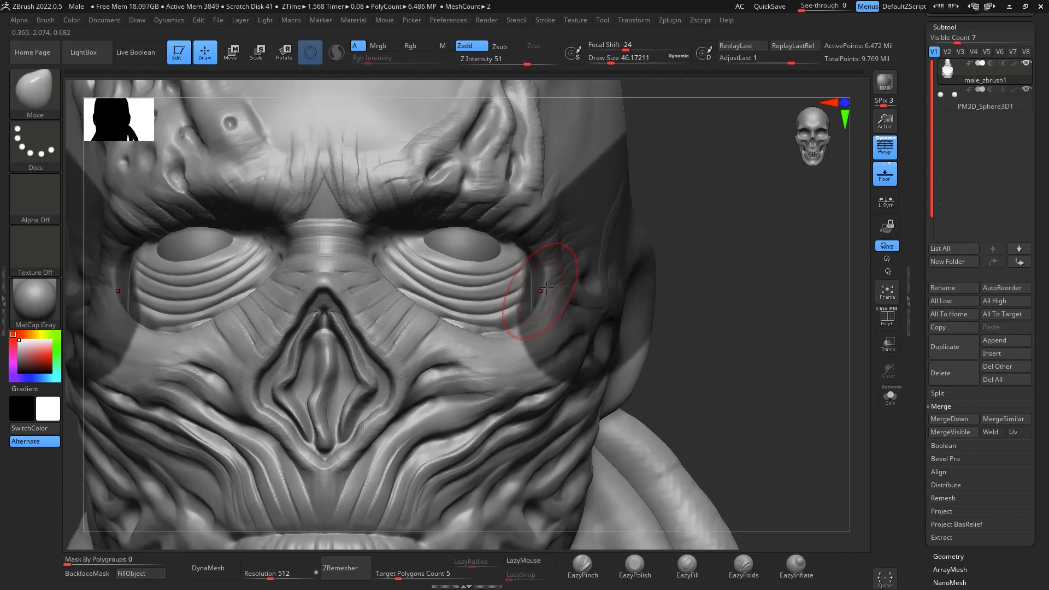
{"action": "left_click_drag", "start_coordinate": [749, 193], "coordinate": [668, 200], "text": "ctrl"}
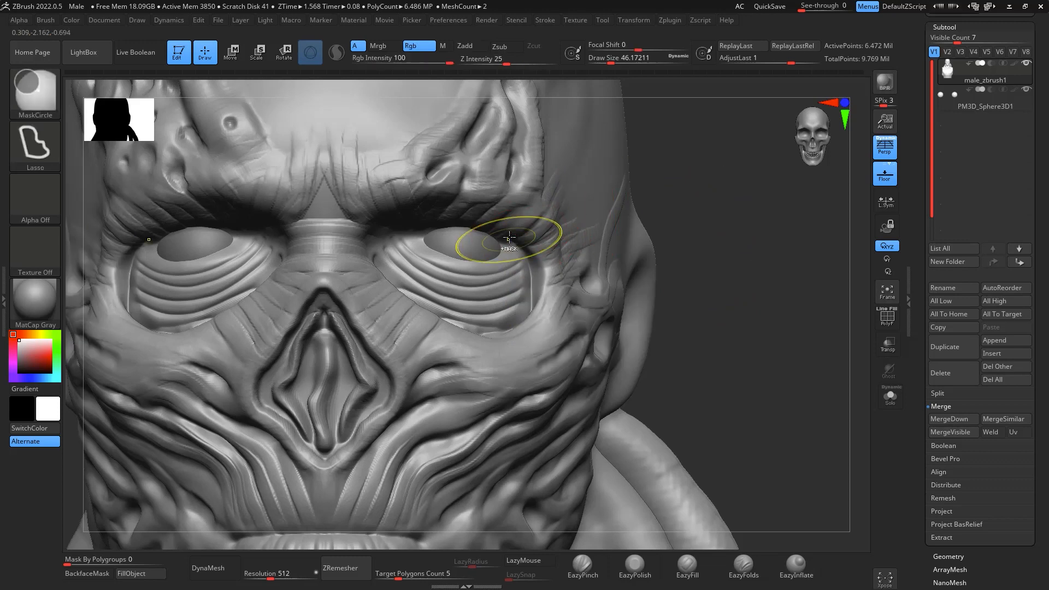
{"action": "mouse_move", "coordinate": [514, 243]}
{"action": "left_mouse_down", "text": "ctrl"}
{"action": "mouse_move", "coordinate": [527, 328]}
{"action": "mouse_move", "coordinate": [772, 228]}
{"action": "mouse_move", "coordinate": [756, 67]}
{"action": "mouse_move", "coordinate": [718, 65]}
{"action": "left_mouse_up", "text": "ctrl"}
{"action": "left_click", "coordinate": [713, 241], "text": "ctrl"}
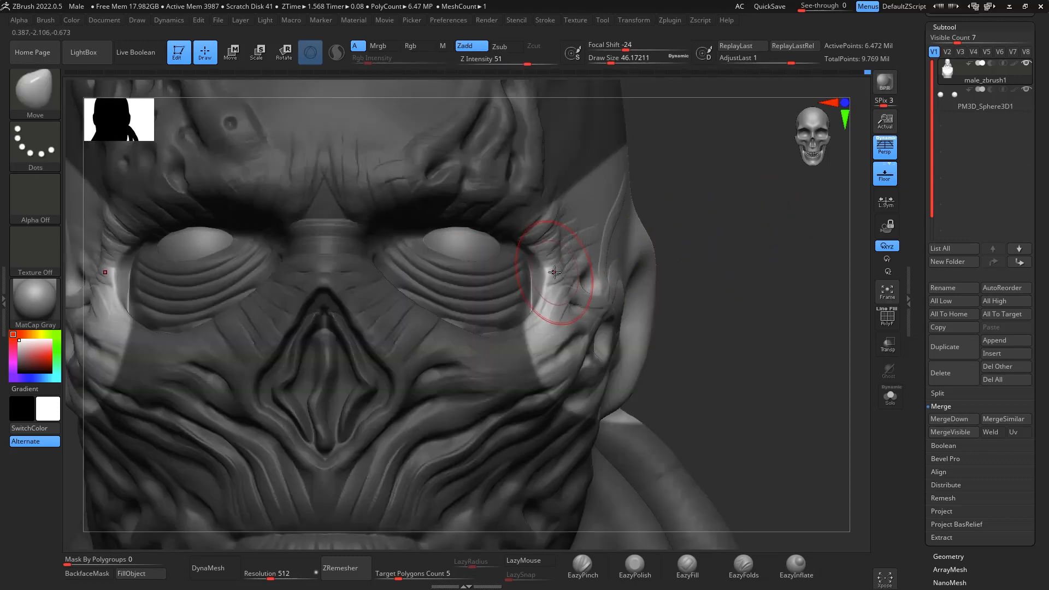
- Pull the unmasked socket edges toward the folds with Move, clear the mask and refine the edges at draw size about 23
{"action": "key", "text": "space"}
{"action": "mouse_move", "coordinate": [553, 275]}
{"action": "left_mouse_down"}
{"action": "mouse_move", "coordinate": [531, 287]}
{"action": "mouse_move", "coordinate": [527, 303]}
{"action": "mouse_move", "coordinate": [530, 265]}
{"action": "left_mouse_up"}
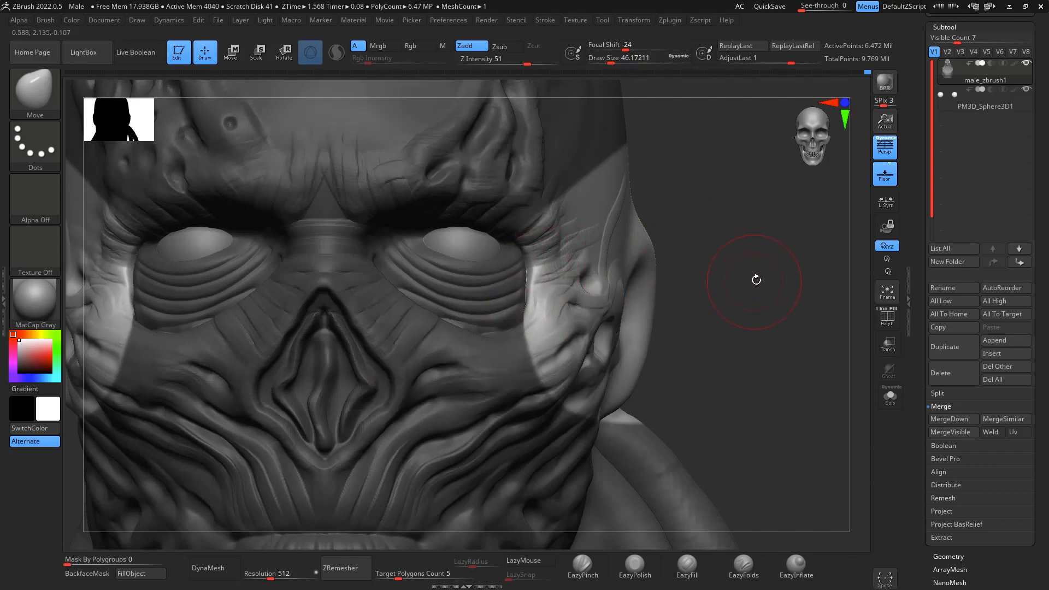
{"action": "left_click_drag", "start_coordinate": [754, 247], "coordinate": [754, 263], "text": "ctrl"}
{"action": "key", "text": "space"}
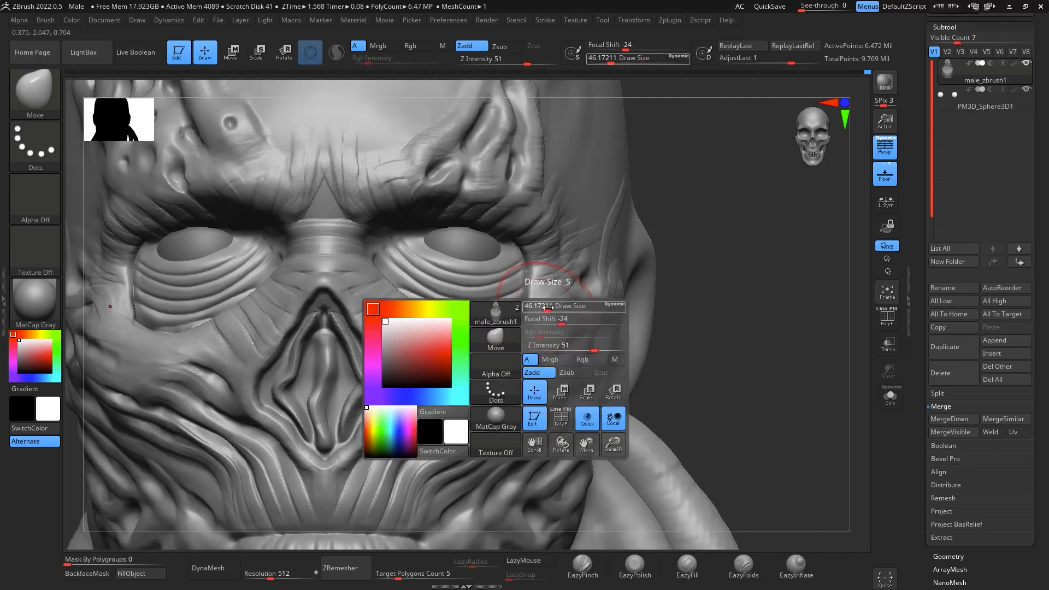
{"action": "left_click_drag", "start_coordinate": [548, 308], "coordinate": [538, 308]}
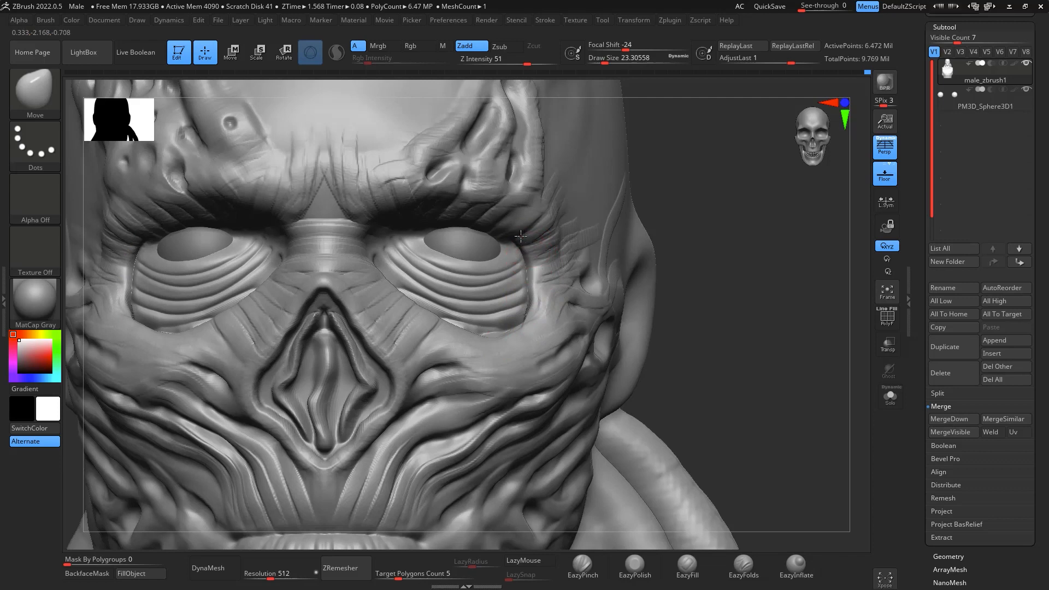
- Carve fine creases around the eyeball rim and eye corners with DamStandard at draw size about 7.5
{"action": "mouse_move", "coordinate": [811, 276]}
{"action": "left_mouse_down", "text": "alt"}
{"action": "mouse_move", "coordinate": [806, 264]}
{"action": "mouse_move", "coordinate": [802, 321]}
{"action": "mouse_move", "coordinate": [790, 327]}
{"action": "mouse_move", "coordinate": [780, 298]}
{"action": "mouse_move", "coordinate": [770, 359]}
{"action": "left_mouse_up", "text": "alt"}
{"action": "left_click_drag", "start_coordinate": [628, 150], "coordinate": [599, 151]}
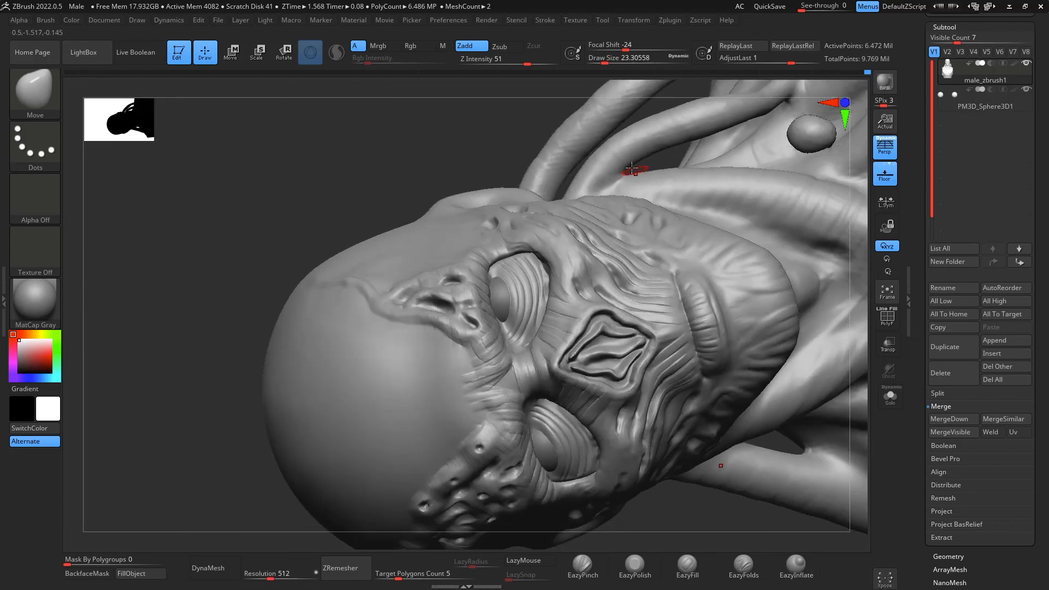
{"action": "left_click_drag", "start_coordinate": [537, 191], "coordinate": [588, 262], "text": "alt"}
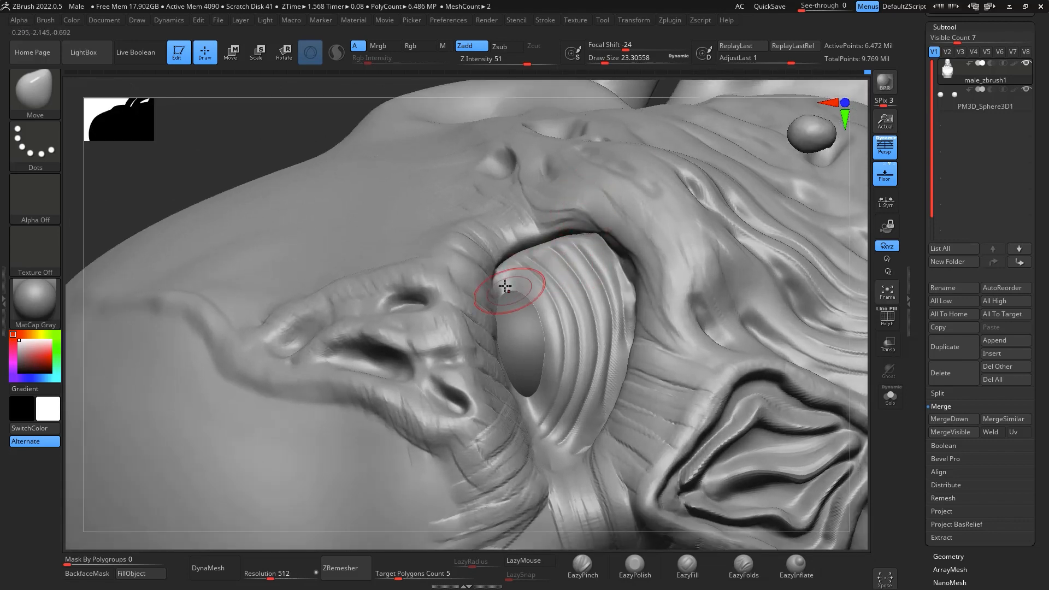
{"action": "key", "text": "b"}
{"action": "key", "text": "d"}
{"action": "key", "text": "s"}
{"action": "key", "text": "space"}
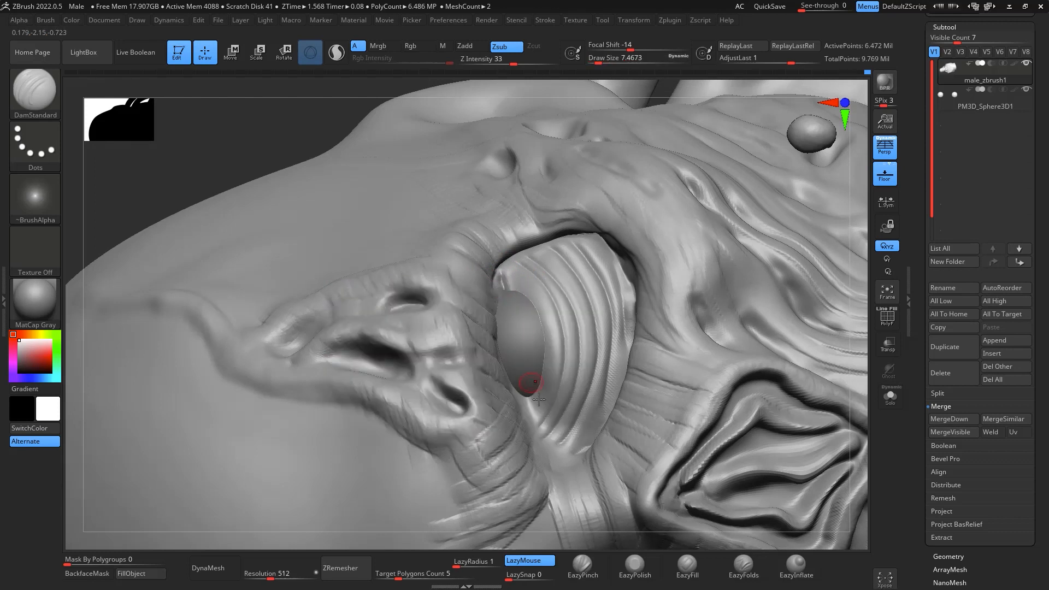
{"action": "left_click_drag", "start_coordinate": [528, 390], "coordinate": [529, 406]}
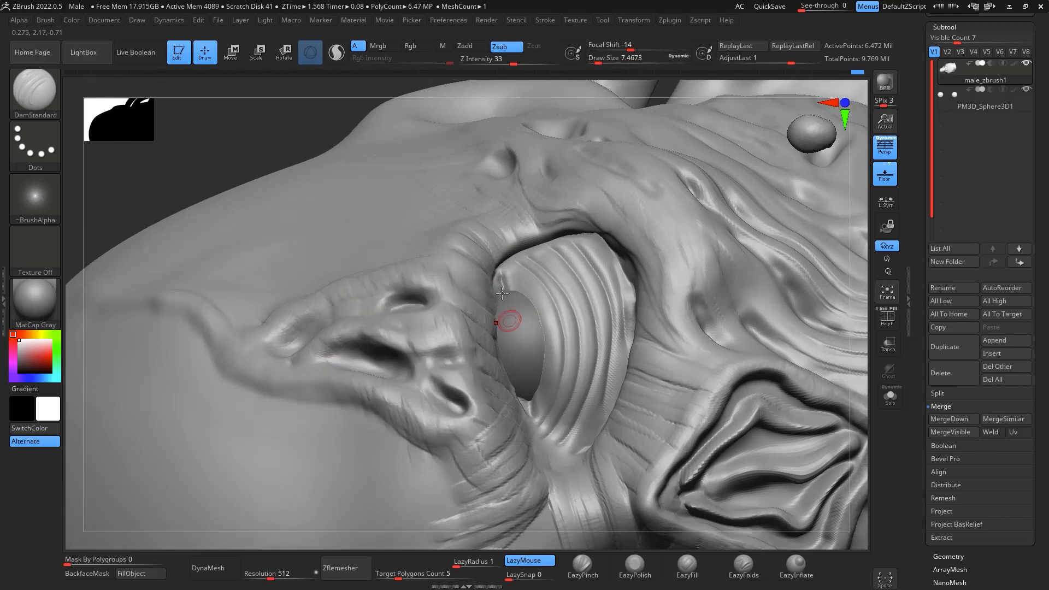
{"action": "left_click_drag", "start_coordinate": [498, 273], "coordinate": [509, 291]}
- Sharpen the eyelid edge beneath the eyeball with EazyPinch at draw size about 6
{"action": "key", "text": "shift"}
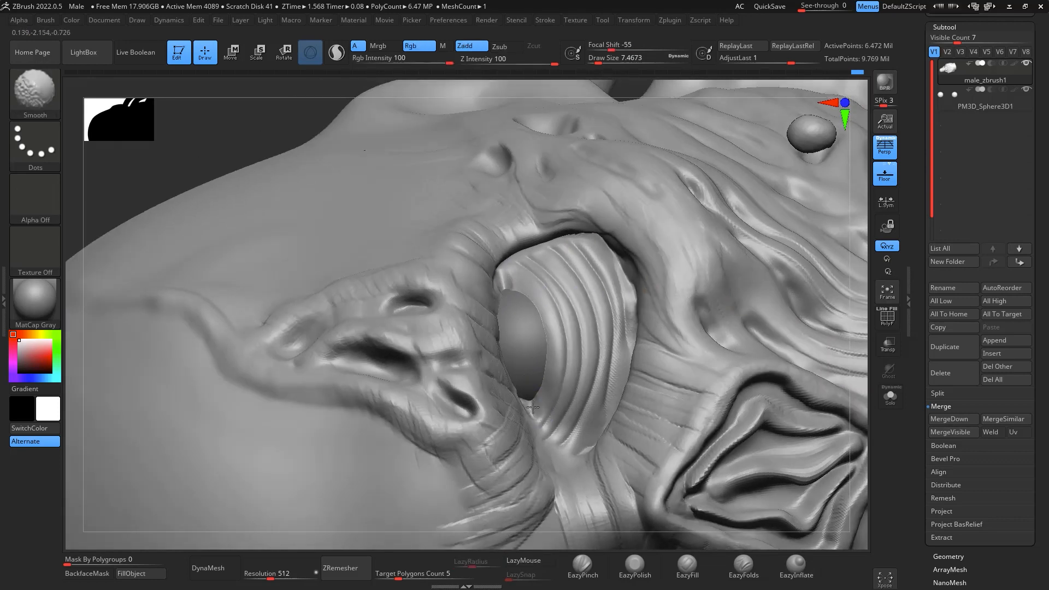
{"action": "key", "text": "space"}
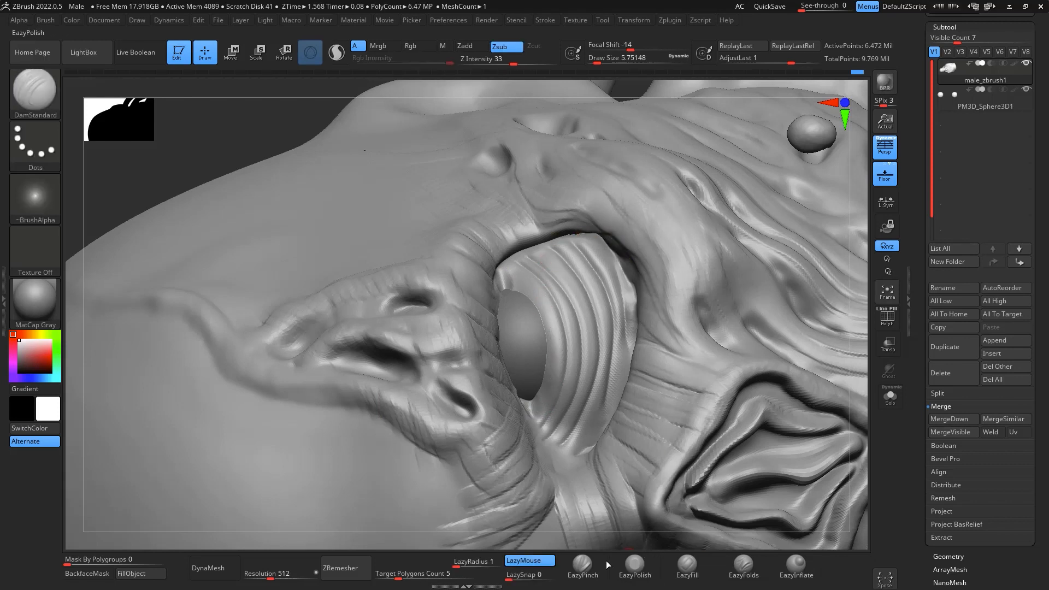
{"action": "left_click", "coordinate": [583, 568]}
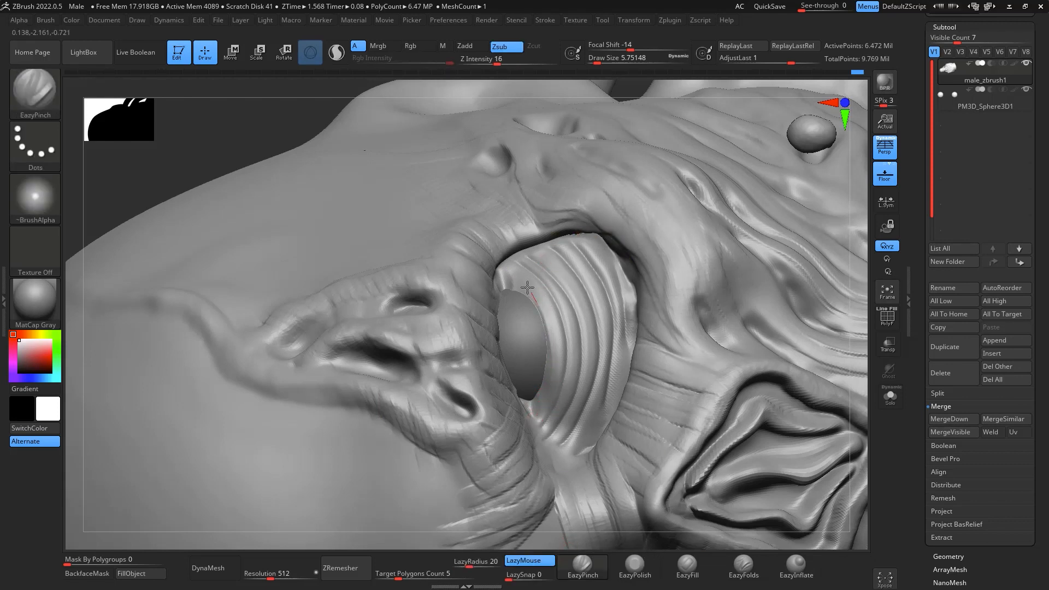
{"action": "left_click_drag", "start_coordinate": [528, 288], "coordinate": [516, 244]}
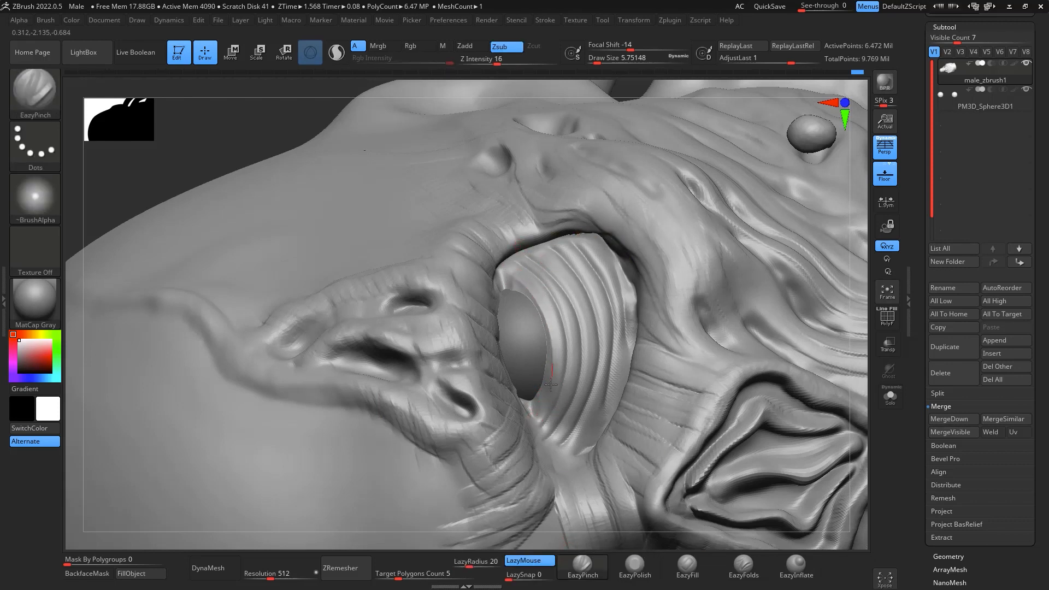
- Switch to the Standard brush with a Dots stroke and no alpha for subtractive detailing of the eyelid
{"action": "key", "text": "shift"}
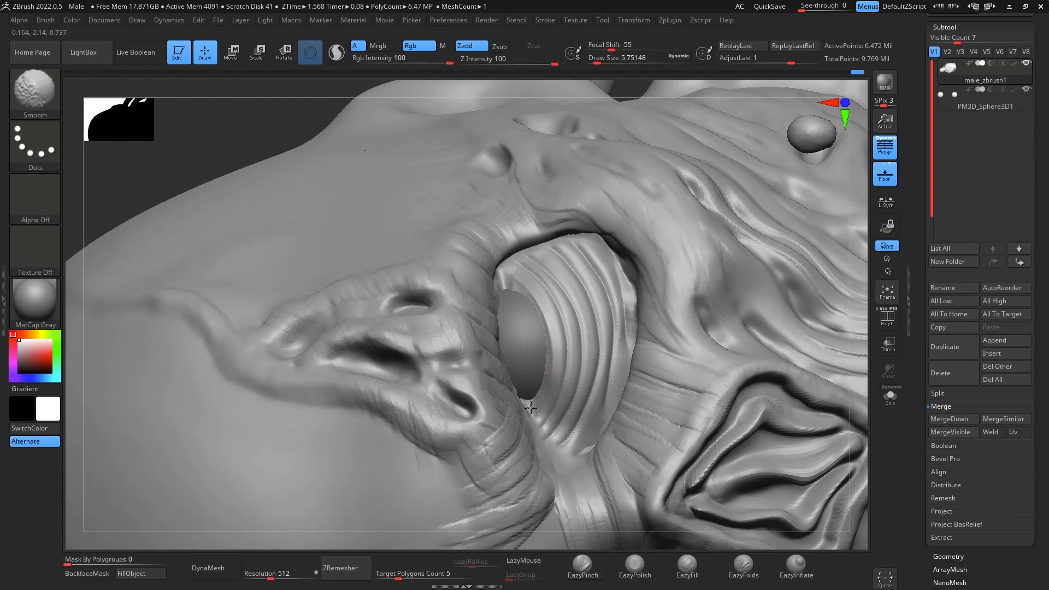
{"action": "key", "text": "b"}
{"action": "key", "text": "d"}
{"action": "key", "text": "s"}
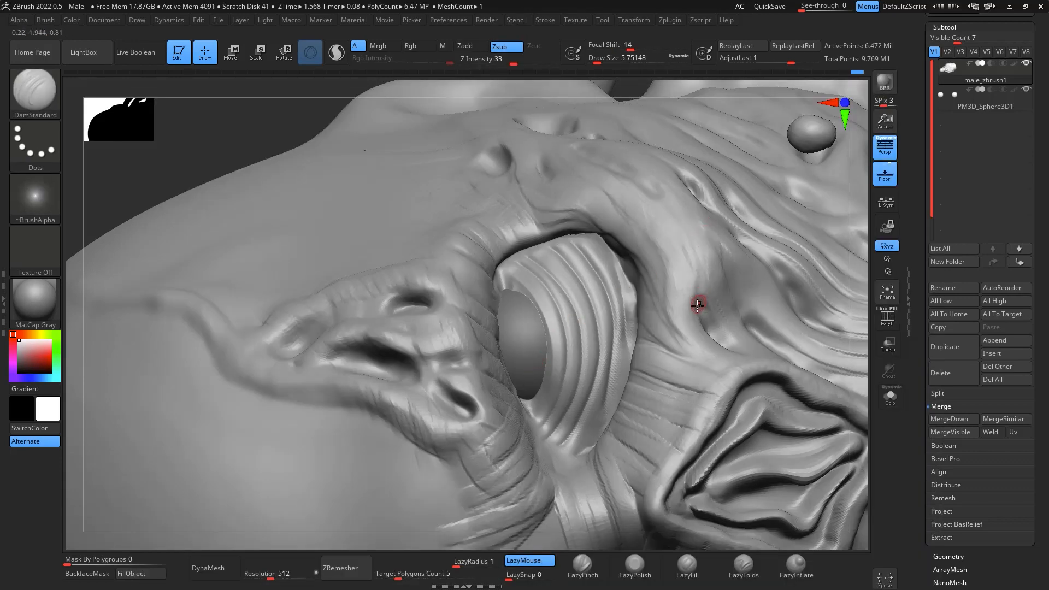
{"action": "key", "text": "b"}
{"action": "key", "text": "s"}
{"action": "key", "text": "t"}
{"action": "left_click", "coordinate": [59, 127]}
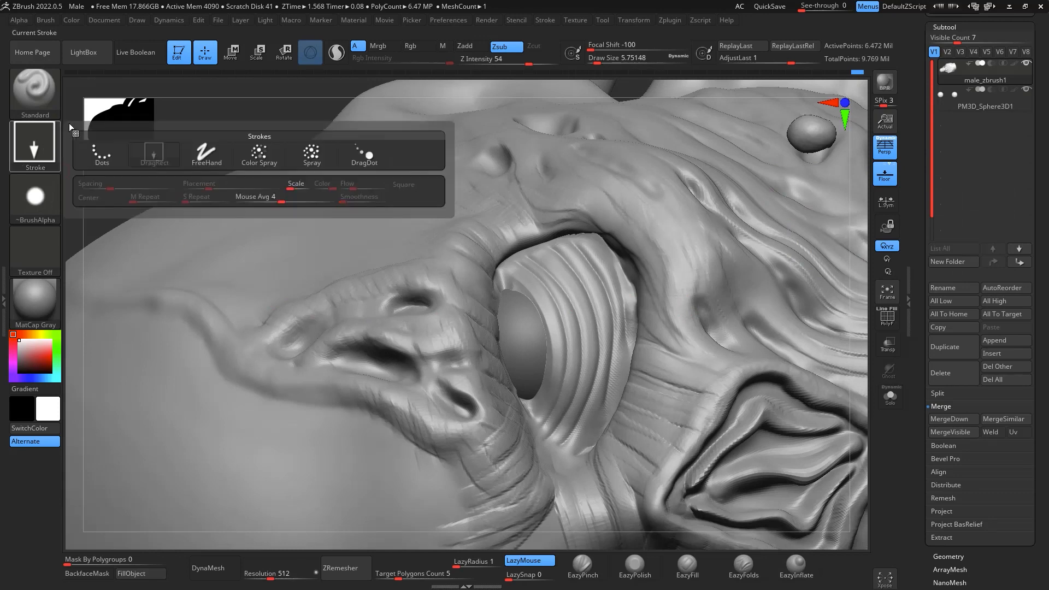
{"action": "left_click", "coordinate": [35, 143]}
{"action": "left_click", "coordinate": [106, 159]}
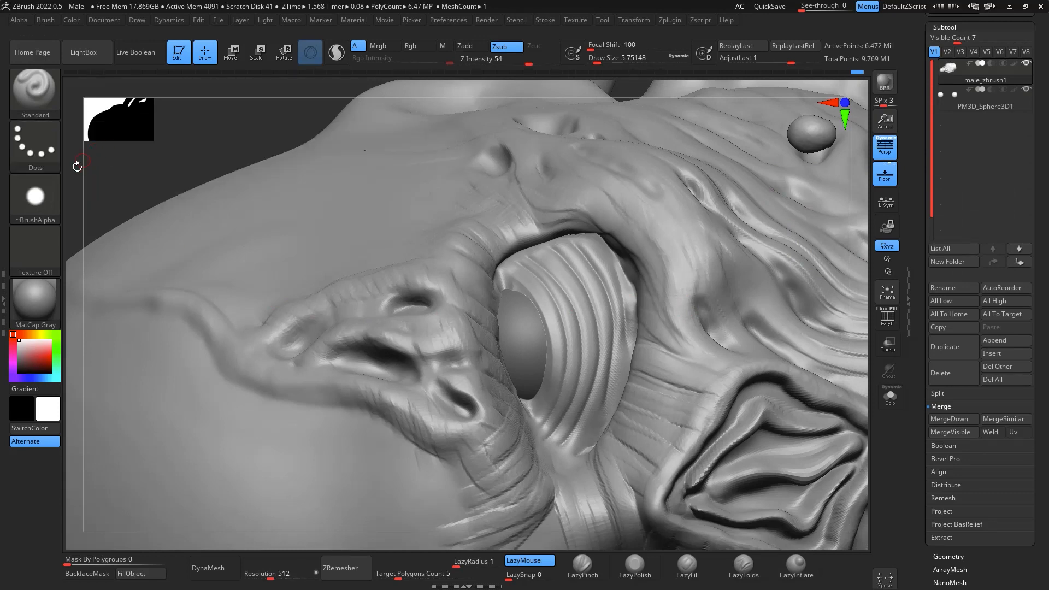
{"action": "left_click", "coordinate": [57, 188]}
{"action": "left_click", "coordinate": [101, 206]}
- Carve the eyelid rim and both eye corners with the Standard brush, lowering the Z intensity to 24
{"action": "right_click_drag", "start_coordinate": [525, 410], "coordinate": [530, 397], "text": "ctrl"}
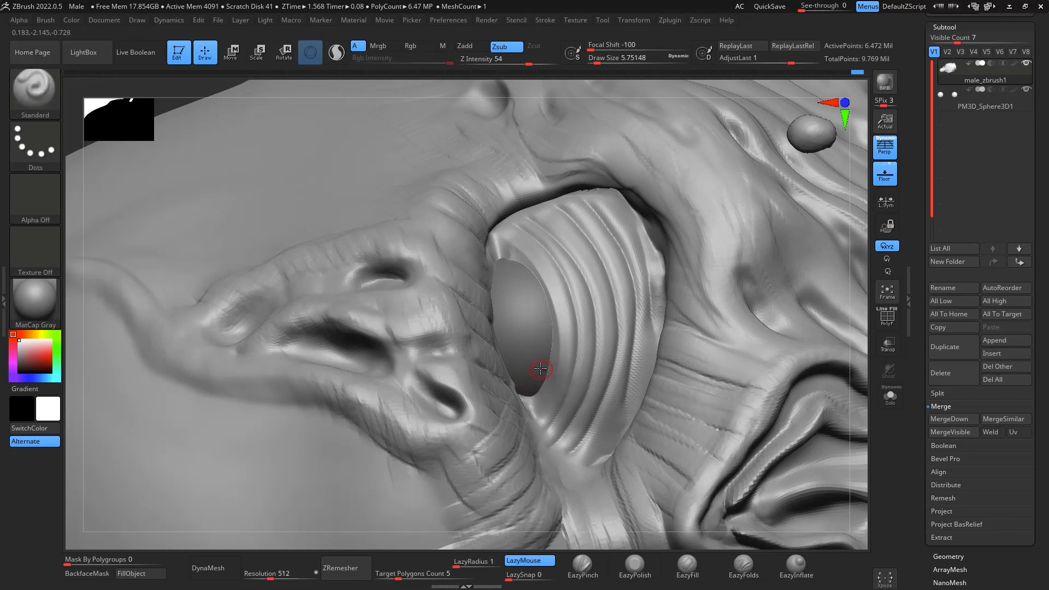
{"action": "left_click_drag", "start_coordinate": [529, 60], "coordinate": [524, 60]}
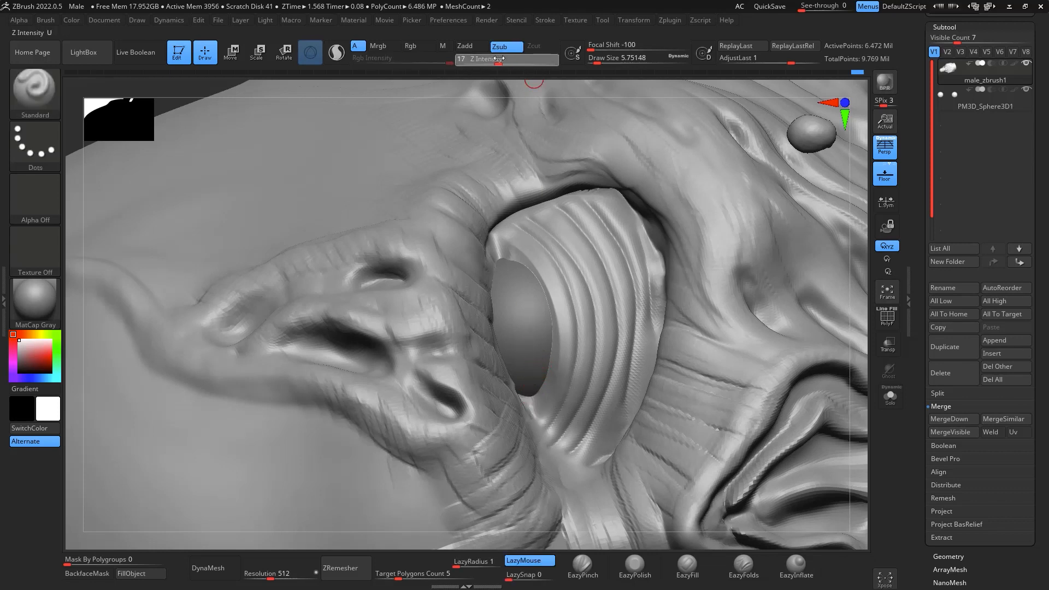
{"action": "left_click_drag", "start_coordinate": [506, 60], "coordinate": [506, 61]}
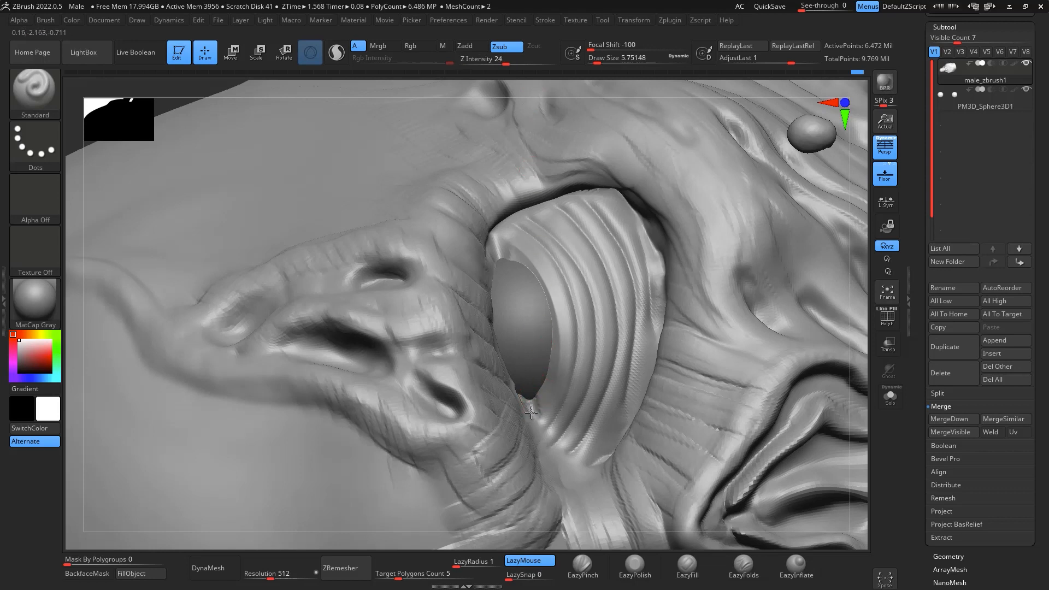
{"action": "left_click_drag", "start_coordinate": [532, 413], "coordinate": [529, 404], "text": "alt"}
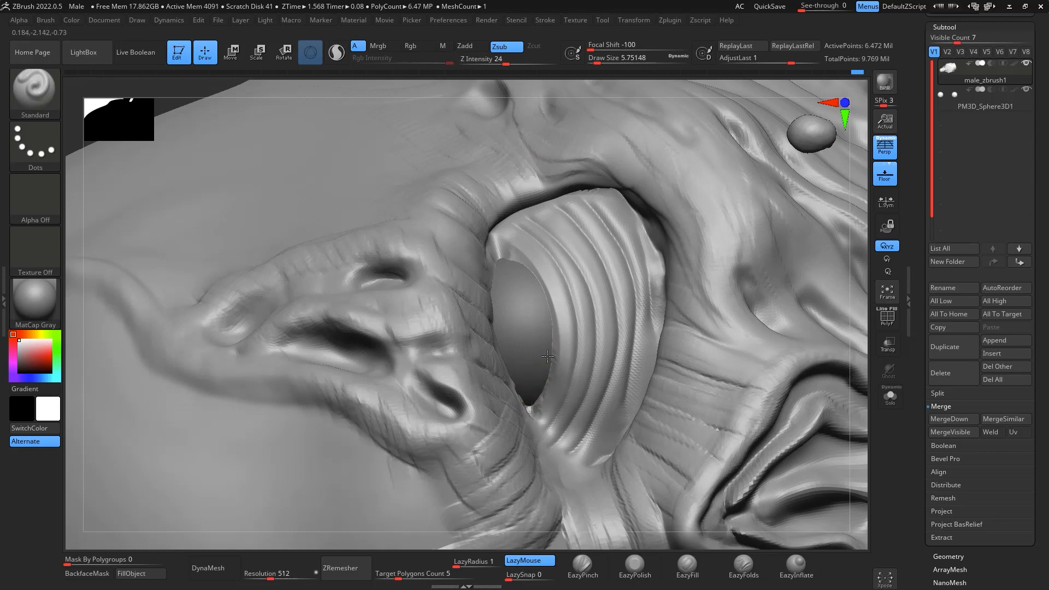
{"action": "left_click_drag", "start_coordinate": [504, 258], "coordinate": [499, 250]}
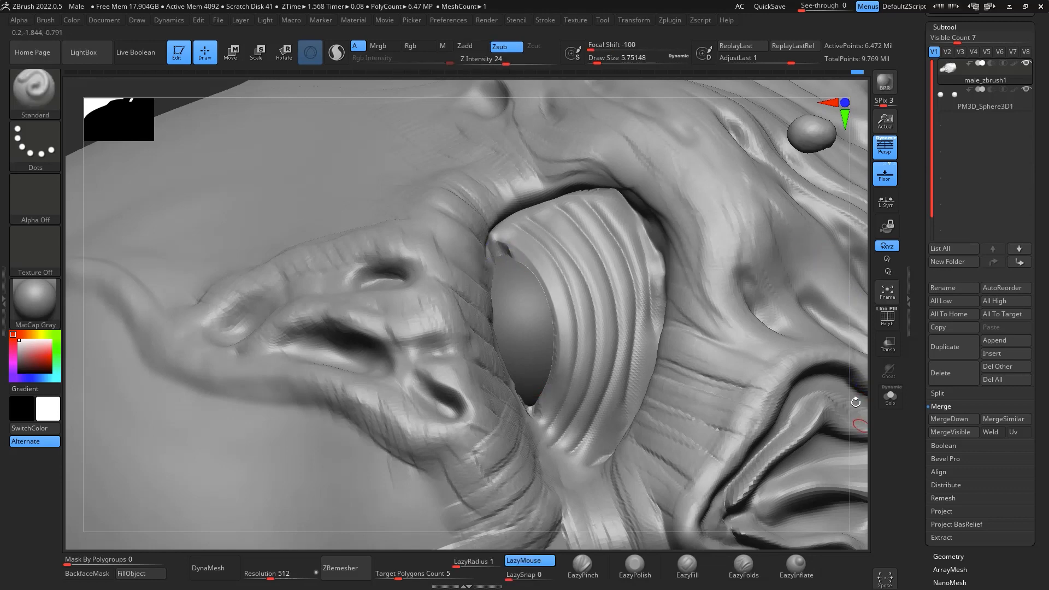
- Bring the whole bust into a front view and unhide the raised arm and the shoulder stump
{"action": "left_click_drag", "start_coordinate": [856, 402], "coordinate": [827, 417], "text": "alt"}
{"action": "left_click_drag", "start_coordinate": [809, 534], "coordinate": [801, 291]}
{"action": "left_click_drag", "start_coordinate": [815, 383], "coordinate": [815, 304], "text": "alt"}
{"action": "key", "text": "ctrl+shift"}
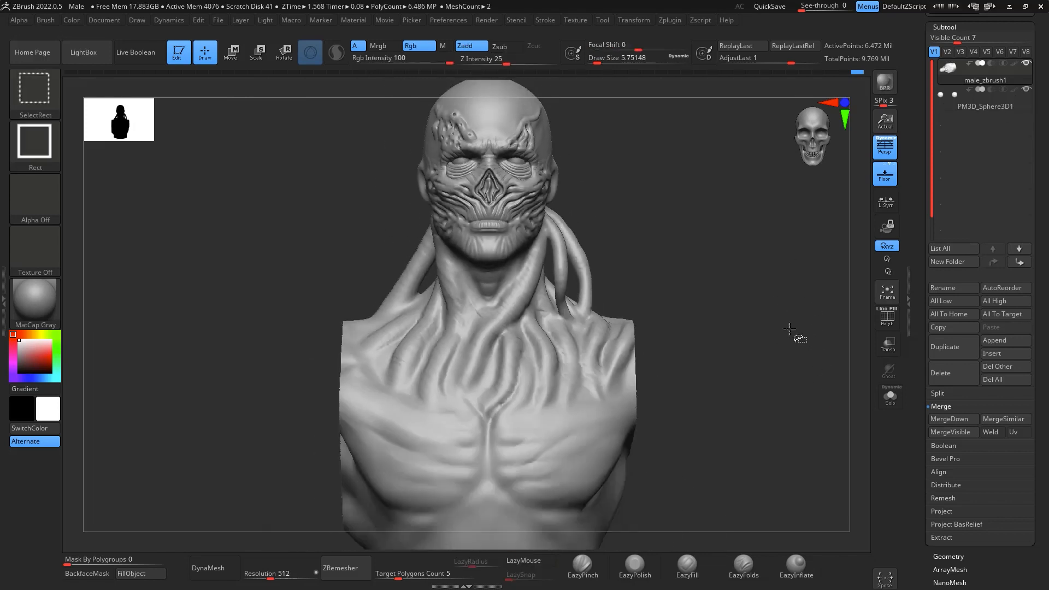
{"action": "left_click", "coordinate": [828, 274], "text": "ctrl+shift"}
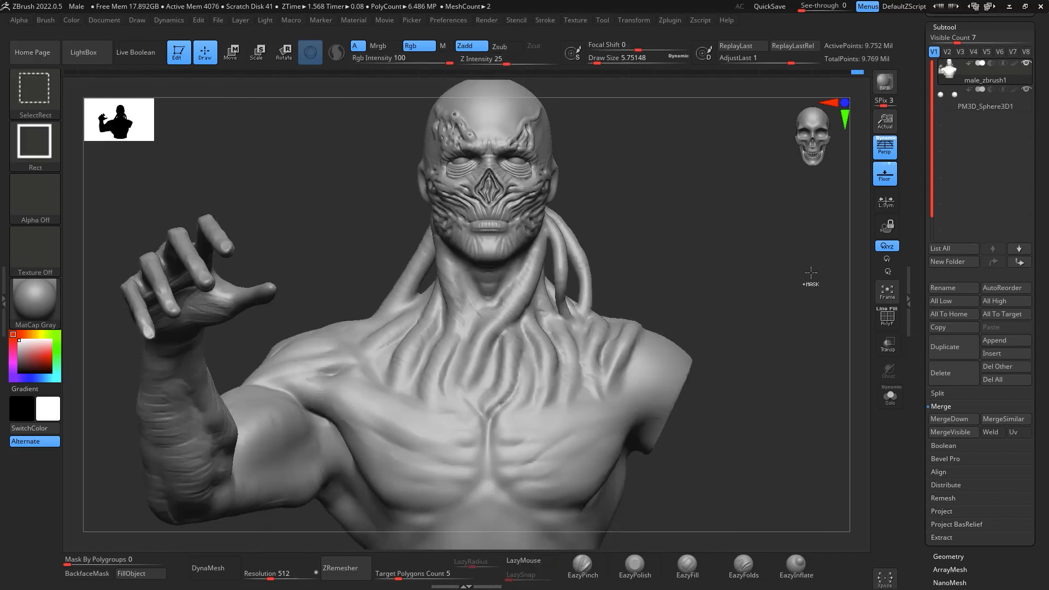
- Build up ridged strokes across the middle upper-back tendons with ClayBuildup at draw size about 101, undoing a misplaced first stroke
{"action": "mouse_move", "coordinate": [804, 272]}
{"action": "left_mouse_down"}
{"action": "mouse_move", "coordinate": [803, 289]}
{"action": "mouse_move", "coordinate": [705, 205]}
{"action": "mouse_move", "coordinate": [783, 227]}
{"action": "mouse_move", "coordinate": [820, 361]}
{"action": "mouse_move", "coordinate": [824, 439]}
{"action": "left_mouse_up"}
{"action": "mouse_move", "coordinate": [612, 514]}
{"action": "left_mouse_down"}
{"action": "mouse_move", "coordinate": [386, 481]}
{"action": "mouse_move", "coordinate": [399, 489]}
{"action": "left_mouse_up"}
{"action": "key", "text": "b"}
{"action": "key", "text": "c"}
{"action": "key", "text": "b"}
{"action": "key", "text": "space"}
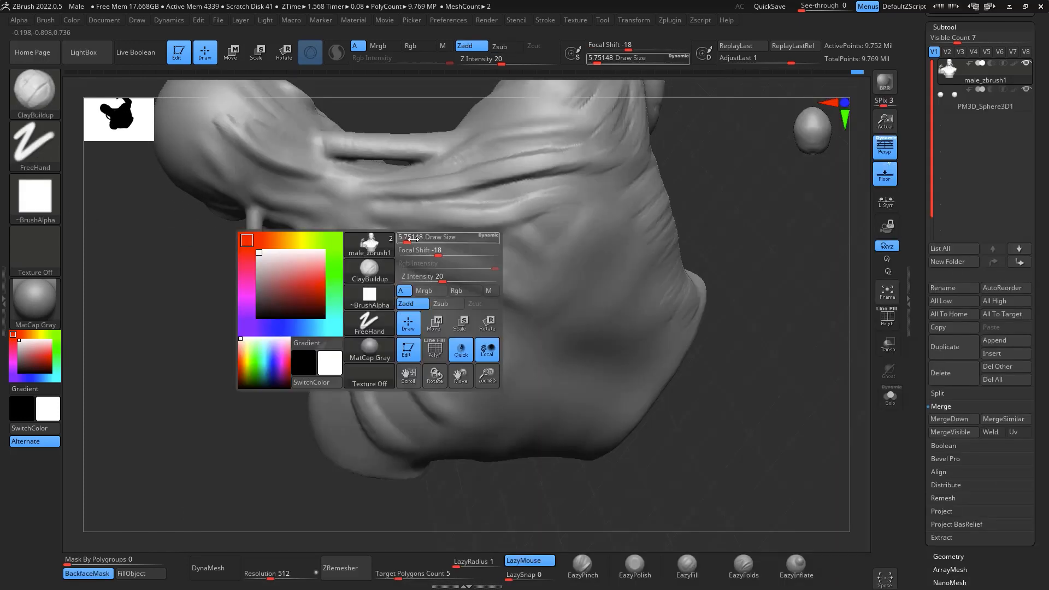
{"action": "left_click_drag", "start_coordinate": [414, 239], "coordinate": [430, 234]}
{"action": "mouse_move", "coordinate": [358, 246]}
{"action": "left_mouse_down"}
{"action": "mouse_move", "coordinate": [344, 226]}
{"action": "mouse_move", "coordinate": [405, 304]}
{"action": "left_mouse_up"}
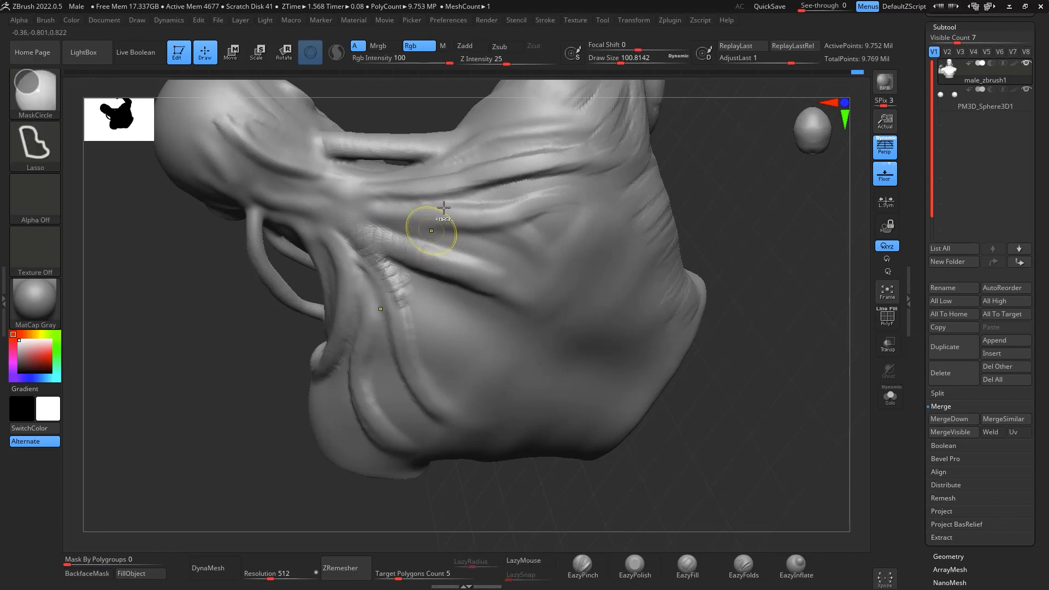
{"action": "key", "text": "ctrl+z"}
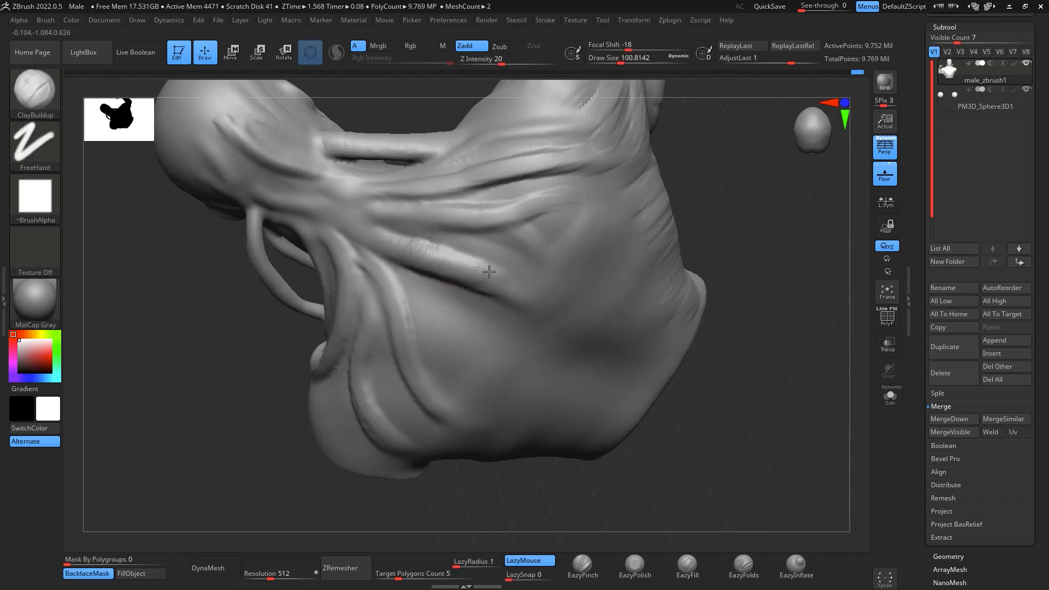
{"action": "left_click_drag", "start_coordinate": [489, 272], "coordinate": [512, 279]}
{"action": "left_click_drag", "start_coordinate": [553, 202], "coordinate": [535, 217]}
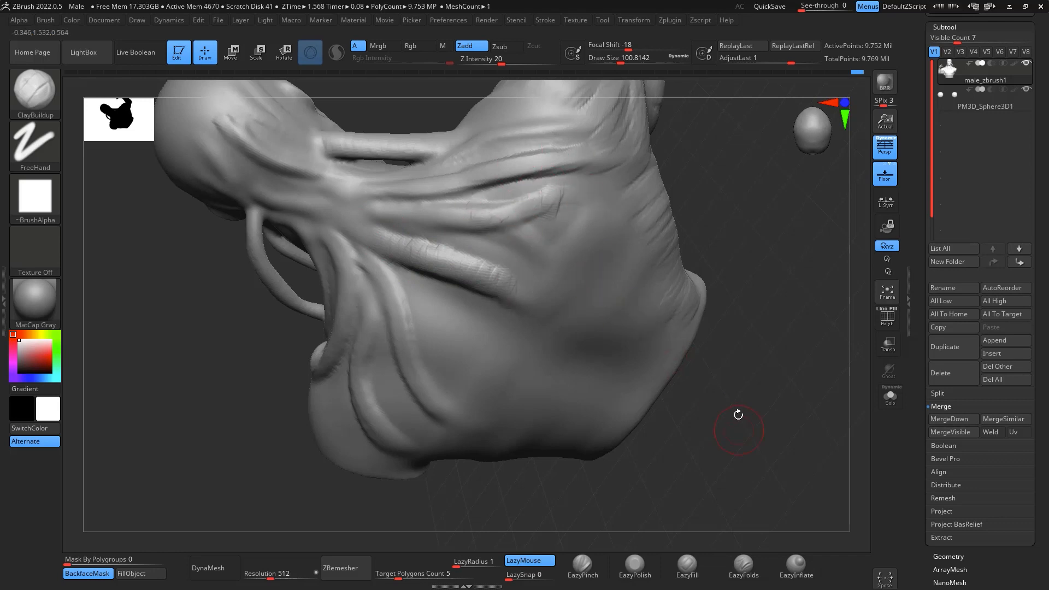
- Layer ClayBuildup cross-strokes along the remaining back tendons where they spread over the shoulder blade, checking the bust from the side and front
{"action": "left_click_drag", "start_coordinate": [738, 415], "coordinate": [499, 311]}
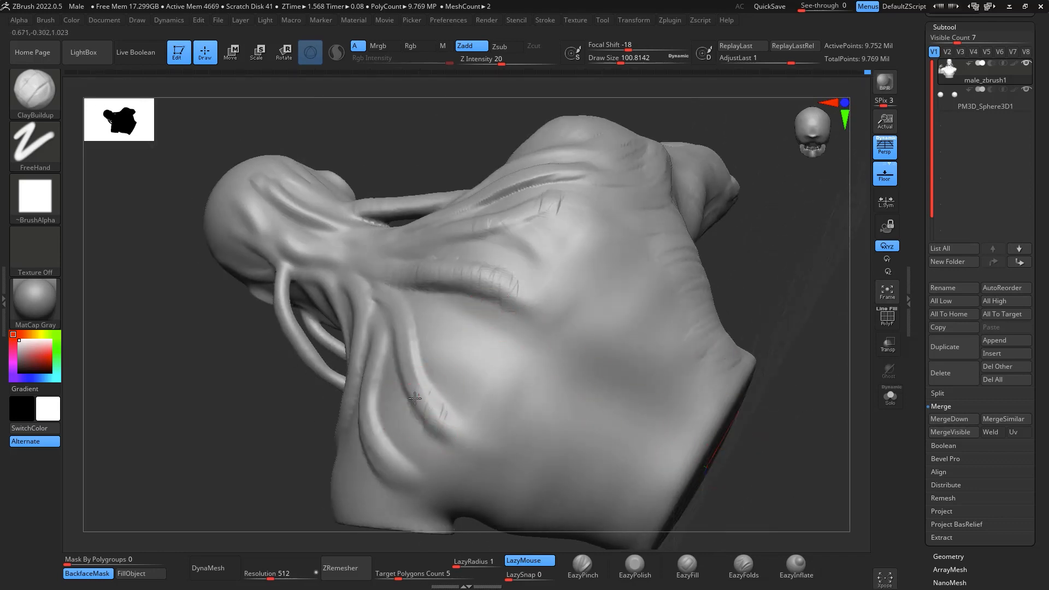
{"action": "left_click_drag", "start_coordinate": [394, 313], "coordinate": [390, 280]}
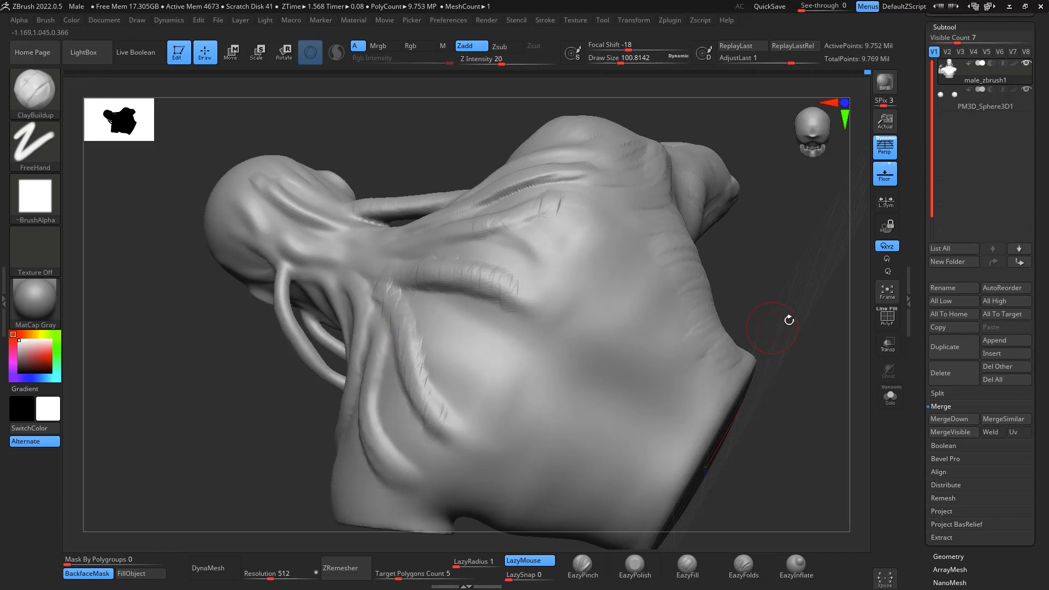
{"action": "mouse_move", "coordinate": [787, 318]}
{"action": "left_mouse_down"}
{"action": "mouse_move", "coordinate": [797, 306]}
{"action": "mouse_move", "coordinate": [768, 346]}
{"action": "mouse_move", "coordinate": [377, 328]}
{"action": "mouse_move", "coordinate": [413, 289]}
{"action": "mouse_move", "coordinate": [407, 263]}
{"action": "mouse_move", "coordinate": [469, 325]}
{"action": "mouse_move", "coordinate": [785, 368]}
{"action": "mouse_move", "coordinate": [778, 303]}
{"action": "mouse_move", "coordinate": [651, 286]}
{"action": "left_mouse_up"}
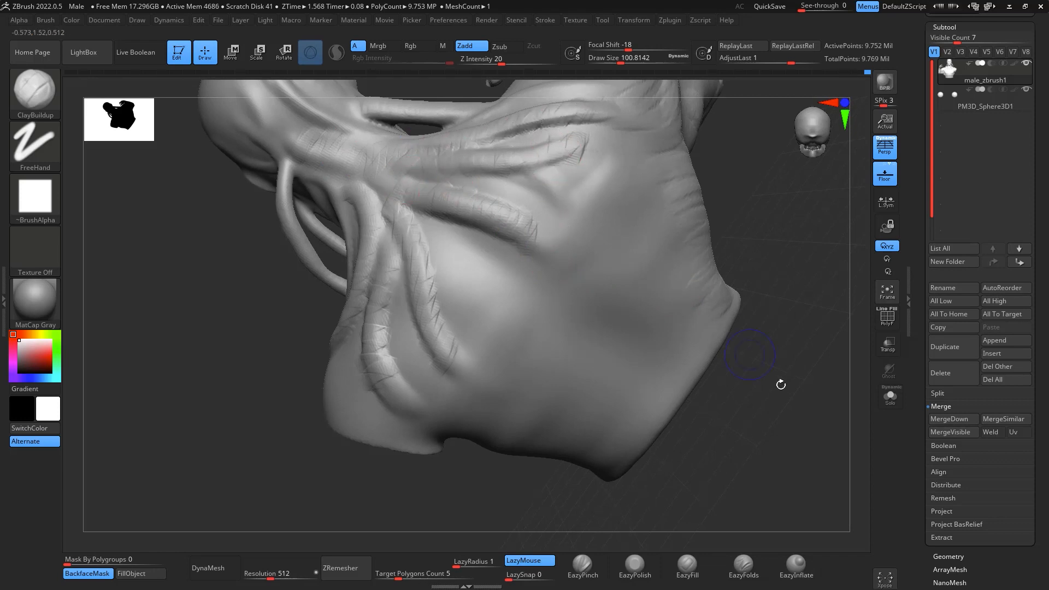
{"action": "mouse_move", "coordinate": [780, 382]}
{"action": "left_mouse_down"}
{"action": "mouse_move", "coordinate": [816, 492]}
{"action": "mouse_move", "coordinate": [809, 386]}
{"action": "mouse_move", "coordinate": [756, 421]}
{"action": "mouse_move", "coordinate": [766, 436]}
{"action": "mouse_move", "coordinate": [792, 402]}
{"action": "mouse_move", "coordinate": [757, 421]}
{"action": "mouse_move", "coordinate": [791, 447]}
{"action": "mouse_move", "coordinate": [810, 363]}
{"action": "mouse_move", "coordinate": [797, 339]}
{"action": "left_mouse_up"}
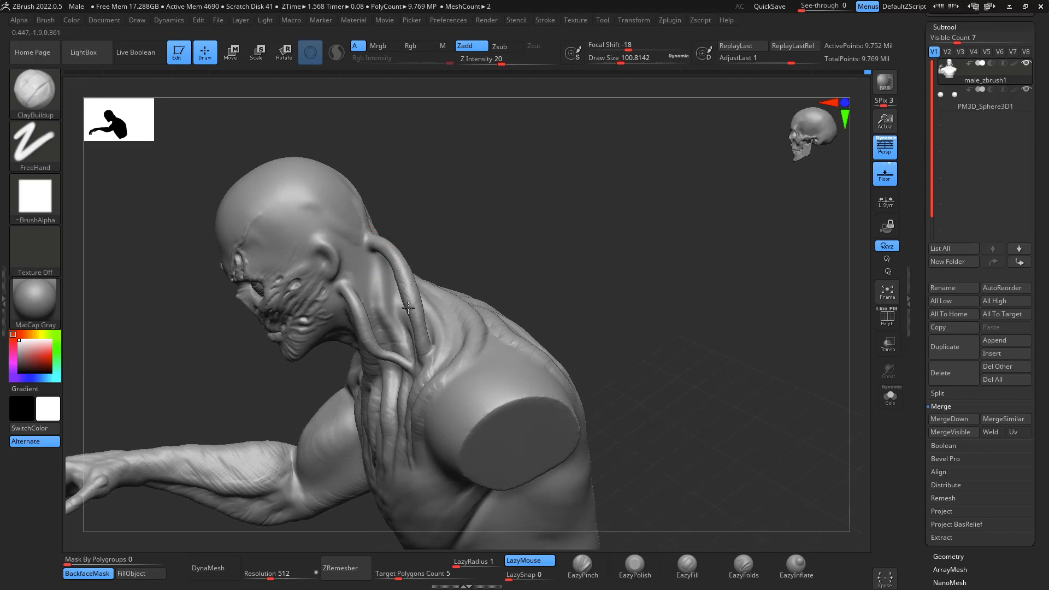
{"action": "mouse_move", "coordinate": [637, 194]}
{"action": "left_mouse_down"}
{"action": "mouse_move", "coordinate": [769, 403]}
{"action": "mouse_move", "coordinate": [785, 313]}
{"action": "mouse_move", "coordinate": [776, 366]}
{"action": "mouse_move", "coordinate": [832, 485]}
{"action": "mouse_move", "coordinate": [799, 402]}
{"action": "mouse_move", "coordinate": [853, 423]}
{"action": "mouse_move", "coordinate": [806, 425]}
{"action": "mouse_move", "coordinate": [823, 437]}
{"action": "mouse_move", "coordinate": [812, 375]}
{"action": "mouse_move", "coordinate": [798, 387]}
{"action": "left_mouse_up"}
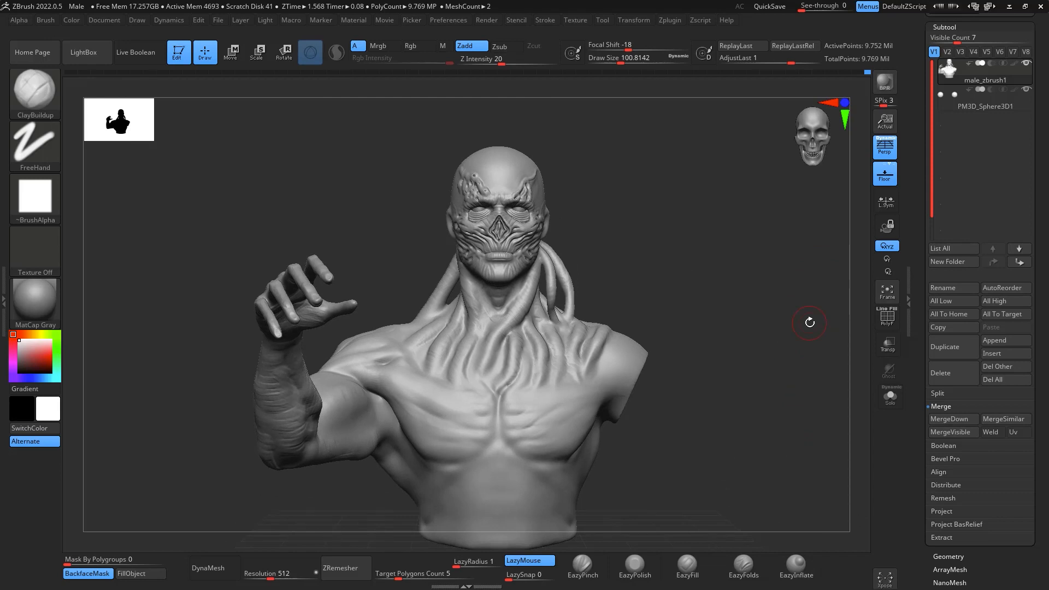